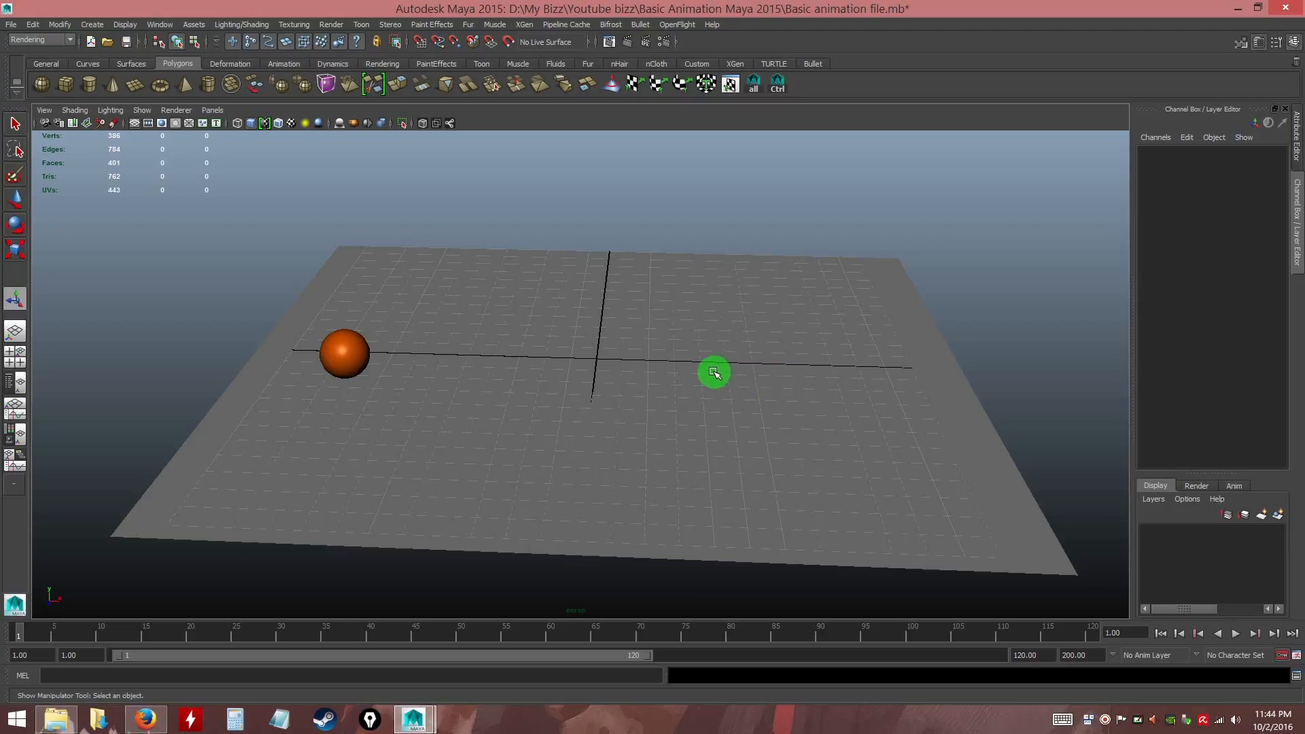
alt+drag(693, 381, 714, 382)
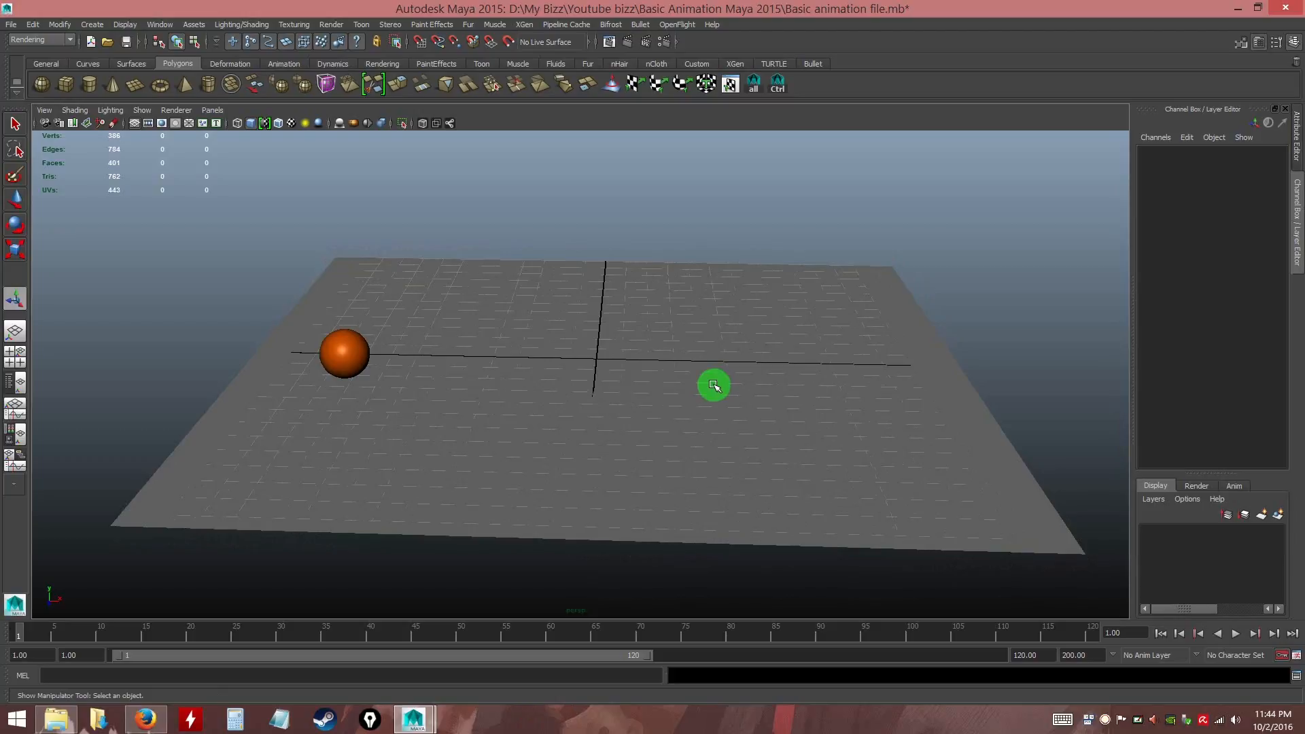
alt+drag(683, 385, 680, 384)
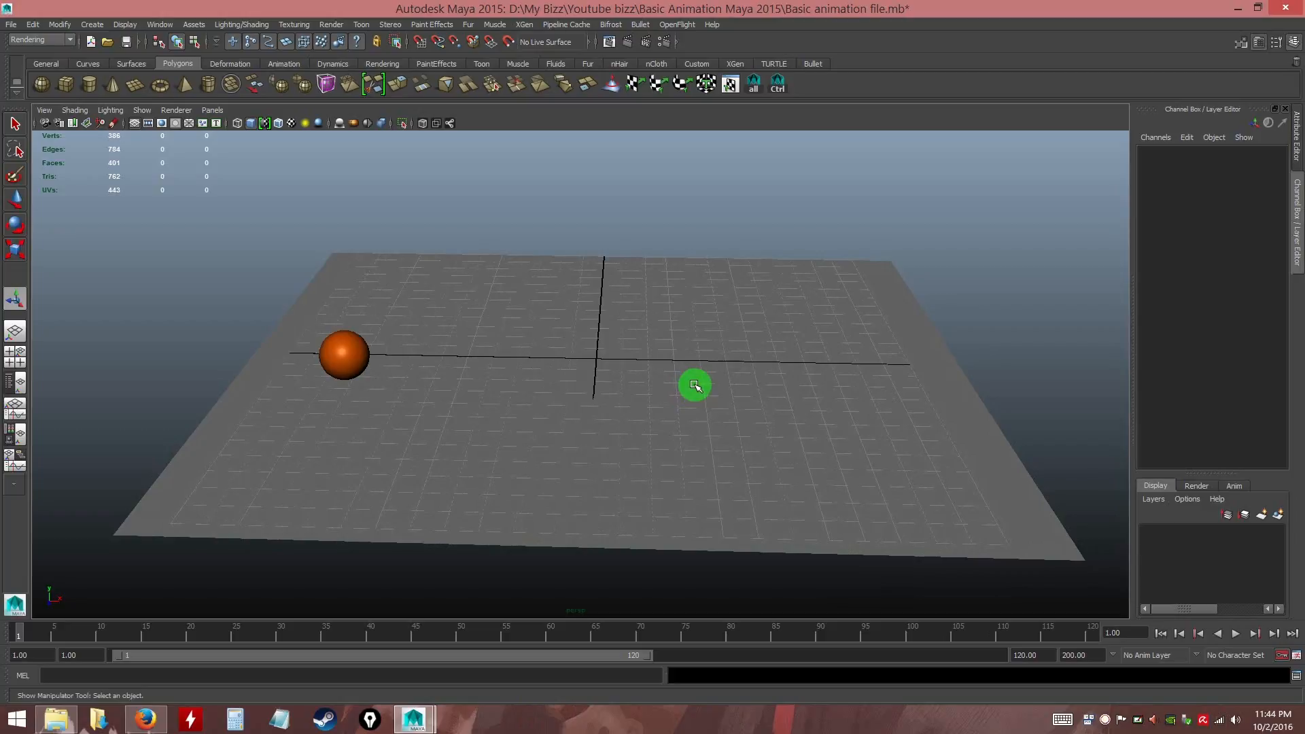
alt+middle_drag(695, 386, 696, 385)
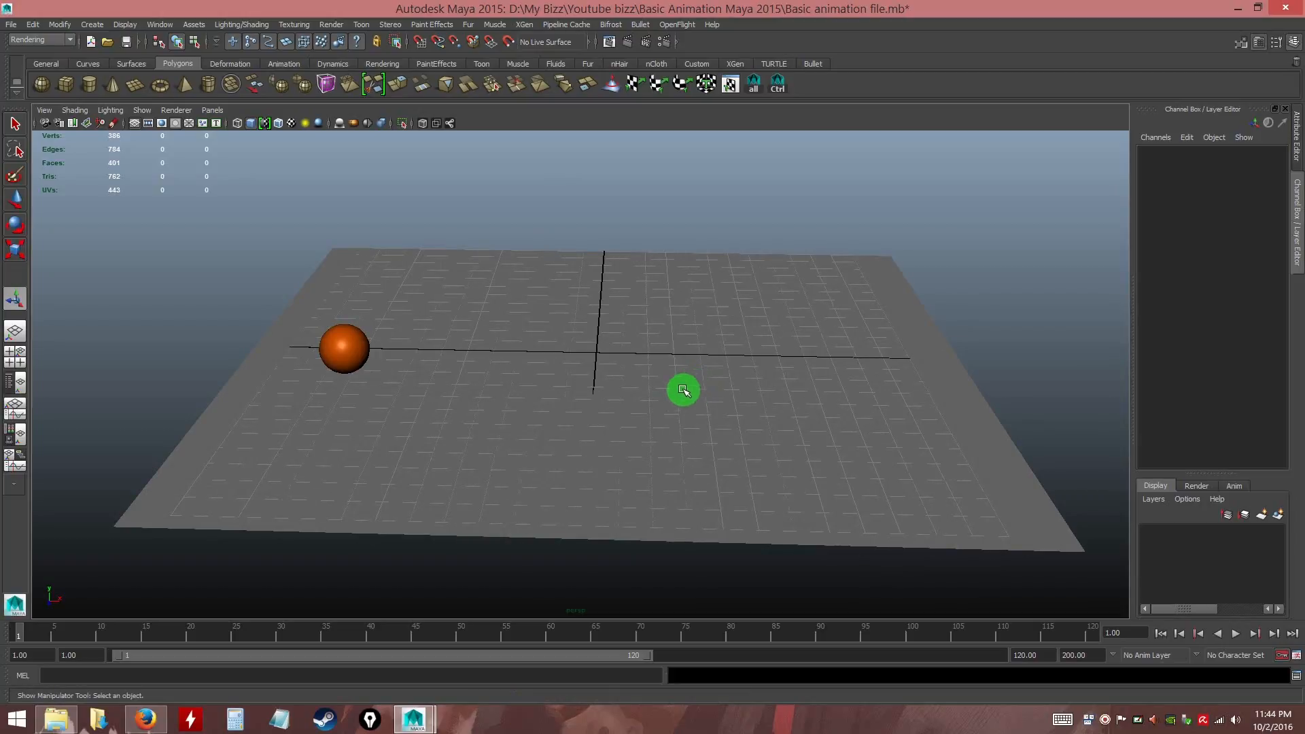
alt+drag(679, 405, 676, 403)
alt+middle_drag(676, 403, 670, 423)
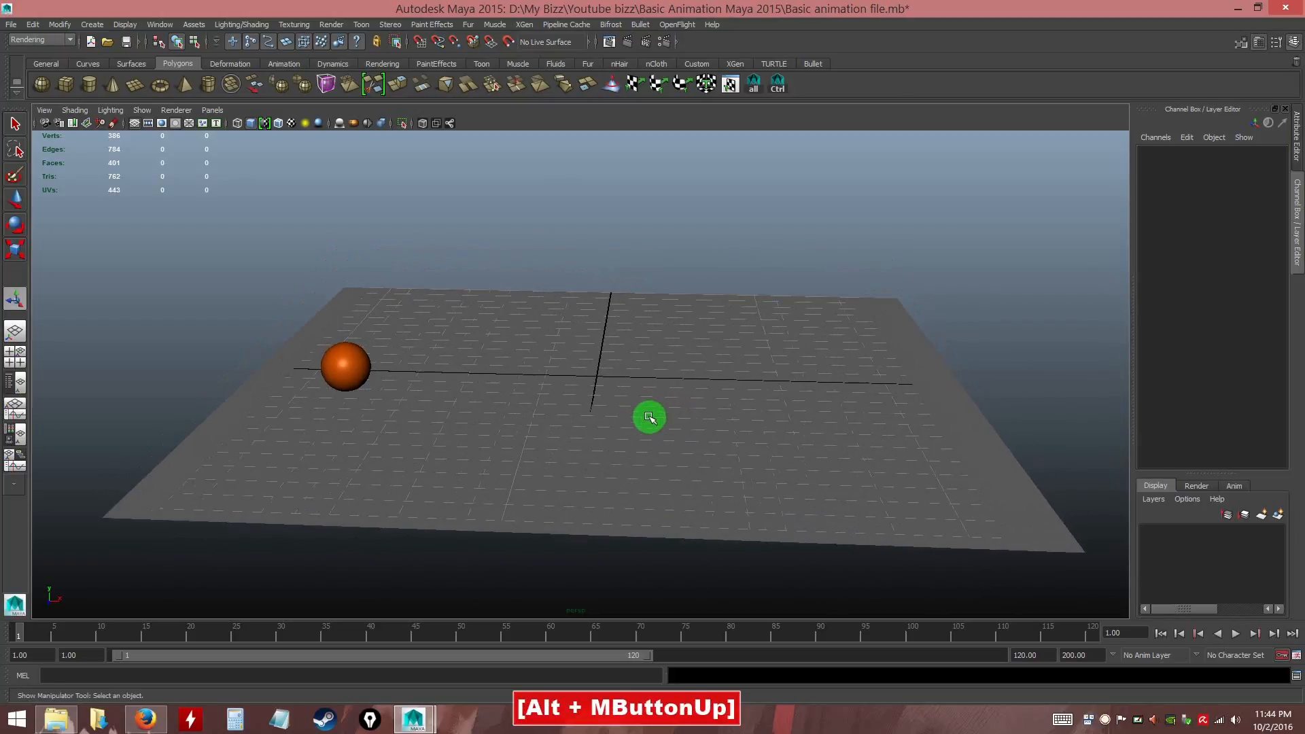
Select the large ground plane and rename it floor
drag(605, 256, 978, 585)
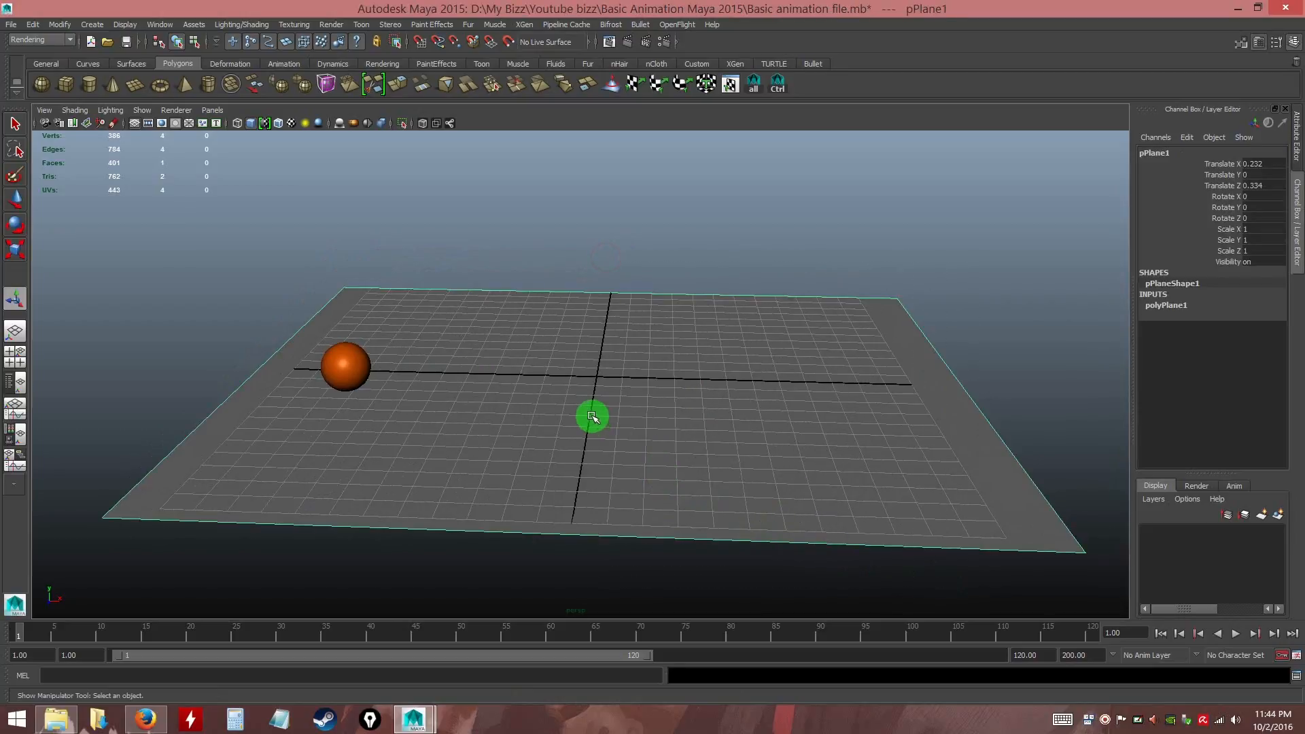
click(1160, 152)
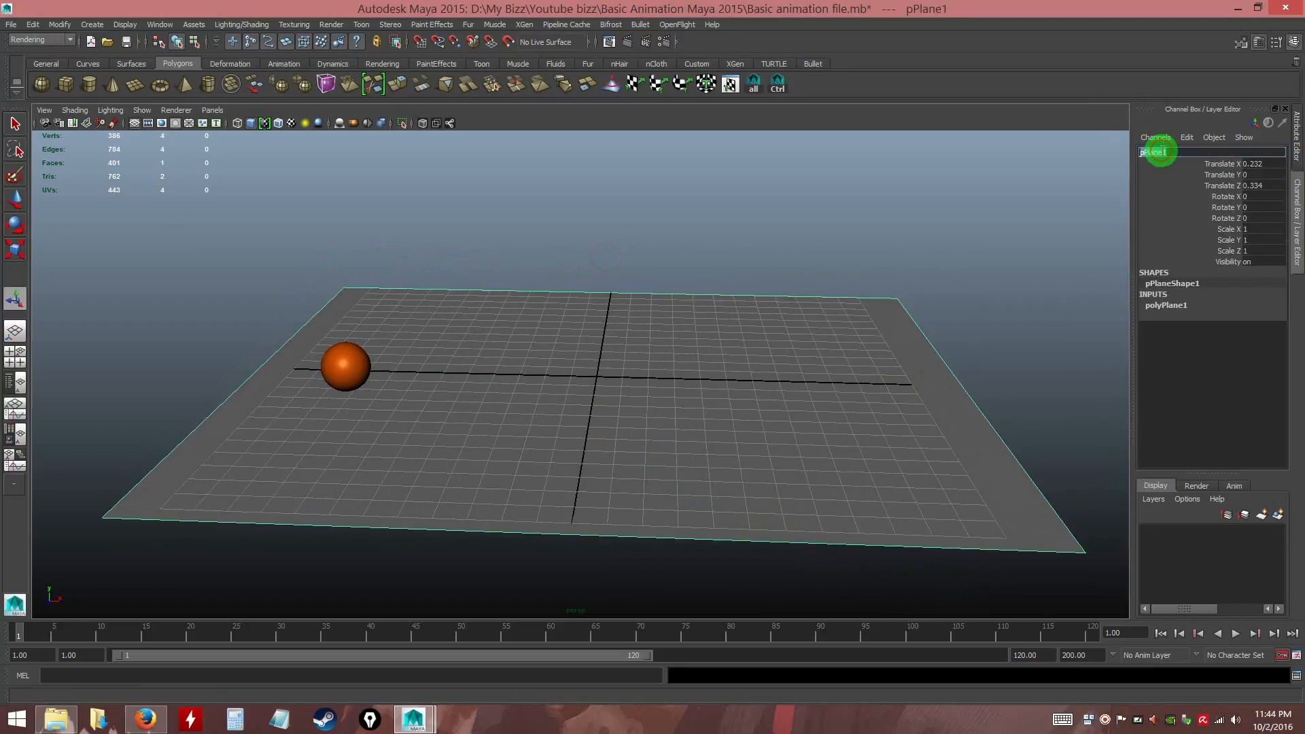
text(f)
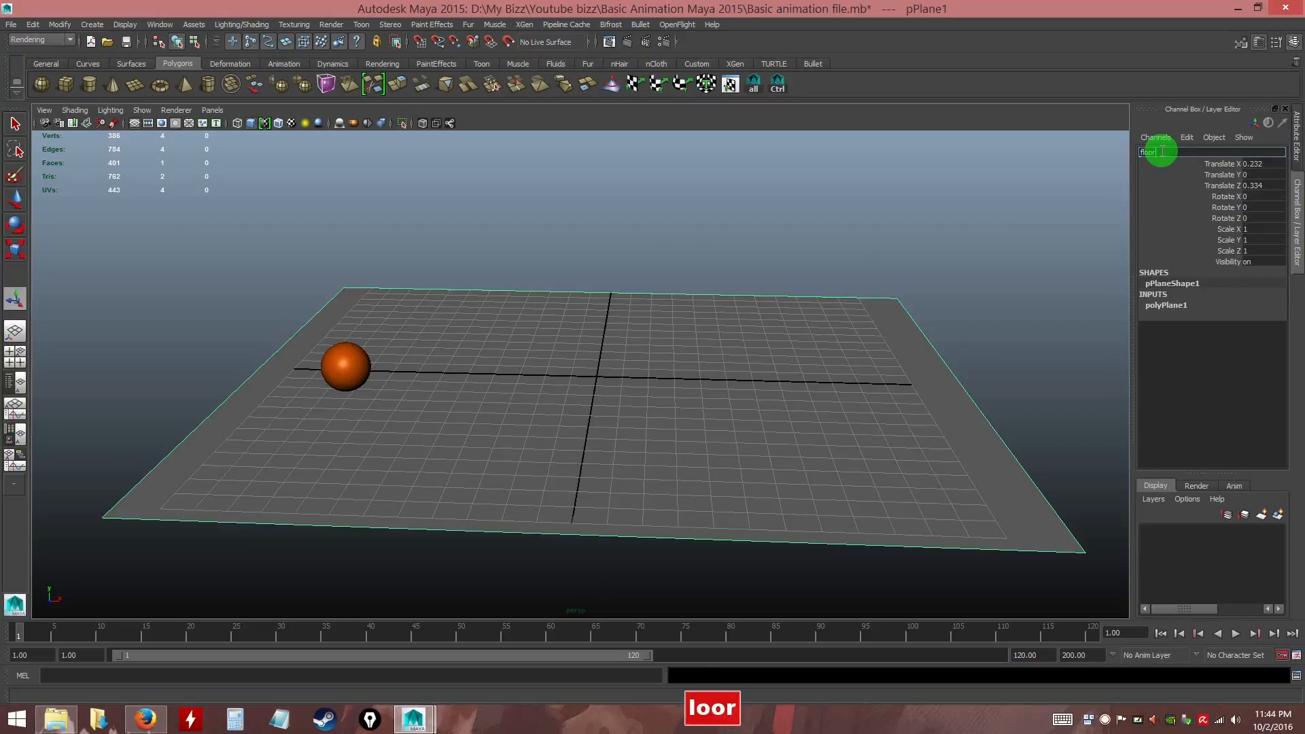
text(loo)
key(Return)
Rename the orange sphere as ball and clear the selection
click(358, 374)
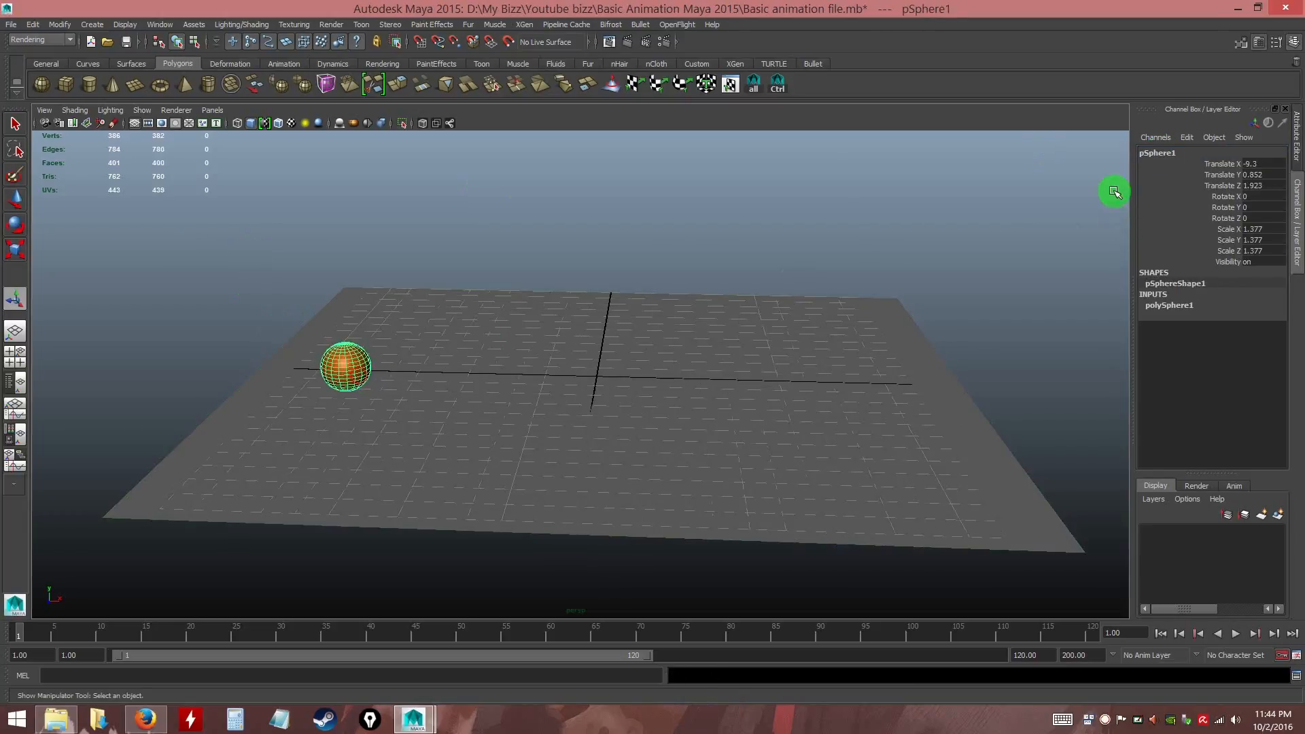
click(1164, 153)
text(ball)
key(Return)
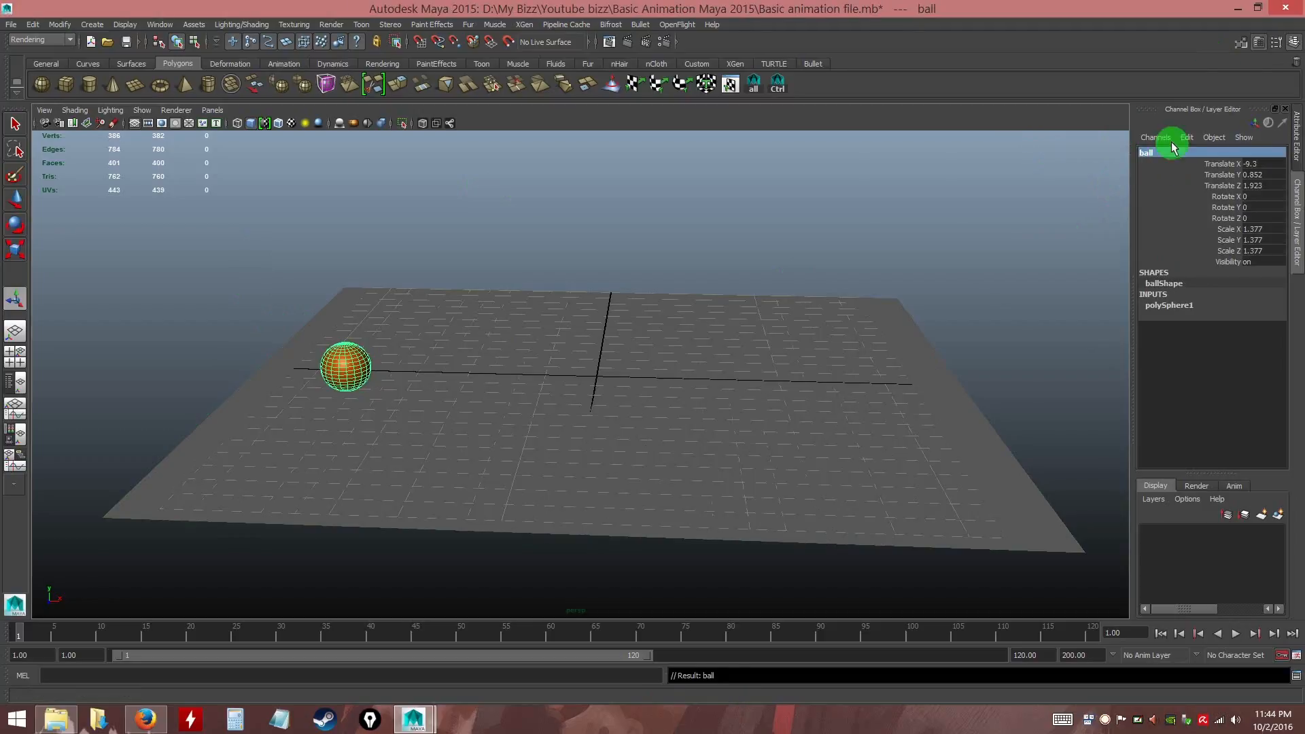
click(618, 229)
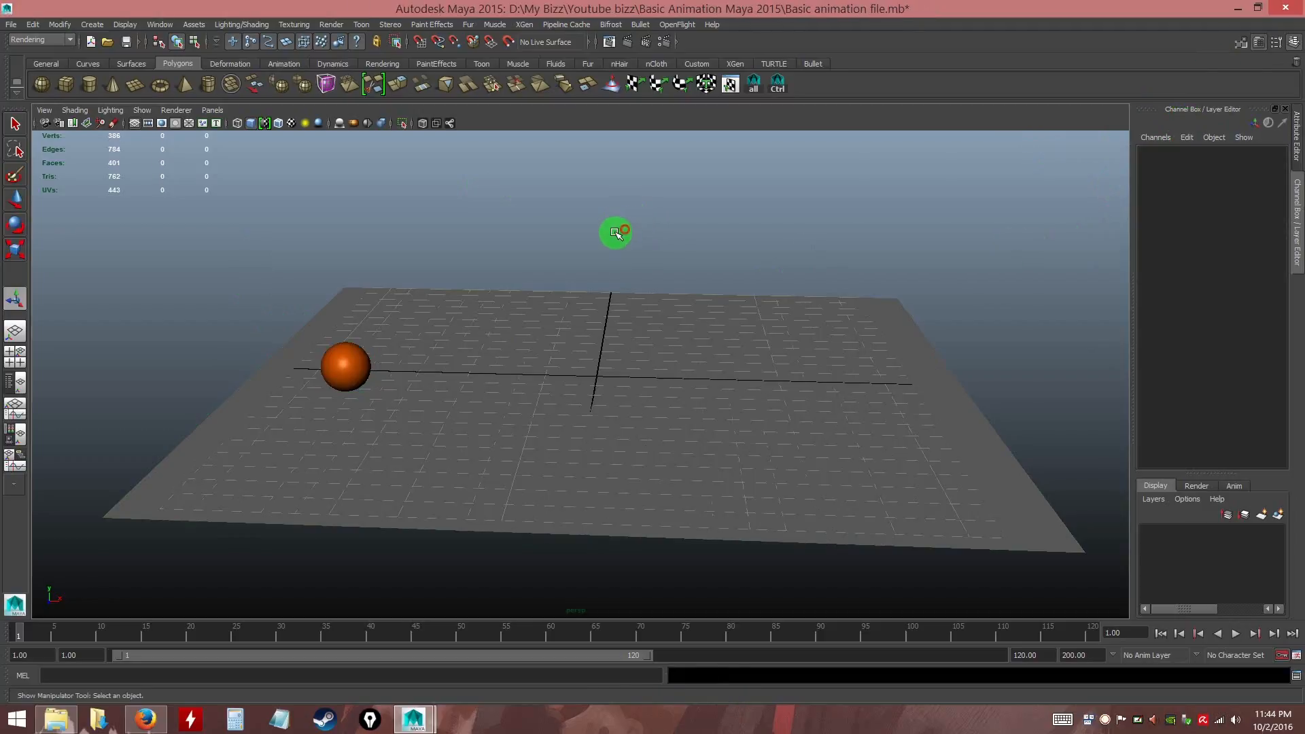
alt+drag(614, 392, 612, 392)
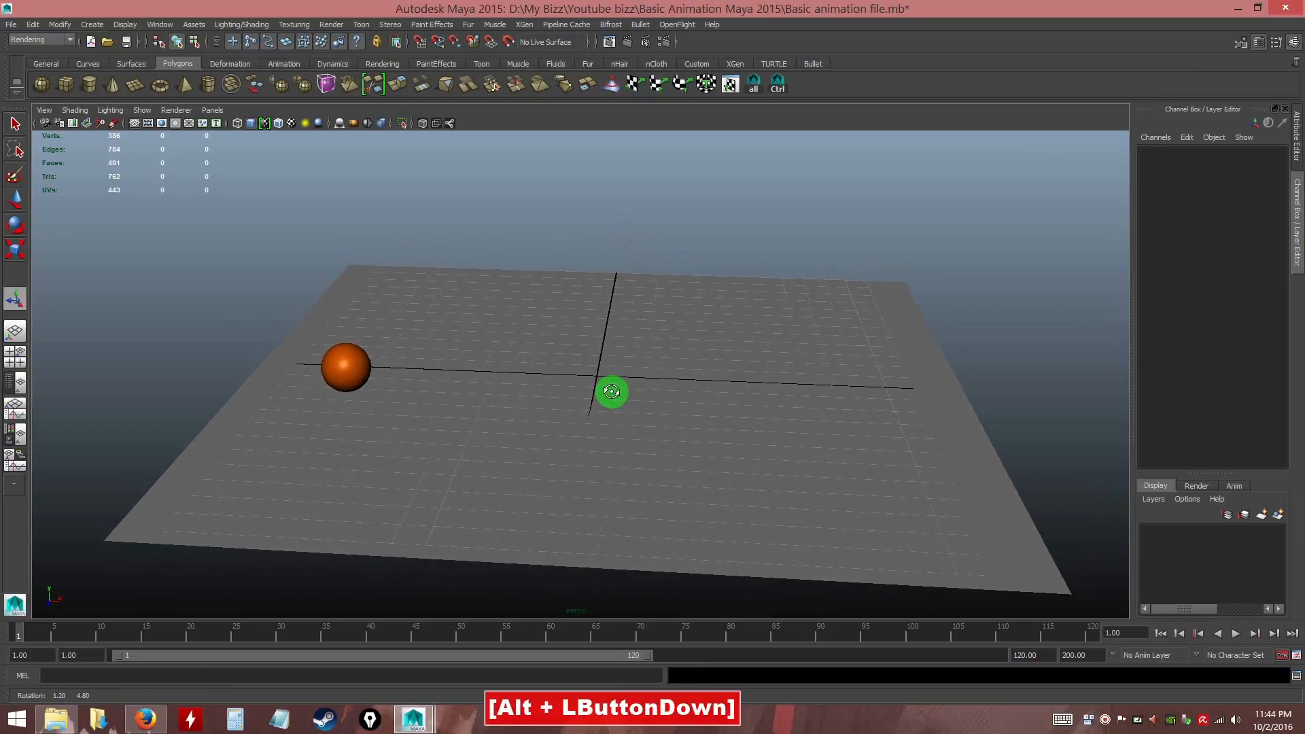
alt+middle_drag(614, 394, 621, 381)
alt+drag(622, 381, 620, 377)
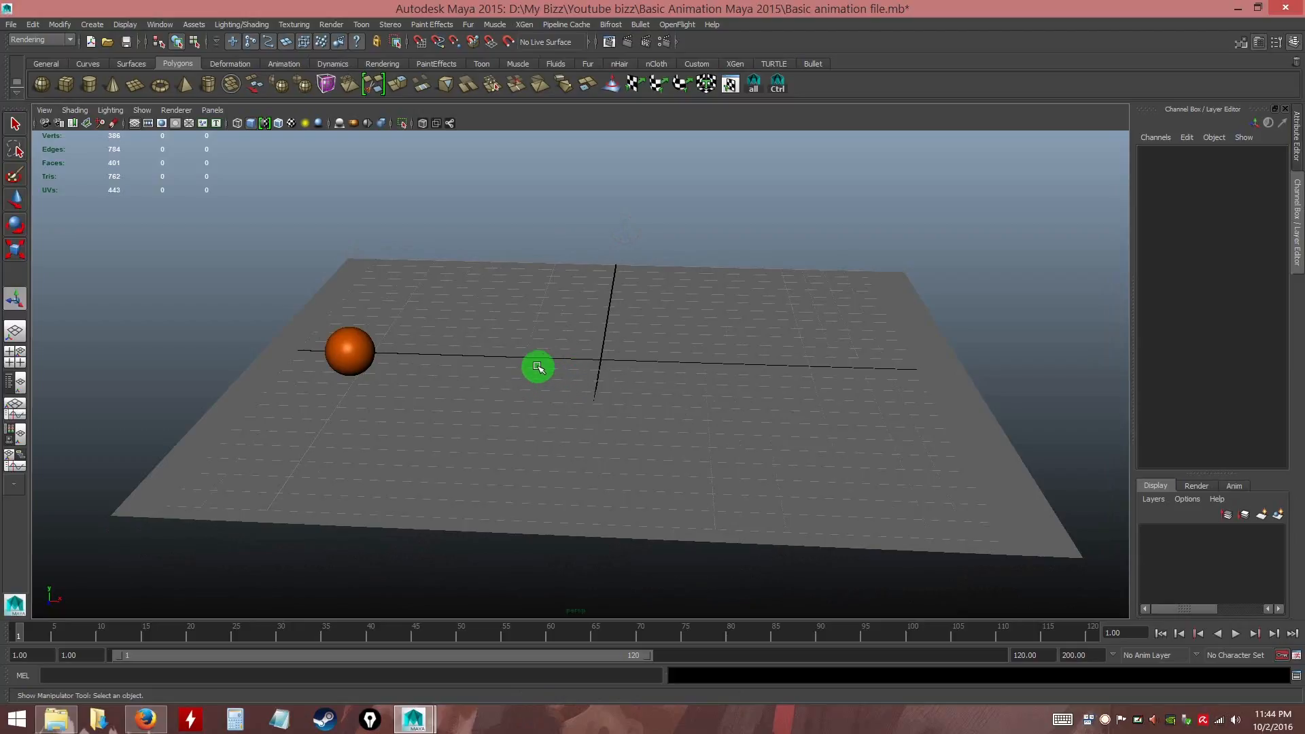
alt+drag(640, 385, 624, 406)
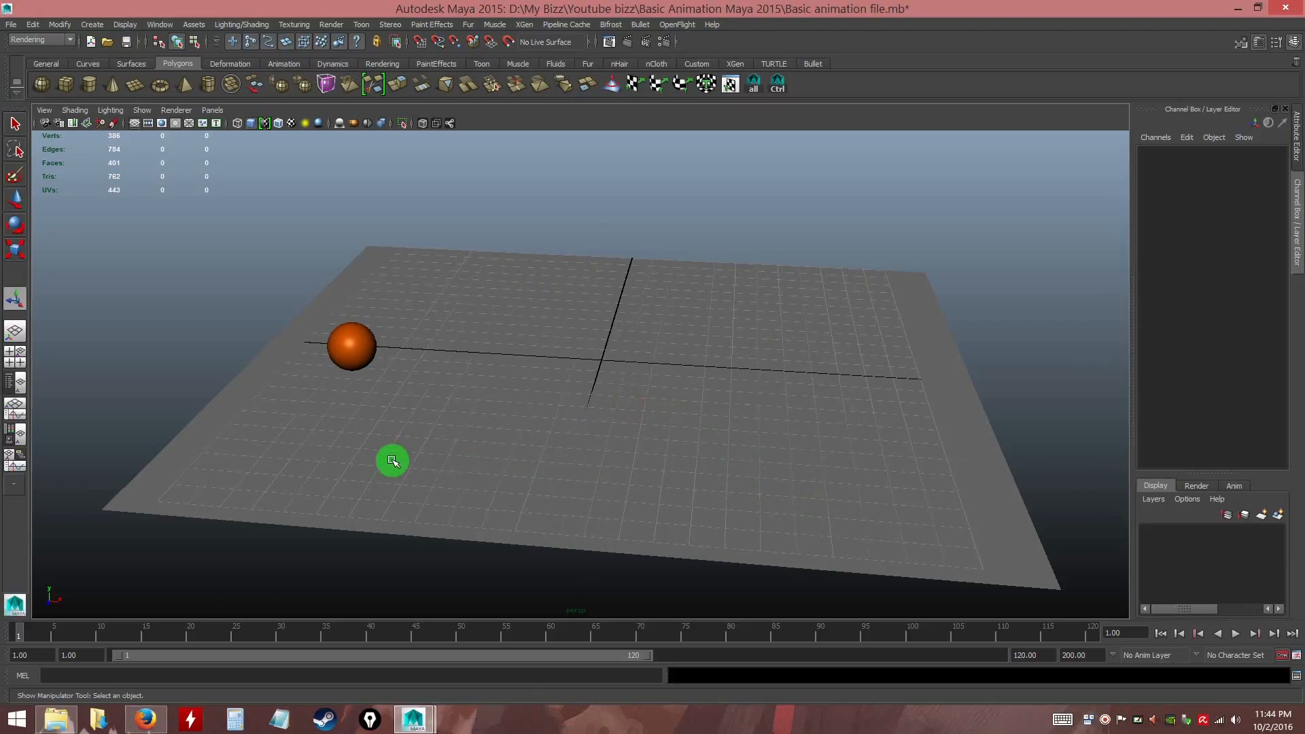
Hide the grid in the perspective viewport
key(ctrl)
click(136, 125)
alt+drag(600, 370, 603, 368)
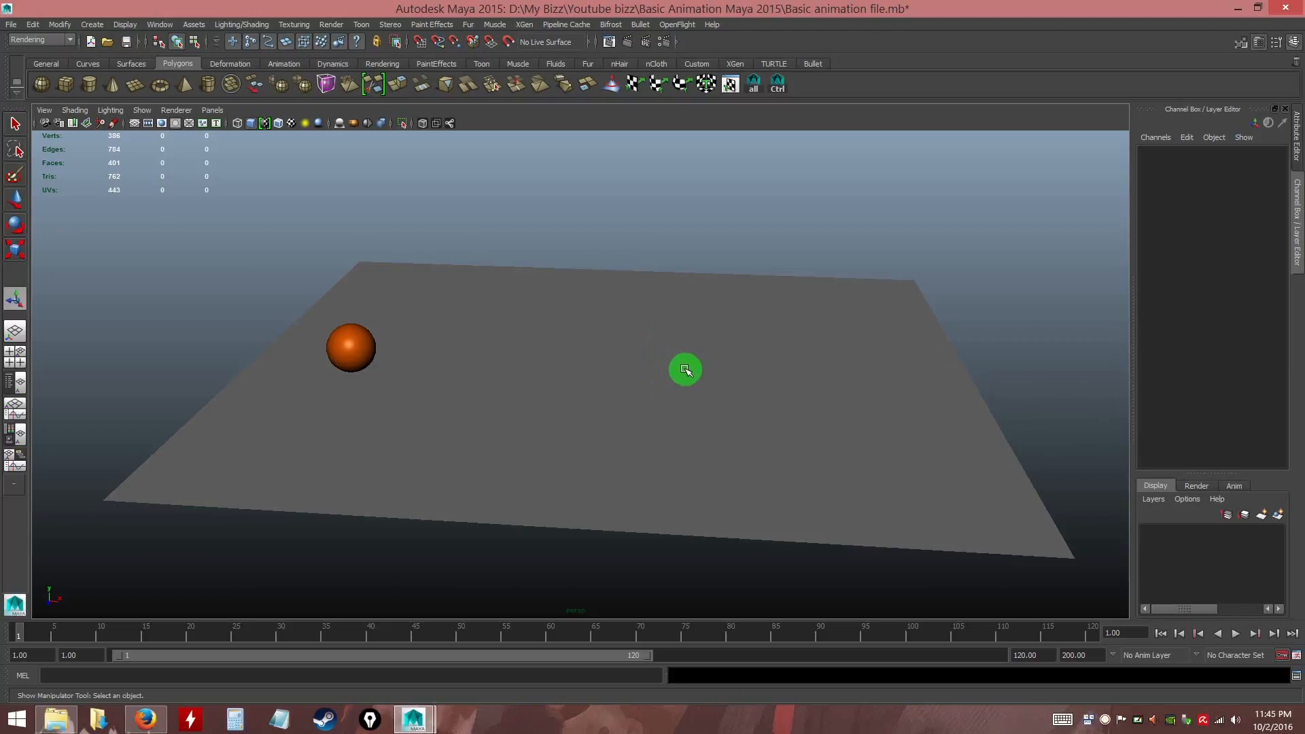
alt+drag(668, 379, 667, 381)
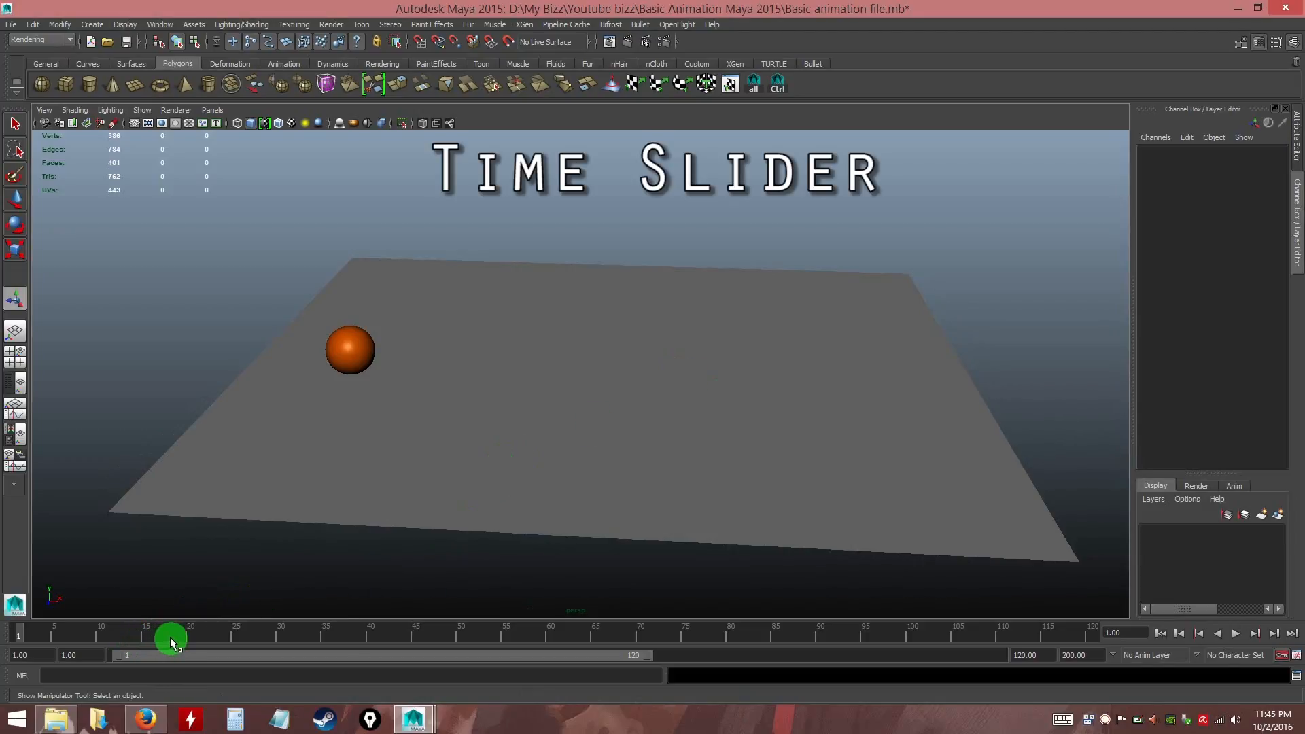
Preview the timeline playback briefly and scrub the current time back to frame 1
key(ctrl)
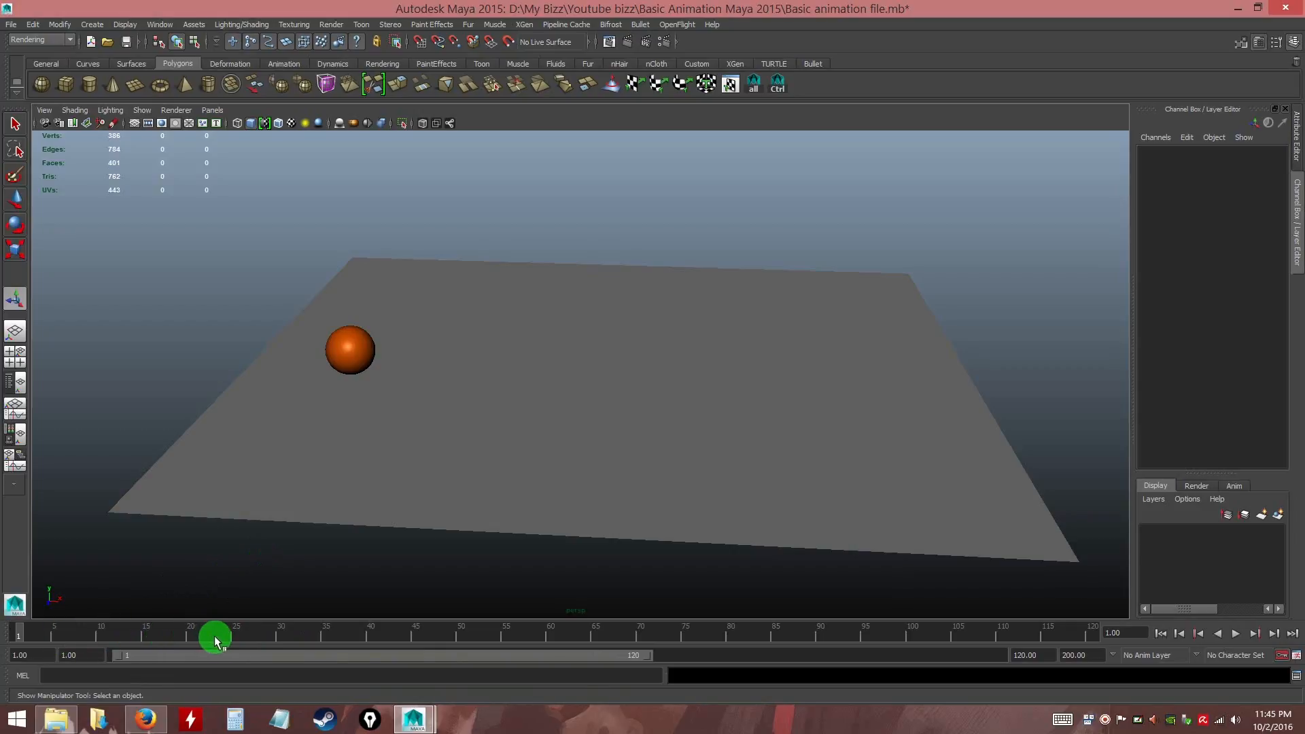
key(alt+v)
drag(66, 640, 16, 637)
key(ctrl)
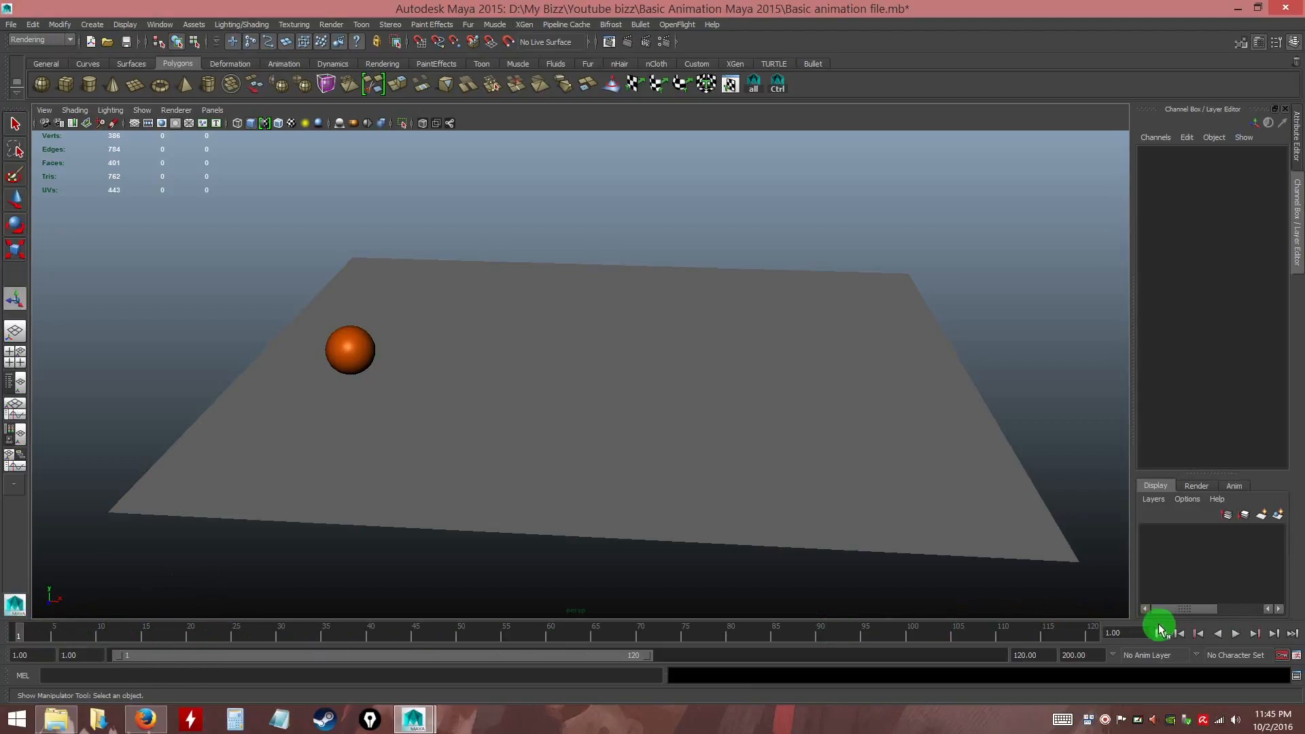
Play the timeline forwards, backwards and forwards again, stopping each playback after a moment
click(1238, 636)
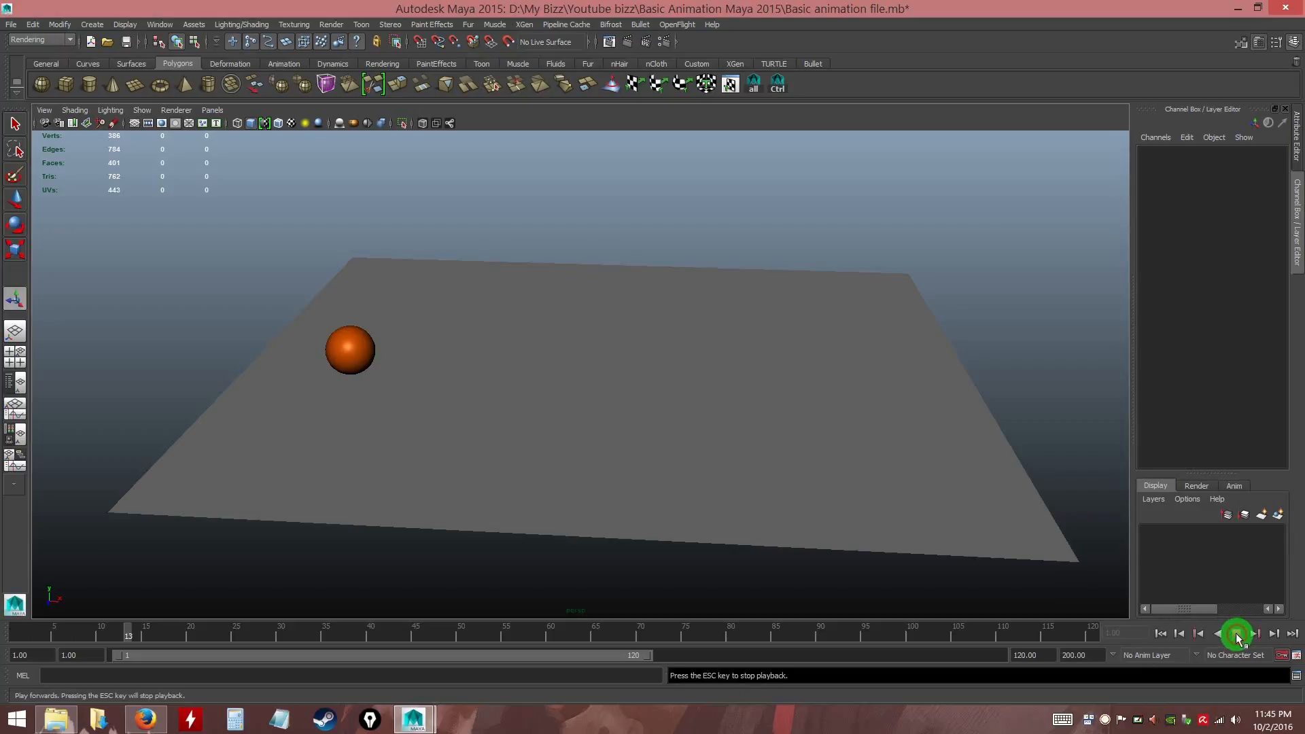
click(1238, 635)
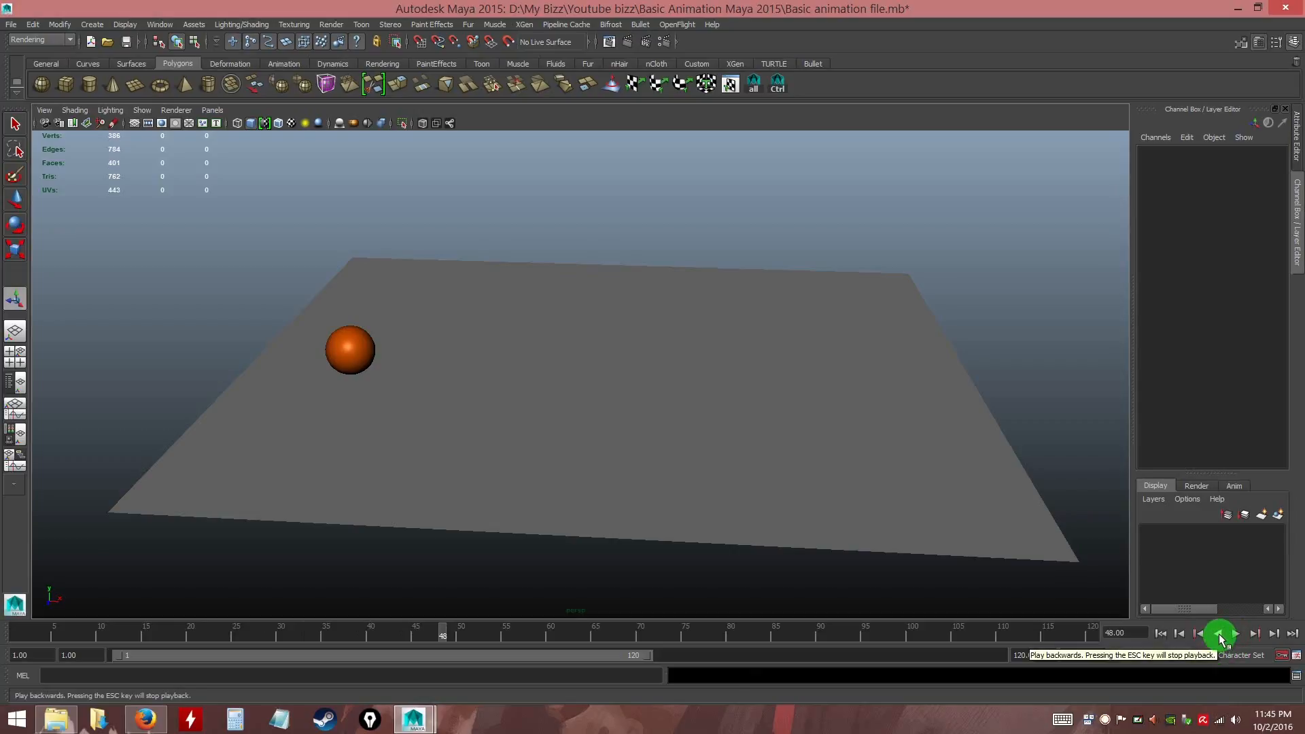
click(1220, 635)
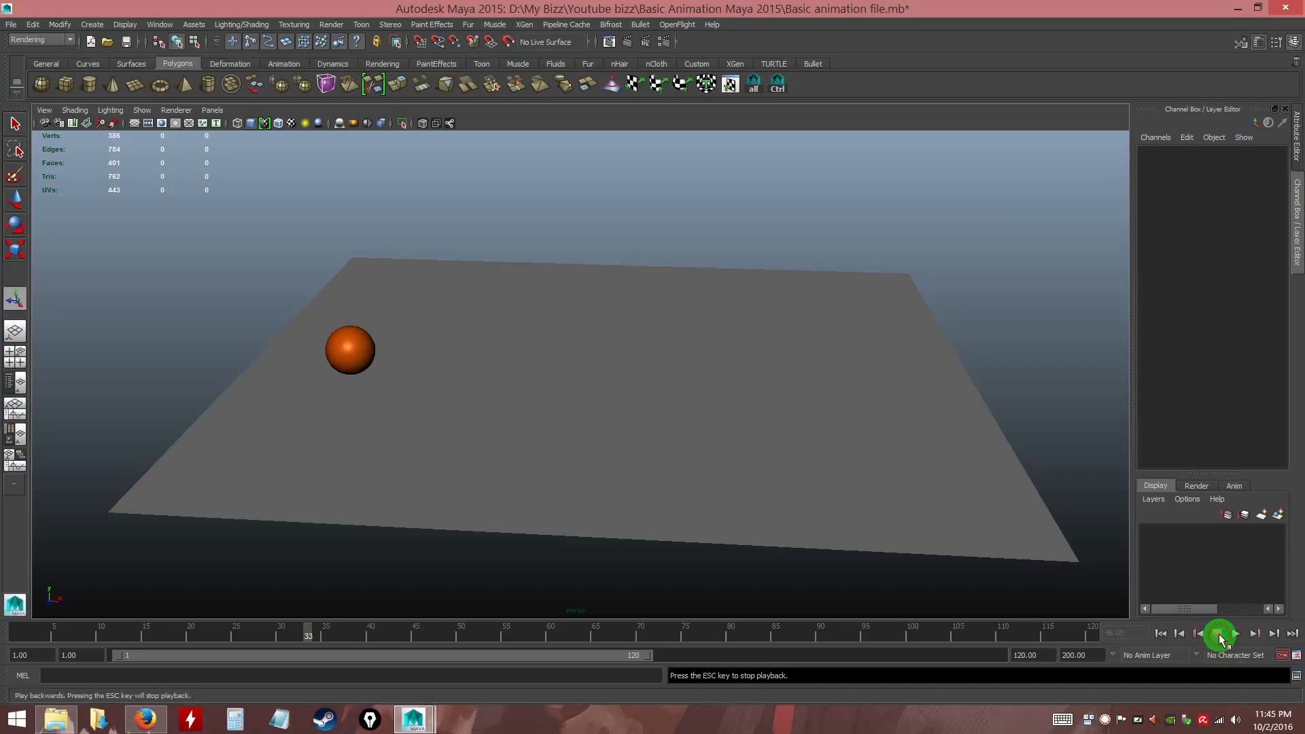
click(1220, 635)
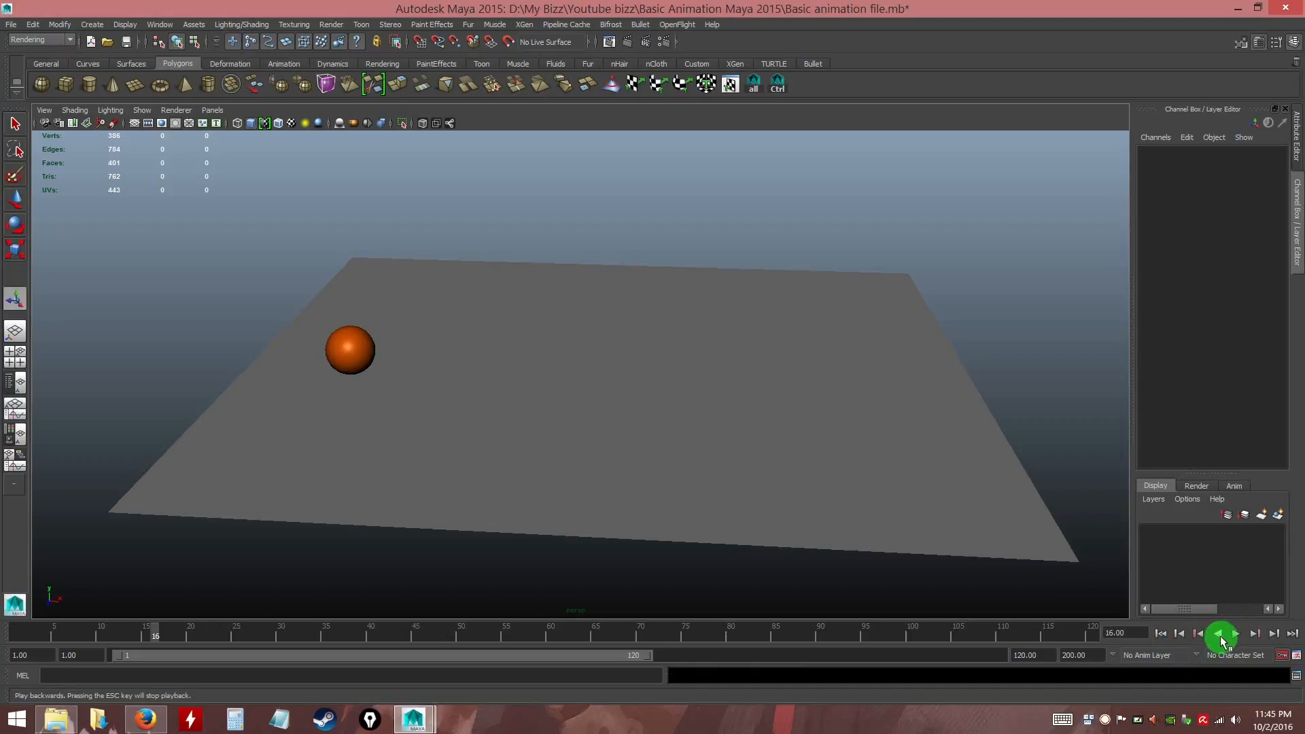
click(1237, 635)
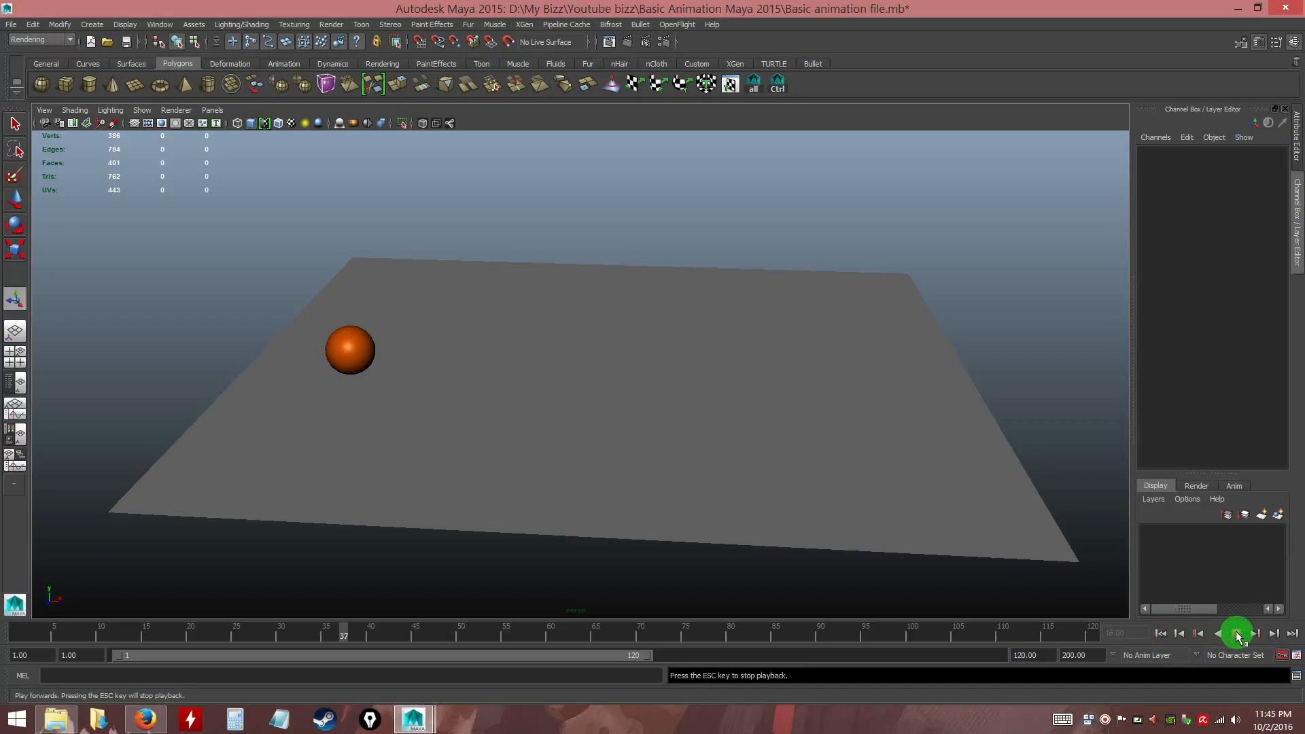
click(1237, 634)
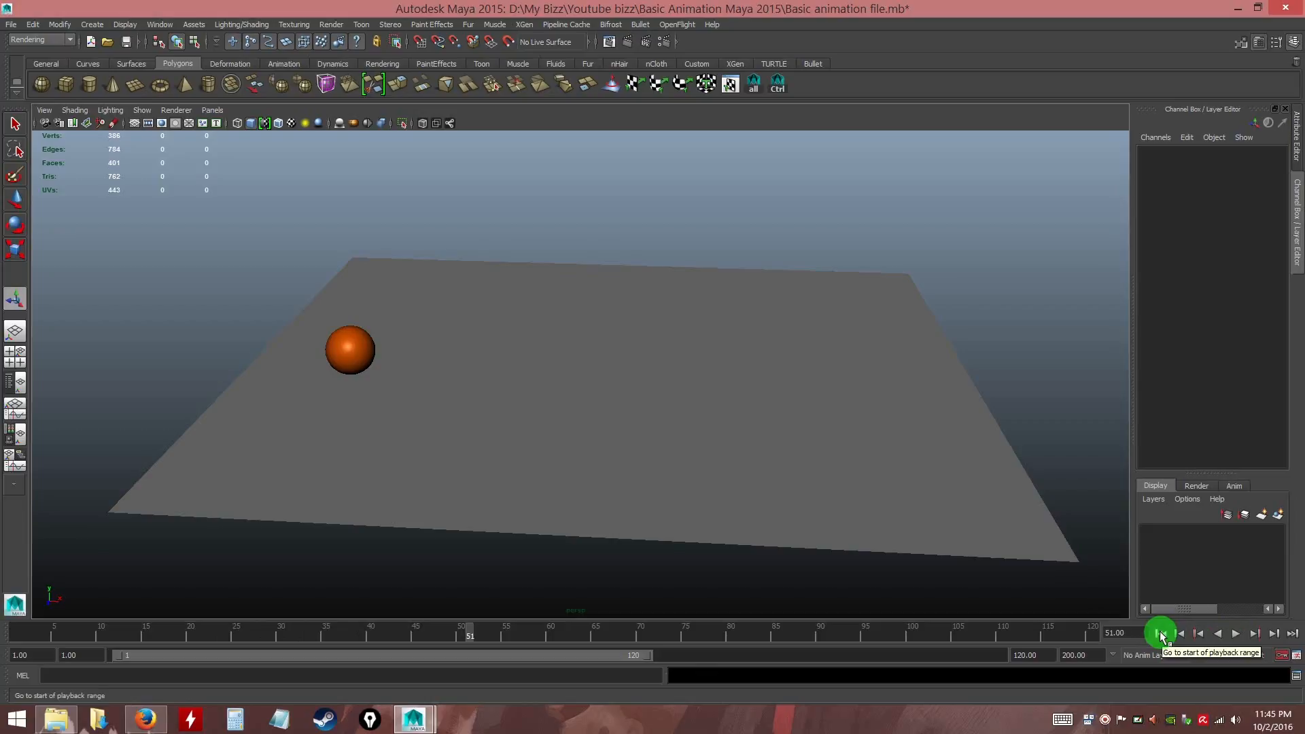
Return to the start of the playback range and advance one frame at a time to frame 13
click(1161, 635)
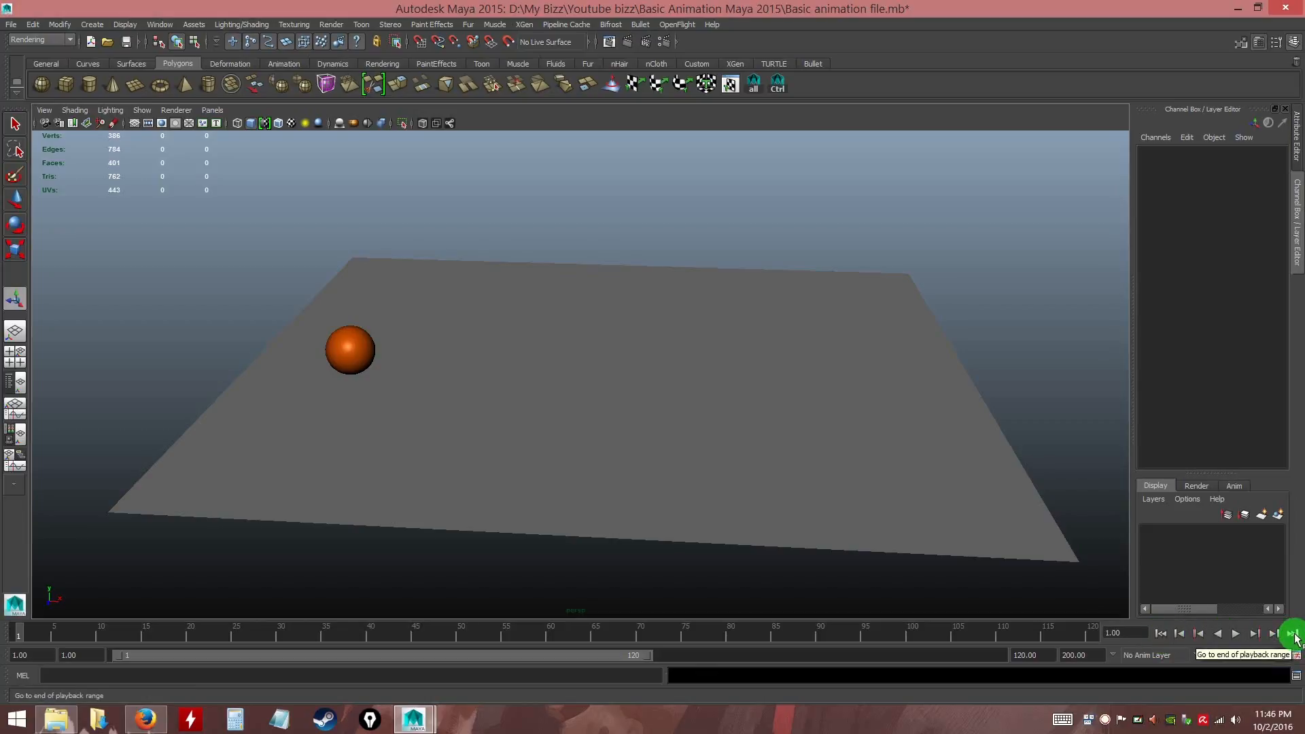
mouse_move(1058, 638)
mouse_down()
mouse_move(1087, 637)
mouse_move(382, 608)
mouse_move(2, 618)
mouse_up()
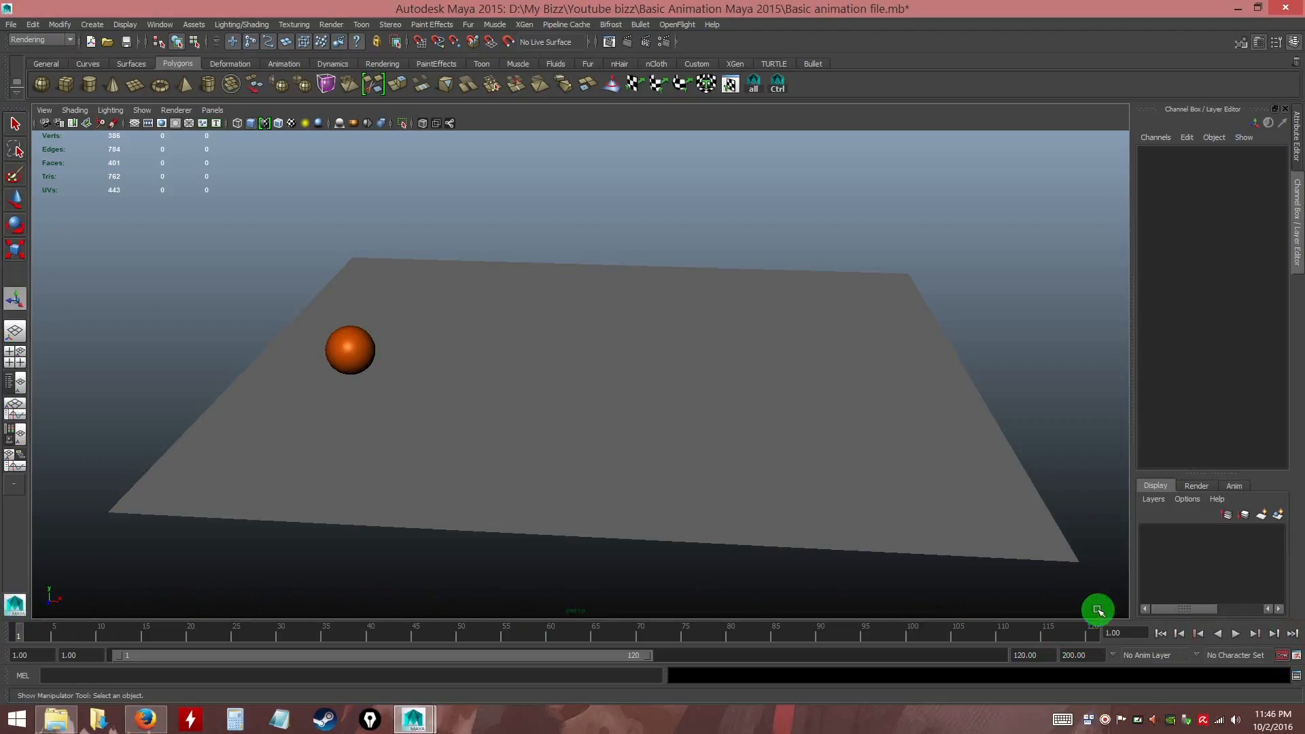
click(1274, 634)
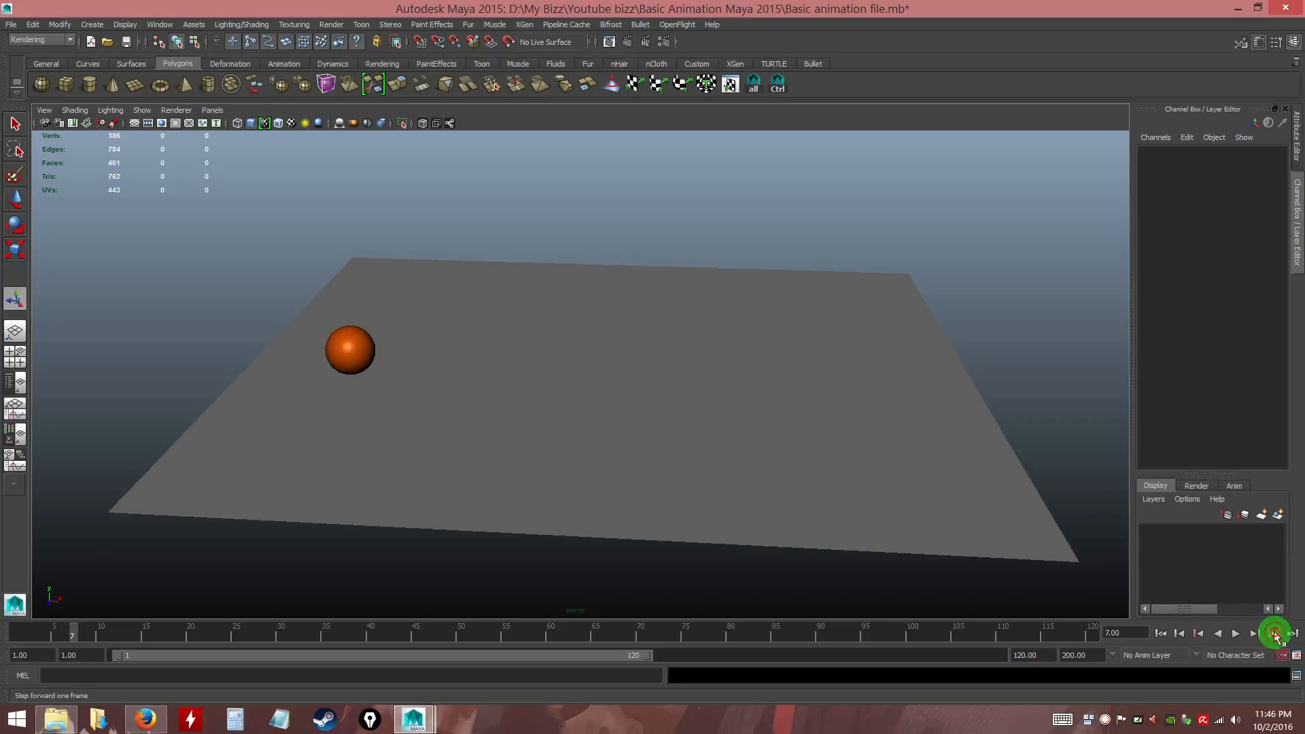
click(1276, 636)
click(1275, 636)
click(1275, 635)
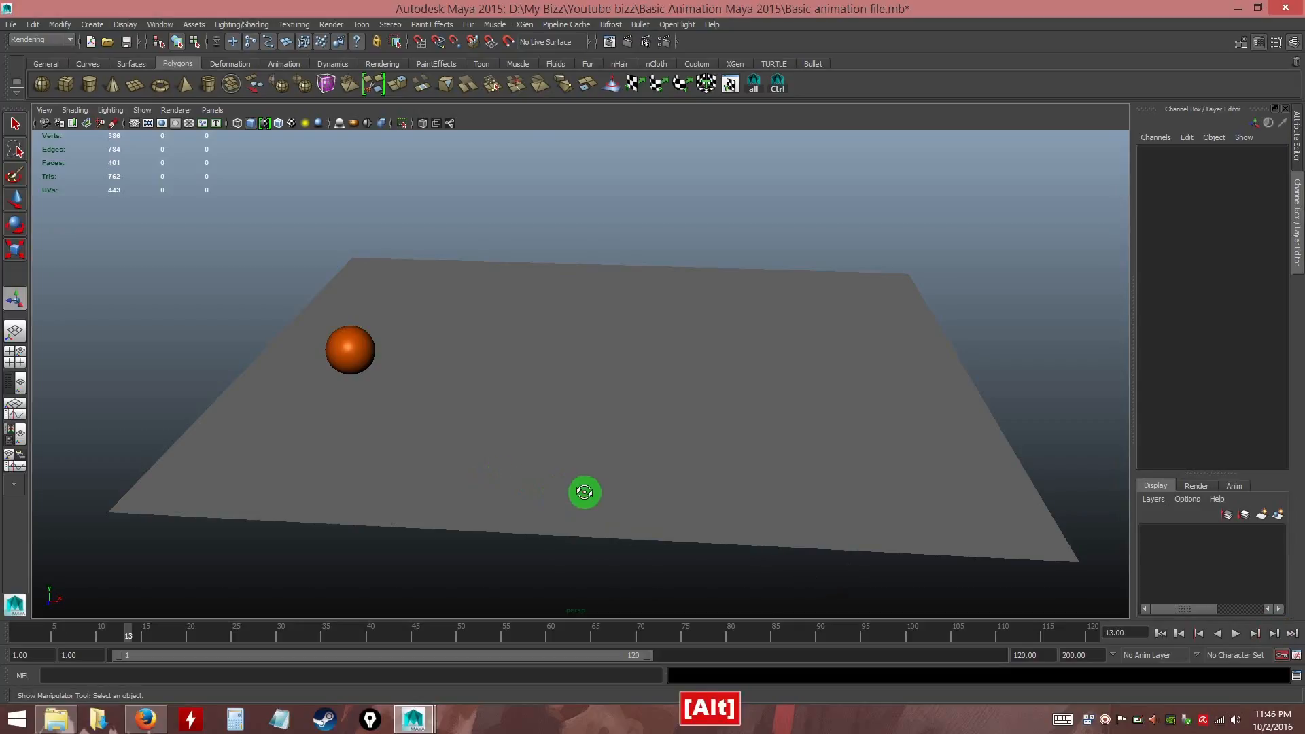
alt+drag(582, 489, 664, 495)
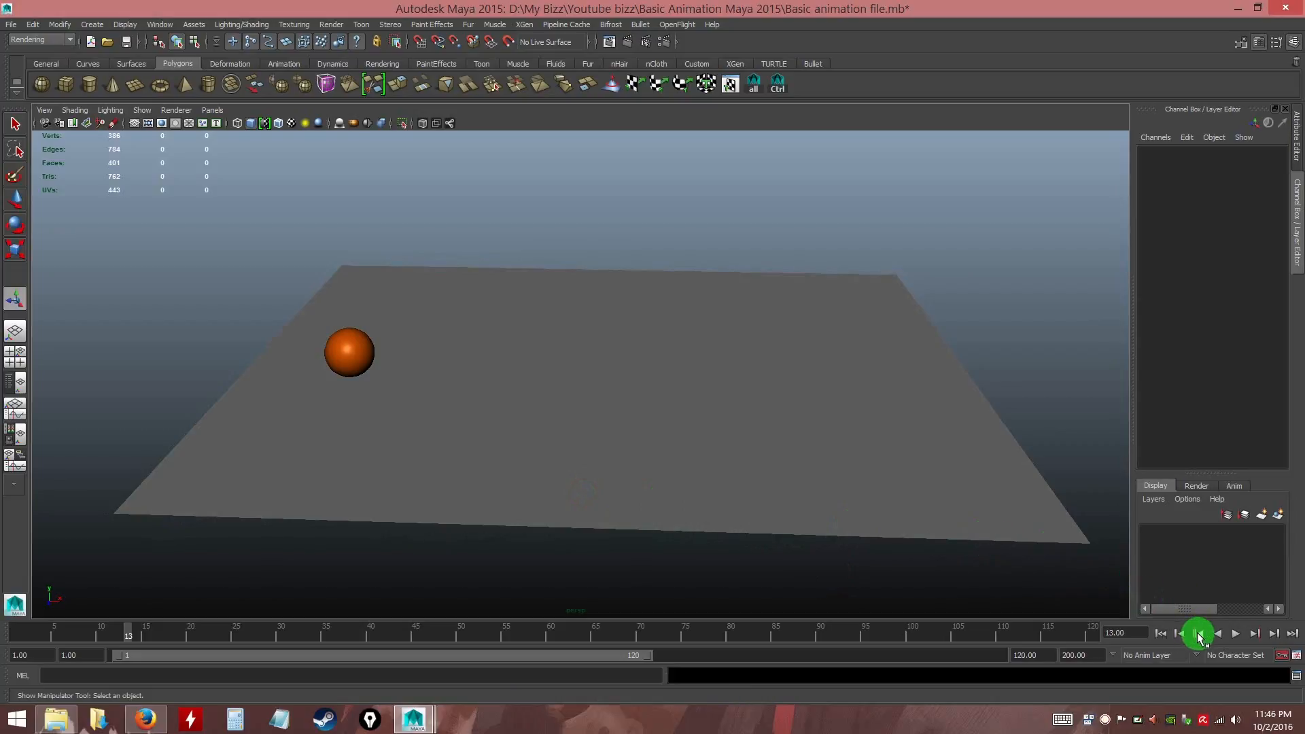
key(ctrl)
key(ctrl)
alt+drag(897, 501, 763, 449)
Play the timeline forwards from frame 1 and scrub the current time around frames 20 to 26
click(20, 636)
click(1236, 634)
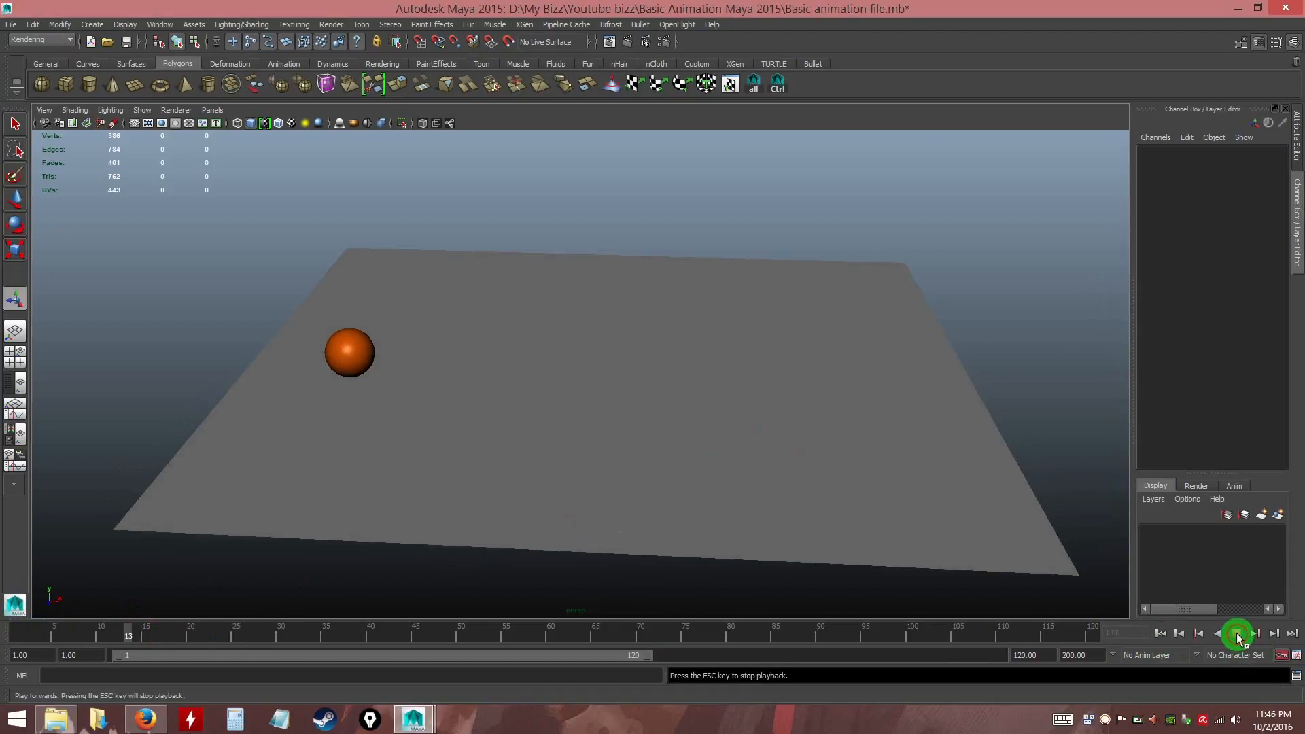
mouse_move(208, 633)
mouse_down()
mouse_move(312, 636)
mouse_move(246, 639)
mouse_up()
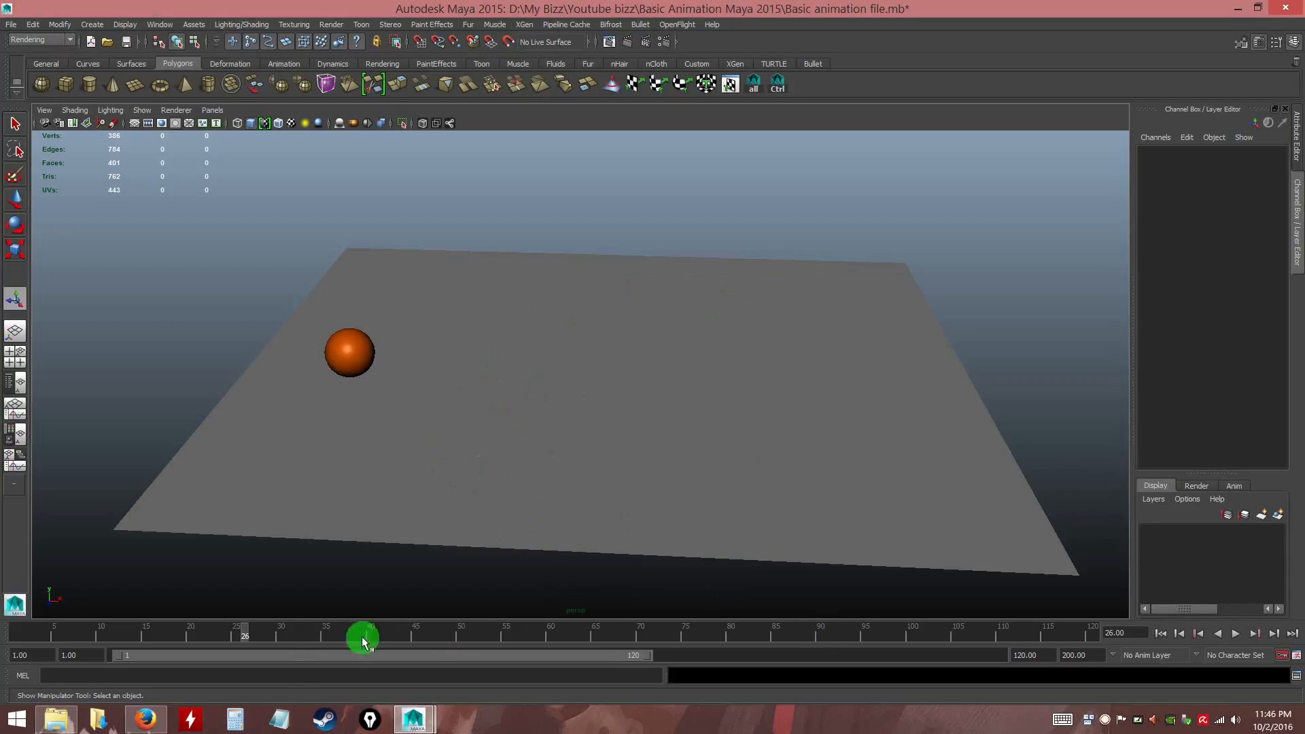
drag(258, 644, 218, 636)
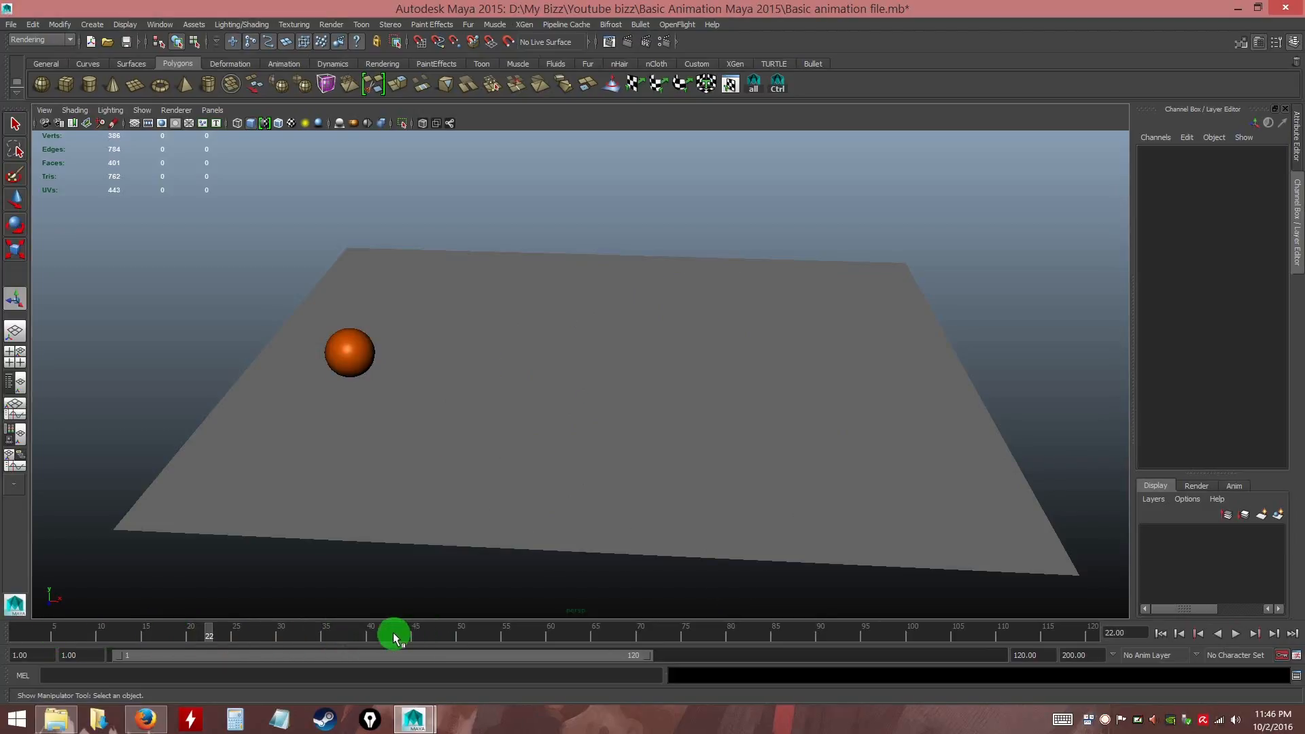
drag(209, 636, 190, 636)
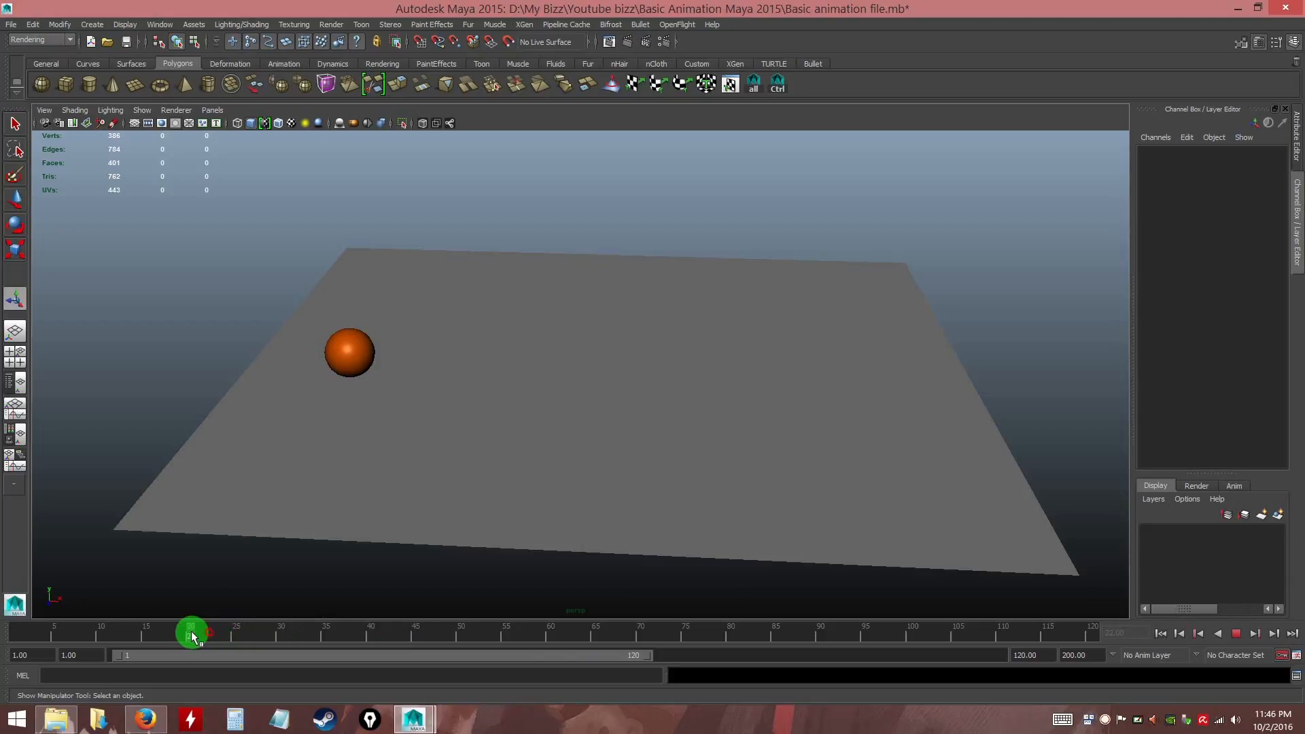
Play the timeline from near frame 5 and scrub the current time back and forth, ending at frame 12
click(61, 636)
key(alt+v)
drag(55, 636, 117, 634)
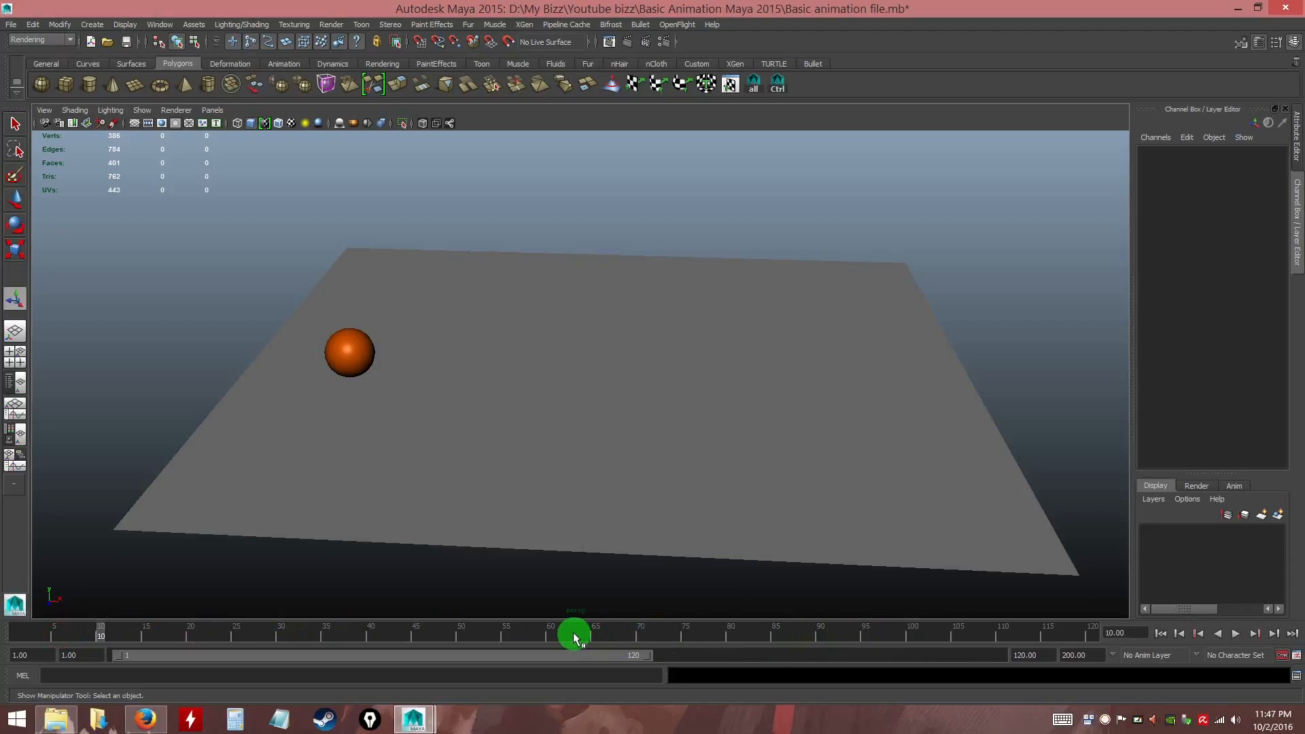
mouse_move(211, 634)
mouse_down()
mouse_move(24, 625)
mouse_move(131, 634)
mouse_move(90, 638)
mouse_up()
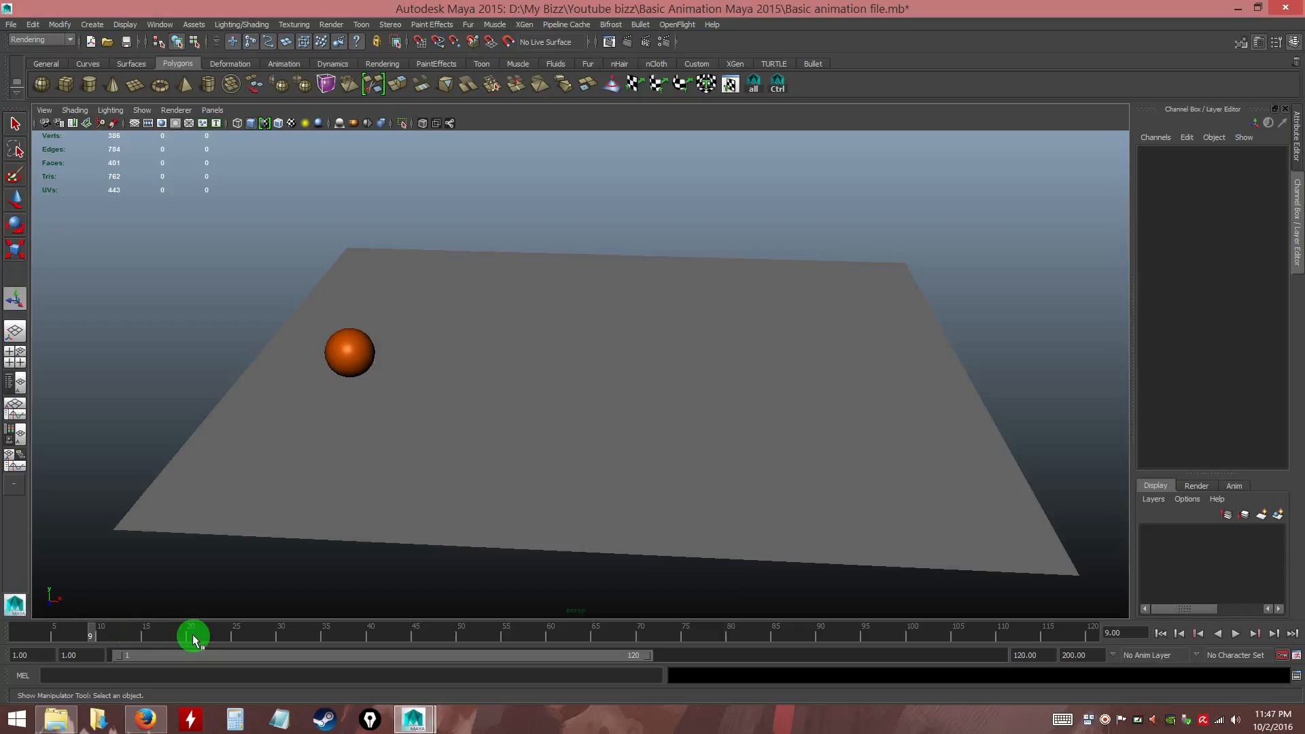
mouse_move(194, 639)
mouse_down()
mouse_move(265, 632)
mouse_move(119, 636)
mouse_up()
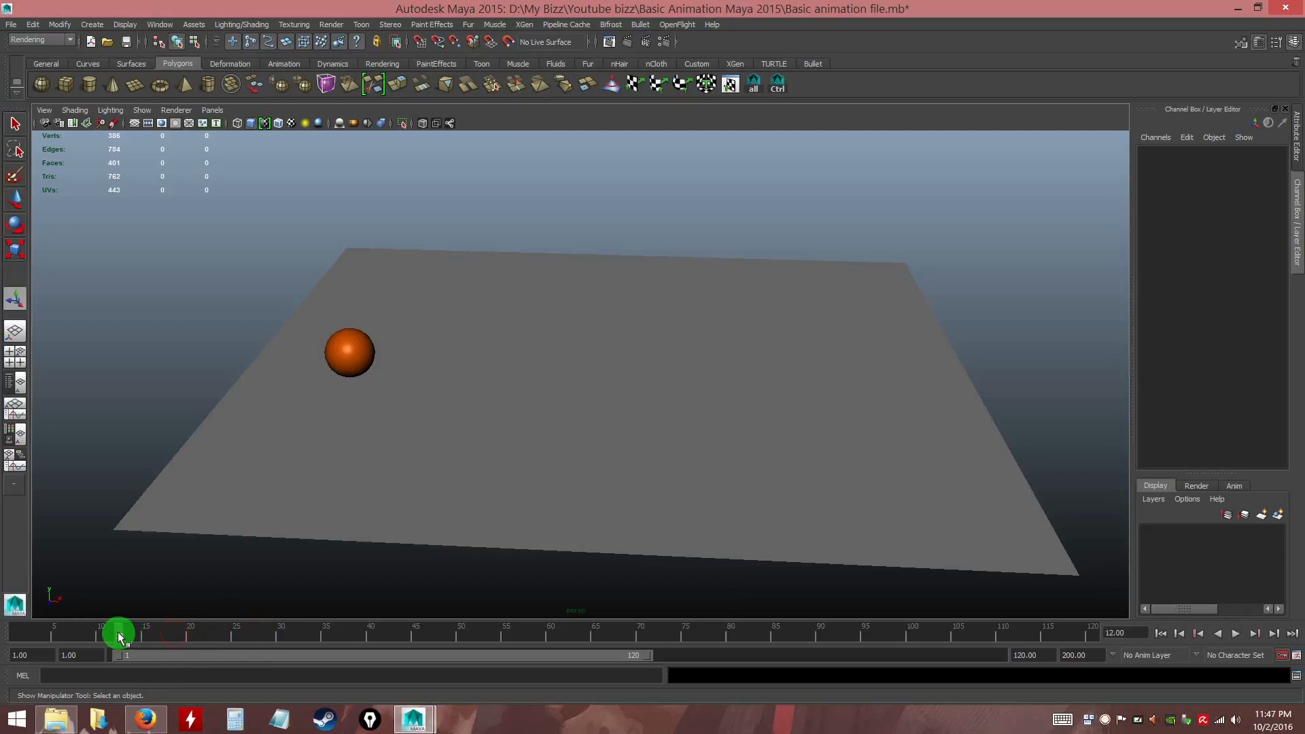
Return to the start of the playback range and play the timeline forwards from frame 1, stopping at frame 29
mouse_move(142, 628)
mouse_down()
mouse_move(14, 634)
mouse_move(67, 634)
mouse_move(28, 638)
mouse_up()
key(alt+v)
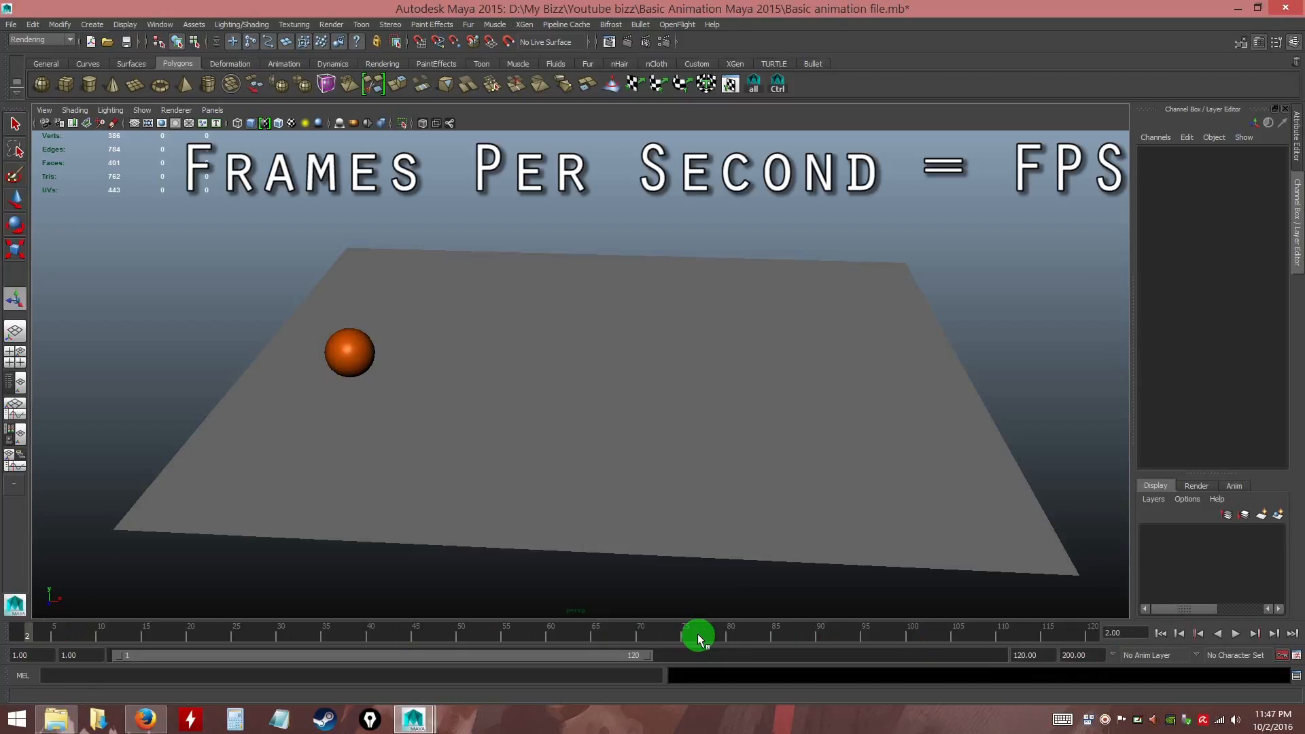
click(1161, 633)
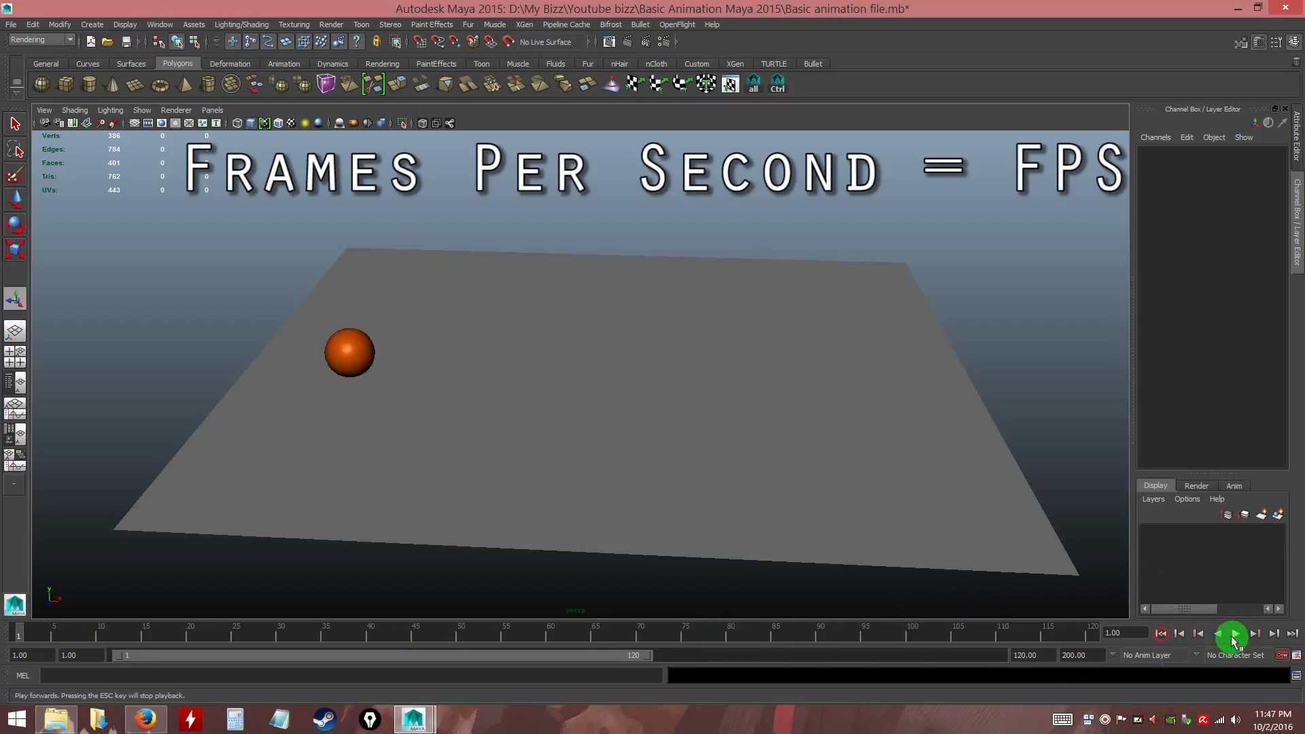
click(1234, 636)
click(608, 726)
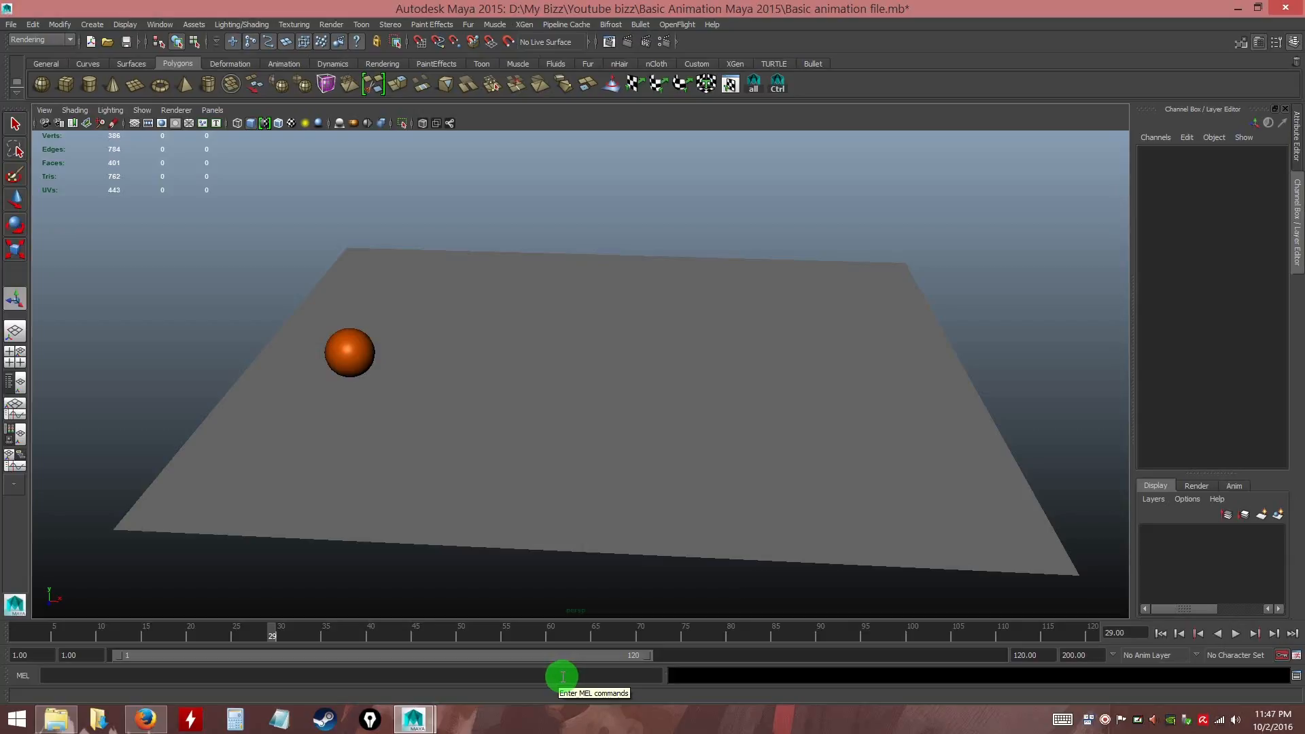
Scrub the current time to frames 21, 22 and 25, then forward to about frame 50
drag(306, 636, 201, 636)
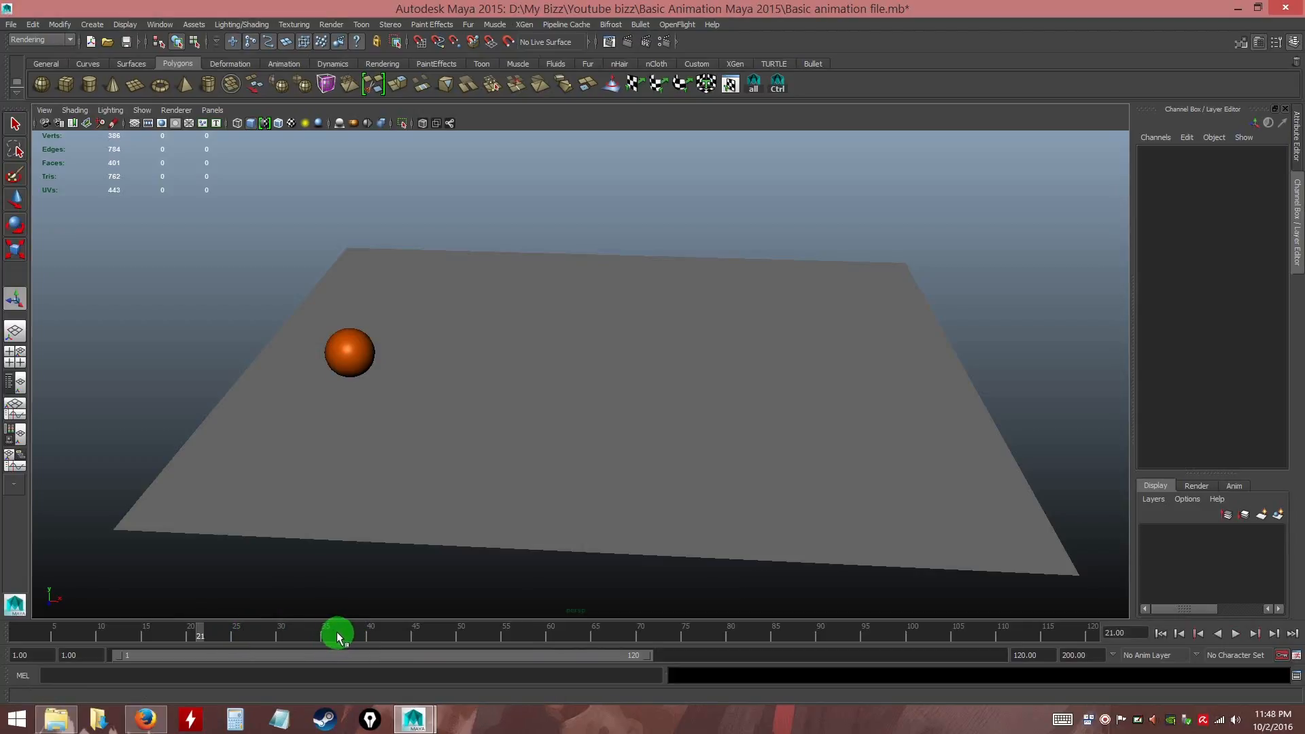
click(208, 636)
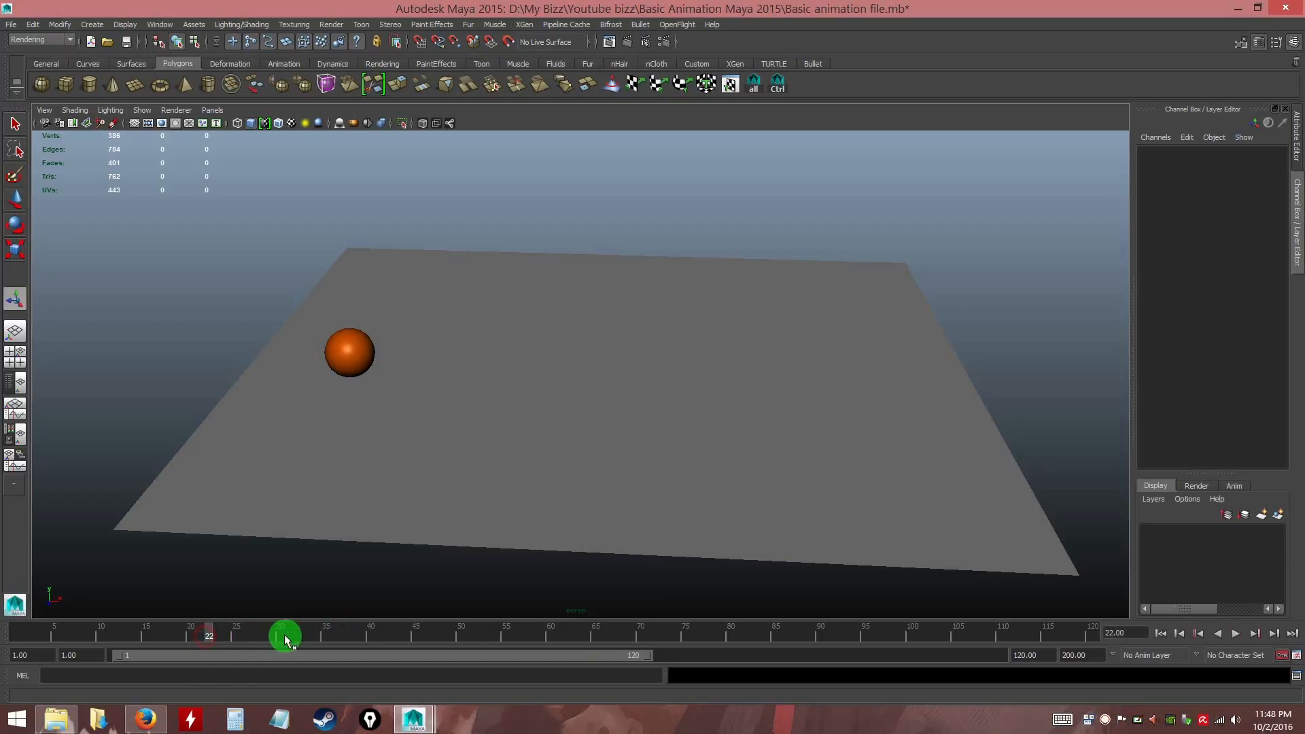
drag(285, 634, 235, 635)
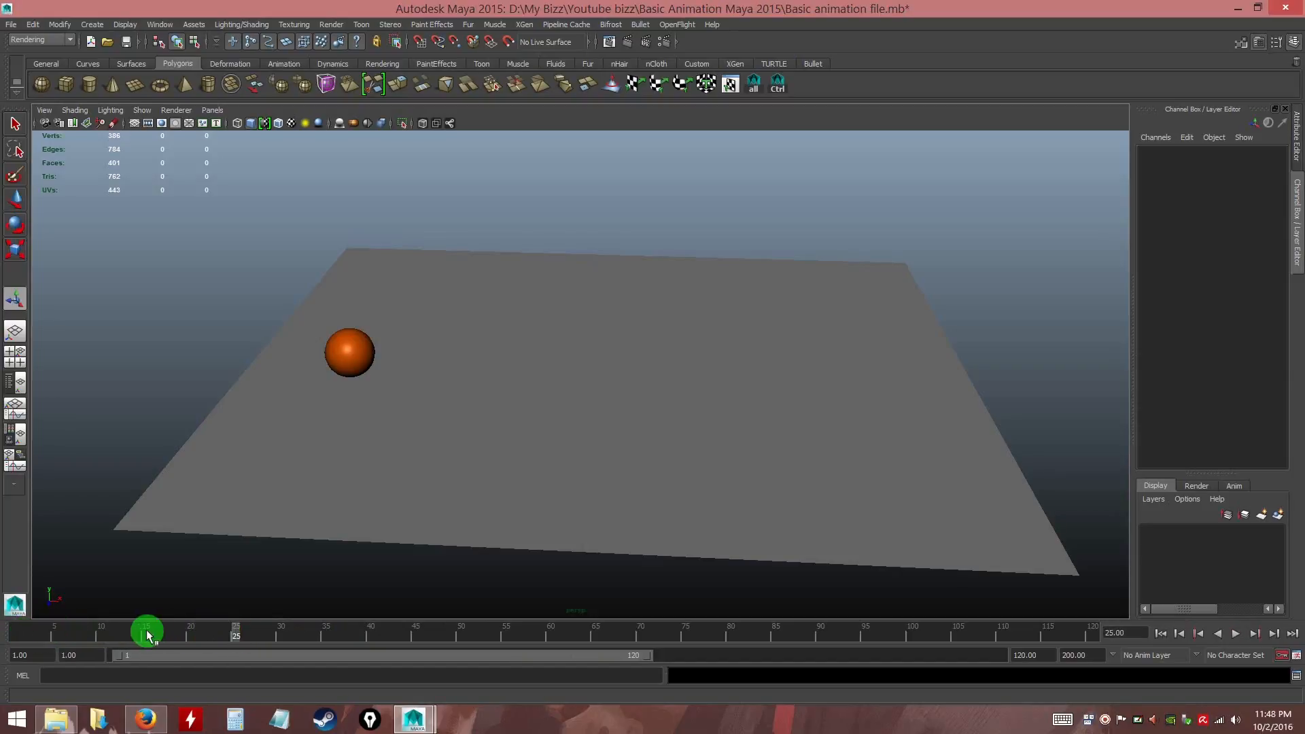
drag(241, 634, 463, 639)
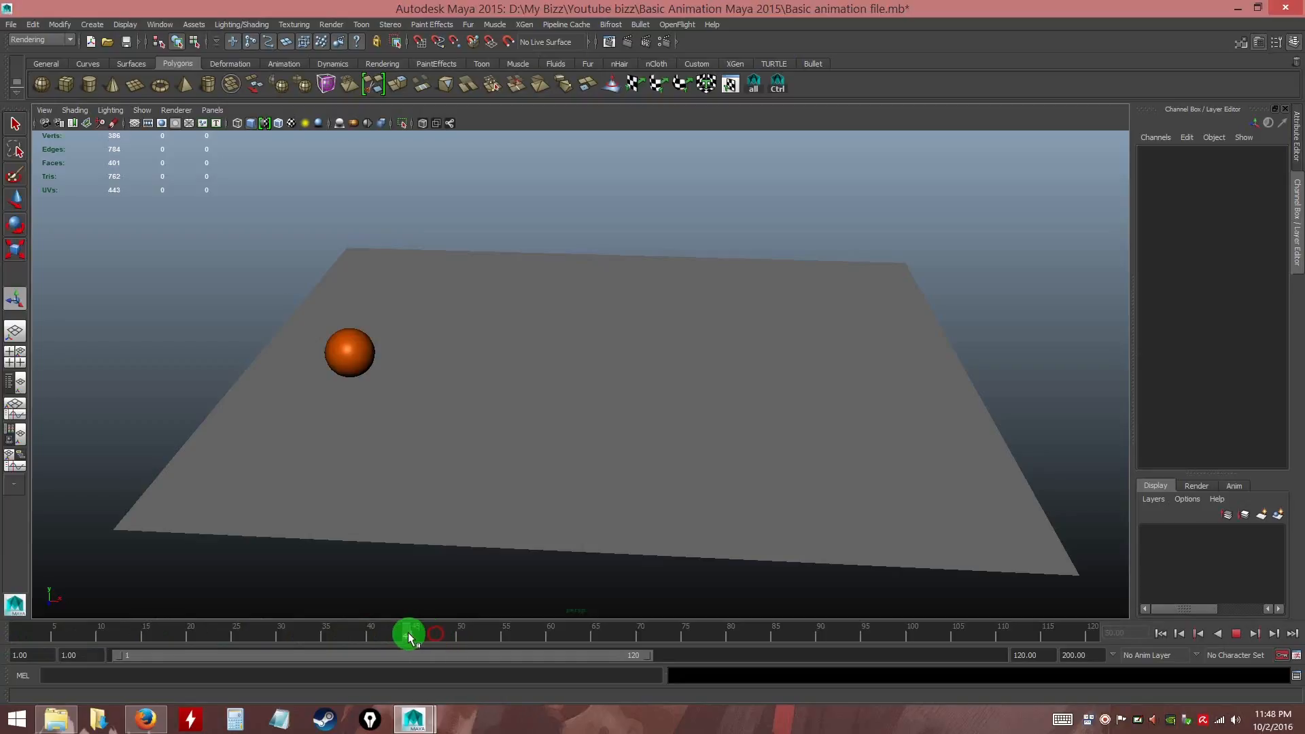
drag(459, 633, 449, 633)
Scrub the current time repeatedly back to the start of the timeline and forward again, ending at frame 52
drag(208, 629, 8, 630)
drag(228, 636, 18, 634)
drag(106, 635, 344, 631)
drag(137, 635, 448, 633)
drag(496, 634, 480, 633)
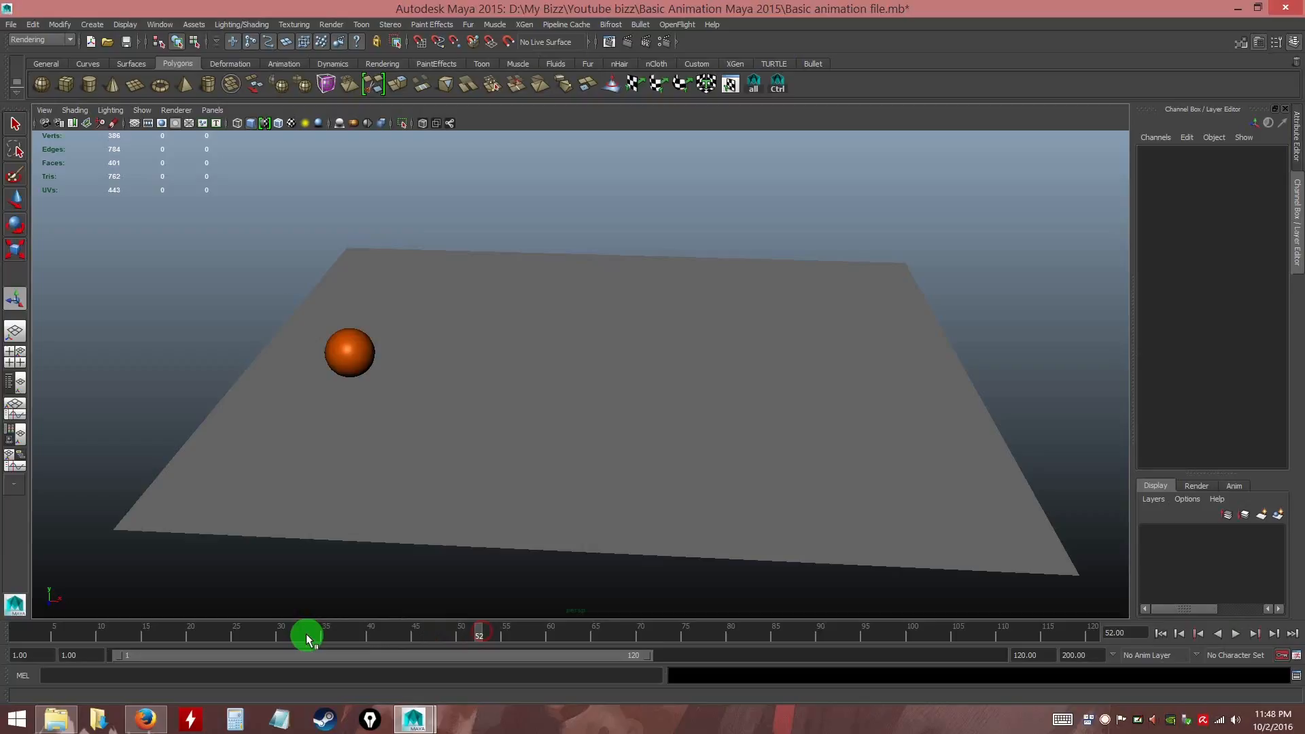
Scrub the current time back to about frame 33 and forward again, ending at frame 42
mouse_move(307, 638)
mouse_down()
mouse_move(344, 635)
mouse_move(248, 630)
mouse_move(387, 632)
mouse_move(303, 637)
mouse_up()
mouse_move(307, 637)
mouse_down()
mouse_move(294, 633)
mouse_move(398, 639)
mouse_move(302, 639)
mouse_up()
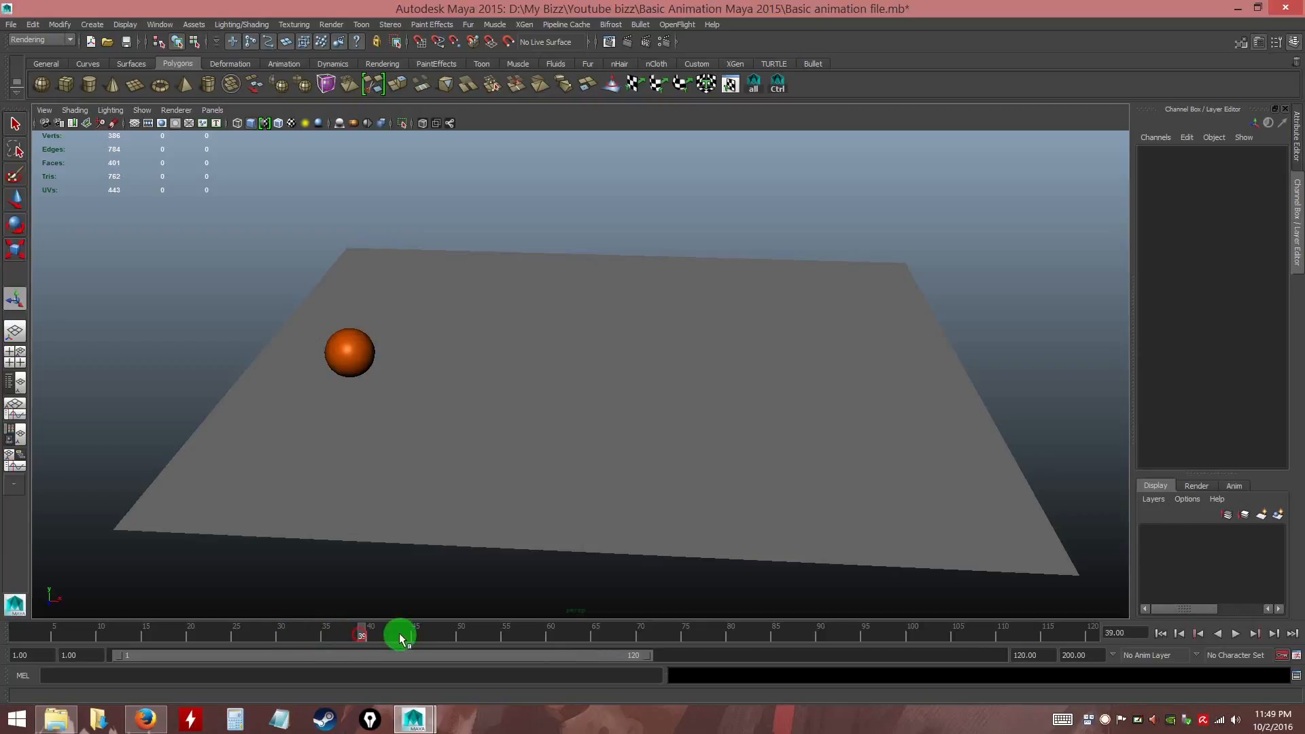
mouse_move(439, 638)
mouse_down()
mouse_move(388, 639)
mouse_move(397, 635)
mouse_up()
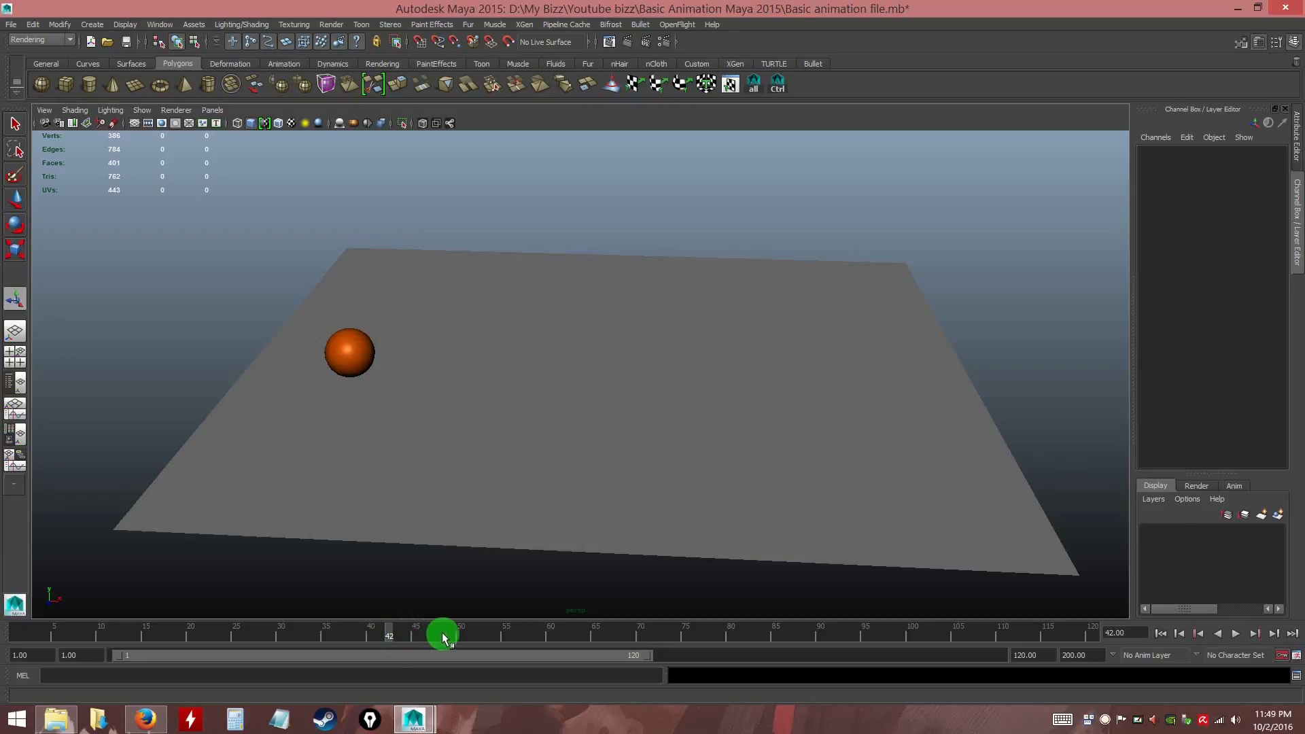
Scrub the current time back to frame 10 and on to frame 18
click(1287, 662)
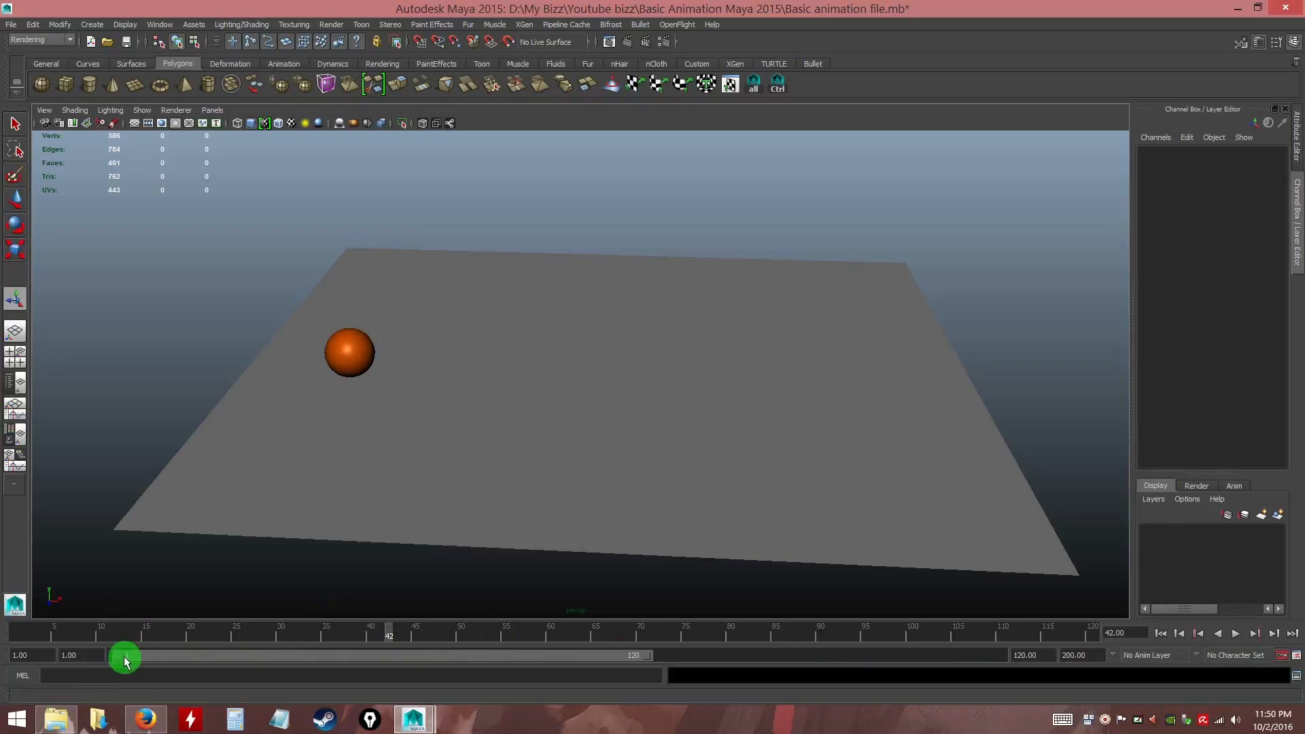
ctrl+click(180, 660)
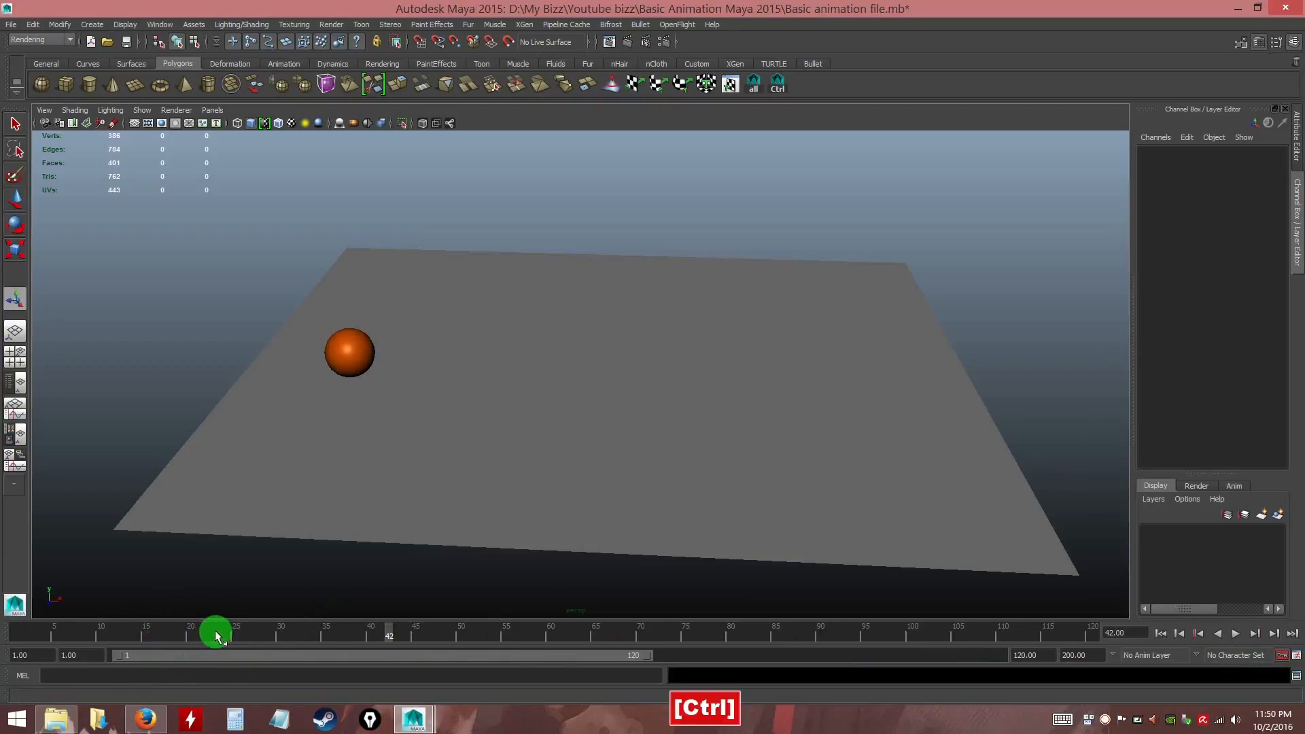
key(alt+v)
drag(304, 638, 106, 639)
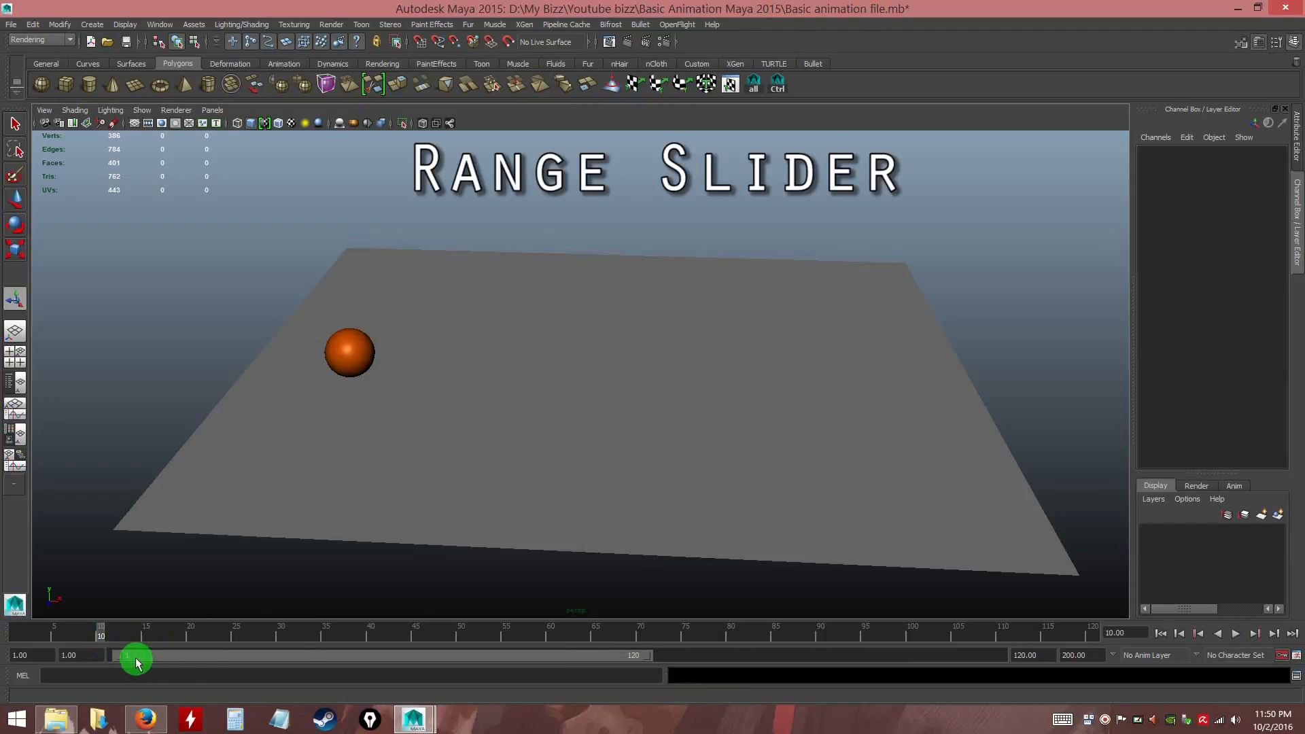
drag(155, 629, 173, 639)
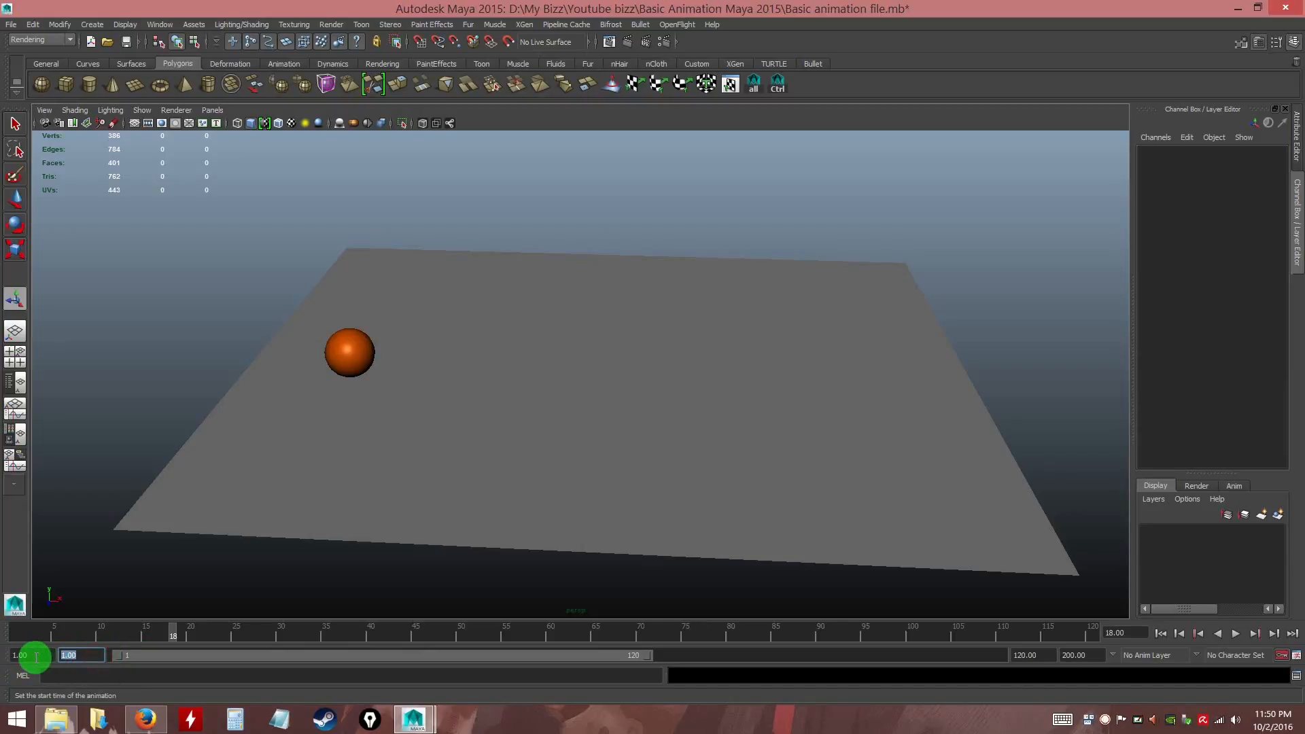
Set the end time of the playback range to frame 100 and scrub the current time to frame 100
click(94, 656)
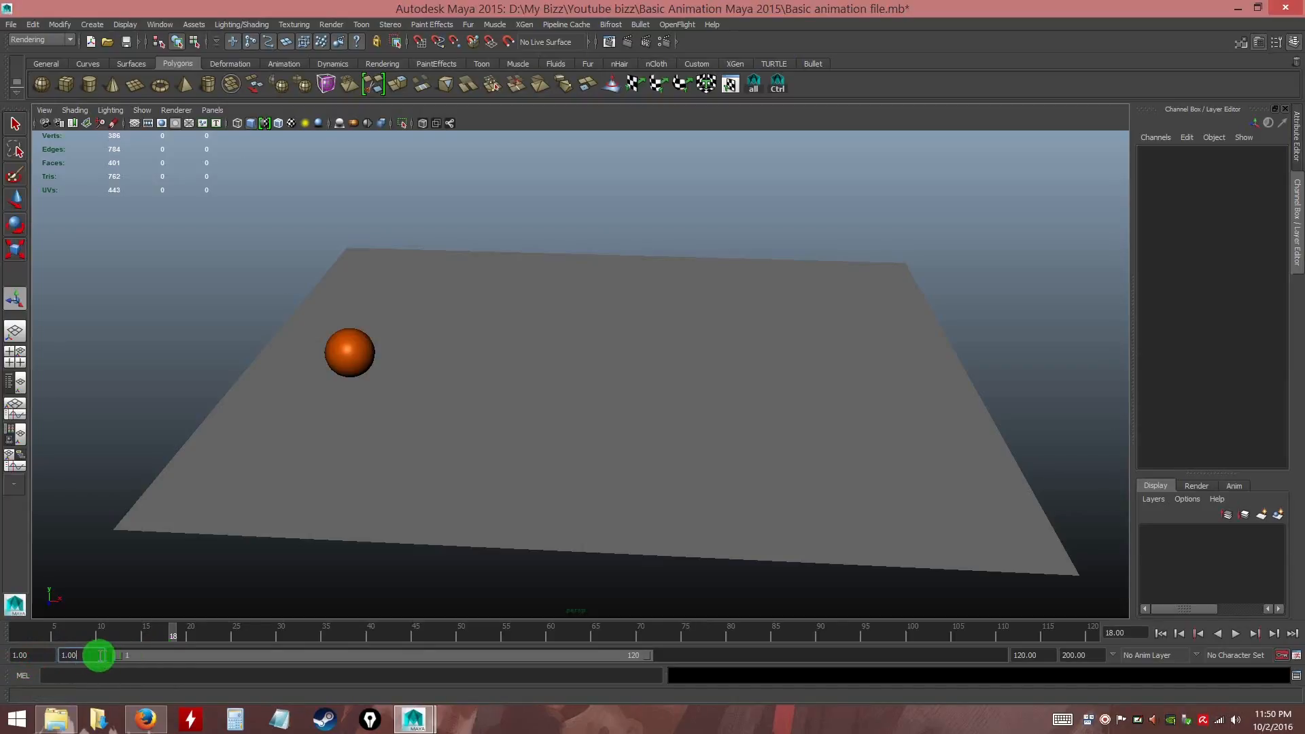
drag(94, 655, 40, 657)
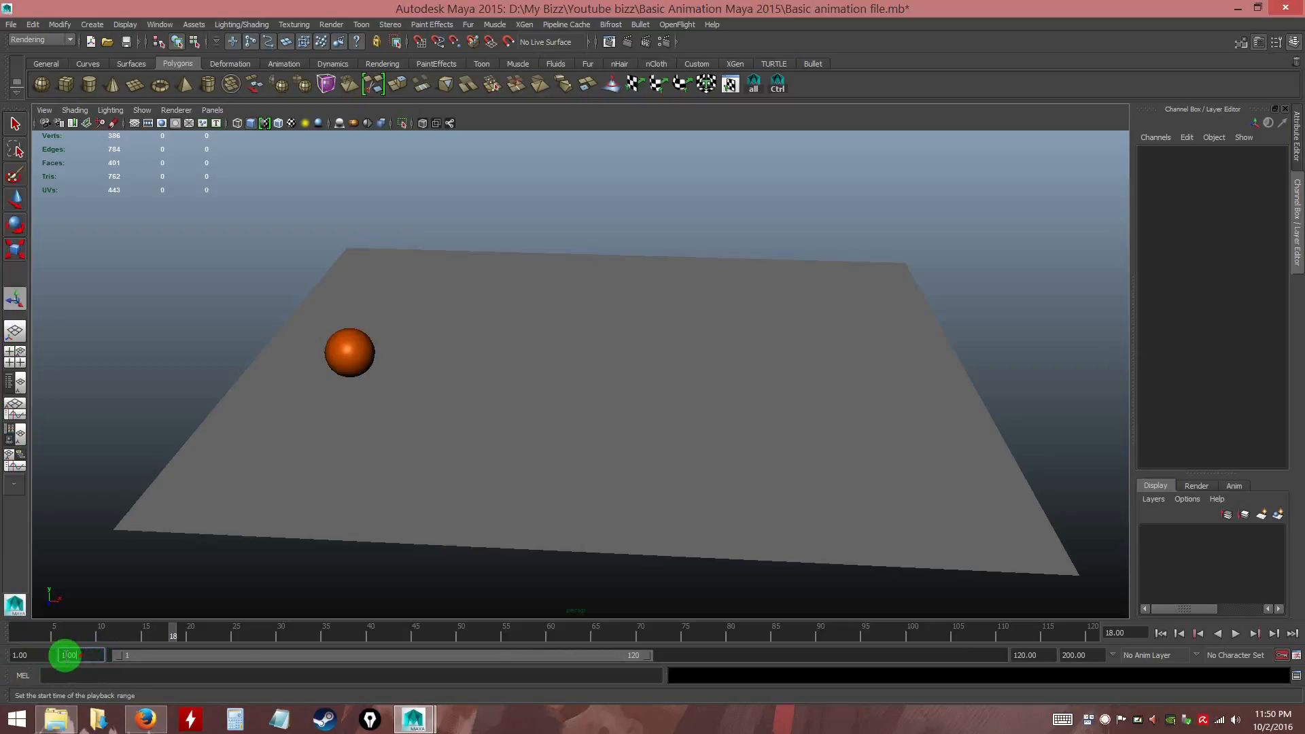
drag(1043, 654, 1013, 656)
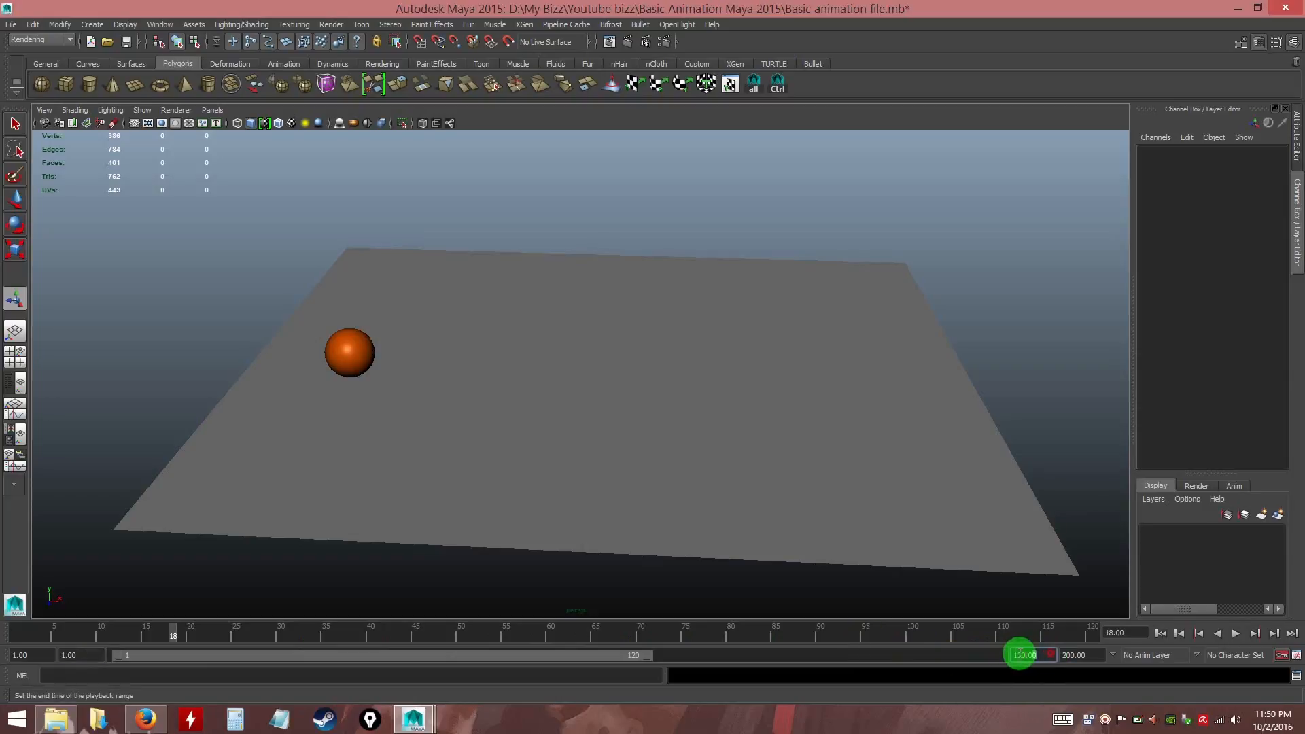
drag(87, 656, 40, 657)
drag(1026, 654, 994, 655)
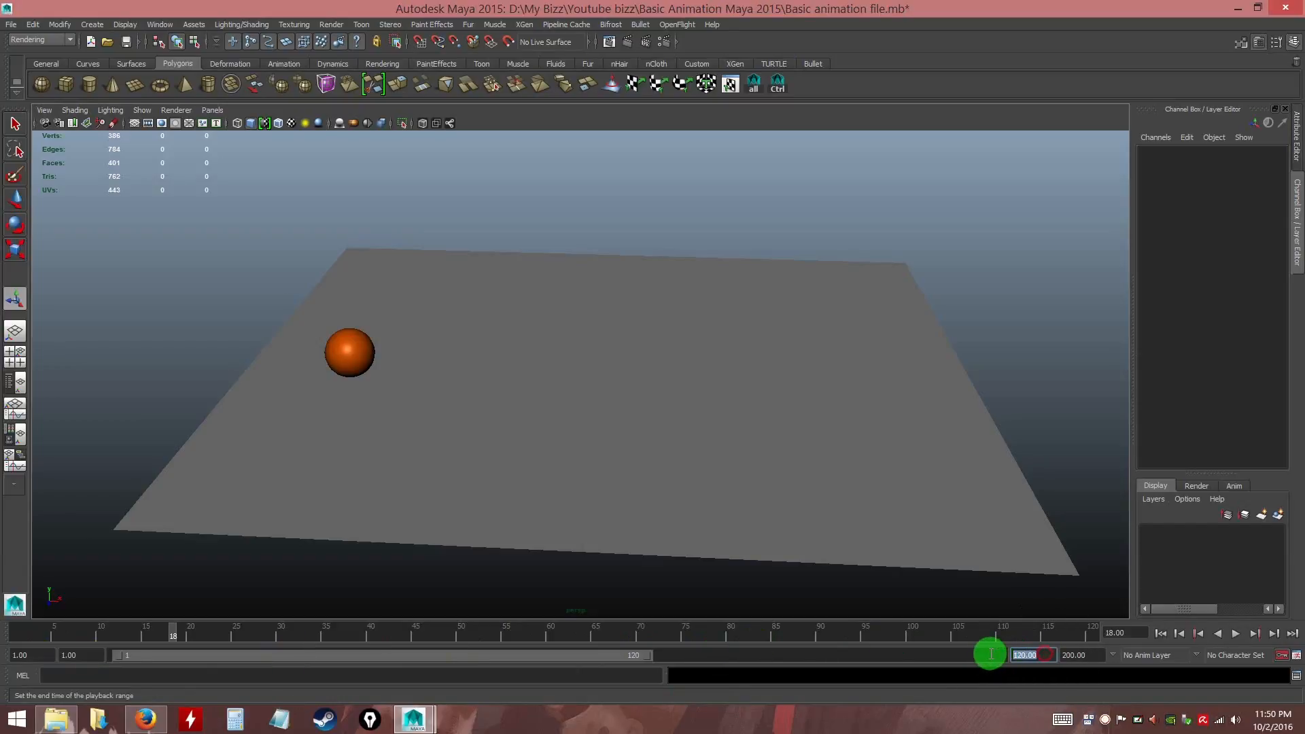
text(100)
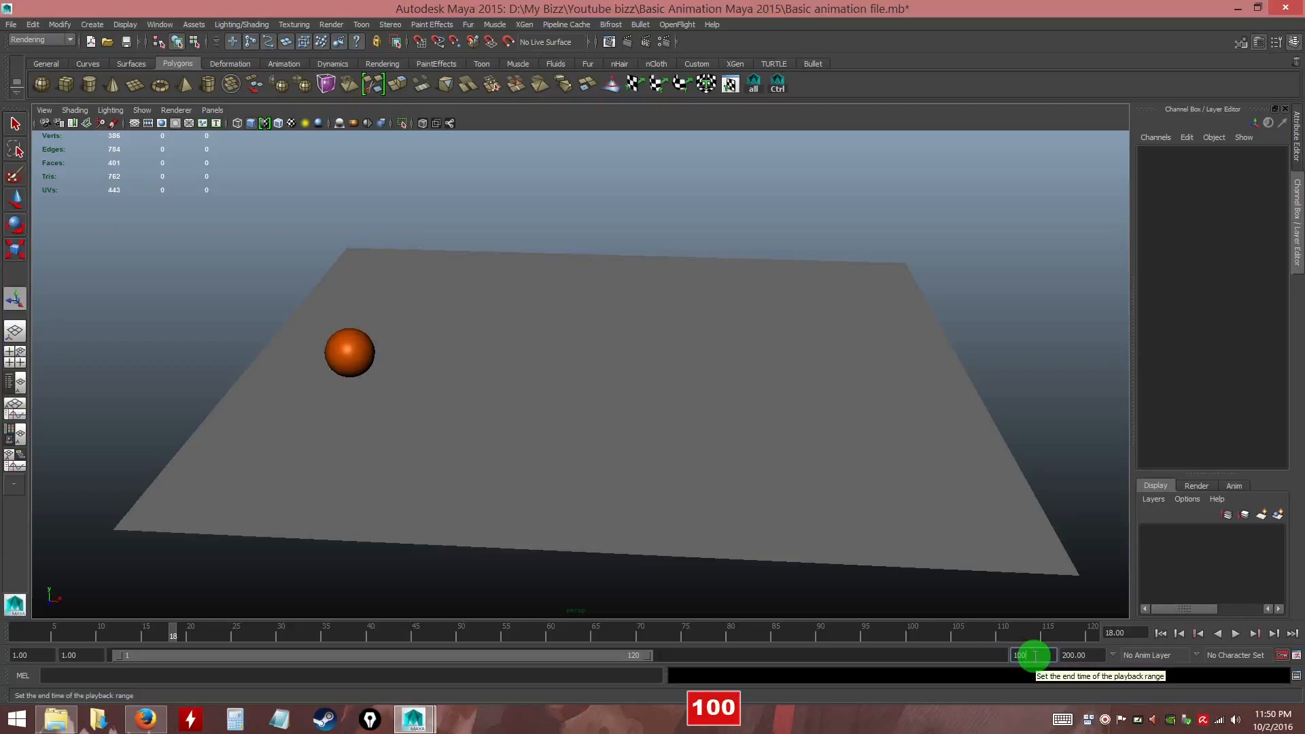
key(Return)
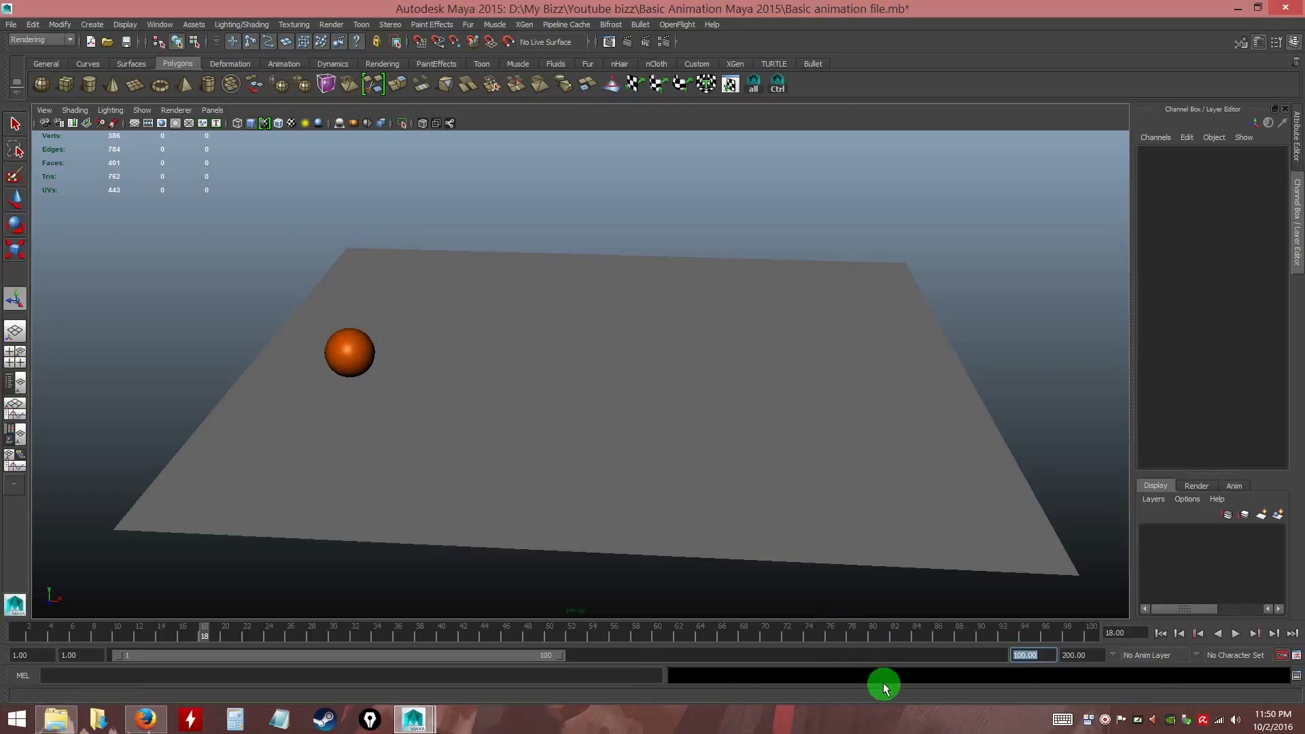
mouse_move(34, 638)
mouse_down()
mouse_move(6, 639)
mouse_move(1124, 636)
mouse_move(1096, 638)
mouse_up()
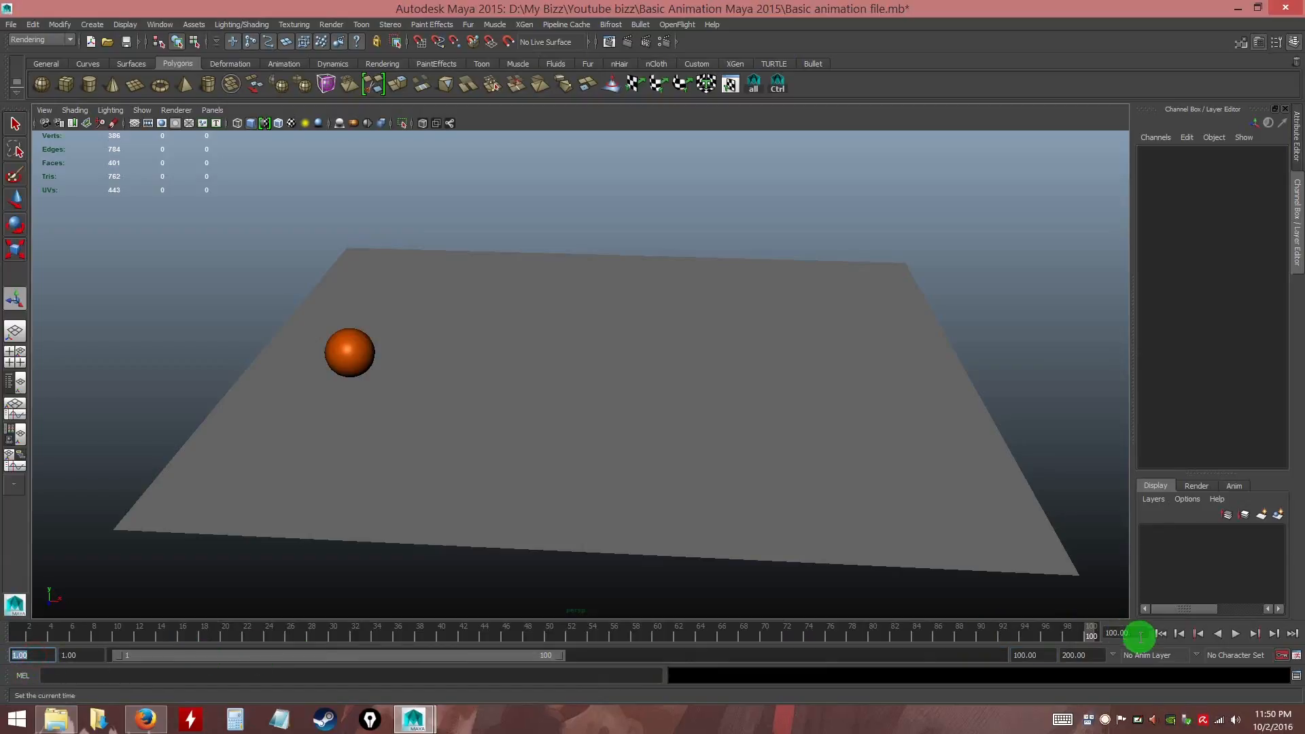
Set the end time of the whole animation to frame 250 and scrub the current time to frame 67
click(1088, 655)
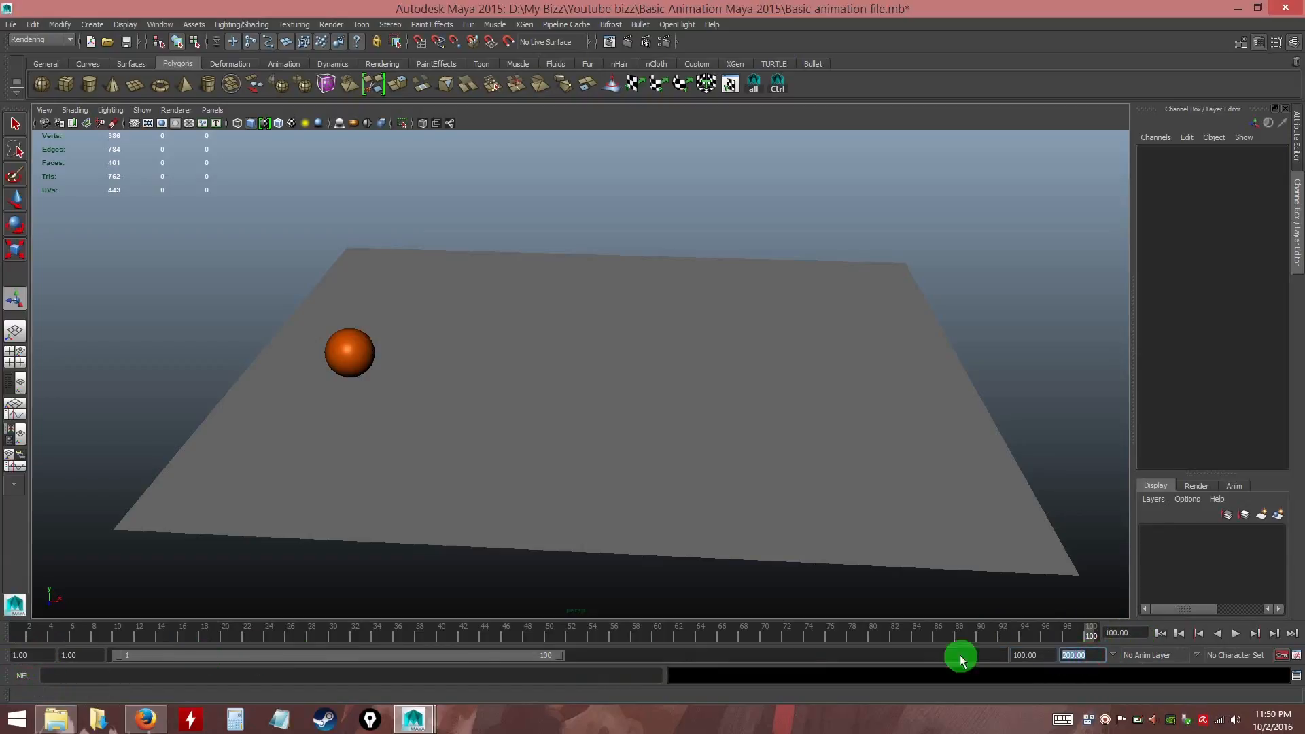
double_click(17, 655)
double_click(1078, 656)
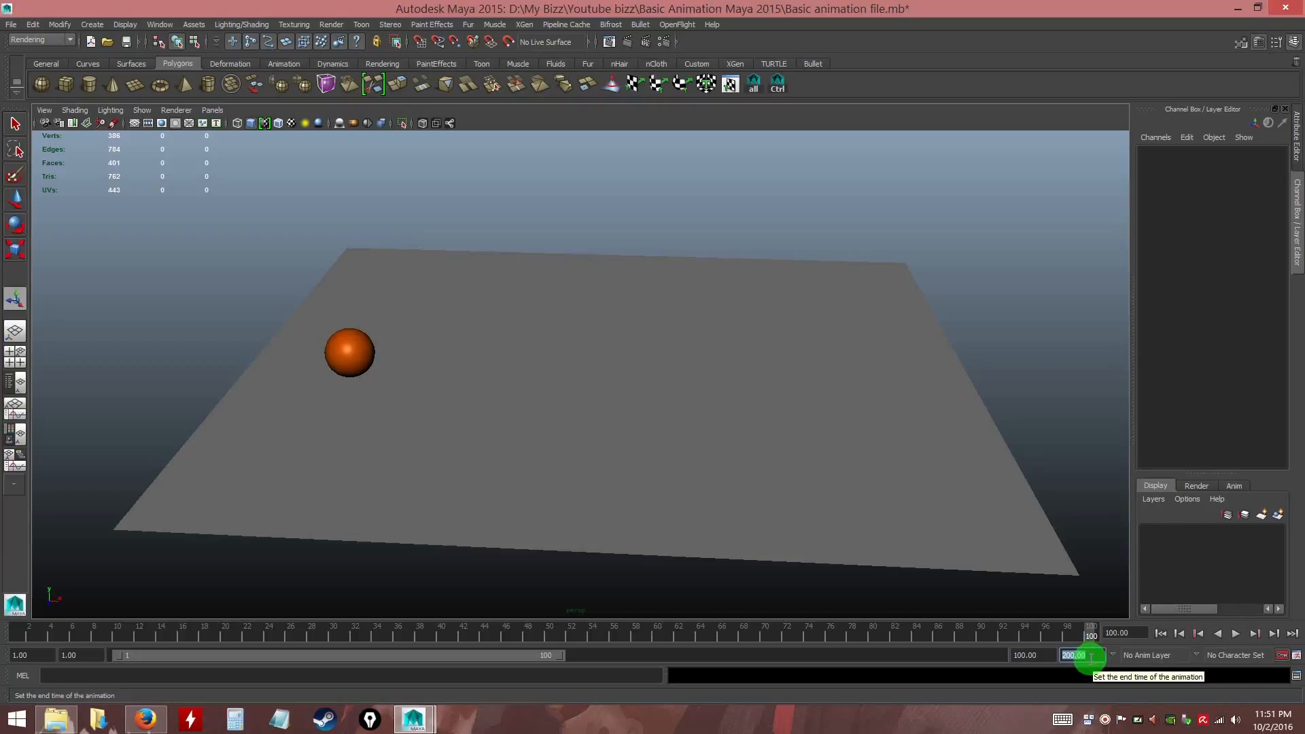
double_click(30, 655)
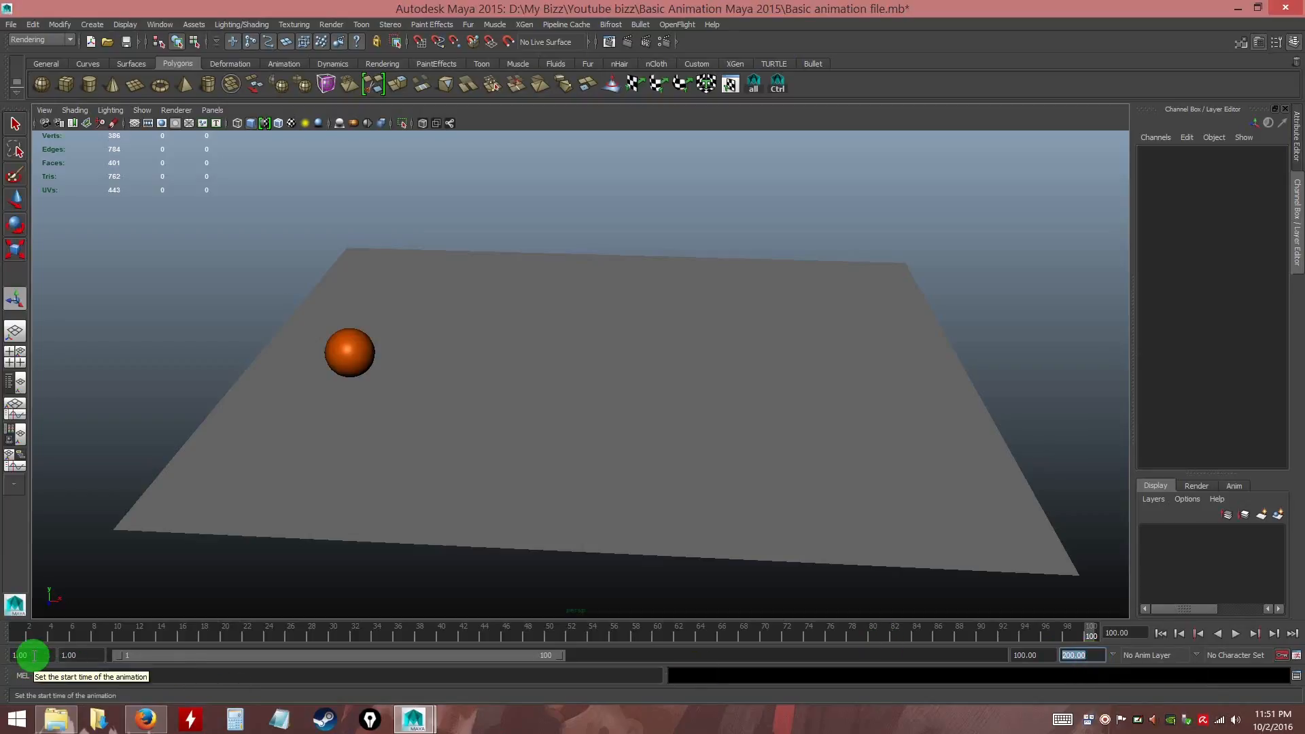
double_click(1080, 656)
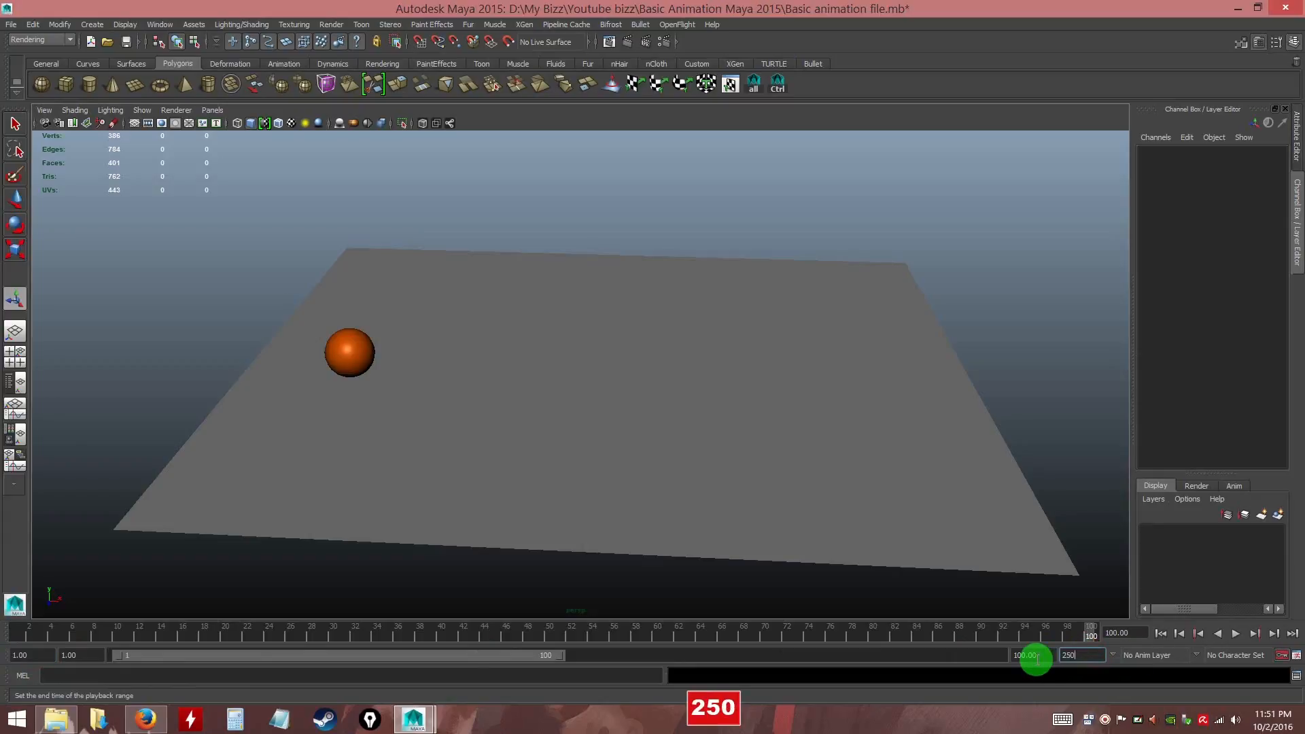
text(250)
key(Return)
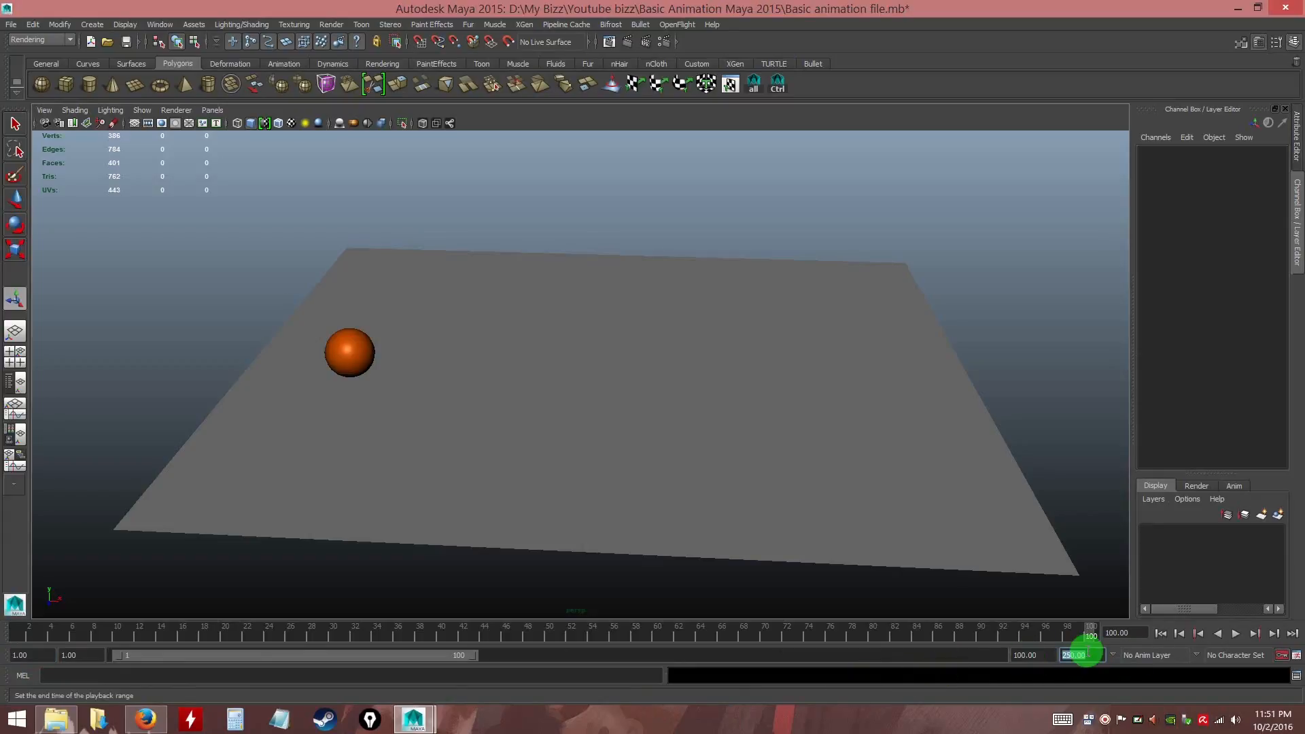
mouse_move(455, 640)
mouse_down()
mouse_move(9, 639)
mouse_move(1116, 643)
mouse_move(1098, 634)
mouse_up()
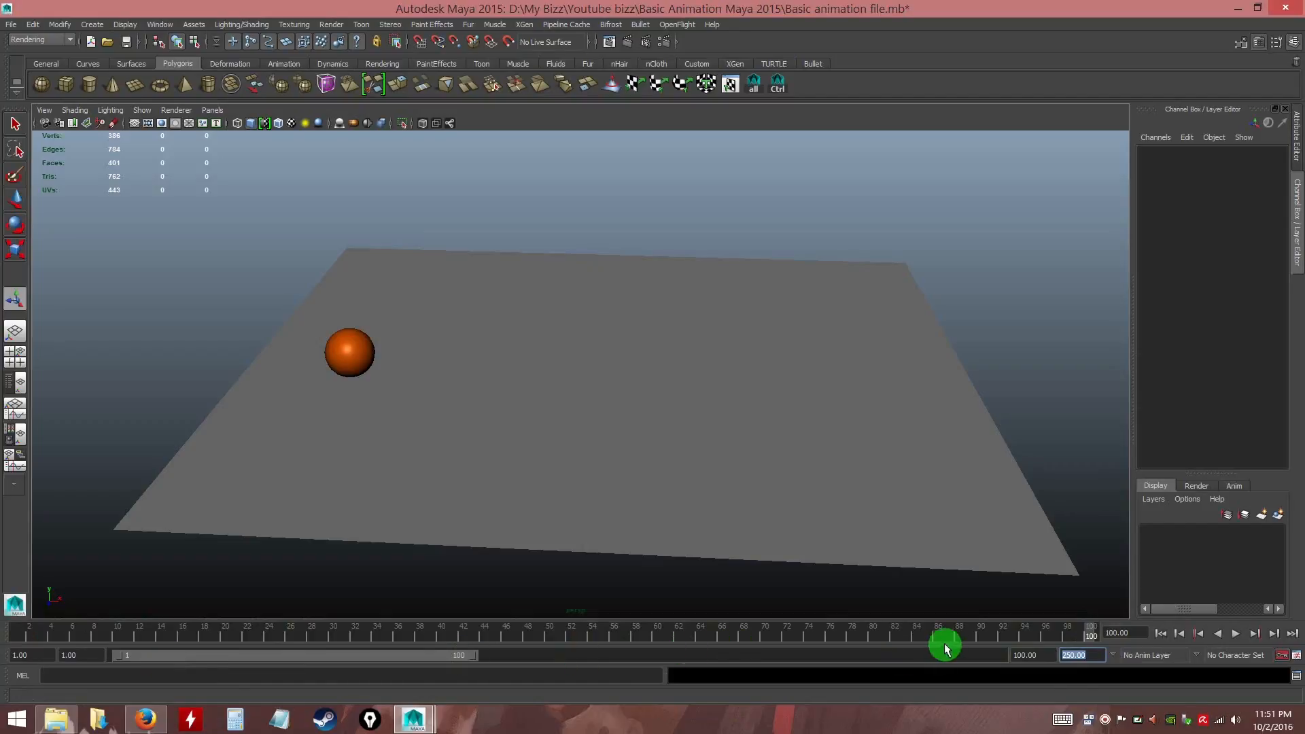
drag(842, 642, 733, 639)
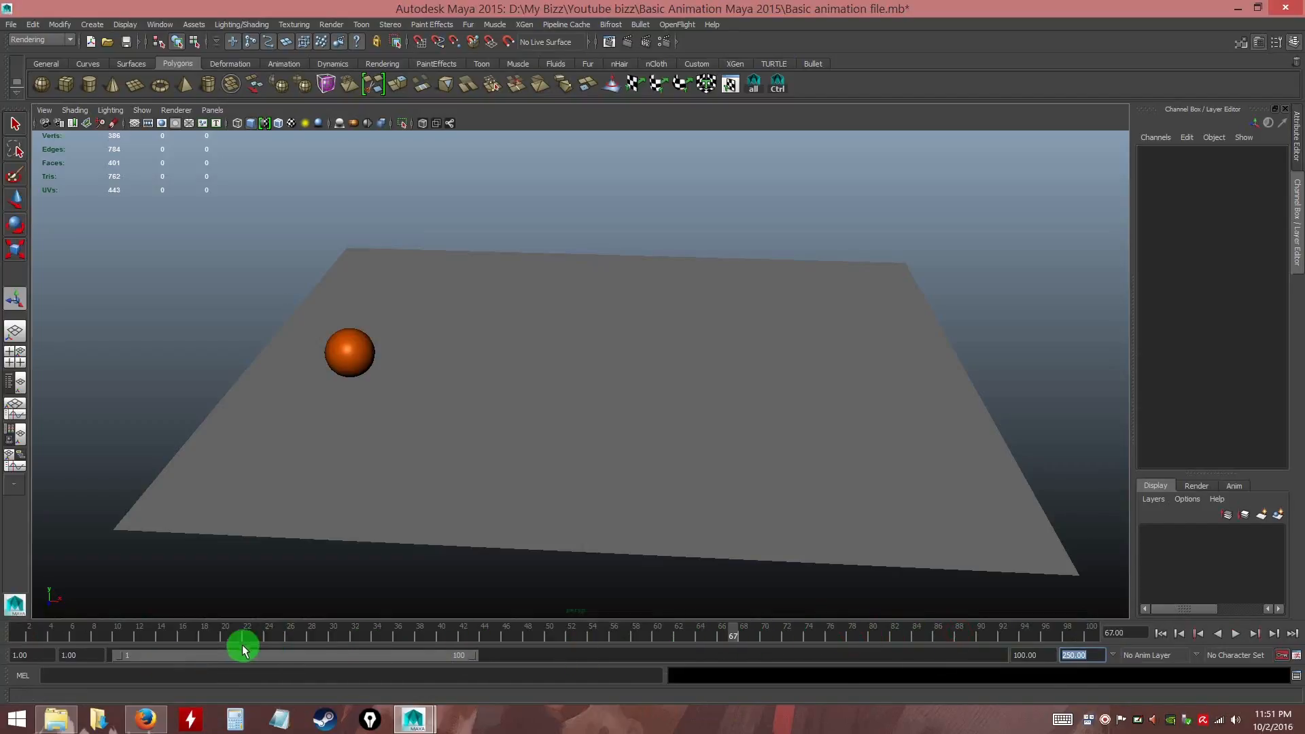
Set the end time of the playback range to frame 250 and scrub across the timeline, ending at frame 217
drag(89, 657, 48, 658)
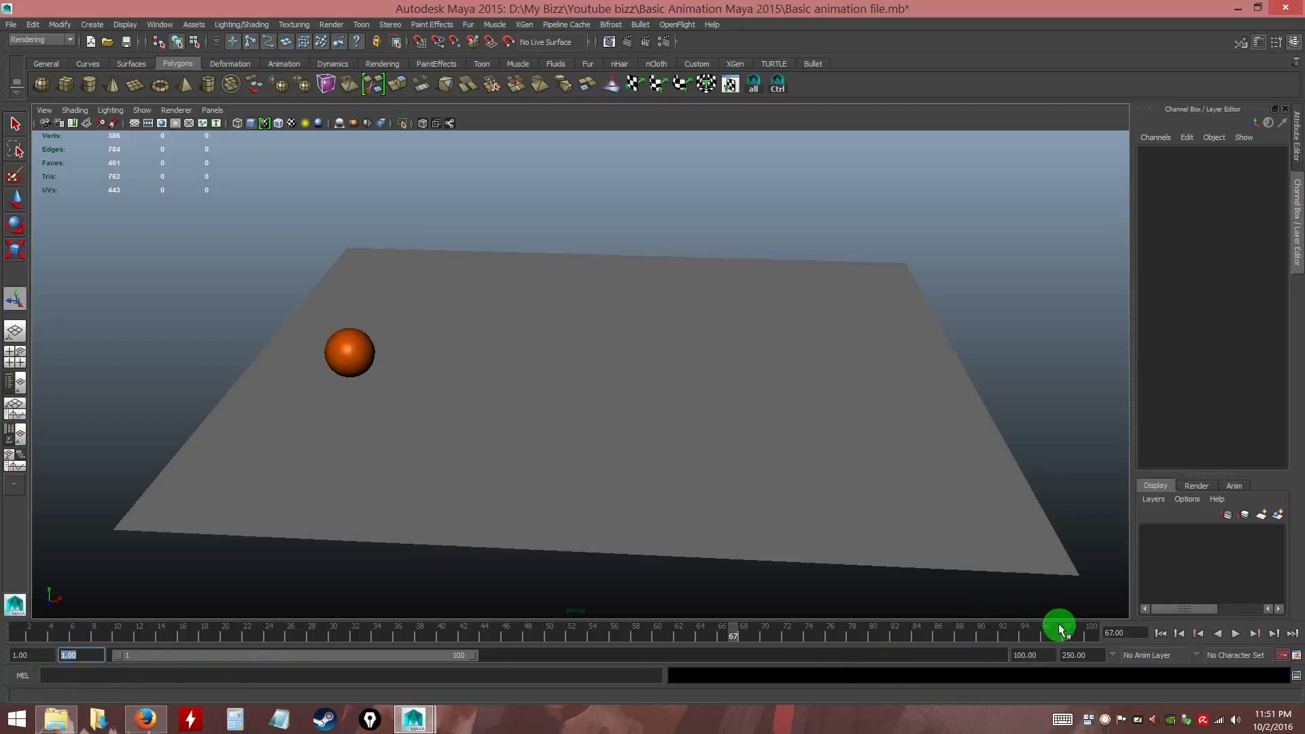
click(1039, 655)
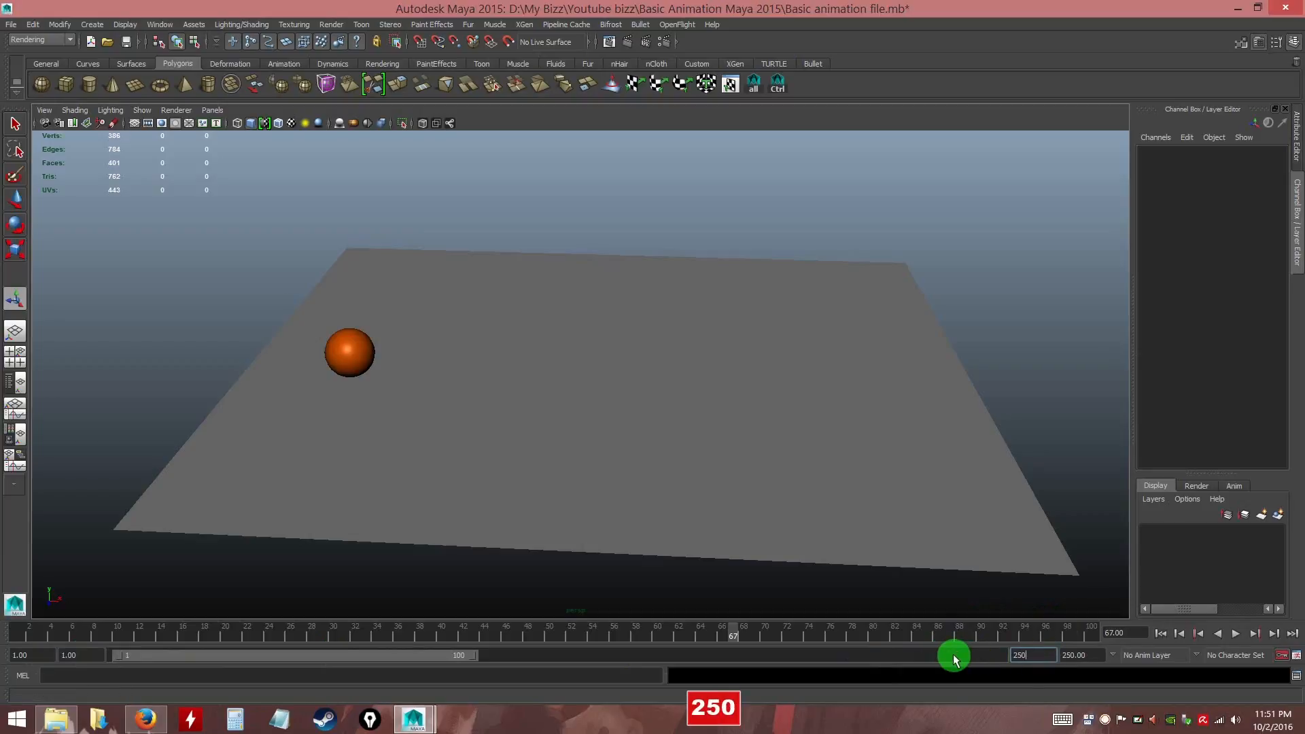
text(250)
key(Return)
drag(204, 631, 8, 627)
drag(127, 634, 1134, 639)
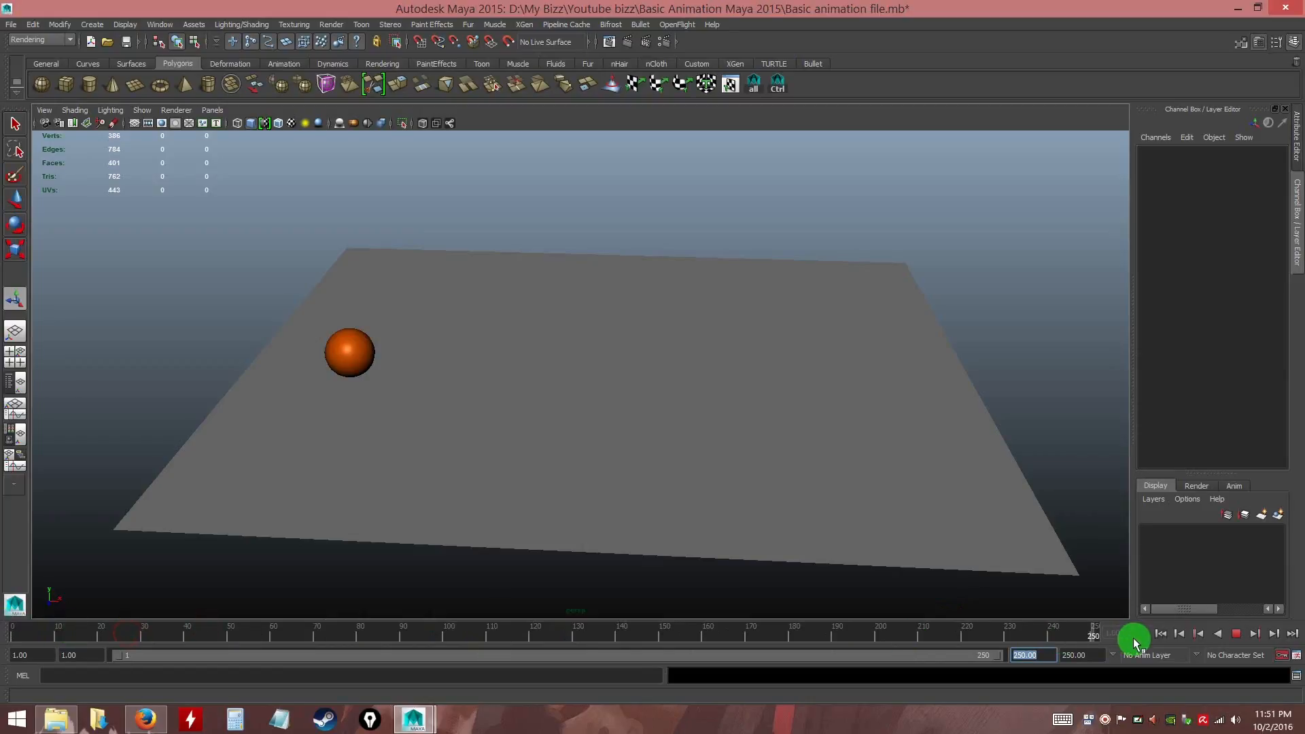
drag(1035, 632, 950, 632)
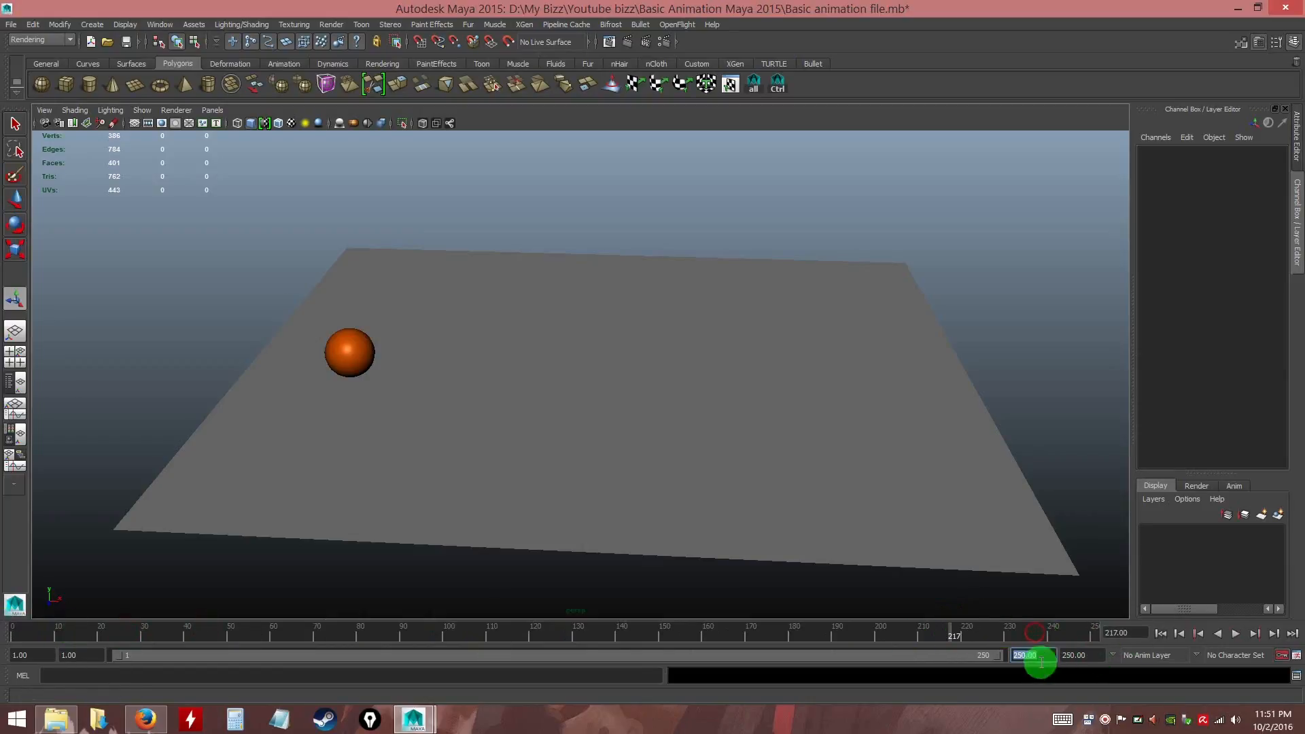
drag(1043, 656, 1008, 657)
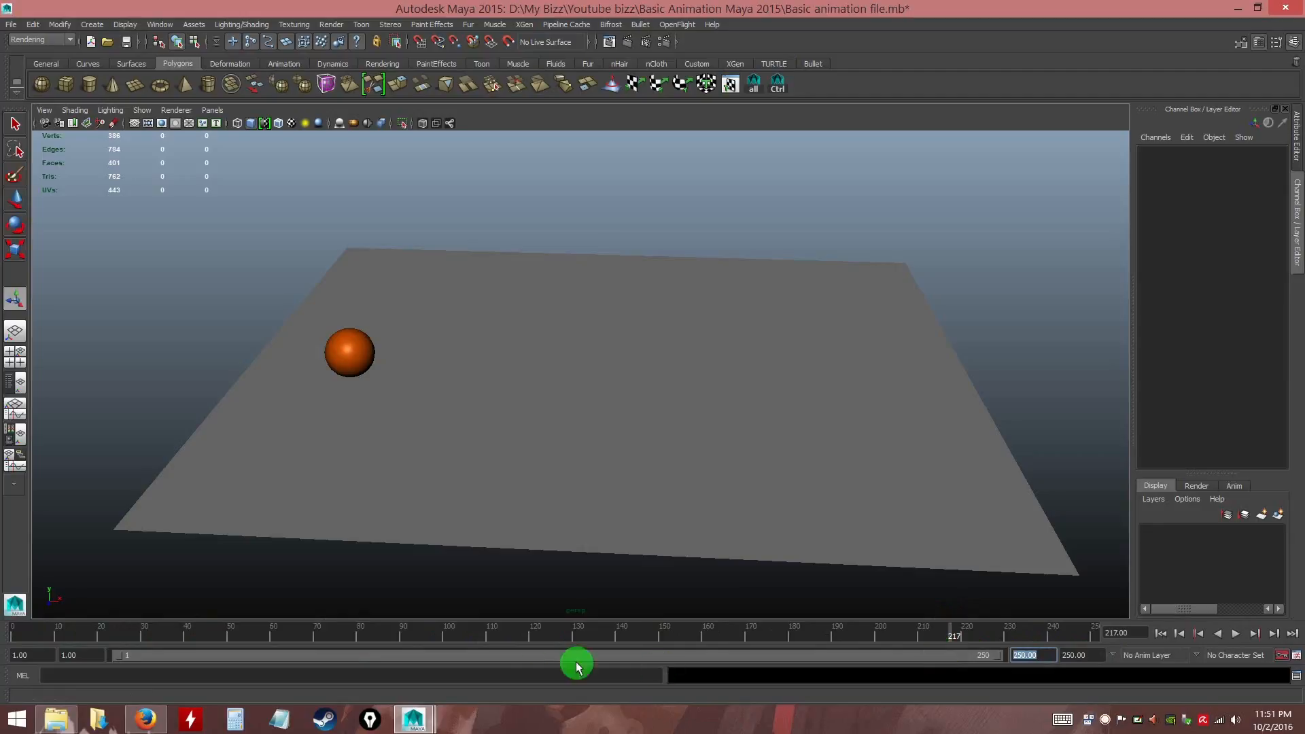
ctrl+click(997, 661)
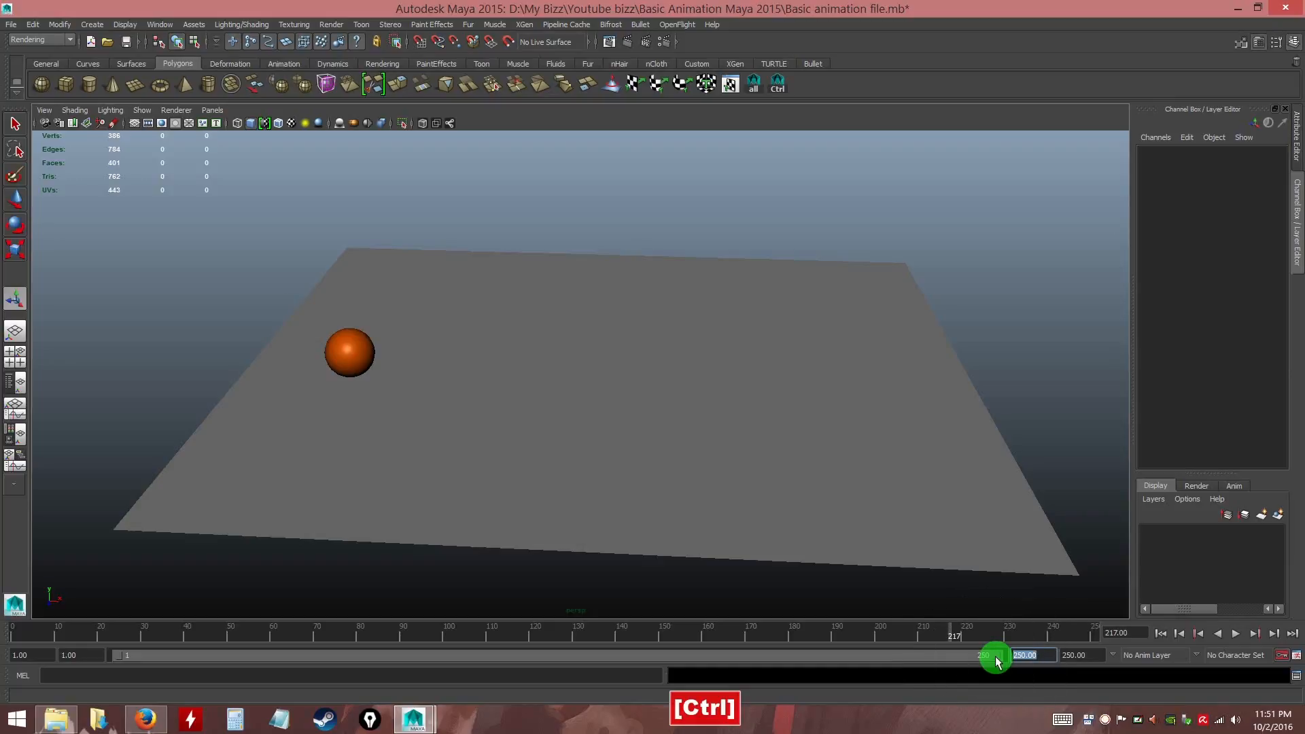
key(ctrl)
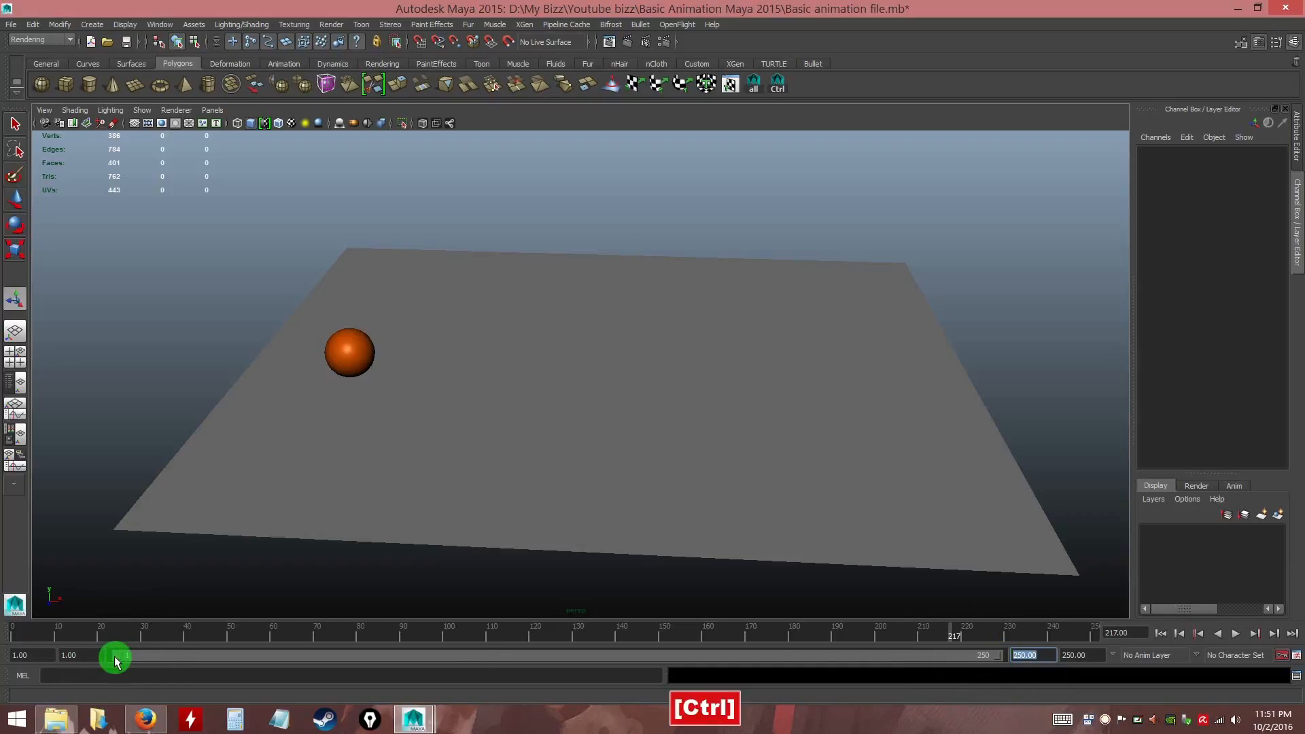
Move the start of the playback range to frame 66 and return it to frame 1
drag(117, 659, 343, 665)
click(100, 655)
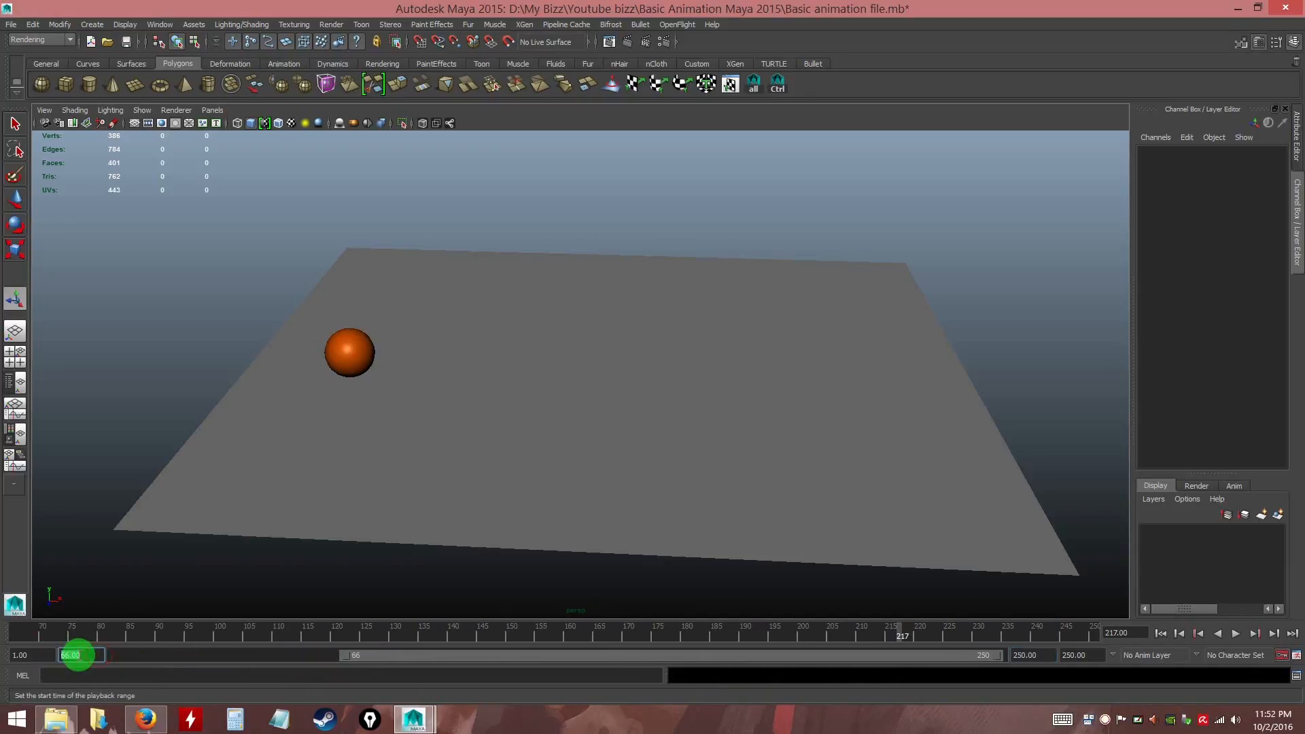
drag(346, 660, 115, 652)
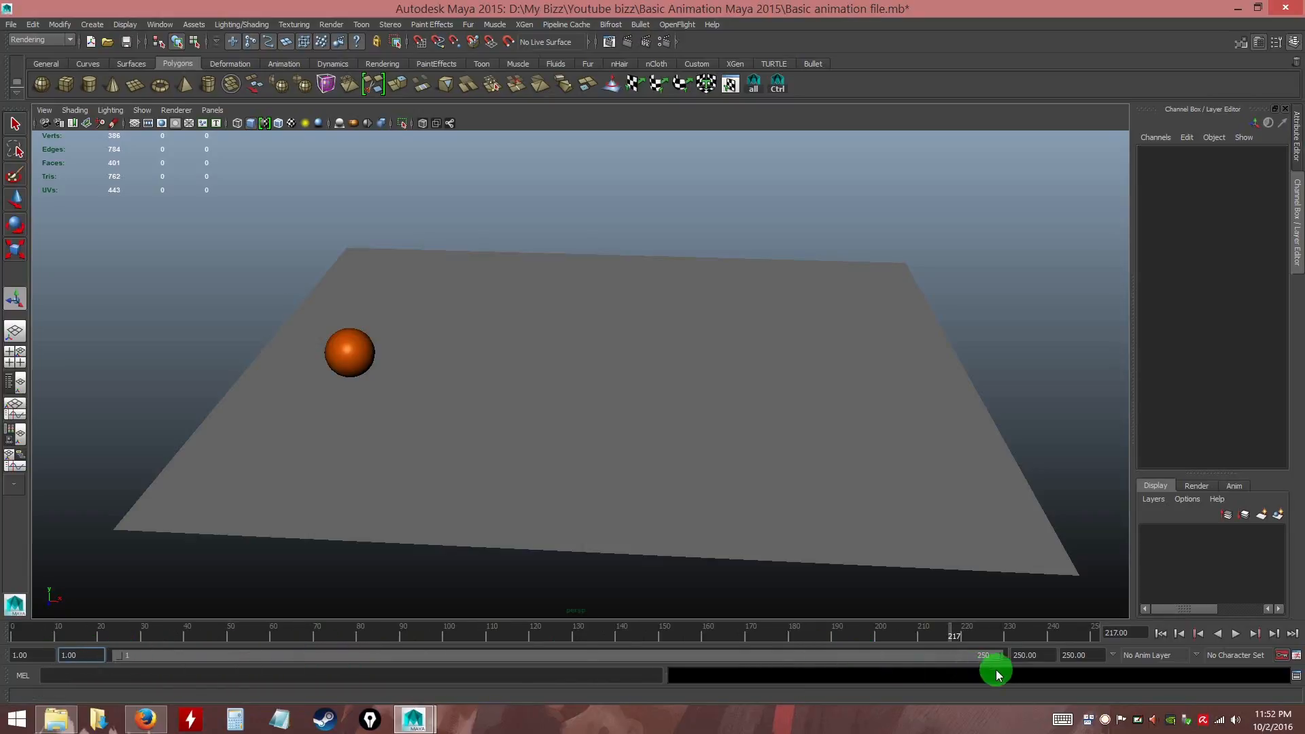
Shorten the playback range to end at frame 140 and slide the whole range to frames 43–182
drag(997, 656, 605, 665)
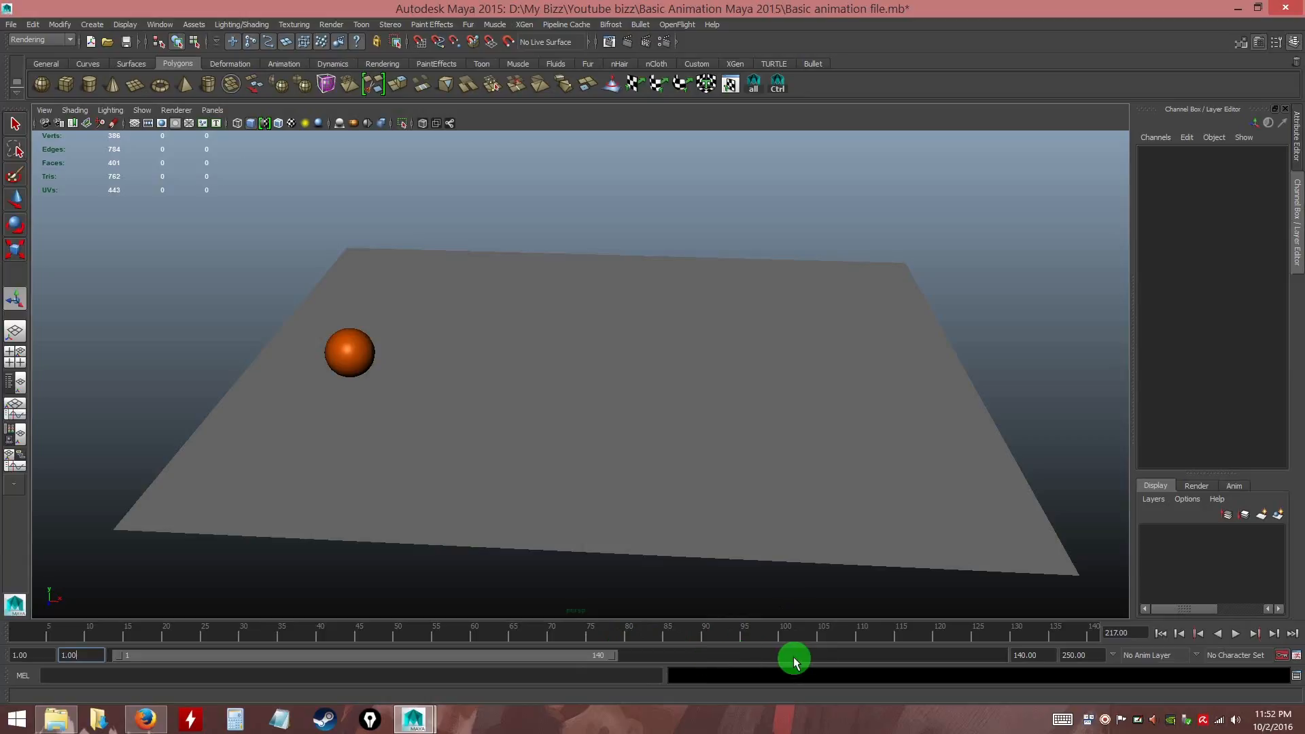
key(ctrl)
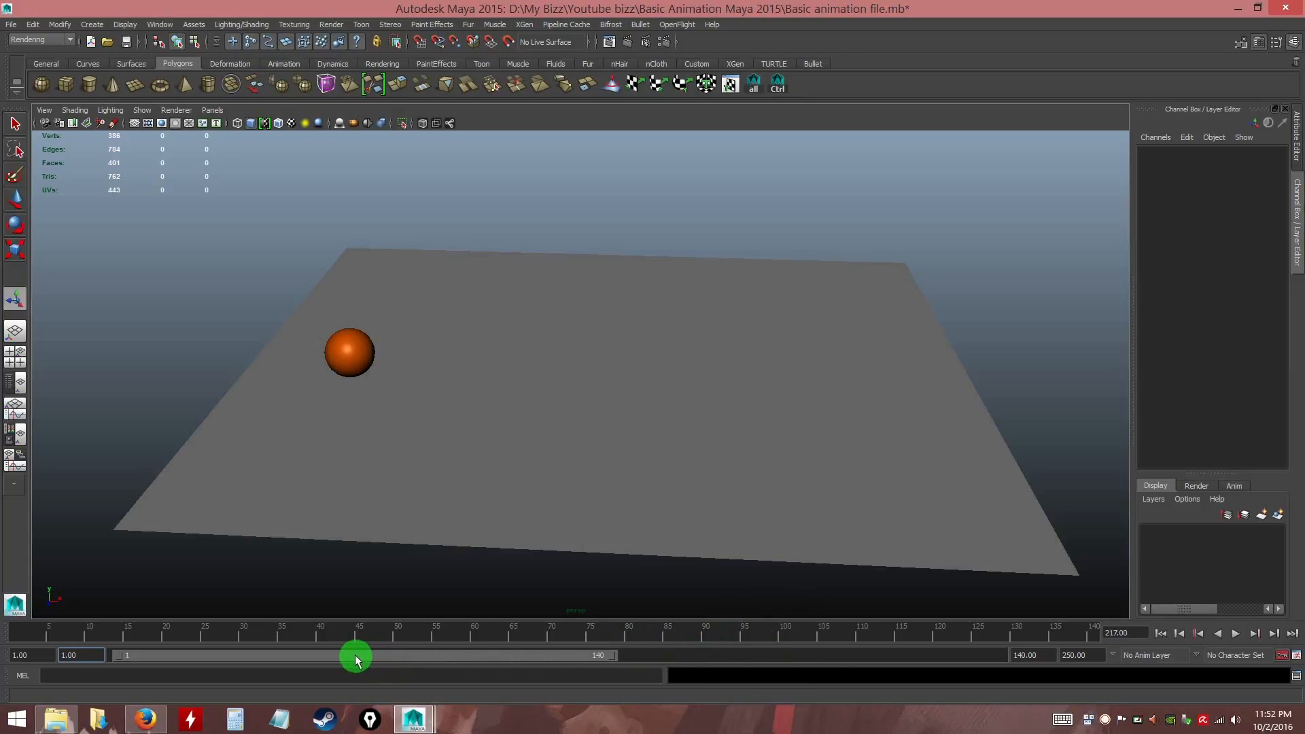
drag(350, 661, 501, 663)
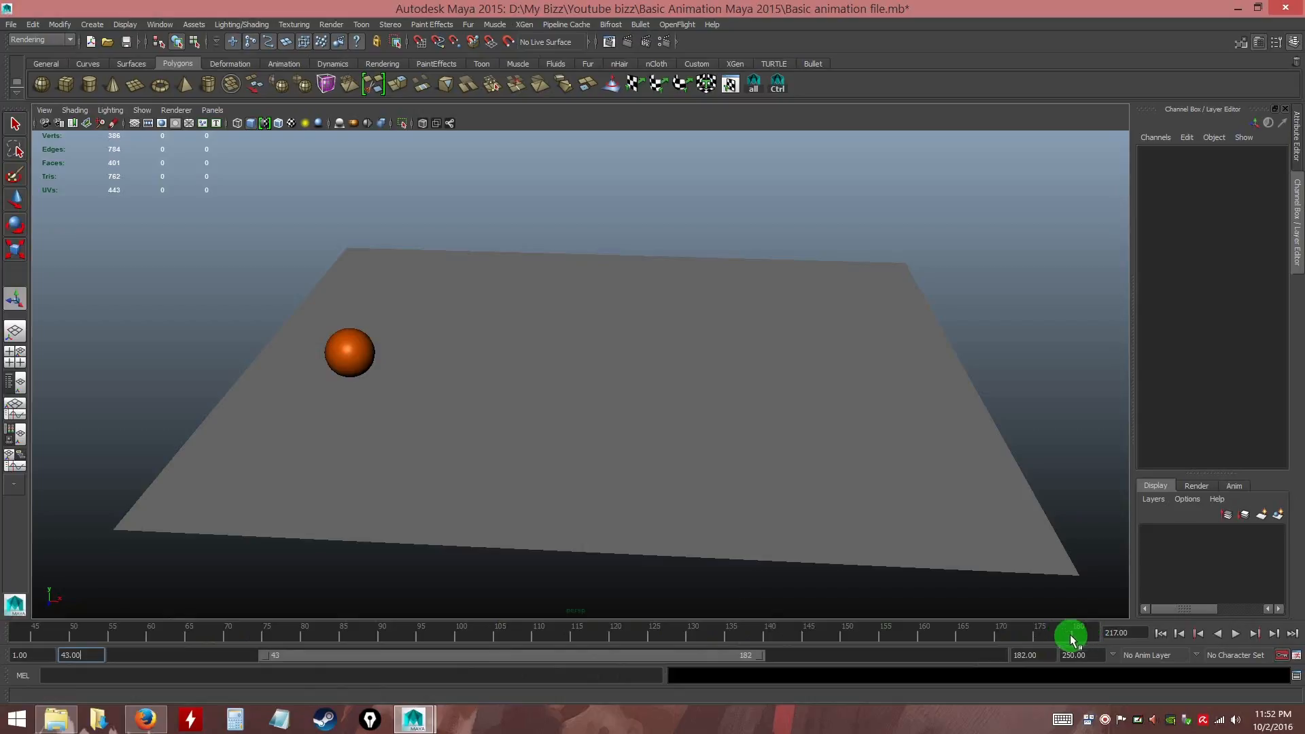
Scrub the current time to frame 182, and slide and stretch the playback range until it spans frames 1–225
drag(1072, 639, 1096, 638)
drag(519, 654, 557, 657)
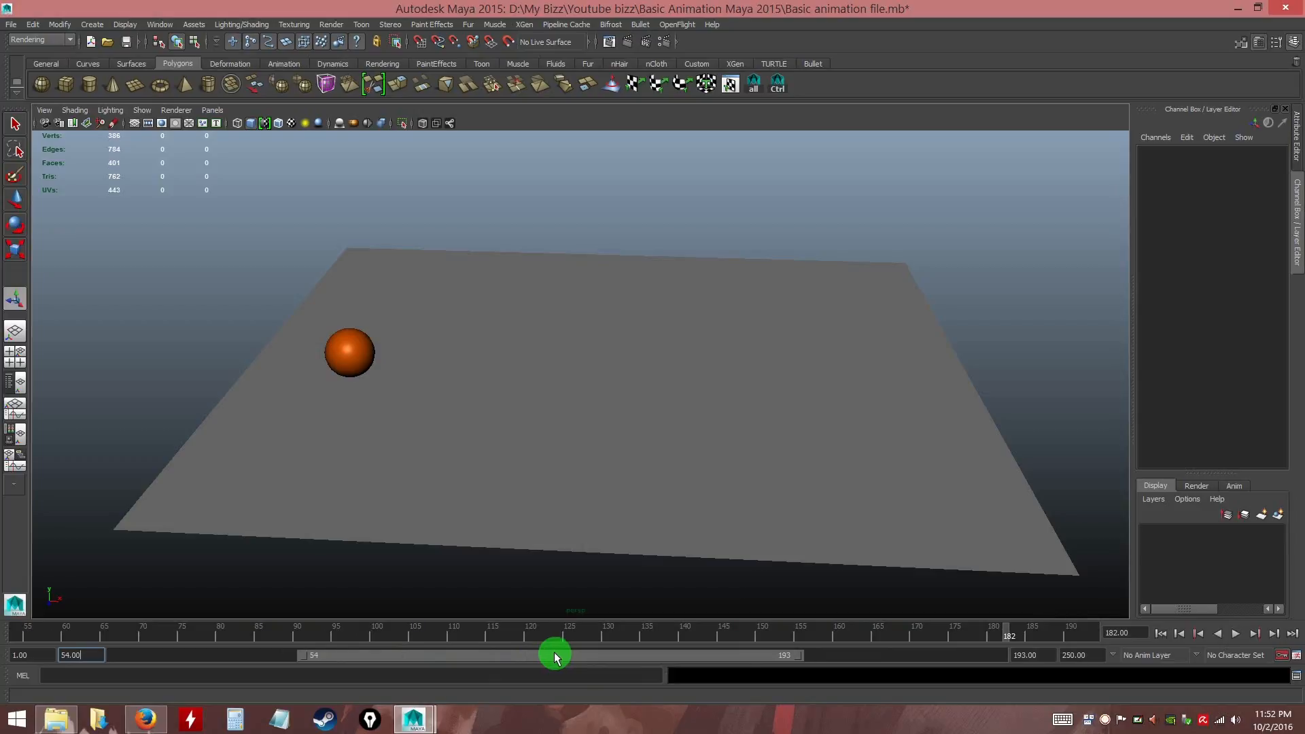
drag(797, 662, 909, 663)
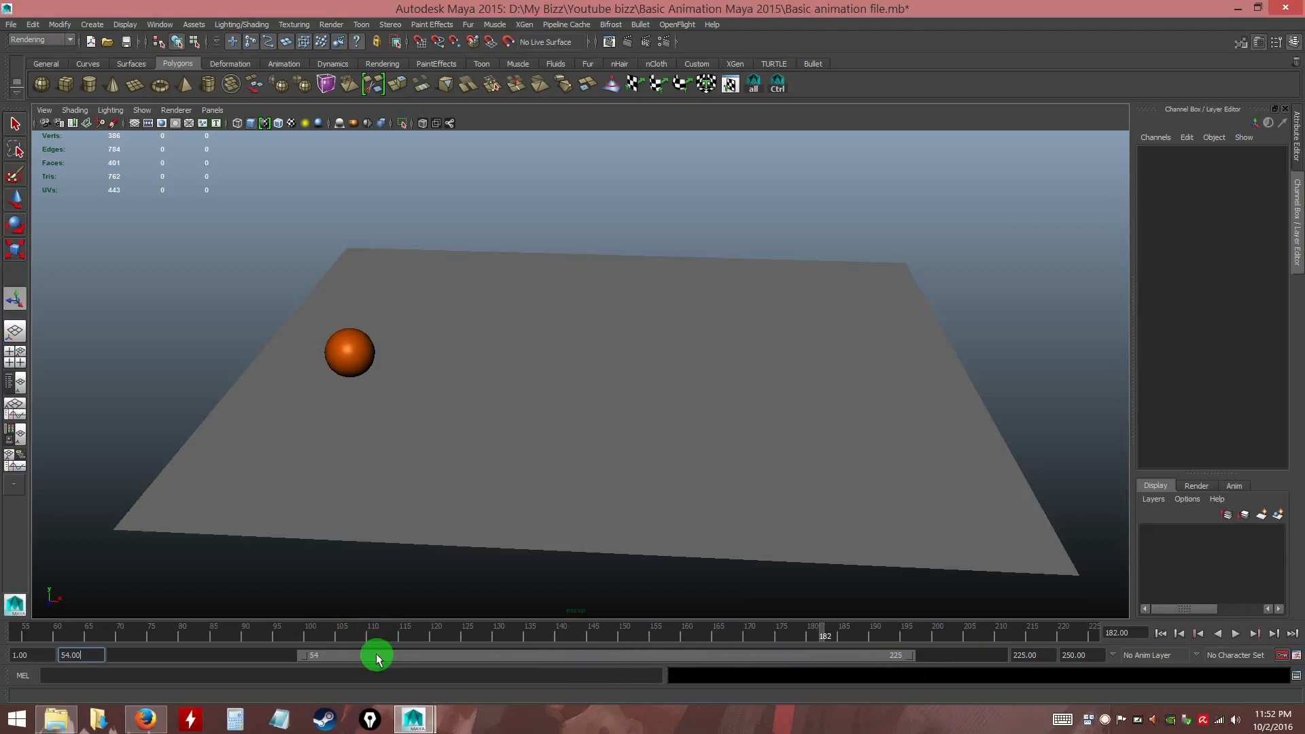
drag(304, 660, 87, 661)
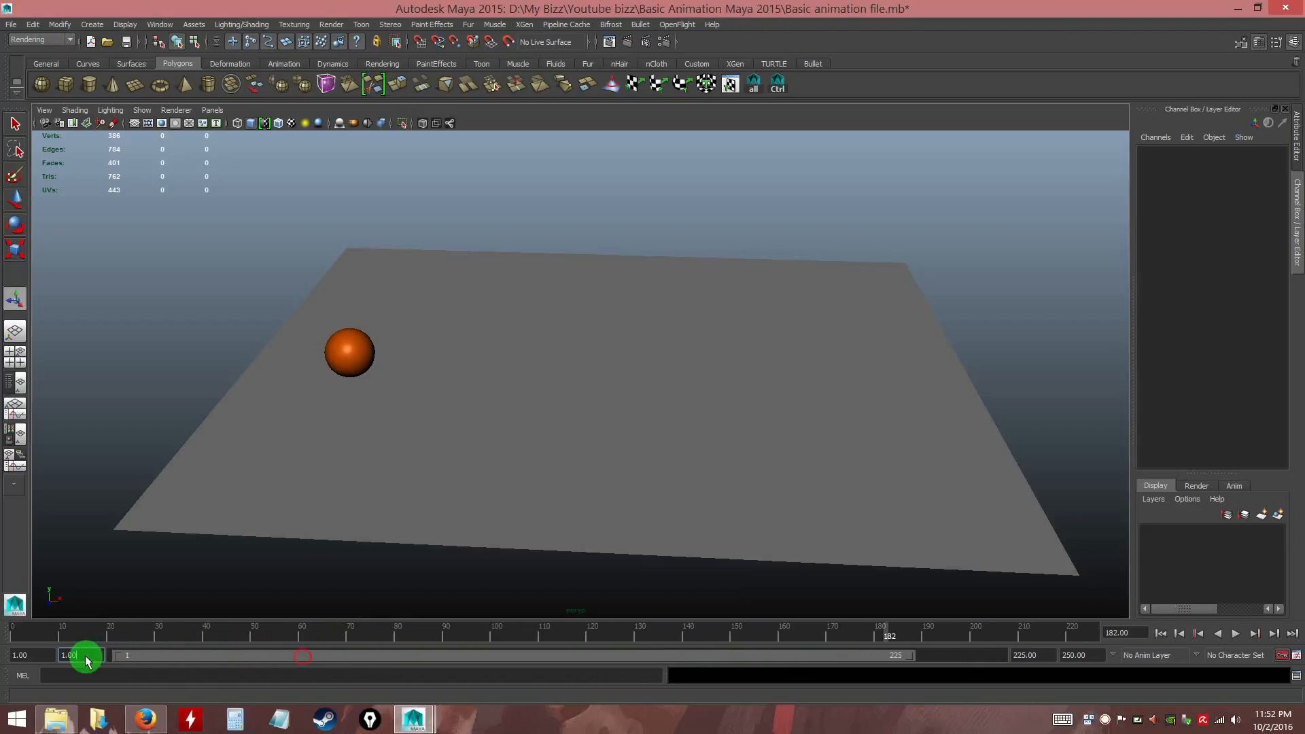
Shorten the playback range to end at frame 20, extend it to frame 100, and scrub the current time to frame 20 and back to frame 1
drag(908, 663, 34, 634)
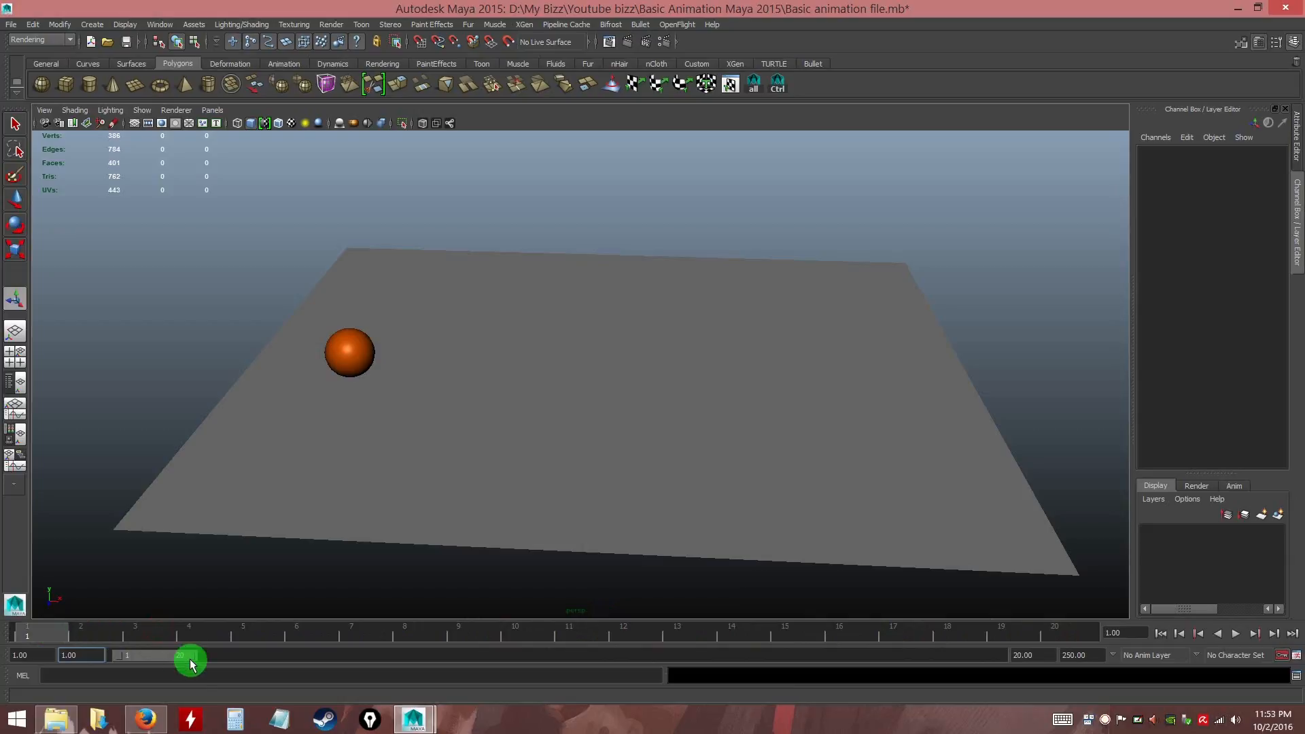
drag(193, 658, 476, 663)
mouse_move(248, 632)
mouse_down()
mouse_move(234, 633)
mouse_move(793, 641)
mouse_move(947, 626)
mouse_move(44, 633)
mouse_move(300, 625)
mouse_move(331, 661)
mouse_move(268, 659)
mouse_move(224, 628)
mouse_up()
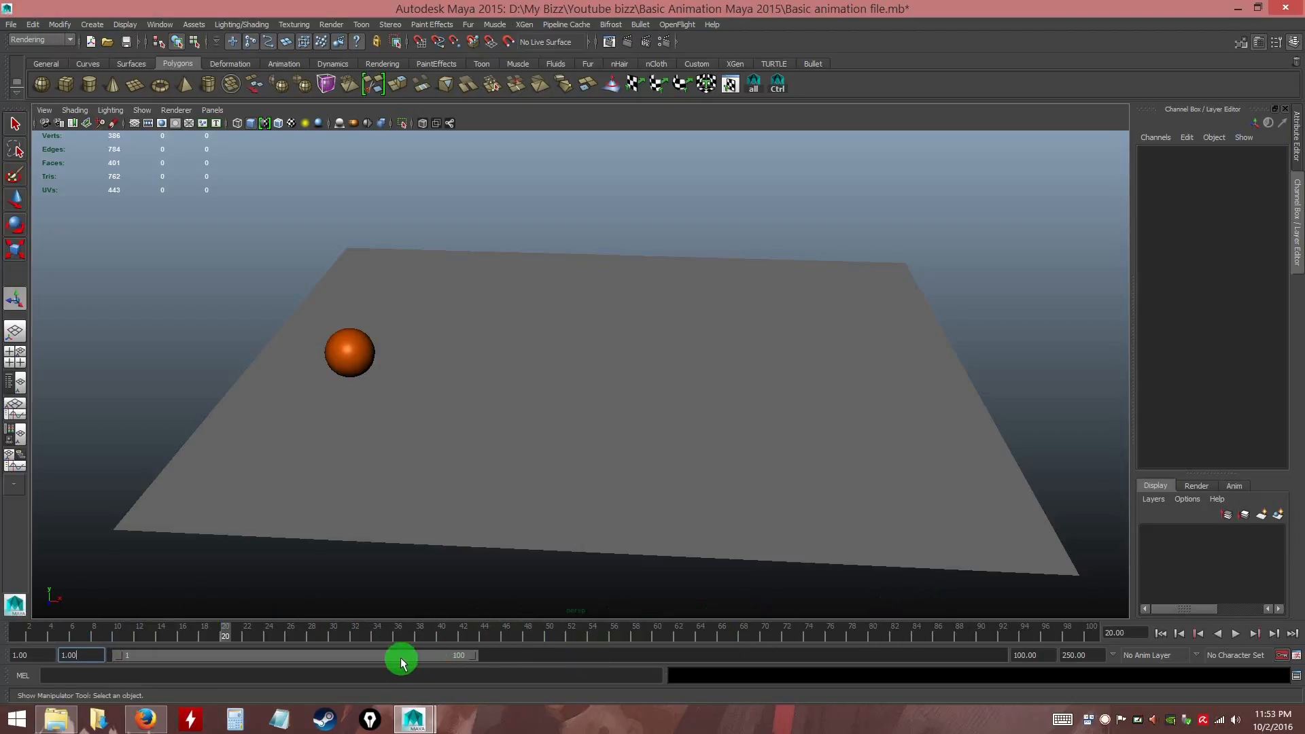
drag(364, 656, 1020, 649)
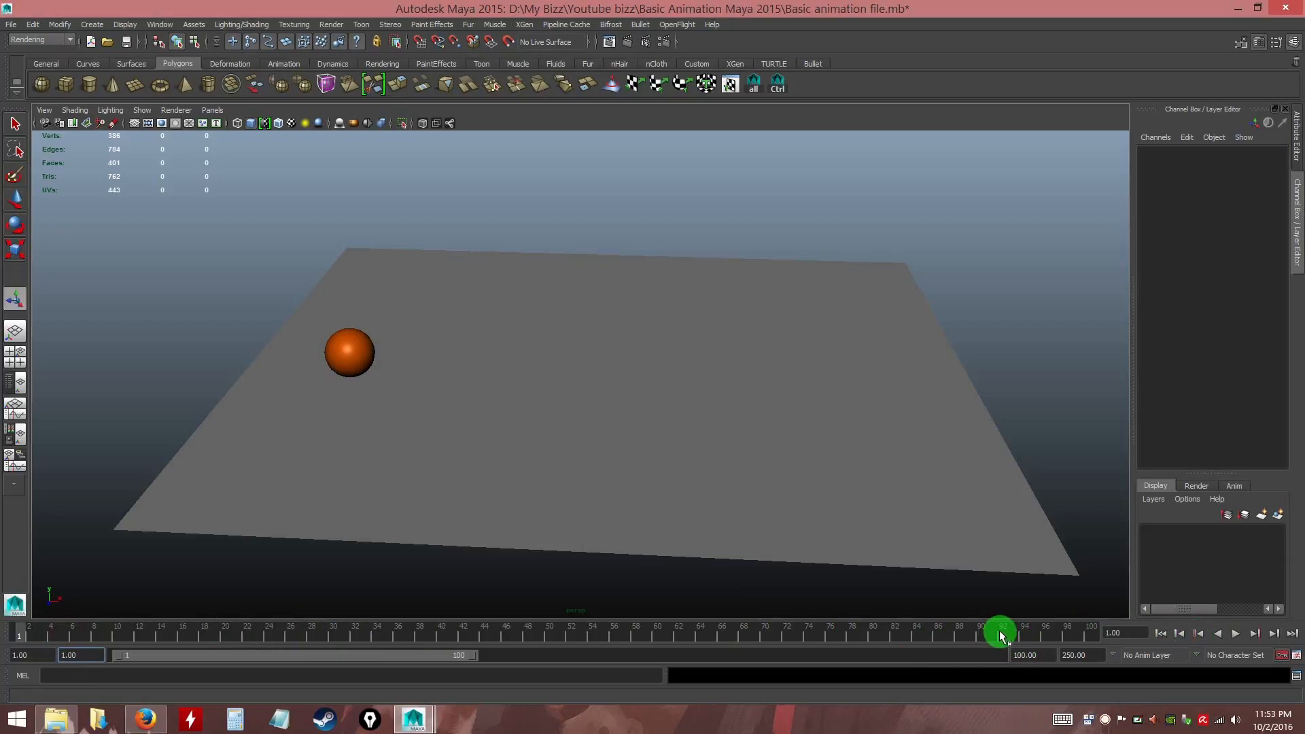
Toggle automatic keyframing repeatedly, leaving it in its original state
drag(1102, 642, 1283, 659)
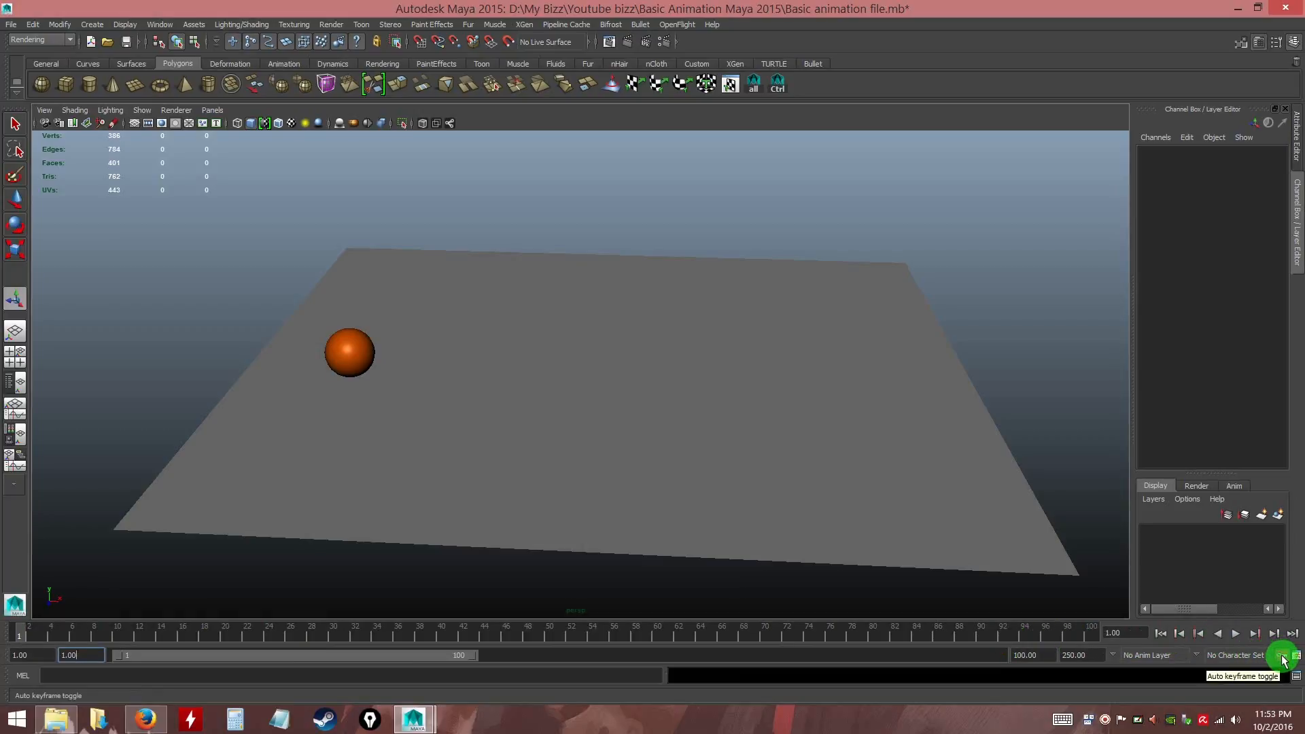
click(1281, 656)
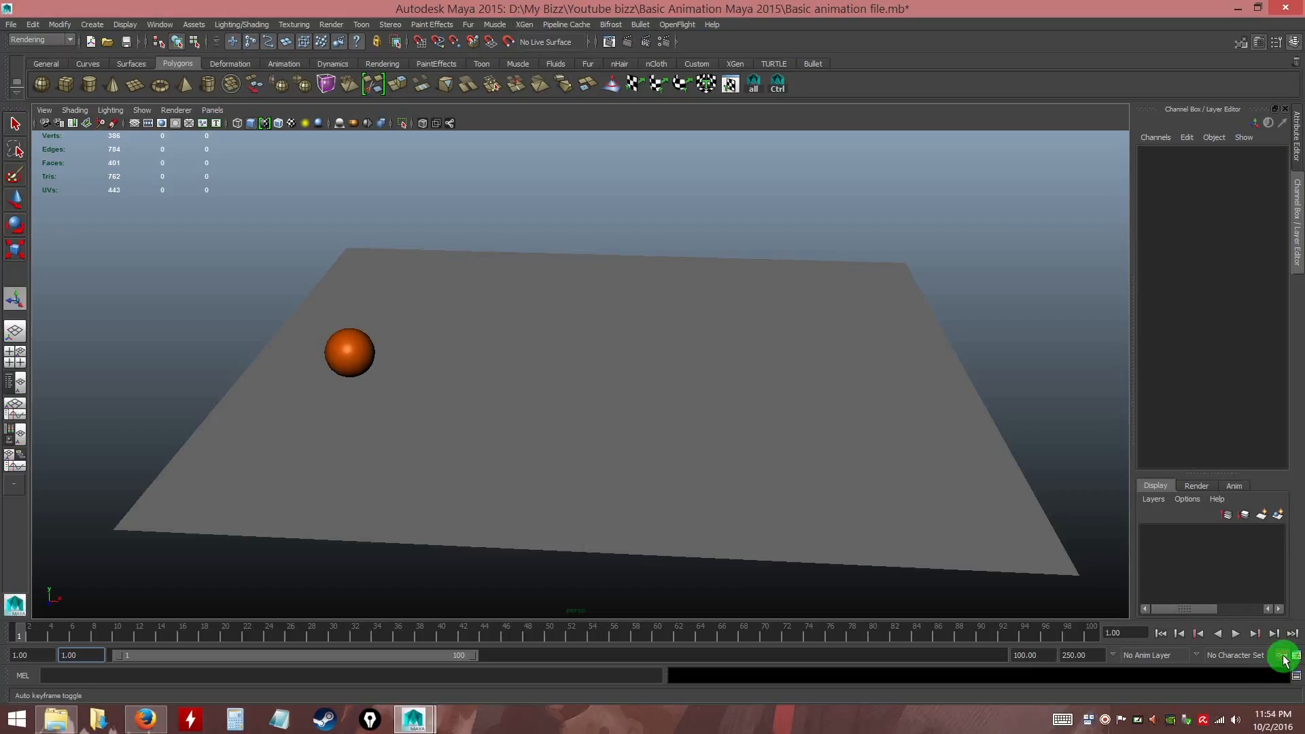
click(1282, 656)
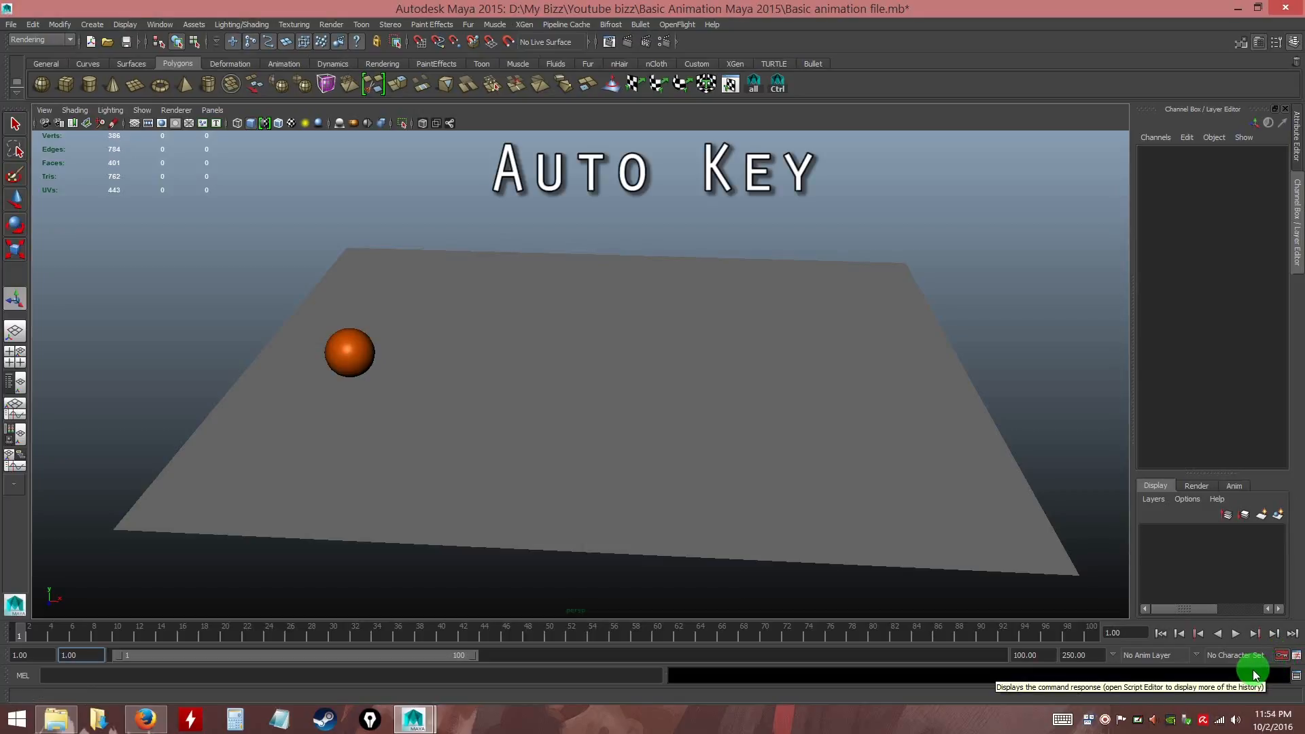
click(1282, 656)
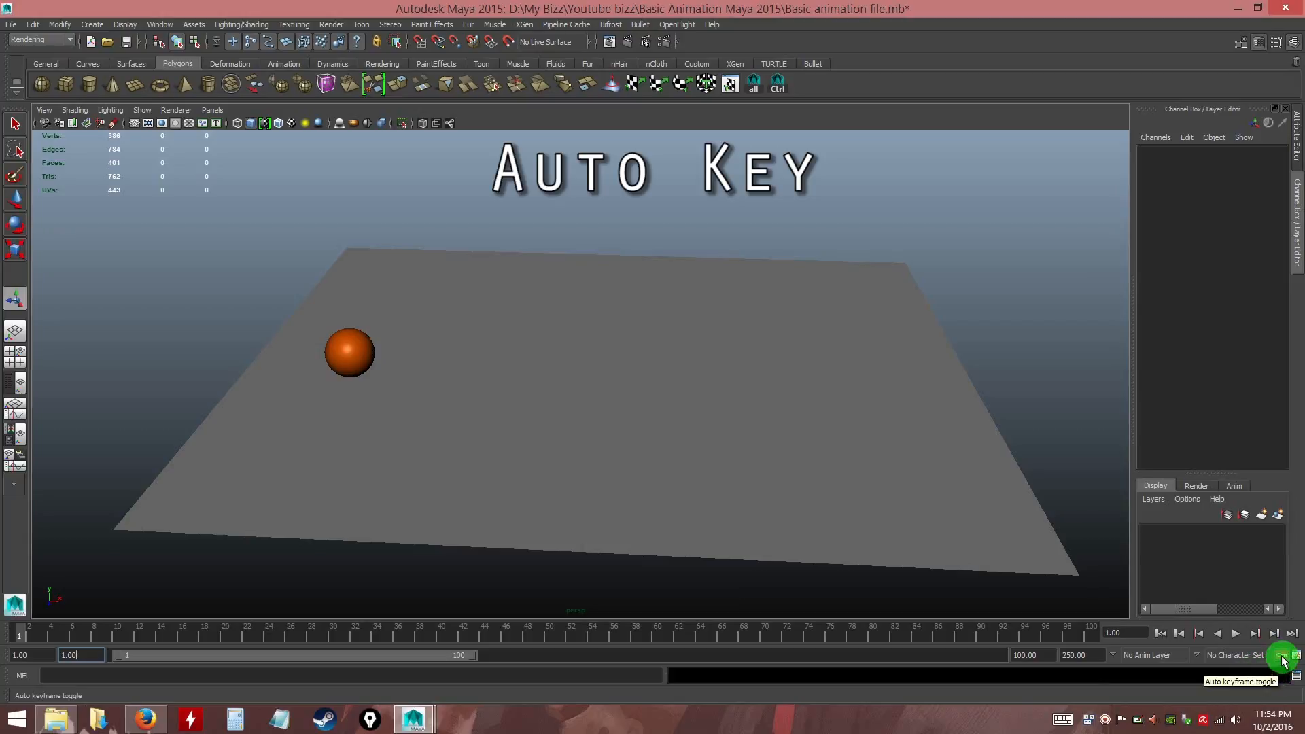
click(1282, 657)
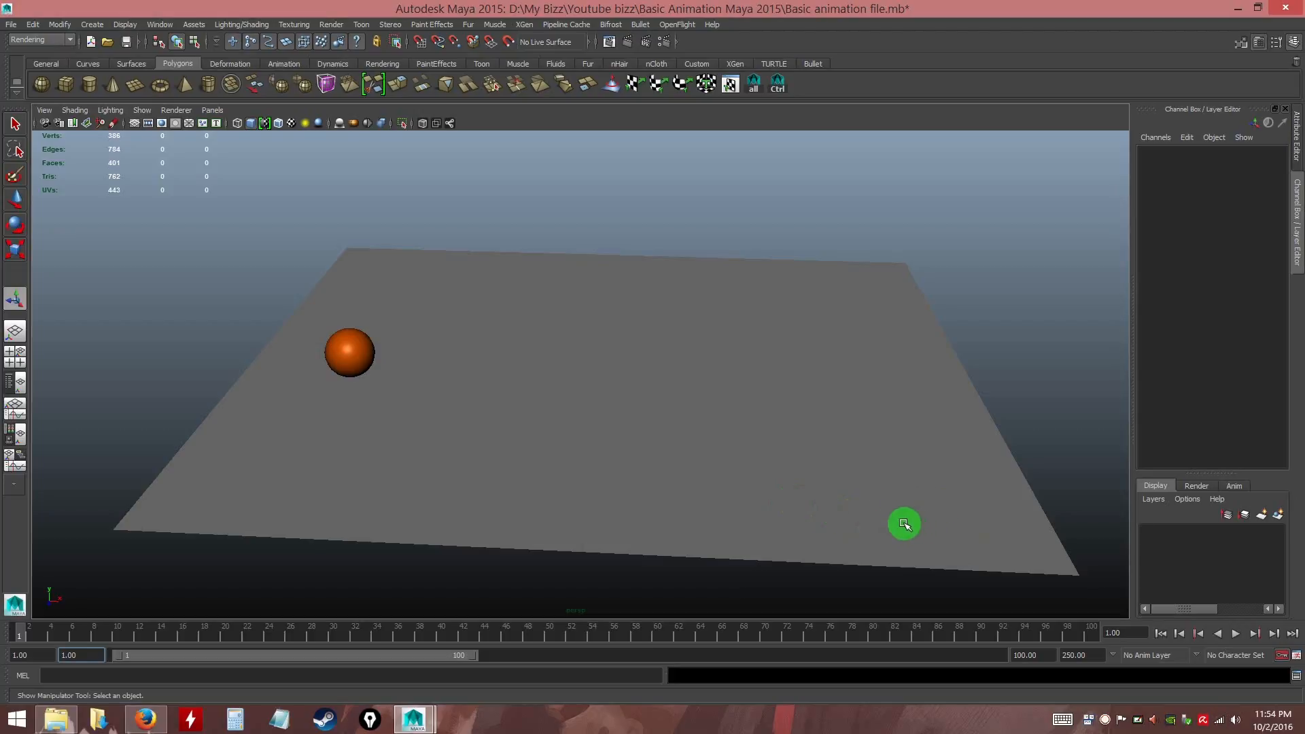
Open the animation preferences, review the Time Slider and Playback settings, and close them without saving
click(1298, 658)
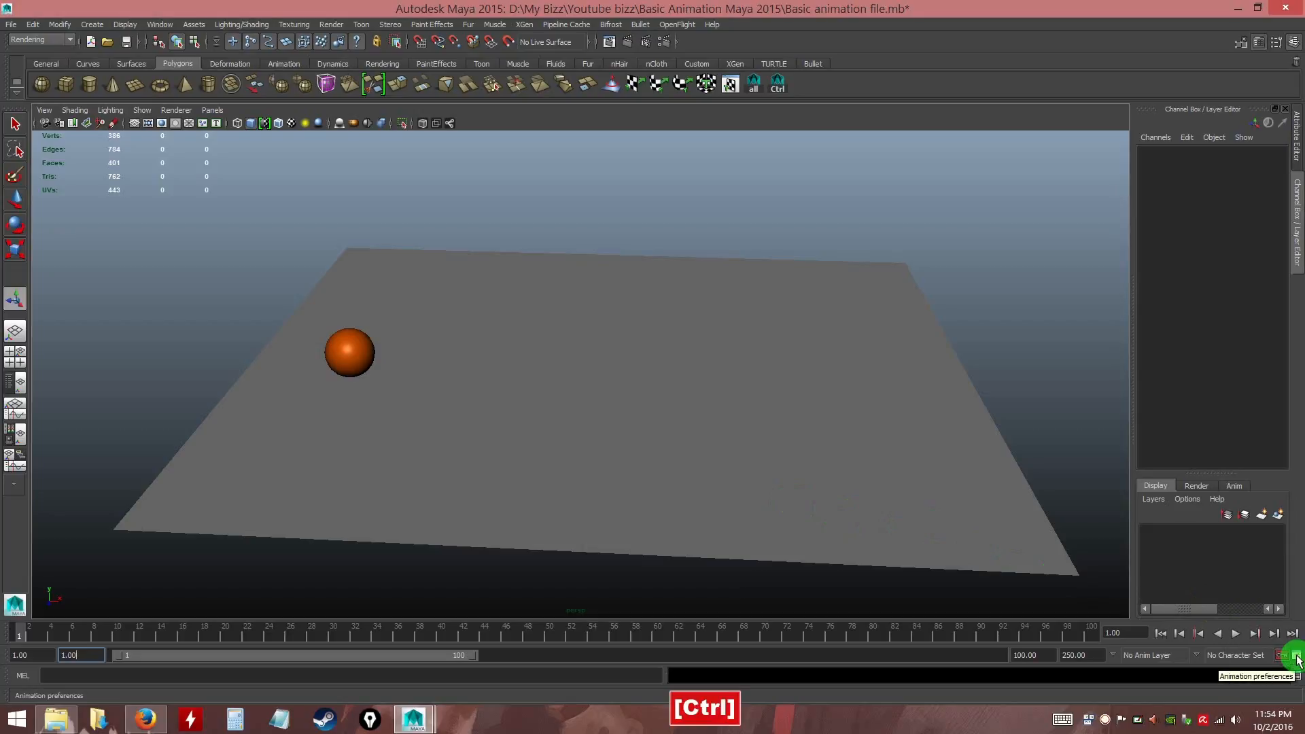
click(1297, 656)
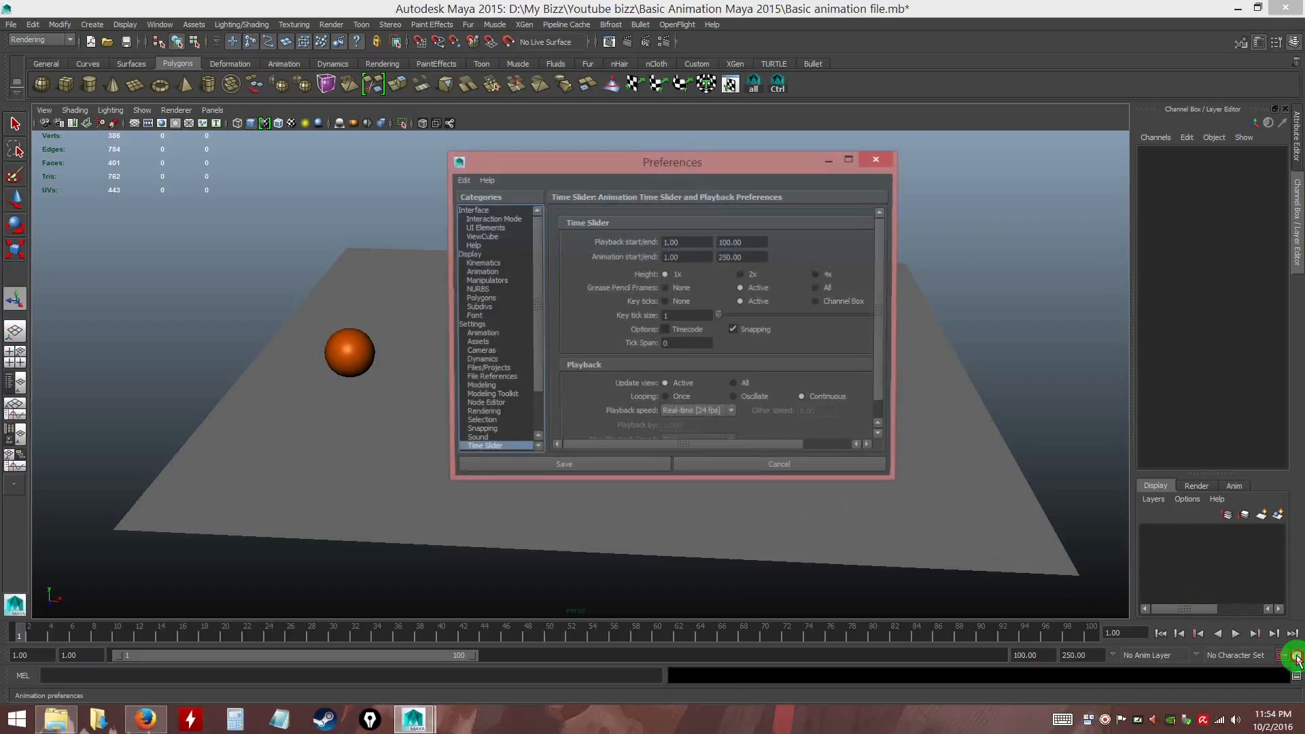
drag(672, 152, 622, 191)
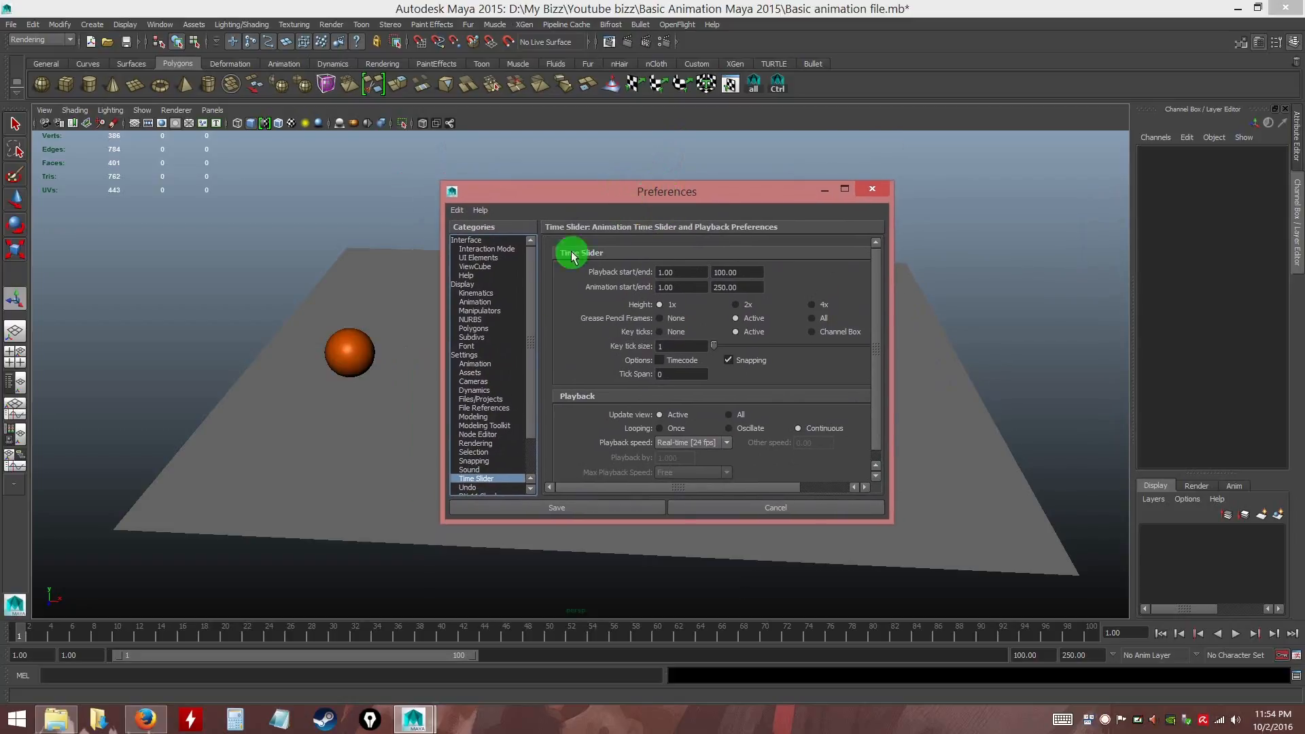
drag(531, 368, 465, 441)
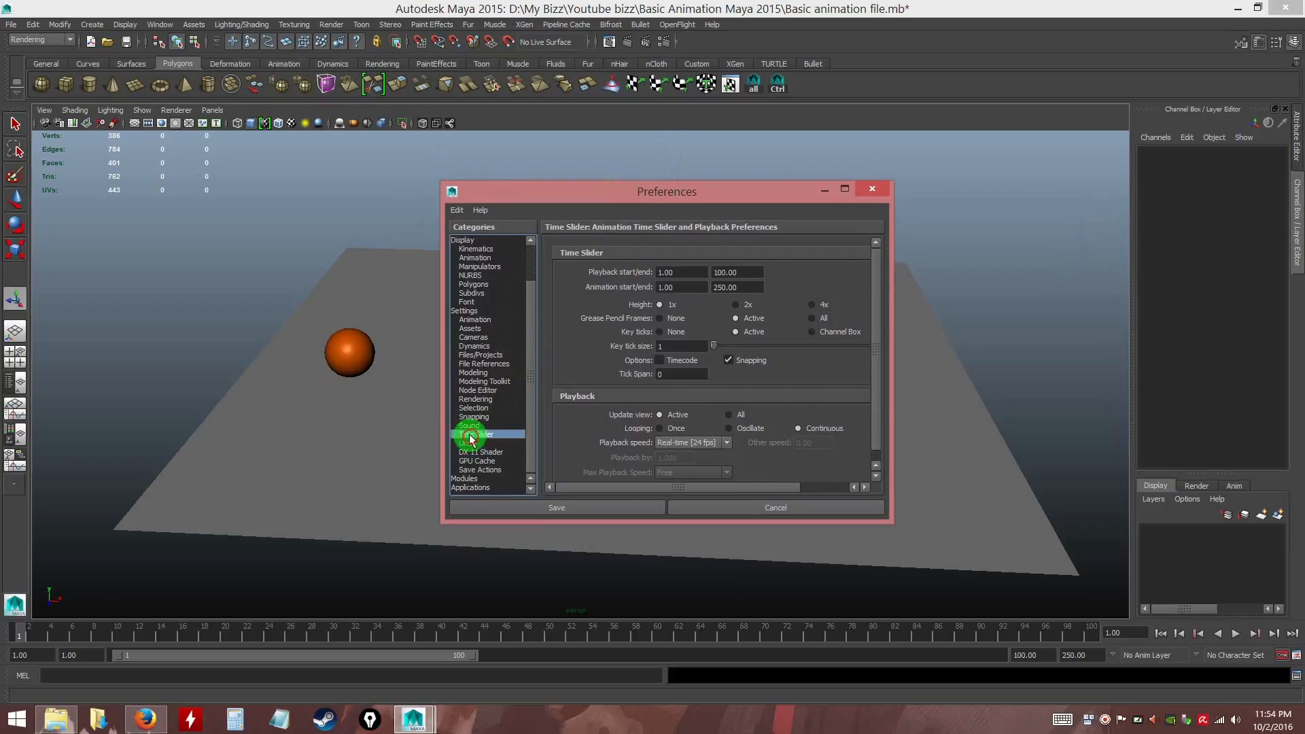
drag(871, 401, 874, 416)
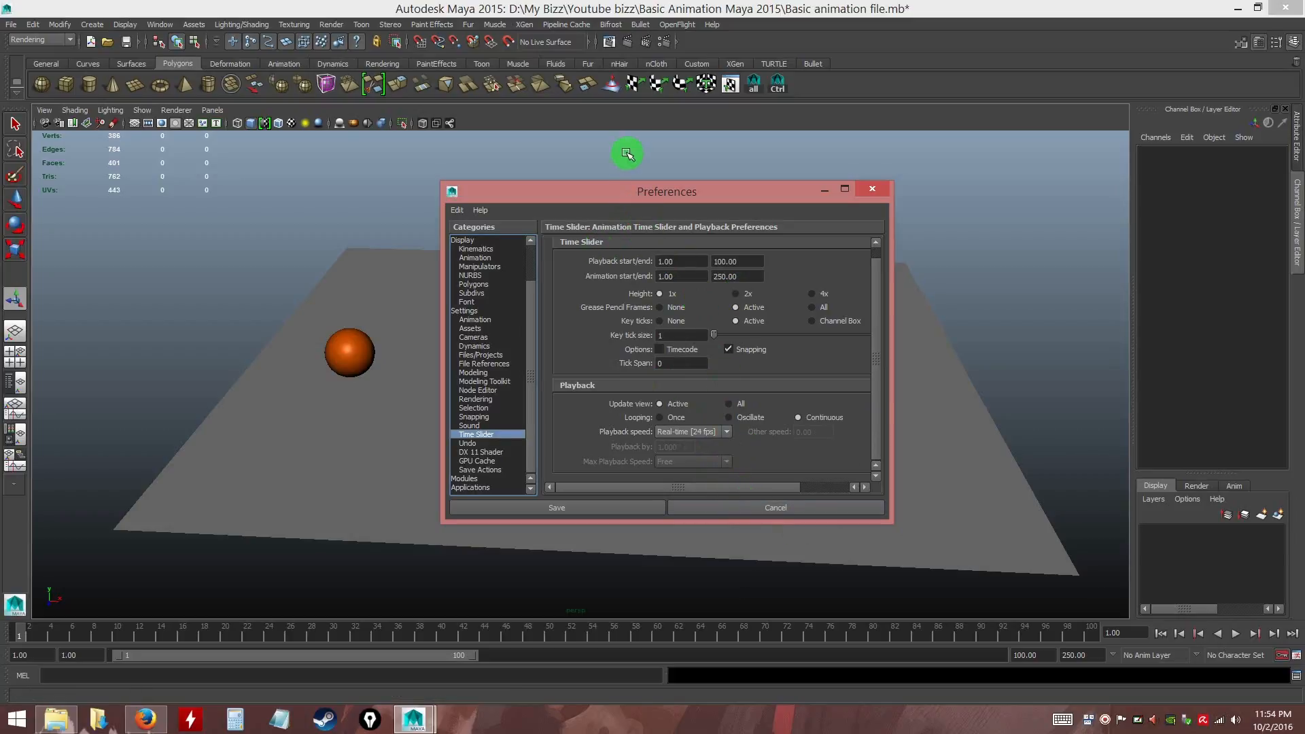
click(753, 511)
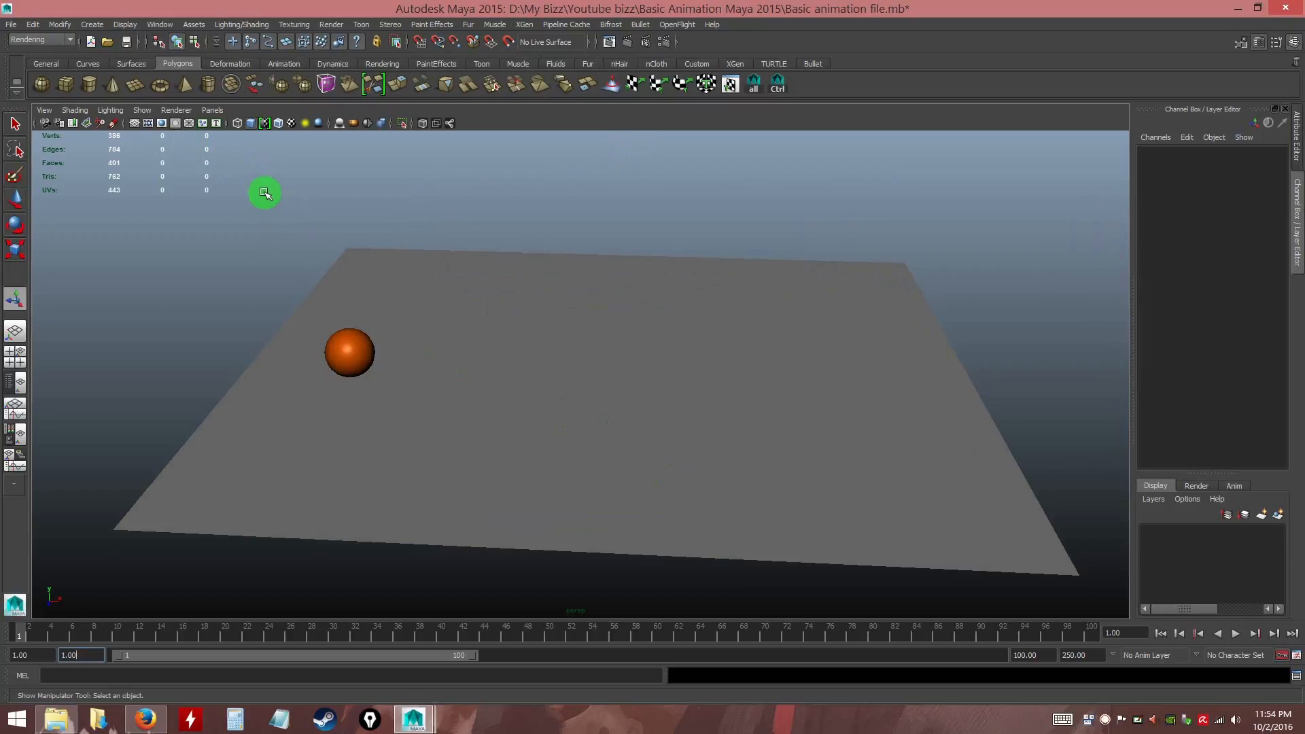
Reopen the general Preferences and display the Time Slider category
click(161, 24)
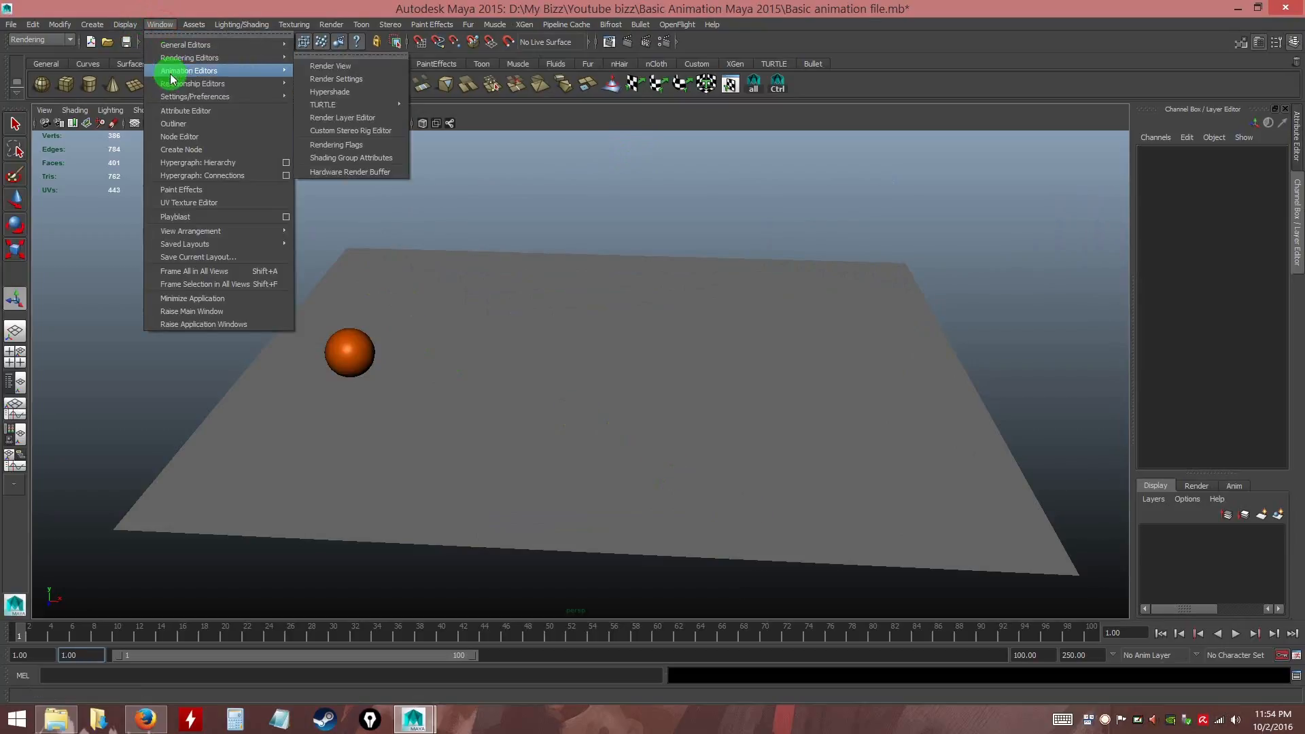
mouse_move(183, 88)
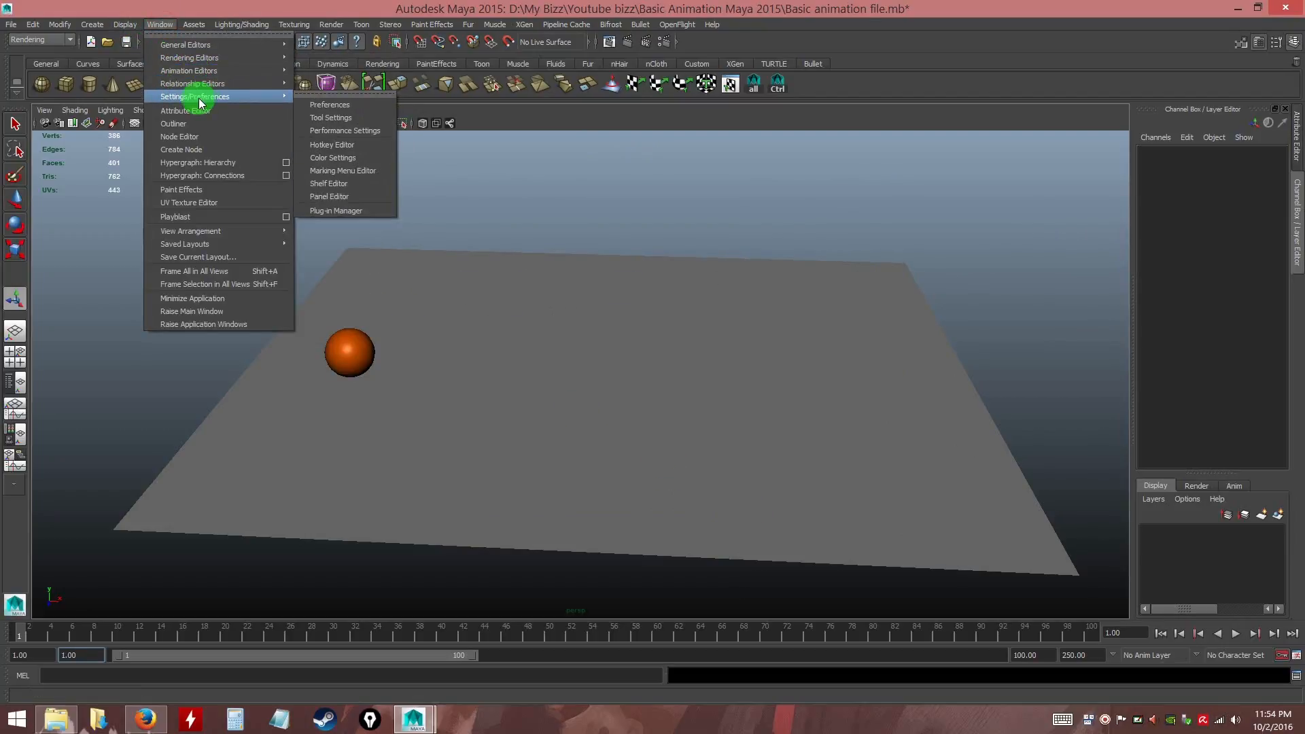
click(329, 109)
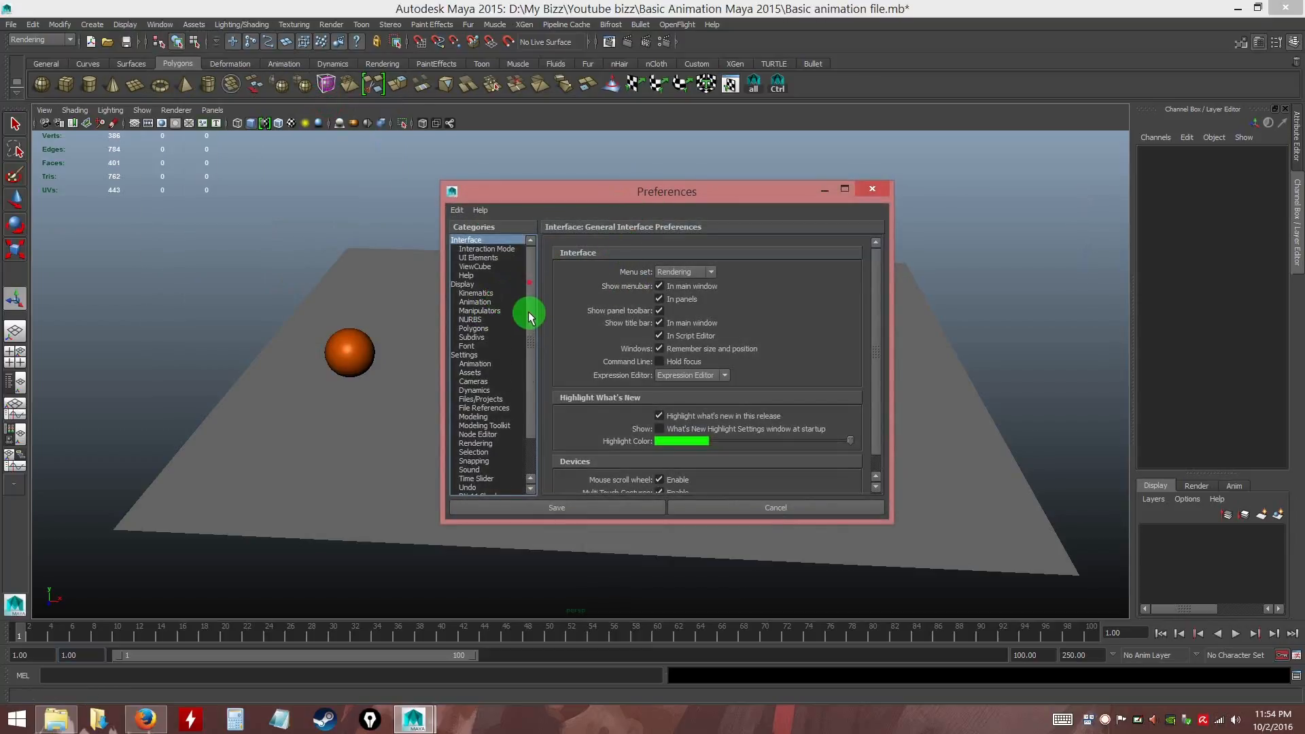
scroll(524, 313, down, 2)
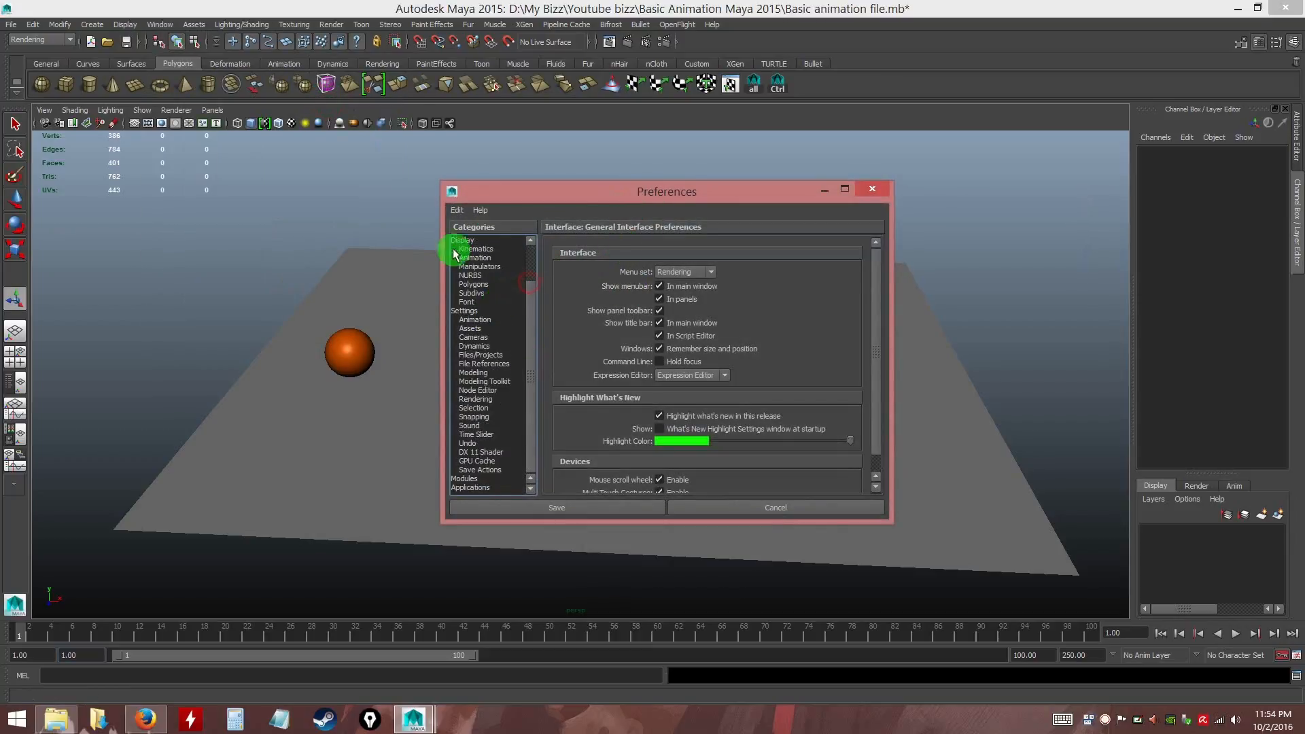
click(476, 435)
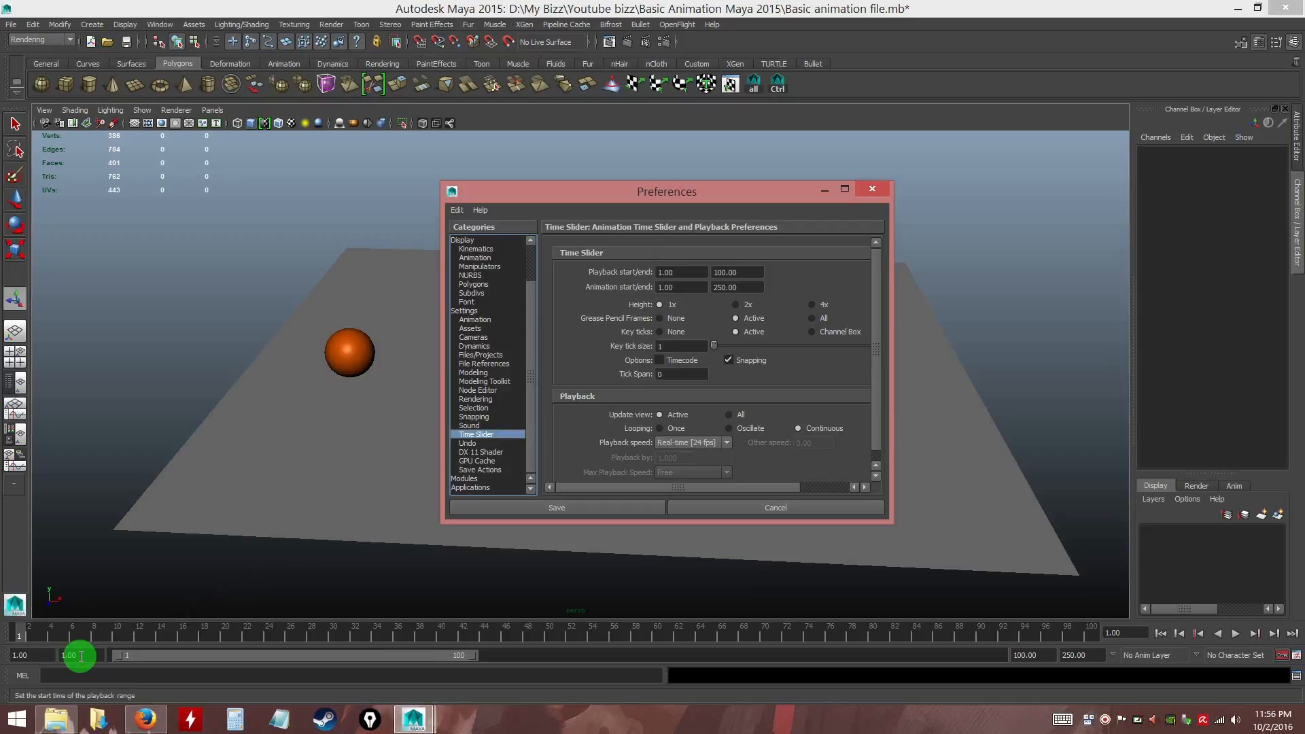
key(ctrl)
key(ctrl)
key(ctrl)
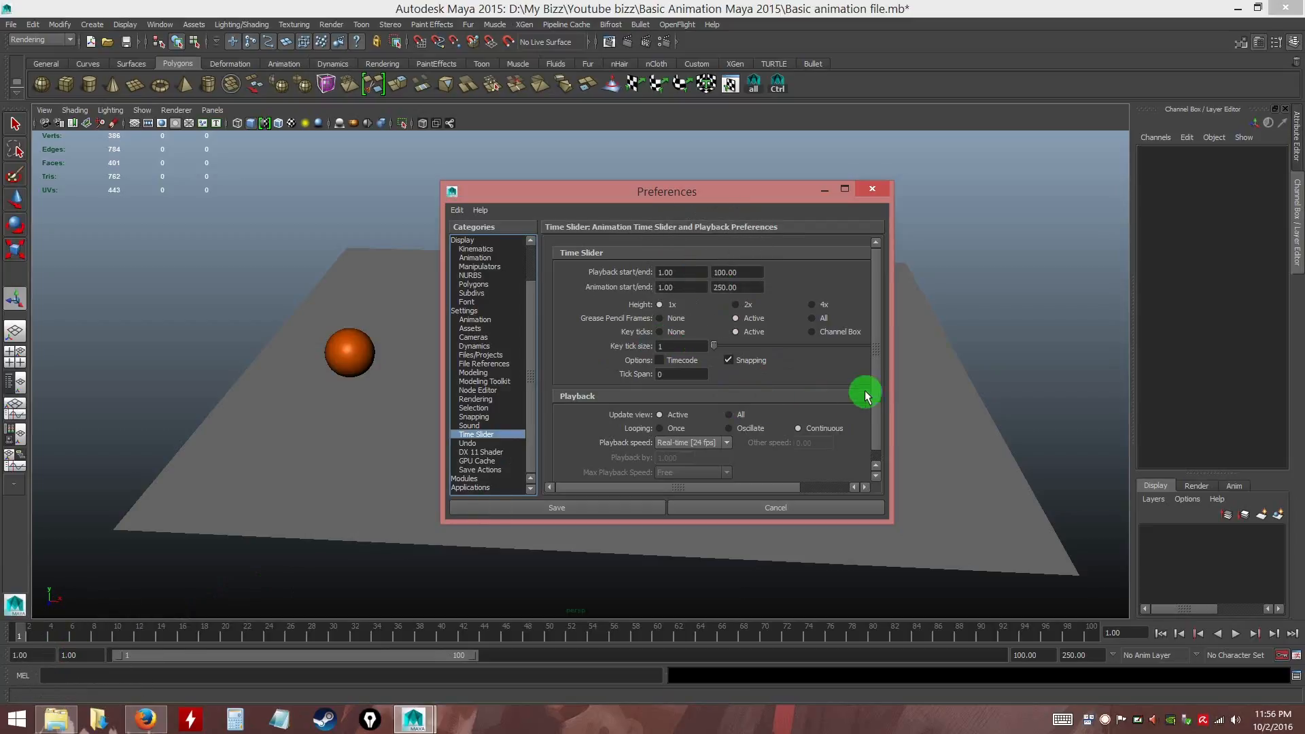
Switch the playback speed to Play every frame, and set it back to Real-time [24 fps]
scroll(879, 379, down, 1)
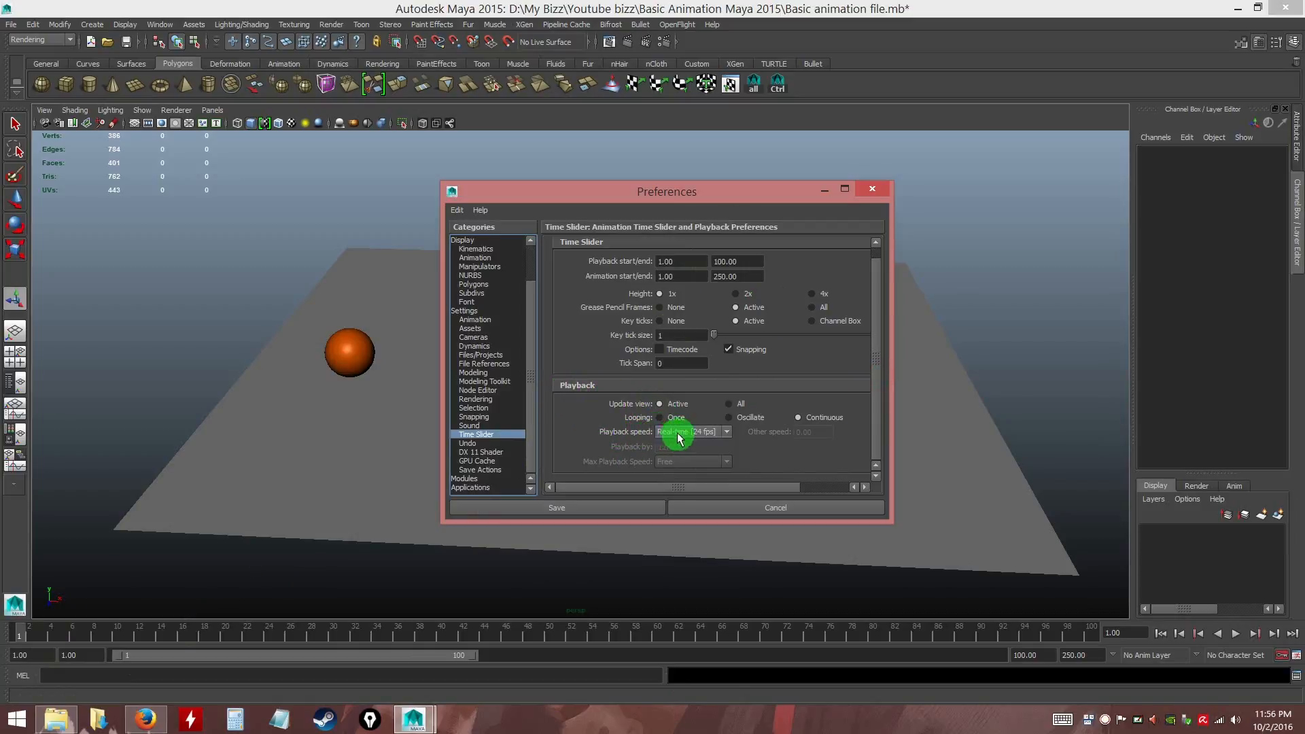
click(701, 435)
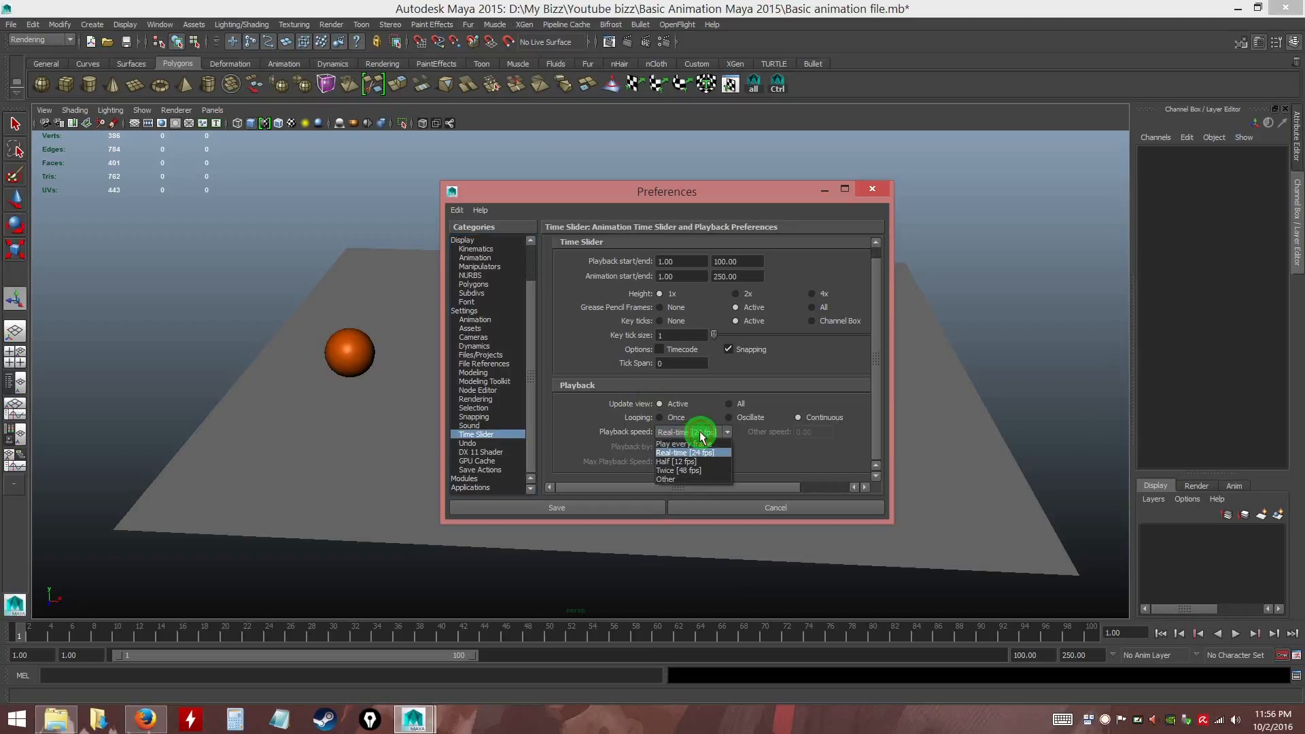
click(701, 434)
click(701, 434)
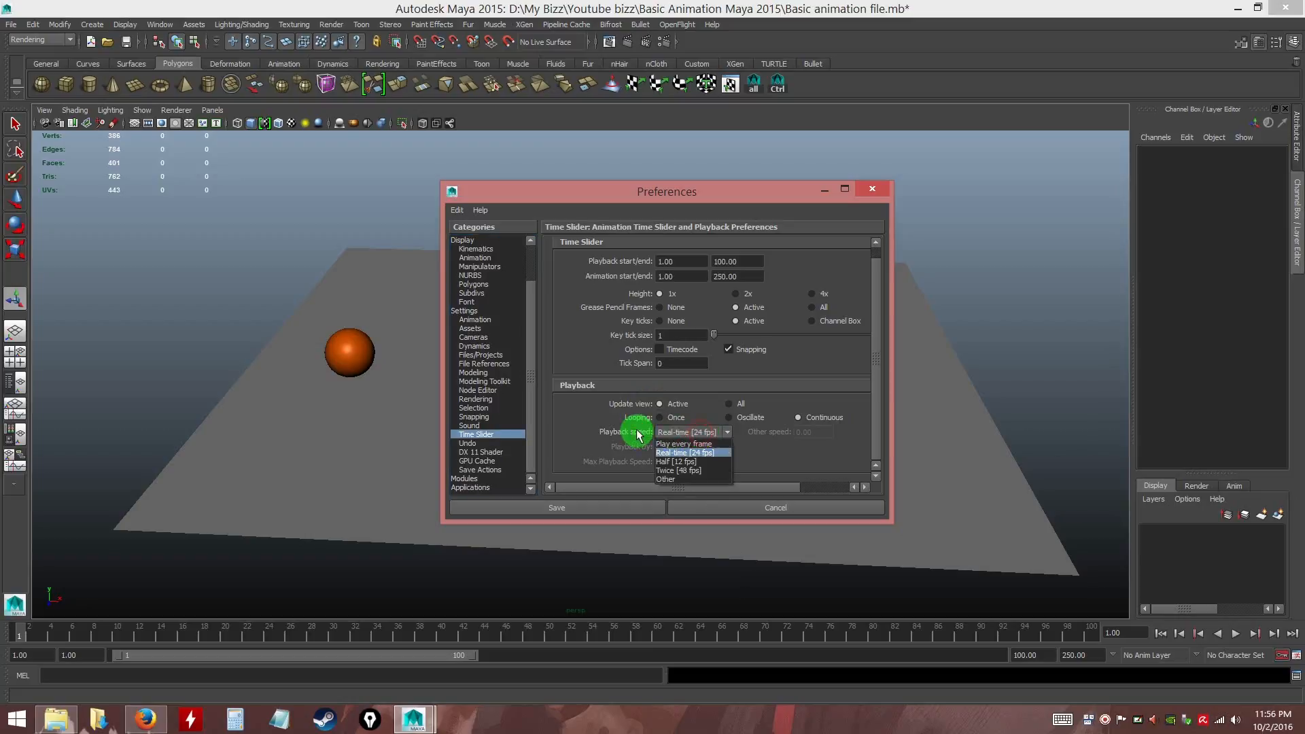
click(692, 445)
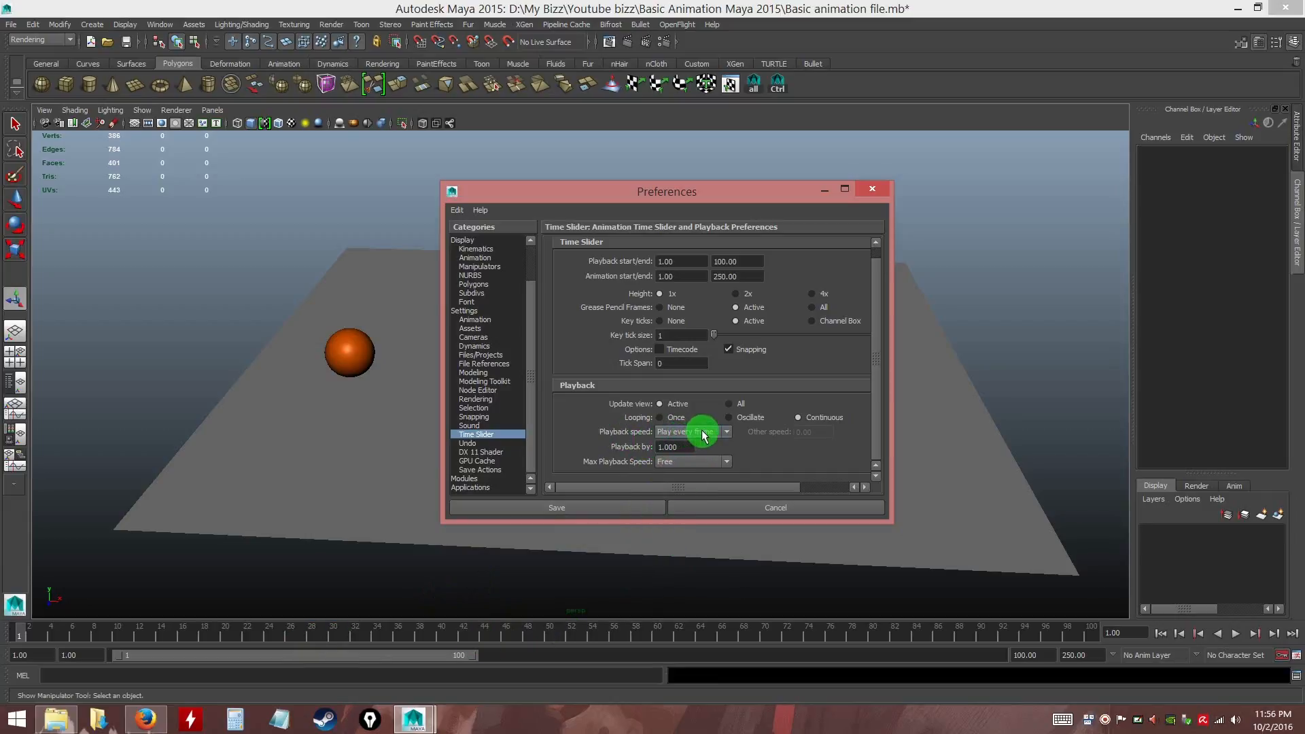
click(703, 436)
click(687, 450)
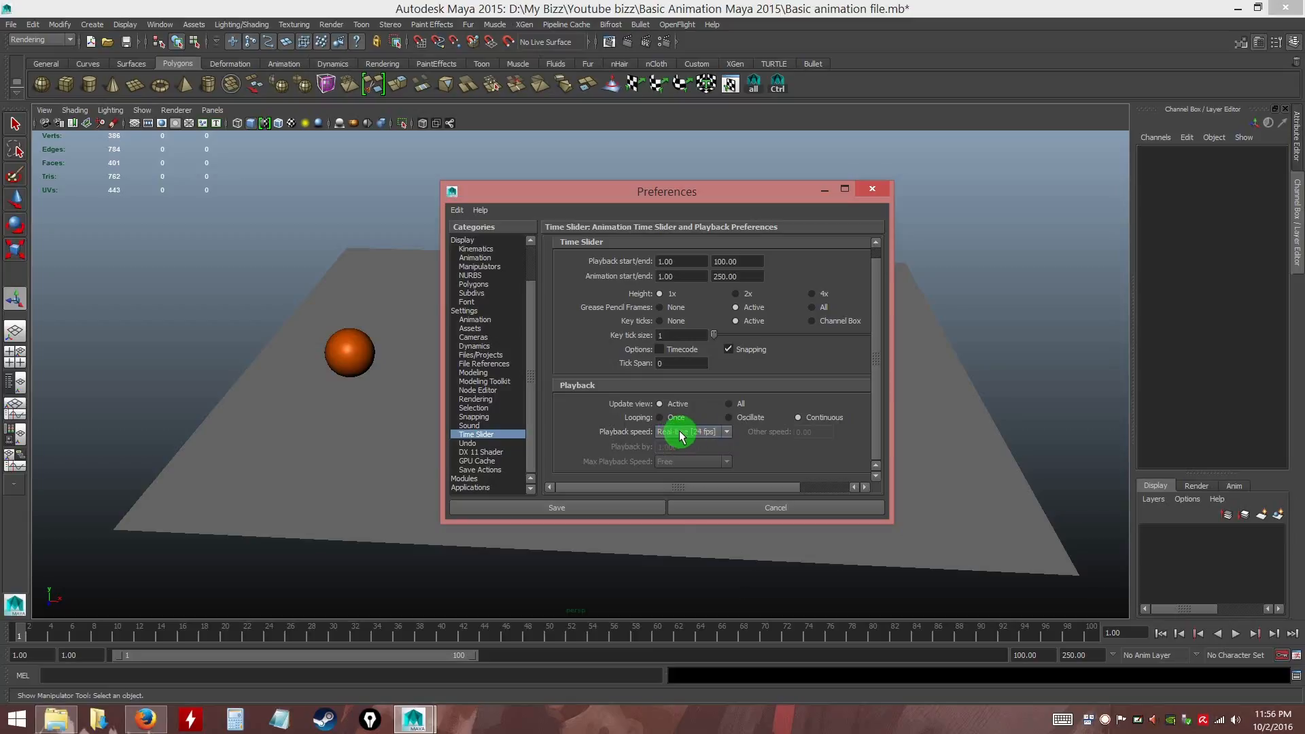
click(706, 435)
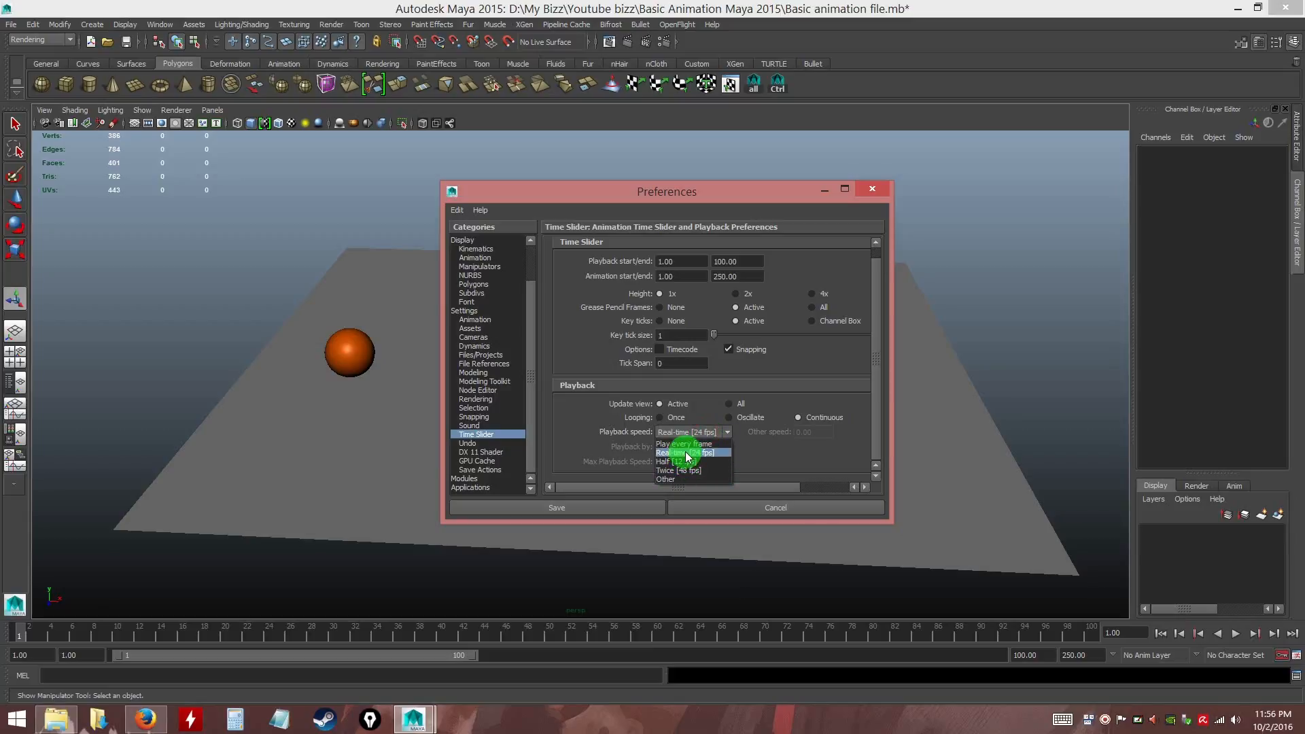
click(687, 453)
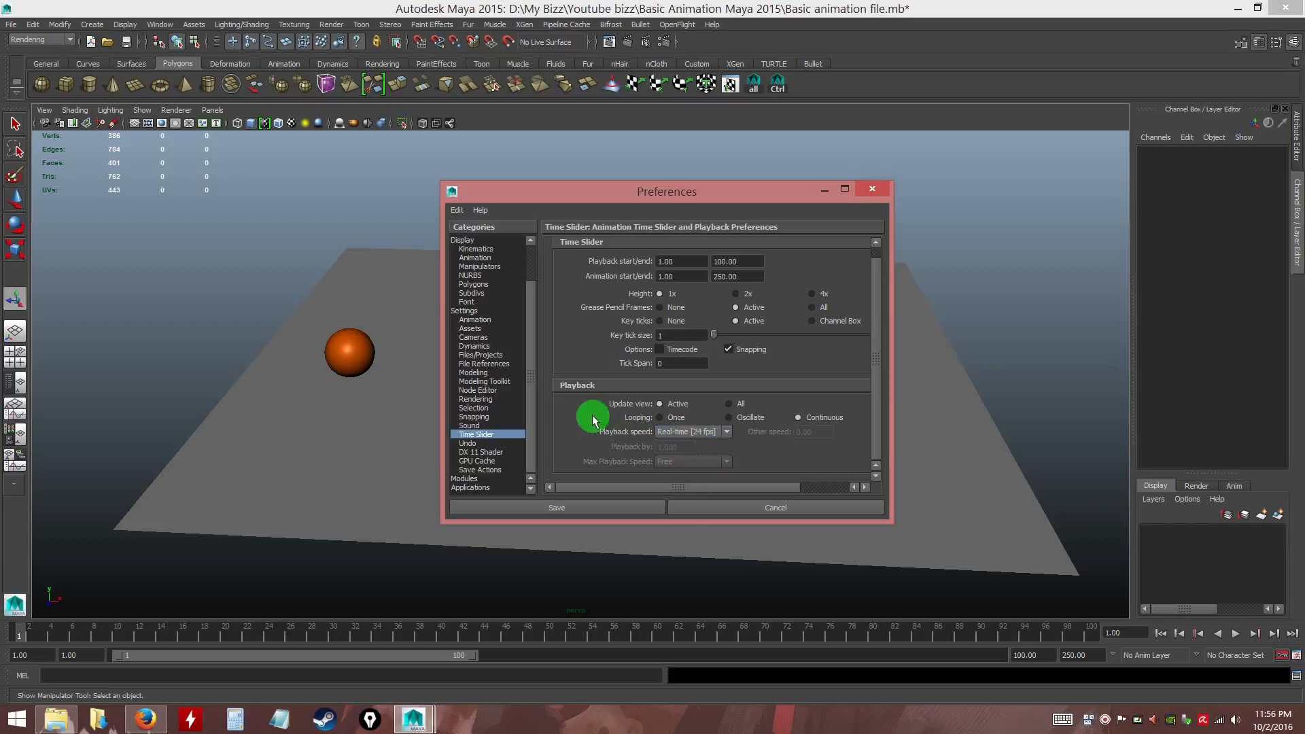
Set the working time unit to PAL (25 fps), check the Time Slider playback settings, and save the preferences
key(ctrl)
click(467, 311)
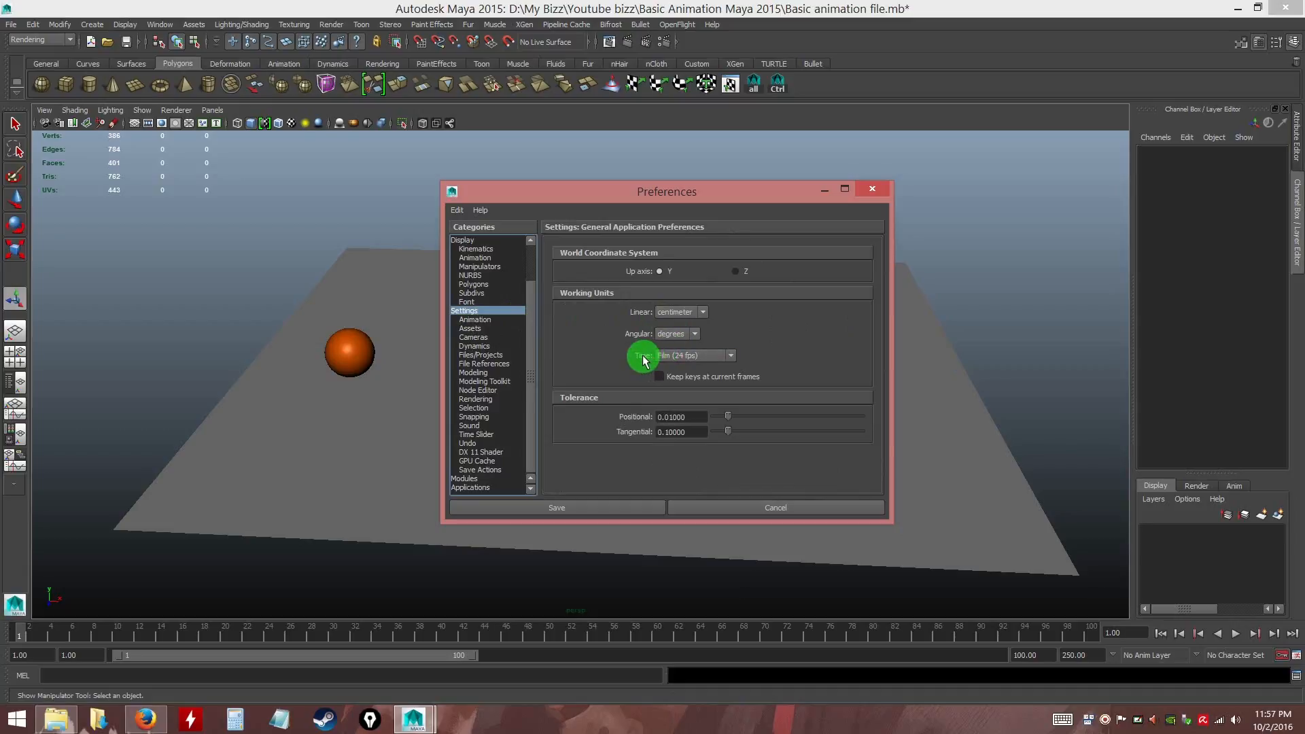
click(687, 359)
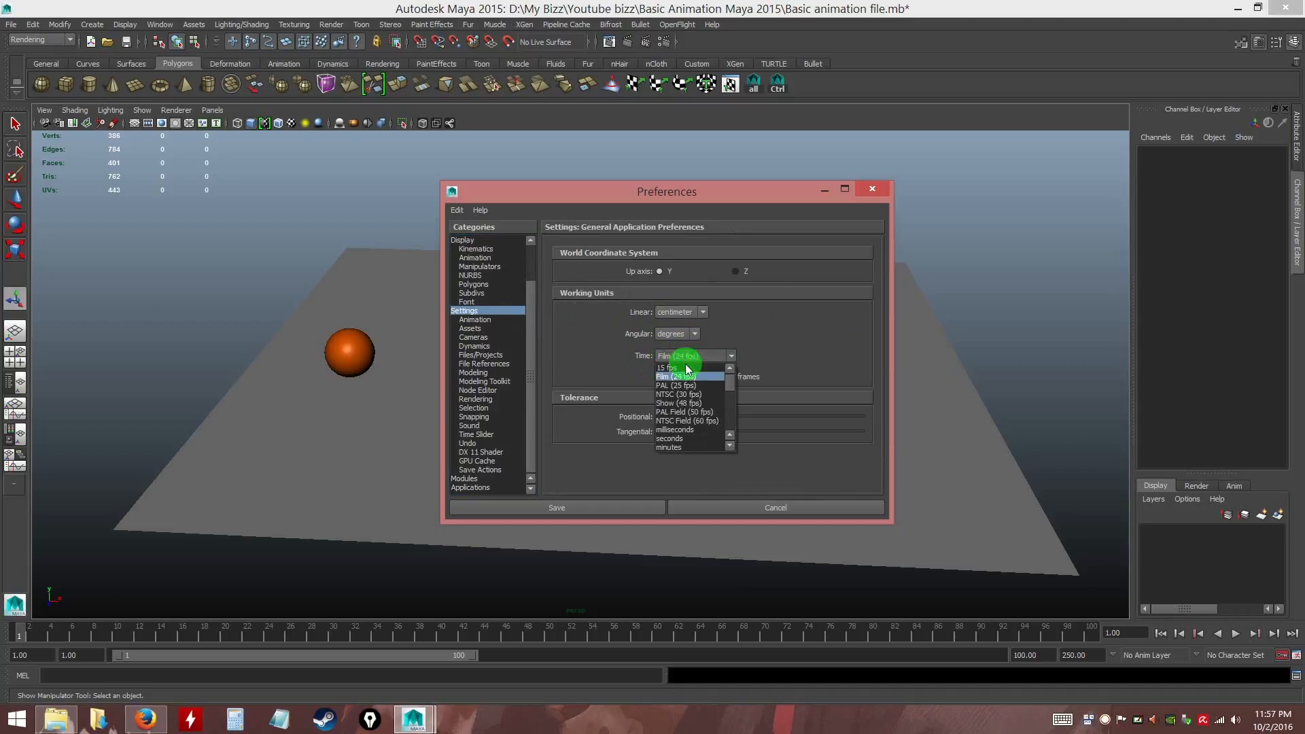
click(679, 385)
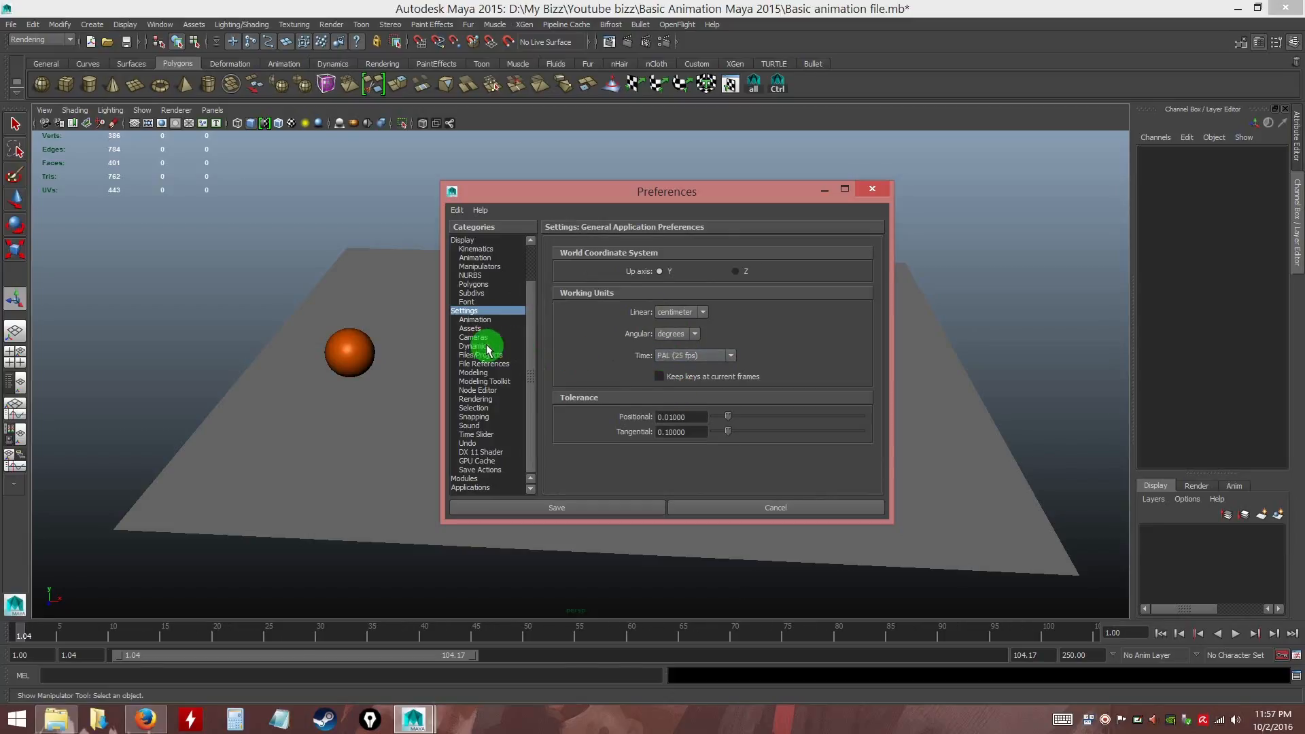
click(477, 435)
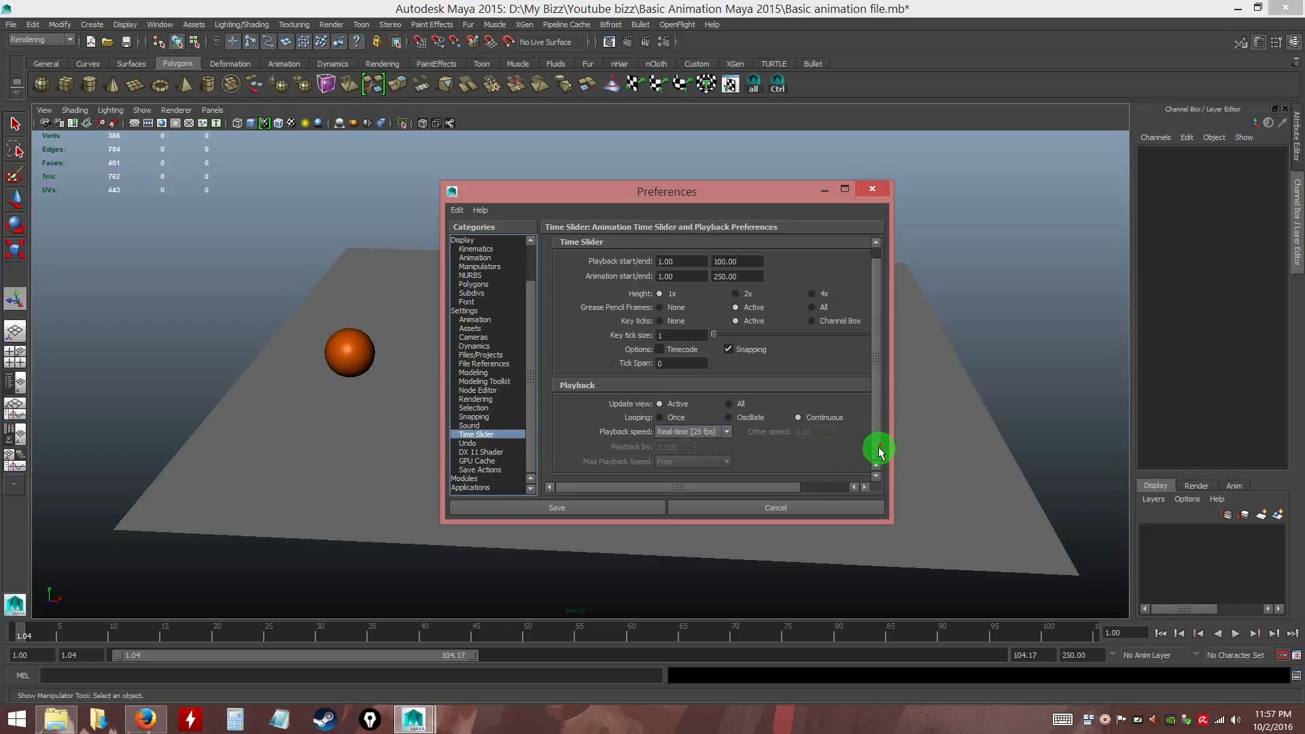
click(556, 510)
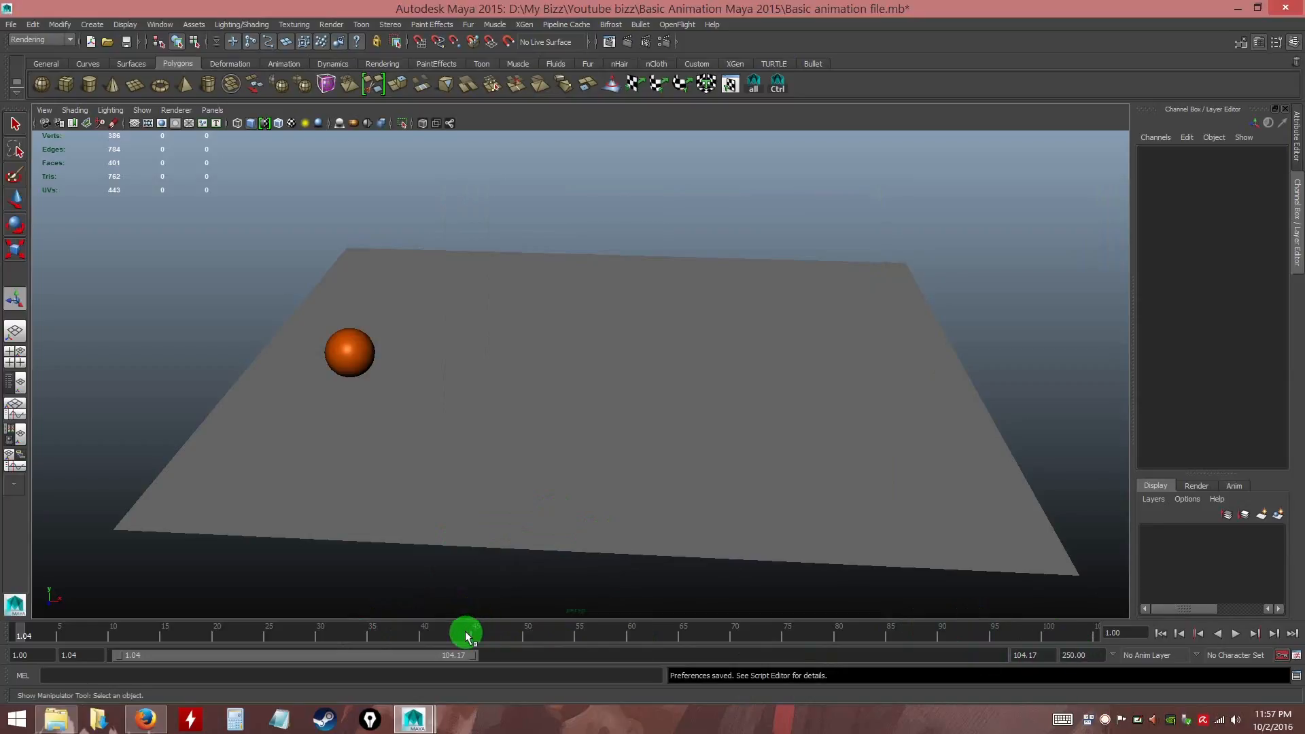
Scrub through a few frames and set the playback range's start time to 1
drag(486, 636, 101, 657)
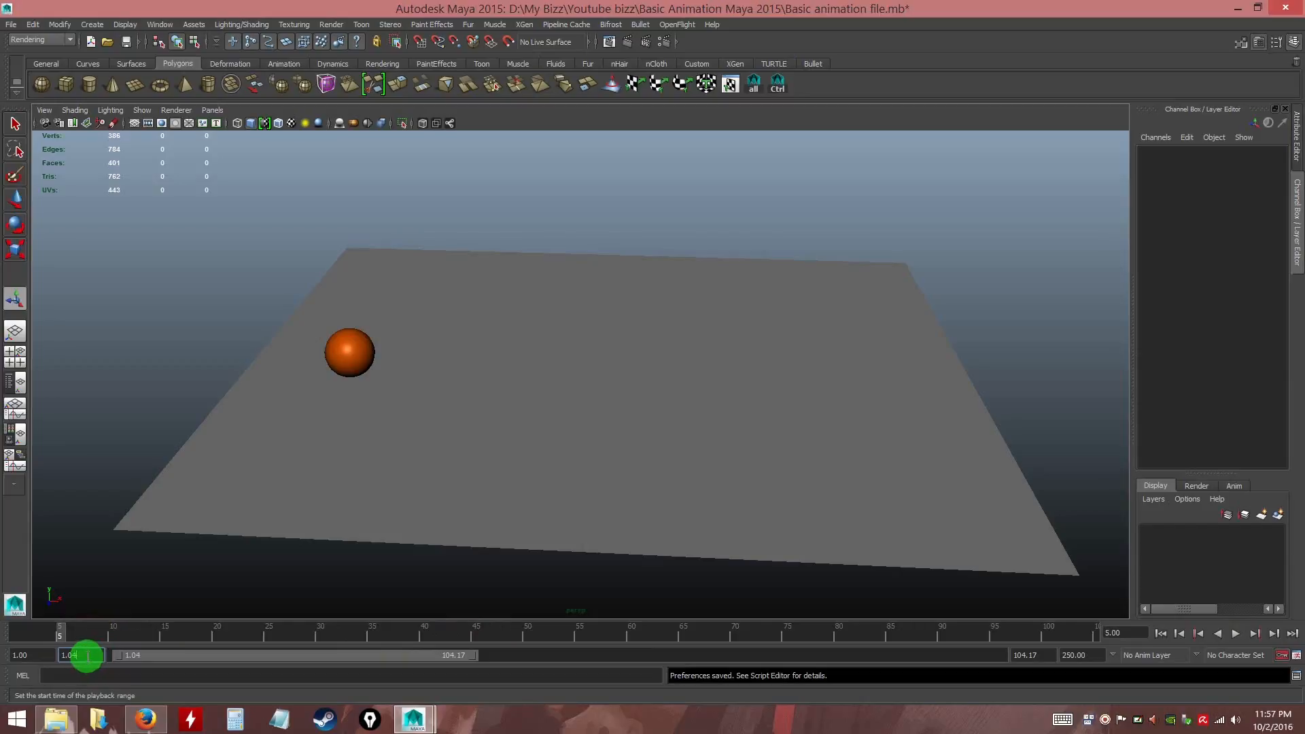
drag(90, 636, 195, 636)
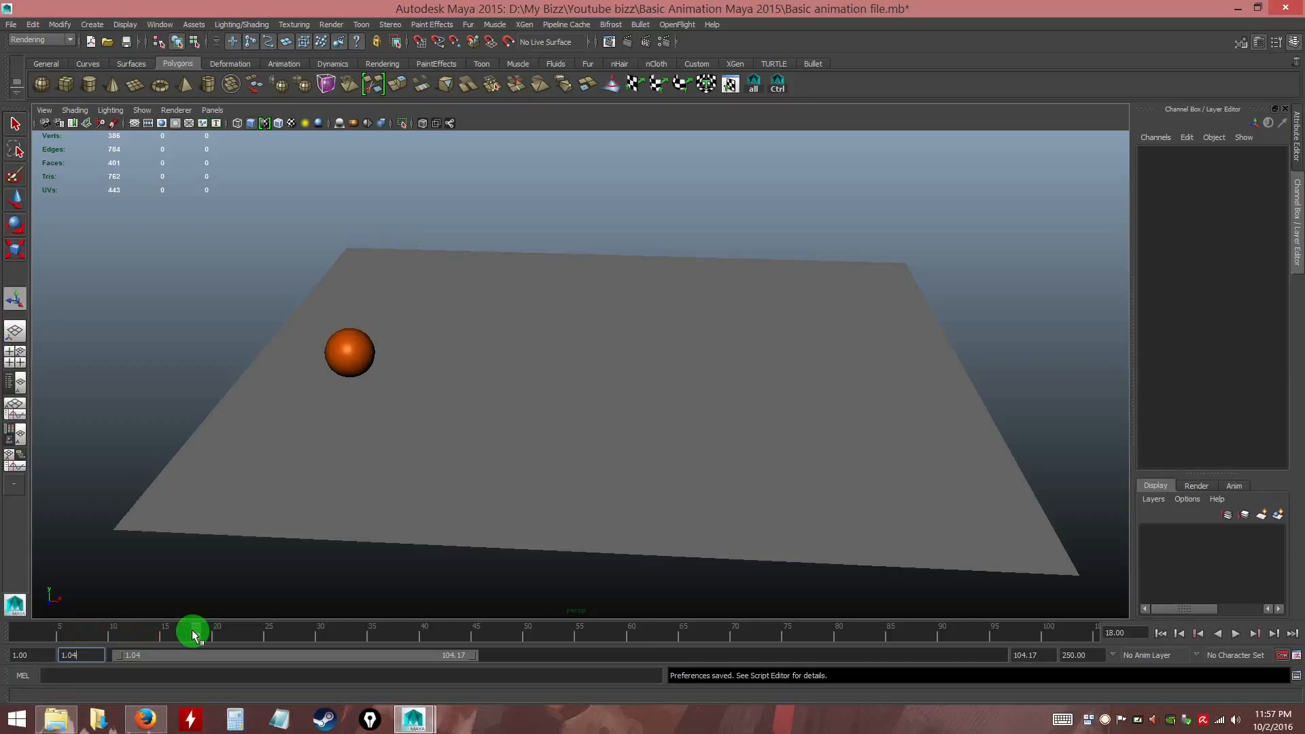
click(95, 656)
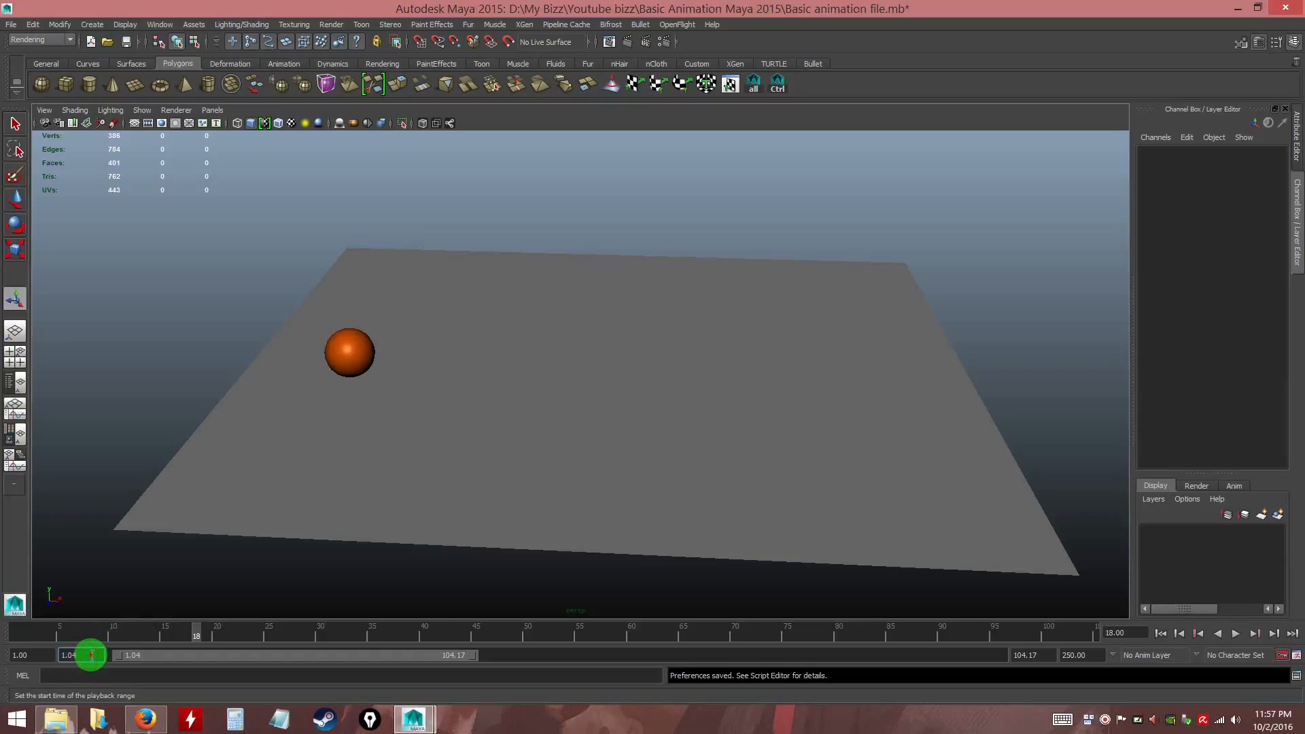
drag(80, 655, 51, 655)
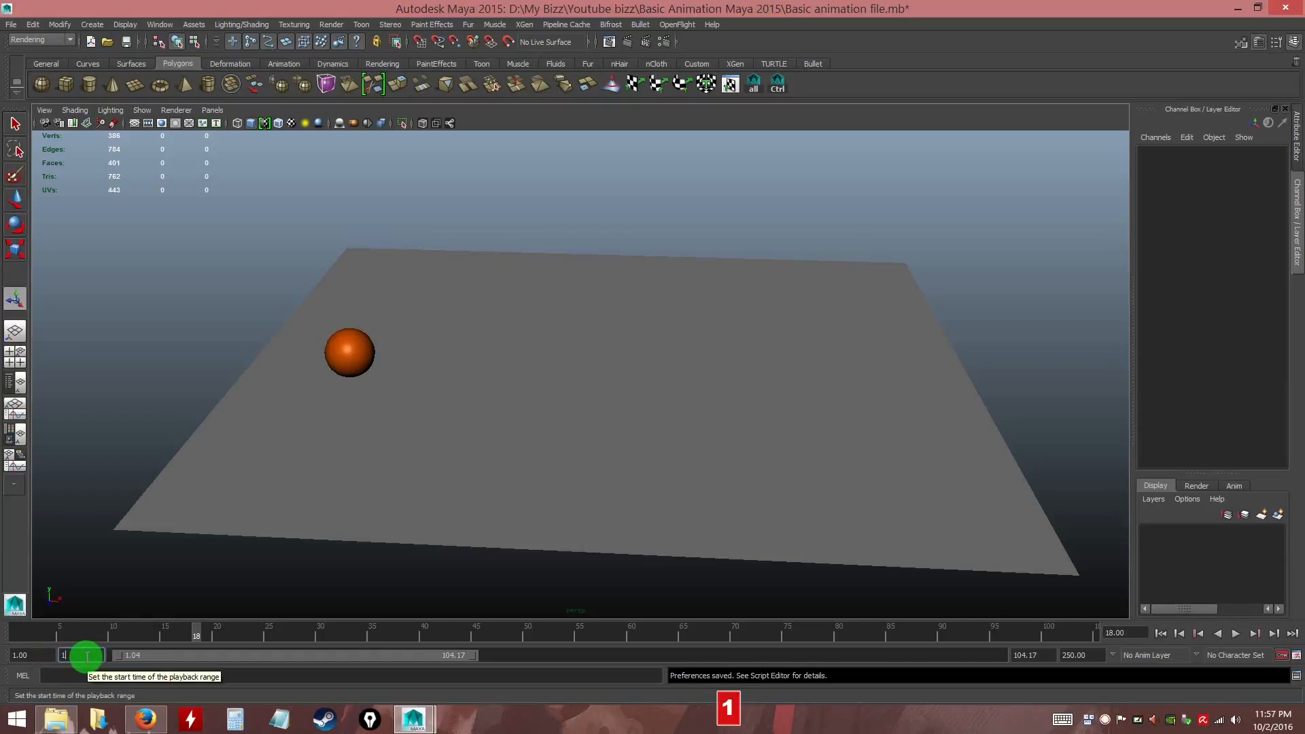
text(1)
key(Return)
click(81, 634)
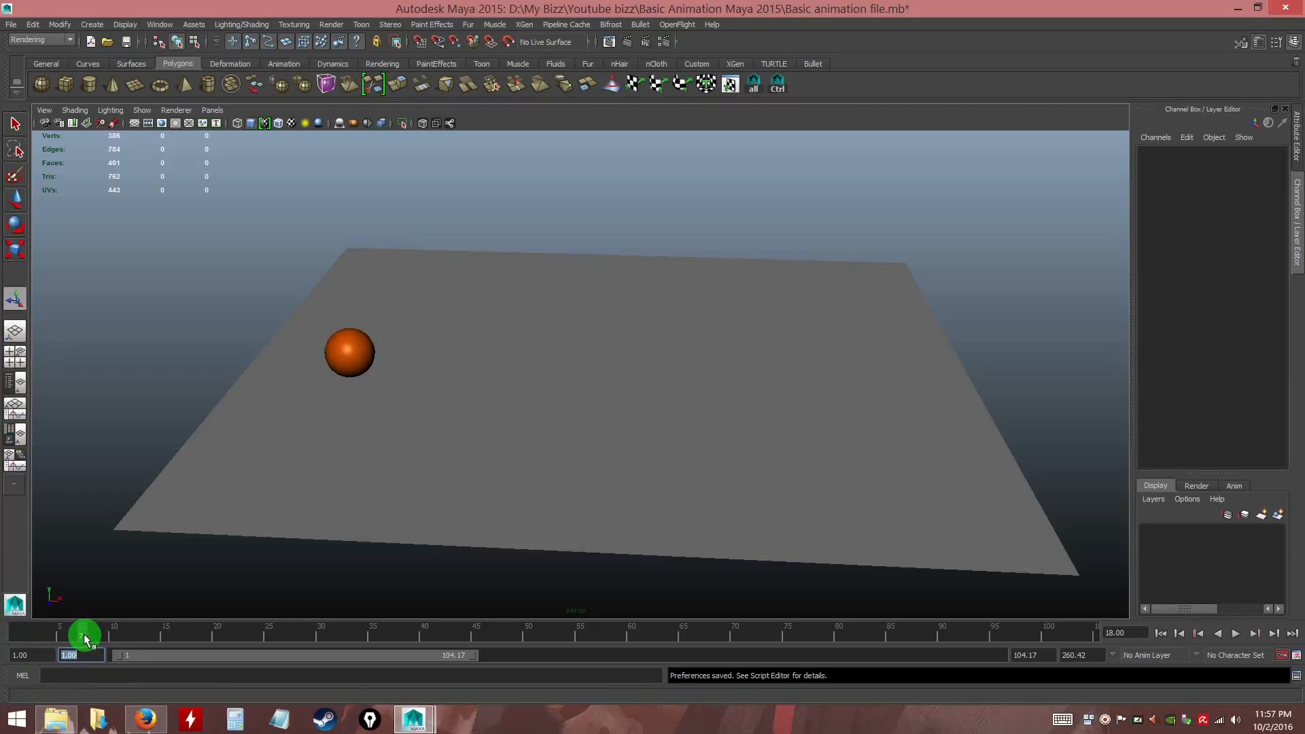
Set the playback range's end time to 100 and the animation's end time to 250
double_click(1034, 655)
text(1)
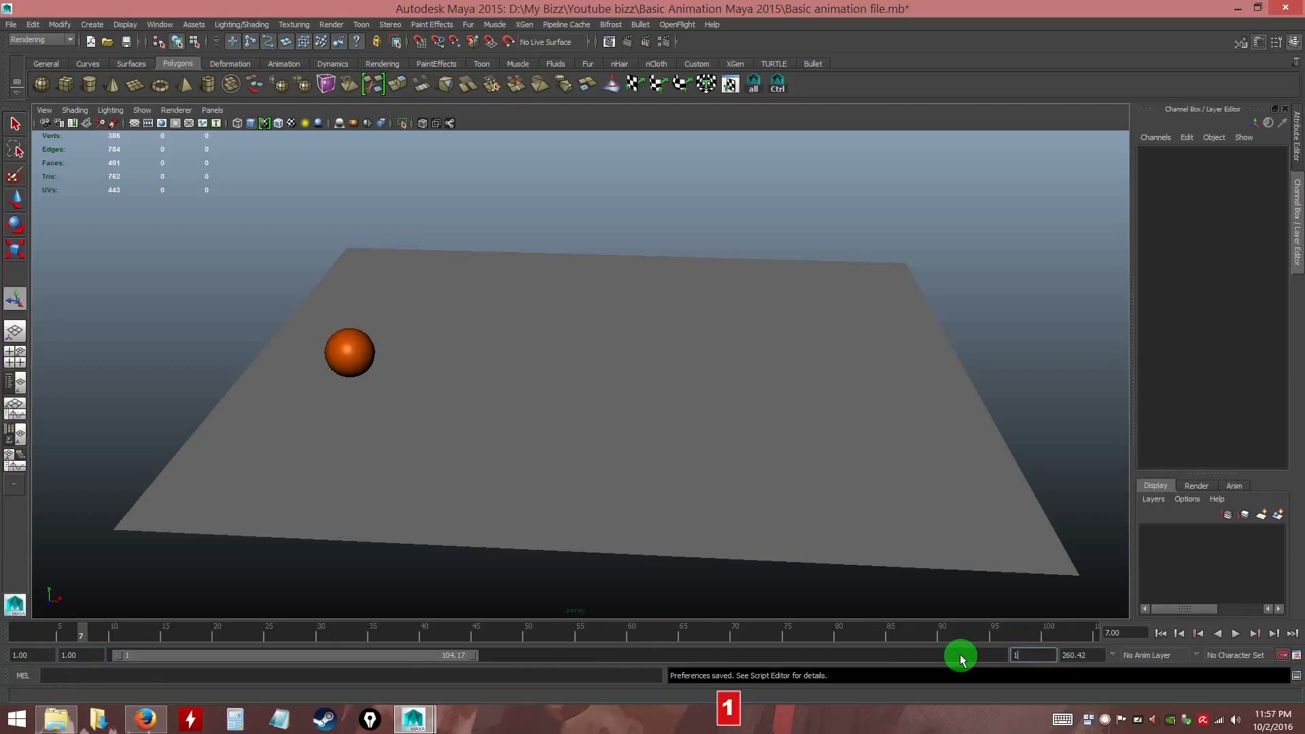
text(00)
key(Return)
double_click(1081, 656)
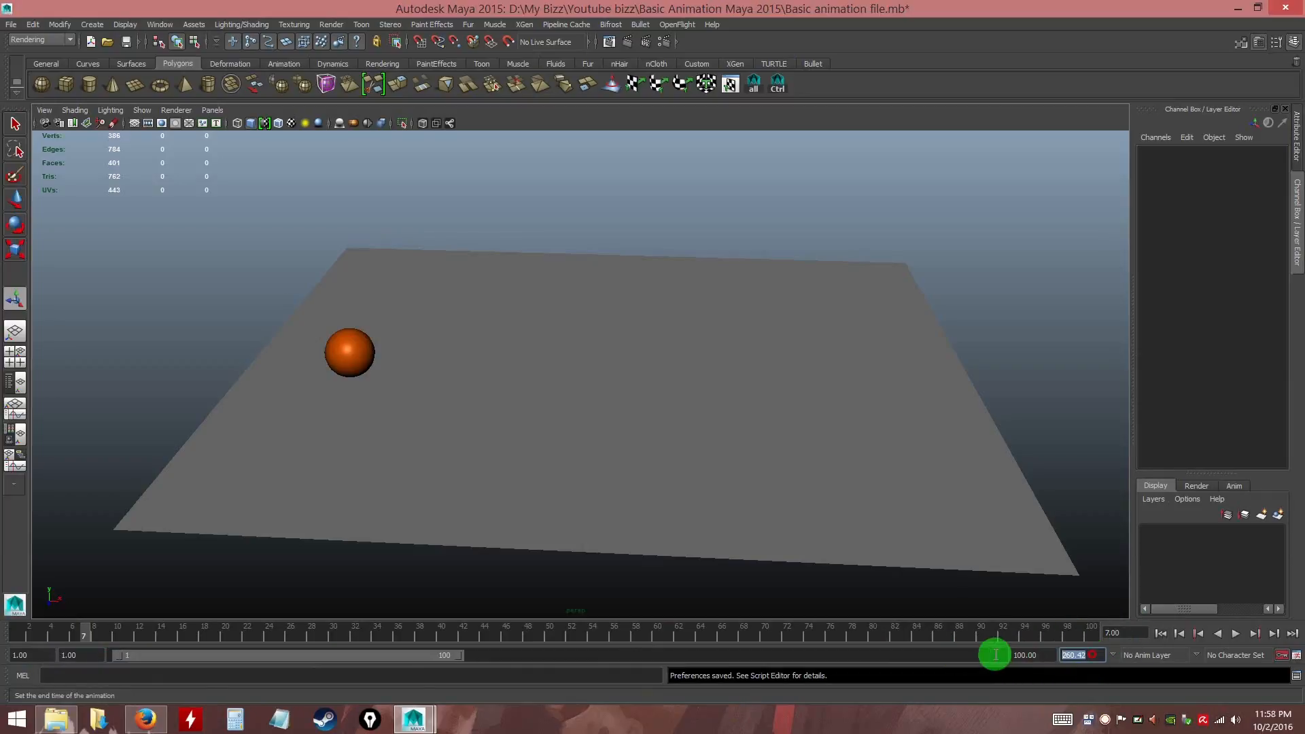
text(250)
key(Return)
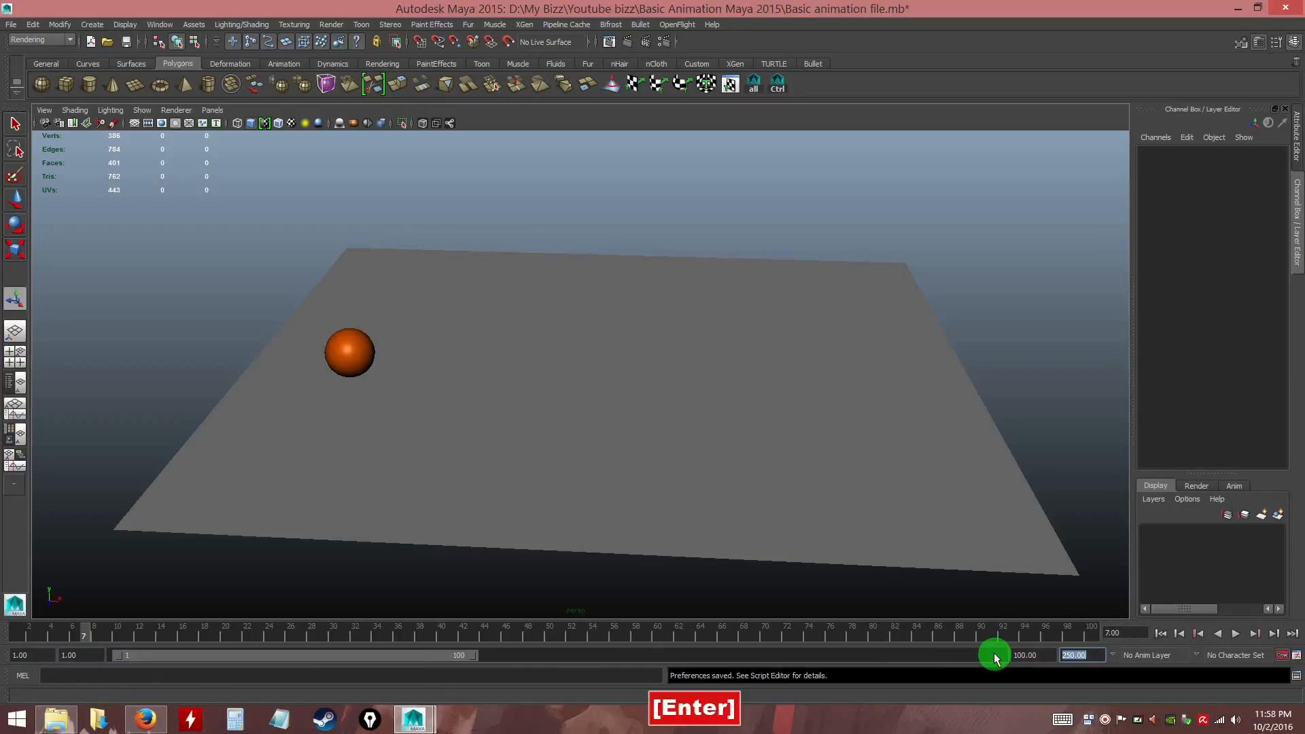
Scrub back and forth along the time slider, and return the current time to frame 1
drag(117, 632, 24, 635)
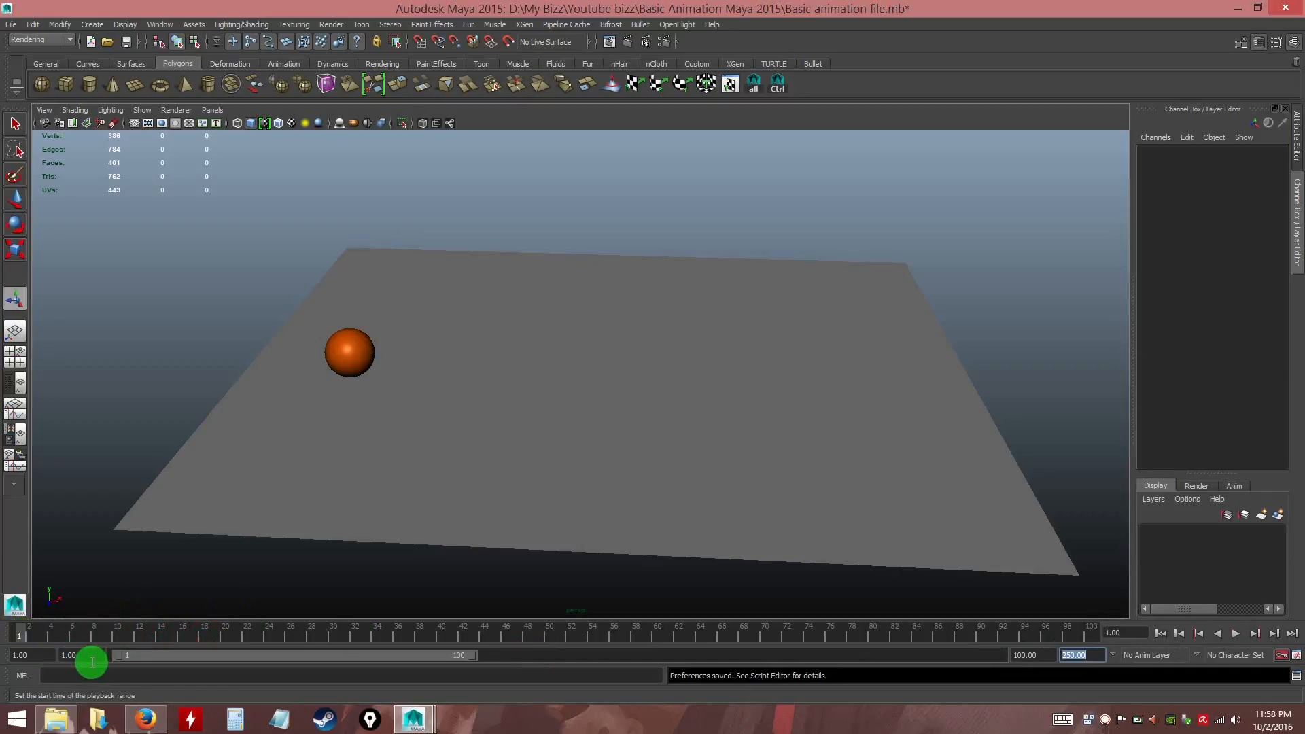
click(999, 628)
drag(699, 630, 30, 634)
click(1047, 655)
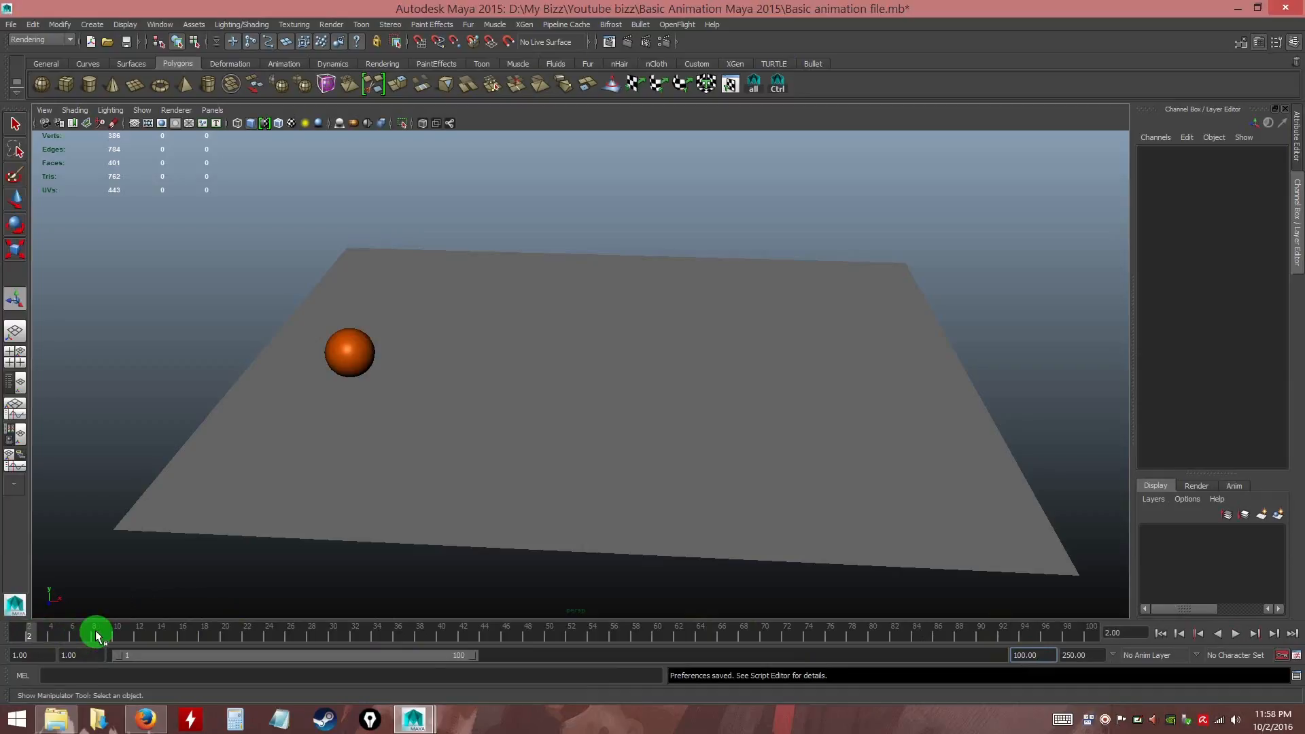
drag(95, 637, 19, 635)
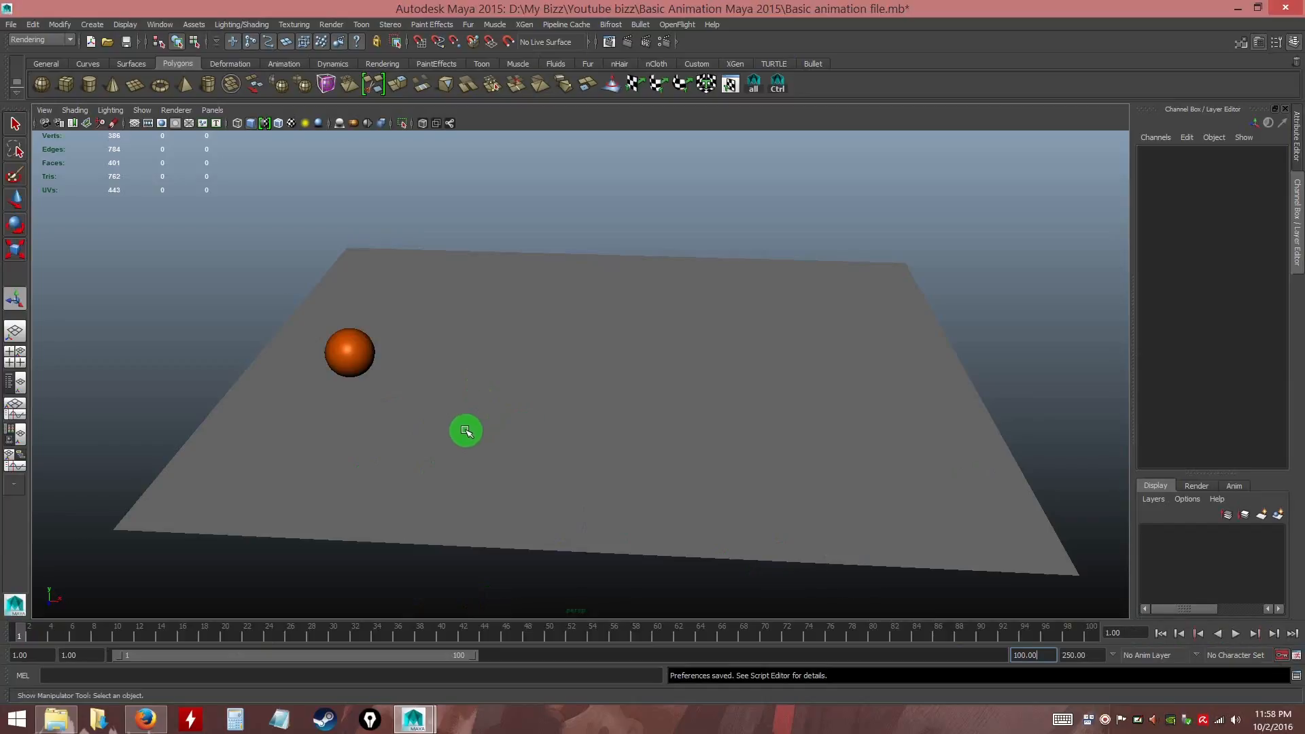
Select the ball with the Move tool, play the timeline forwards, and return to frame 1
click(351, 349)
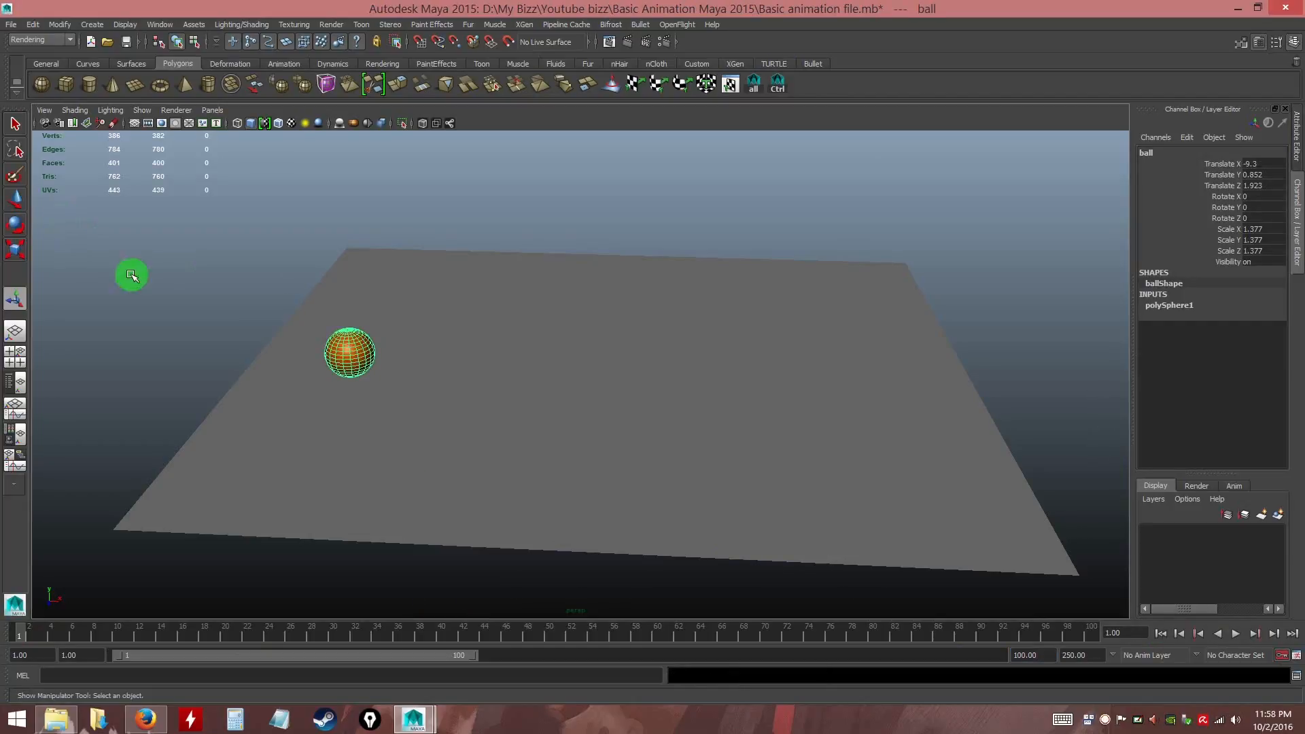
click(15, 202)
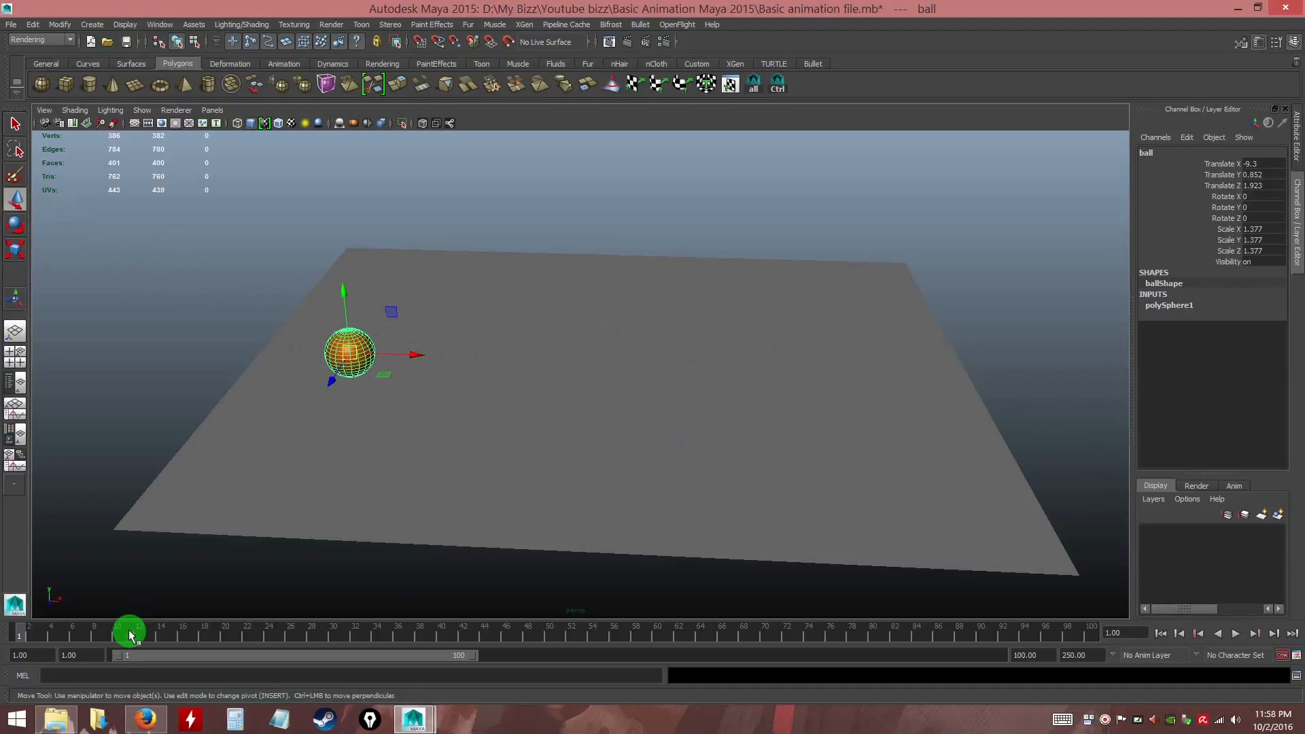
drag(68, 635, 3, 637)
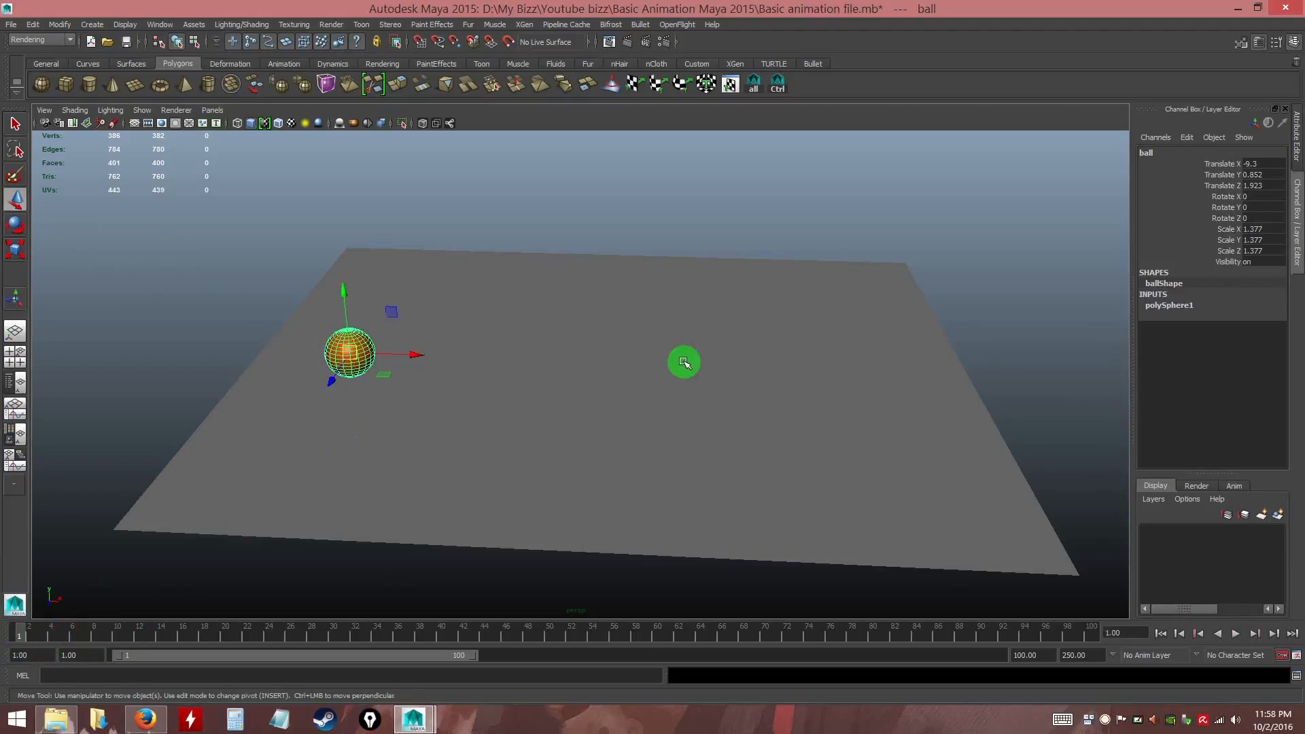
click(1236, 634)
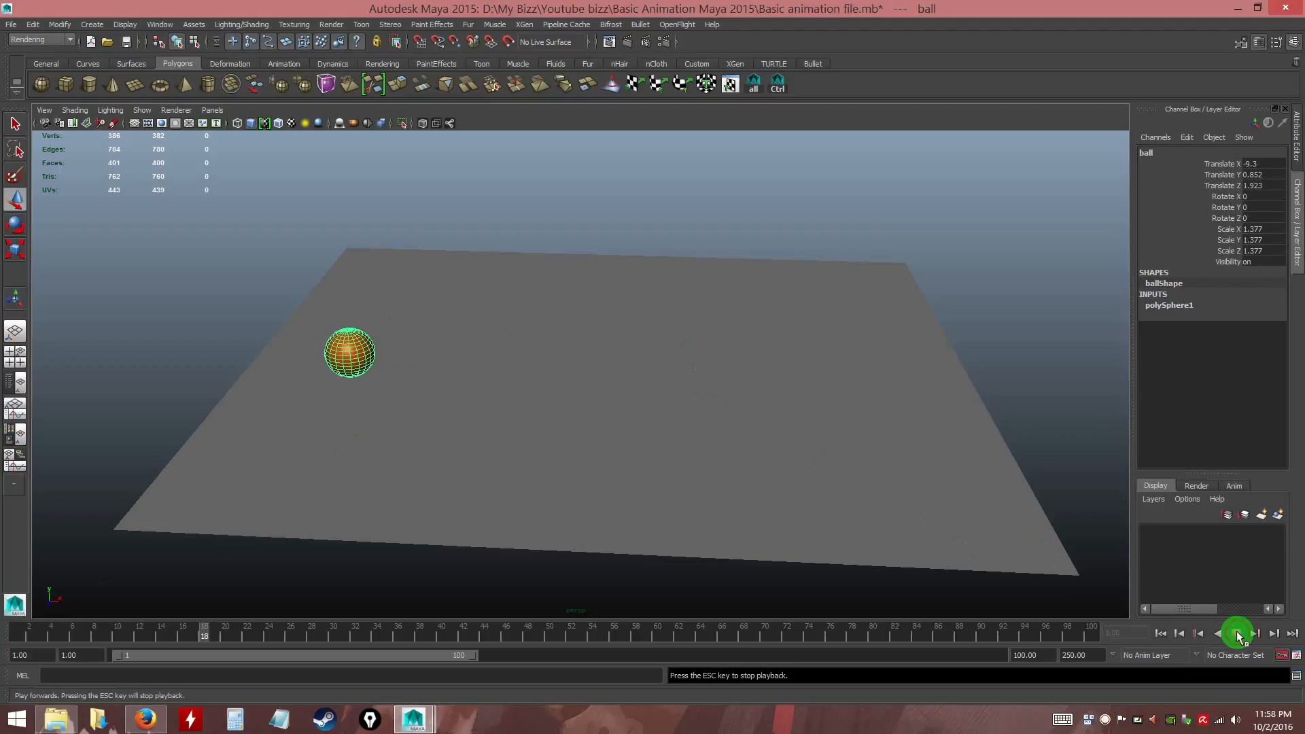
click(1161, 633)
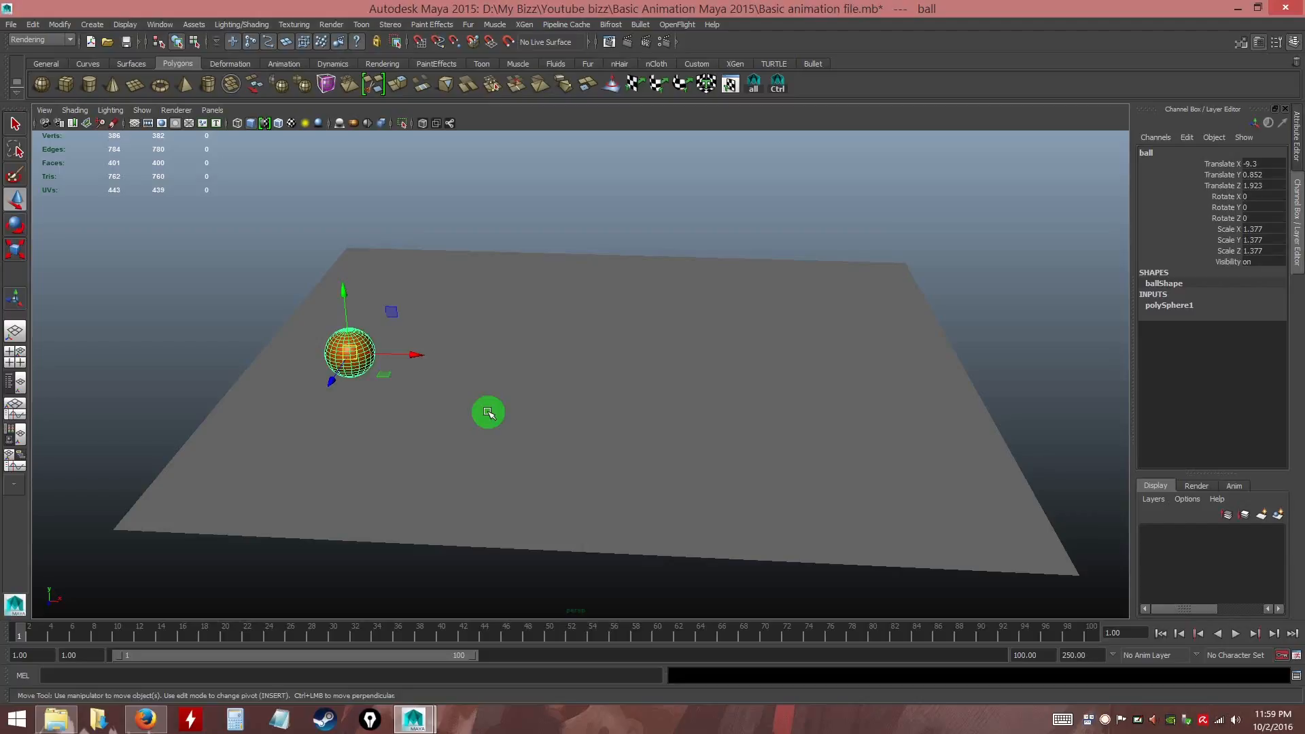
Move the ball slightly along X to -9.215, undoing trial rotation and scaling, and return to the Move tool
mouse_move(397, 354)
mouse_down()
mouse_move(368, 353)
mouse_move(387, 359)
mouse_up()
key(e)
key(ctrl+z)
key(r)
key(ctrl+z)
key(w)
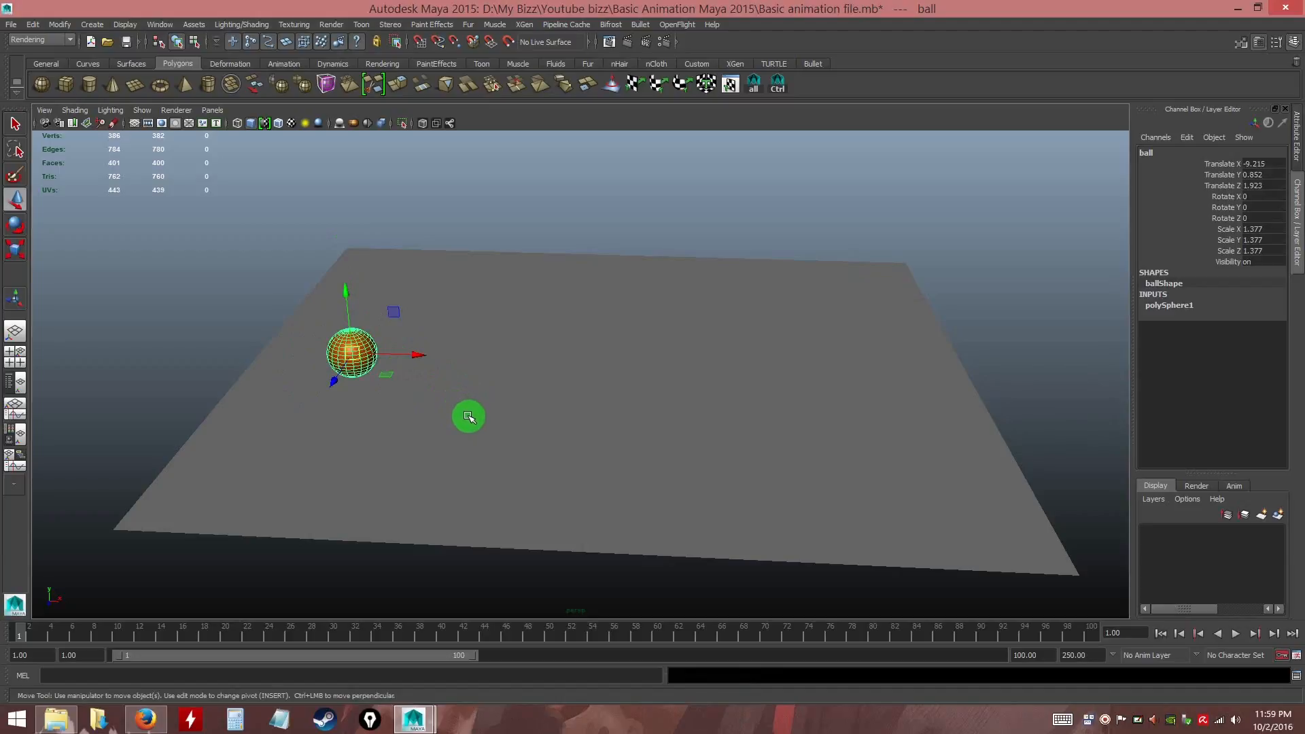
Move the current time to frame 10 and reselect the ball
mouse_move(80, 634)
mouse_down()
mouse_move(116, 637)
mouse_move(94, 636)
mouse_up()
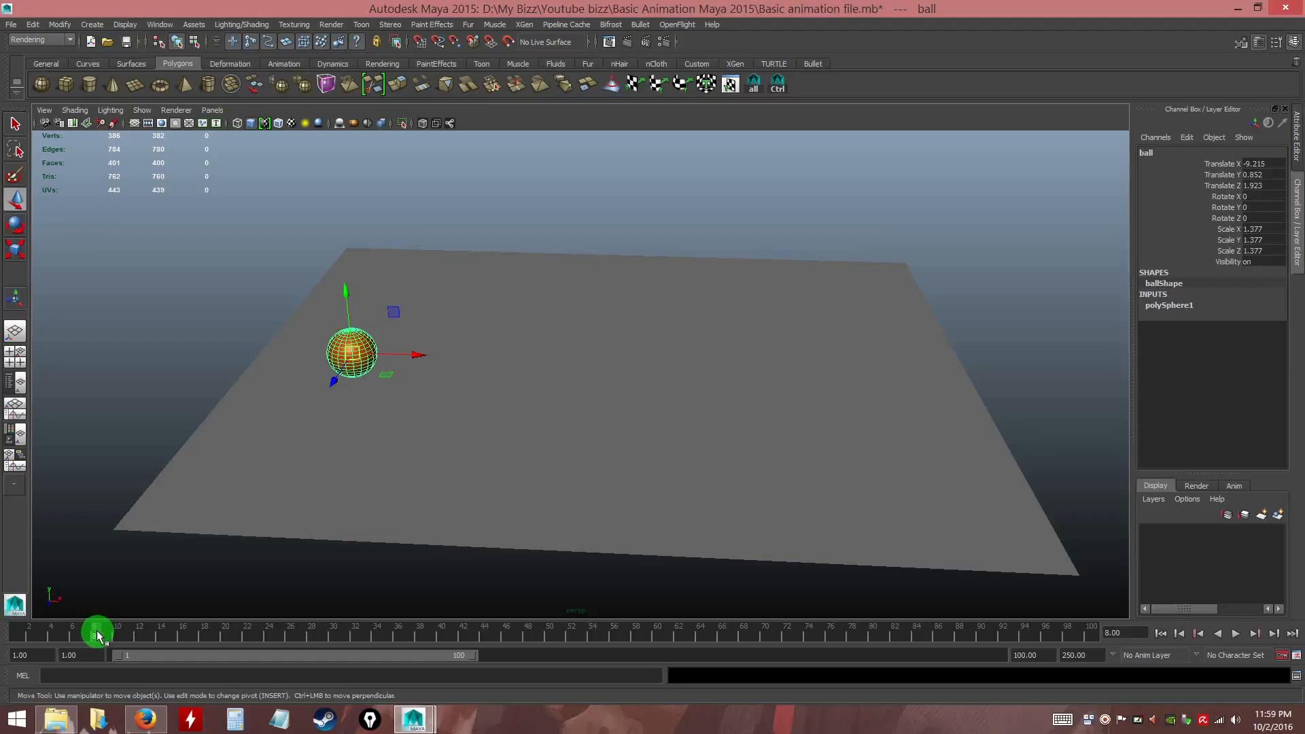
mouse_move(98, 632)
mouse_down()
mouse_move(113, 634)
mouse_move(44, 635)
mouse_move(118, 636)
mouse_up()
click(131, 371)
click(352, 349)
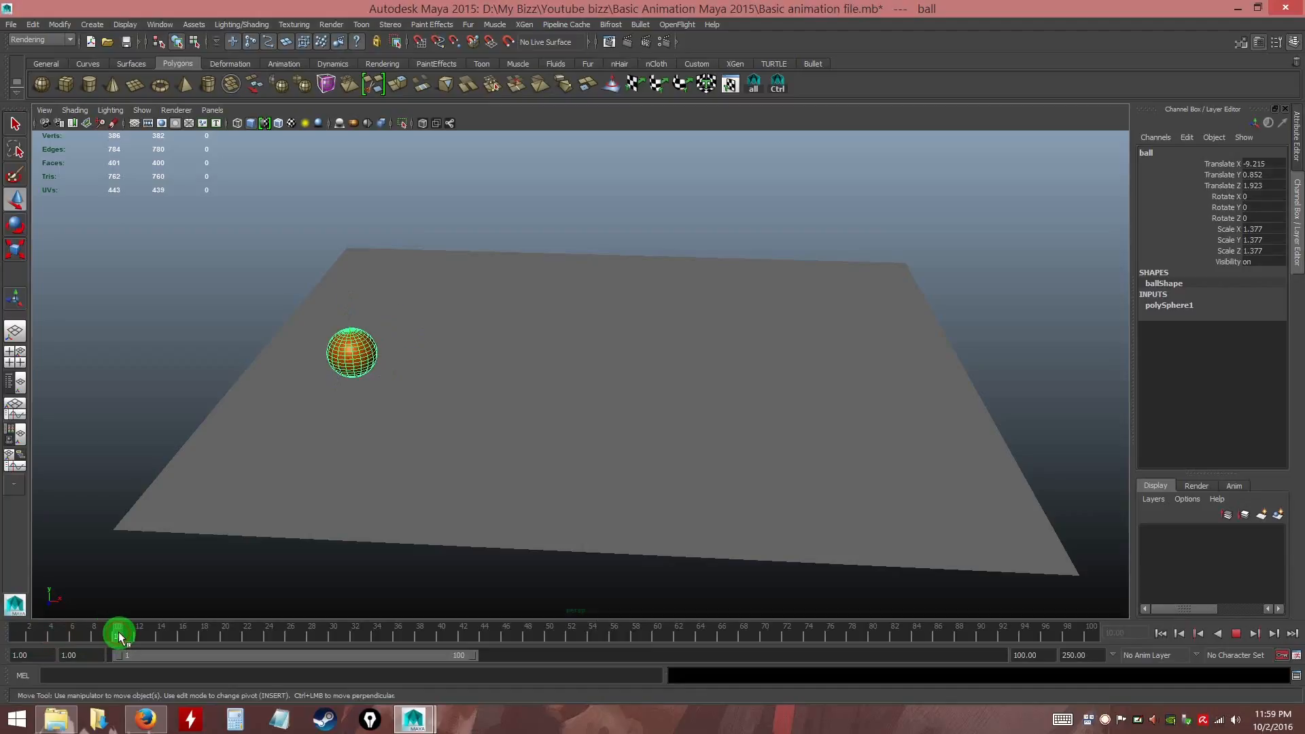
drag(117, 635, 120, 635)
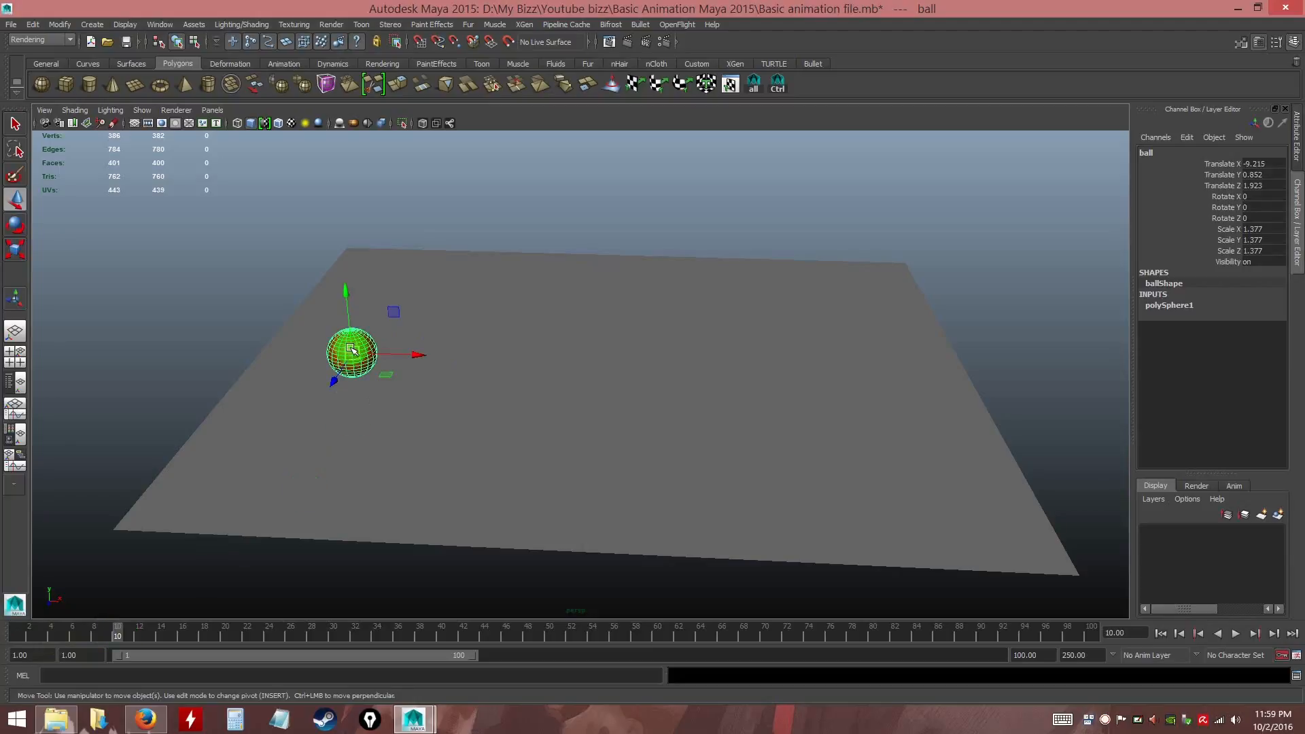
Return the ball to the Move tool and set a keyframe on all its transform and visibility channels at frame 10
click(17, 231)
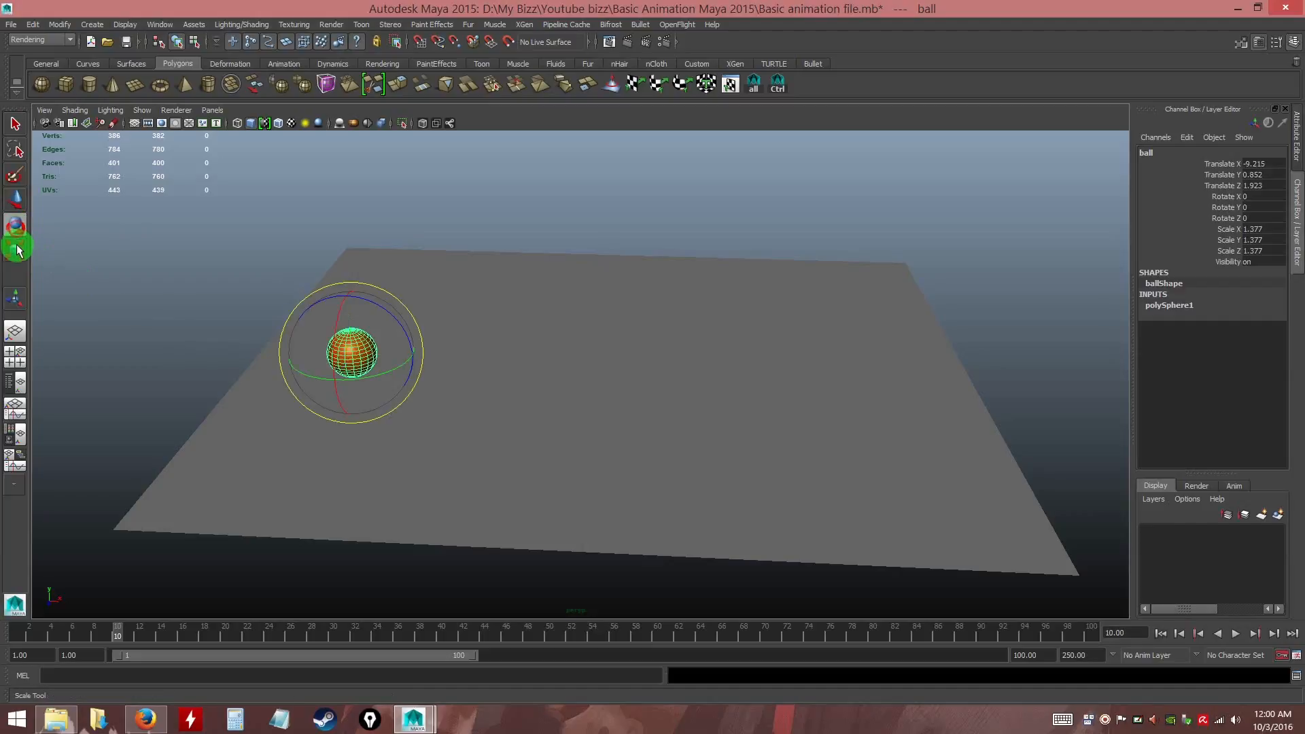
click(17, 202)
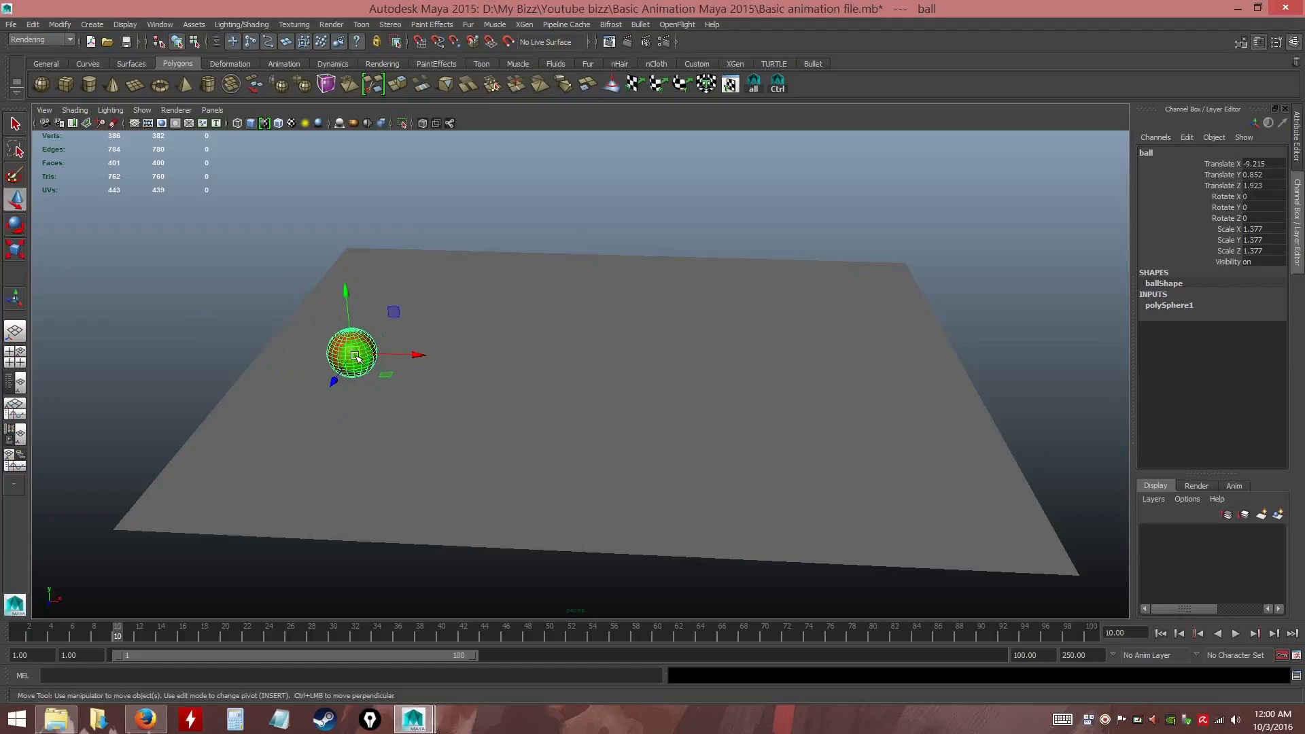
key(ctrl)
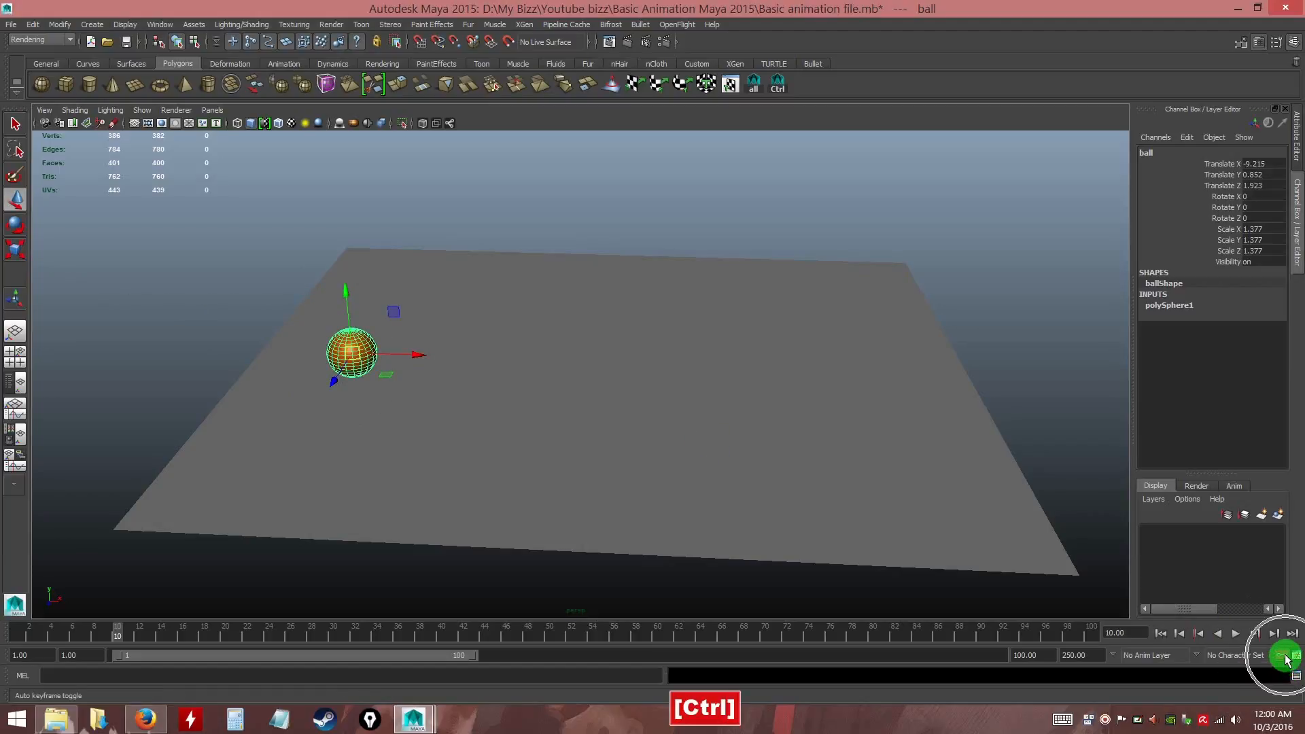
click(1283, 656)
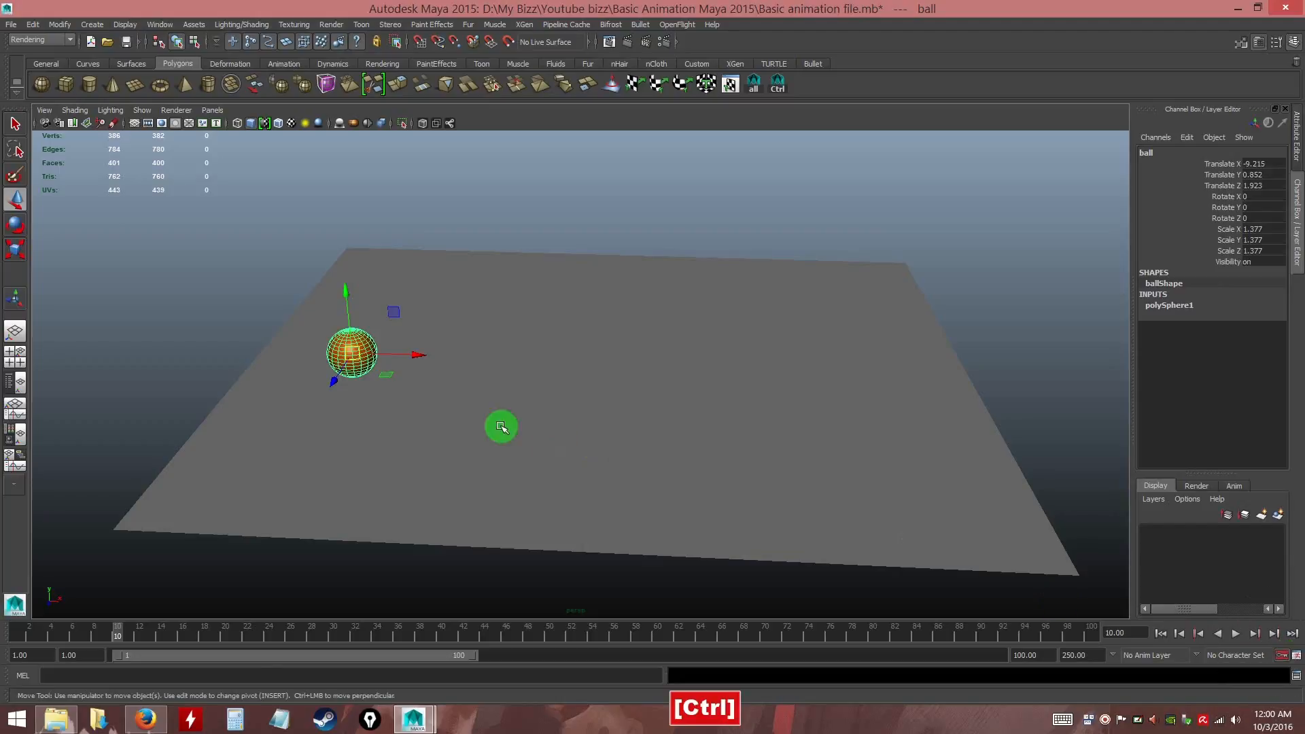
key(s)
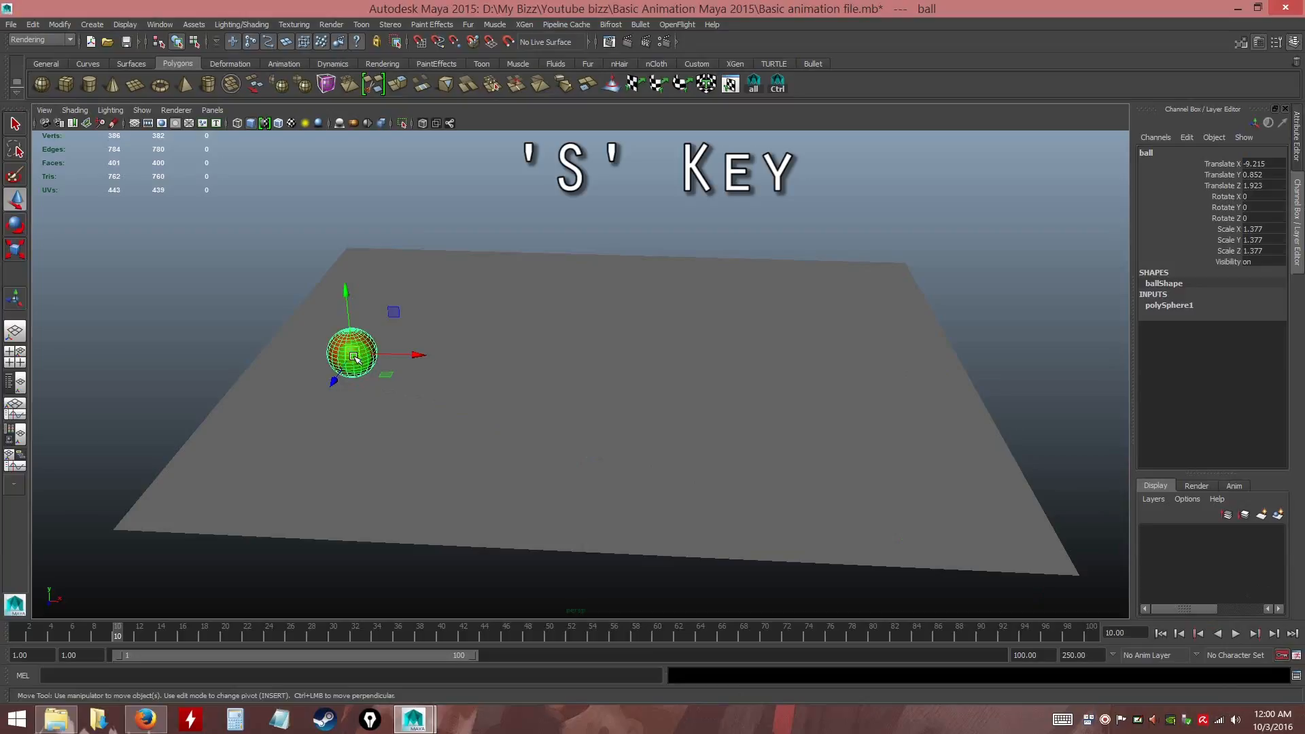
key(s)
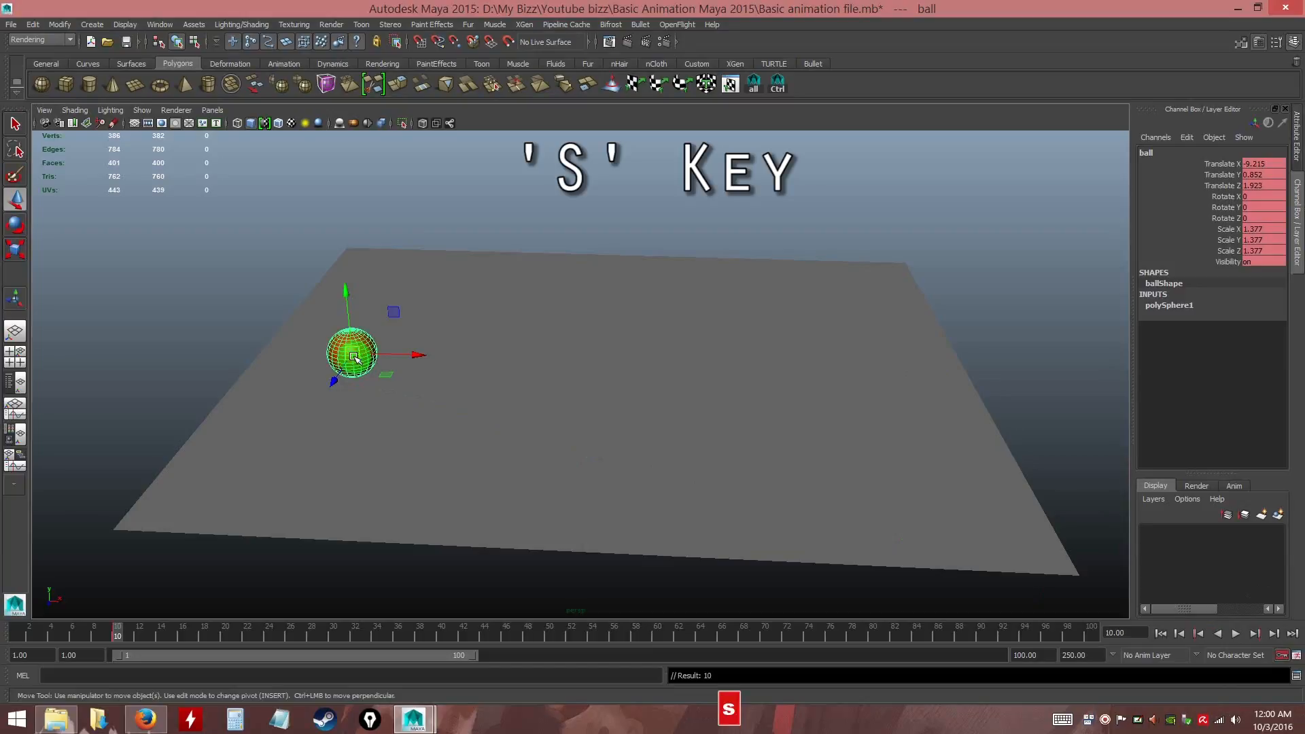
Keep the time at frame 10, reselect the ball, and examine its keyed translate, rotate and scale channels
drag(131, 629, 117, 636)
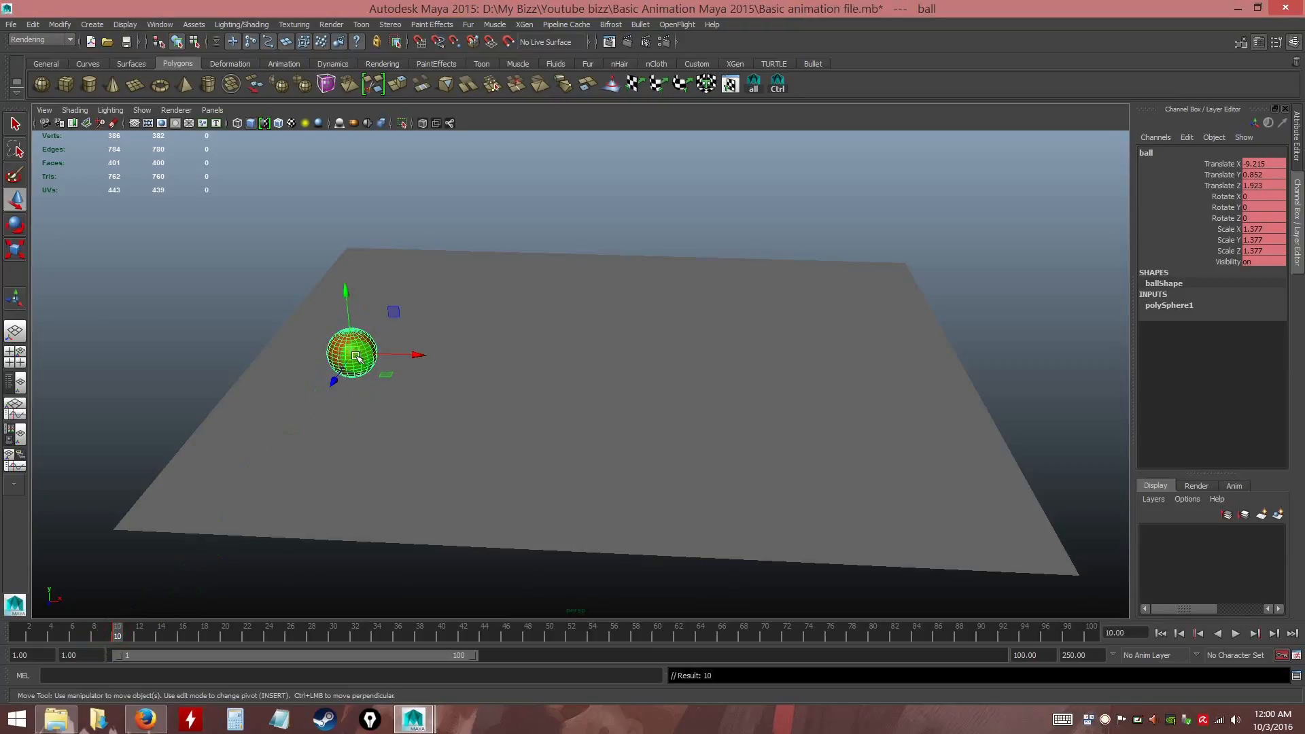
click(192, 301)
click(363, 348)
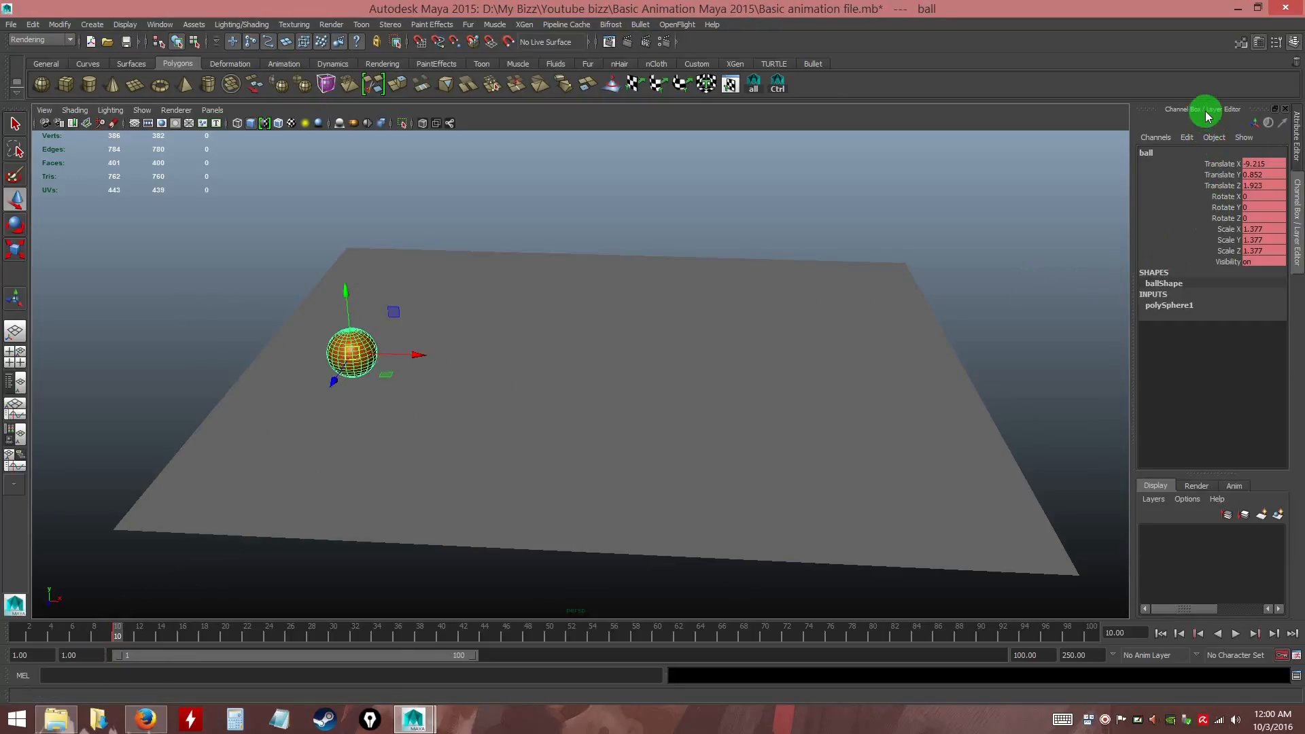
key(ctrl)
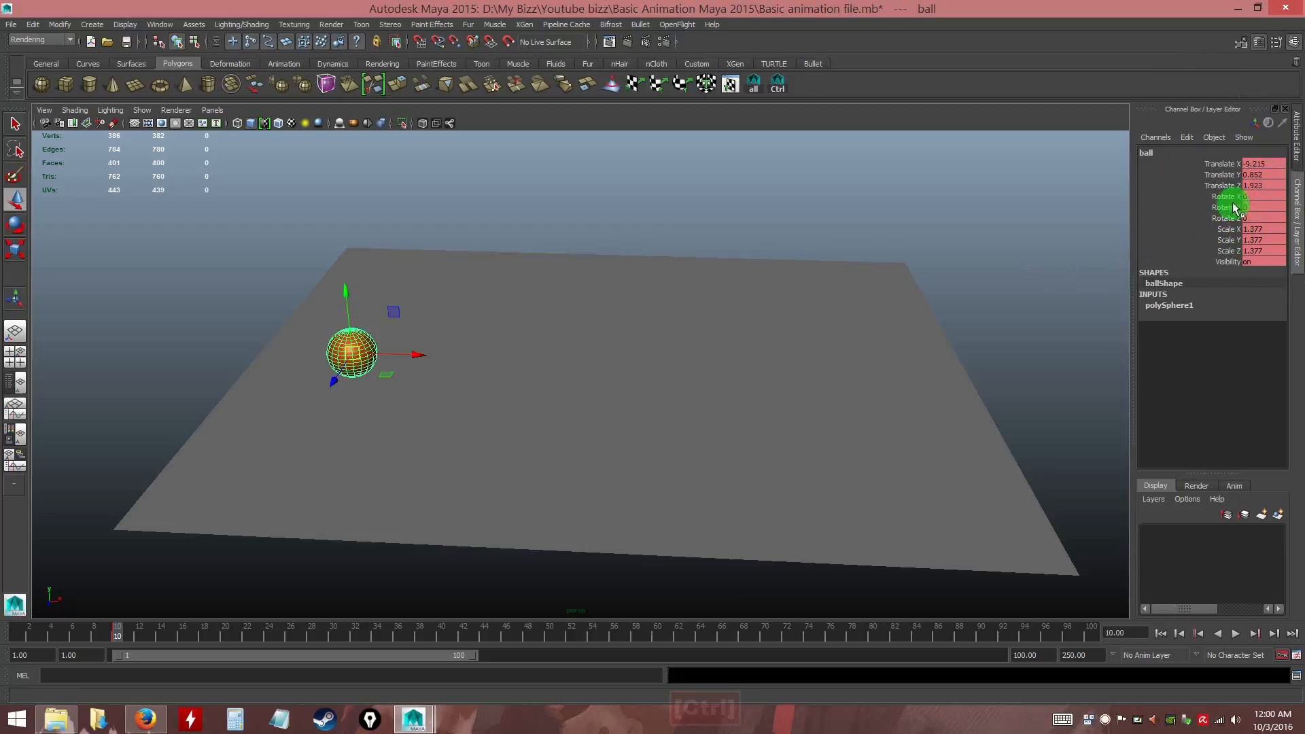
key(ctrl)
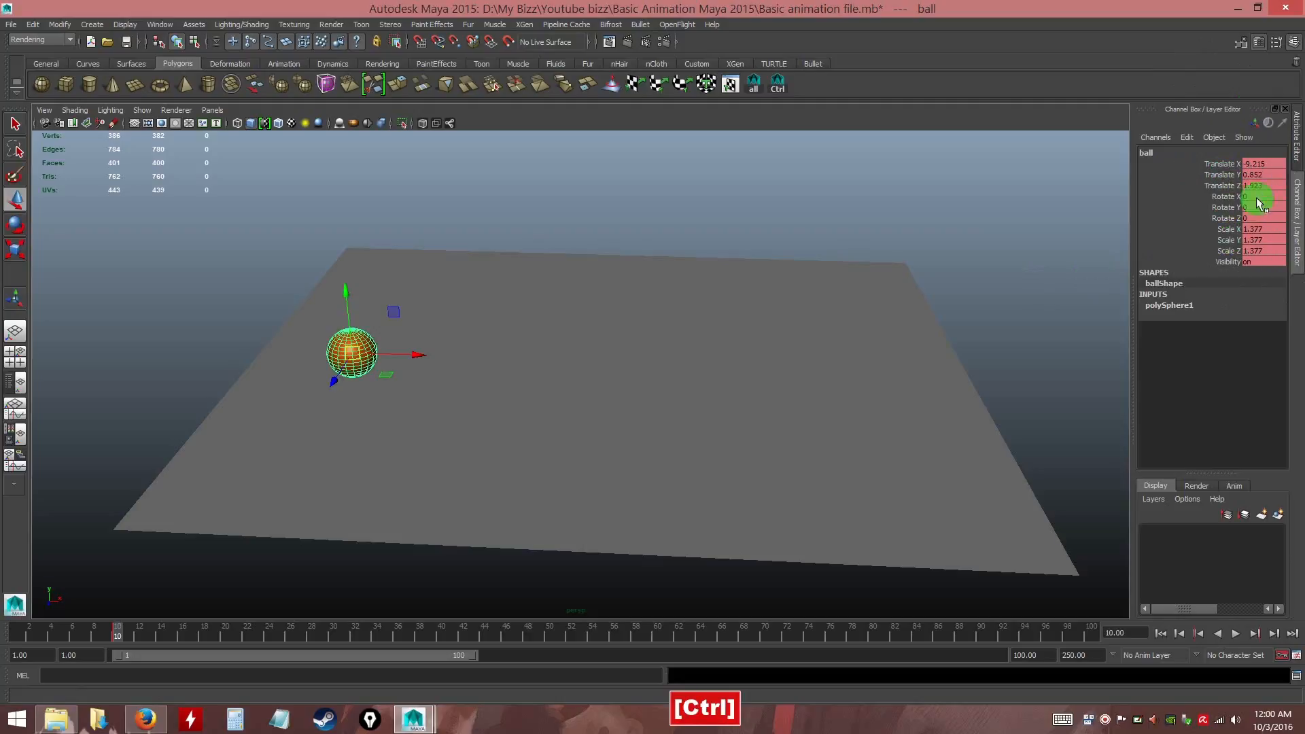
Move the current time to frame 30, reselect the ball, and set a keyframe on all its transform and visibility channels
double_click(1259, 239)
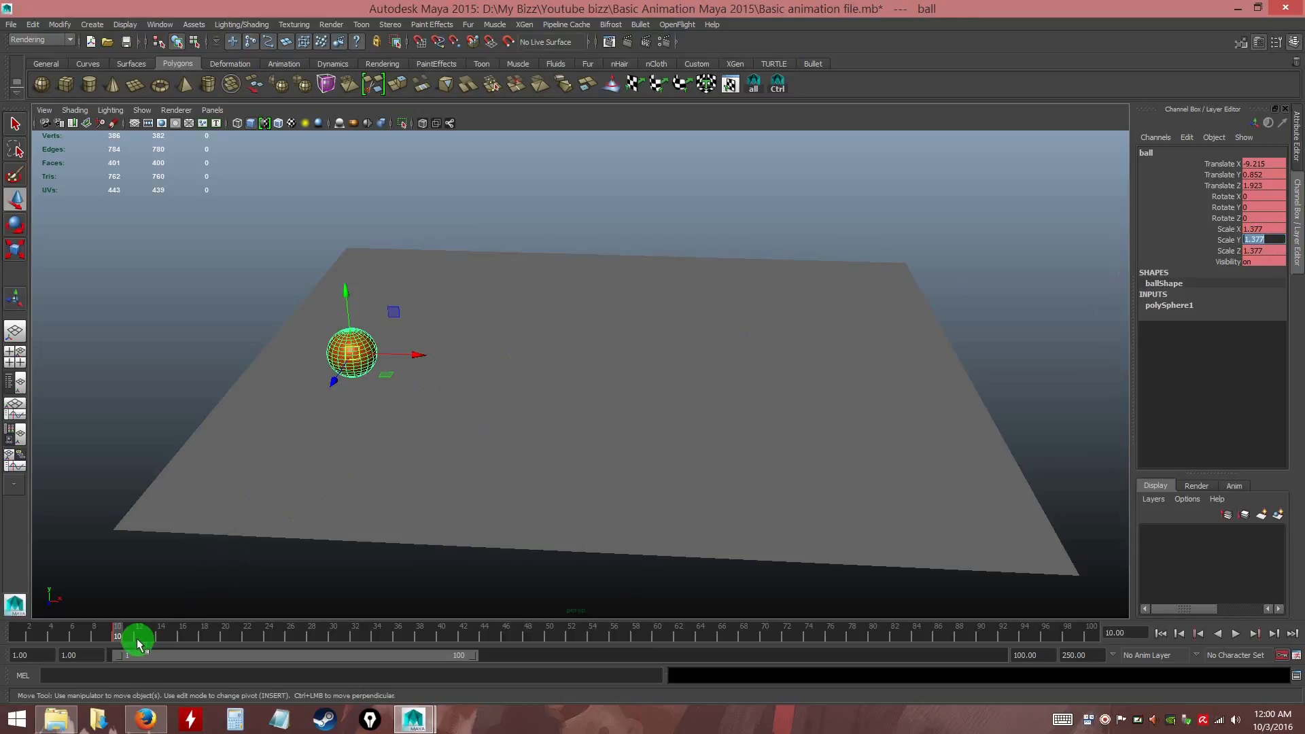
drag(136, 638, 334, 639)
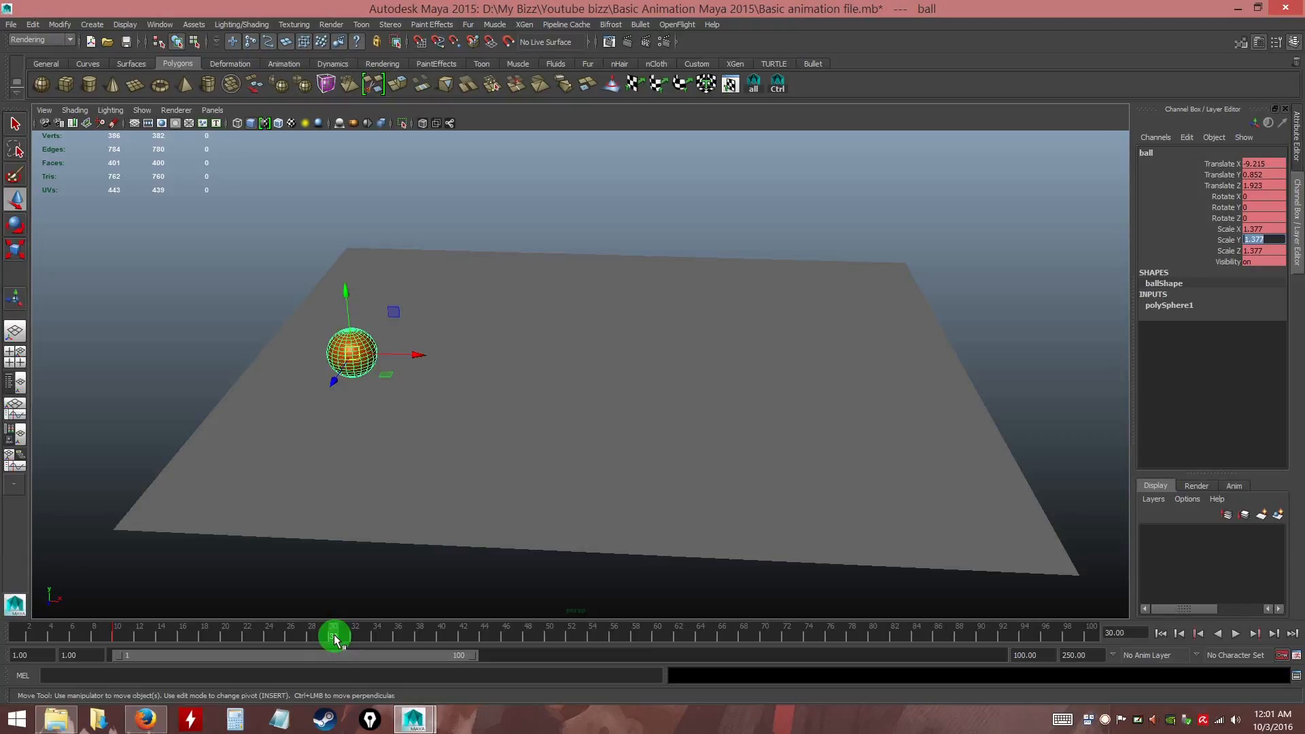
text(s)
drag(1250, 236, 1235, 245)
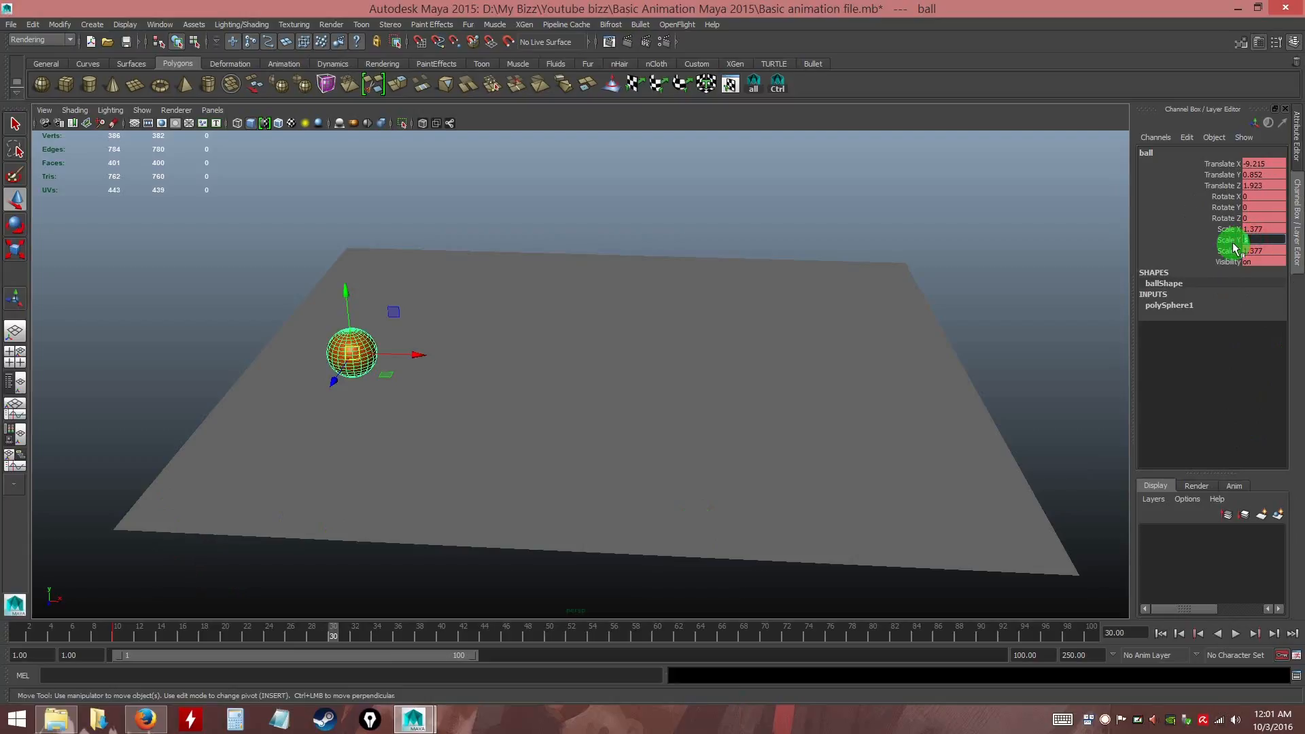
key(BackSpace)
key(Escape)
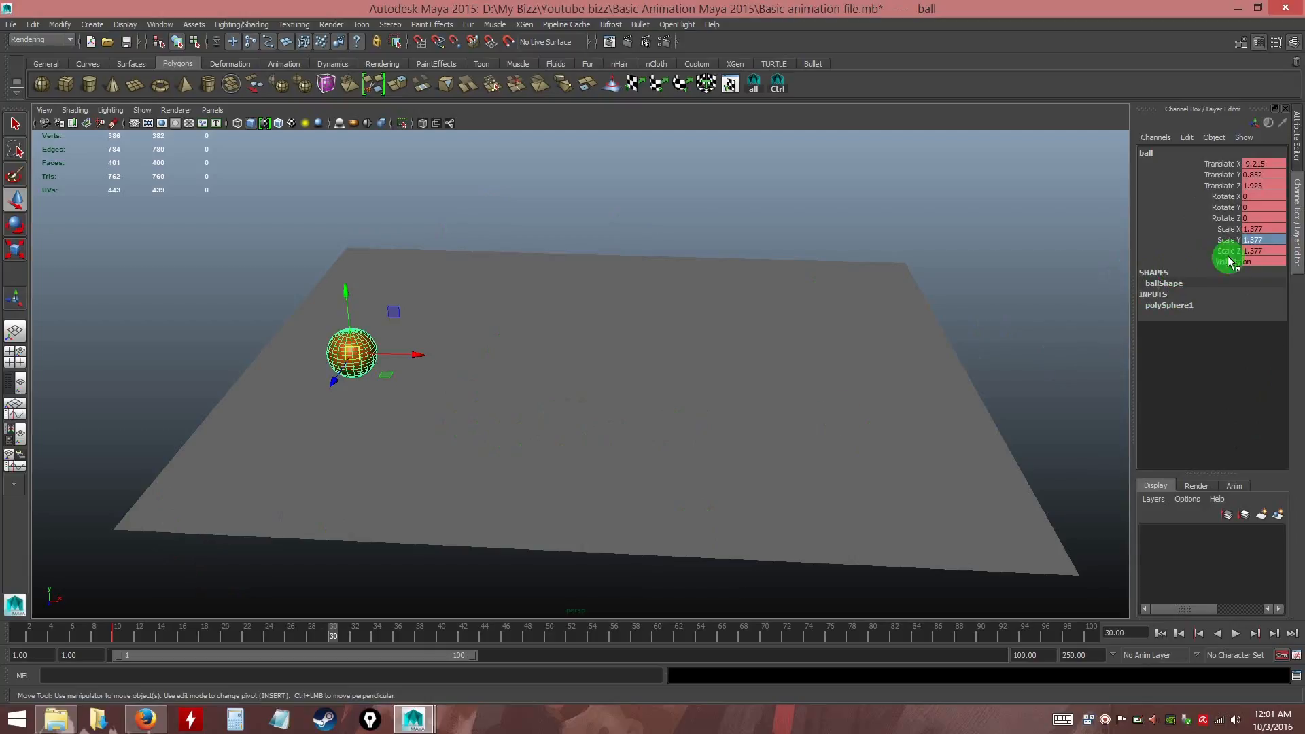
click(991, 227)
click(348, 353)
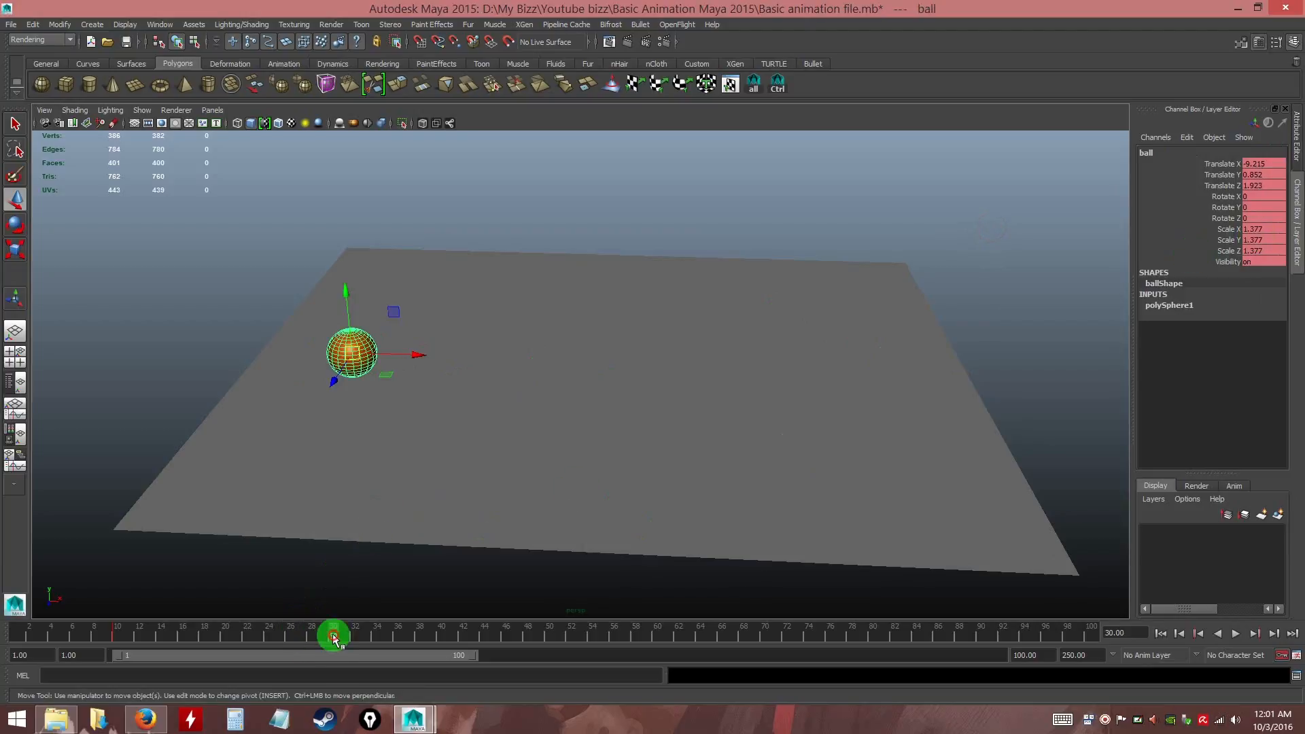
key(s)
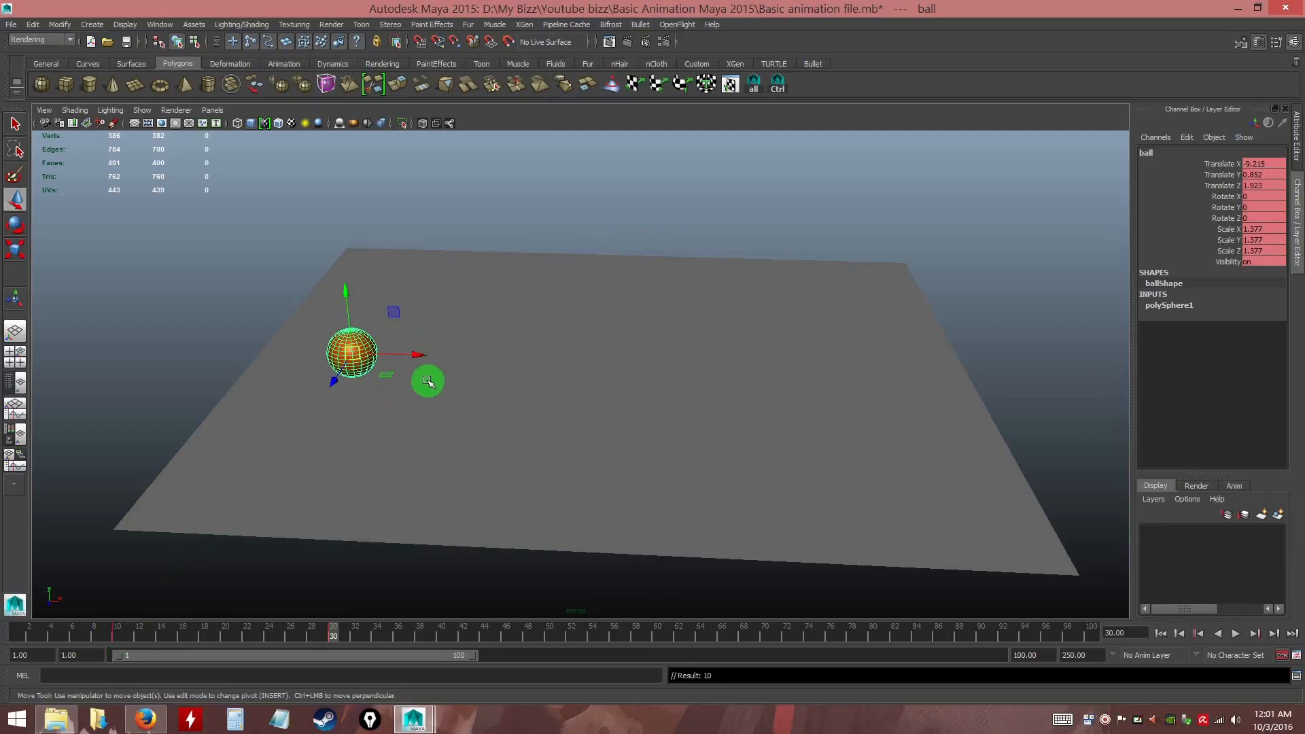
Move the ball along X to 8.4 and set a keyframe for it at frame 30
drag(412, 359, 894, 361)
key(s)
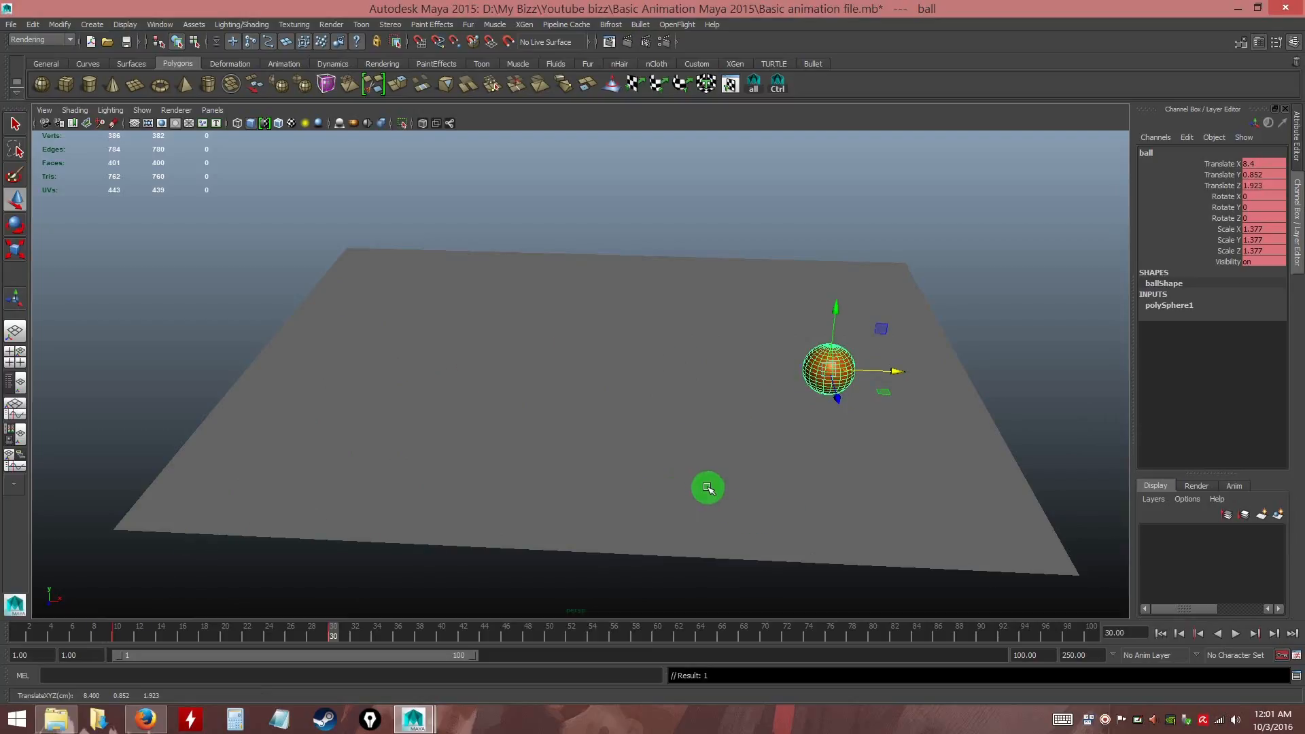
key(s)
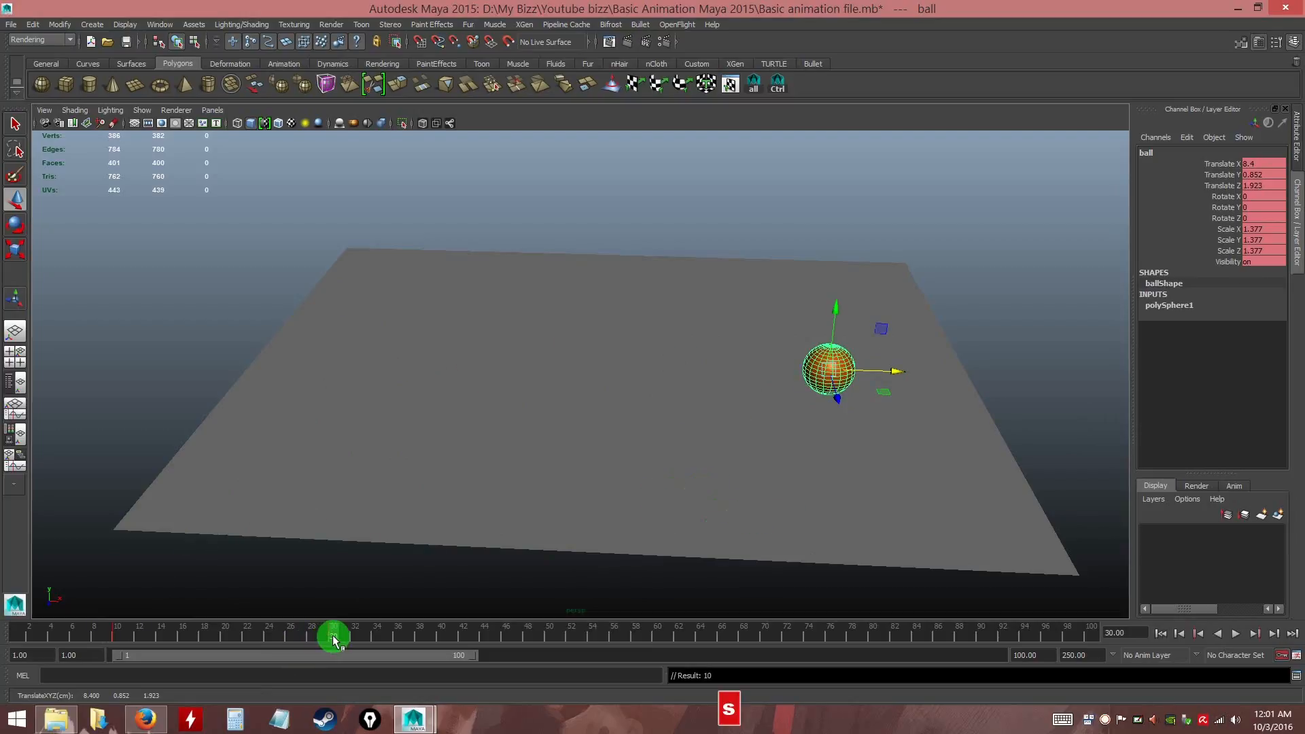
click(333, 636)
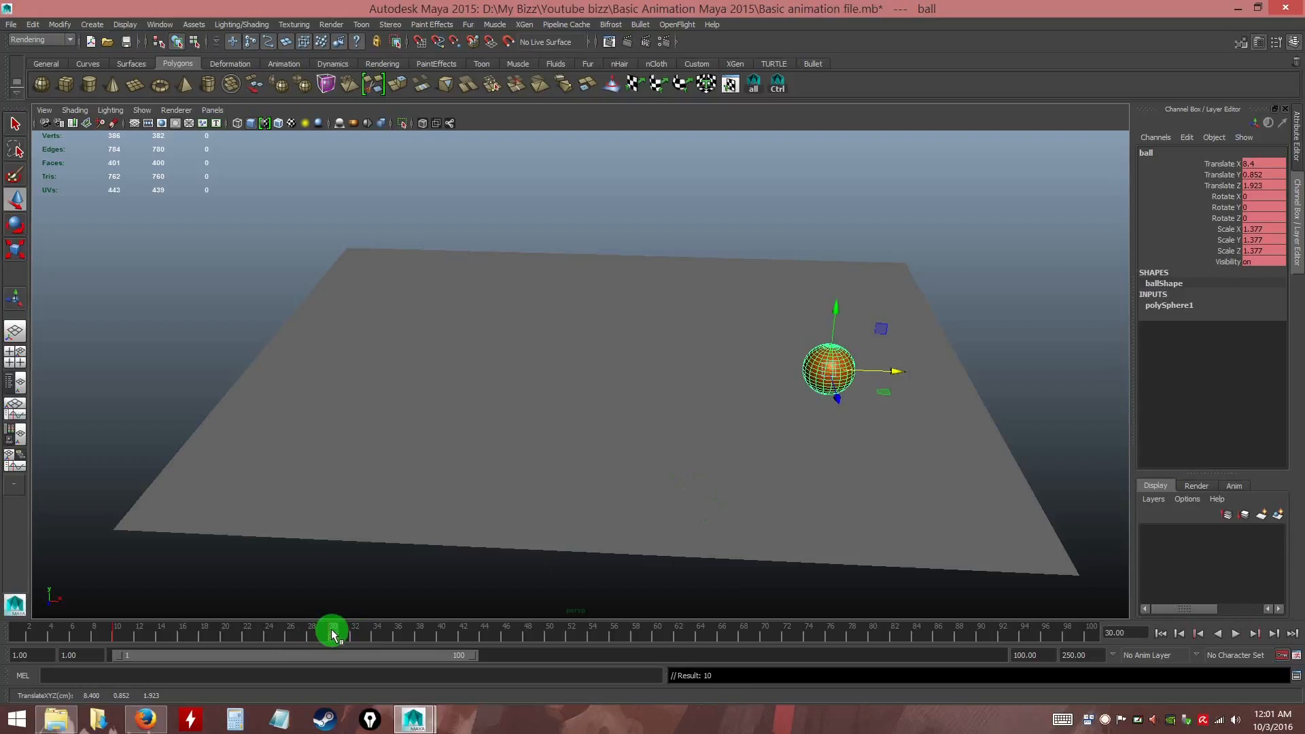
click(334, 637)
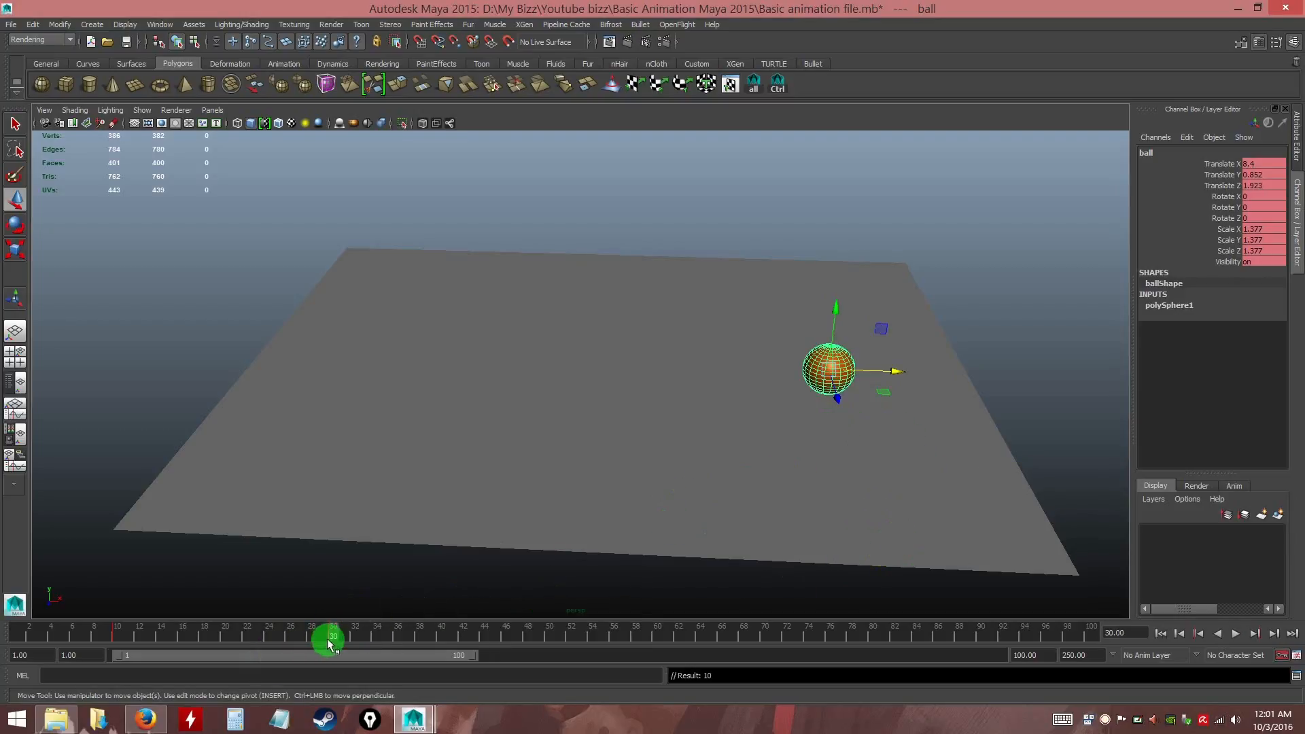
Scrub back to frame 1 and play the animation twice to check the ball's movement between its keys
drag(333, 636, 10, 633)
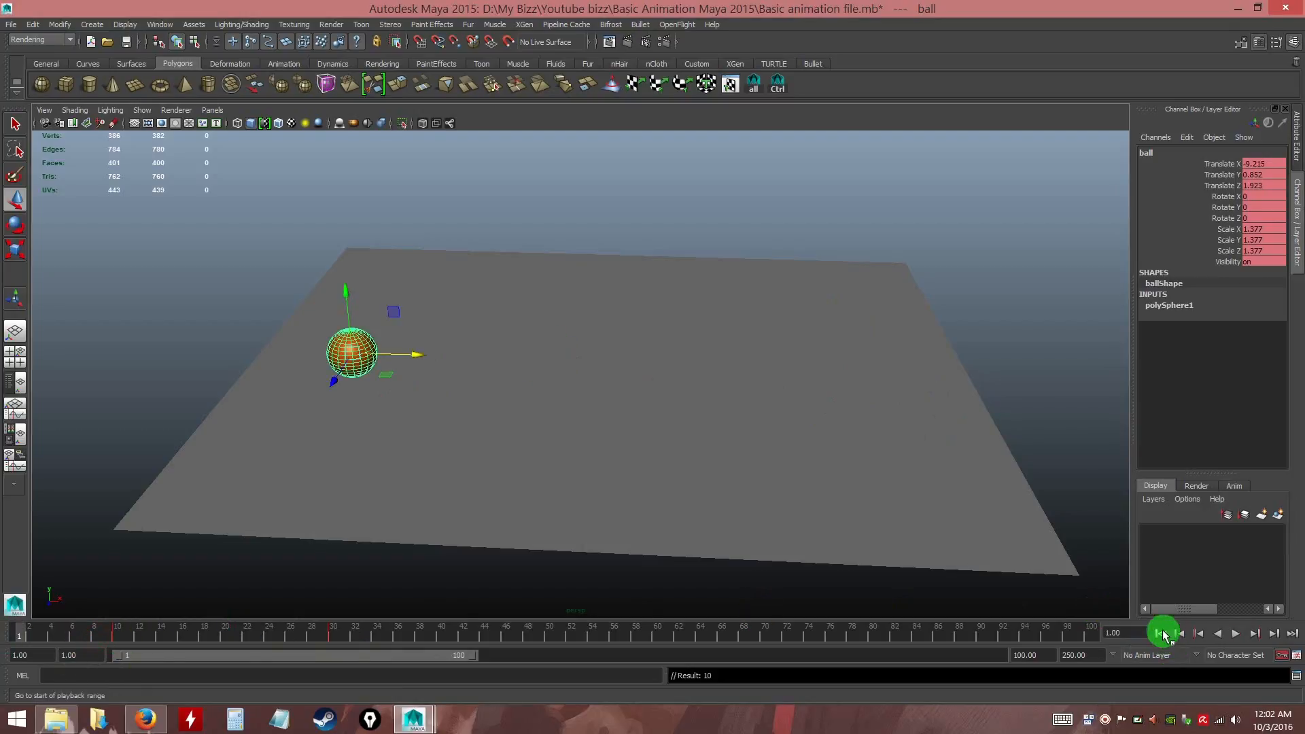
click(1237, 635)
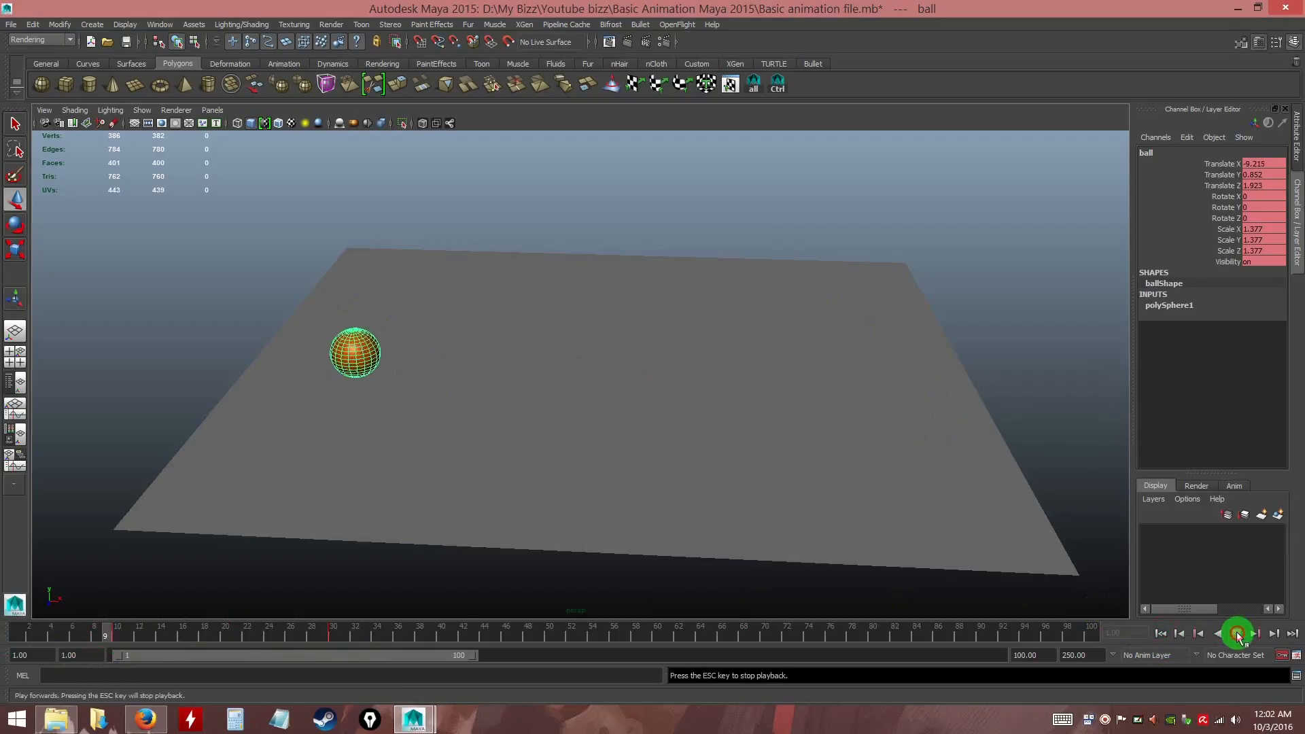
click(1238, 635)
drag(313, 632, 14, 631)
click(1134, 637)
click(1236, 634)
click(1236, 634)
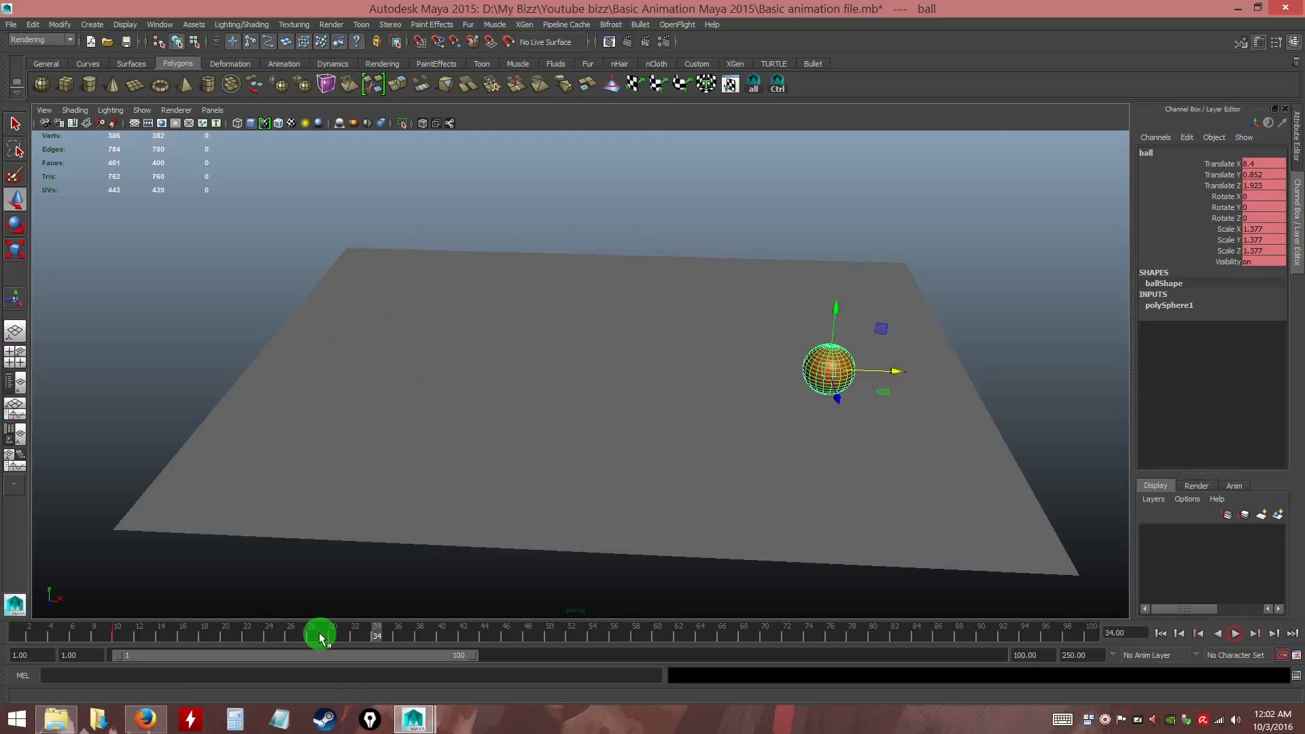
Return the time to frame 30 and move the ball back along X to 5.173 with automatic keyframing on
mouse_move(328, 636)
mouse_down()
mouse_move(134, 632)
mouse_move(335, 638)
mouse_up()
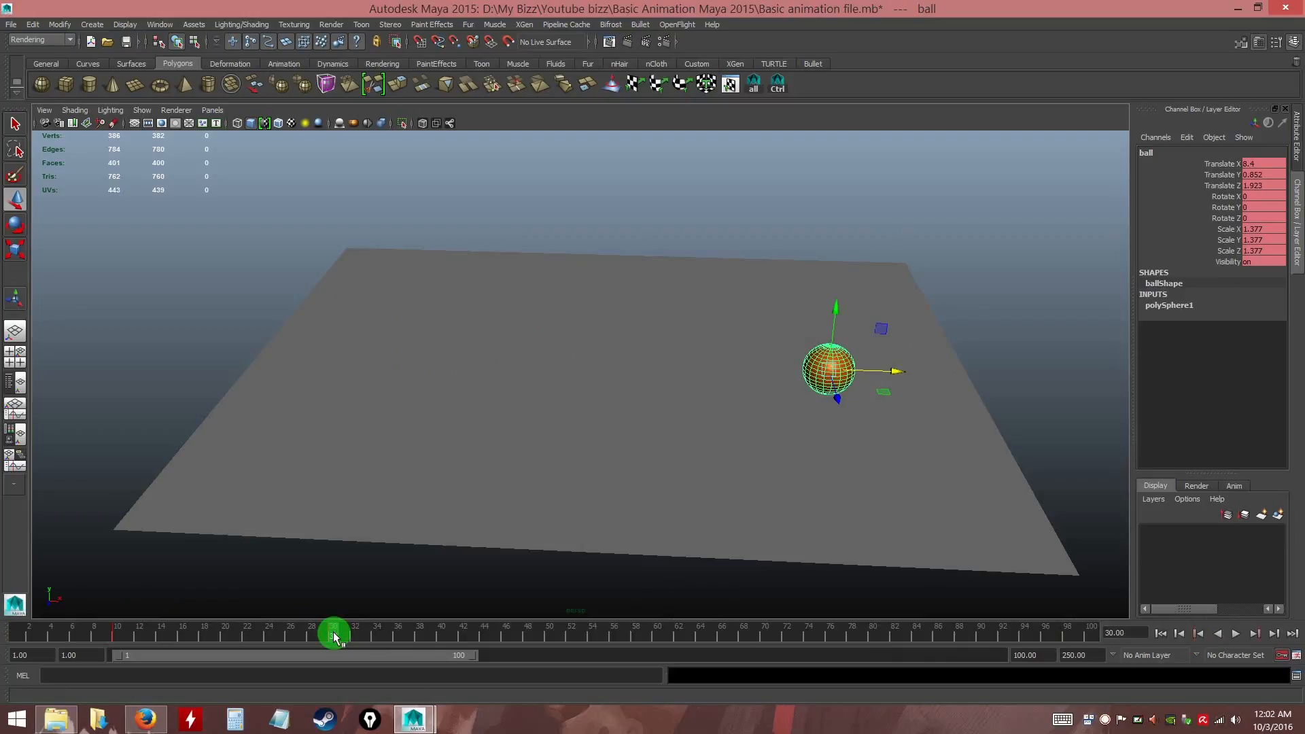
click(334, 638)
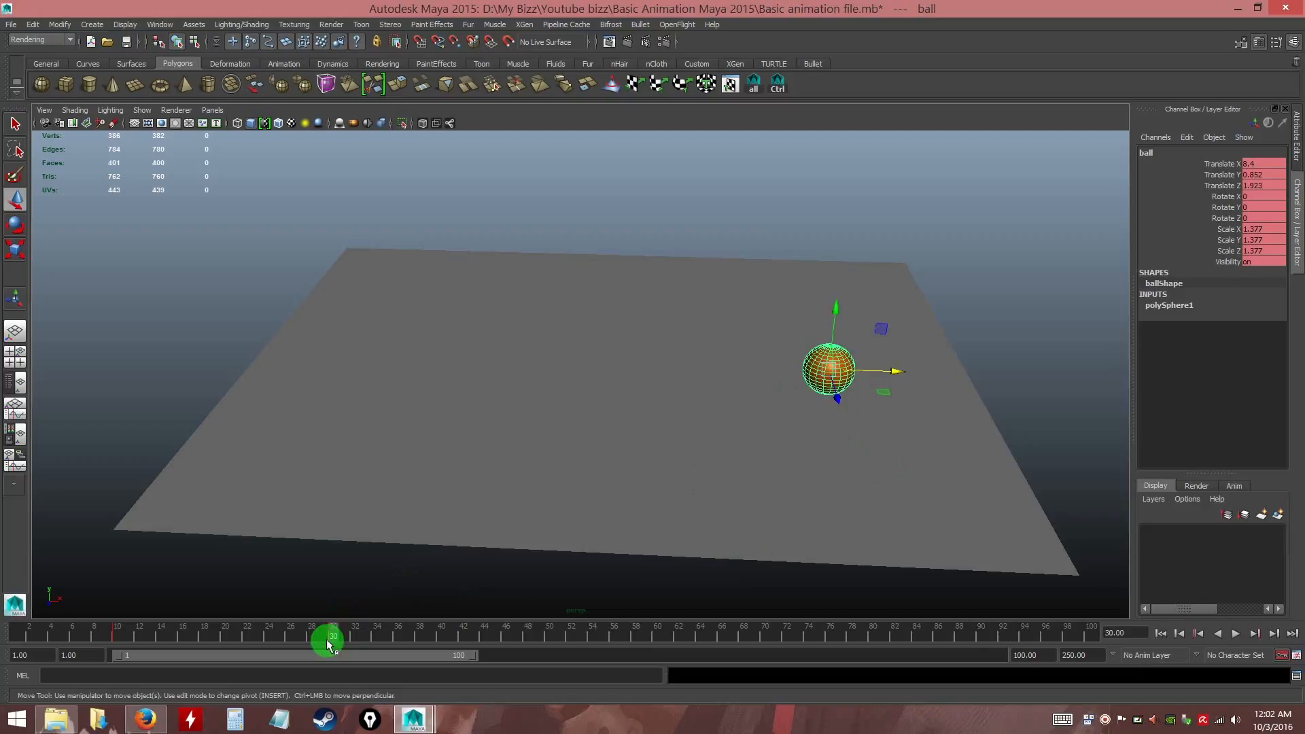
key(alt+v)
drag(333, 635, 367, 636)
click(334, 635)
mouse_move(339, 635)
mouse_down()
mouse_move(417, 637)
mouse_move(331, 635)
mouse_up()
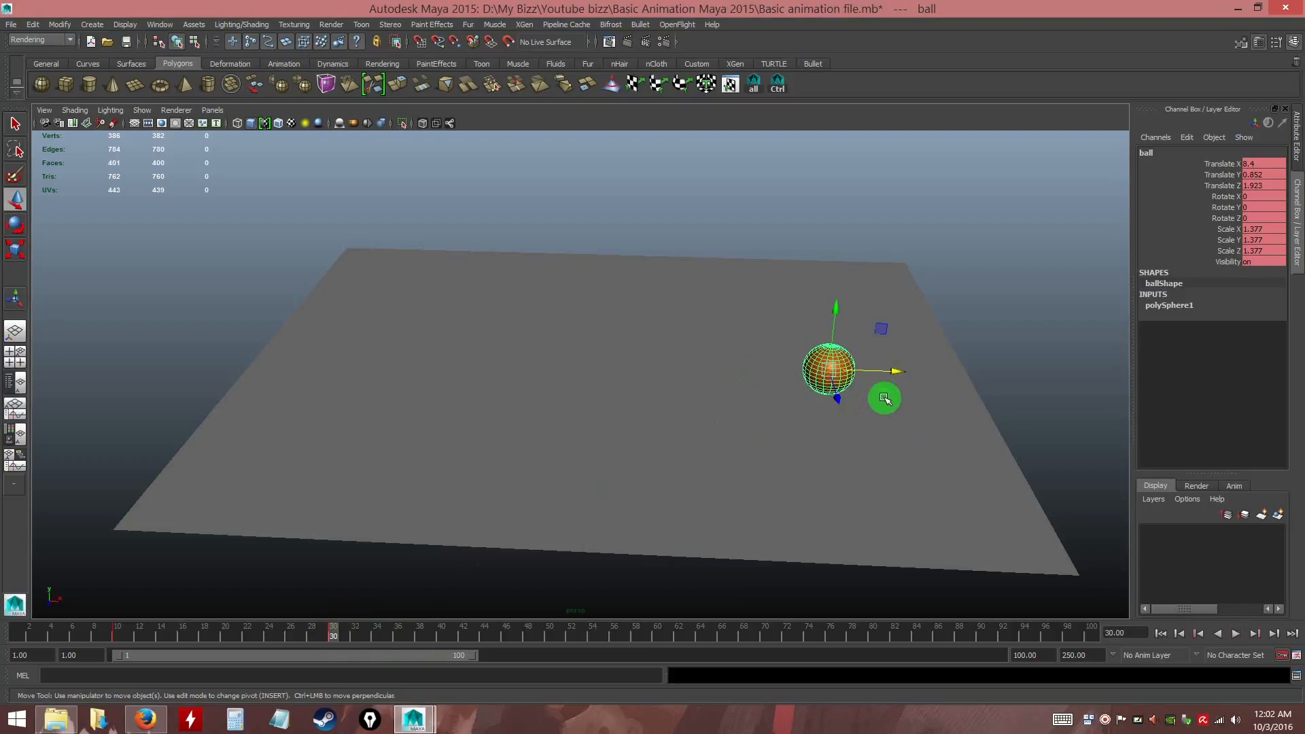
drag(893, 372, 802, 368)
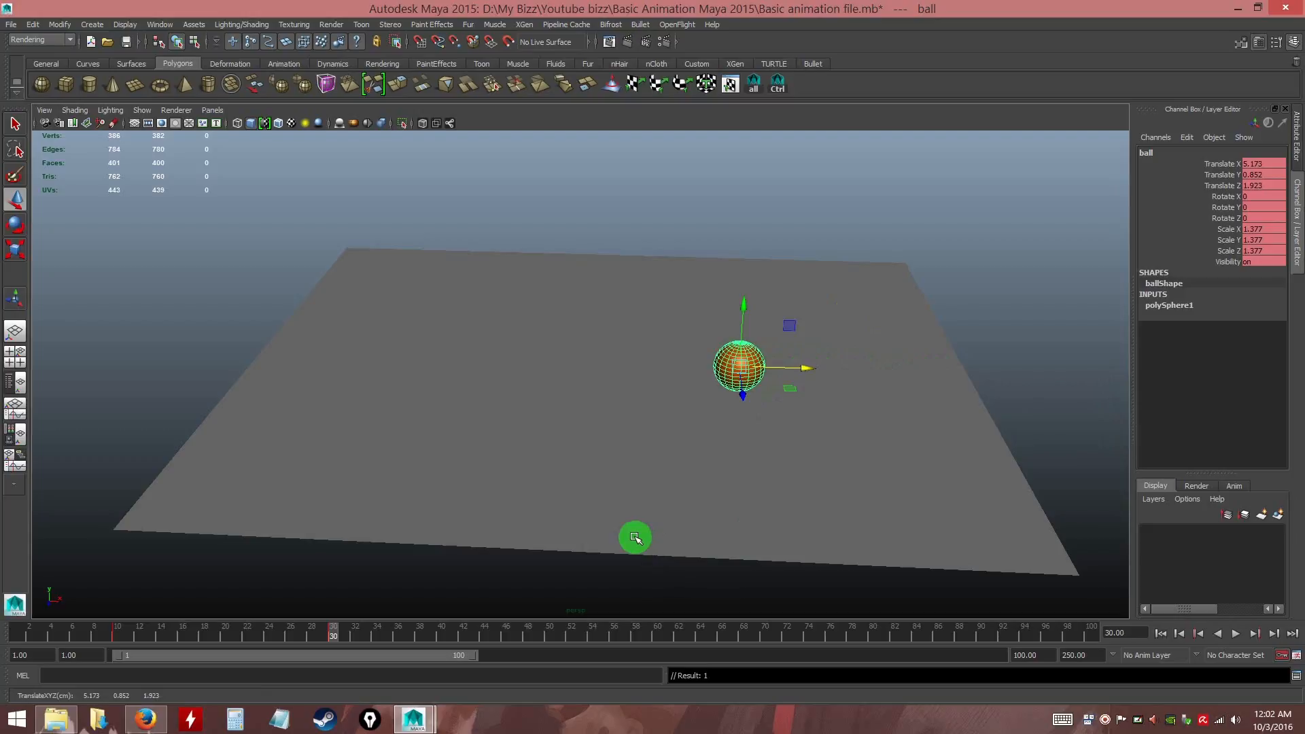
key(ctrl)
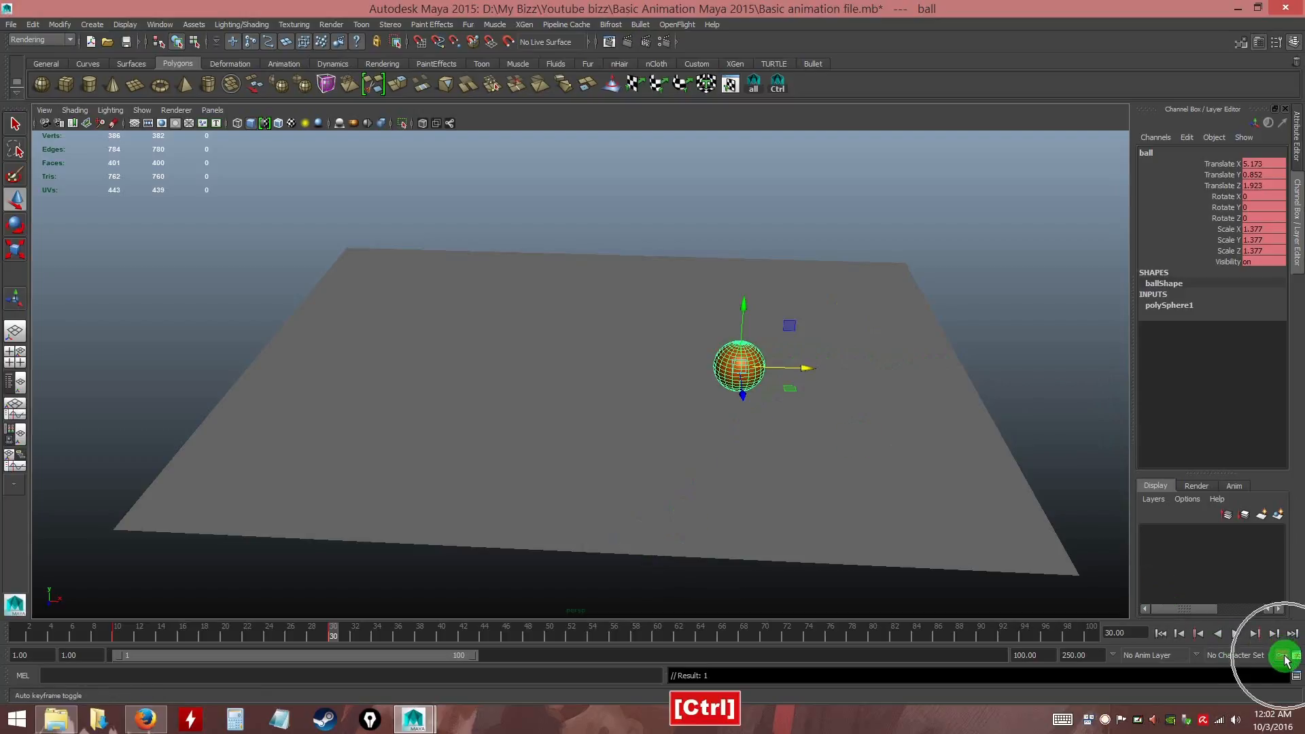
Turn off automatic keyframing and keep the current time at frame 30 with the ball selected
click(1283, 656)
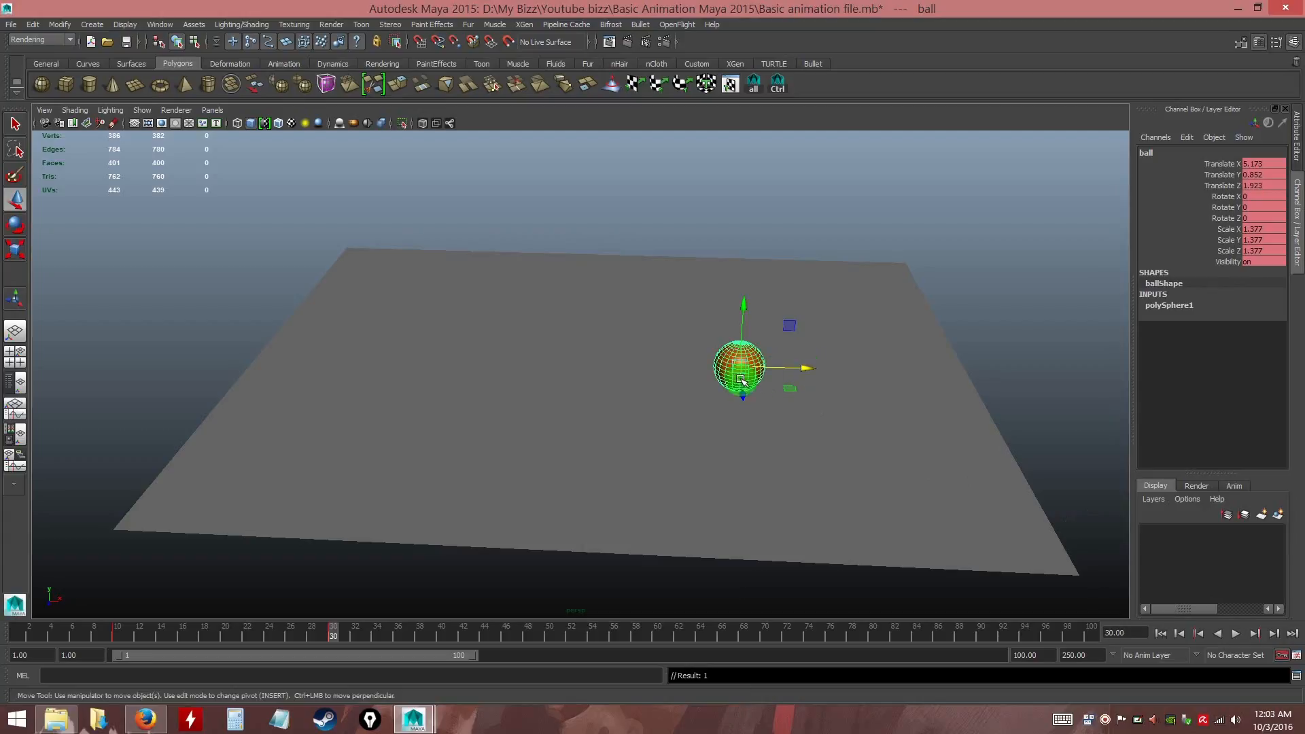
click(1282, 656)
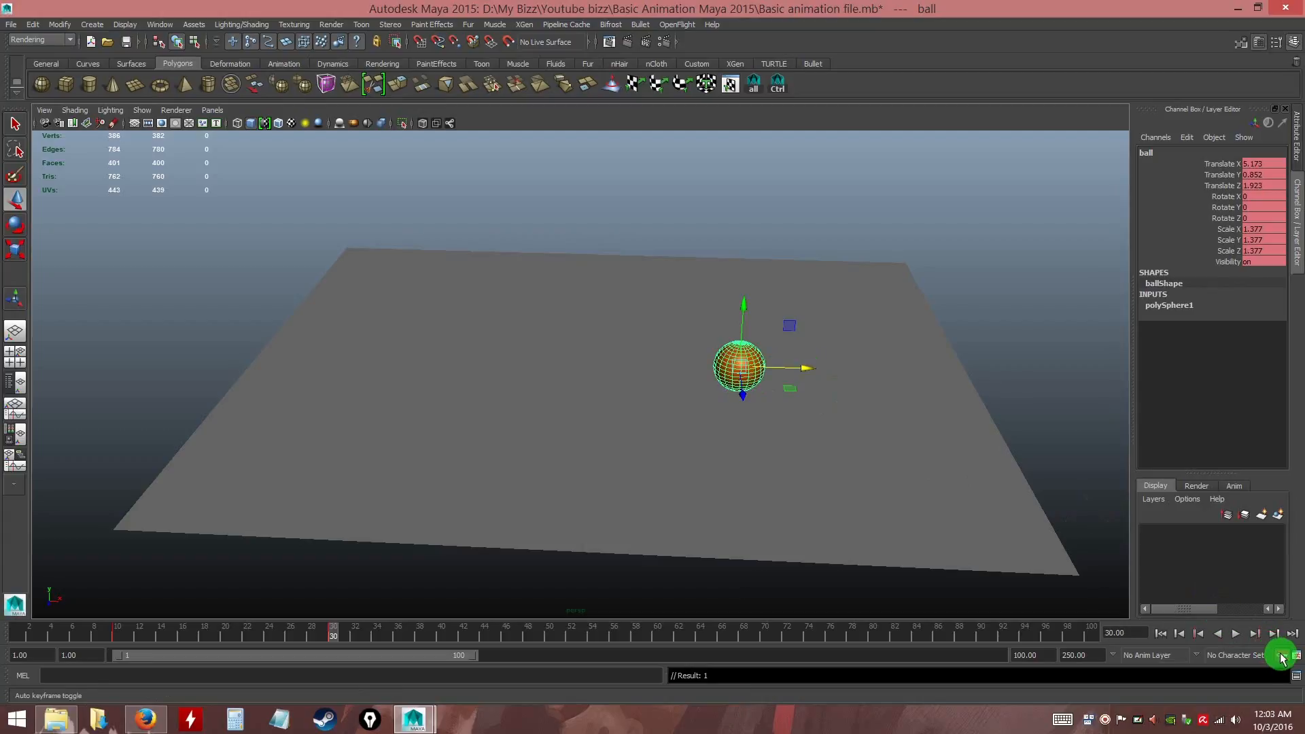
mouse_move(334, 640)
mouse_down()
mouse_move(119, 635)
mouse_move(334, 637)
mouse_up()
click(698, 363)
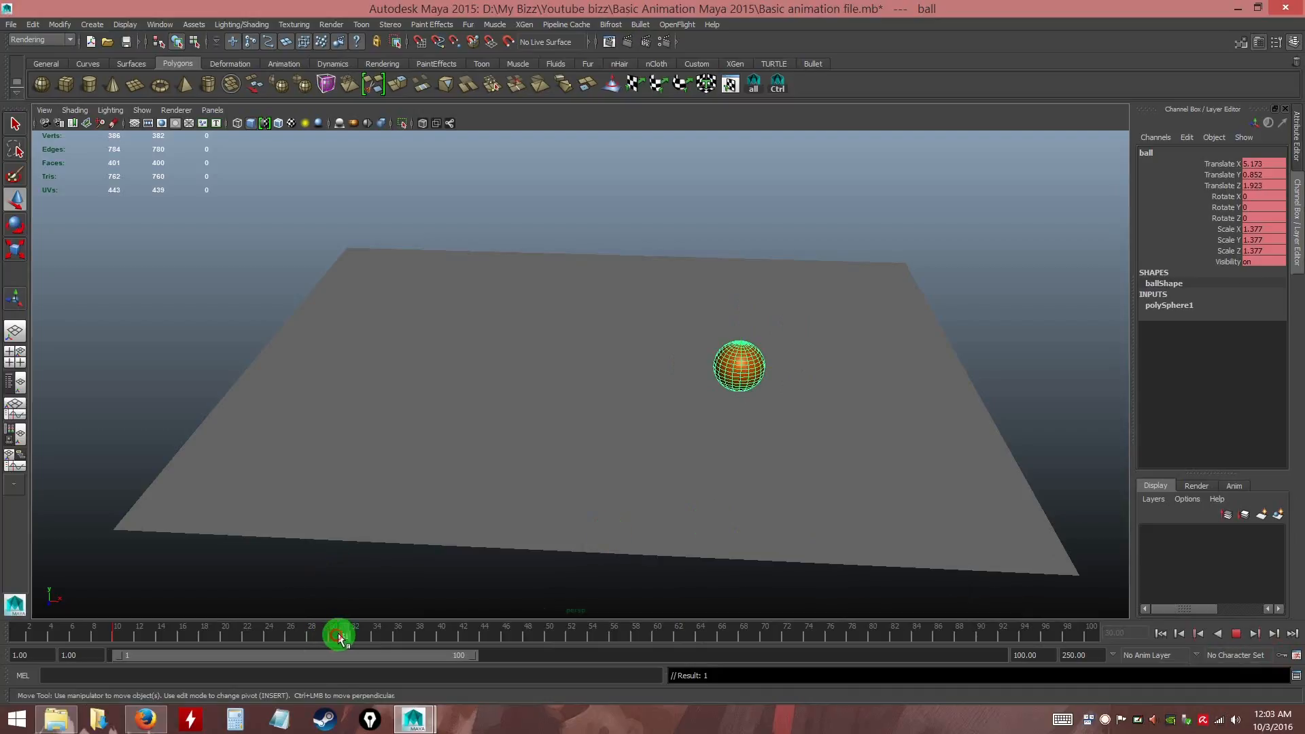
drag(333, 632, 333, 634)
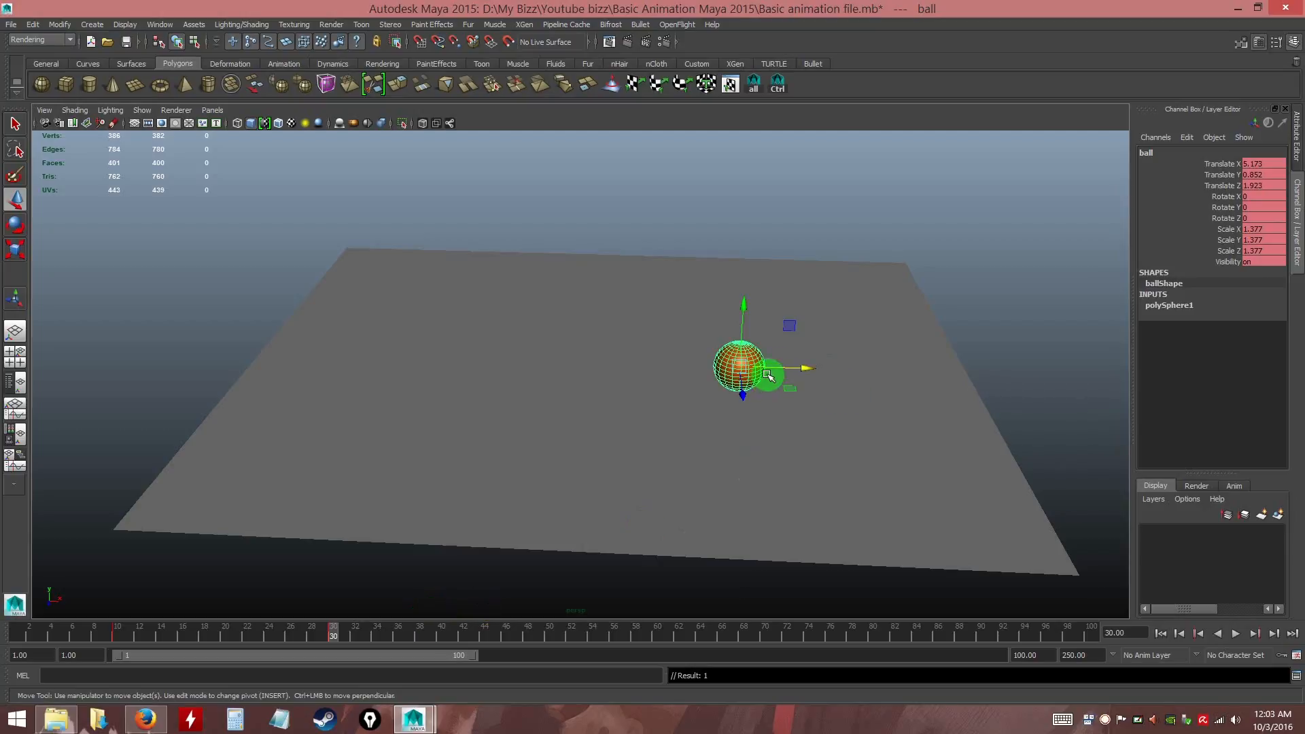
Try moving the ball along X to about 11.7 twice without setting a key, refreshing frame 30 after each move
drag(776, 369, 959, 379)
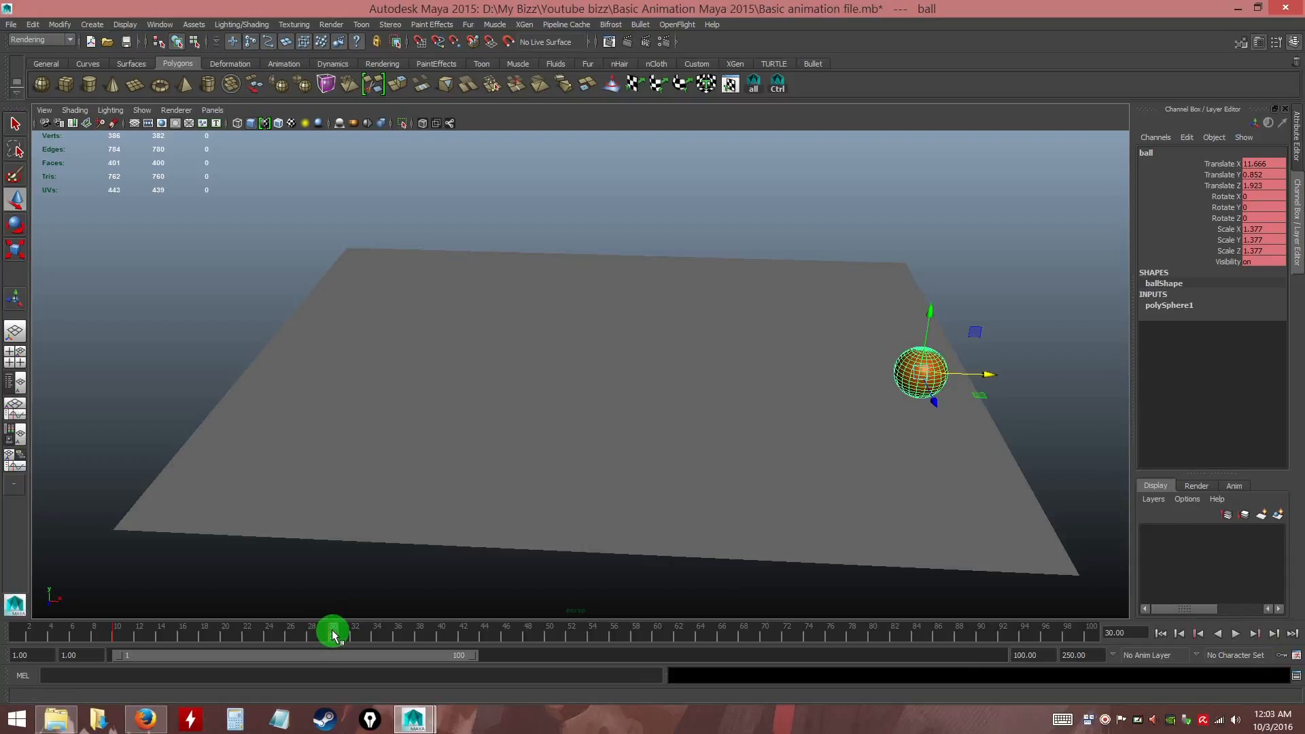
mouse_move(333, 636)
mouse_down()
mouse_move(116, 635)
mouse_move(346, 640)
mouse_move(333, 636)
mouse_up()
key(w)
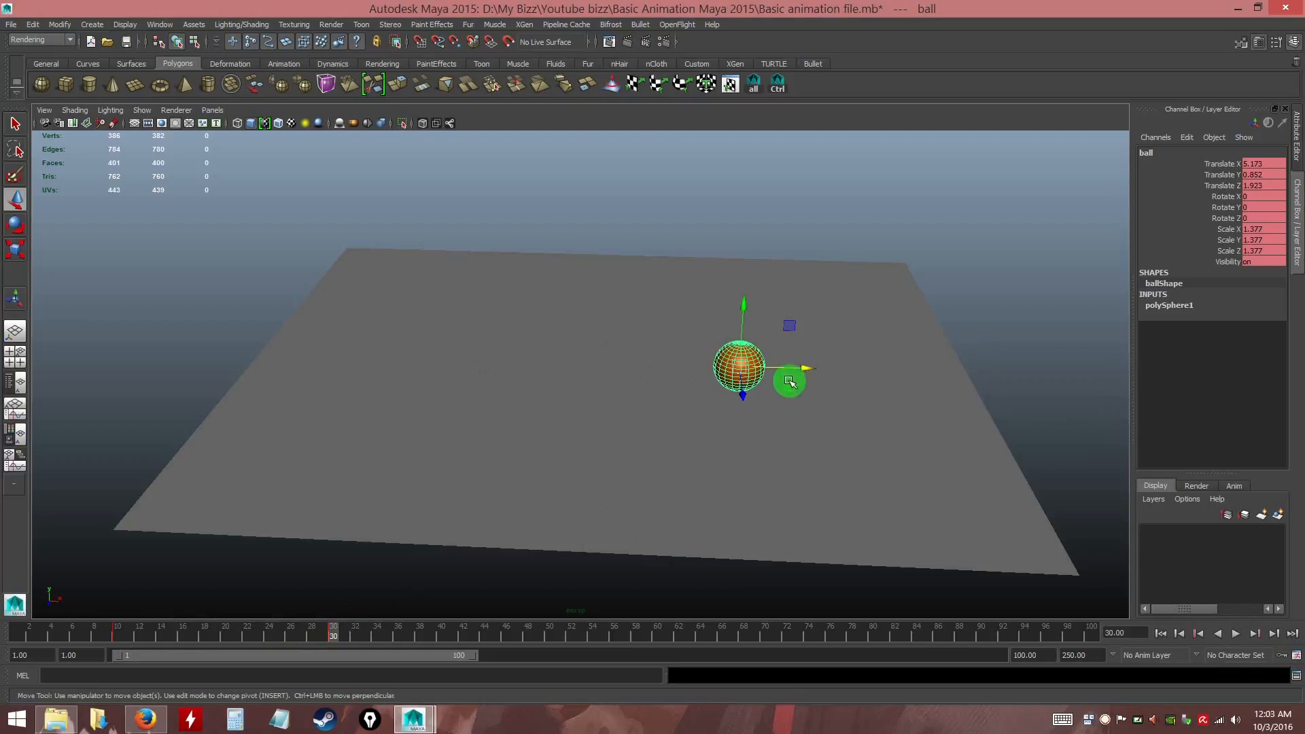
drag(792, 368, 976, 393)
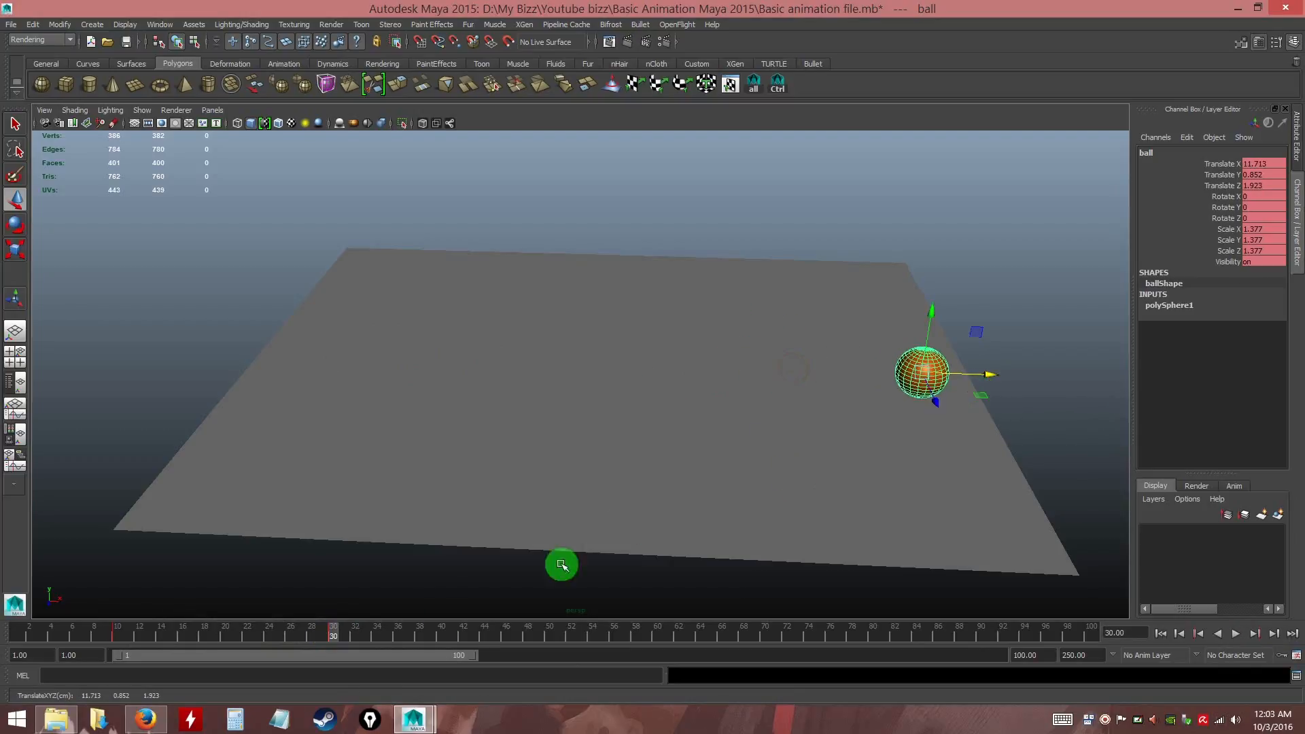
mouse_move(327, 629)
mouse_down()
mouse_move(116, 639)
mouse_move(342, 636)
mouse_up()
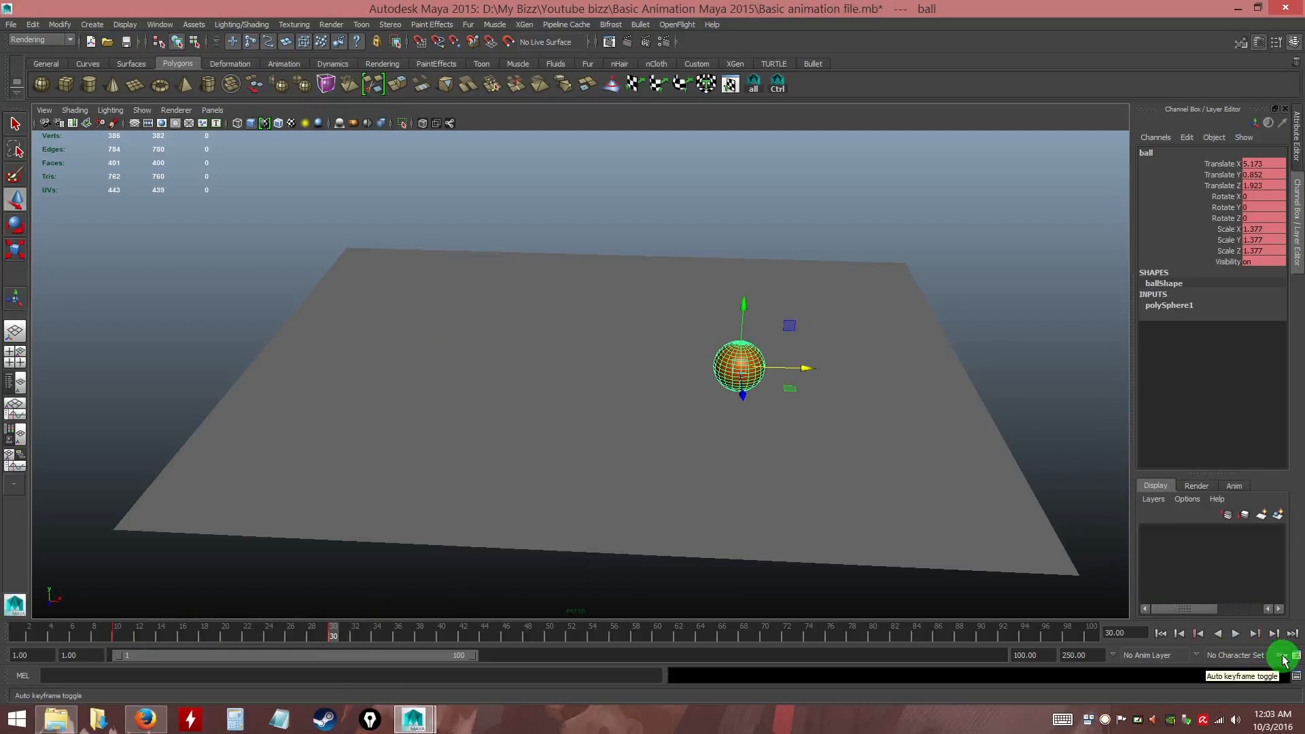
Move the ball along X to 11.183, set a keyframe at frame 30, and turn automatic keyframing back on
drag(790, 370, 958, 374)
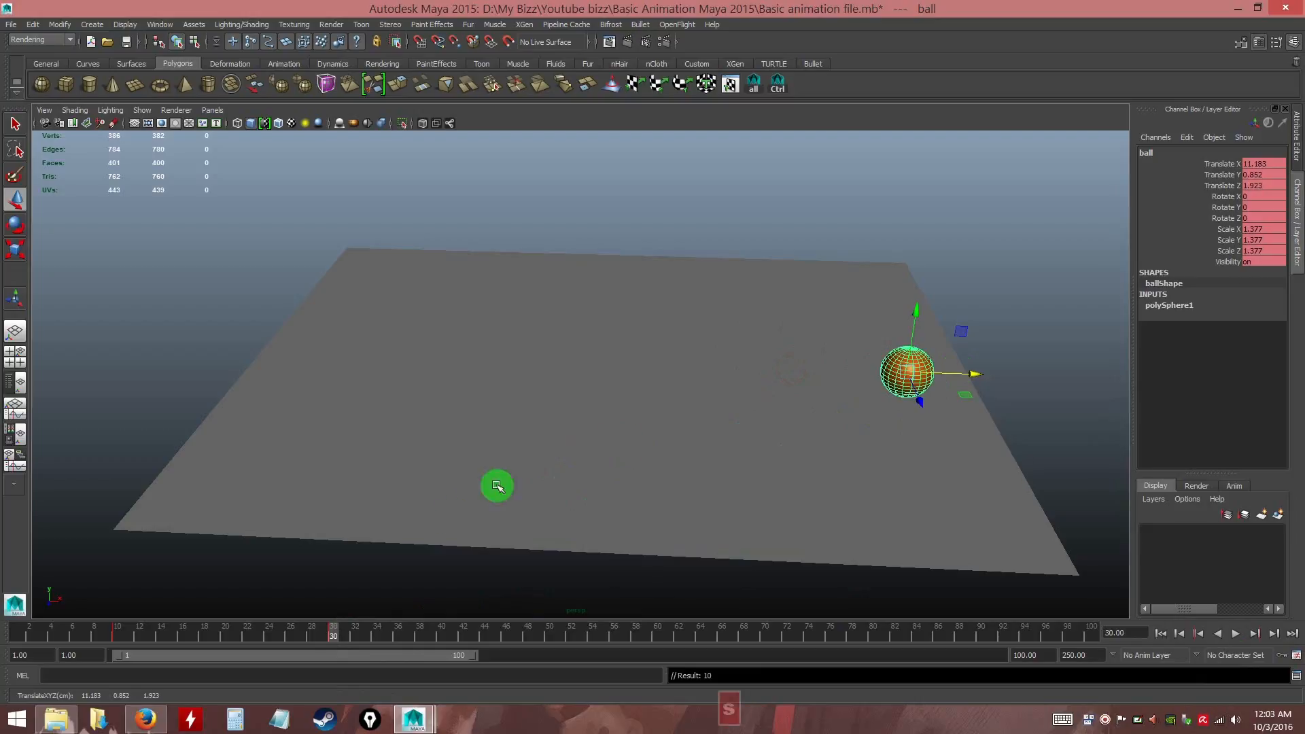
mouse_move(333, 636)
mouse_down()
mouse_move(123, 637)
mouse_move(336, 652)
mouse_up()
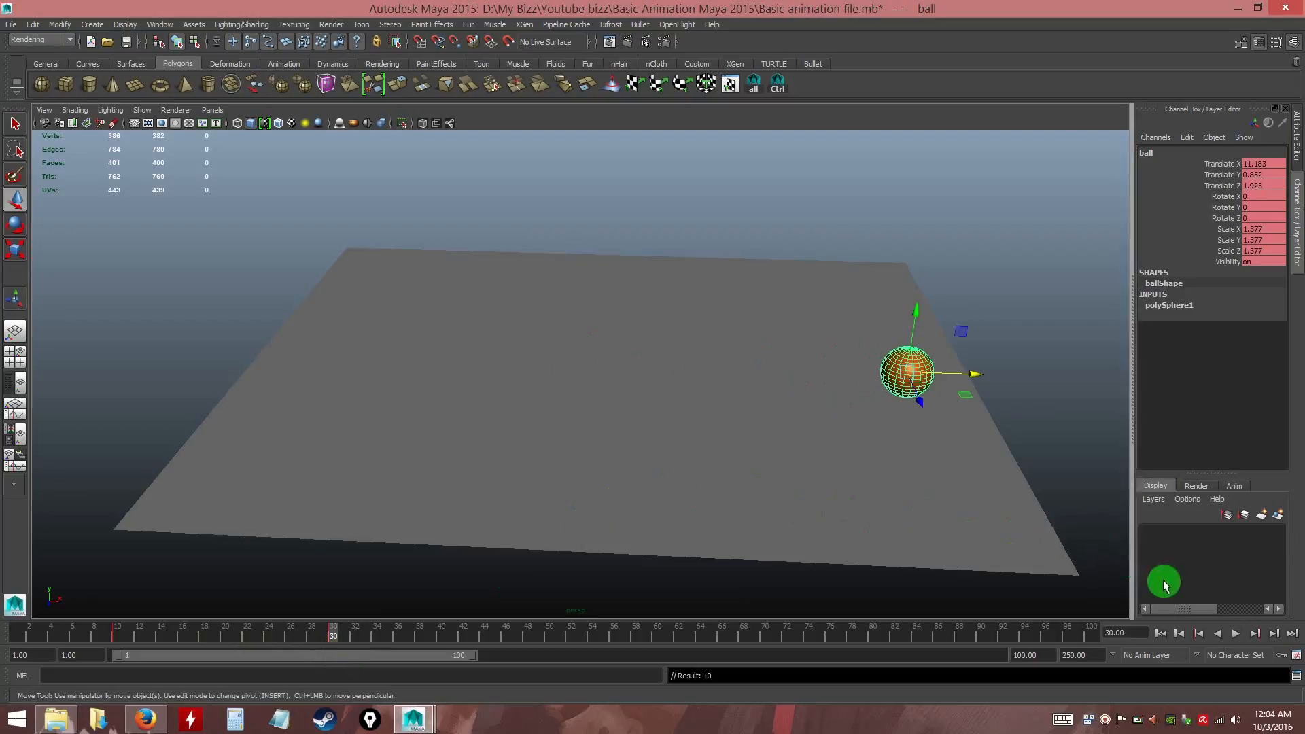
click(1286, 656)
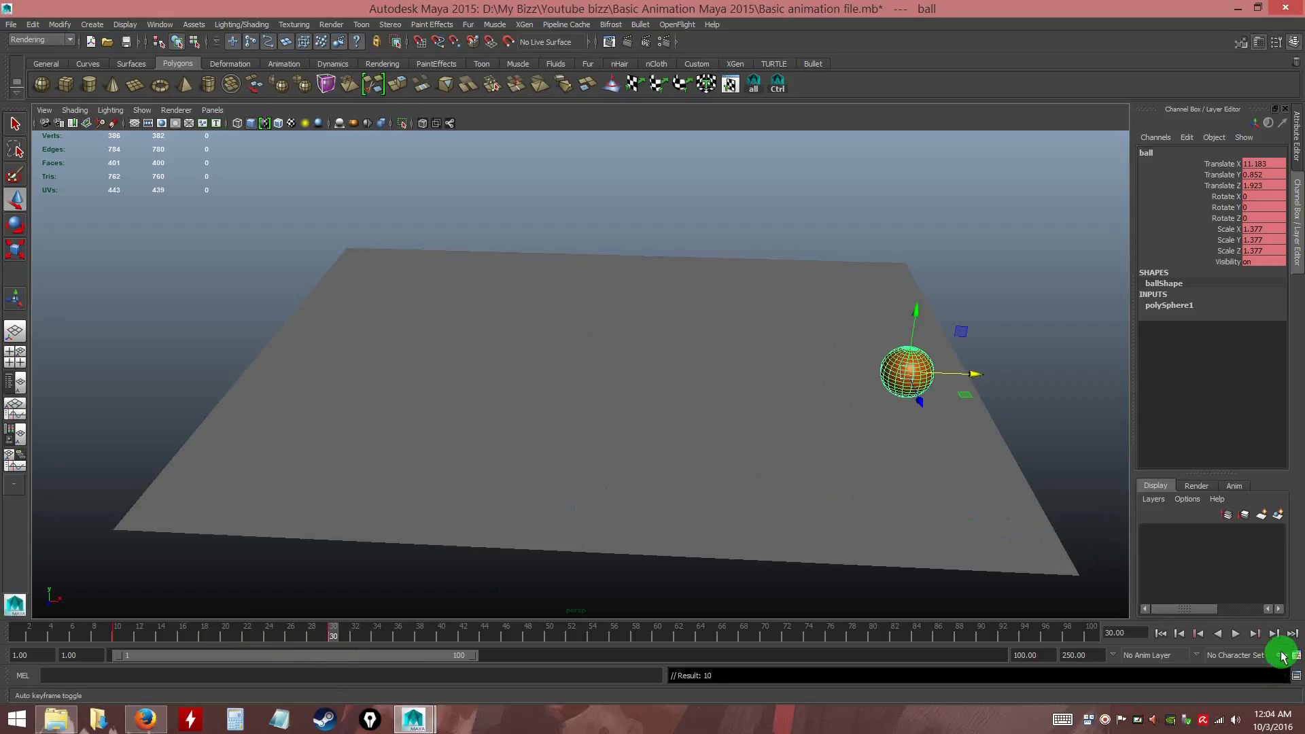
Move the ball along X to 6.441 at frame 30 with automatic keyframing on, and refresh that frame
key(ctrl)
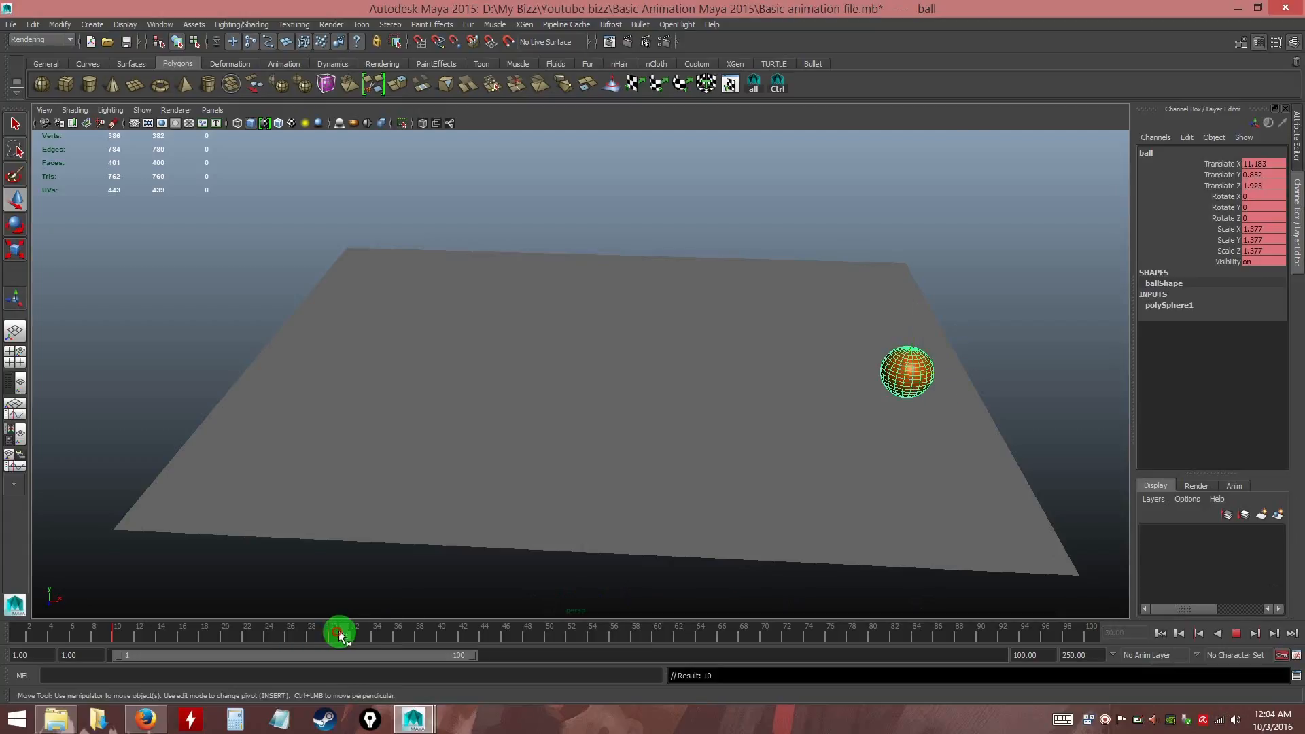
drag(965, 374, 832, 373)
drag(427, 618, 336, 637)
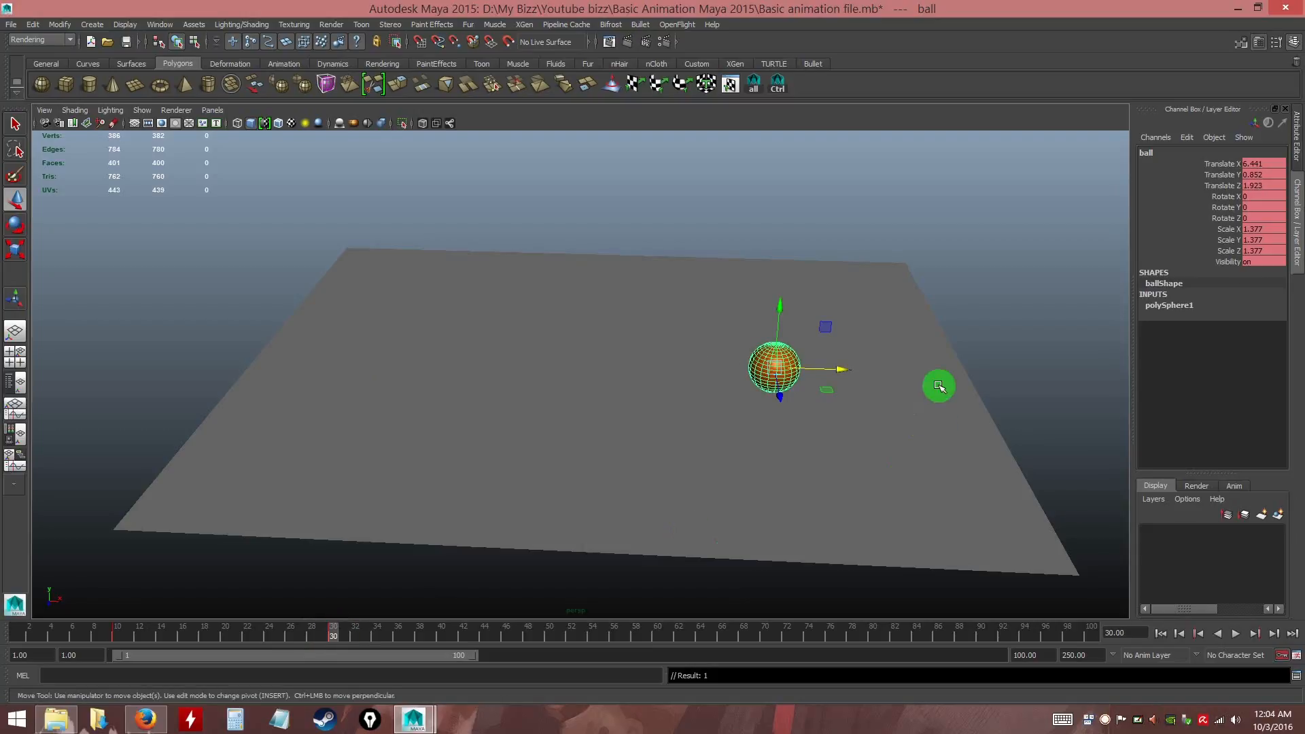
Move the current time to frame 19 and raise the ball along Y to 4.405, keeping automatic keyframing on
drag(331, 636, 214, 635)
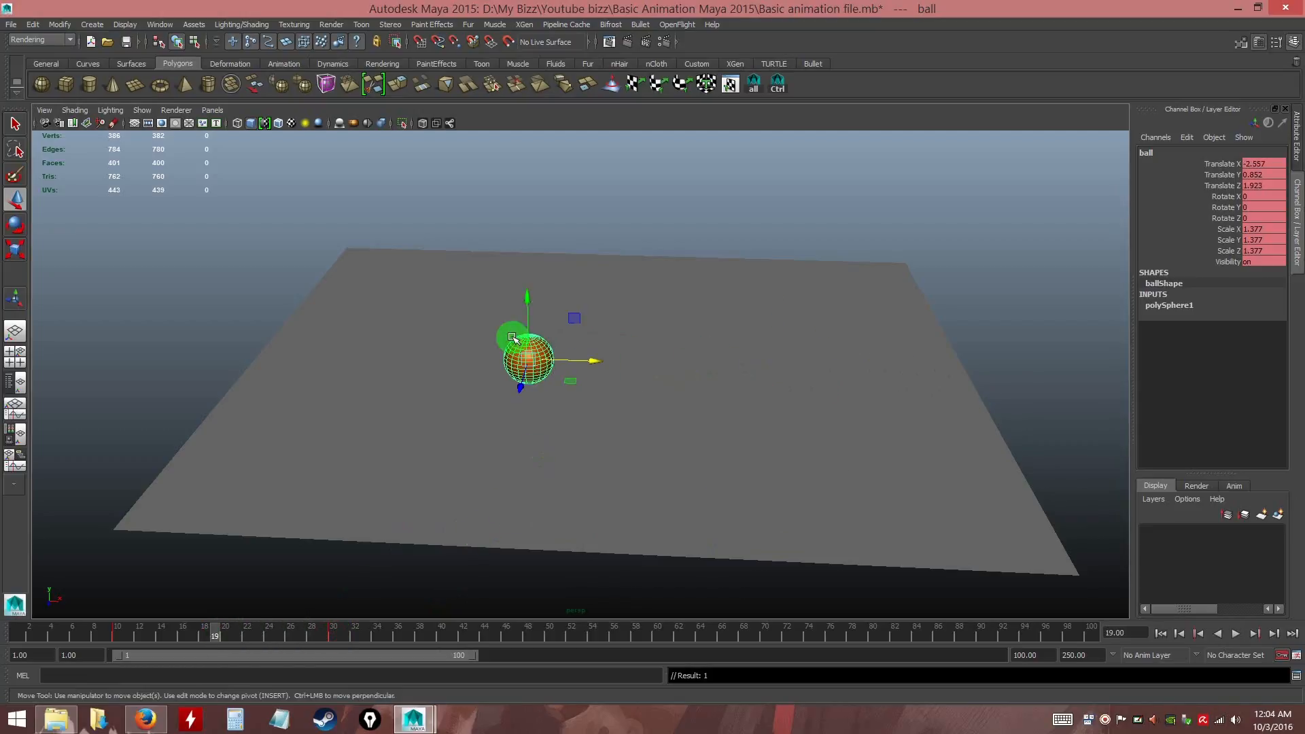
drag(528, 303, 527, 207)
key(ctrl)
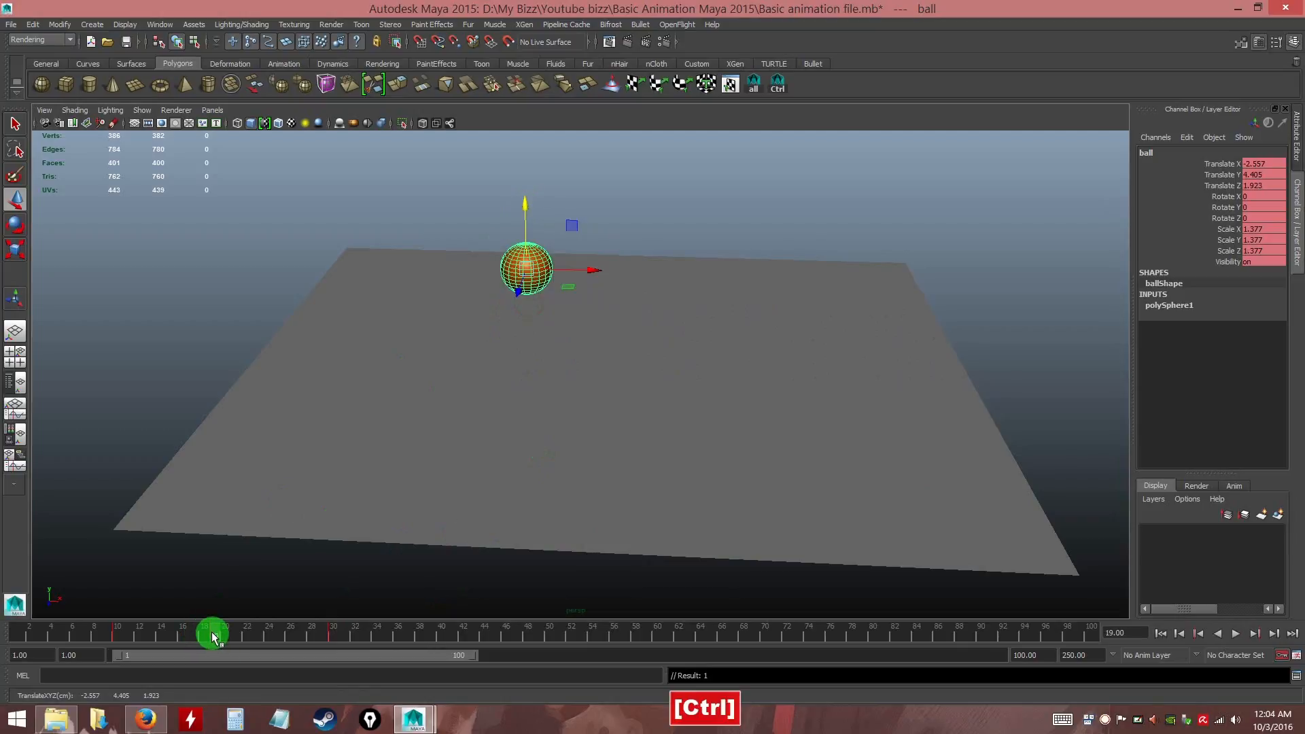
key(ctrl)
key(ctrl)
key(ctrl)
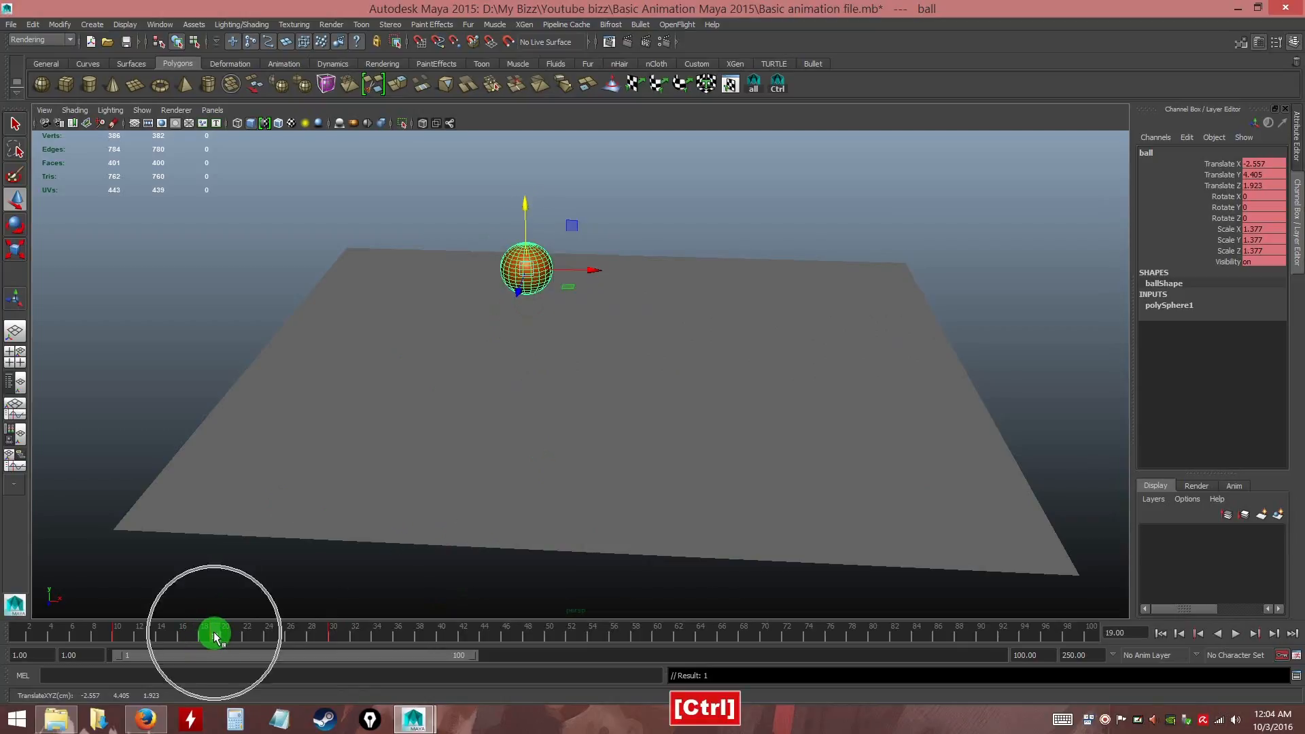
click(1282, 656)
click(221, 637)
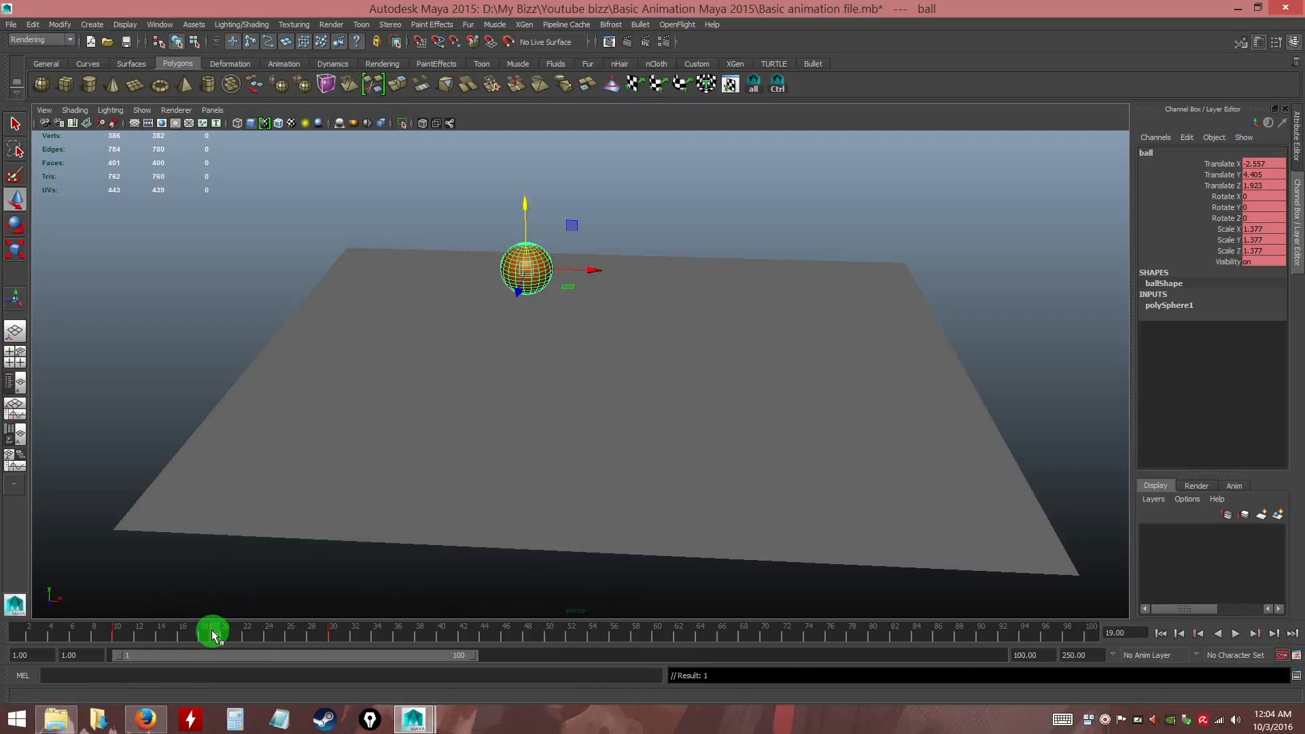
Raise the ball along Y to 5.206 at frame 19 and move the current time to frame 22
drag(525, 206, 515, 204)
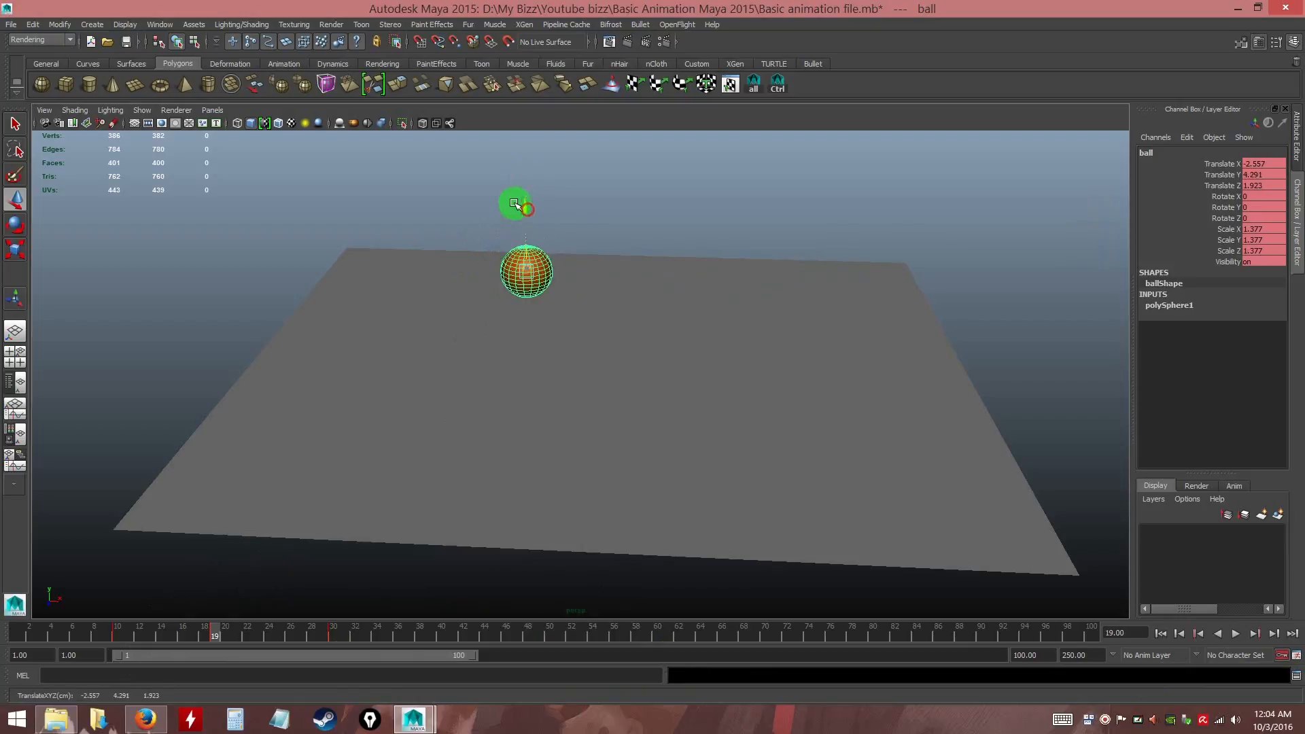
mouse_move(215, 643)
mouse_down()
mouse_move(165, 638)
mouse_move(320, 649)
mouse_move(141, 650)
mouse_move(331, 647)
mouse_move(210, 638)
mouse_up()
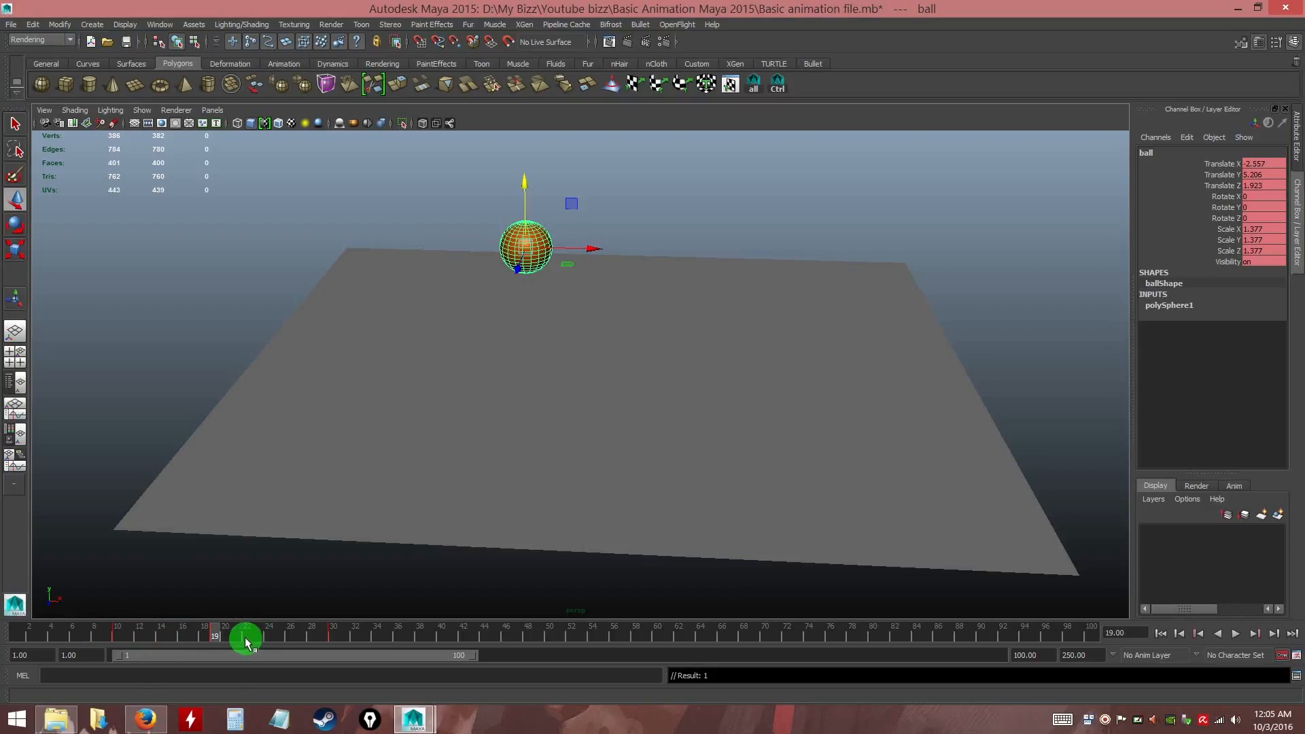
mouse_move(243, 637)
mouse_down()
mouse_move(257, 635)
mouse_move(231, 635)
mouse_move(246, 636)
mouse_up()
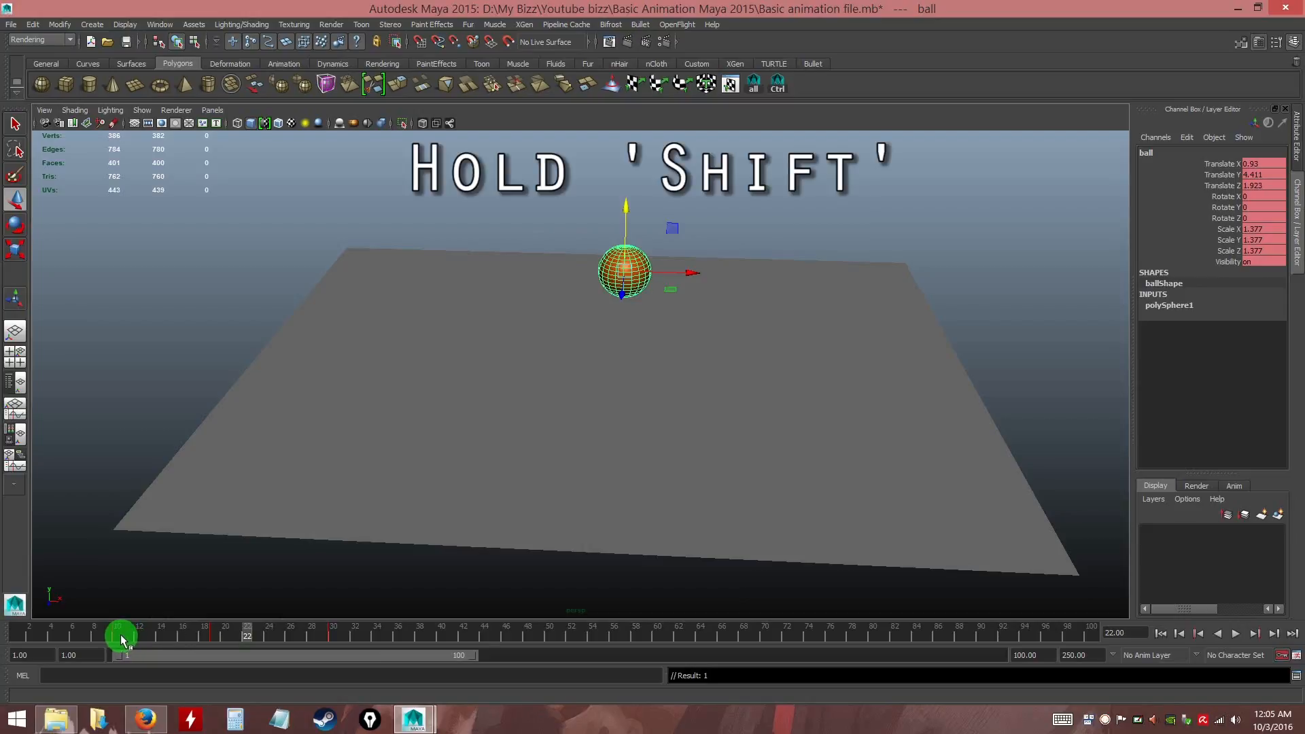
Select only the ball's keyframe at frame 10 in the timeline, clear that selection, and move the current time to frame 36
key(shift)
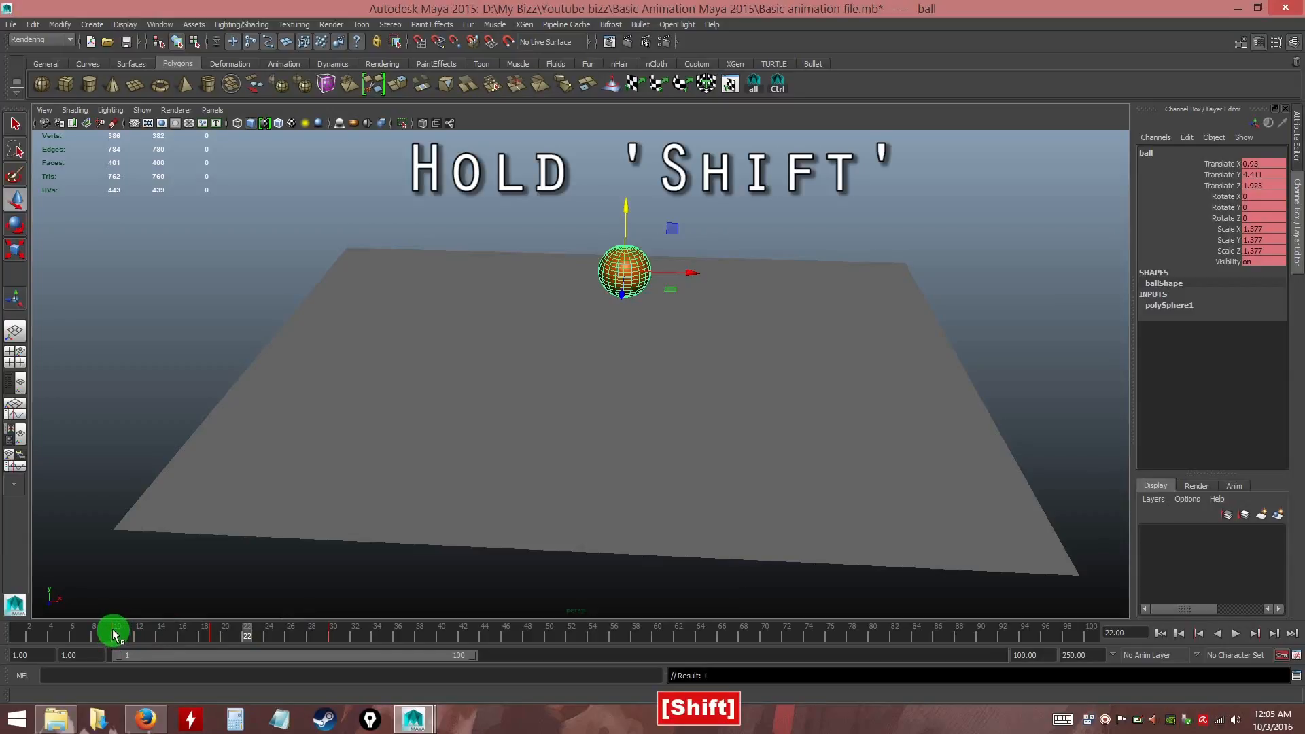
shift+click(113, 633)
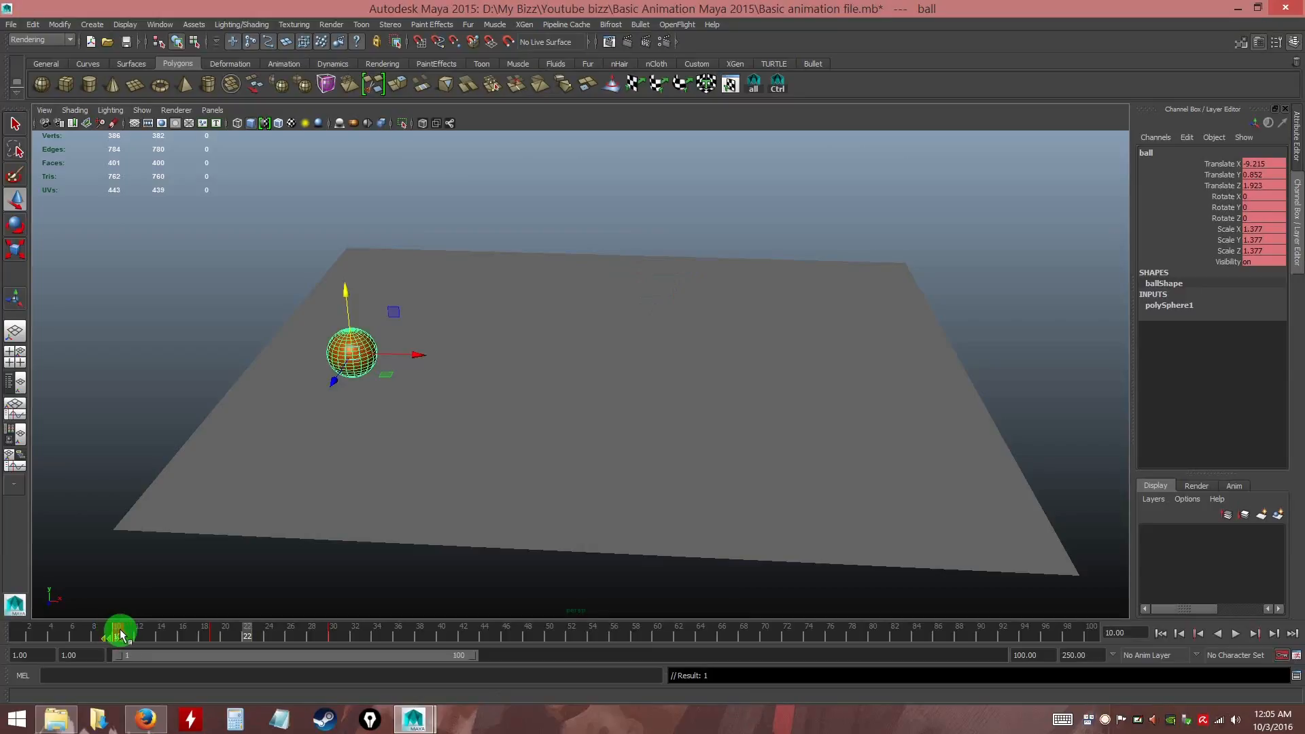
key(ctrl)
drag(119, 632, 140, 633)
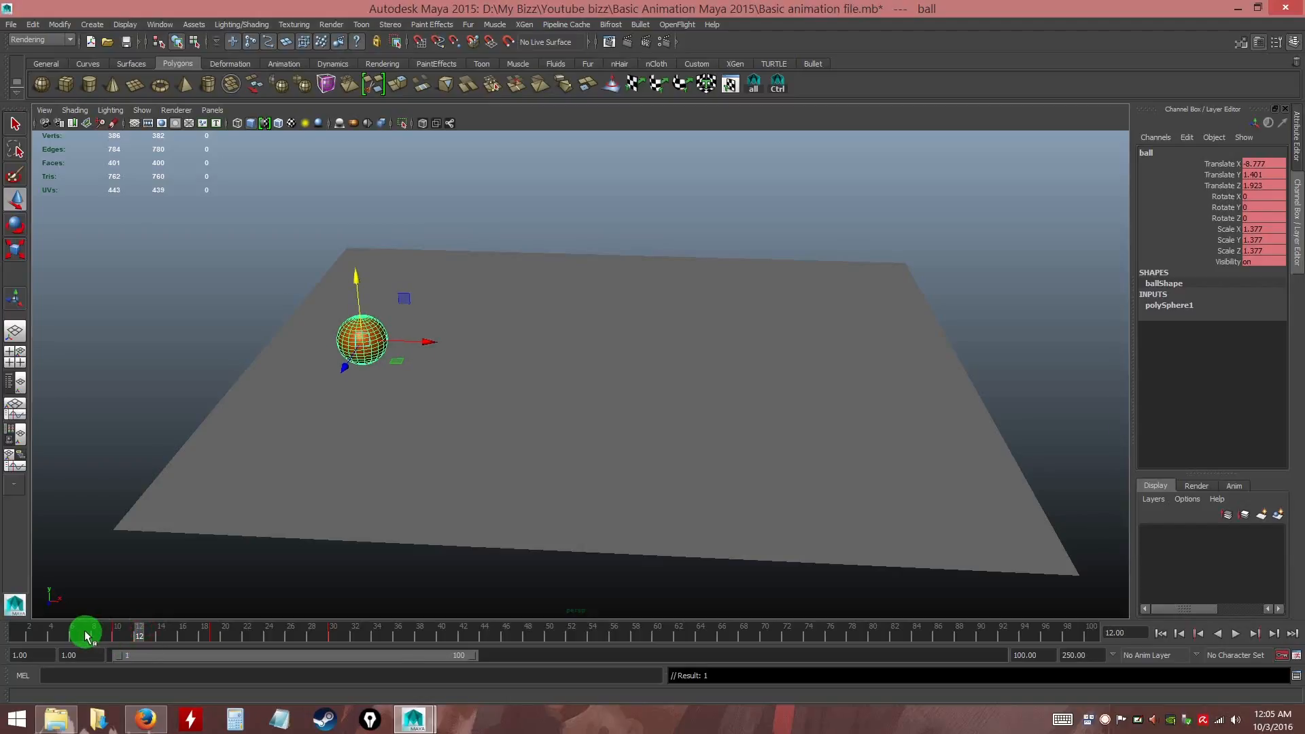
click(189, 634)
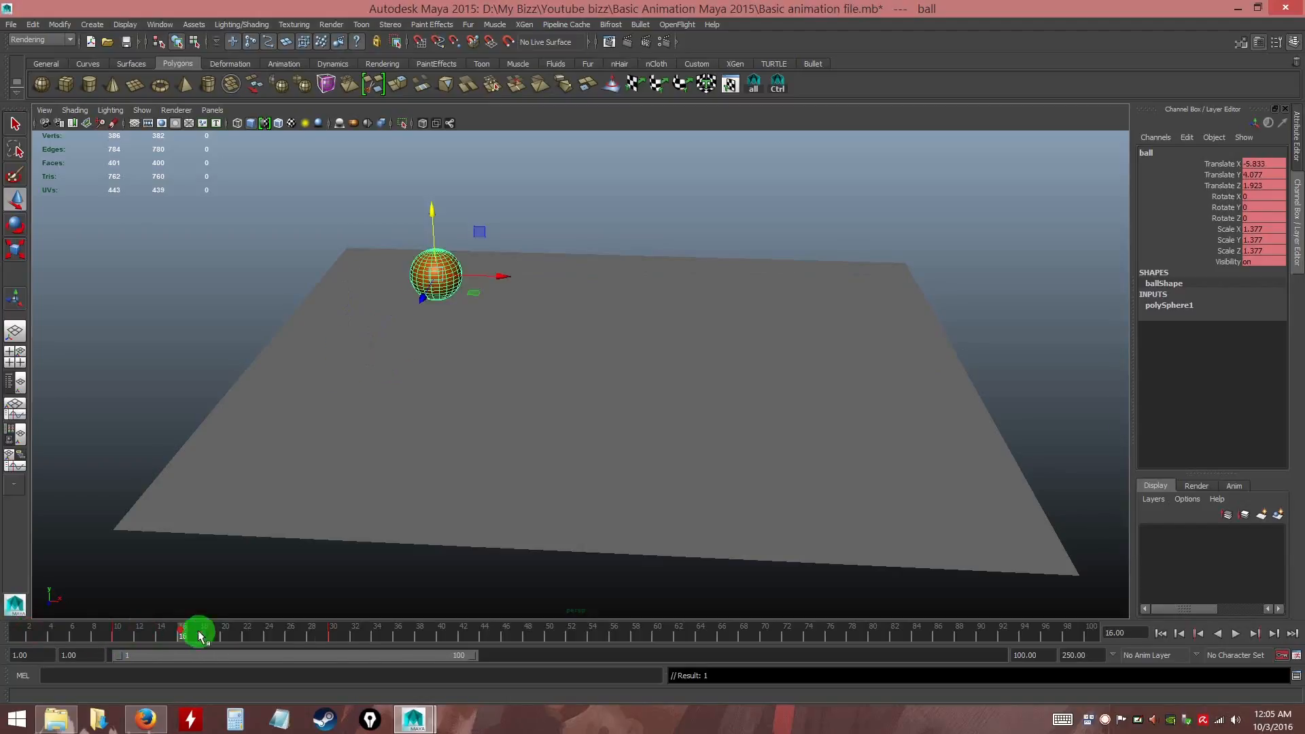
click(399, 634)
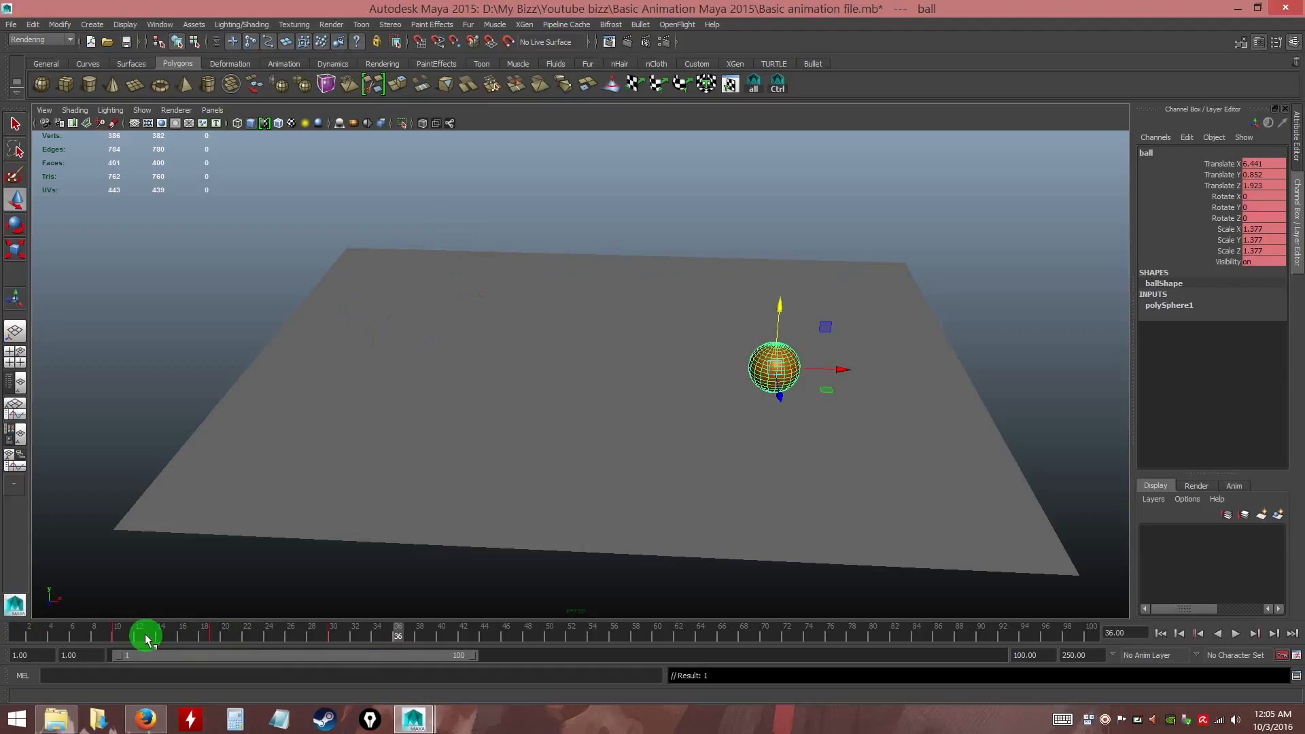
Select the keyframe around frame 10 twice, clearing it each time, and leave the current time at frame 14
shift+click(125, 634)
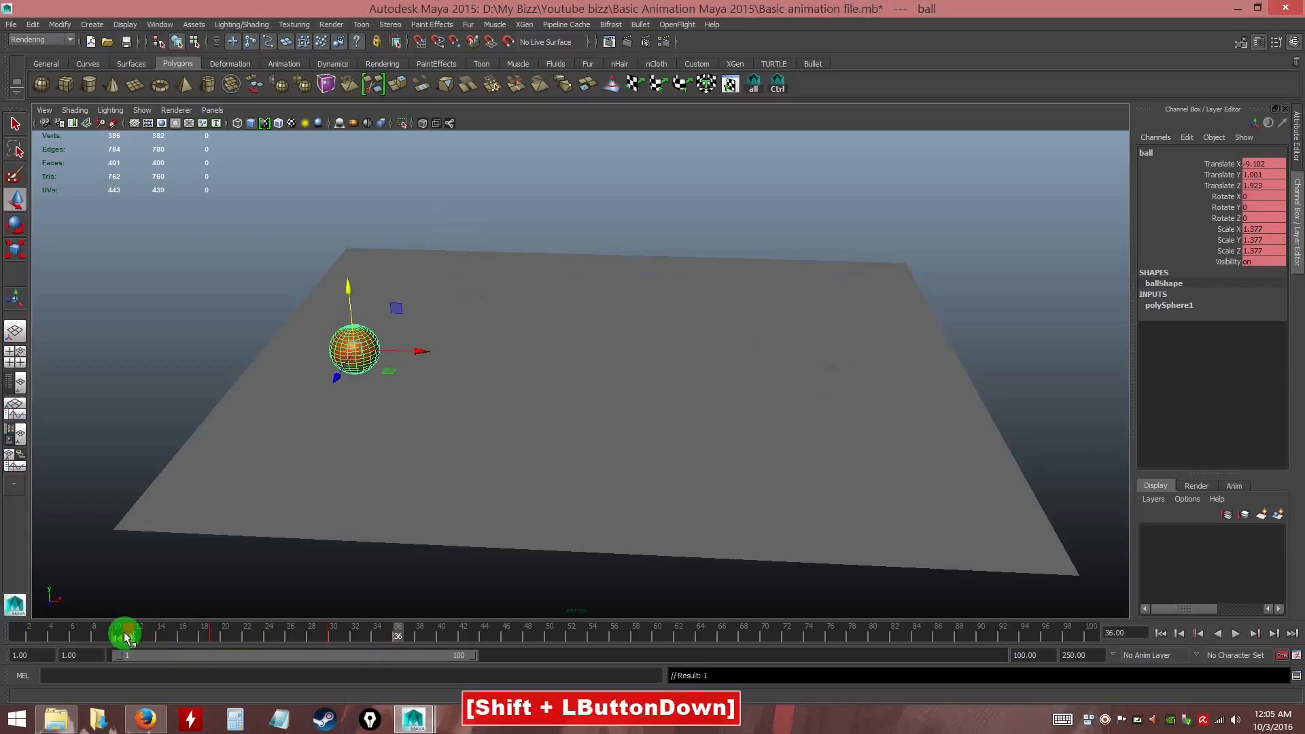
shift+drag(124, 635, 116, 636)
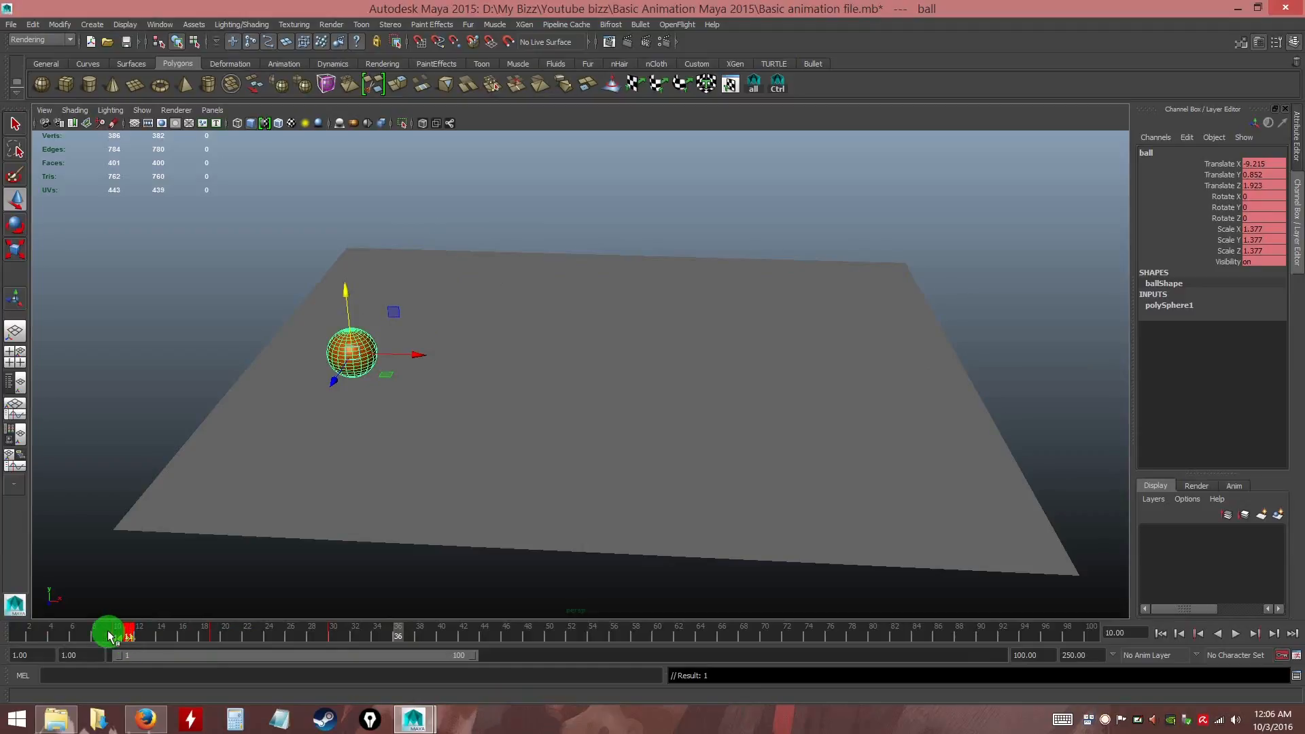
click(184, 635)
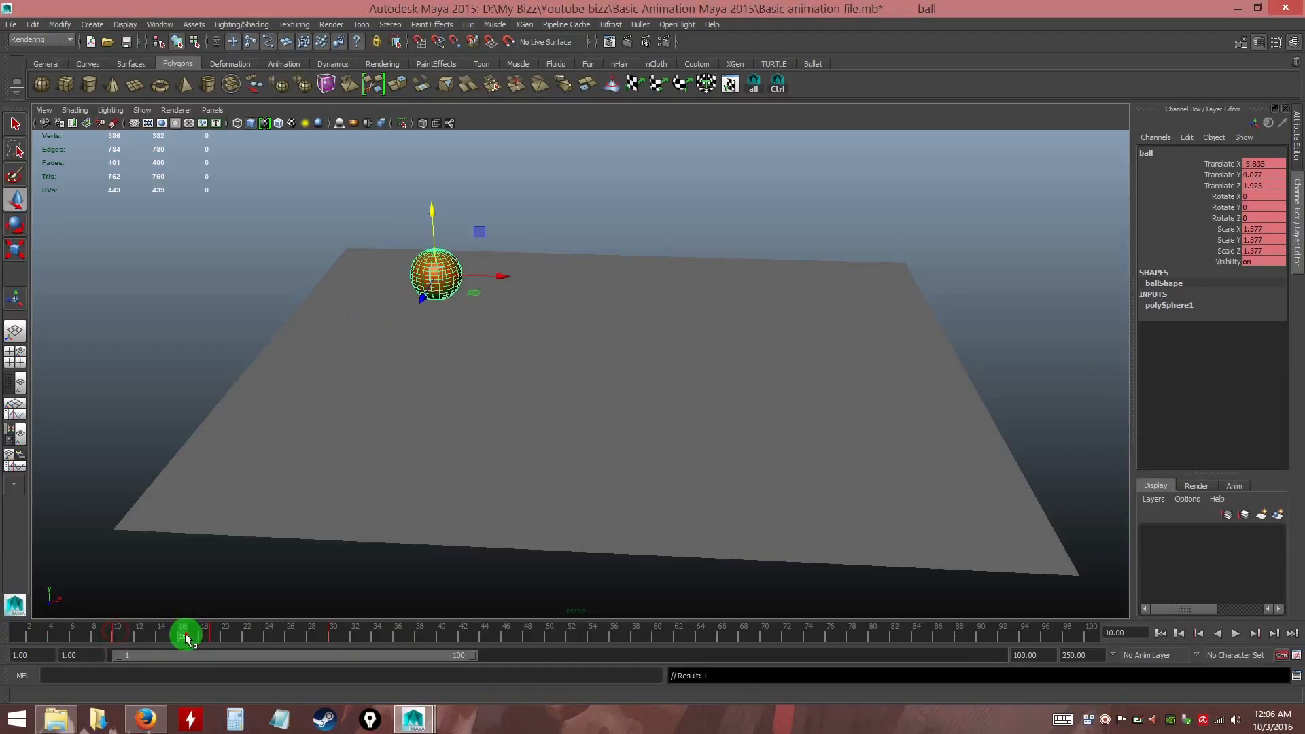
shift+click(119, 635)
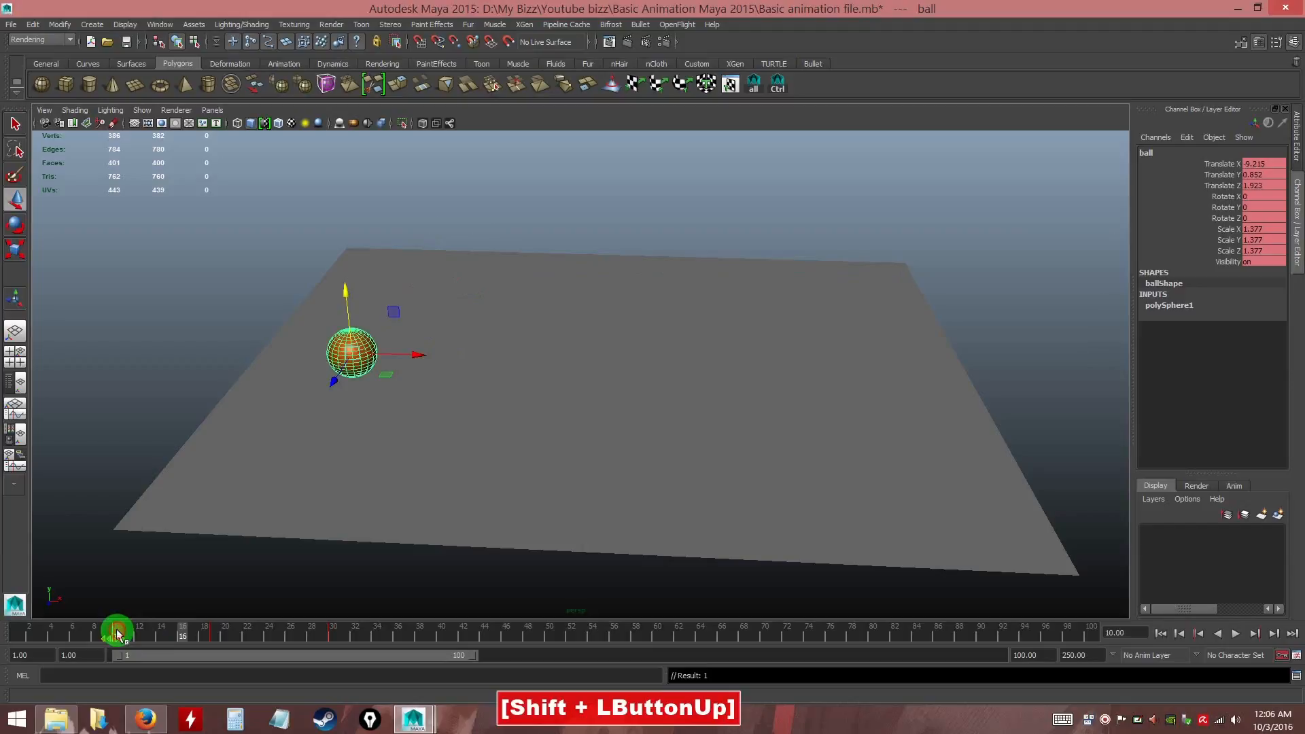
click(162, 637)
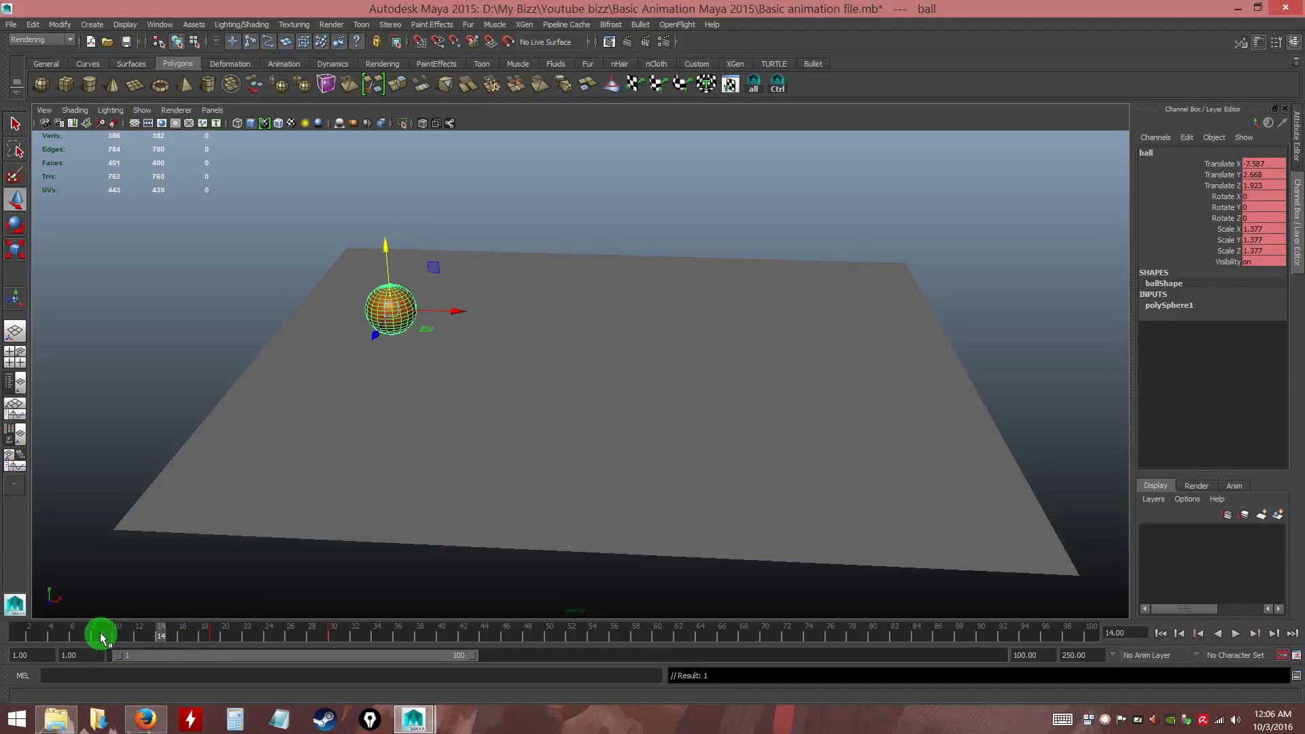
Select a short range of frames surrounding the key at frame 10 twice, clearing each range and ending at frame 16
shift+drag(107, 635, 126, 636)
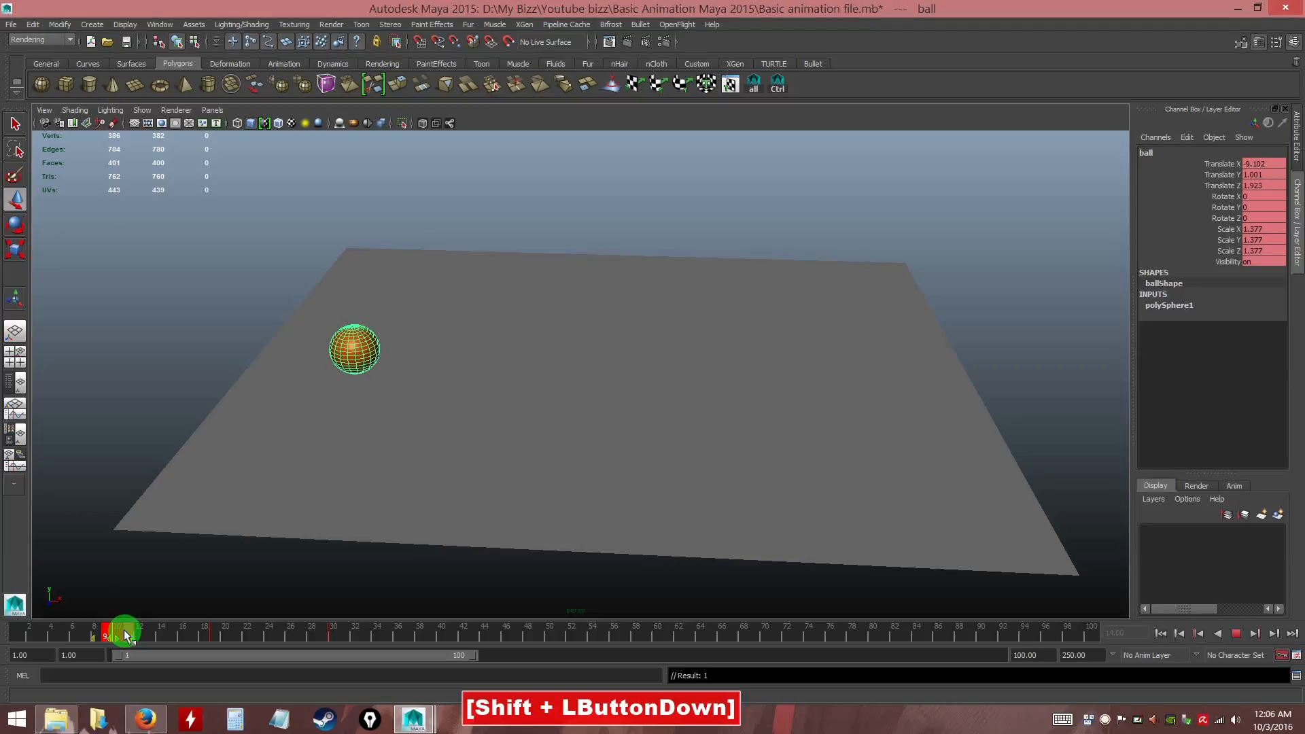
shift+drag(125, 633, 134, 632)
click(190, 632)
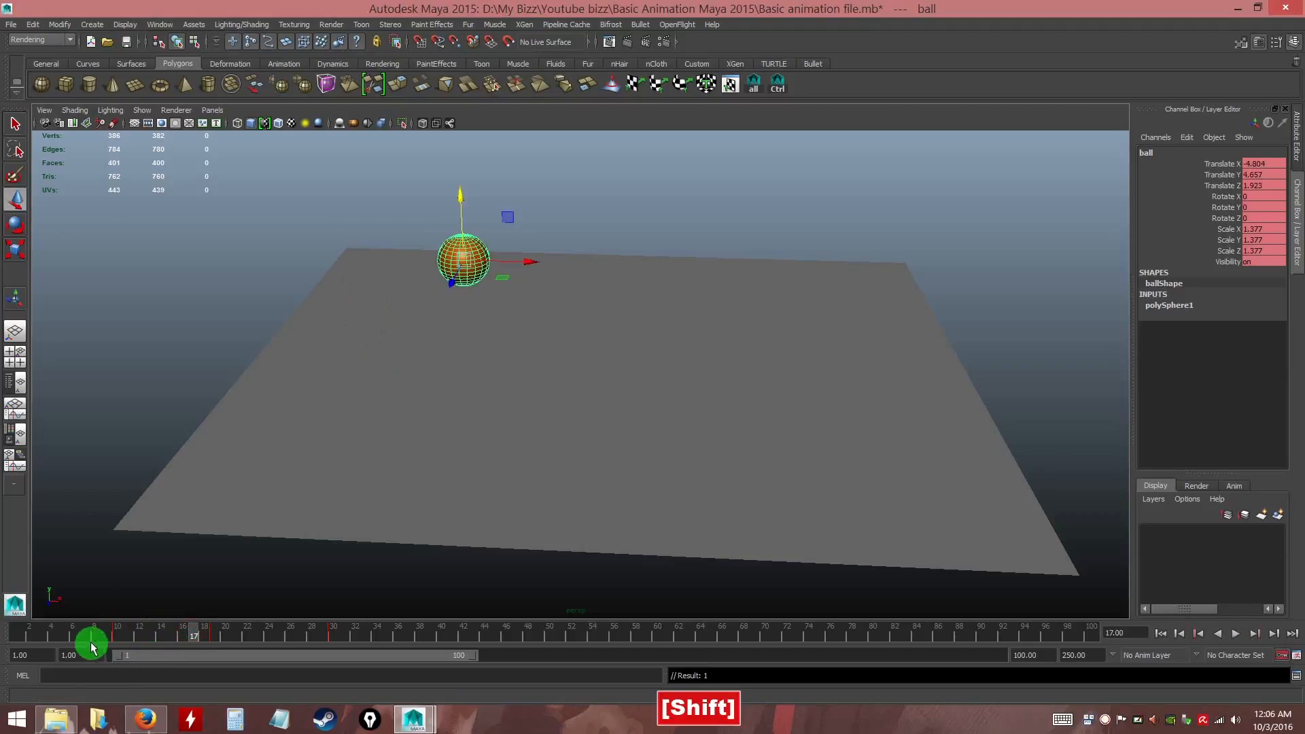
shift+drag(100, 635, 130, 637)
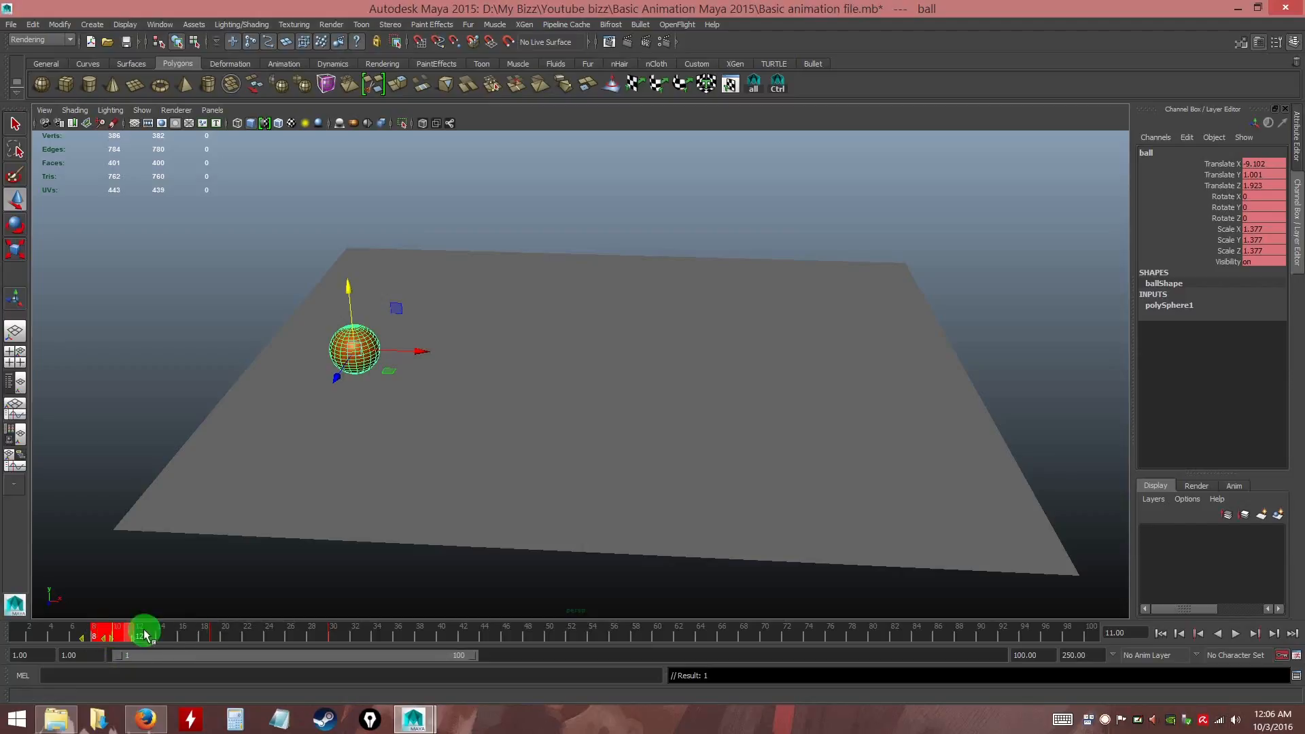
click(189, 637)
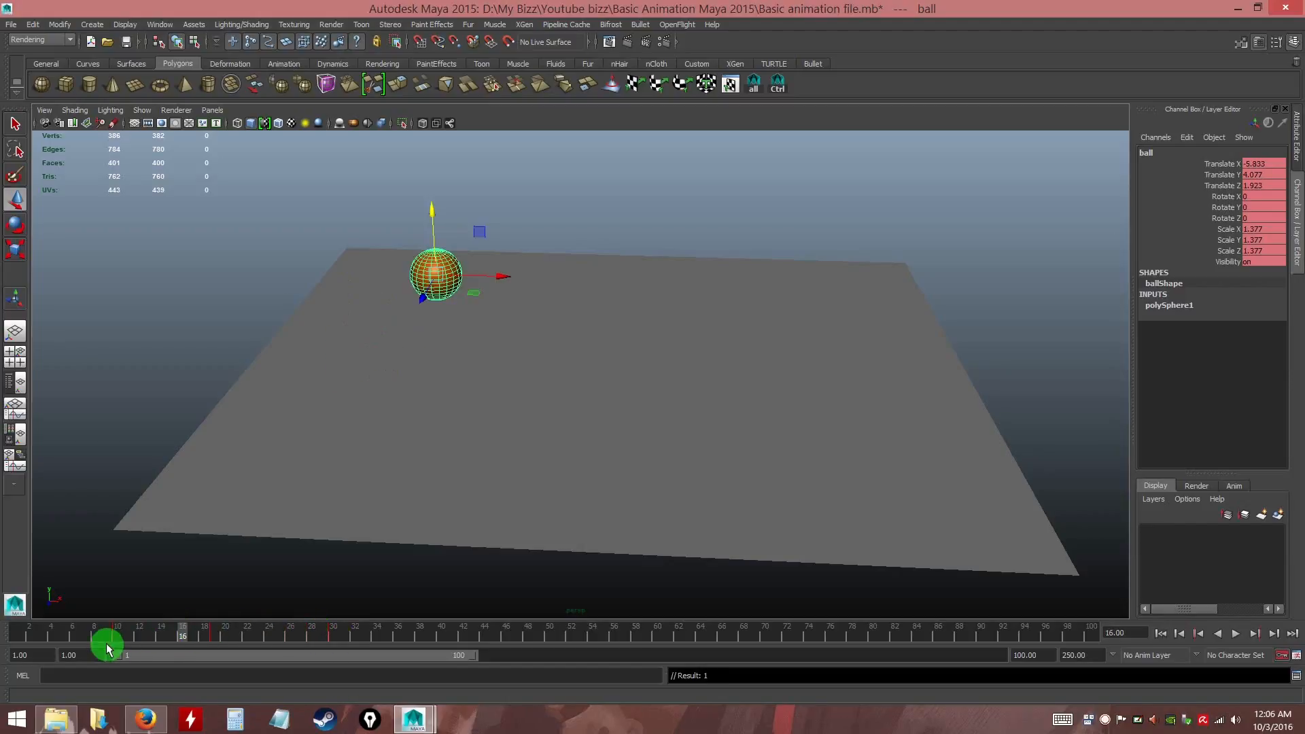
Select frames 9 to 31 and shift the three keys together to frames 24, 33 and 44
key(shift)
shift+drag(104, 634, 333, 645)
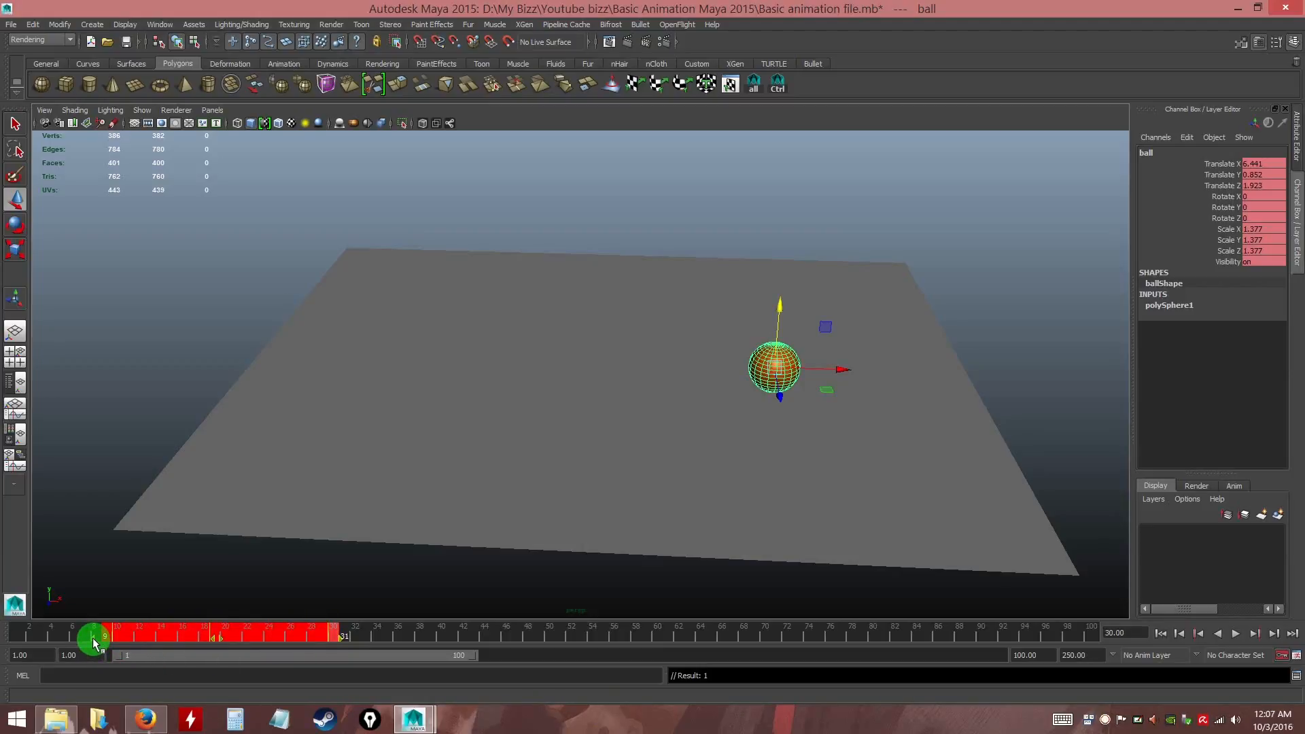
key(ctrl)
key(ctrl)
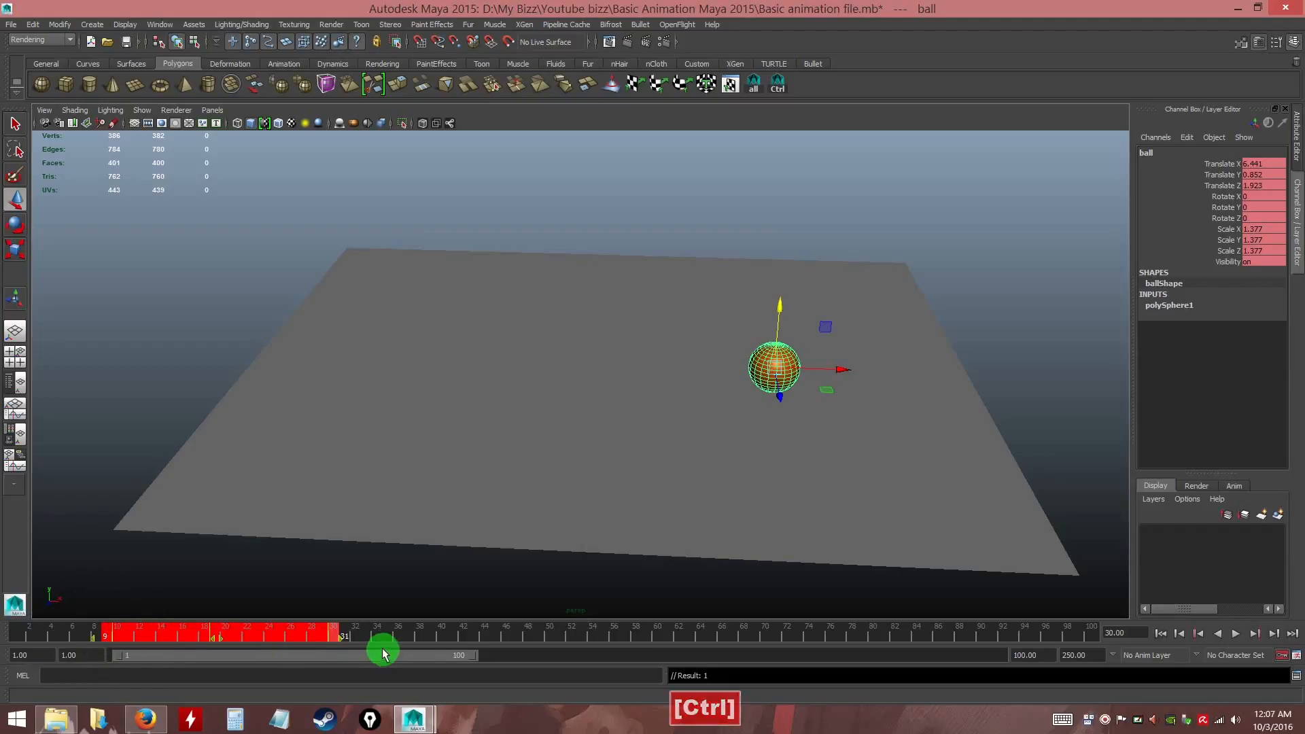
key(ctrl)
key(ctrl)
key(ctrl)
key(ctrl)
key(ctrl)
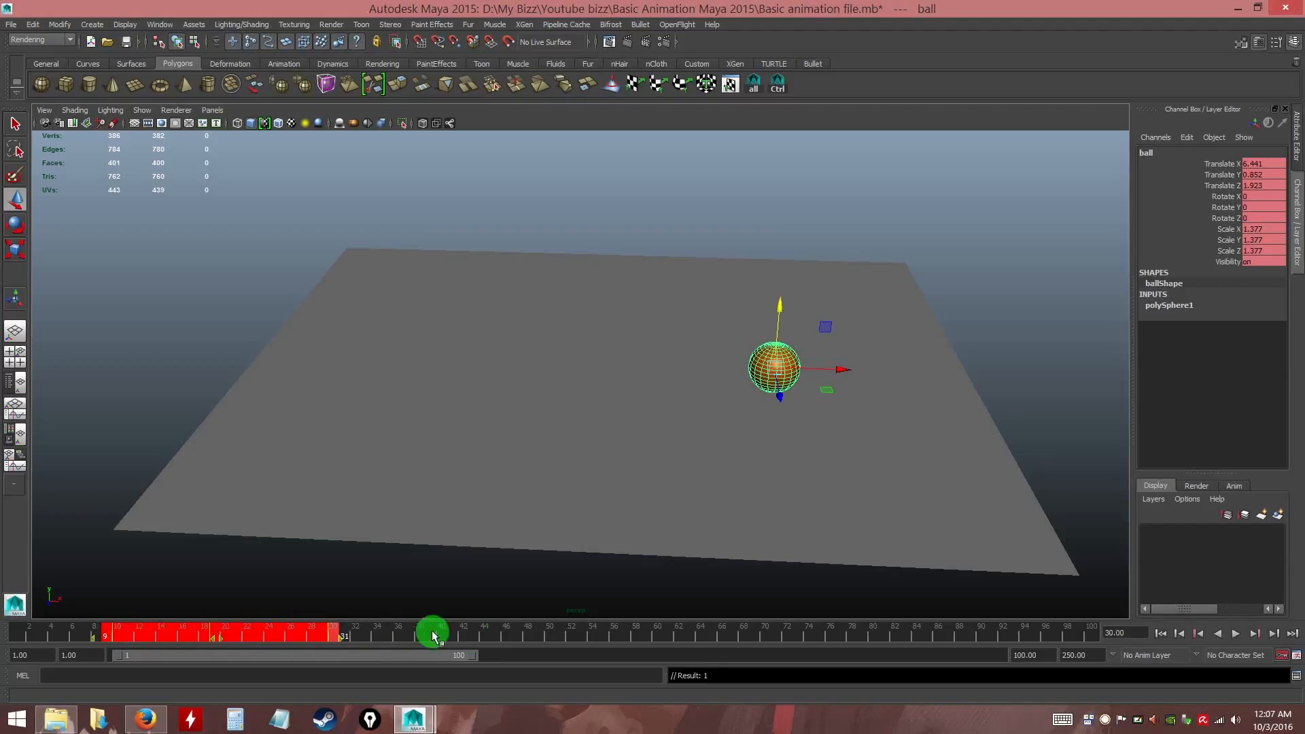
click(216, 638)
drag(216, 638, 366, 642)
click(552, 638)
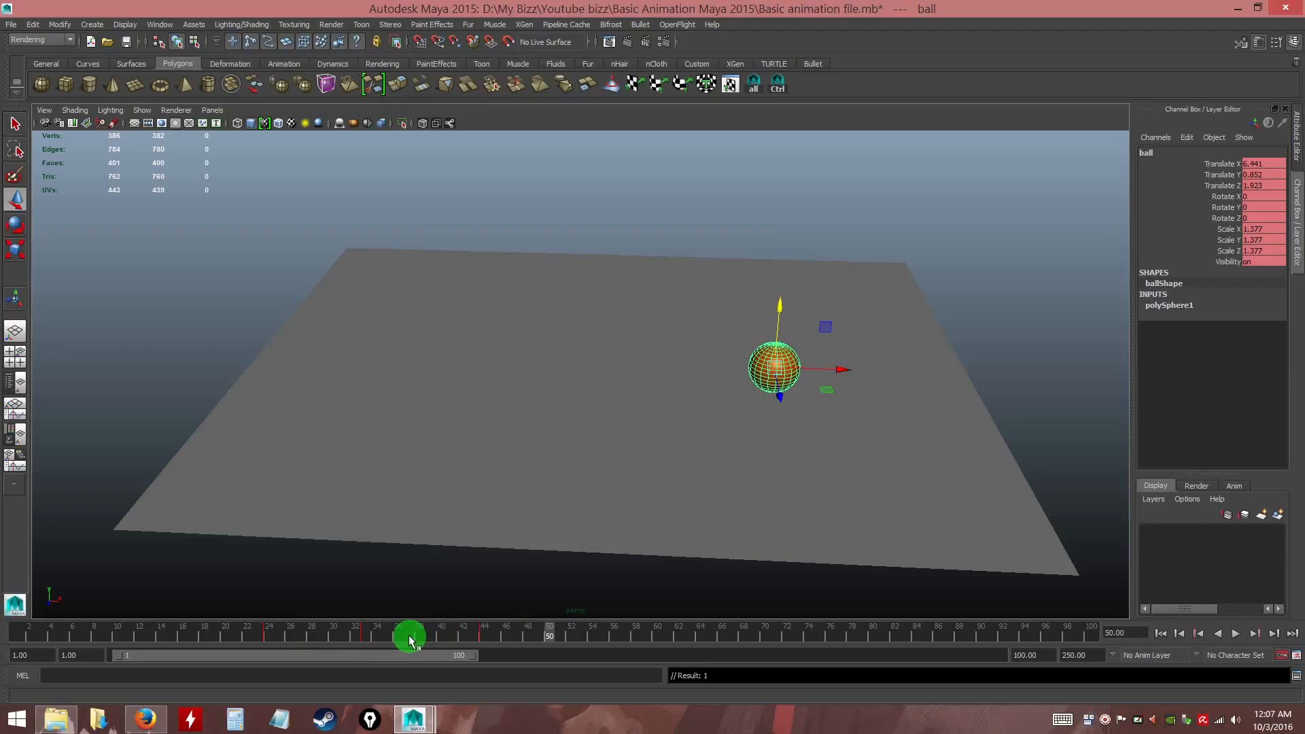
Undo the last time change and the shift of the ball's three keys
key(ctrl)
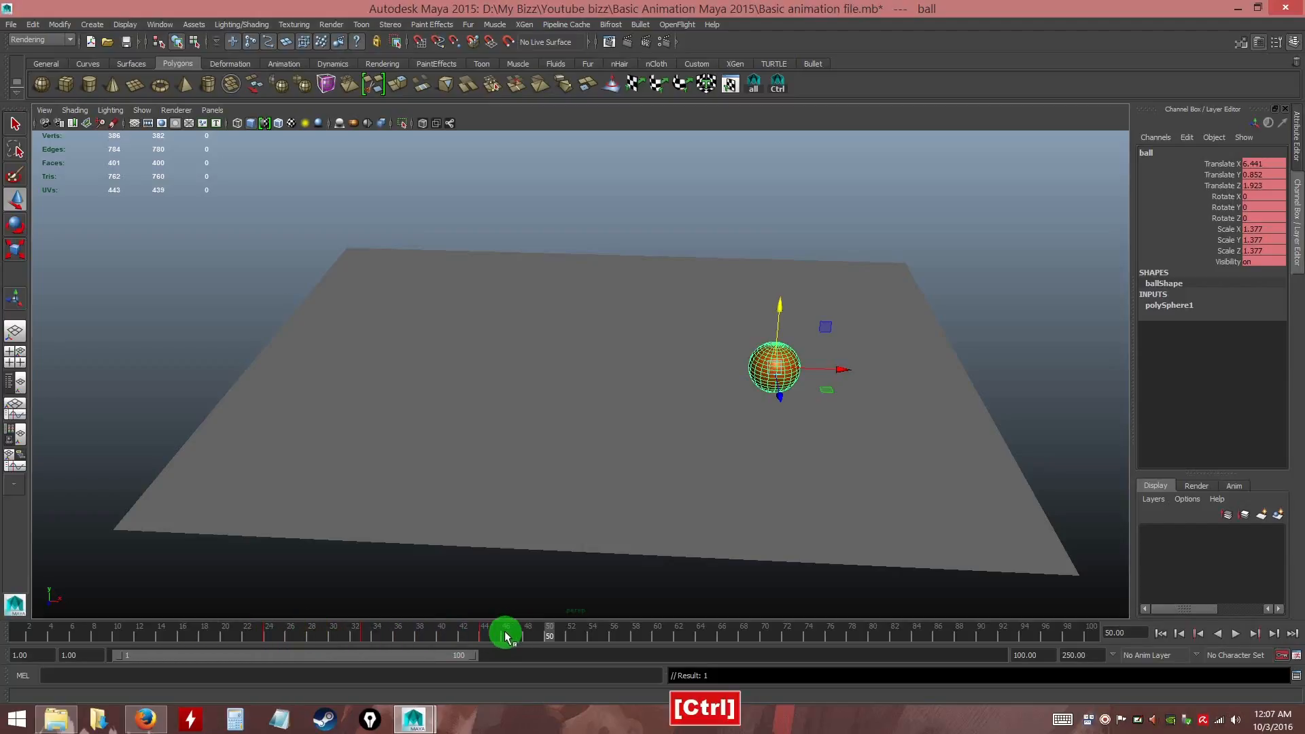
key(ctrl+z)
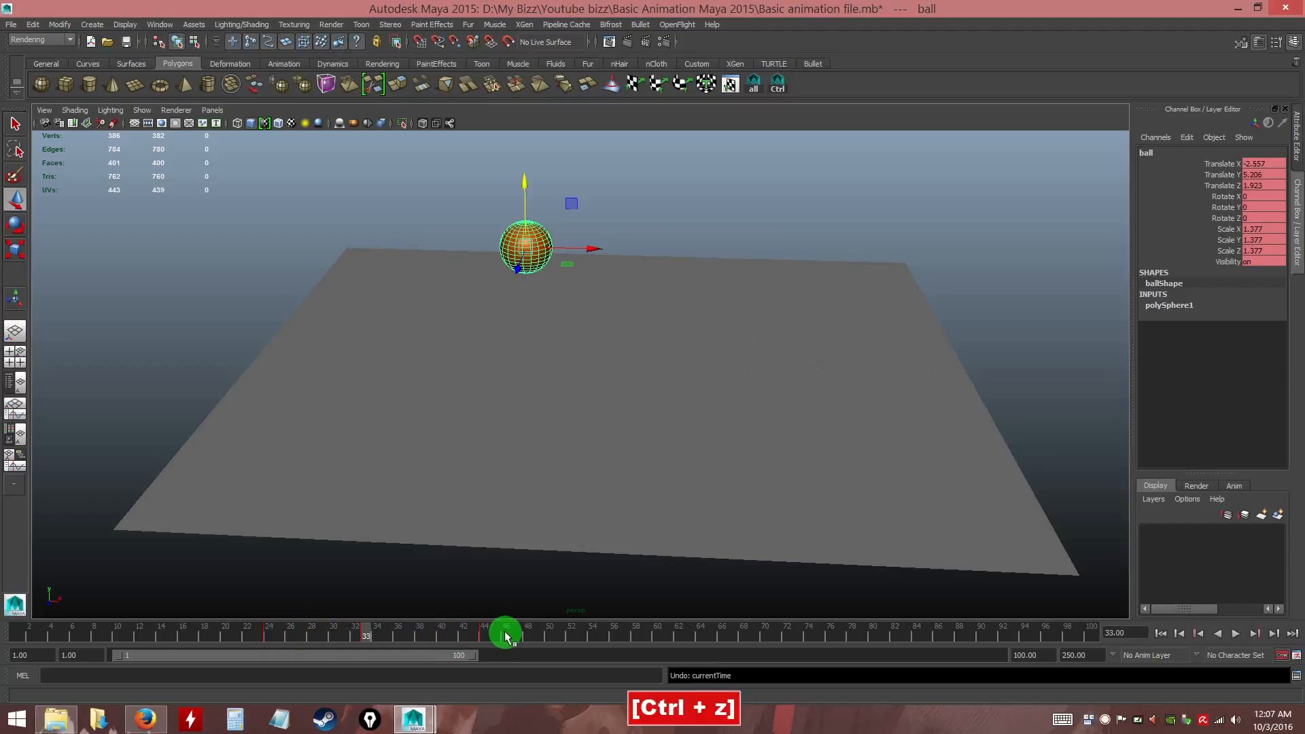
key(ctrl+z)
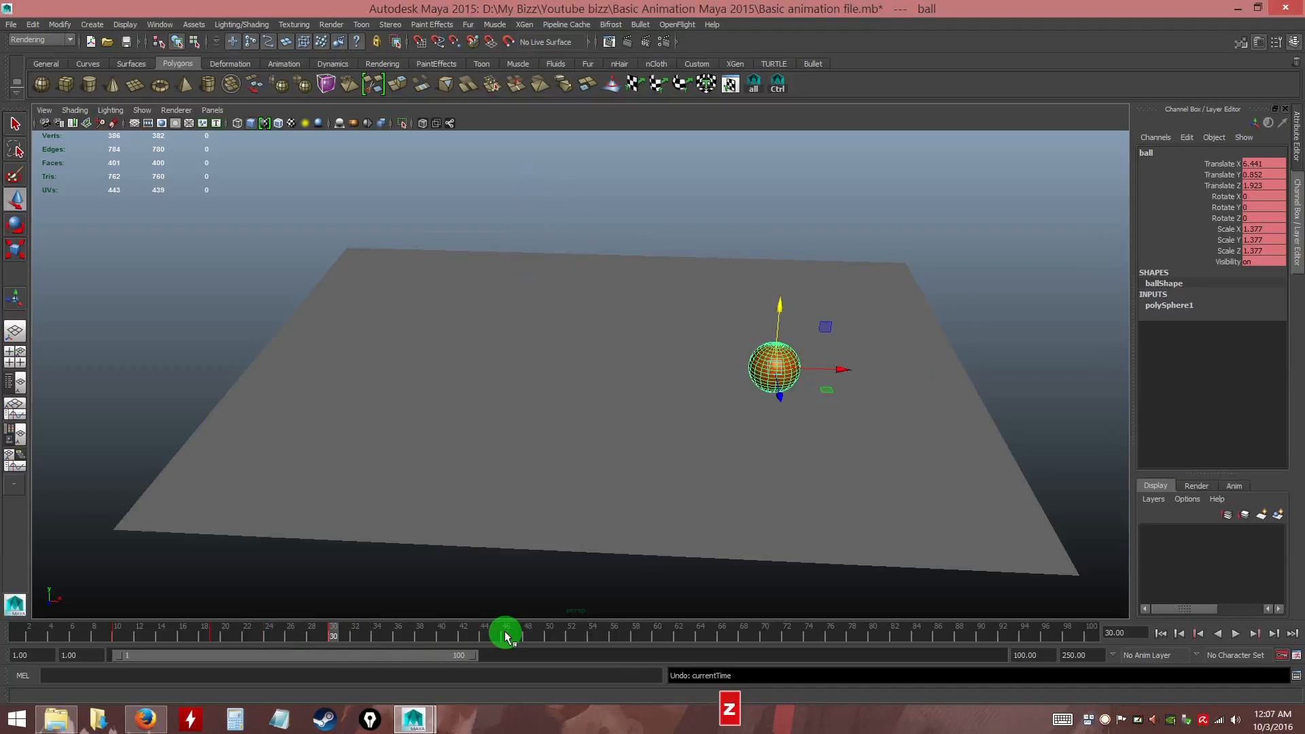
Select frames 9 to 31 and stretch the range's end to frame 64 to spread the ball's keys apart
click(388, 634)
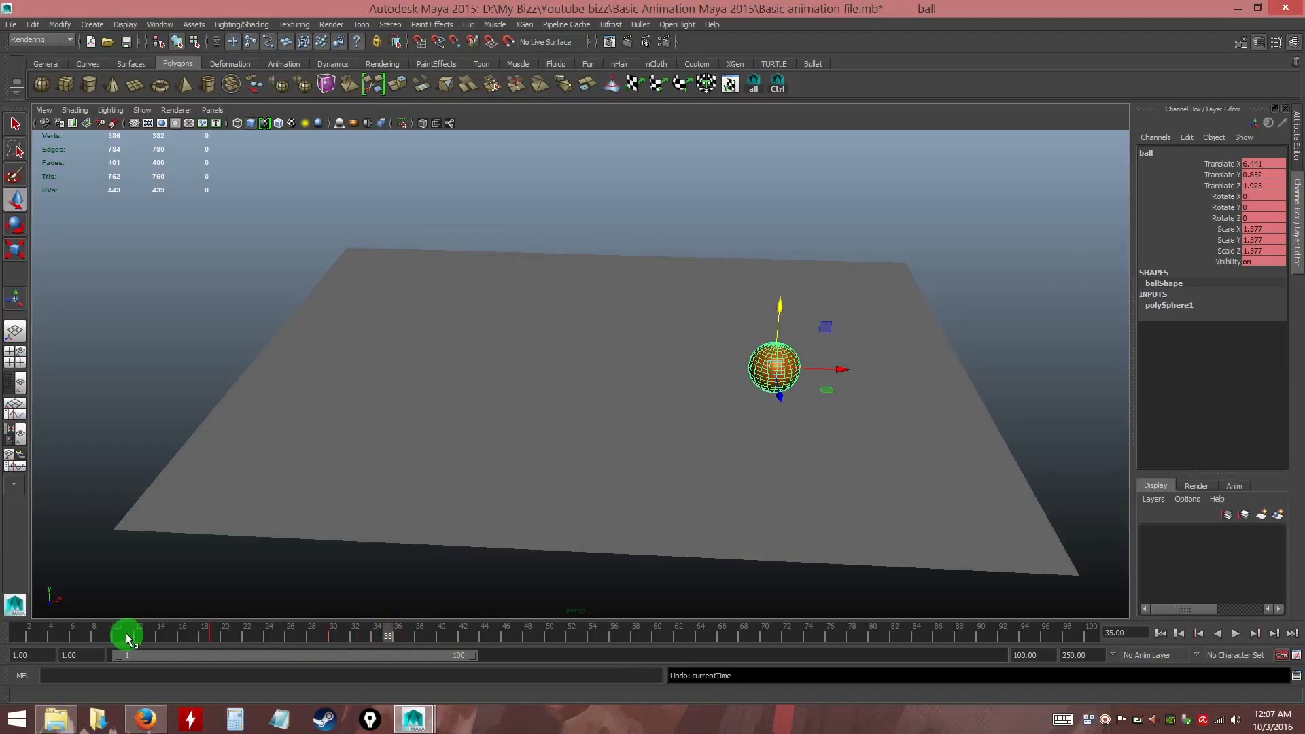
shift+drag(106, 633, 339, 636)
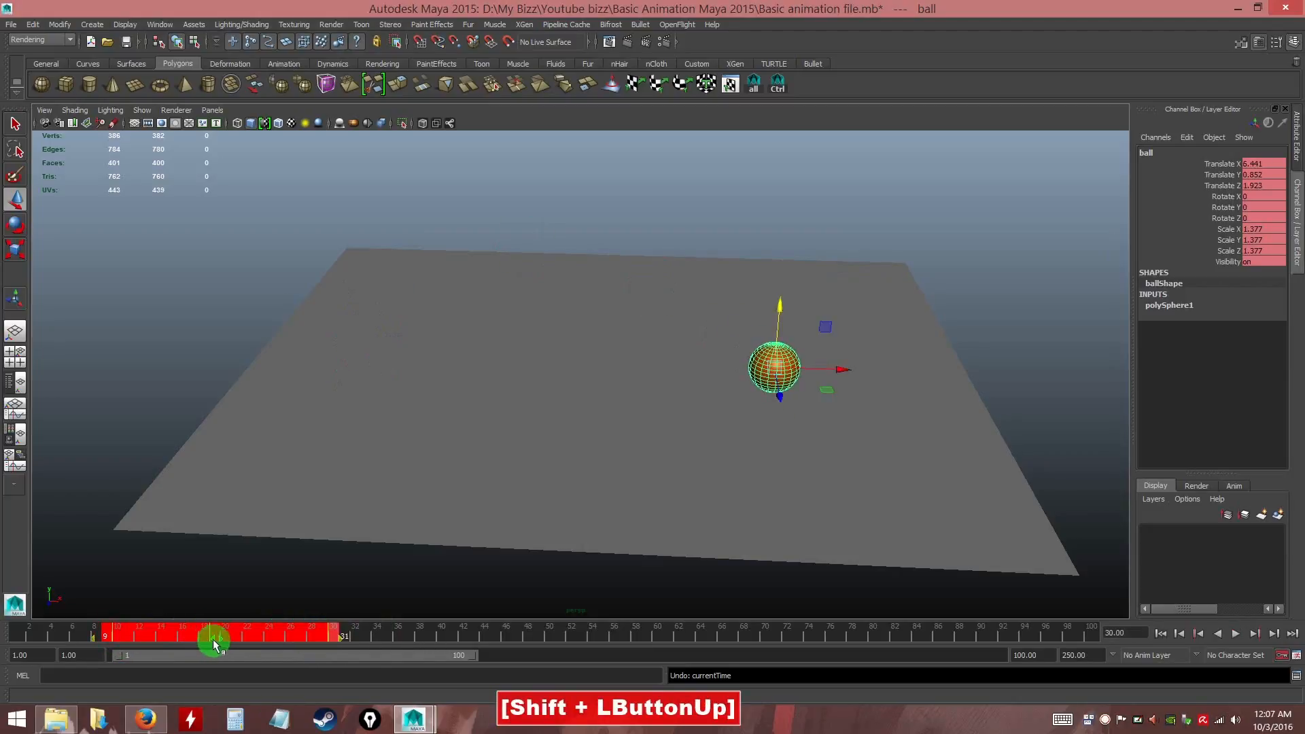
key(ctrl)
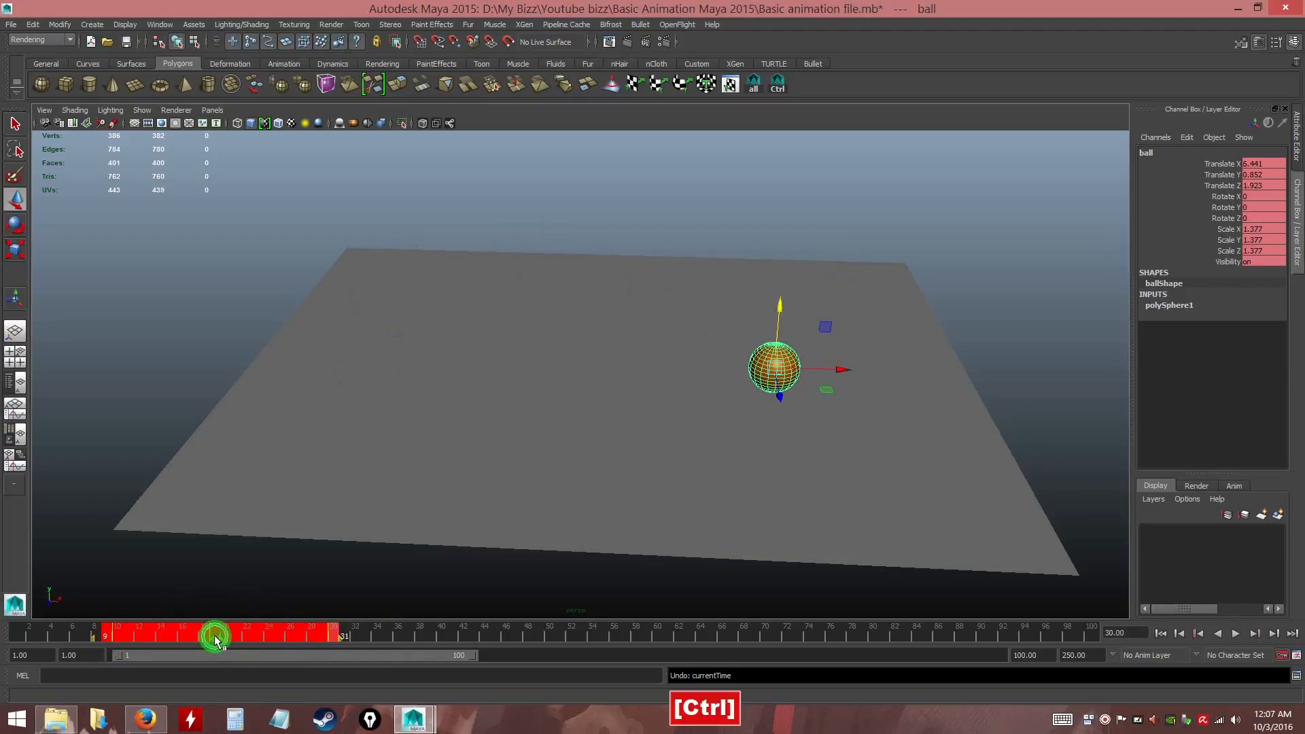
key(ctrl)
key(ctrl)
key(ctrl)
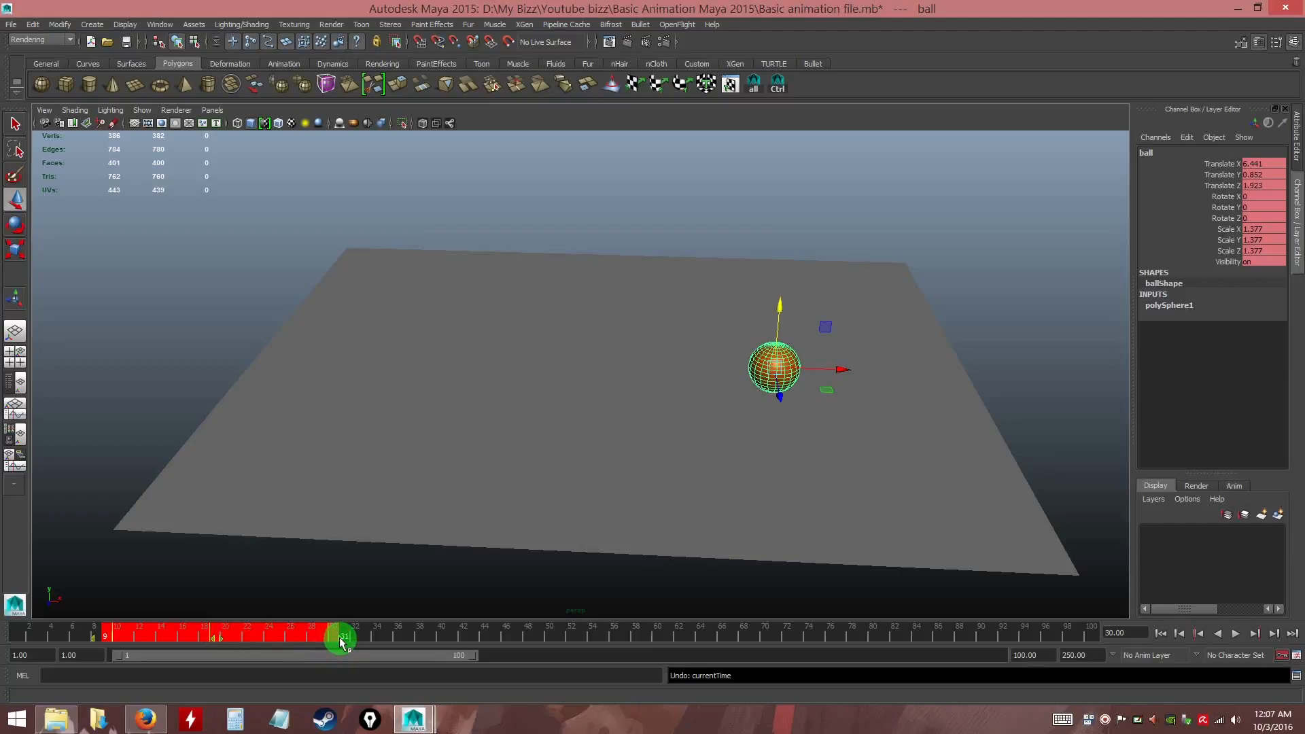
shift+drag(340, 641, 698, 639)
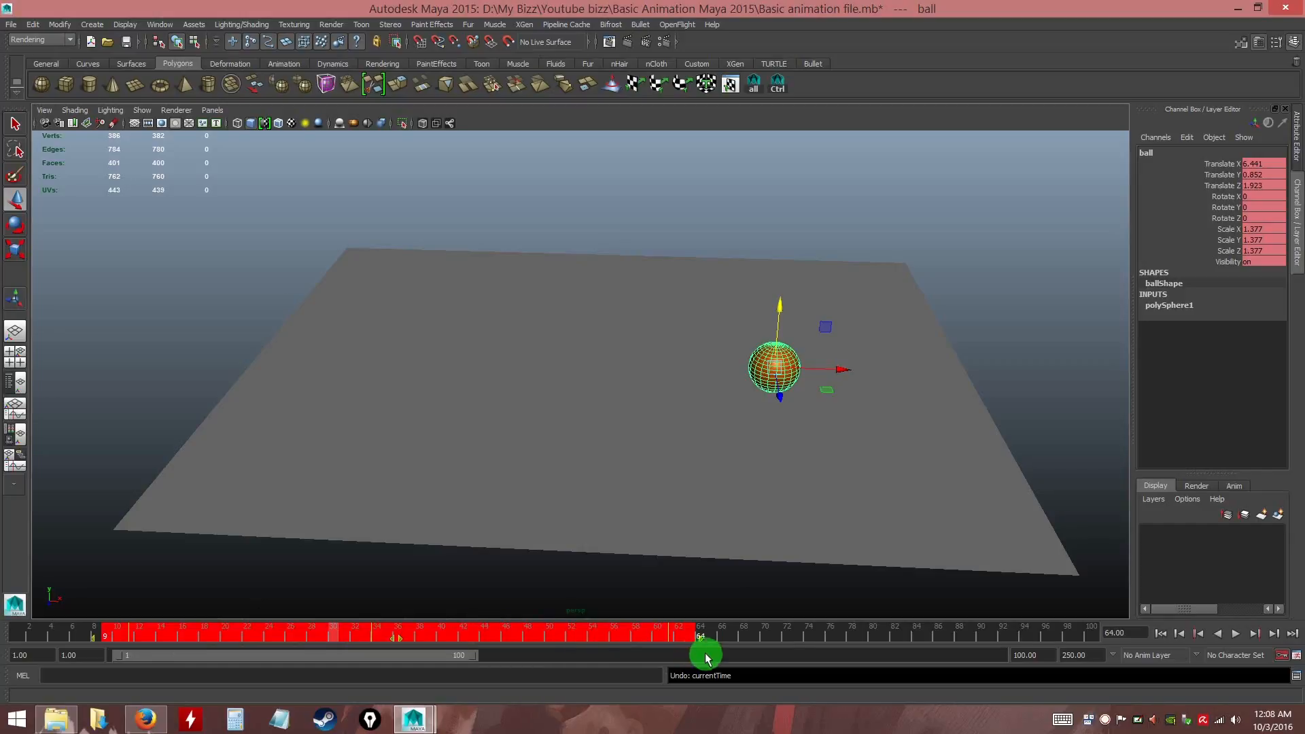
click(754, 636)
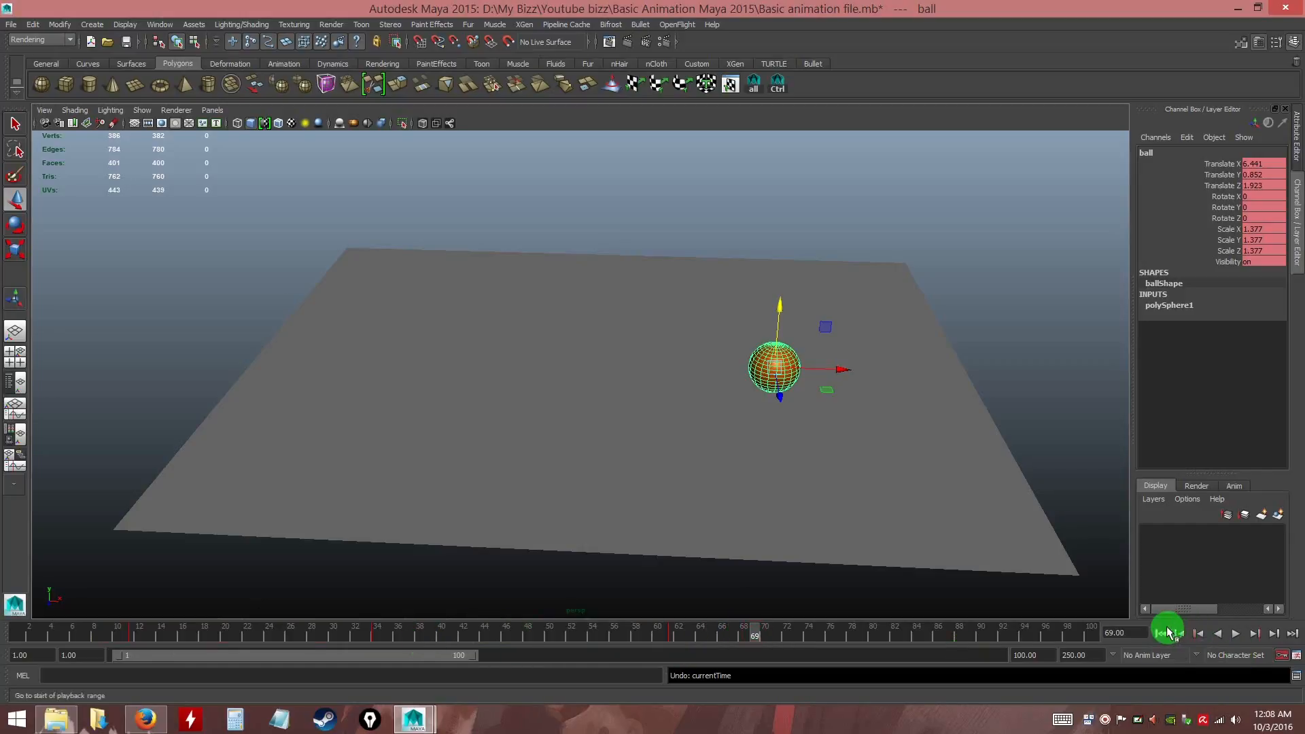
Play the stretched ball animation from the start of the playback range and stop it after the last key
click(1162, 633)
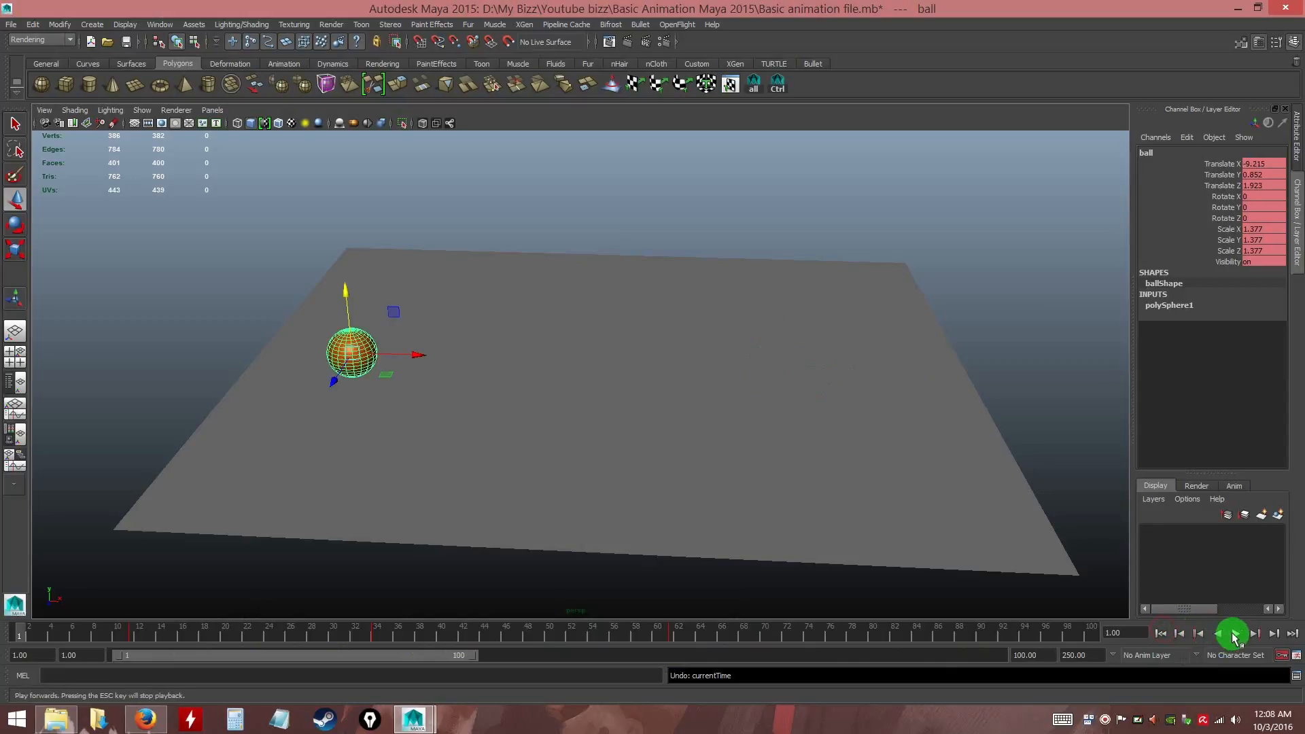
click(1237, 634)
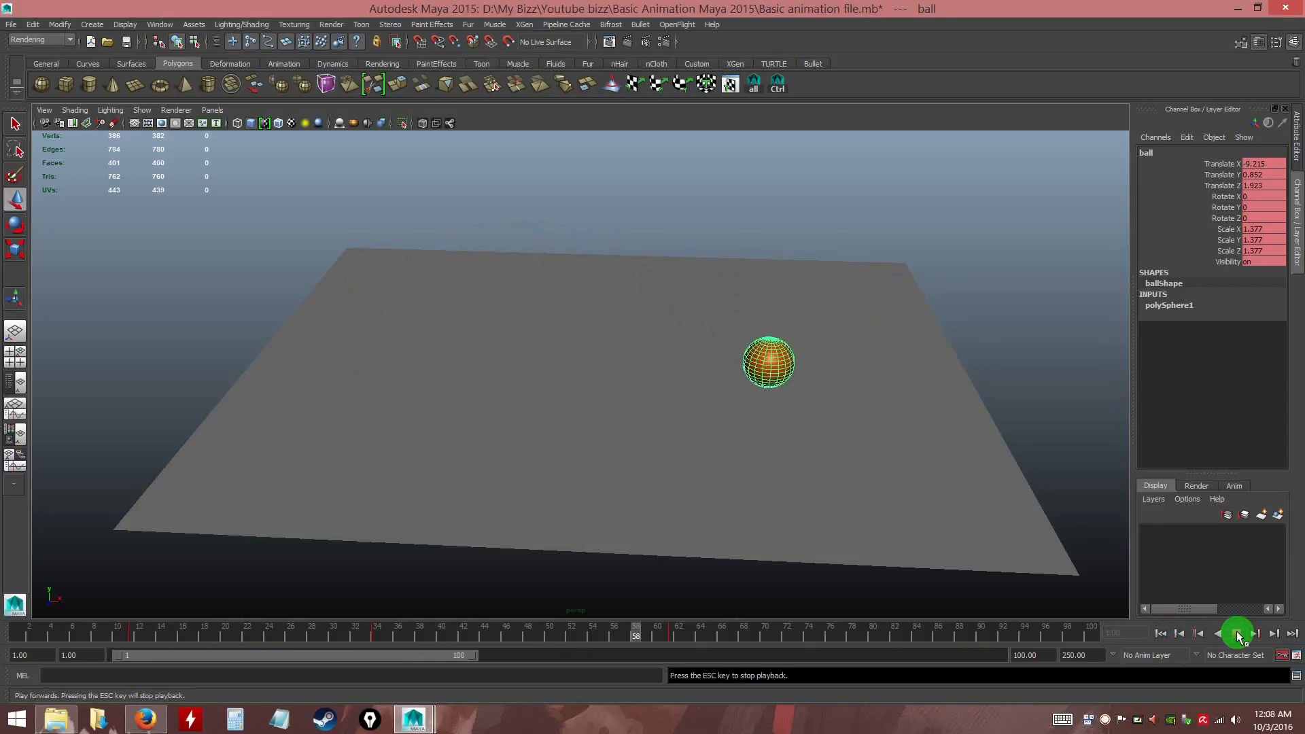
click(1237, 634)
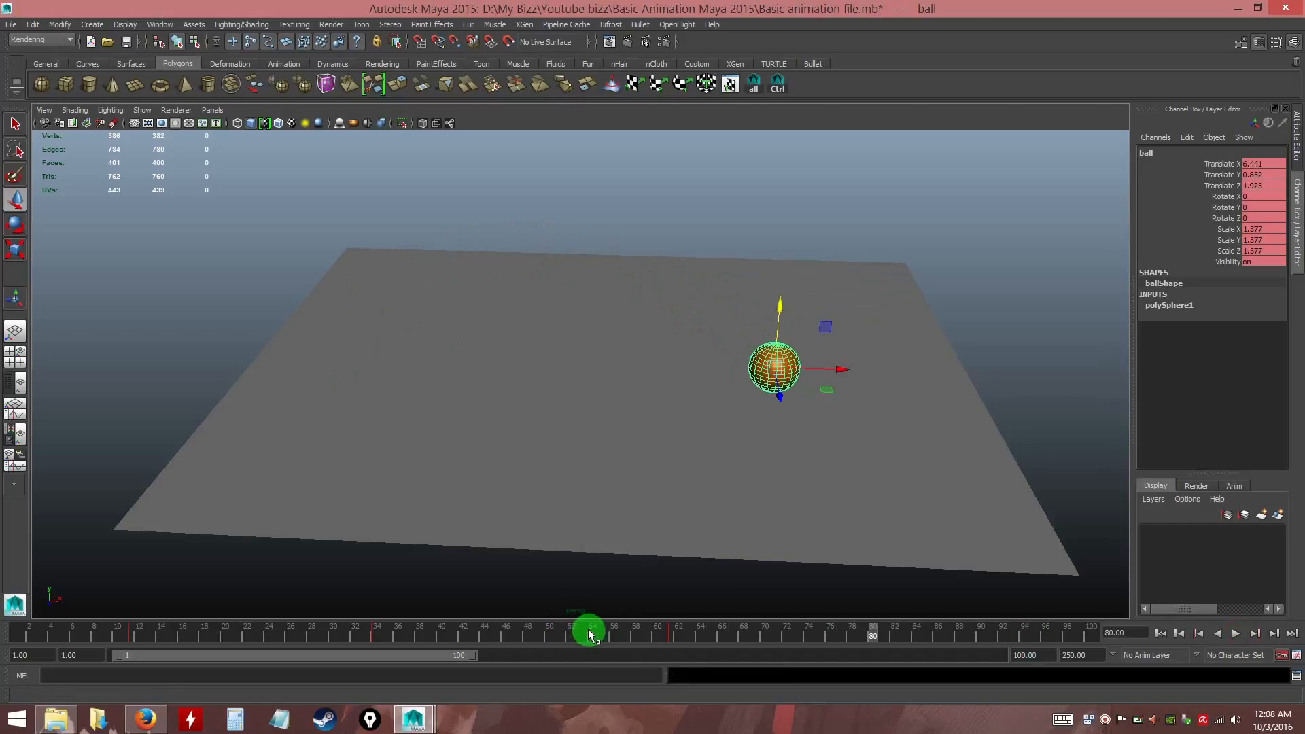
Select frames 9 to 63 and shrink the range's end to frame 38 to bring the ball's keys closer together
shift+drag(688, 635, 108, 636)
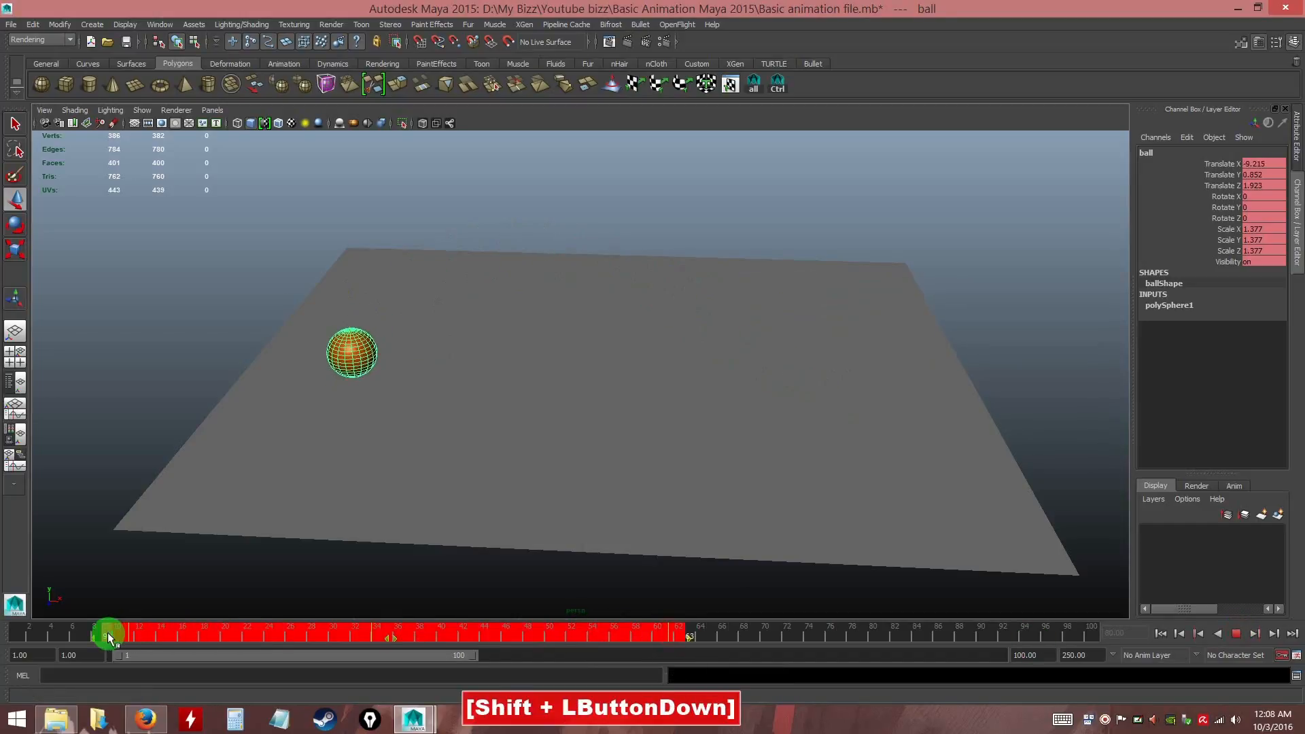
drag(688, 637, 364, 643)
key(w)
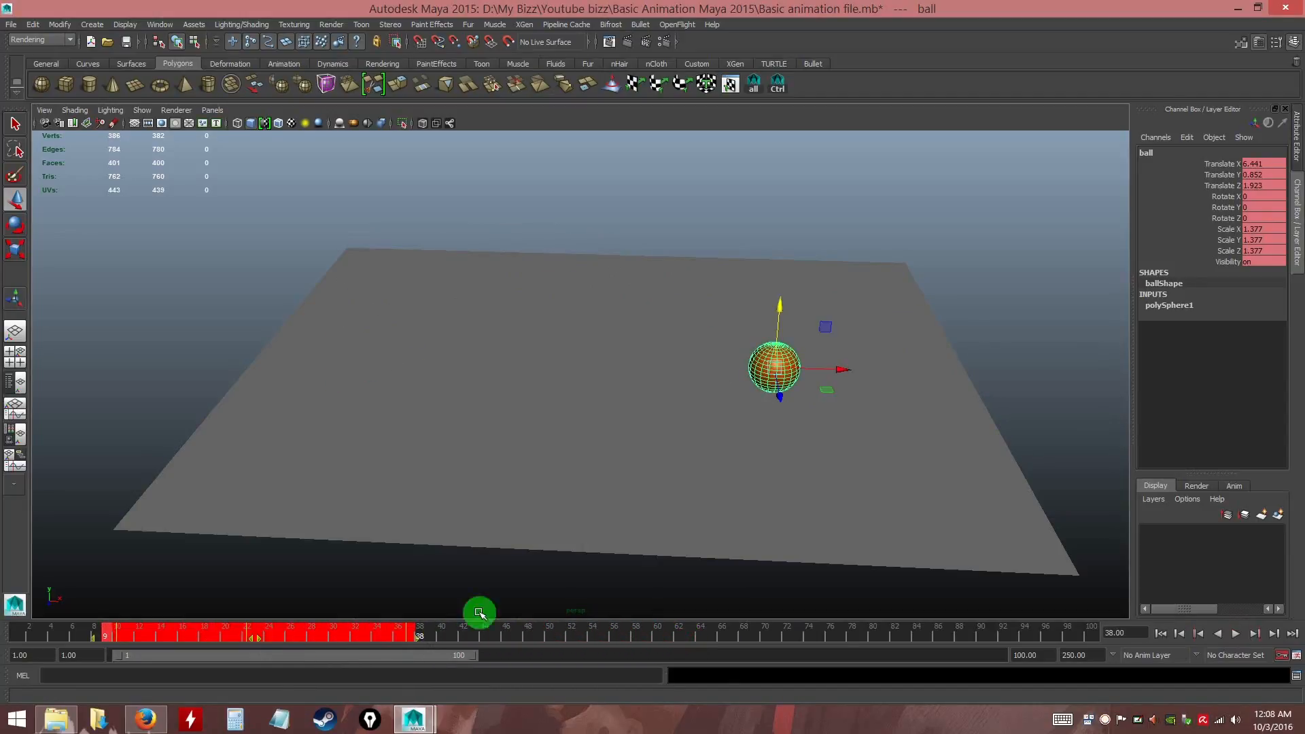
Shrink the selected key range's end to frame 24 and play the faster ball animation from the start of the playback range
drag(411, 643, 268, 640)
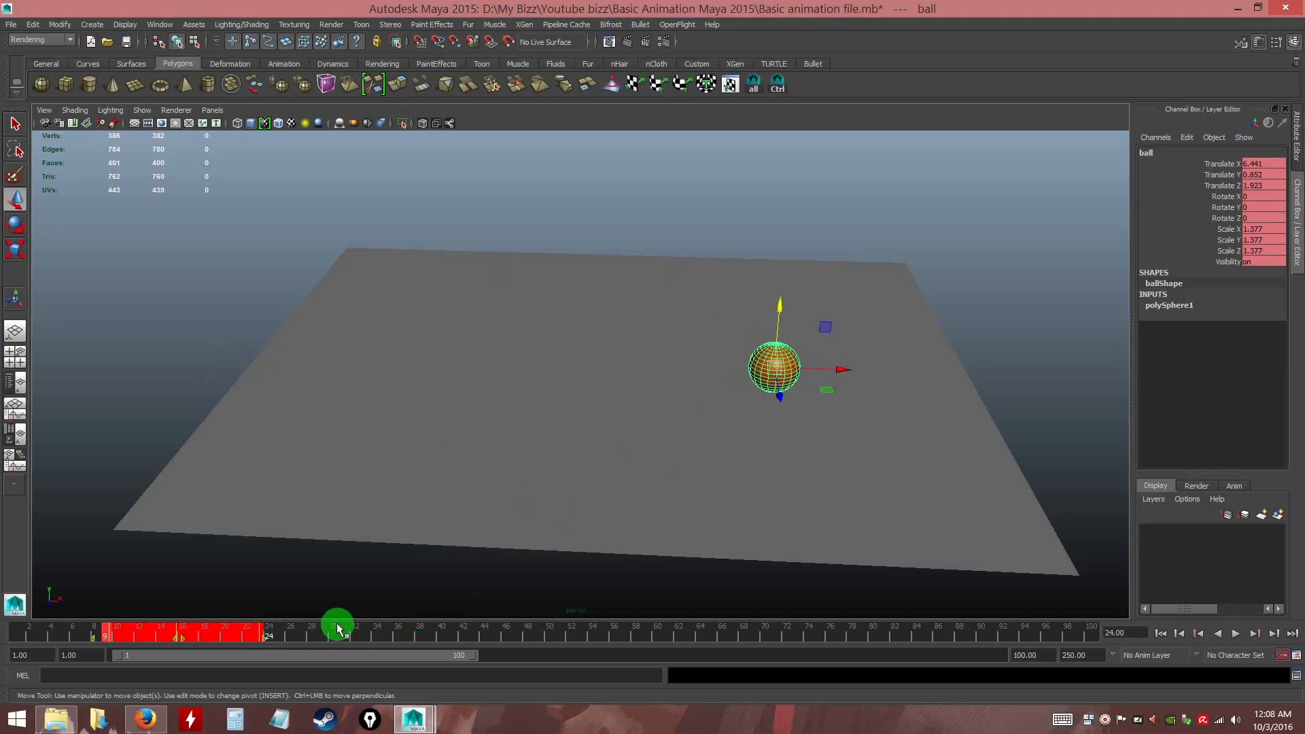
click(336, 639)
click(1161, 633)
click(1236, 633)
mouse_move(356, 636)
mouse_down()
mouse_move(74, 633)
mouse_move(367, 639)
mouse_up()
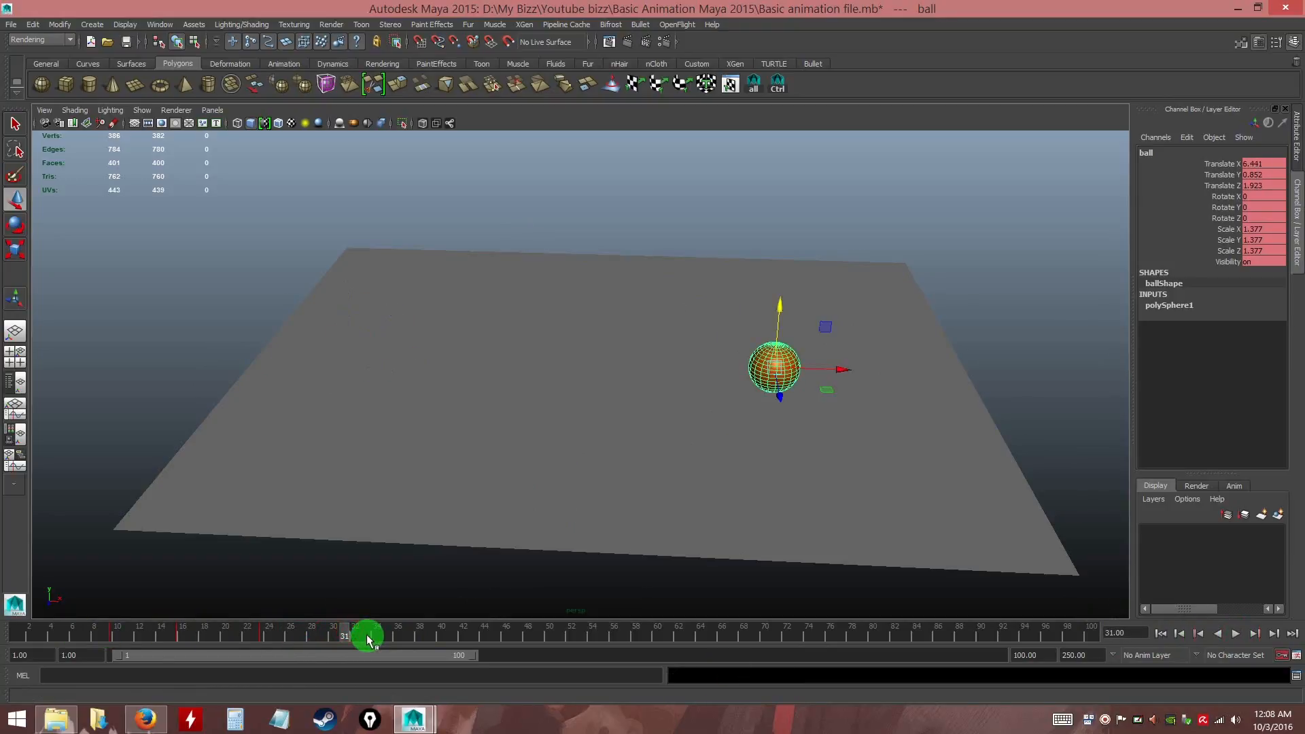
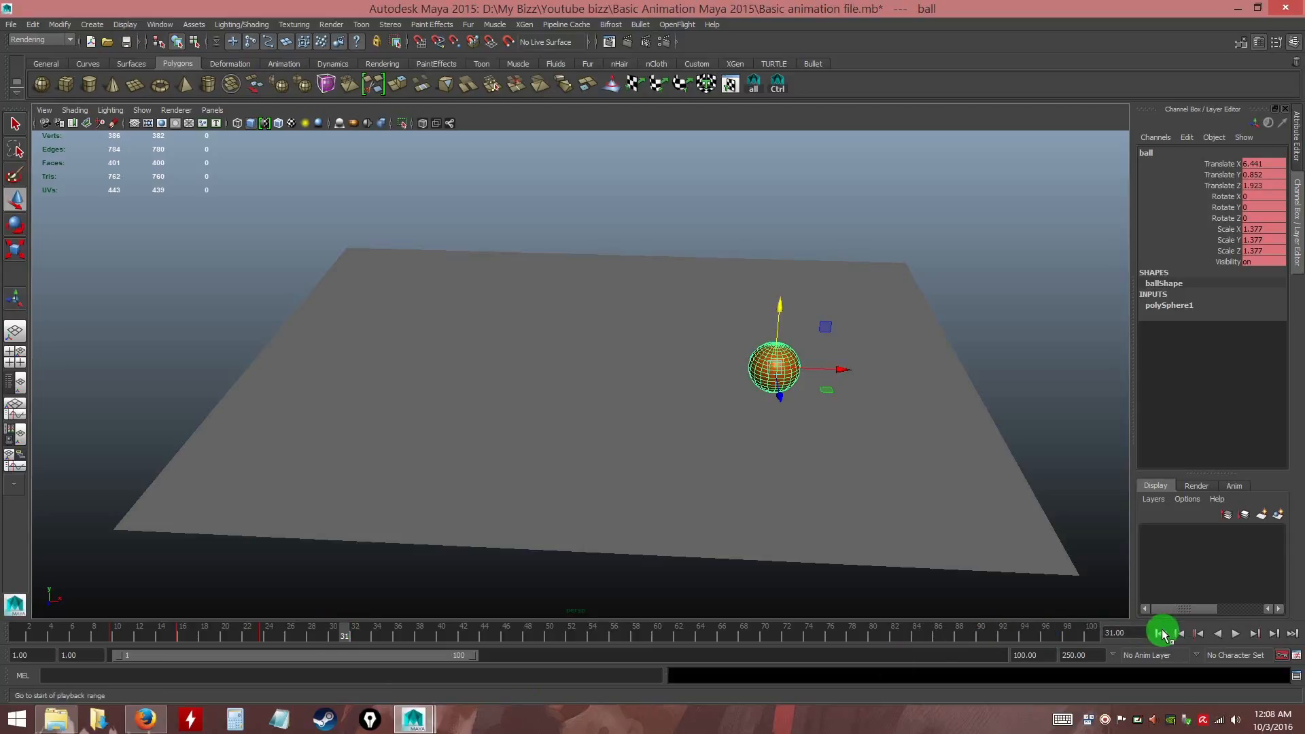
click(1161, 633)
drag(465, 636, 345, 633)
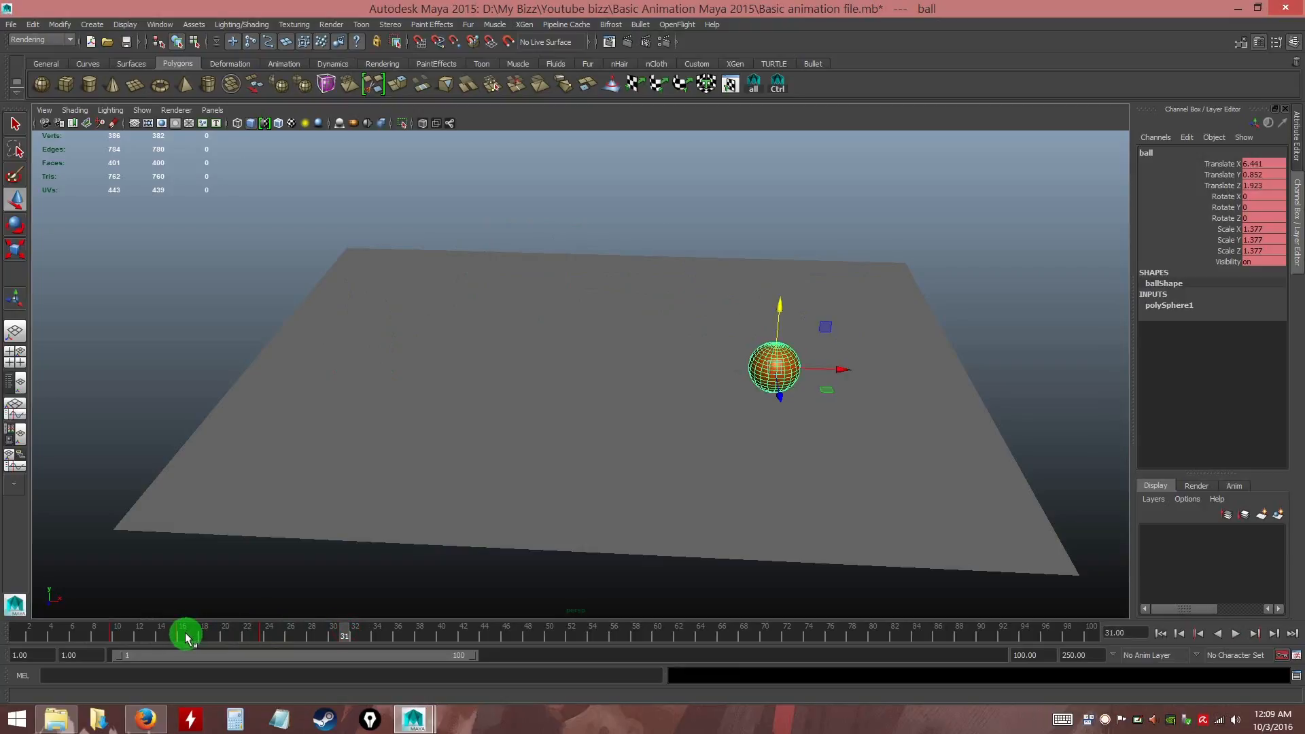
Select frames 14 to 18, delete the ball's middle key, and undo the deletion
mouse_move(190, 635)
mouse_down()
mouse_move(111, 636)
mouse_move(182, 632)
mouse_up()
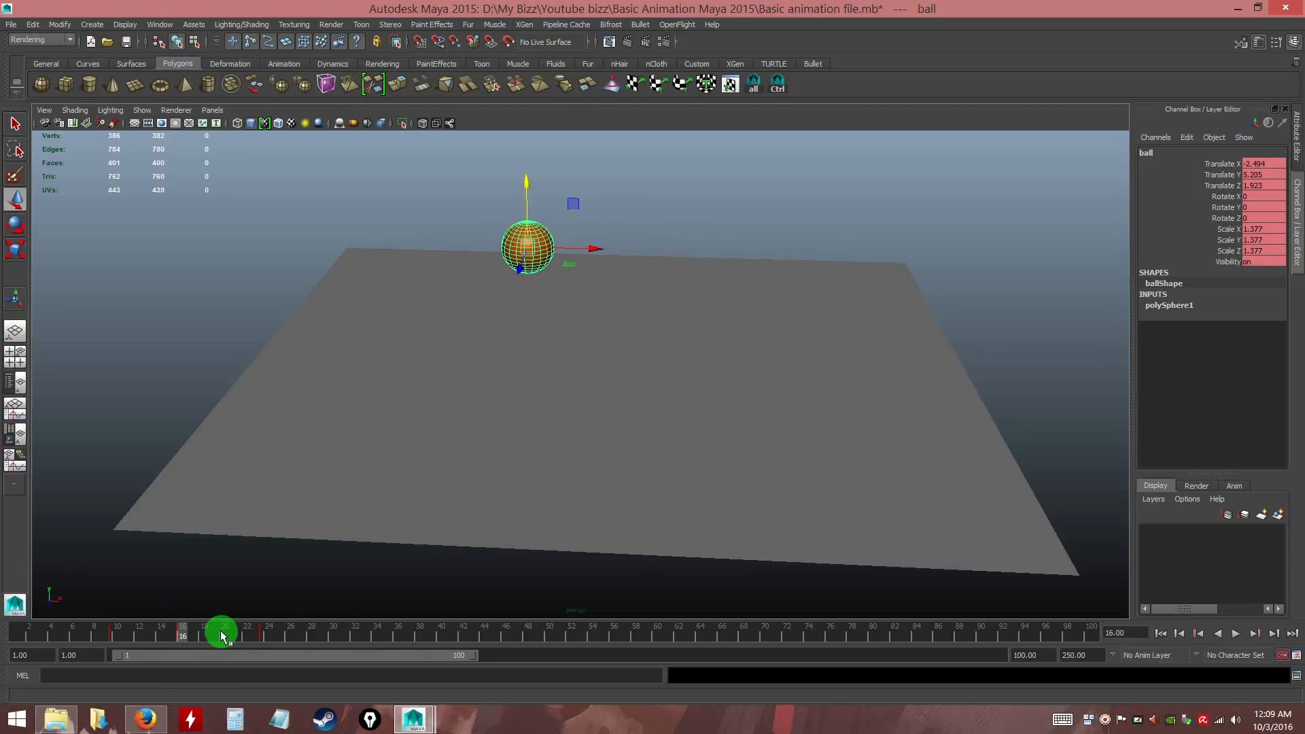
mouse_move(187, 636)
shift+mouse_down()
mouse_move(166, 637)
mouse_move(180, 640)
shift+mouse_up()
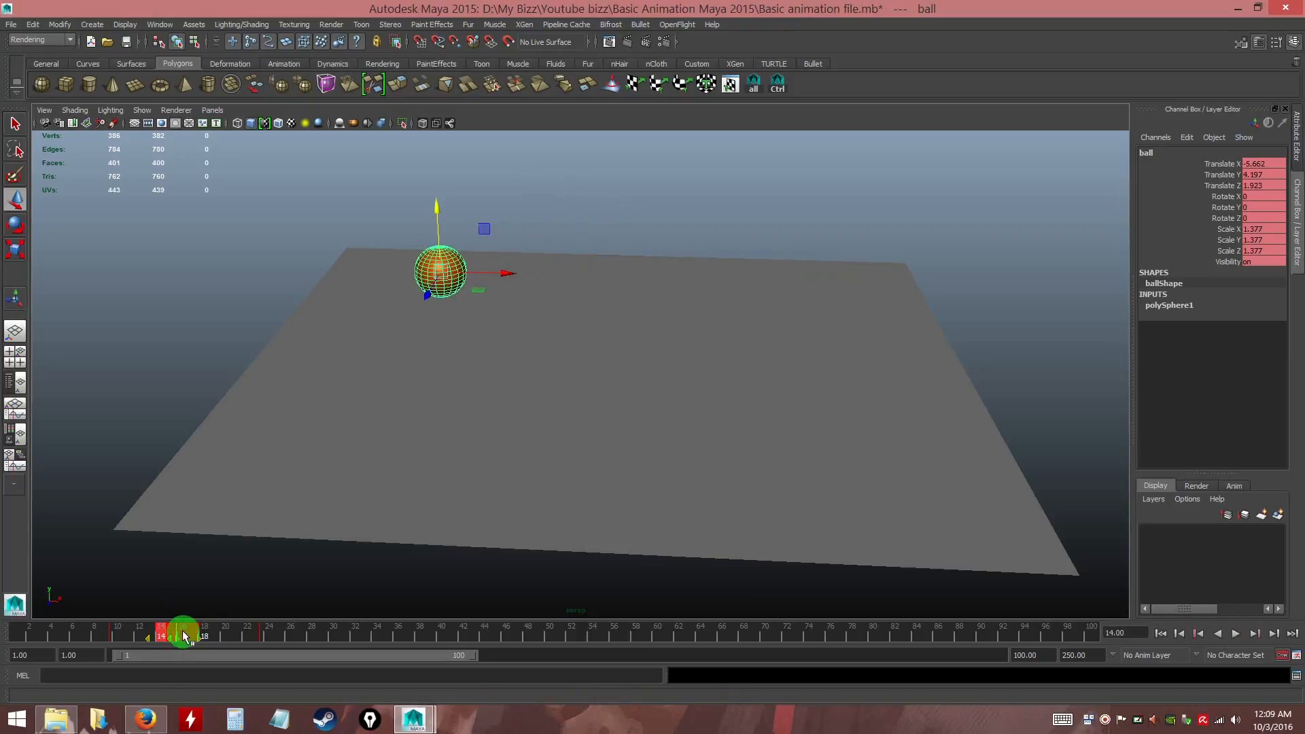
right_click(183, 632)
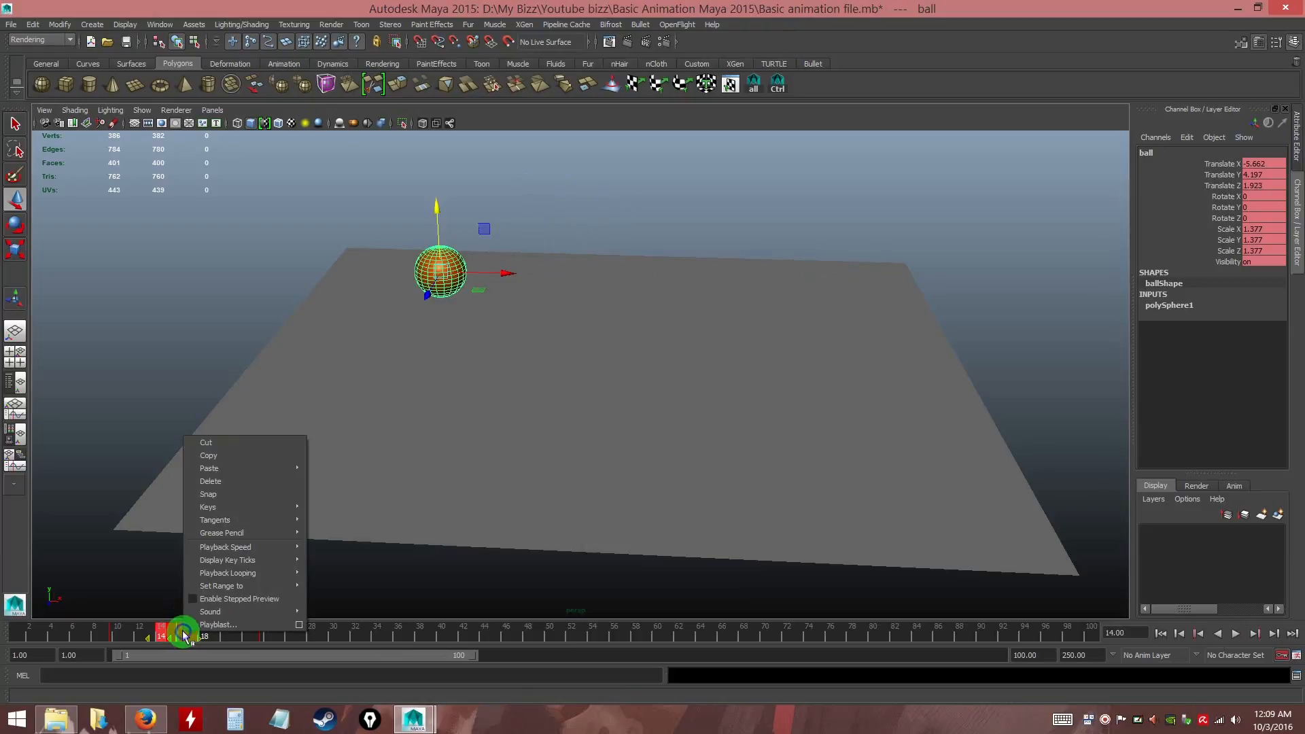
click(209, 481)
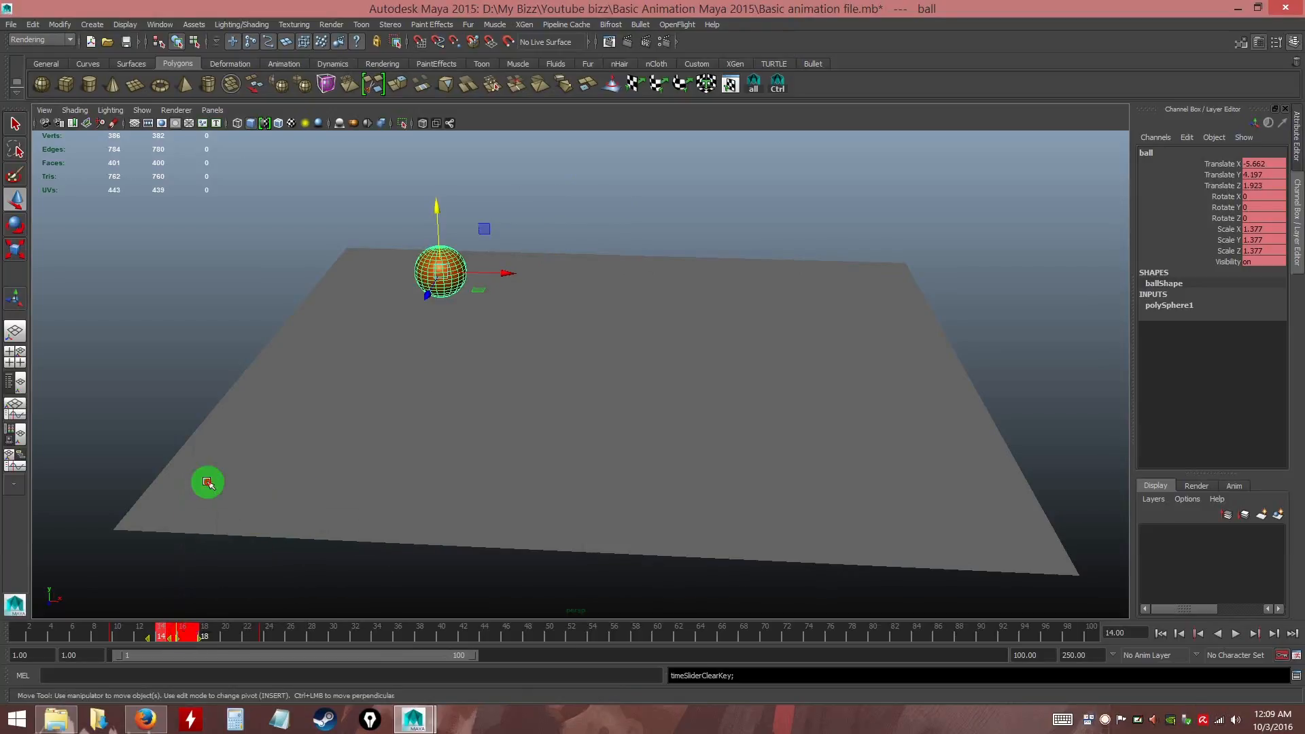
click(182, 633)
drag(182, 632, 217, 635)
key(ctrl+z)
key(ctrl+z)
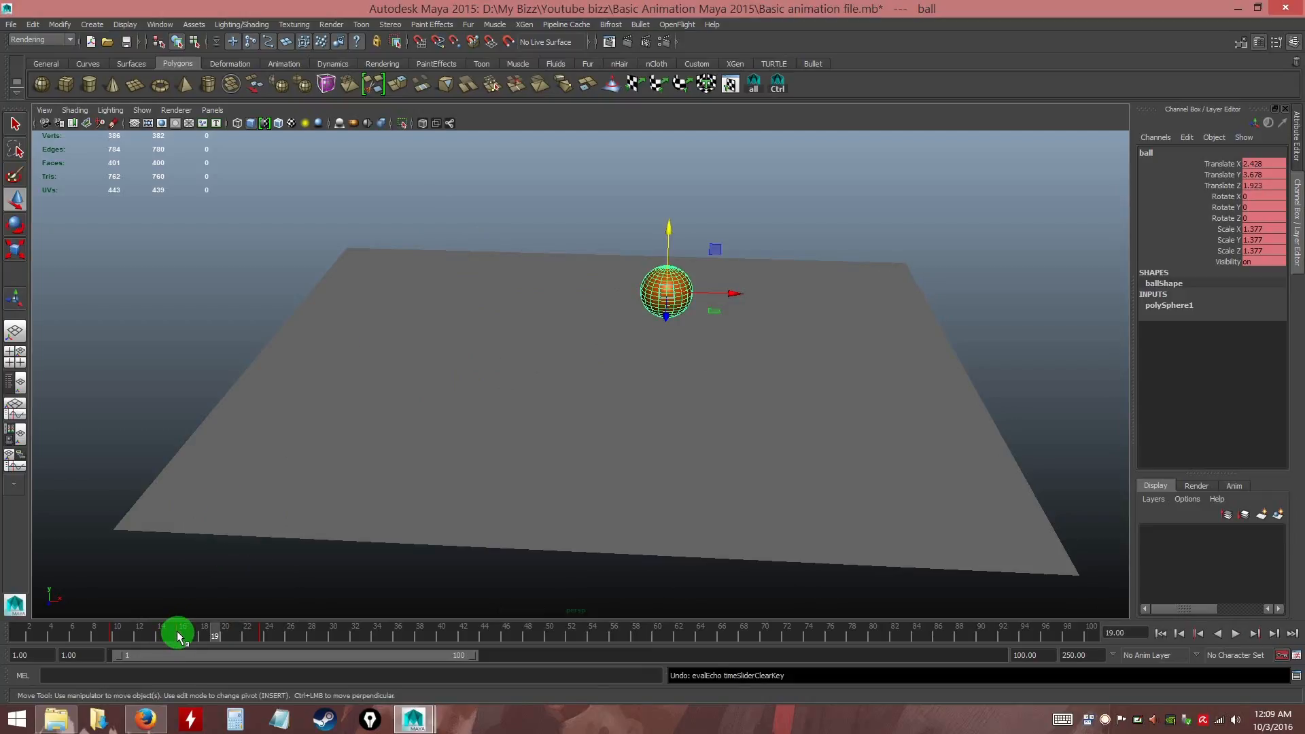
Try to delete the ball's middle key with the current time set to frame 16
click(179, 636)
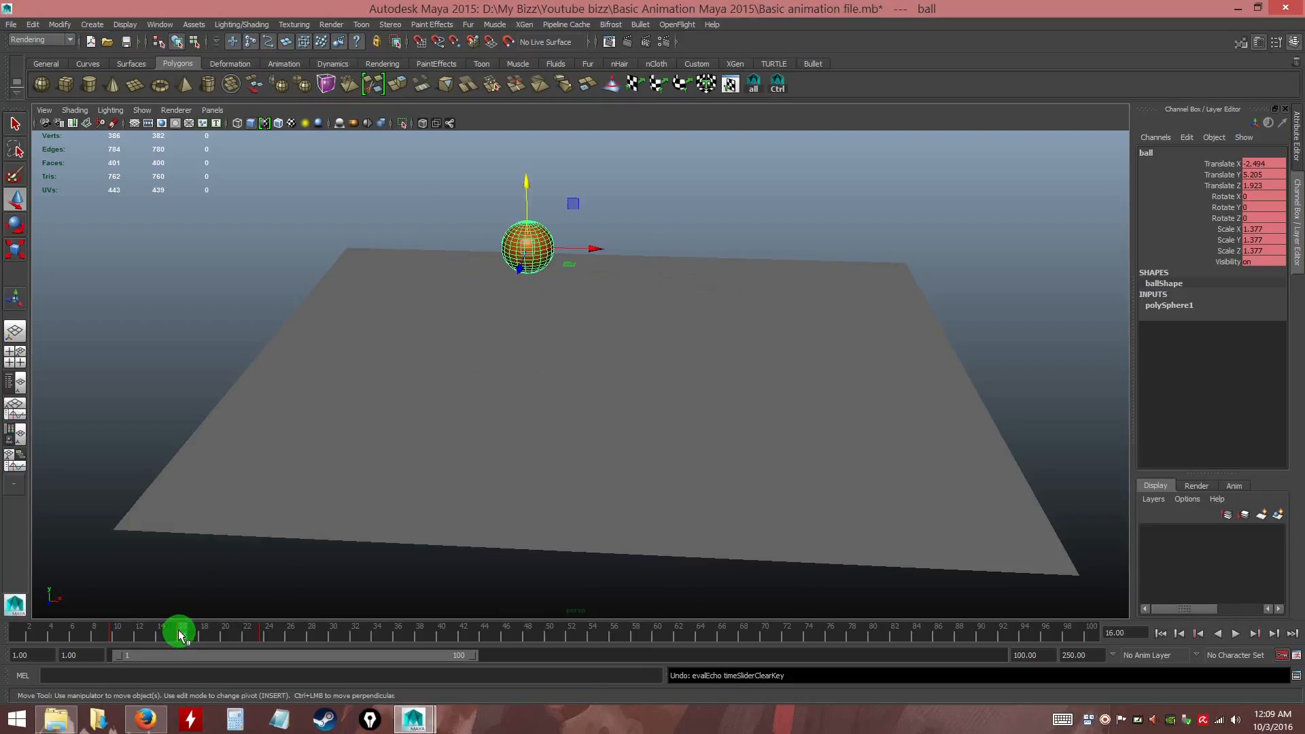
right_click(178, 635)
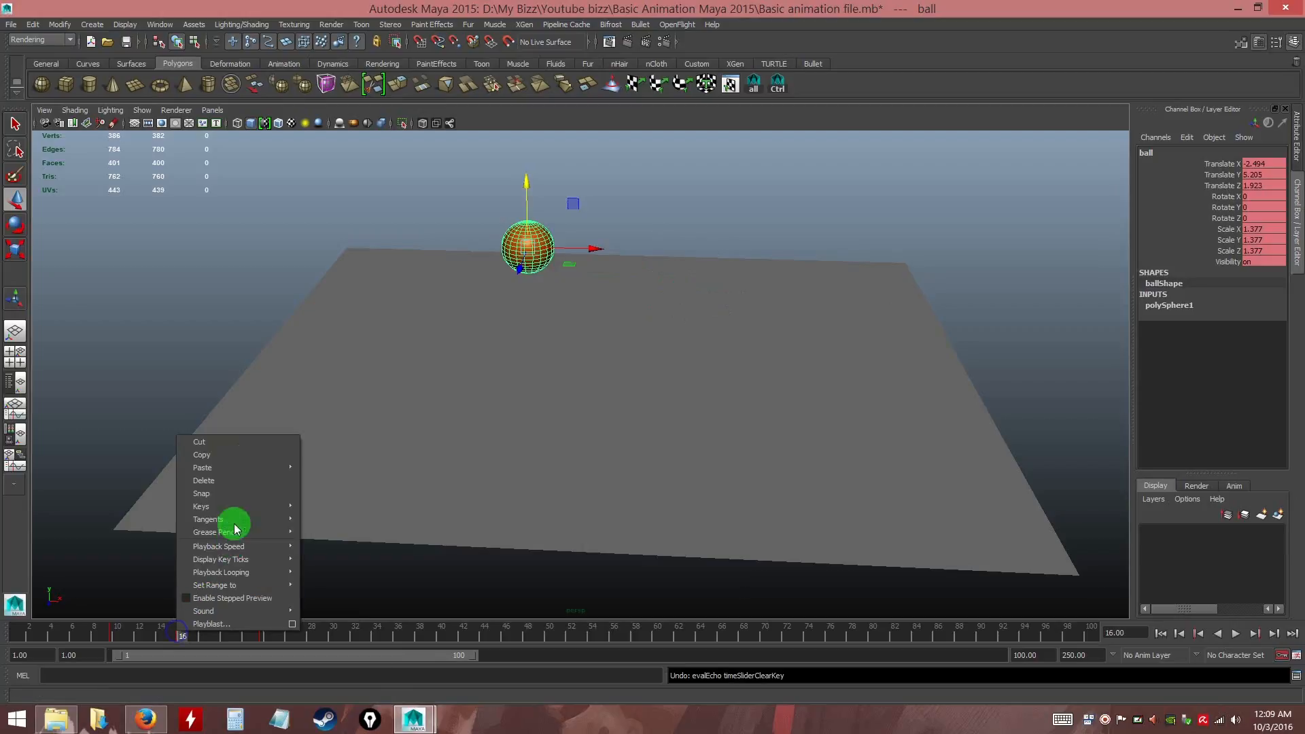
click(226, 481)
click(183, 638)
mouse_move(185, 639)
mouse_down()
mouse_move(172, 638)
mouse_move(204, 636)
mouse_up()
right_drag(176, 636, 219, 477)
Set the current time to frame 19 and try to delete the ball's last key near frame 24
drag(186, 635, 215, 638)
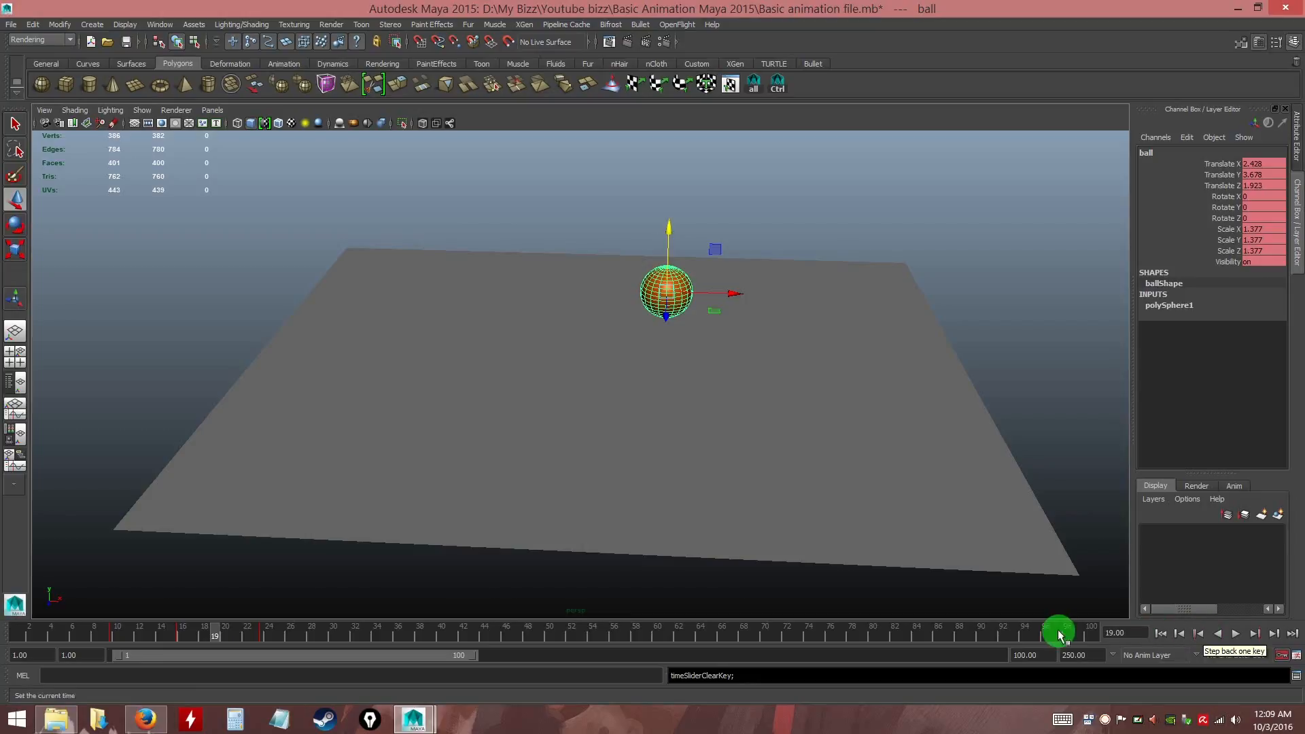
mouse_move(216, 638)
mouse_down()
mouse_move(183, 639)
mouse_move(215, 636)
mouse_up()
right_click(260, 637)
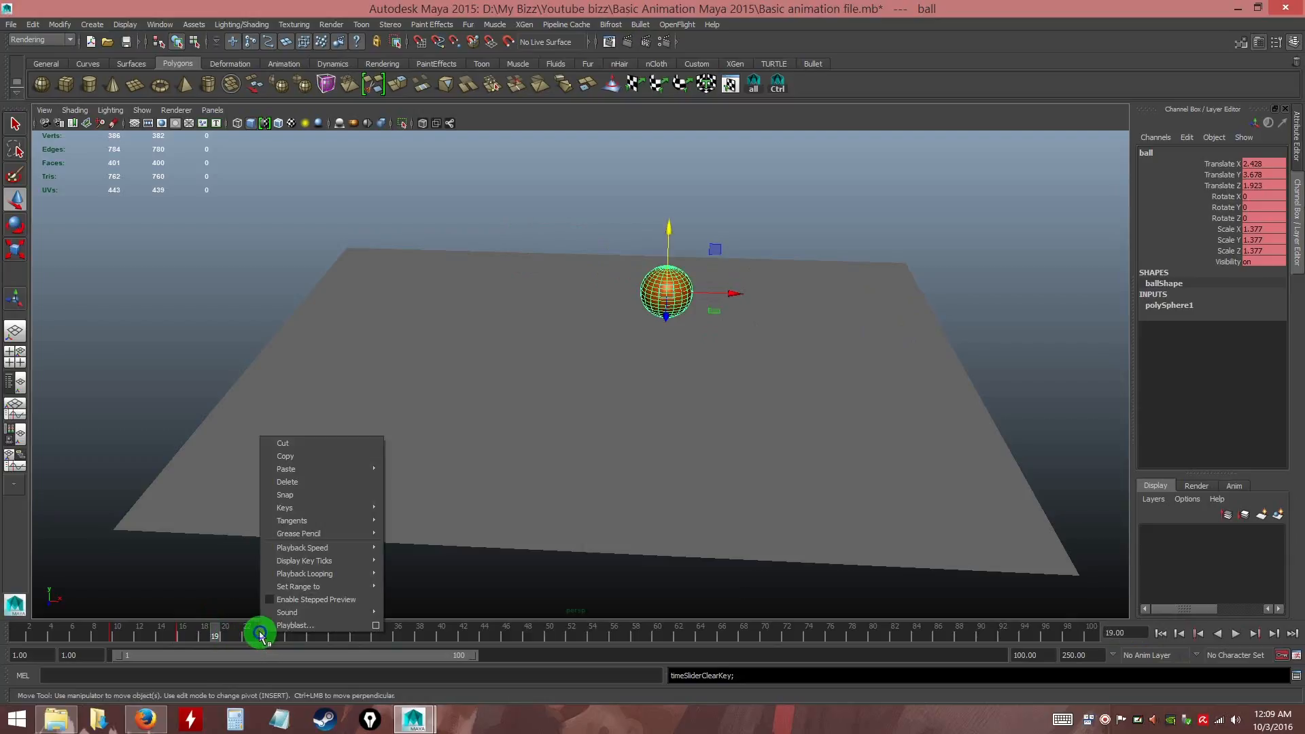
click(304, 480)
Select the ball's keys from frame 8 onward during playback and scale them slightly closer together
mouse_move(262, 643)
mouse_down()
mouse_move(96, 632)
mouse_move(600, 647)
mouse_move(268, 635)
mouse_move(335, 635)
mouse_move(286, 637)
mouse_up()
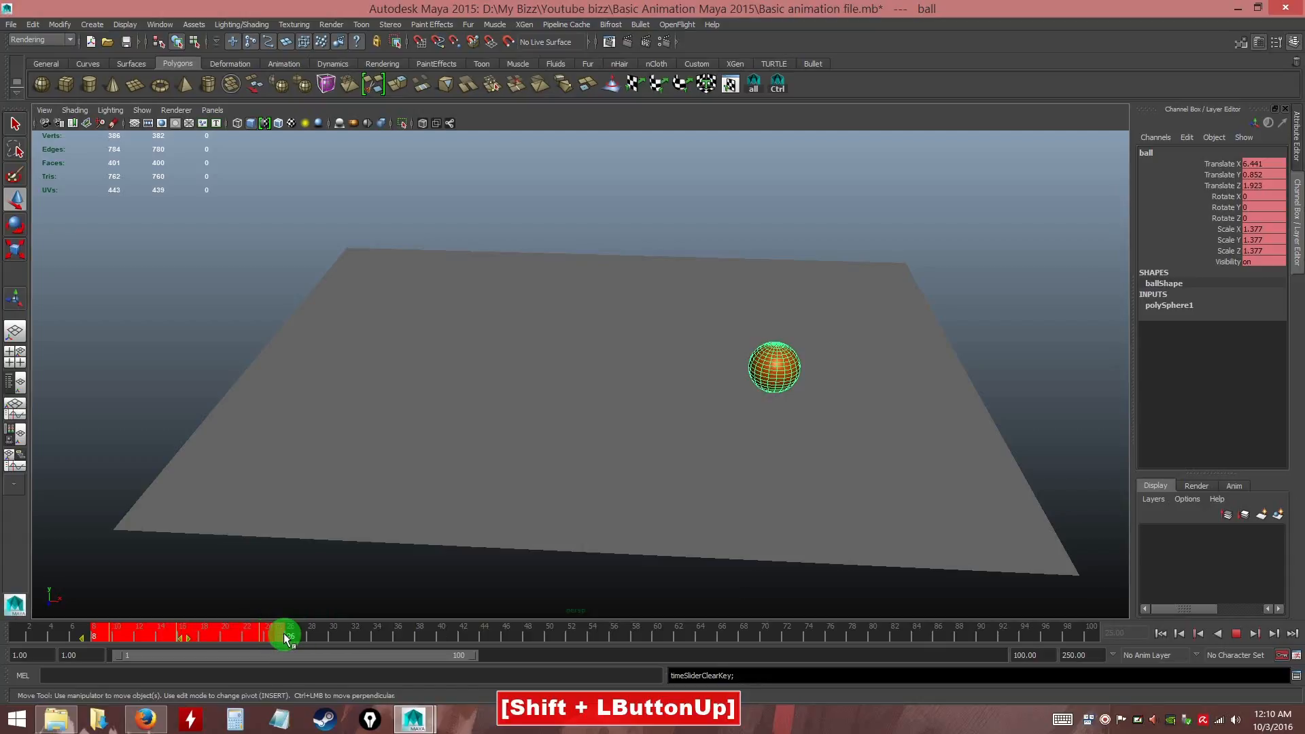
click(345, 635)
drag(231, 639, 215, 636)
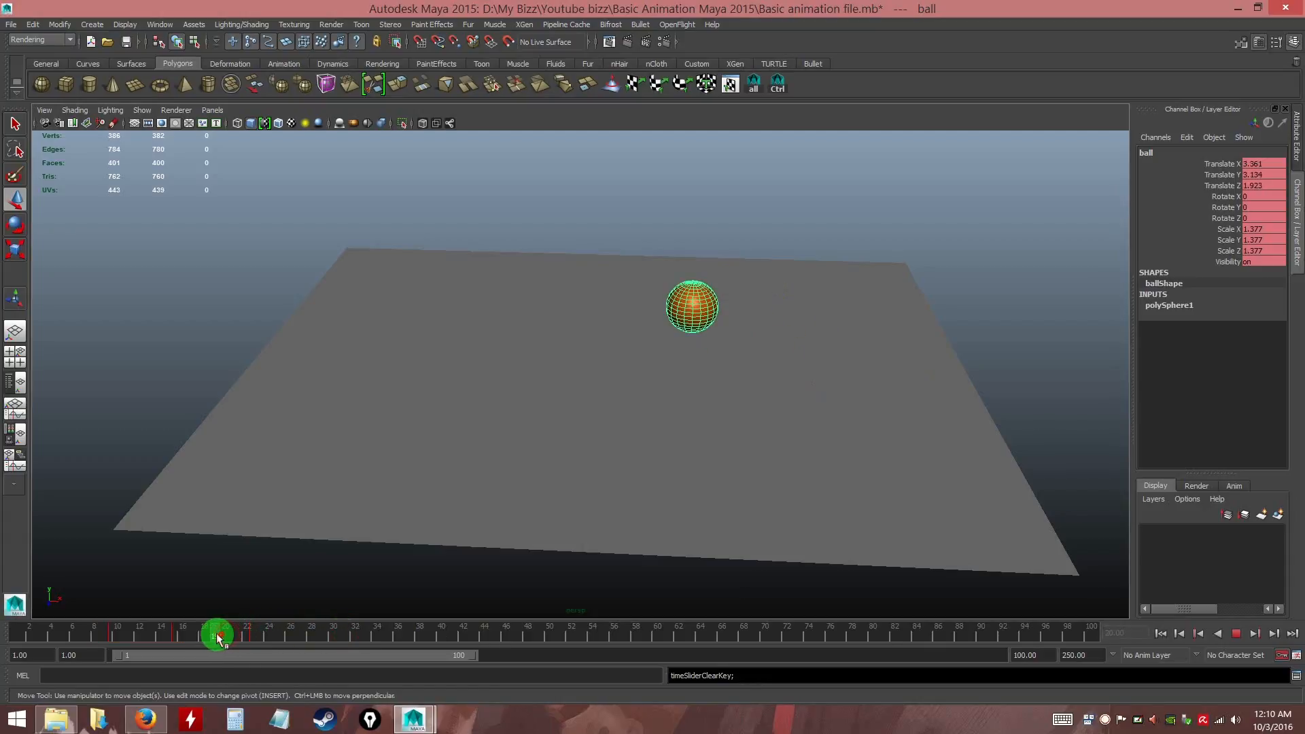
Stop the playback, scrub around the ball's first and middle keys, and set the current time to frame 18
click(108, 634)
click(129, 634)
mouse_move(176, 637)
mouse_down()
mouse_move(259, 639)
mouse_move(178, 642)
mouse_up()
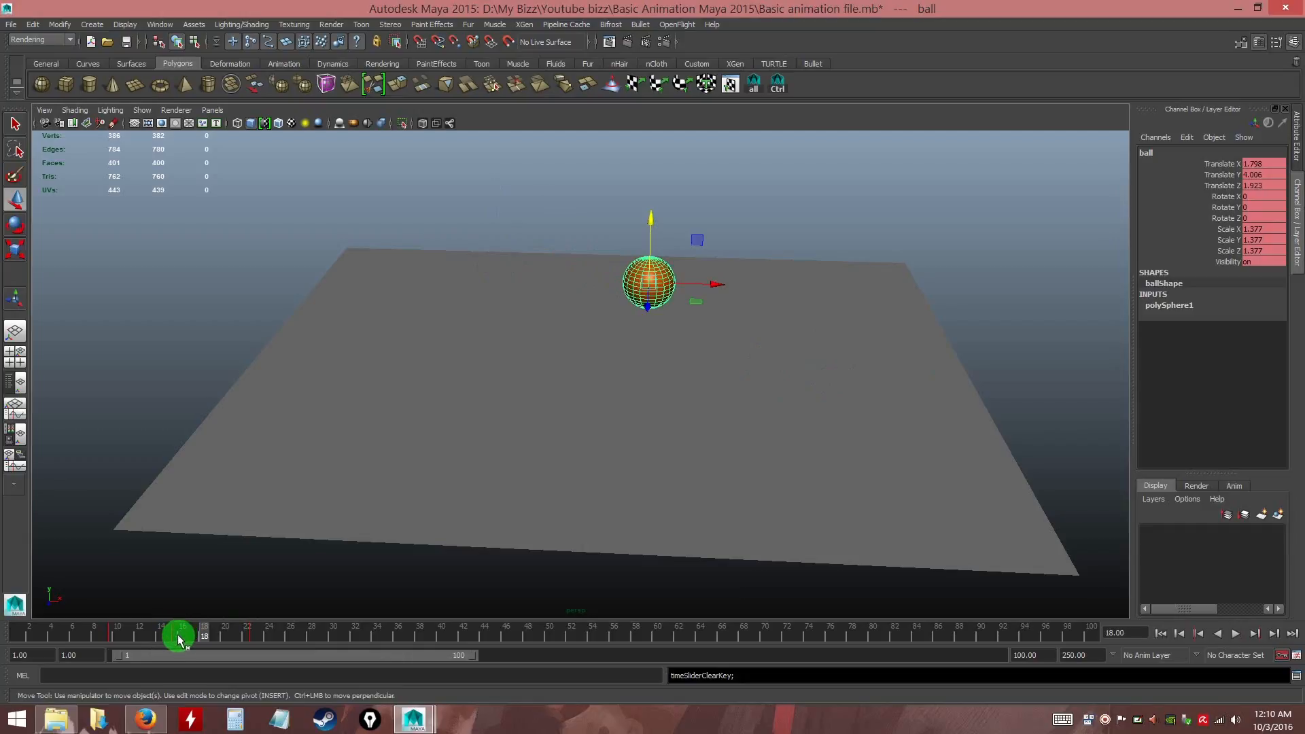
mouse_move(205, 636)
mouse_down()
mouse_move(176, 637)
mouse_move(204, 634)
mouse_up()
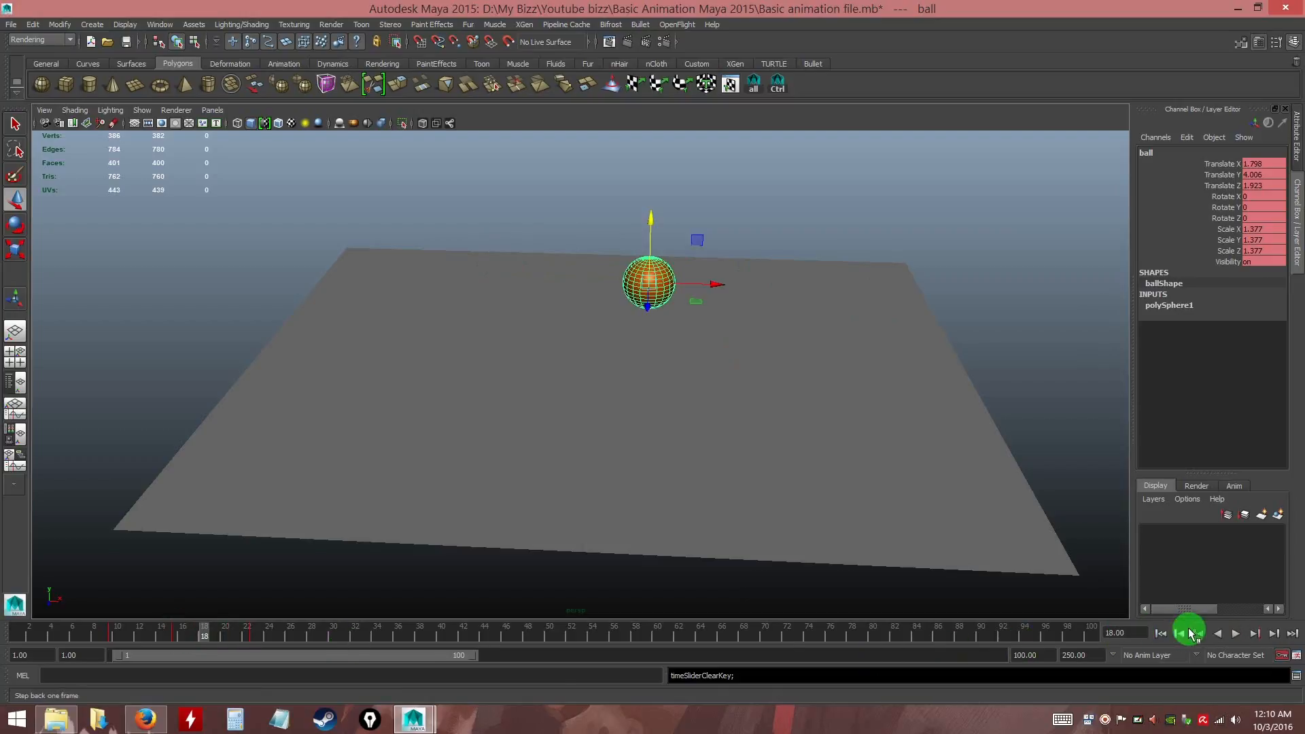
Set the current time to frame 26 and step back key by key to the ball's last and middle keys
key(ctrl)
key(ctrl)
key(ctrl)
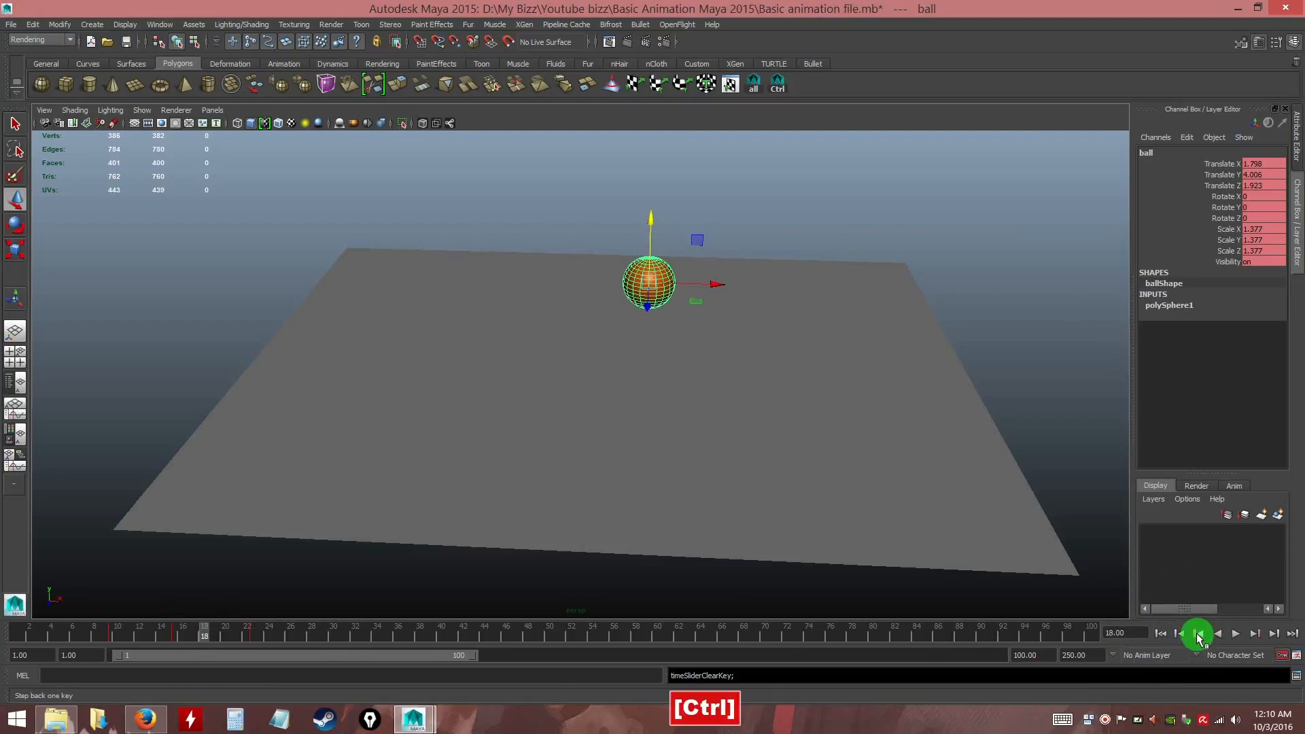
key(ctrl)
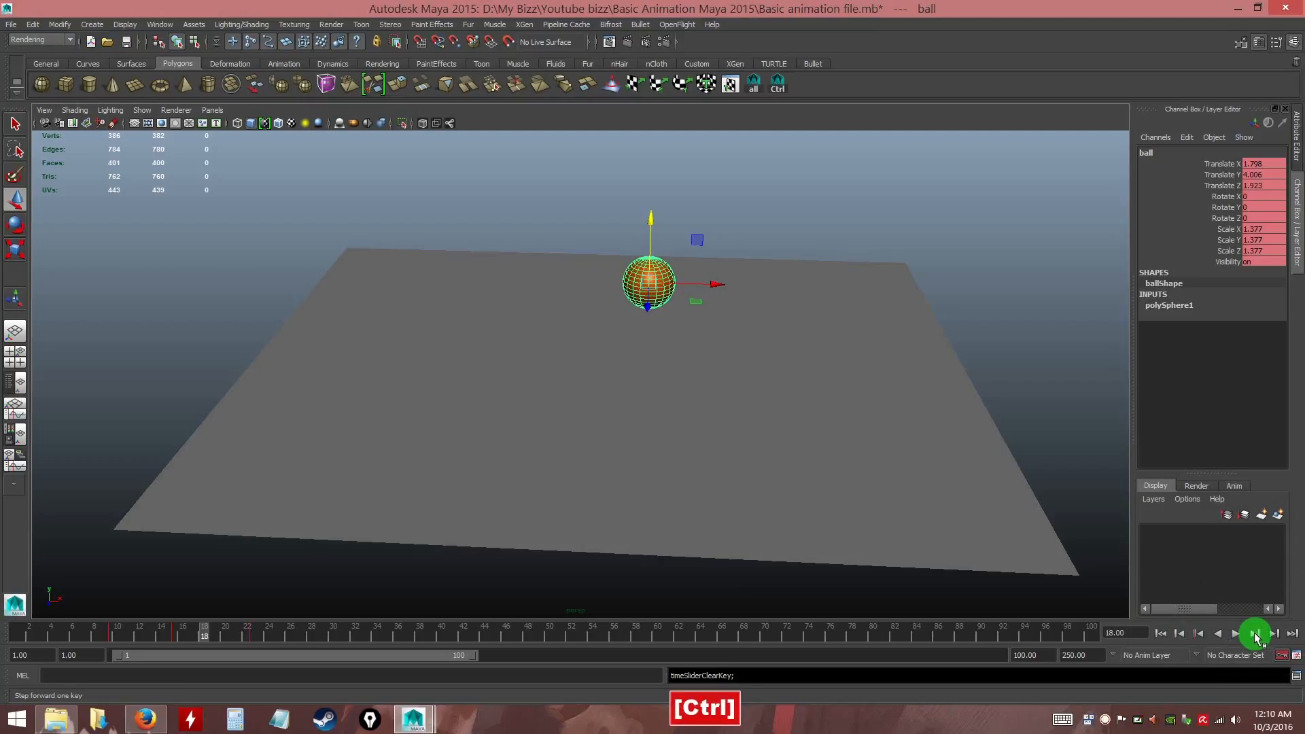
key(ctrl)
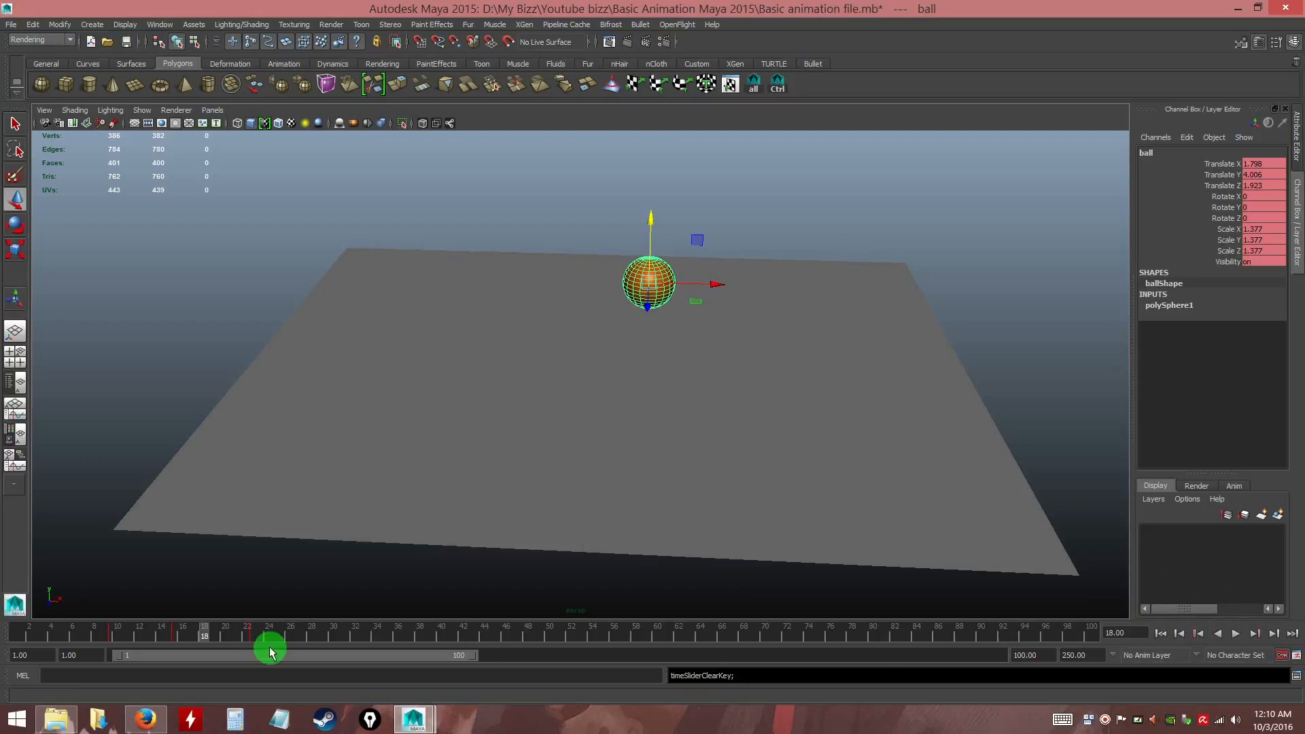
click(289, 634)
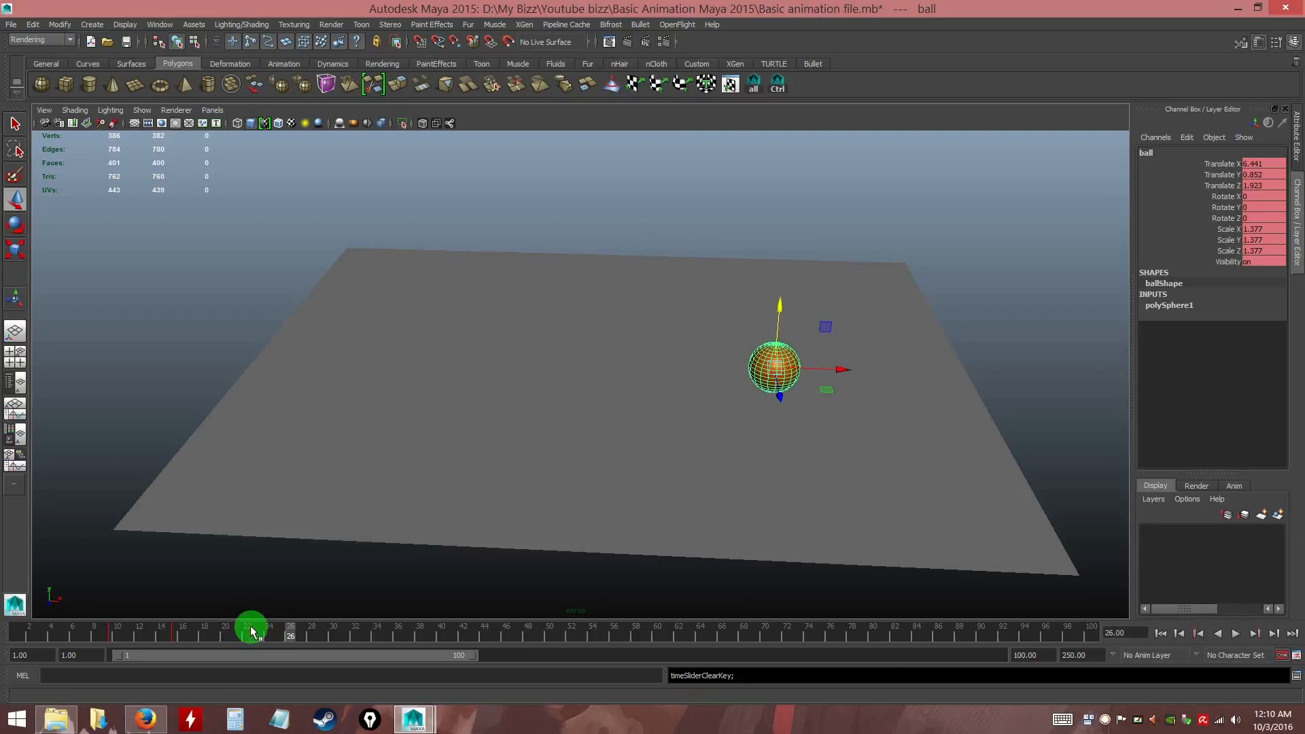
click(1199, 634)
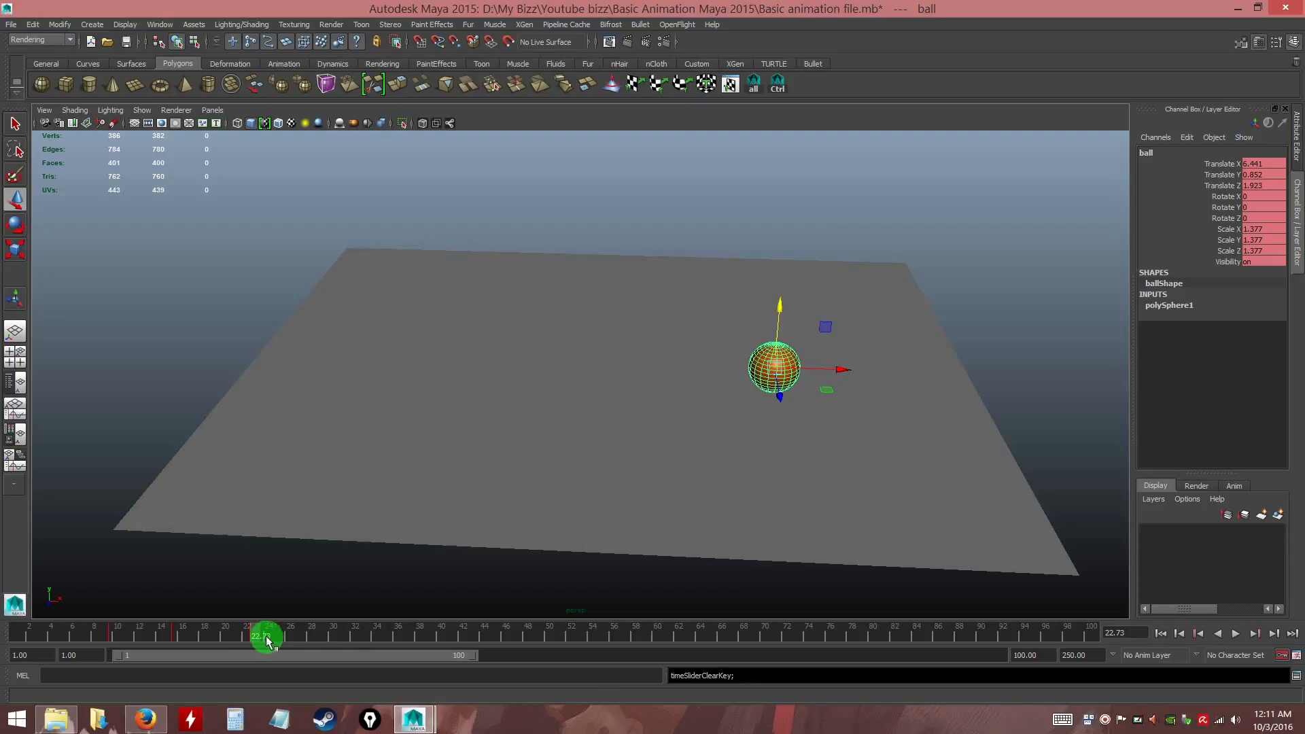
key(ctrl)
key(ctrl)
key(ctrl)
key(ctrl)
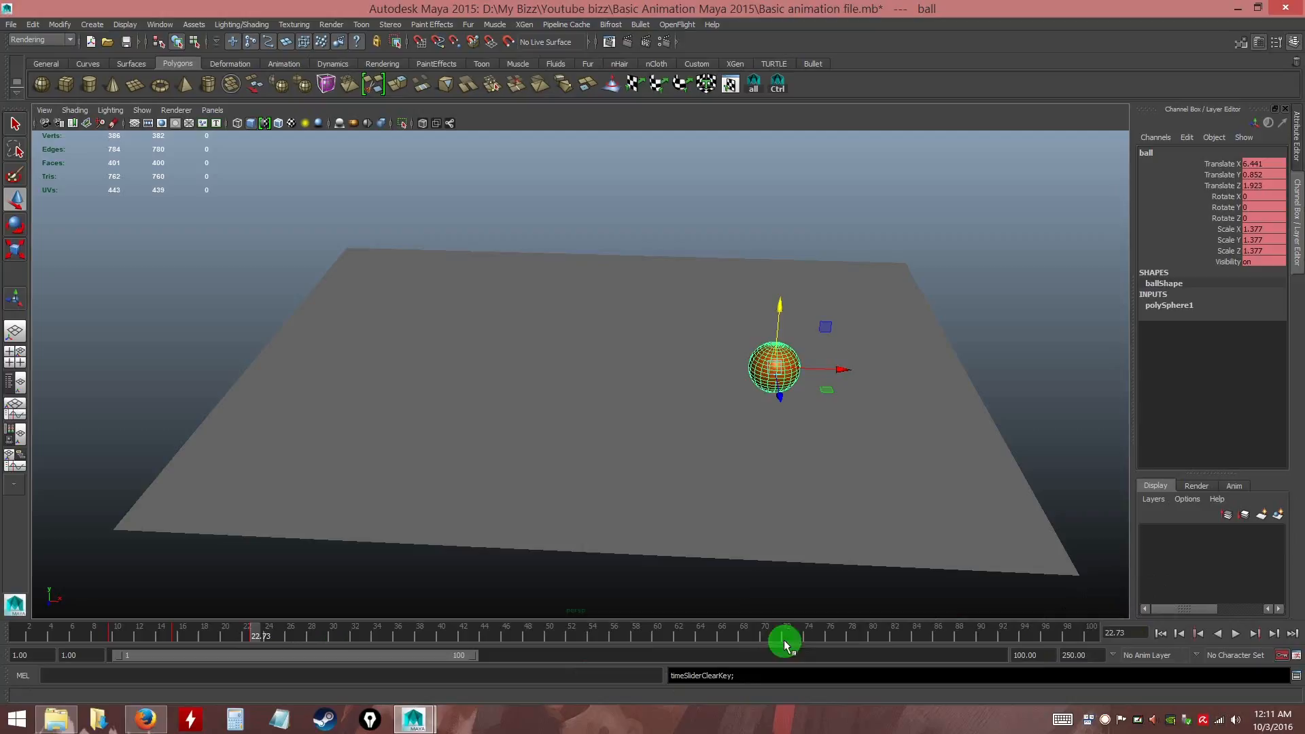
click(1198, 636)
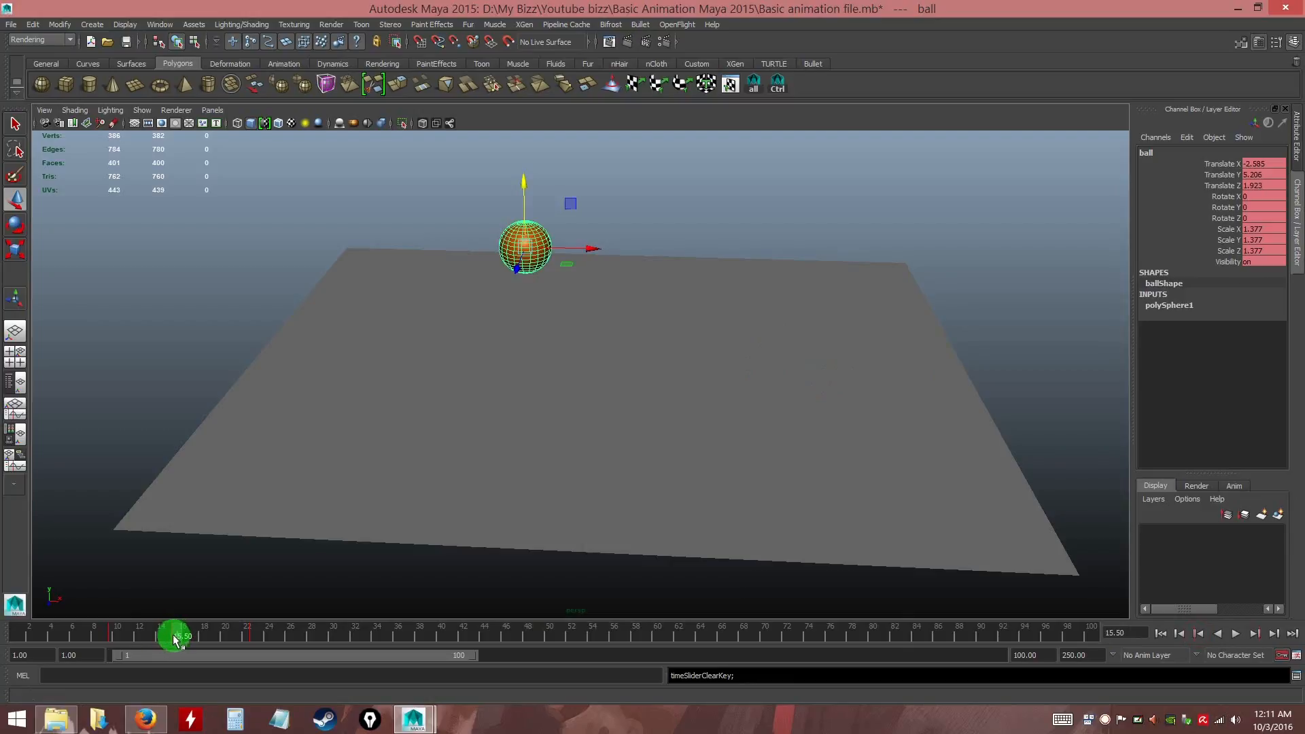
key(ctrl)
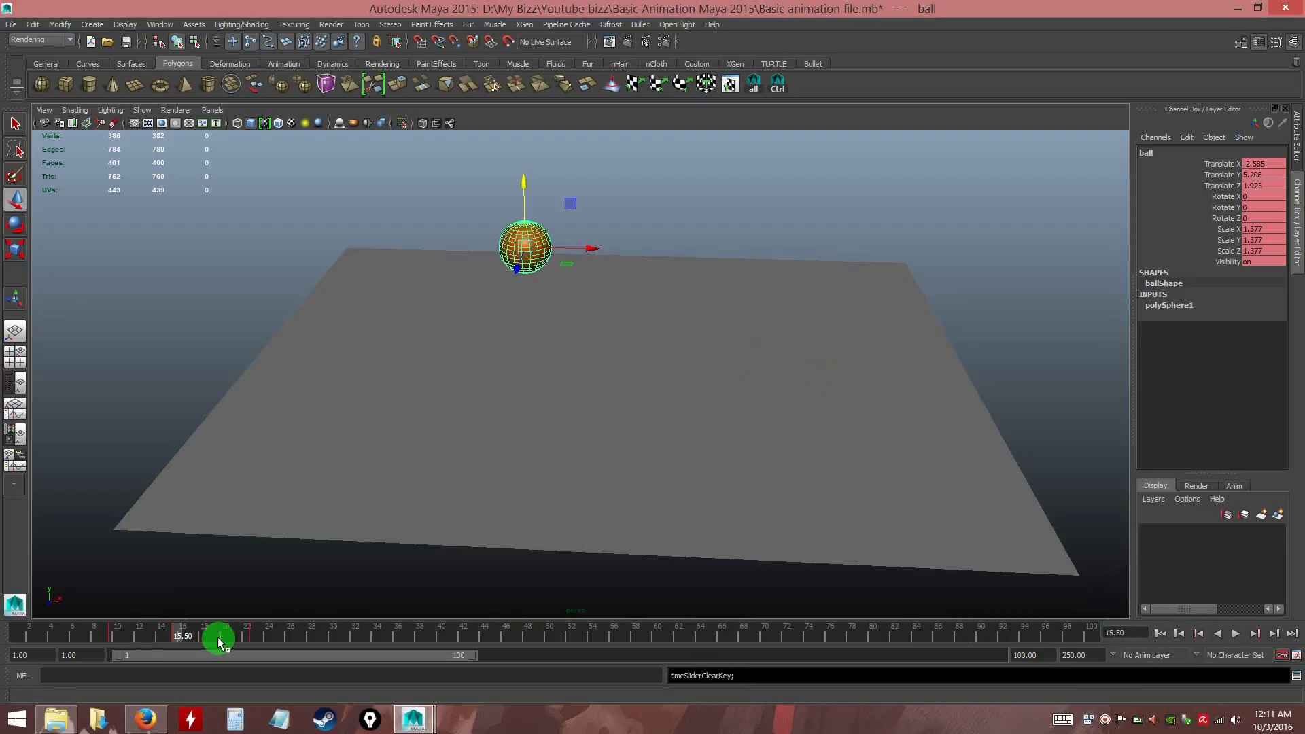
Select the ball's keys from frame 8 onward, stretch the range's end to frame 32, and set the current time to frame 22
drag(197, 633, 202, 639)
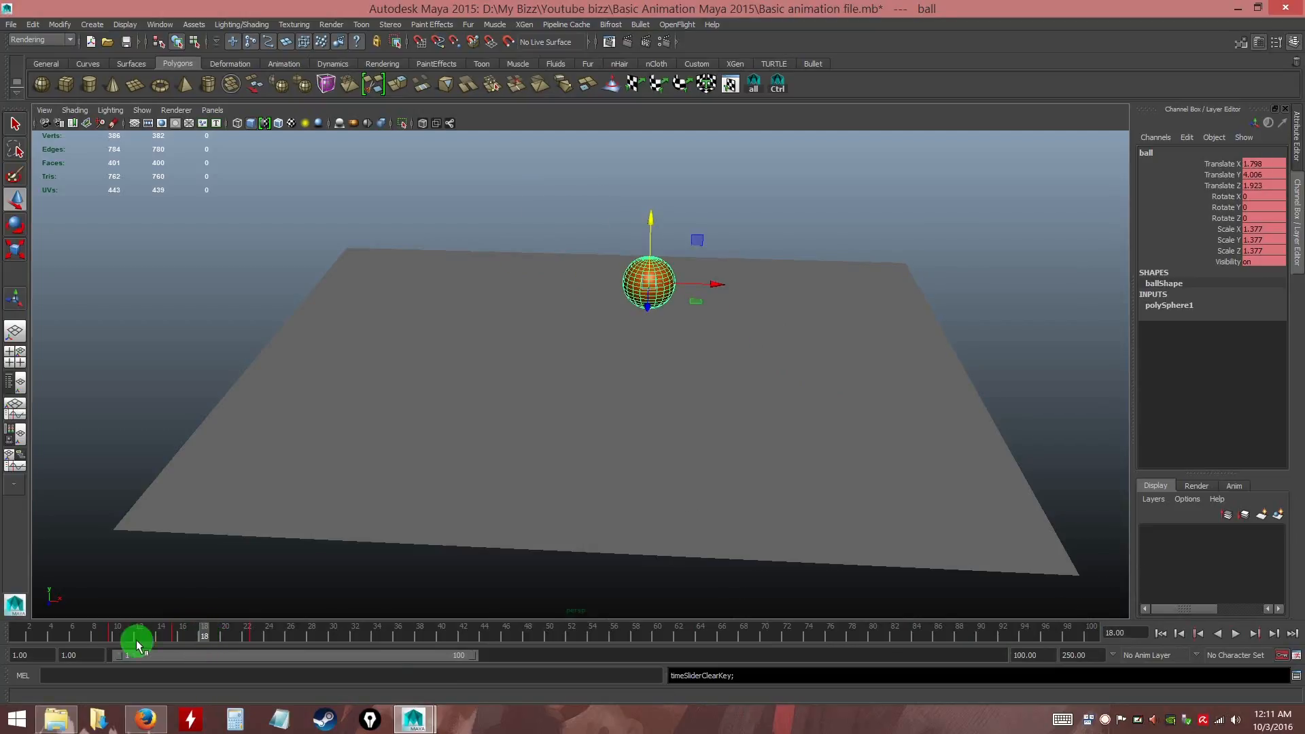
shift+drag(93, 633, 350, 632)
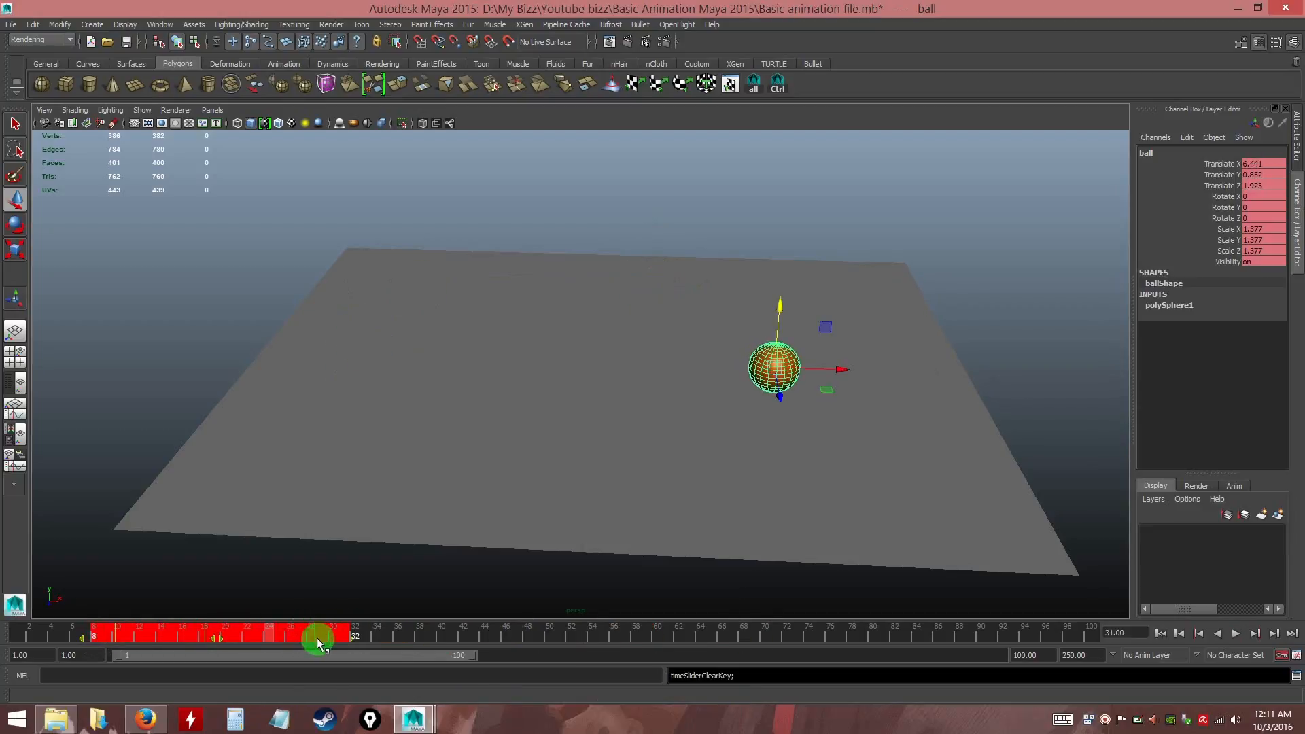
click(398, 636)
drag(345, 647, 376, 637)
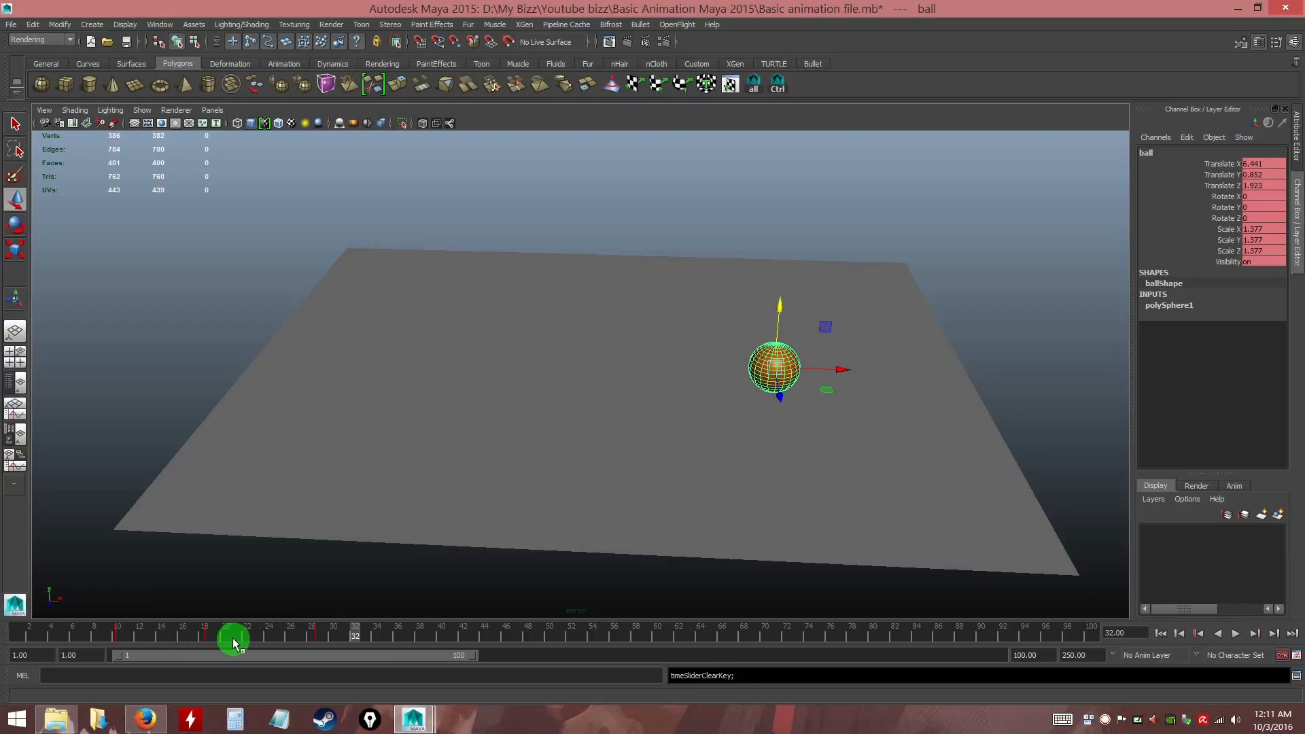
click(246, 637)
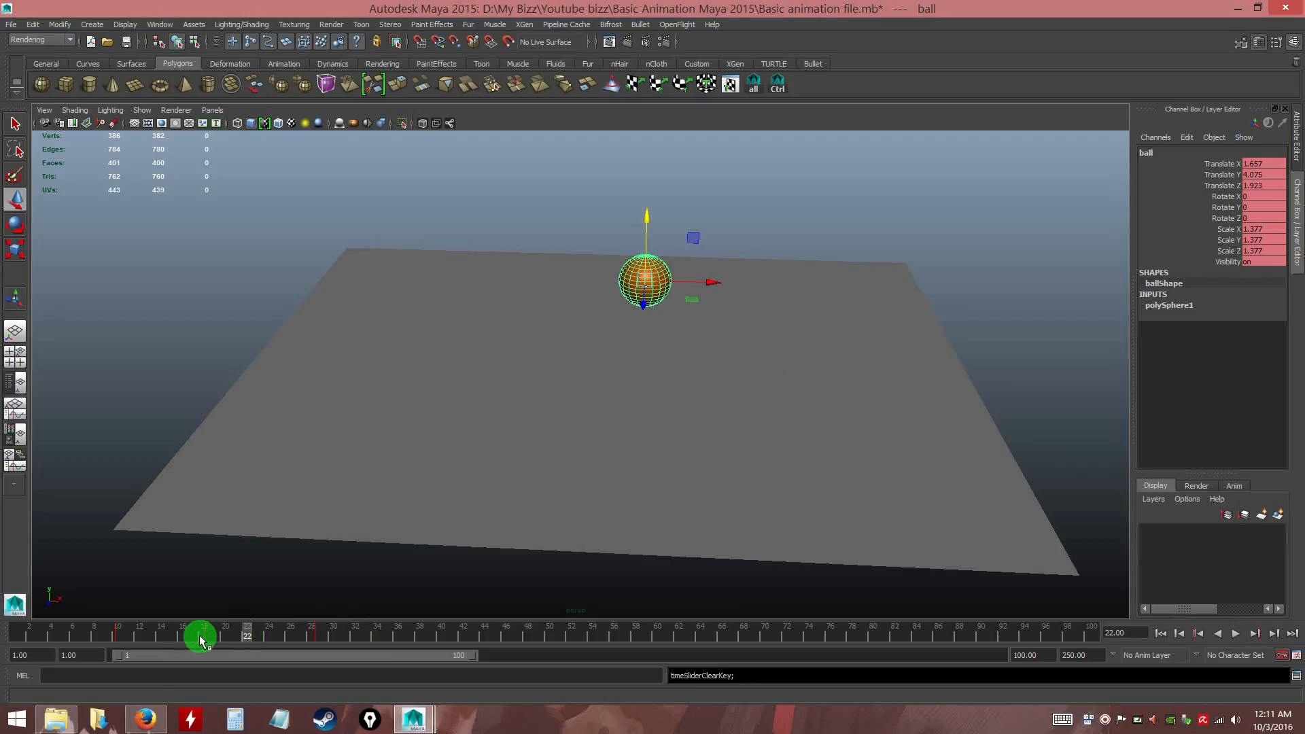
Select the ball's keys from frame 9 onward, shrink the range's end to frame 28, and snap the keys to whole frames
shift+drag(105, 635, 307, 639)
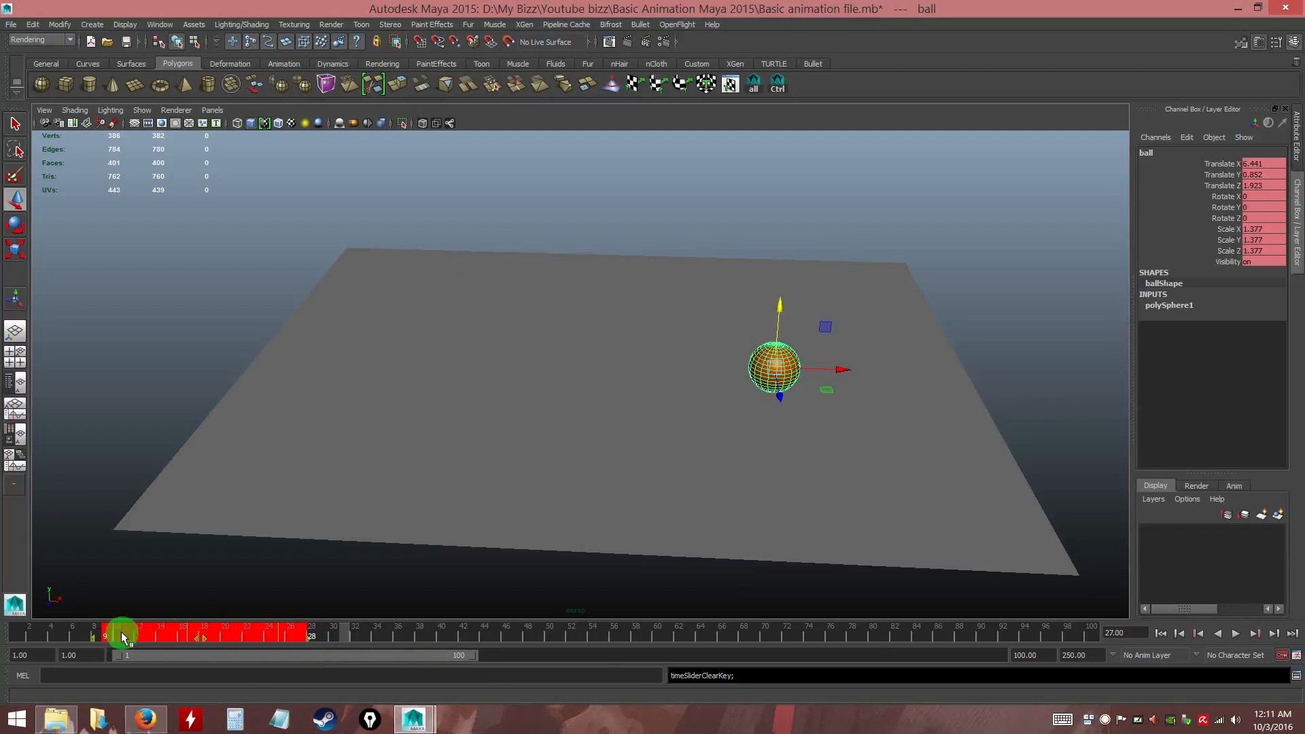
right_click(253, 636)
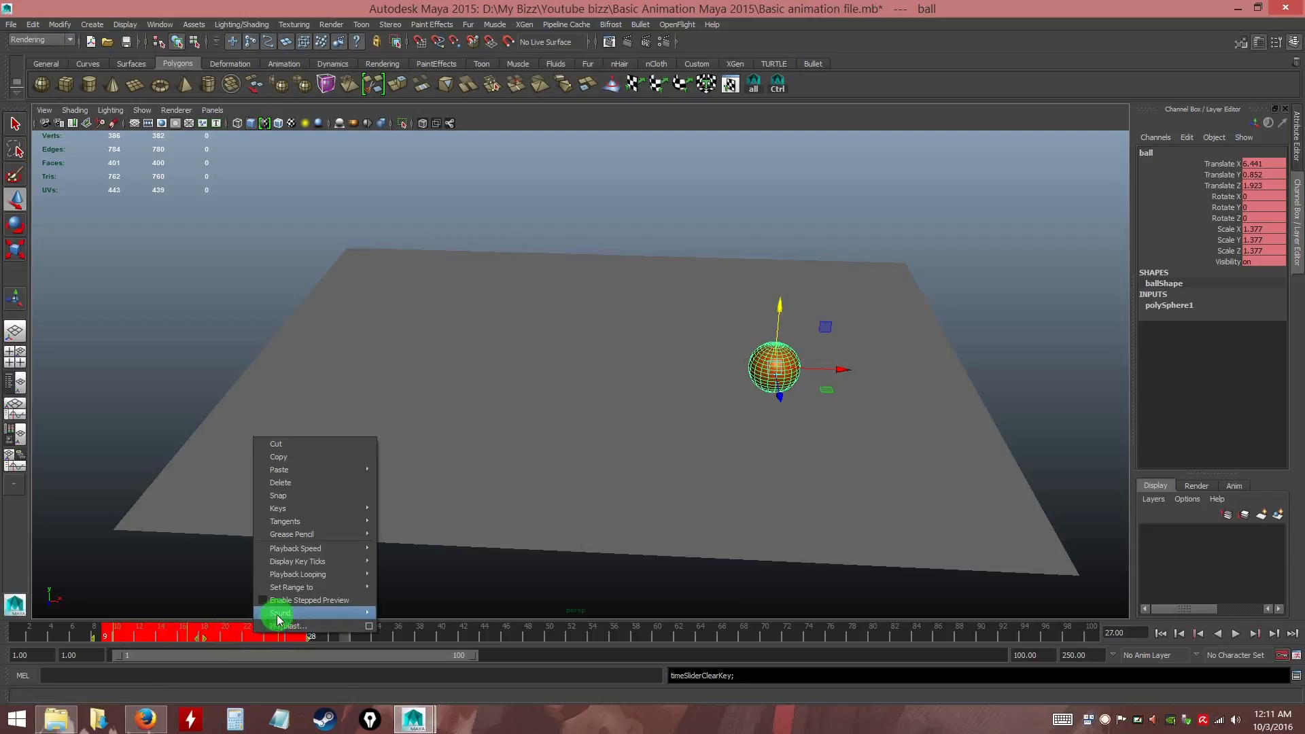
mouse_move(284, 511)
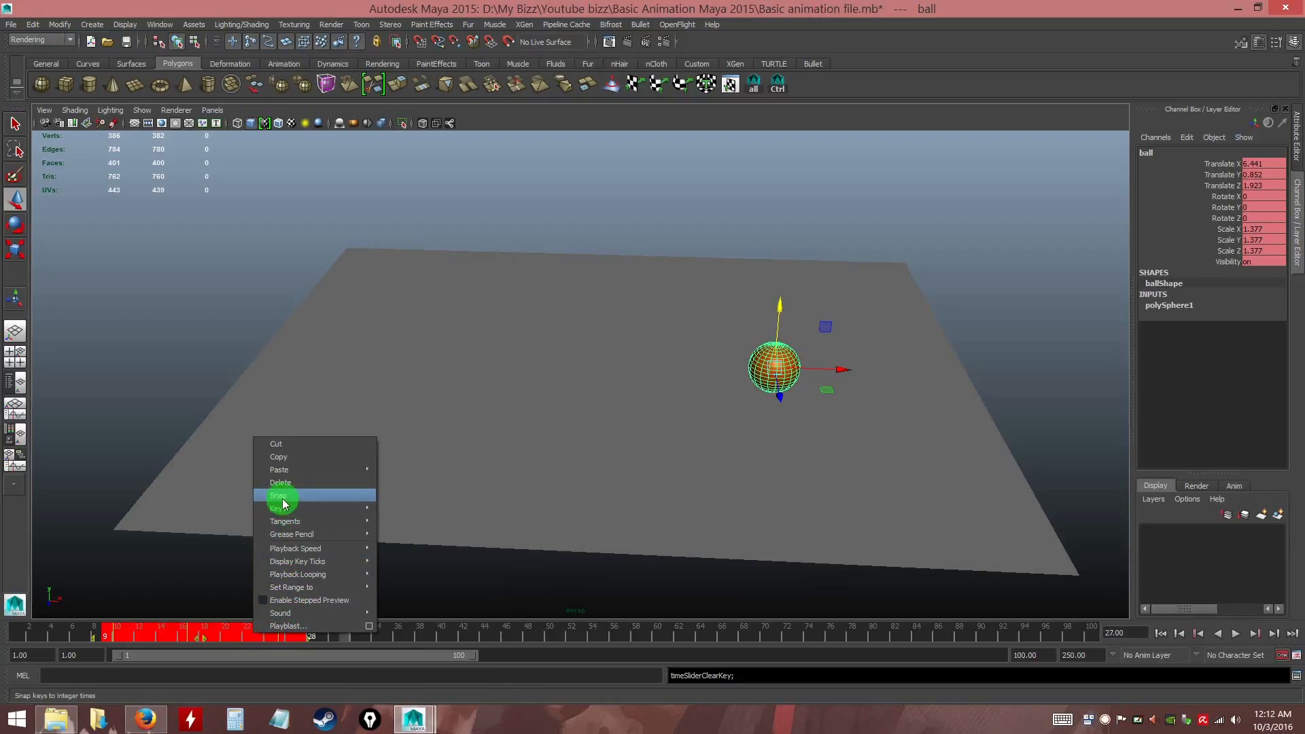
click(281, 496)
Scrub to frame 12, step back to the ball's first key, and step forward one key to check the snapped positions
drag(226, 621, 150, 634)
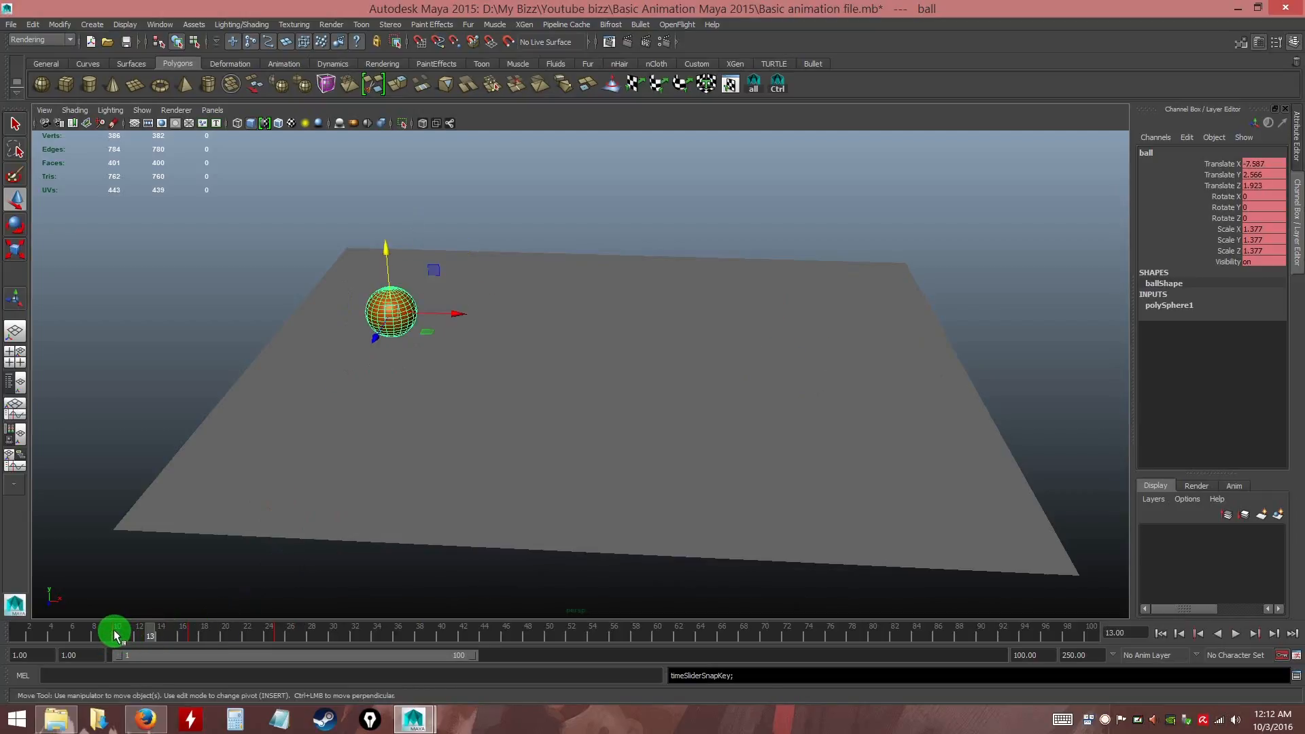
drag(117, 634, 140, 632)
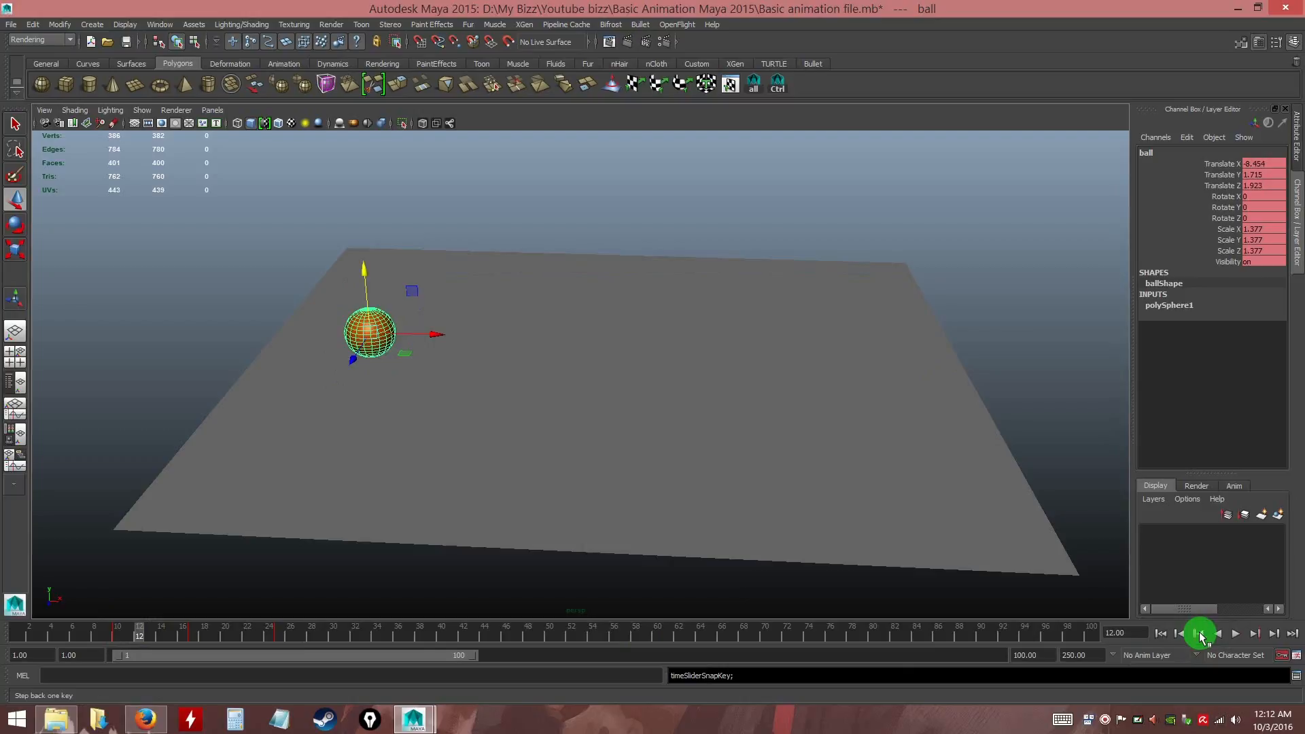
click(1200, 634)
click(1256, 634)
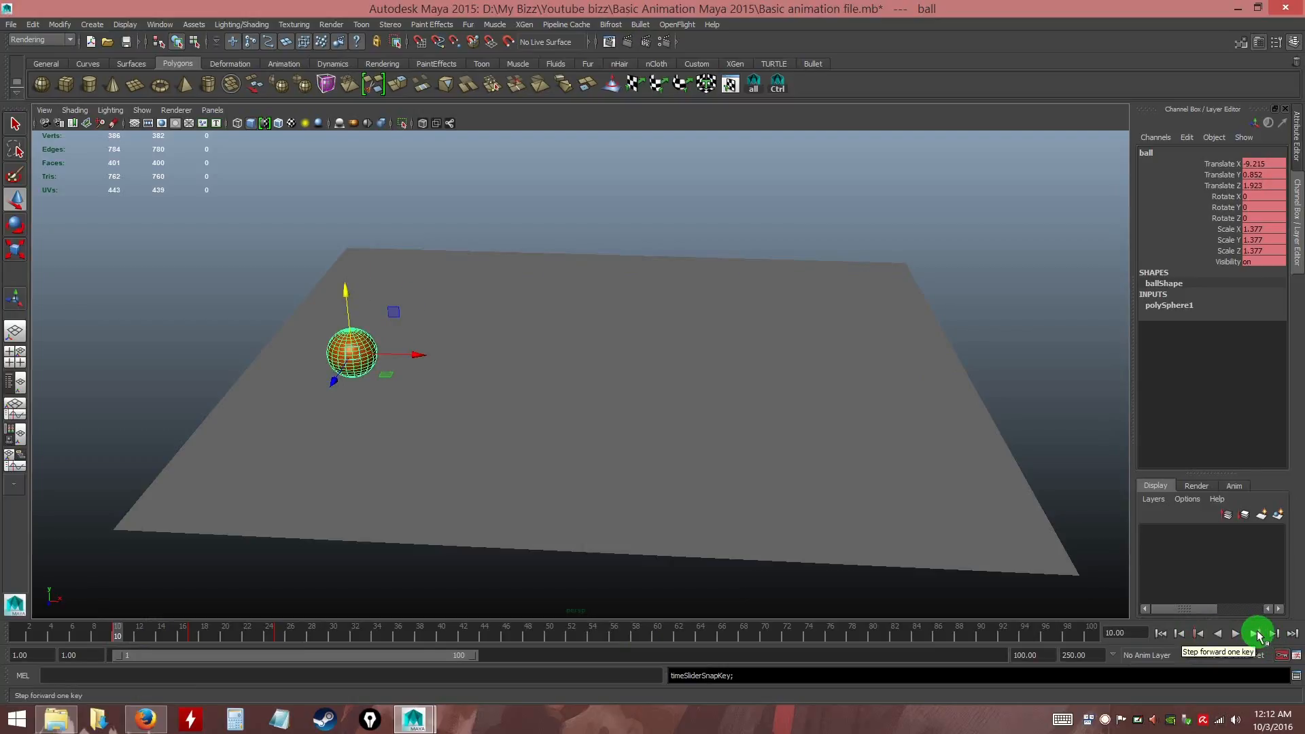
Step forward key by key to the ball's last key at frame 25, delete it, and scrub around frame 25
click(1258, 634)
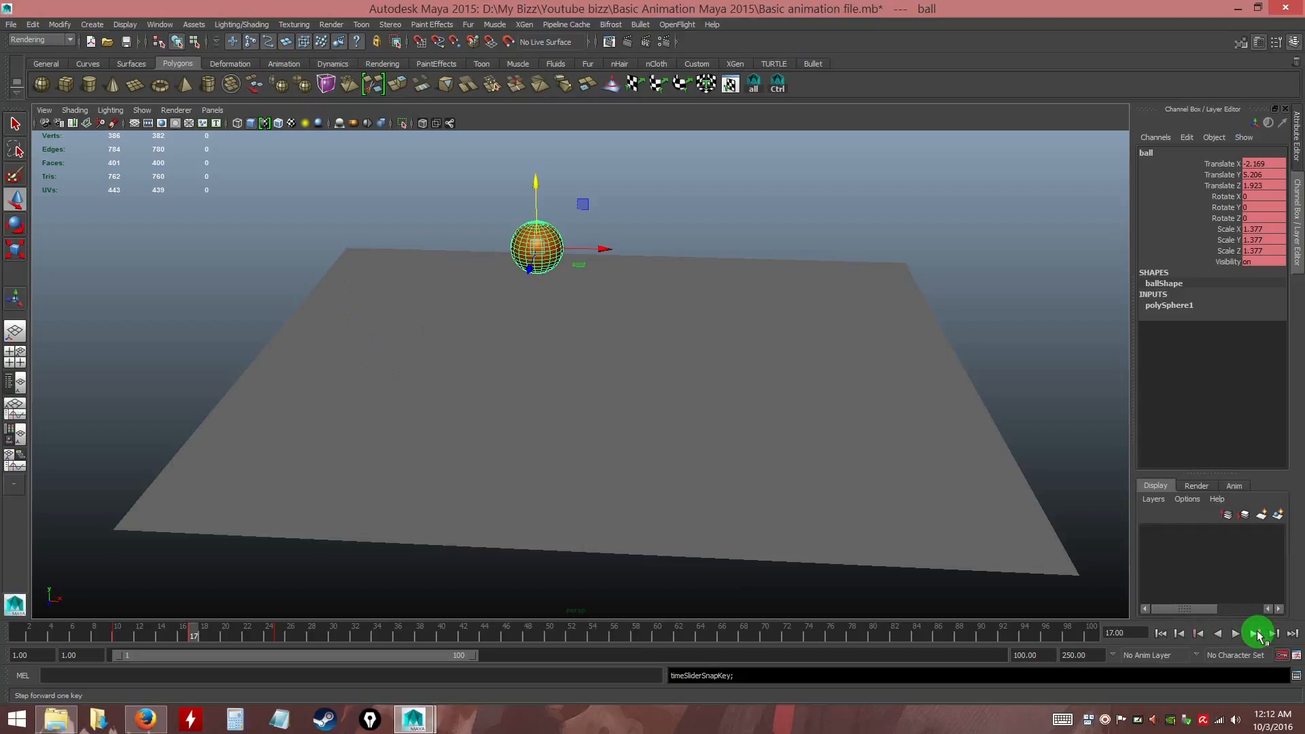
click(1258, 633)
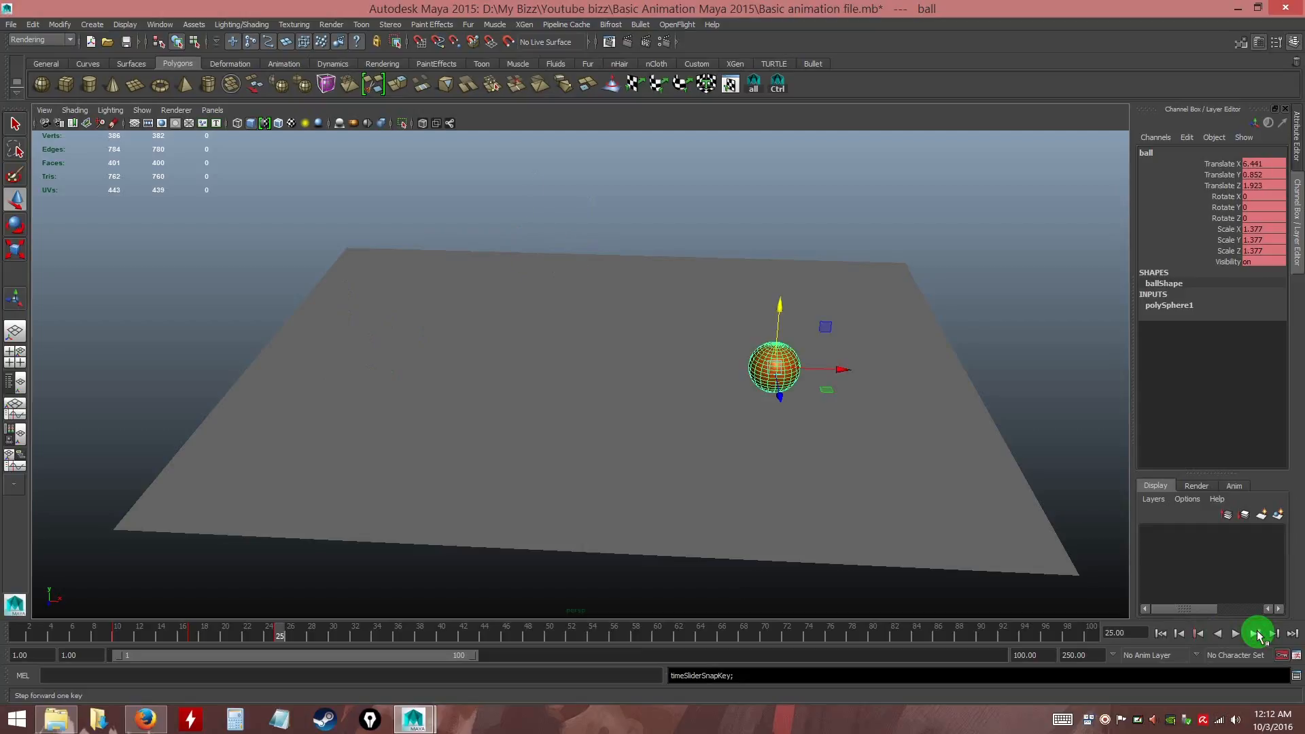
mouse_move(291, 635)
mouse_down()
mouse_move(361, 630)
mouse_move(272, 641)
mouse_up()
right_click(279, 636)
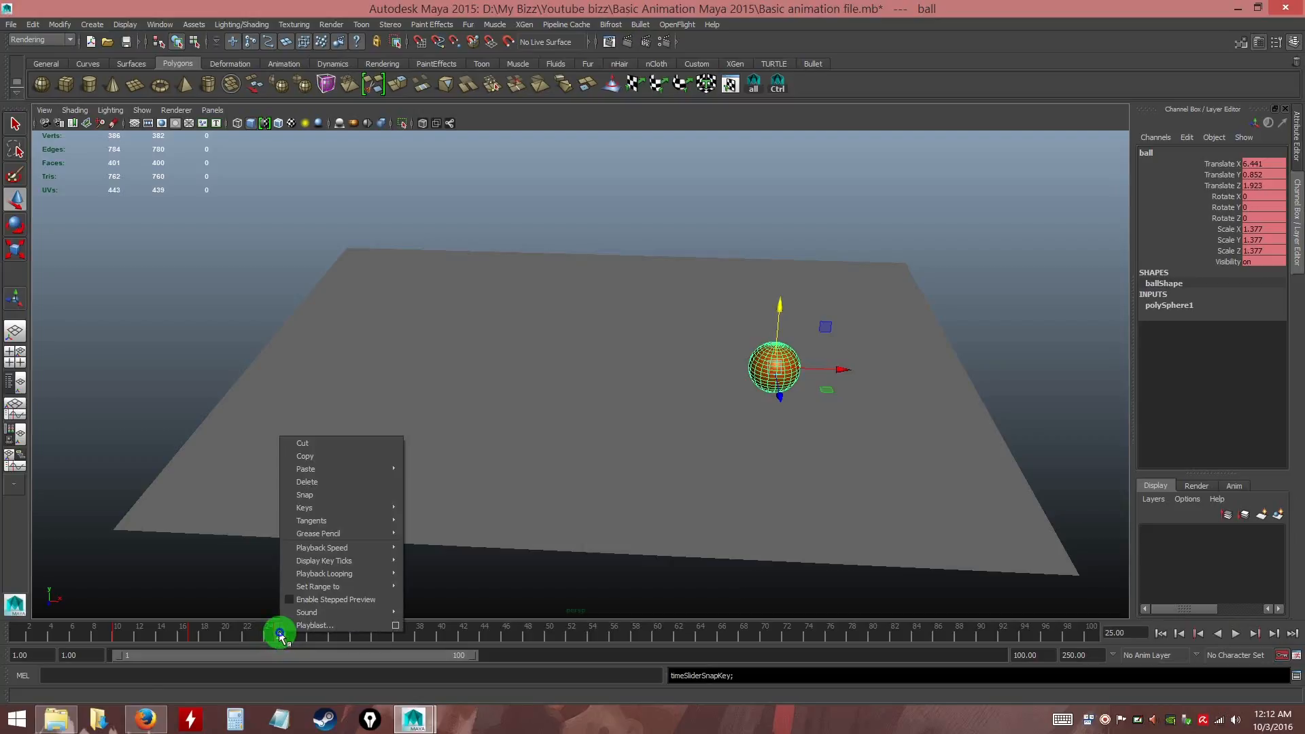
click(318, 483)
drag(284, 634, 278, 639)
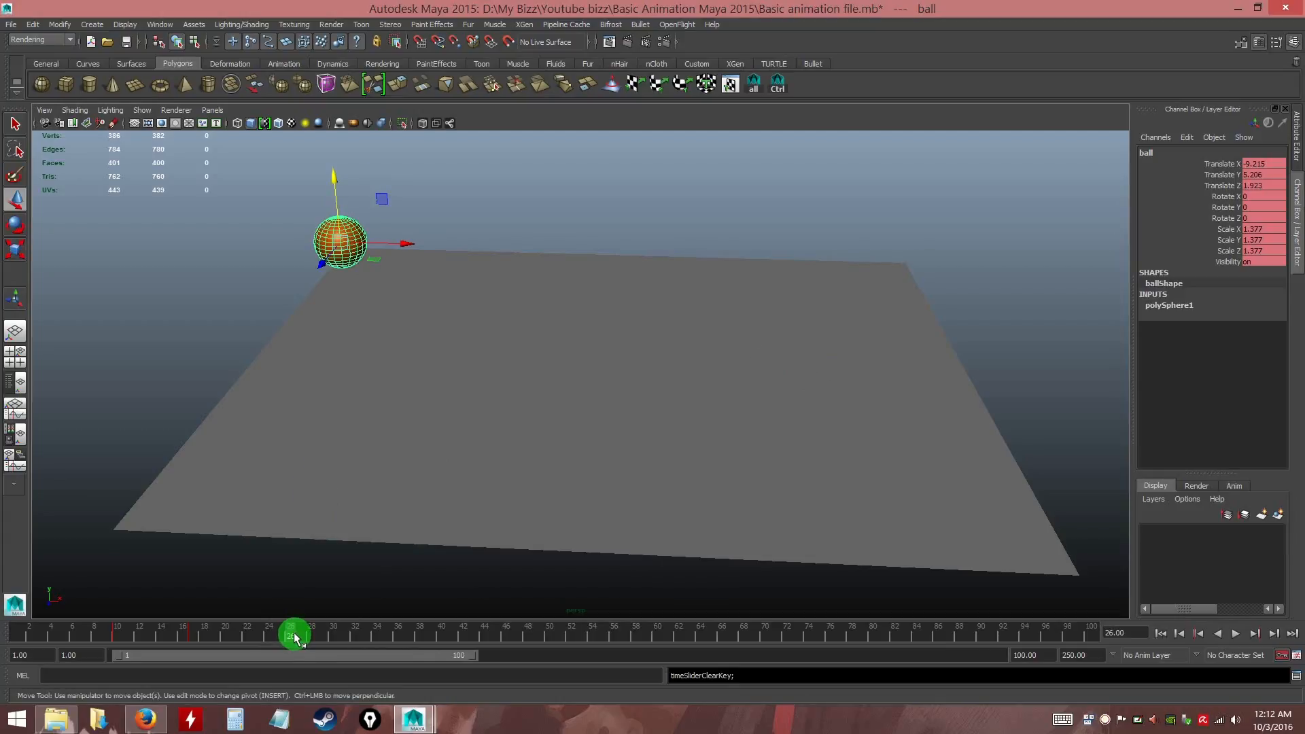
Undo the deletion of the ball's last key and return the current time to frame 25
key(ctrl)
key(z)
key(z)
drag(296, 637, 280, 639)
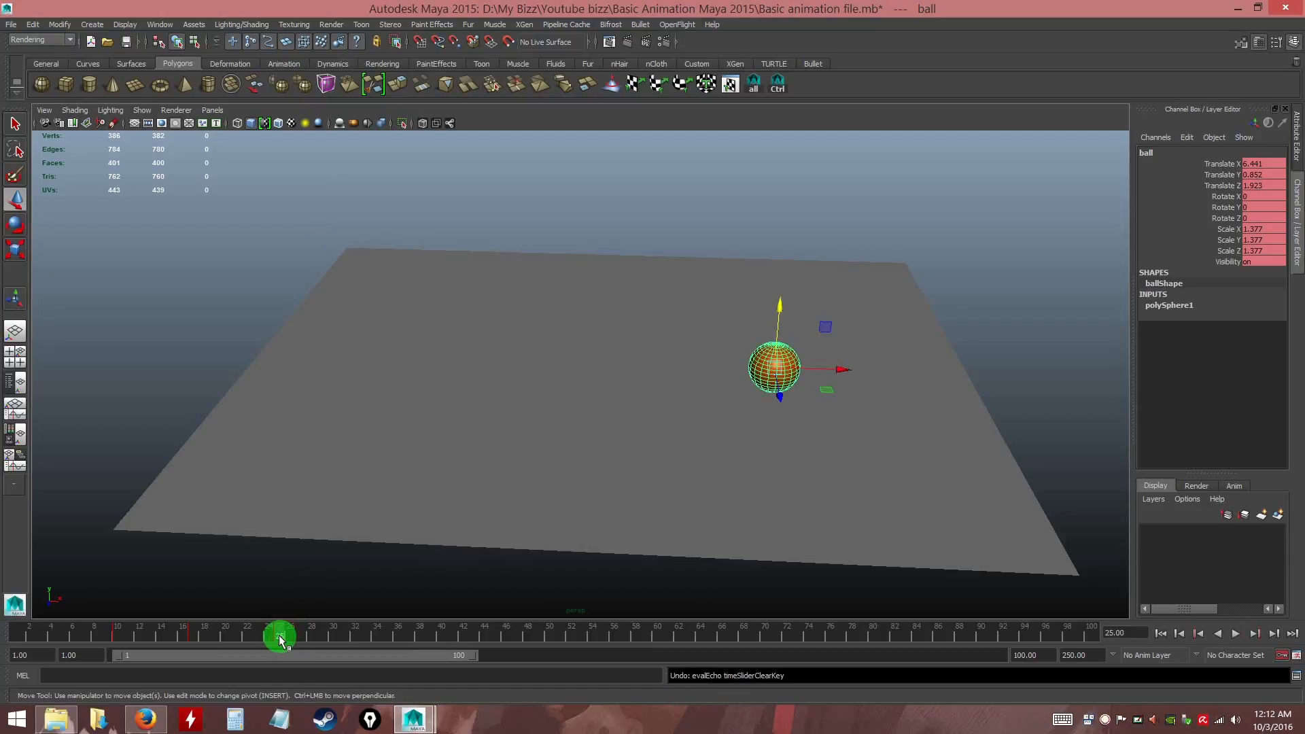
Select frames 15 to 28, delete the ball's keys in that range, and undo the deletion
shift+drag(303, 635, 168, 638)
right_click(209, 637)
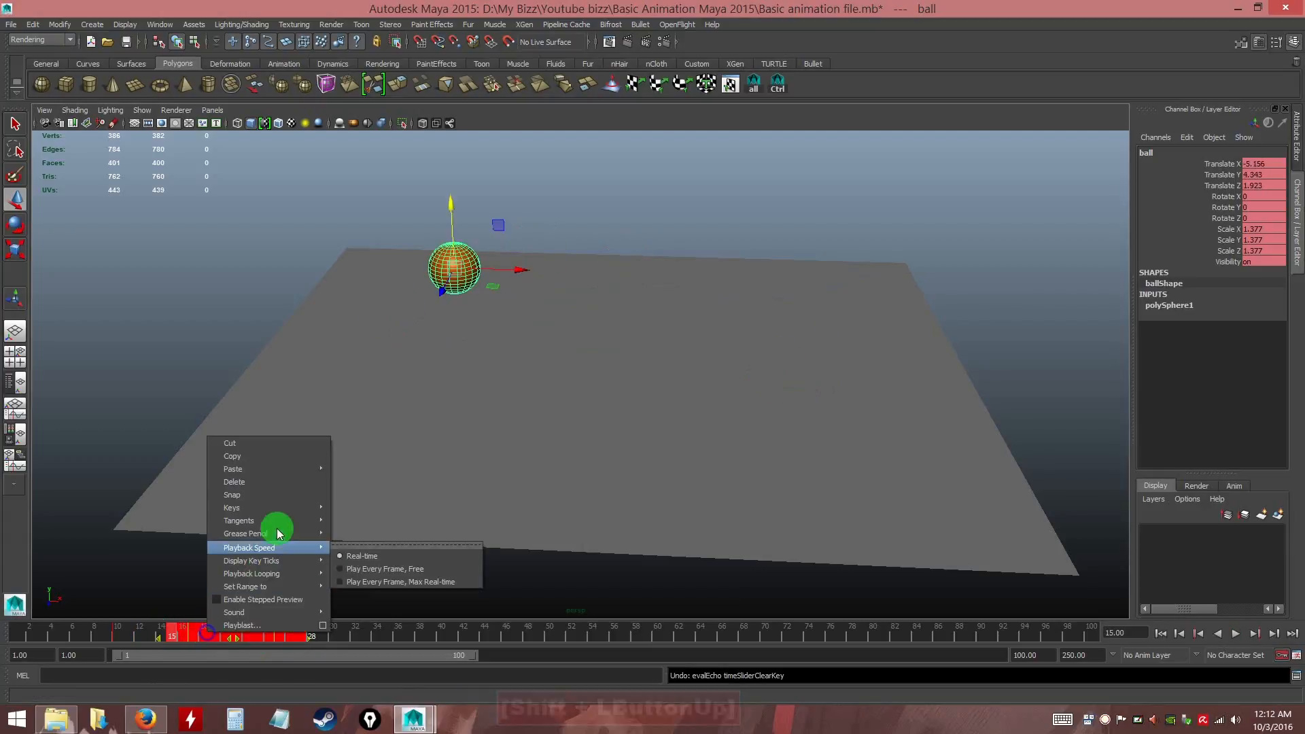
click(245, 482)
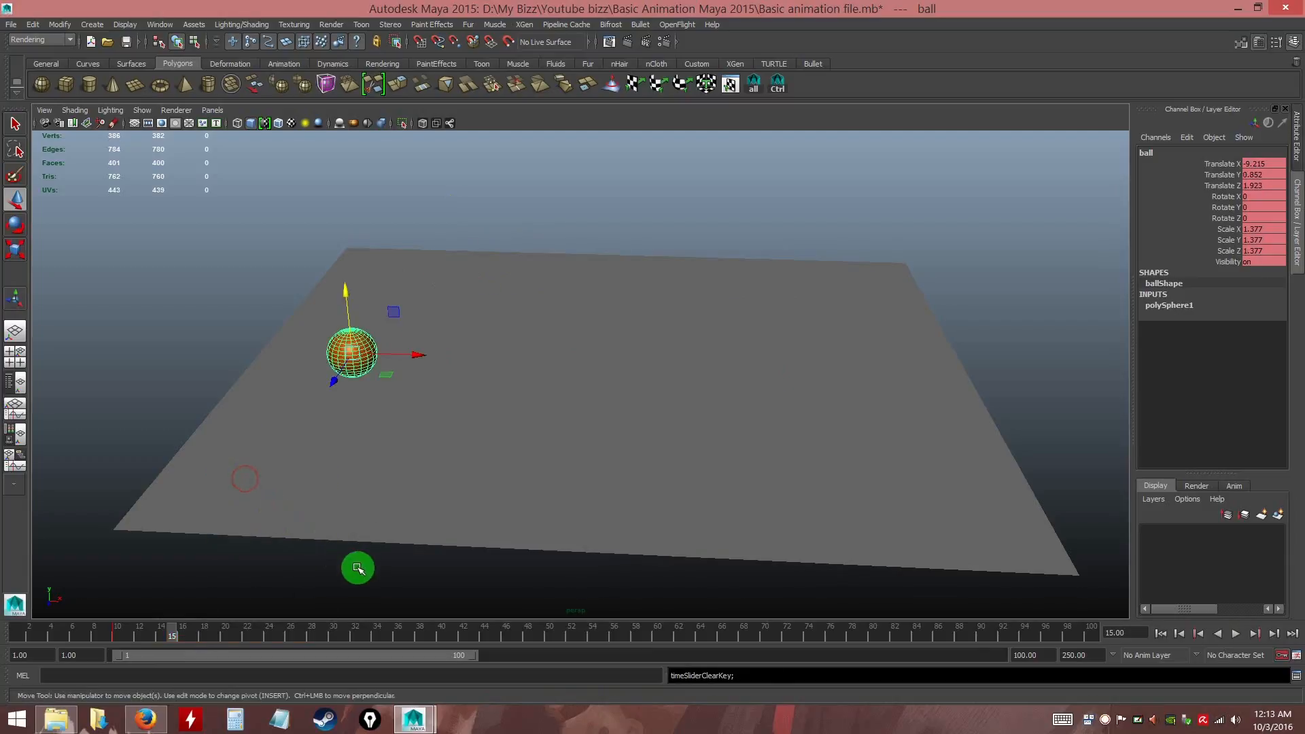
mouse_move(192, 639)
mouse_down()
mouse_move(160, 639)
mouse_move(353, 630)
mouse_move(140, 638)
mouse_move(257, 641)
mouse_move(177, 642)
mouse_move(198, 633)
mouse_up()
key(ctrl+z)
Delete the ball's middle key at frame 17, scrub from frame 10 to 25, and play the motion
right_drag(197, 634, 236, 483)
drag(183, 630, 121, 641)
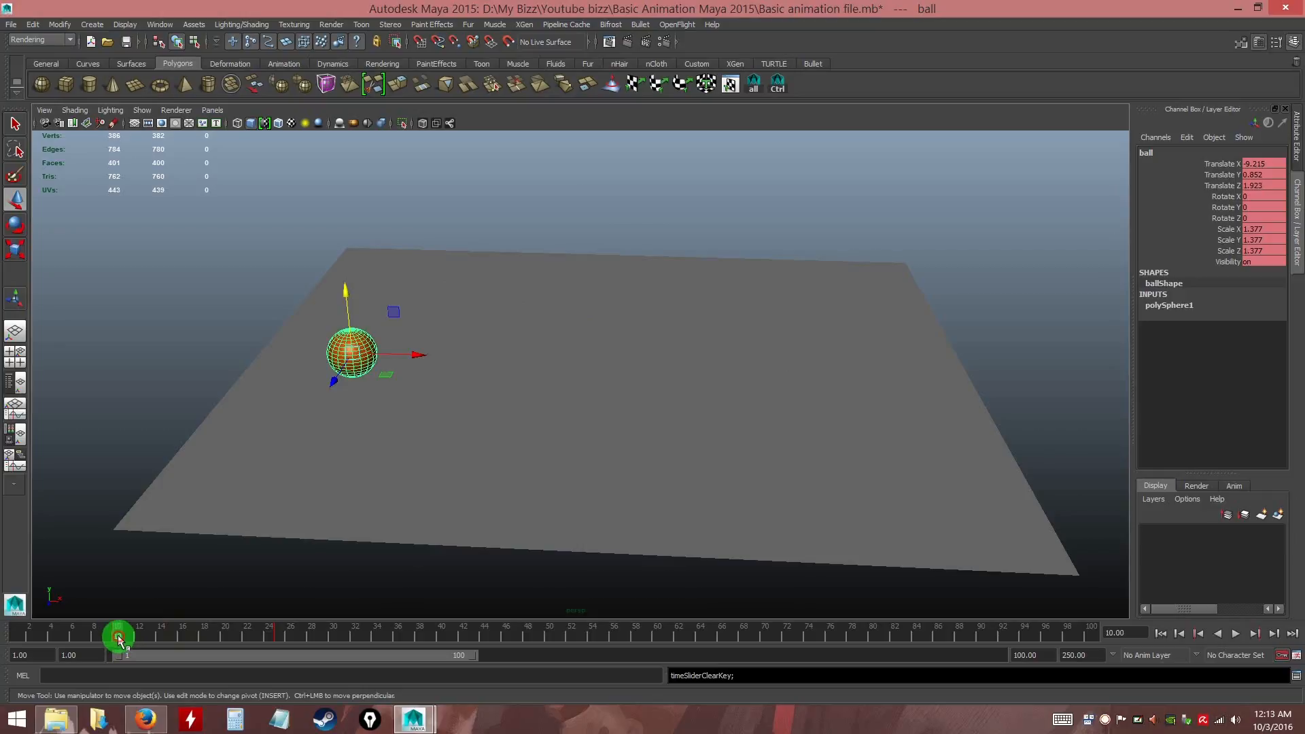
drag(121, 641, 279, 635)
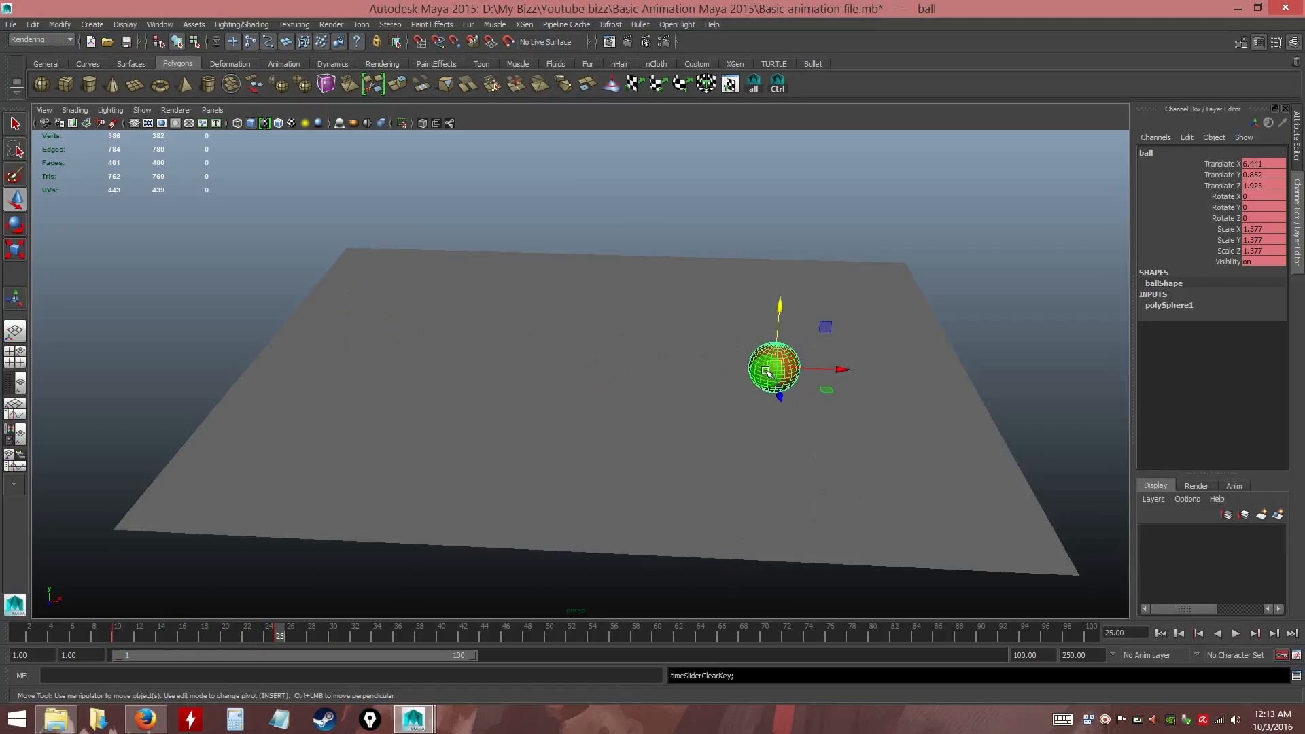
key(alt+v)
Set a key at frame 40, move the ball back along X to about -7.85, and undo both changes
drag(343, 637, 443, 633)
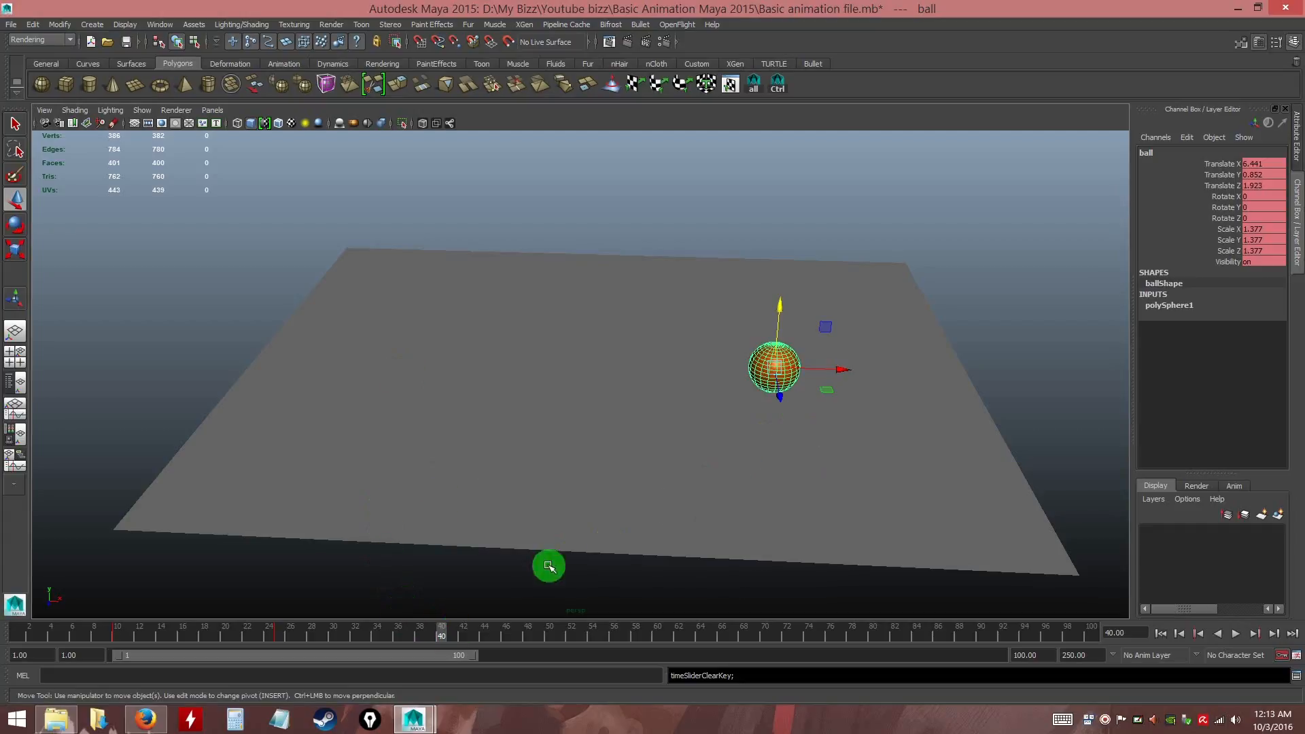
key(s)
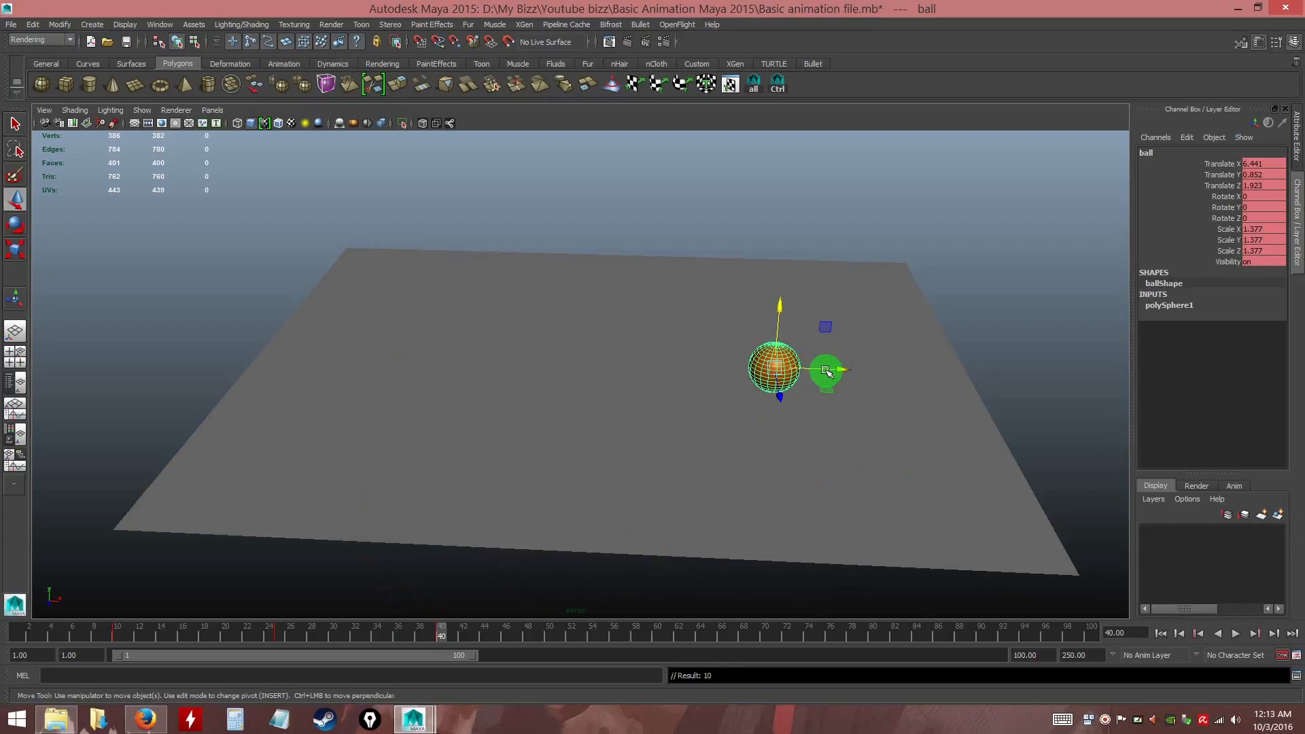
drag(828, 372, 437, 373)
key(ctrl)
key(ctrl+z)
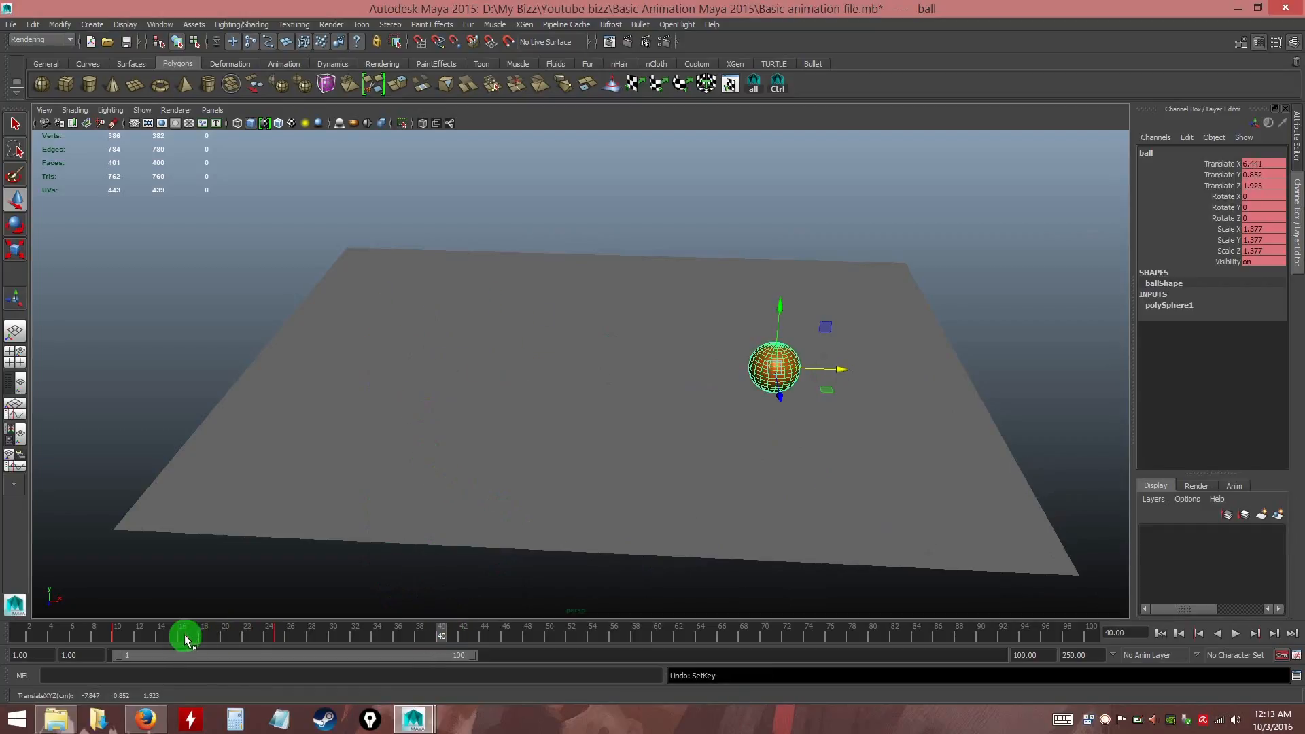
Copy the ball's first key at frame 10 and paste it at frame 40
click(172, 632)
click(123, 636)
drag(118, 641, 130, 640)
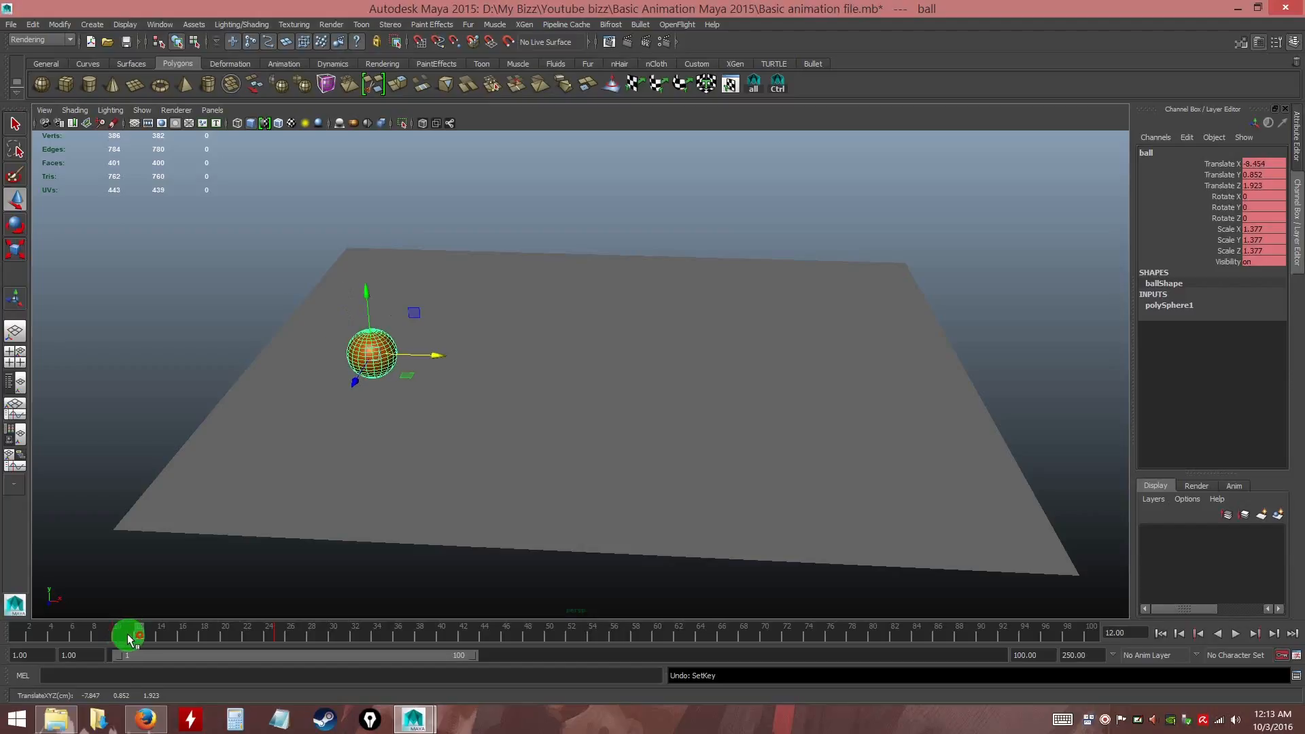
shift+click(117, 637)
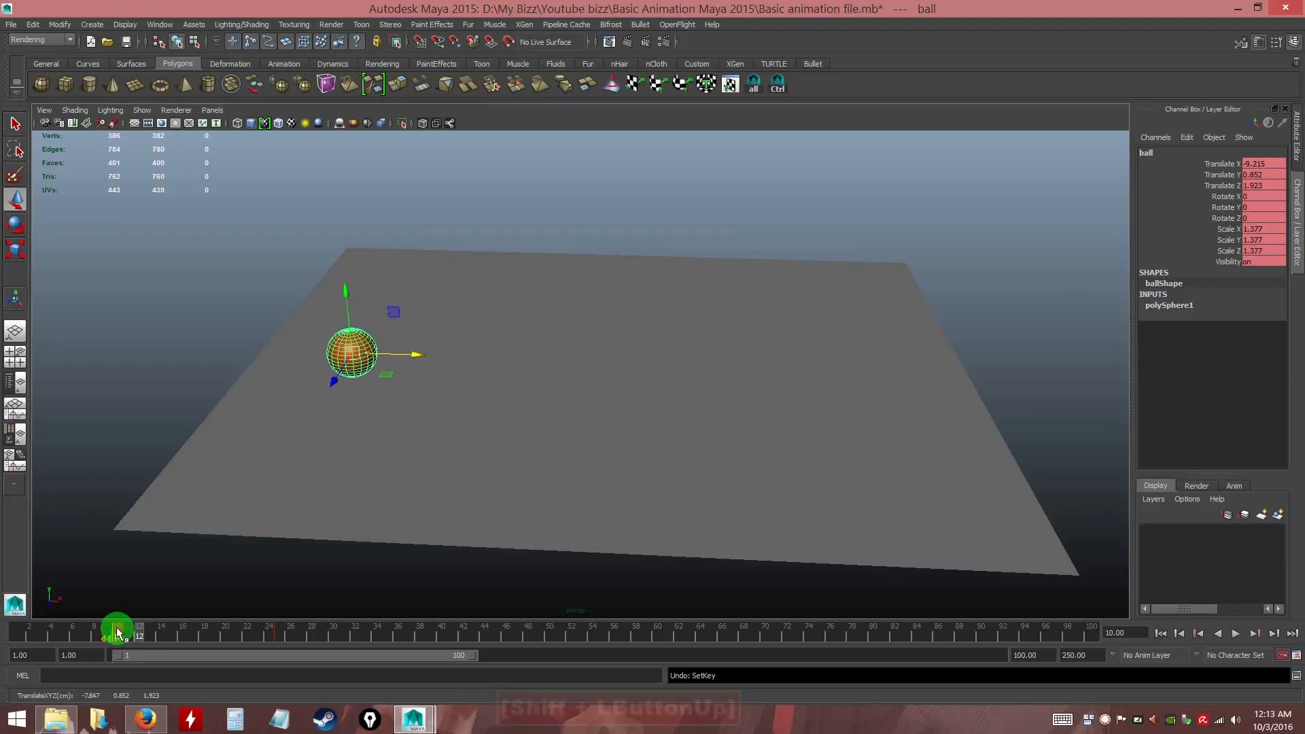
right_click(117, 633)
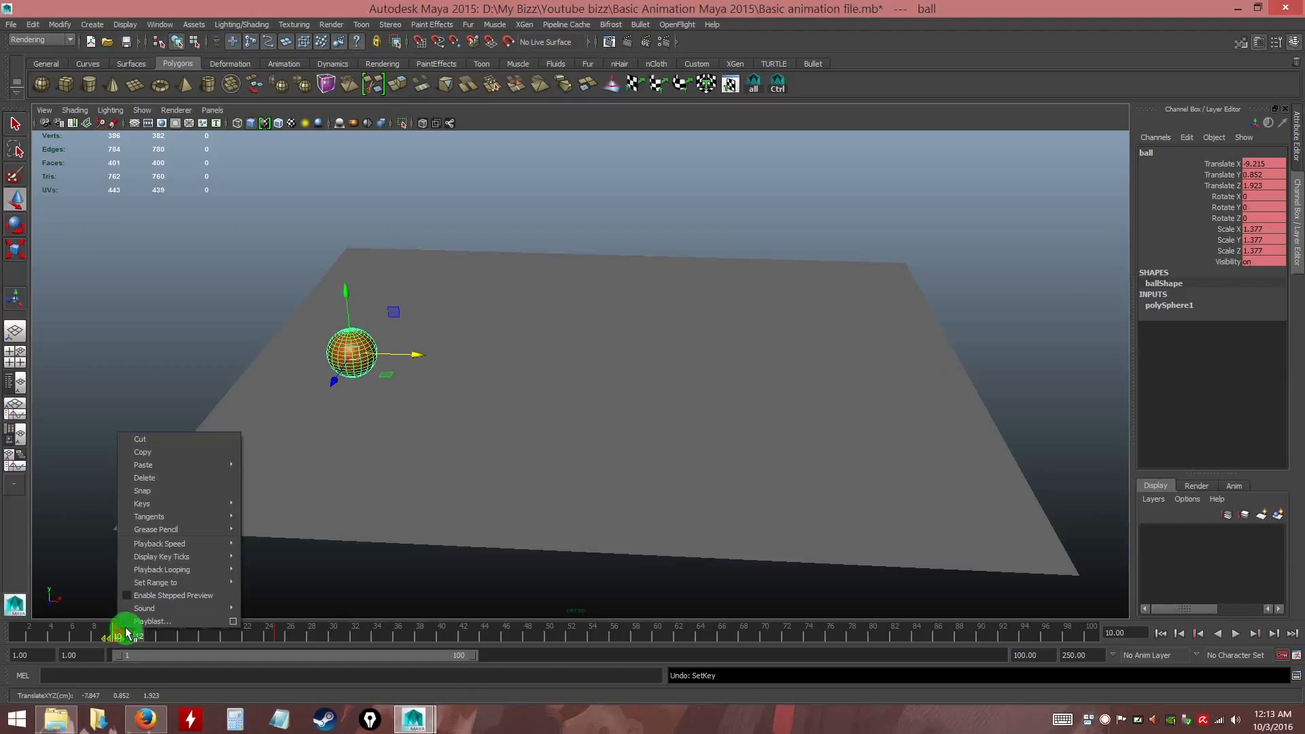
click(156, 454)
drag(210, 635, 441, 640)
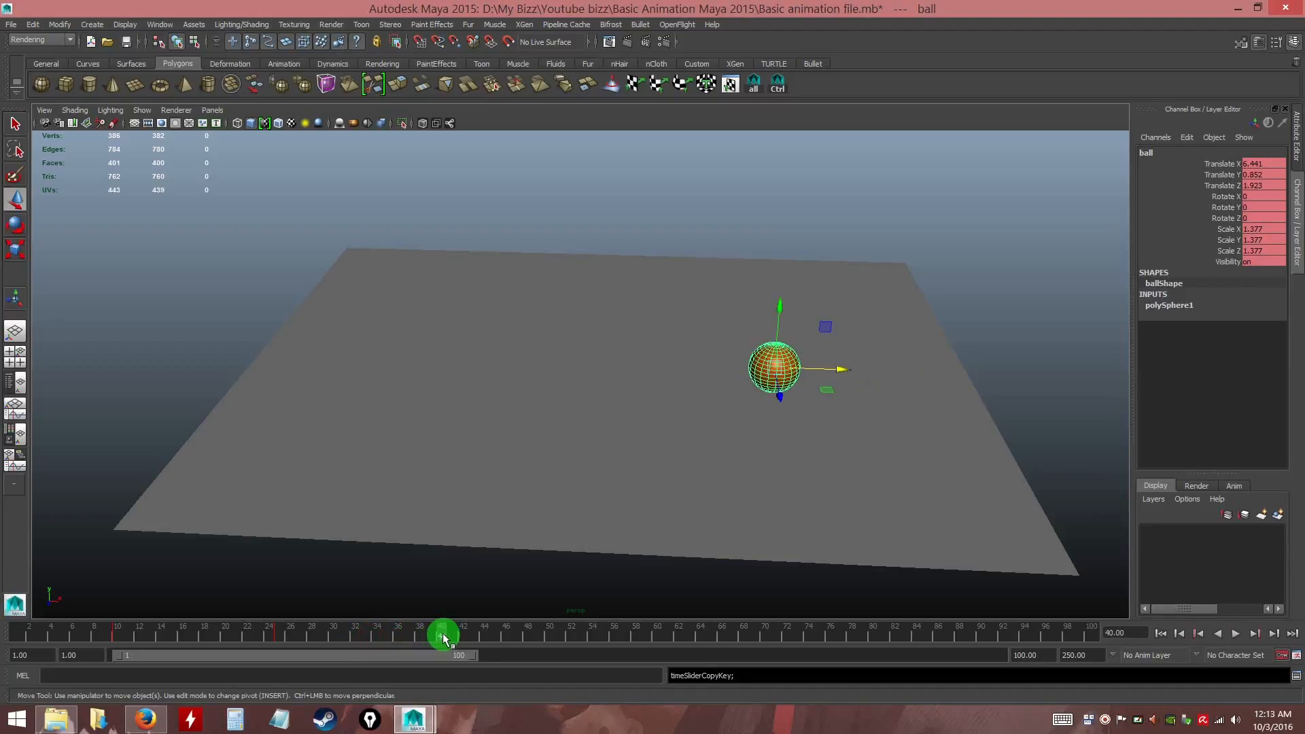
right_drag(443, 638, 594, 479)
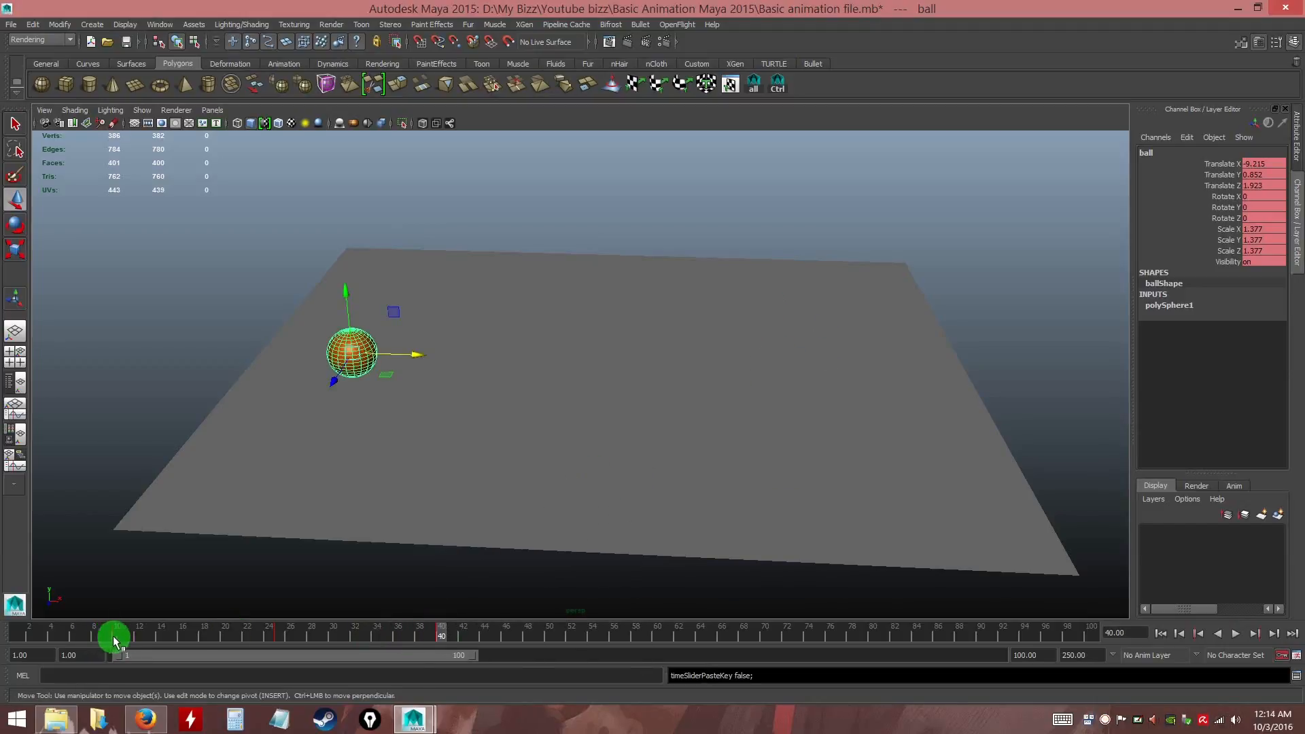
Rewind to frame 4 and play the animation to review the ball's return to its starting position
key(ctrl)
key(ctrl)
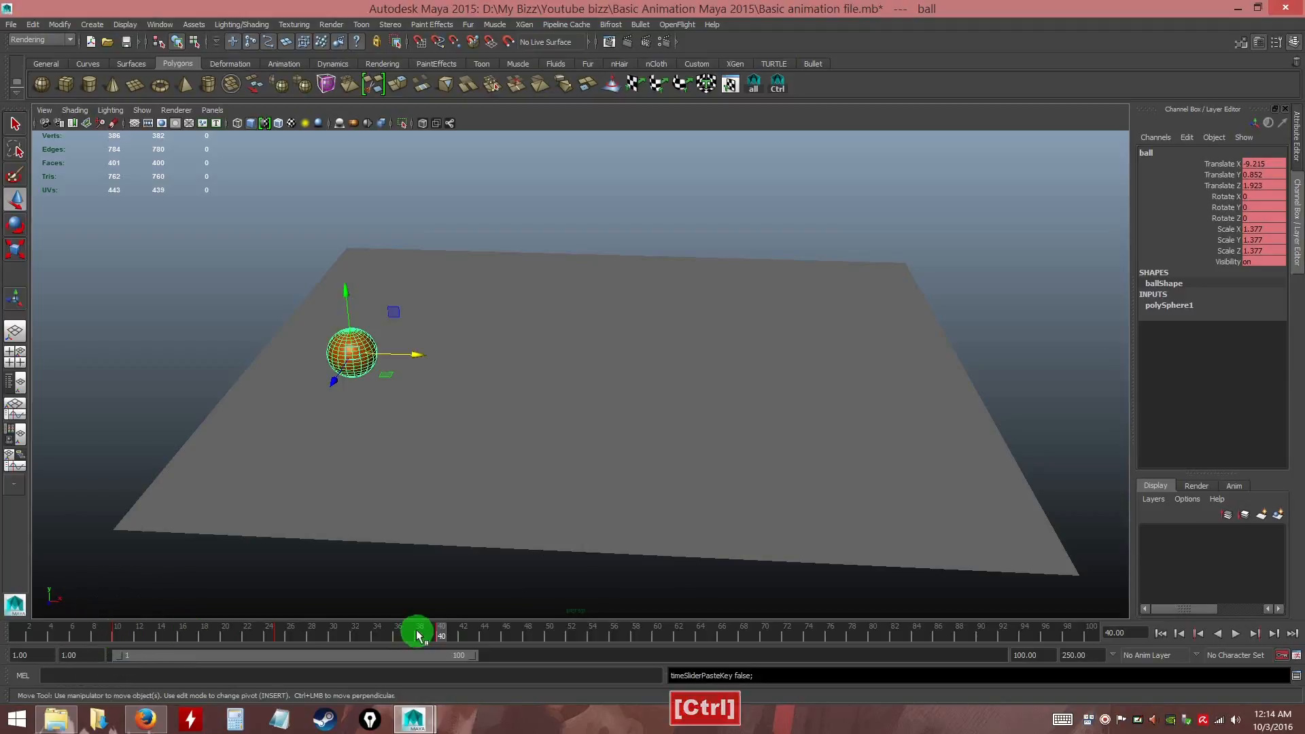
drag(437, 626, 50, 637)
click(1237, 634)
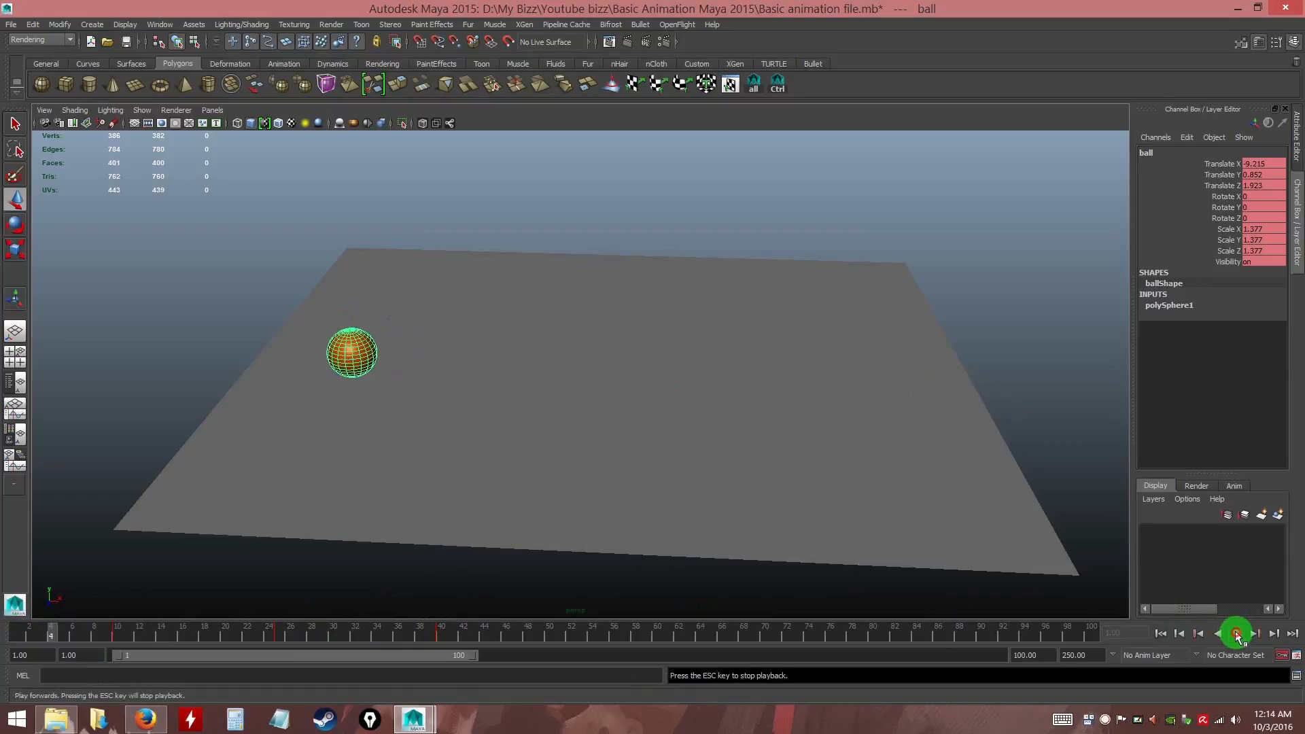
click(1237, 633)
drag(614, 639, 537, 641)
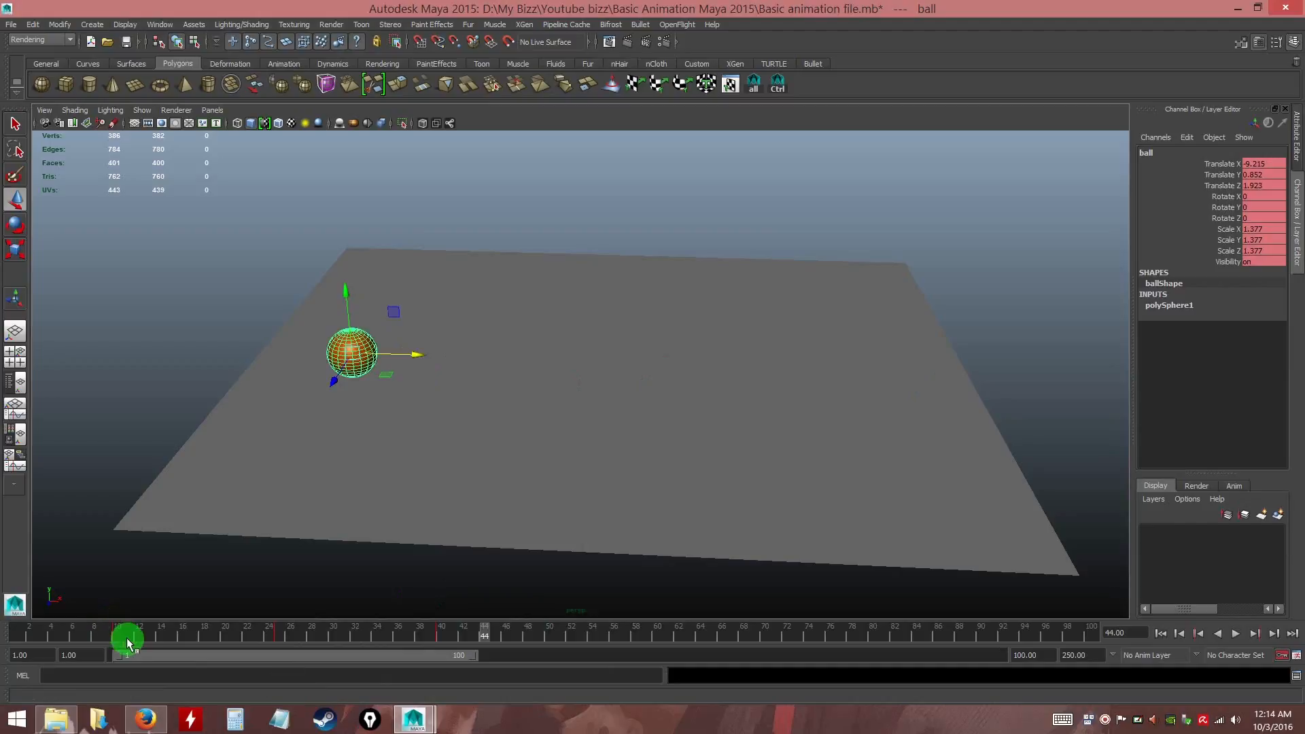
Play the animation again, scrub back to frame 18, and continue scrubbing to the ball's first key at frame 10
drag(112, 637, 484, 633)
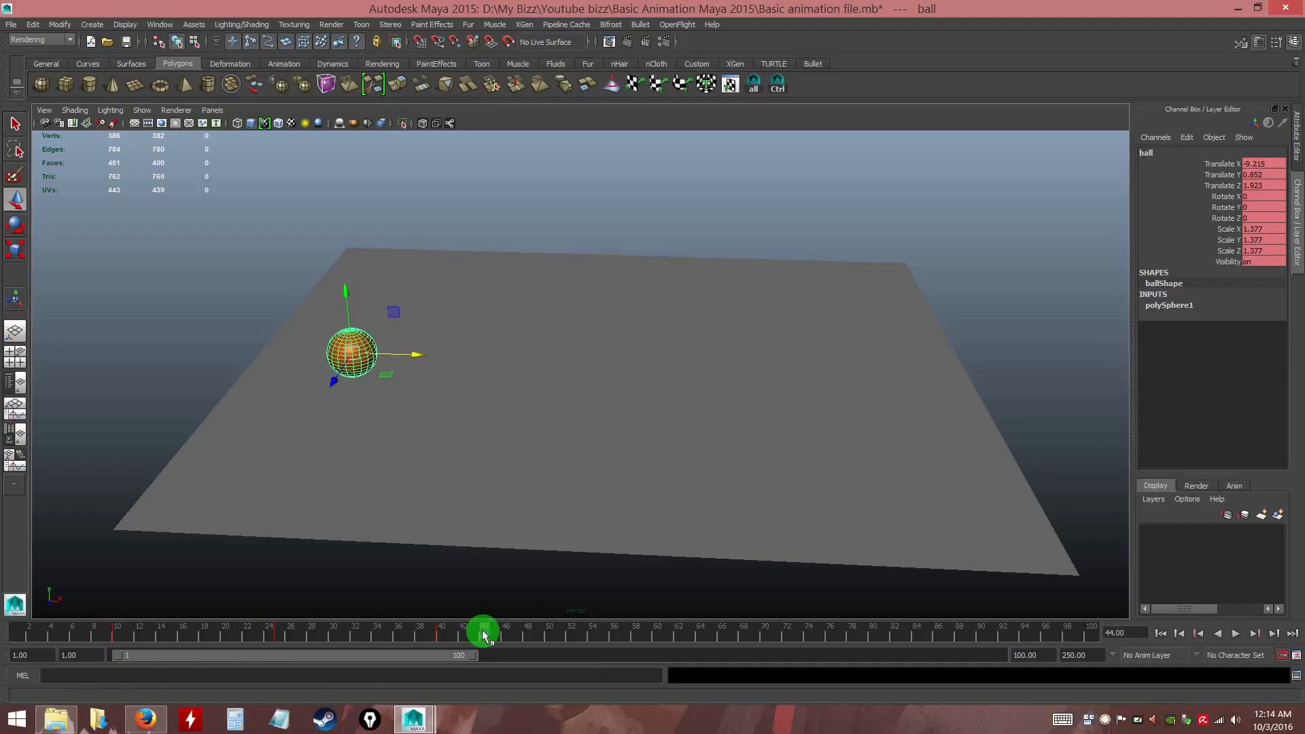
key(alt+v)
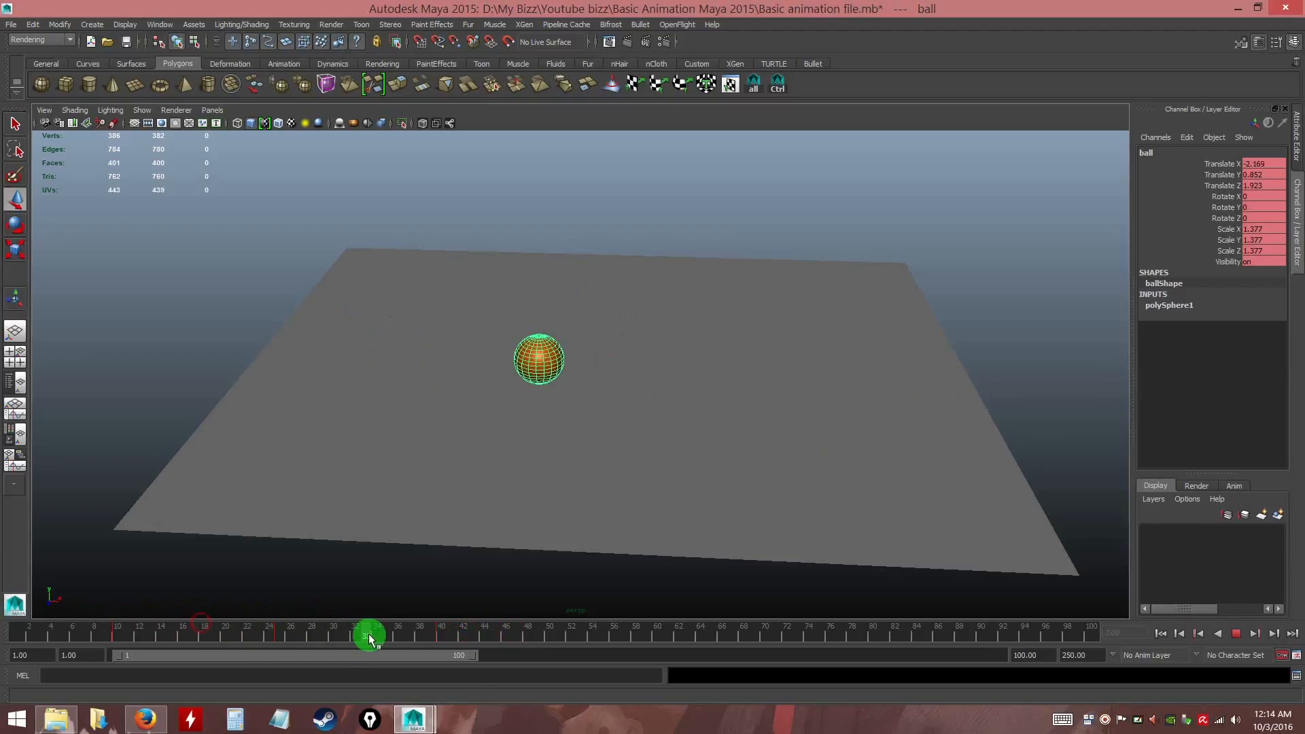
click(384, 636)
mouse_move(381, 639)
mouse_down()
mouse_move(124, 638)
mouse_move(442, 638)
mouse_move(201, 638)
mouse_up()
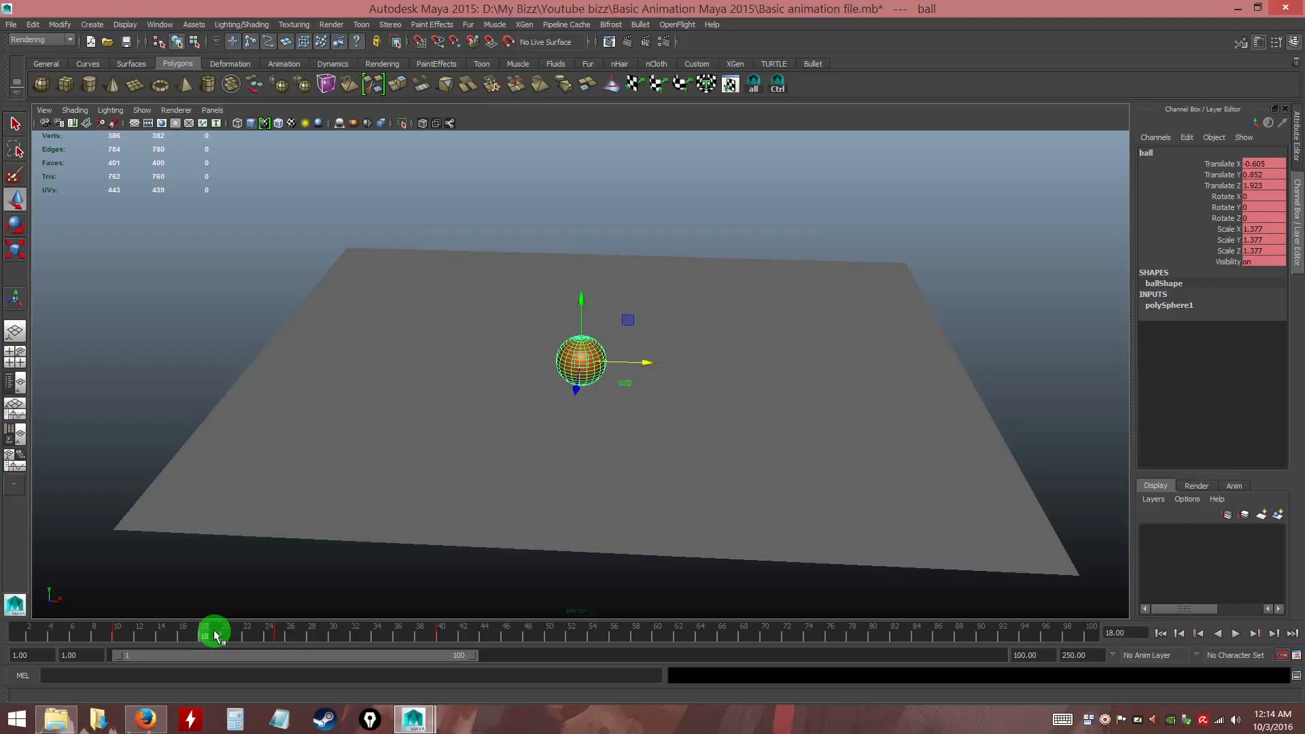
drag(217, 637, 114, 637)
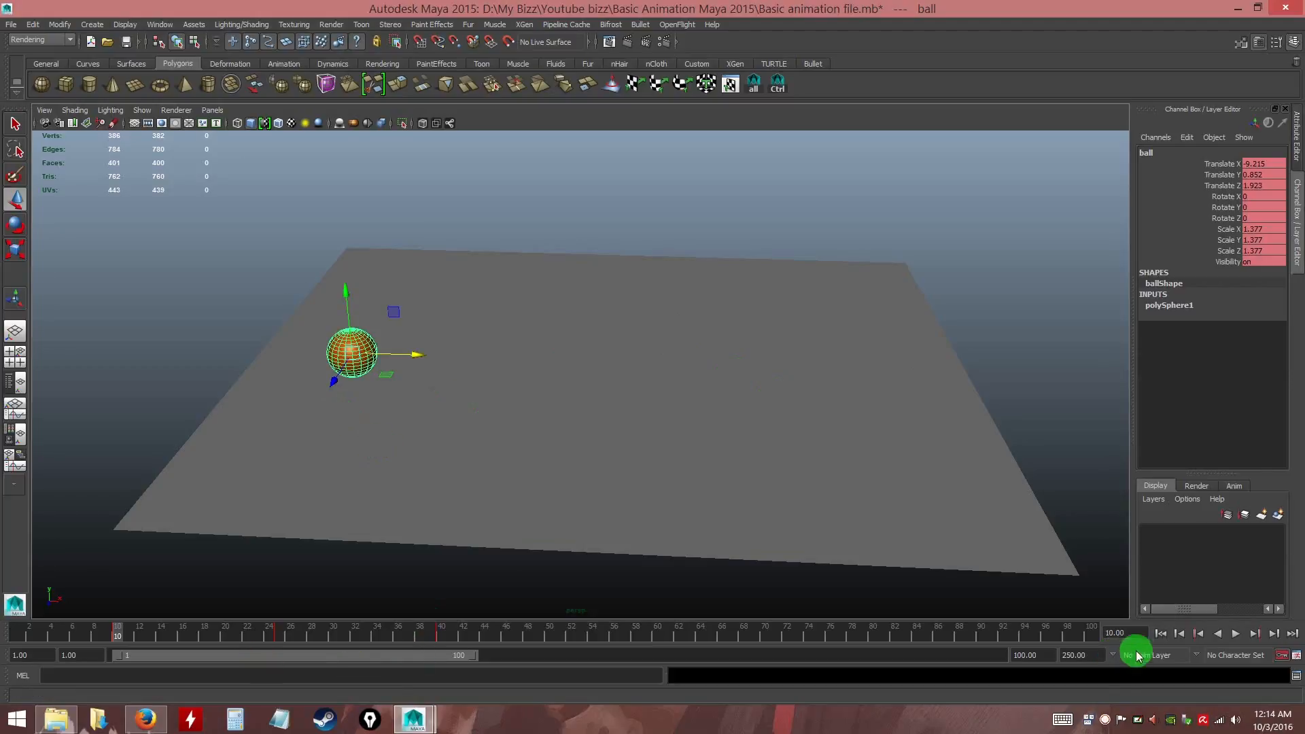
Scrub to about frame 18, rewind to frame 1, play the animation, and stop it
drag(137, 637, 204, 635)
click(1160, 632)
click(1236, 633)
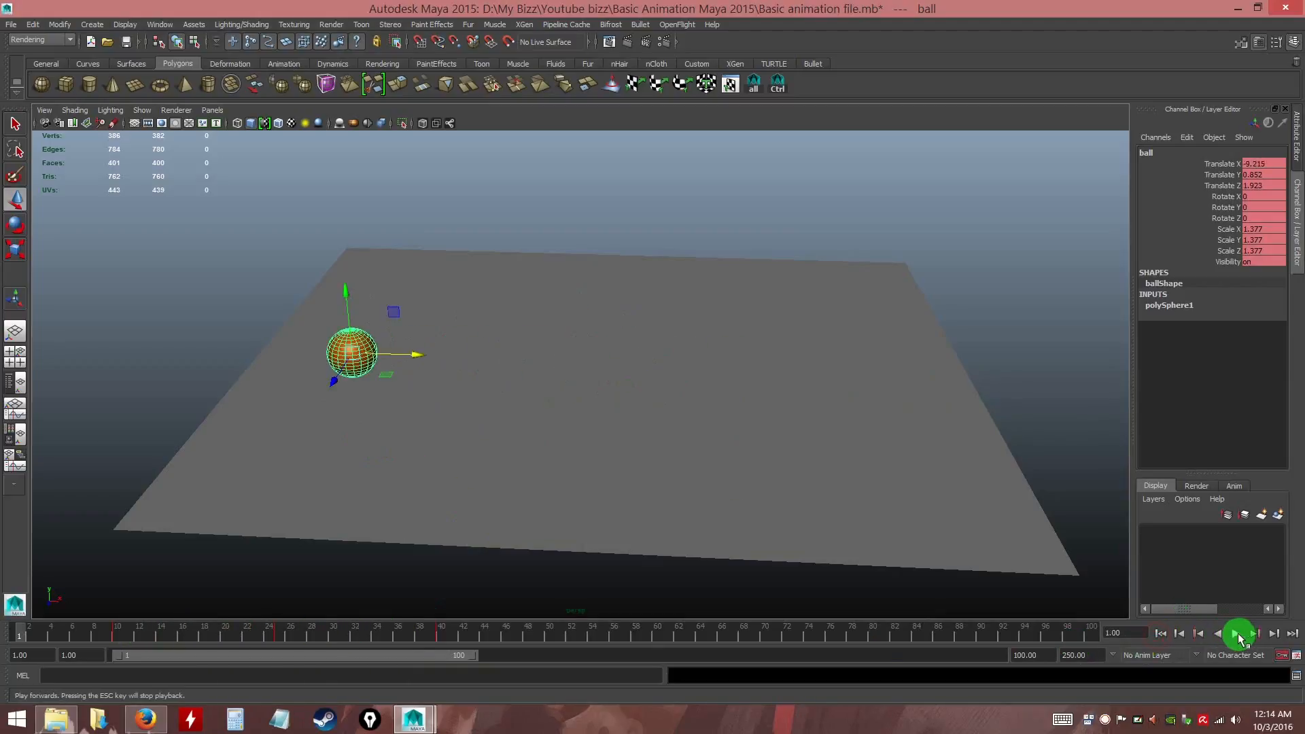
click(1239, 634)
Select the timeline range starting at frame 37 around the ball's last key and delete the key at frame 40
drag(234, 634, 460, 635)
right_click(464, 634)
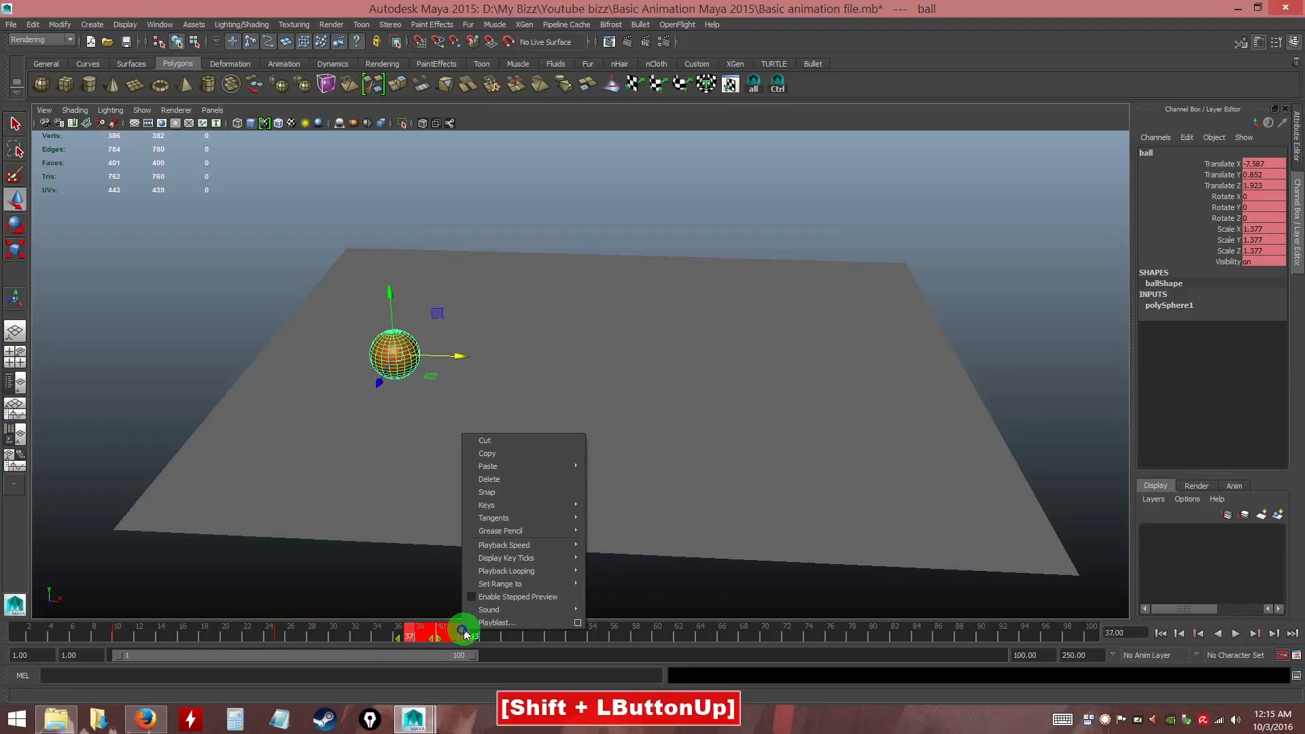
click(502, 478)
Play the remaining animation and scrub between the keys at frames 10 and 25, ending on frame 17
key(alt+v)
drag(169, 634, 119, 636)
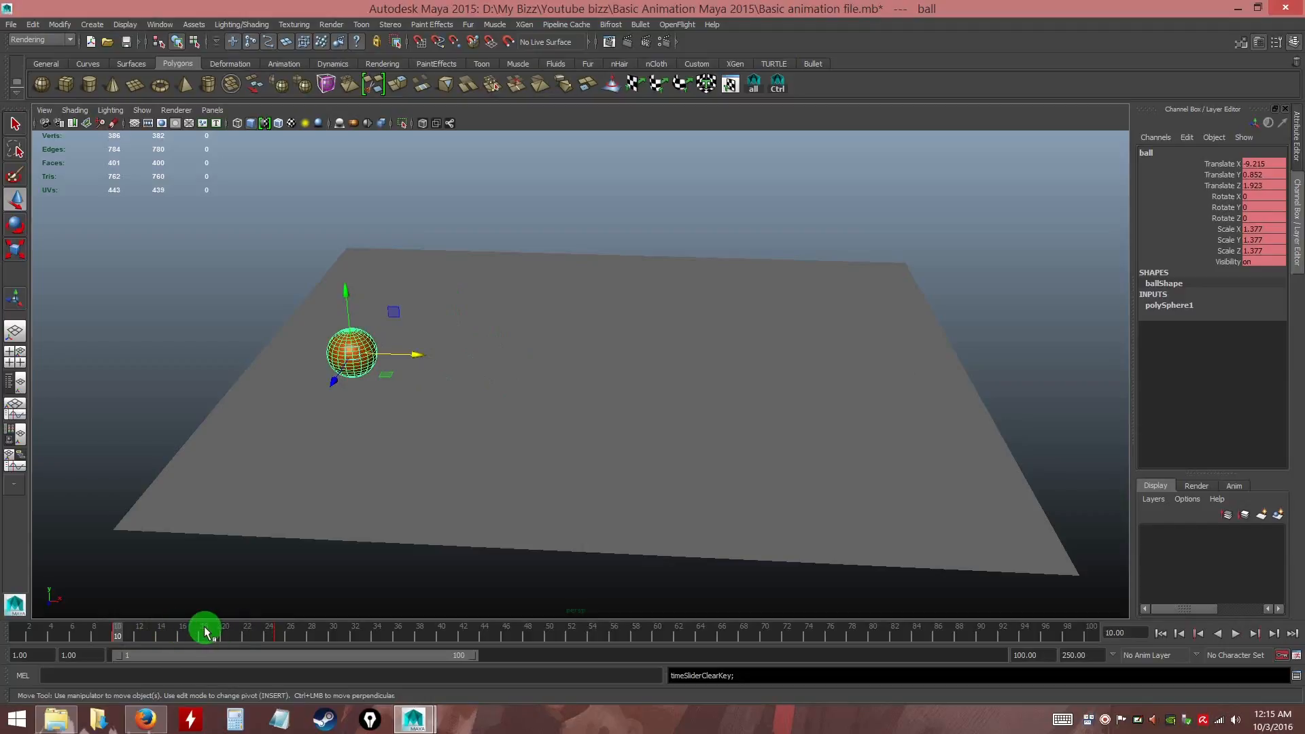
drag(270, 633, 194, 639)
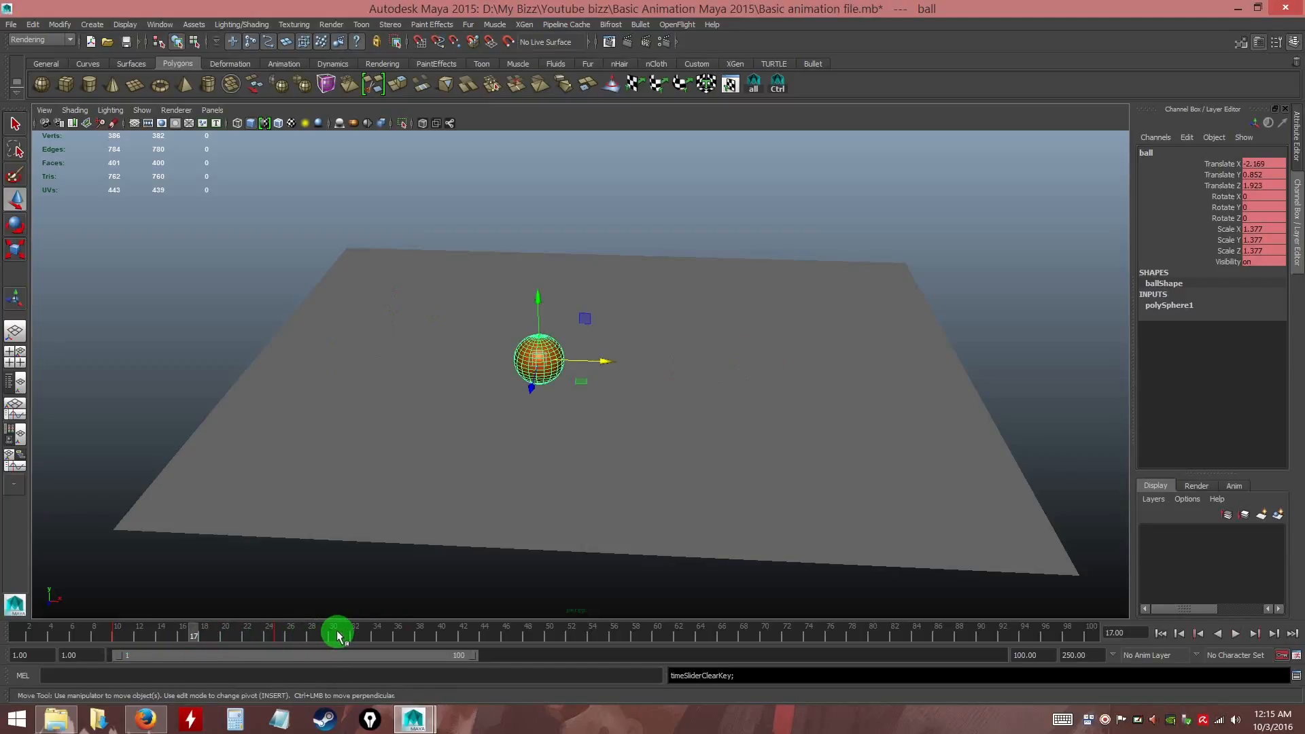
Set the current time to frame 29 and enable Stepped Preview for the timeline
right_click(340, 638)
click(327, 637)
right_click(340, 638)
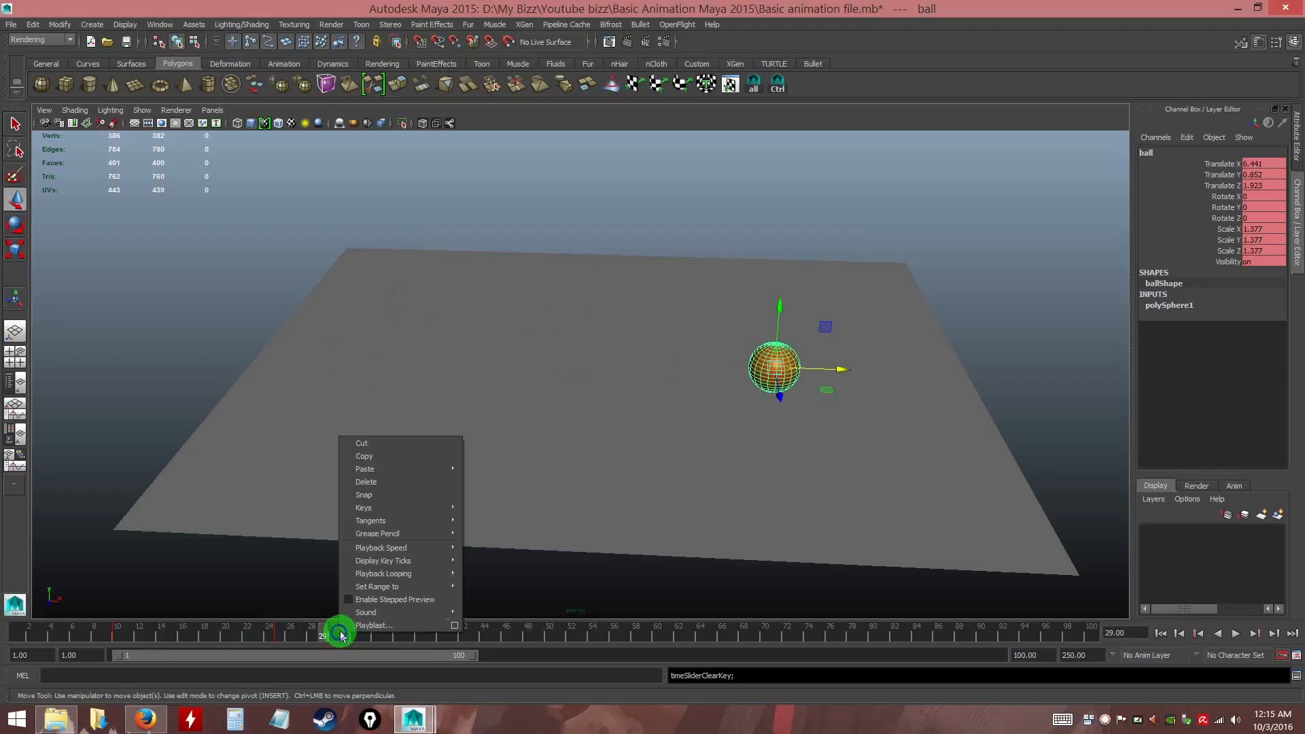
click(367, 601)
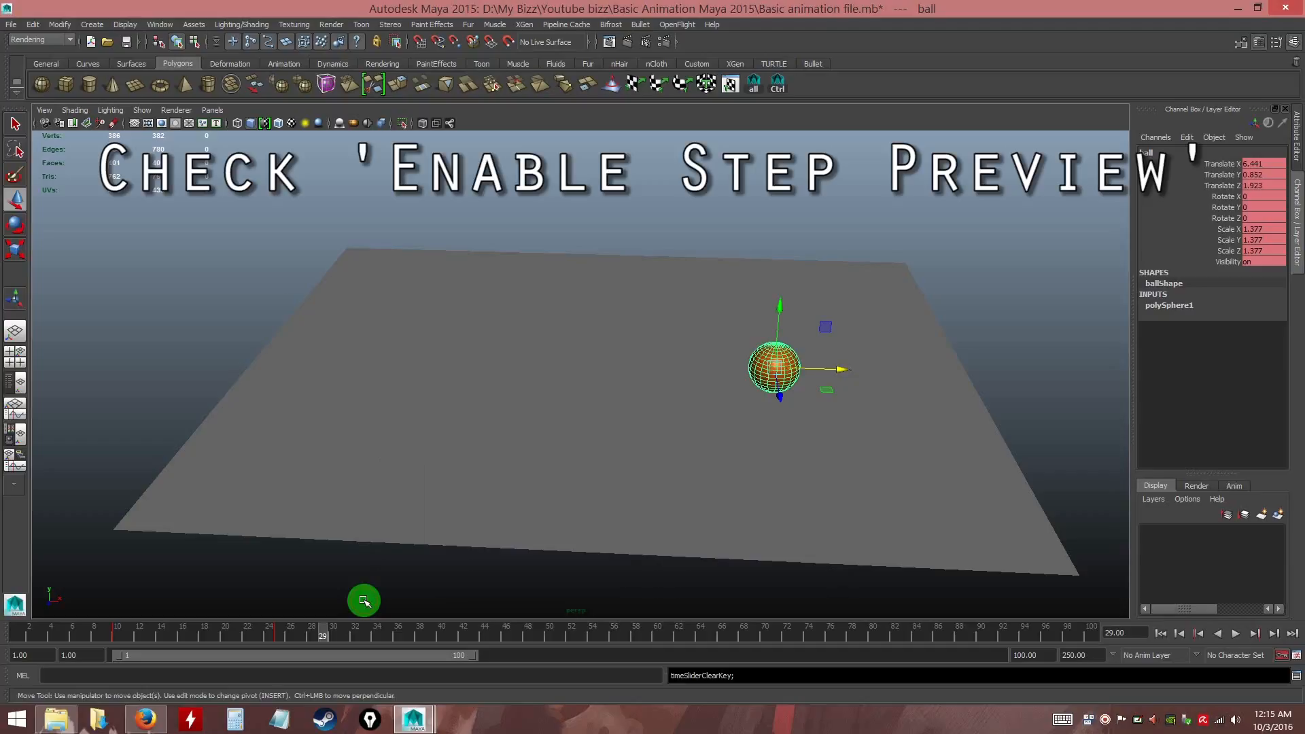
Return to frame 1 and play the stepped animation, stopping at frame 42
drag(320, 632, 24, 633)
click(1236, 634)
click(1237, 635)
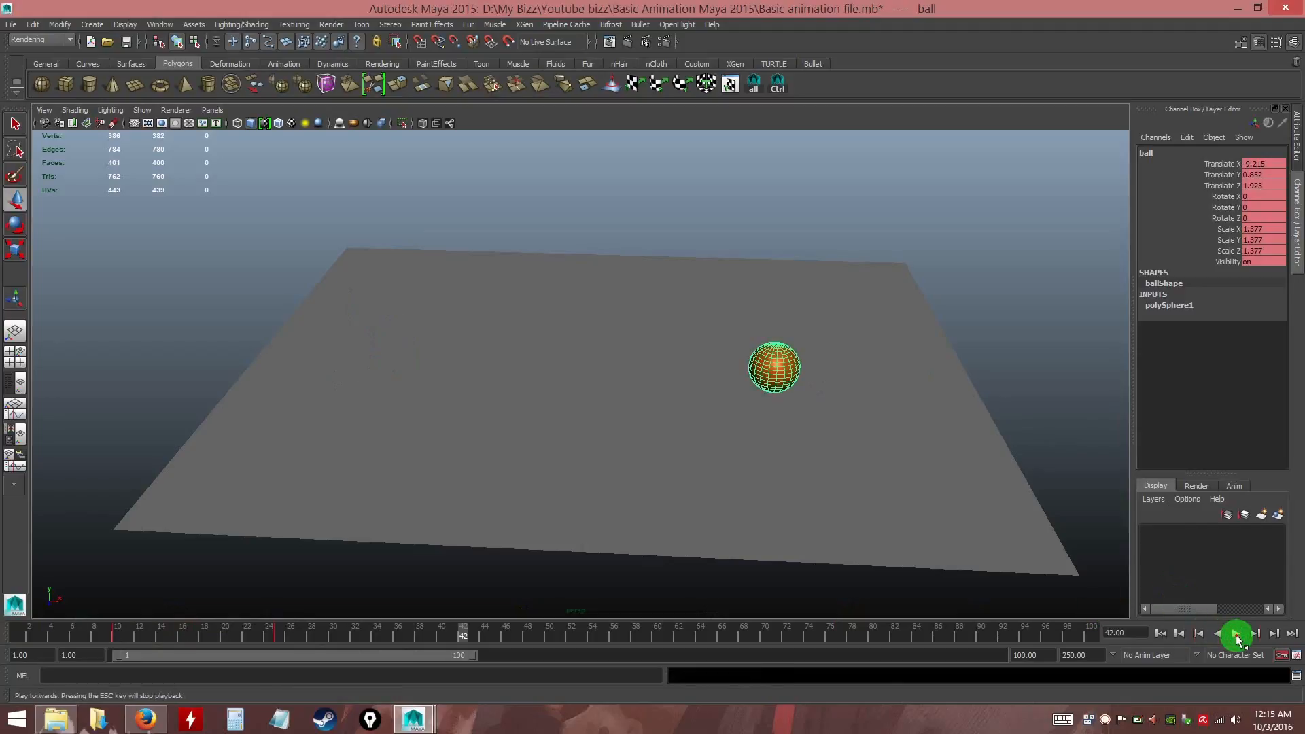
At frame 42, move the ball across the plane to about X 5.99 and Z 9.54, and set a key
drag(449, 628, 467, 636)
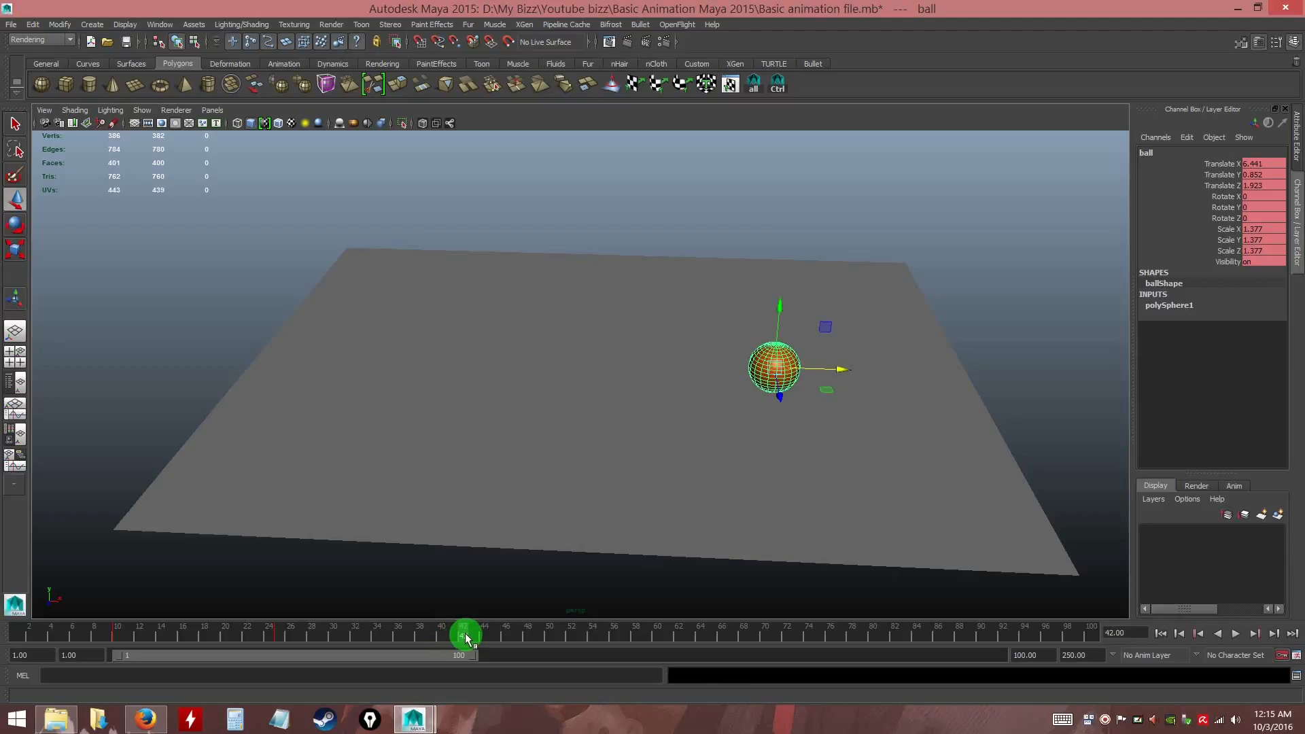
alt+drag(834, 458, 824, 550)
alt+drag(871, 497, 784, 495)
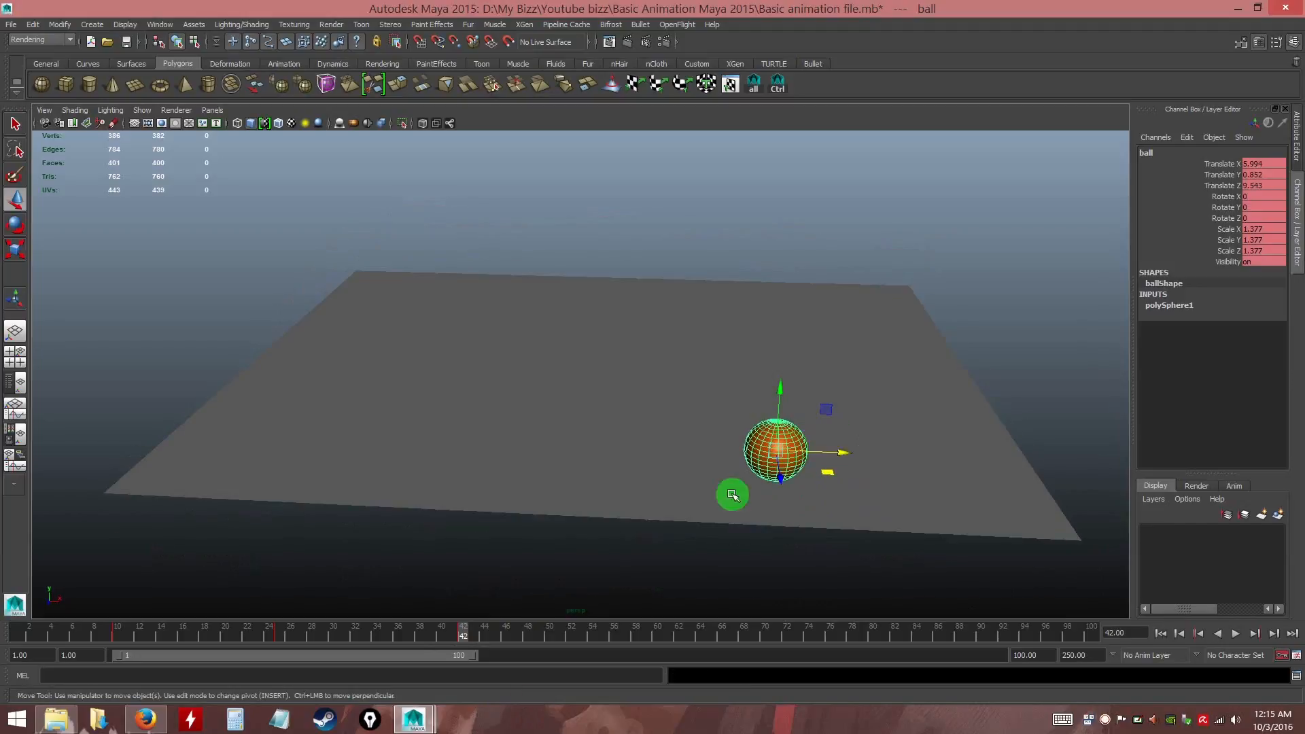
key(s)
Return to frame 1 and play the stepped animation, stopping at frame 56
drag(473, 636, 19, 635)
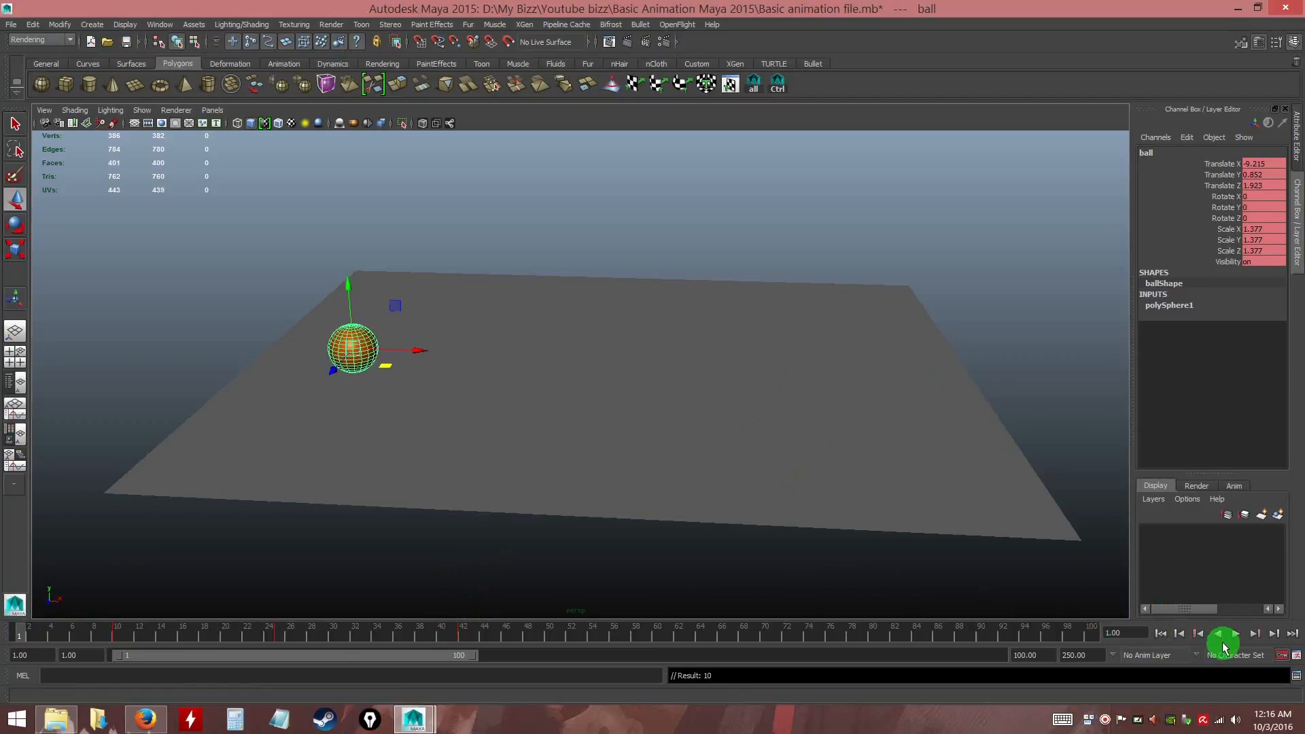
click(1236, 634)
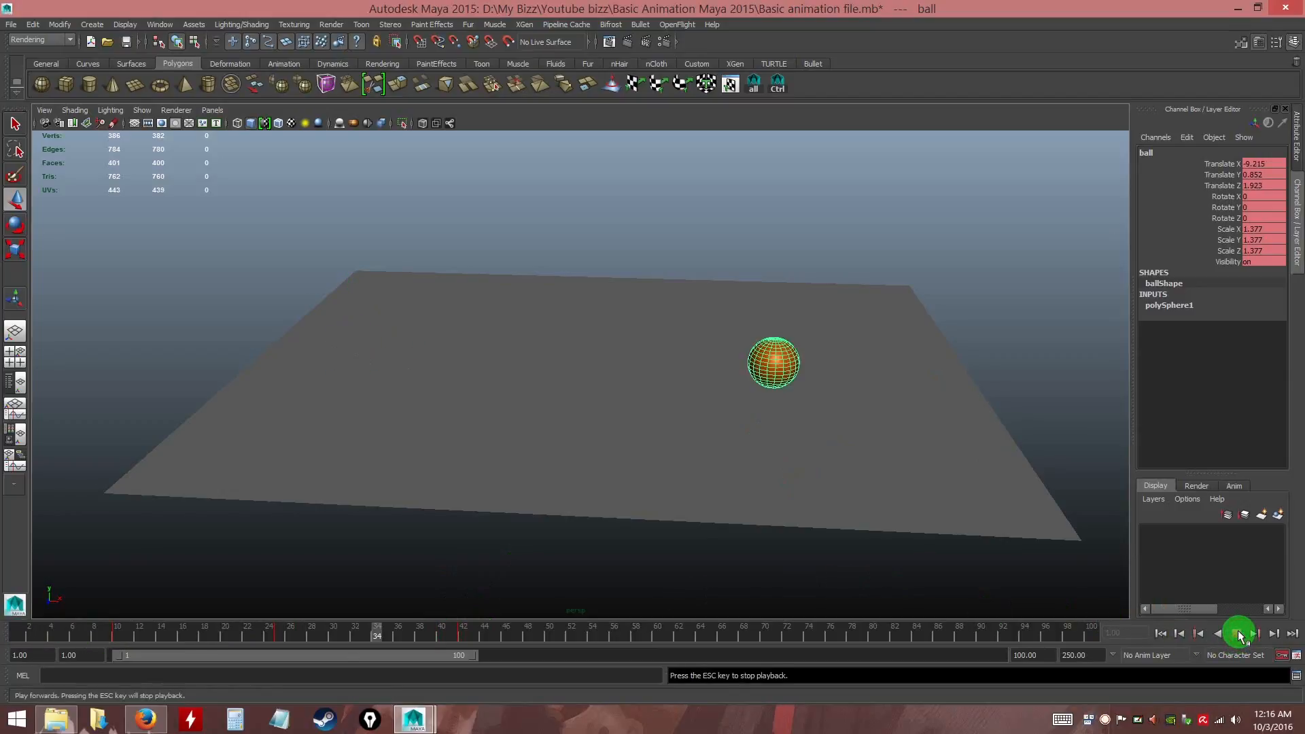
click(1236, 634)
alt+drag(1027, 574, 722, 483)
alt+right_drag(723, 482, 732, 507)
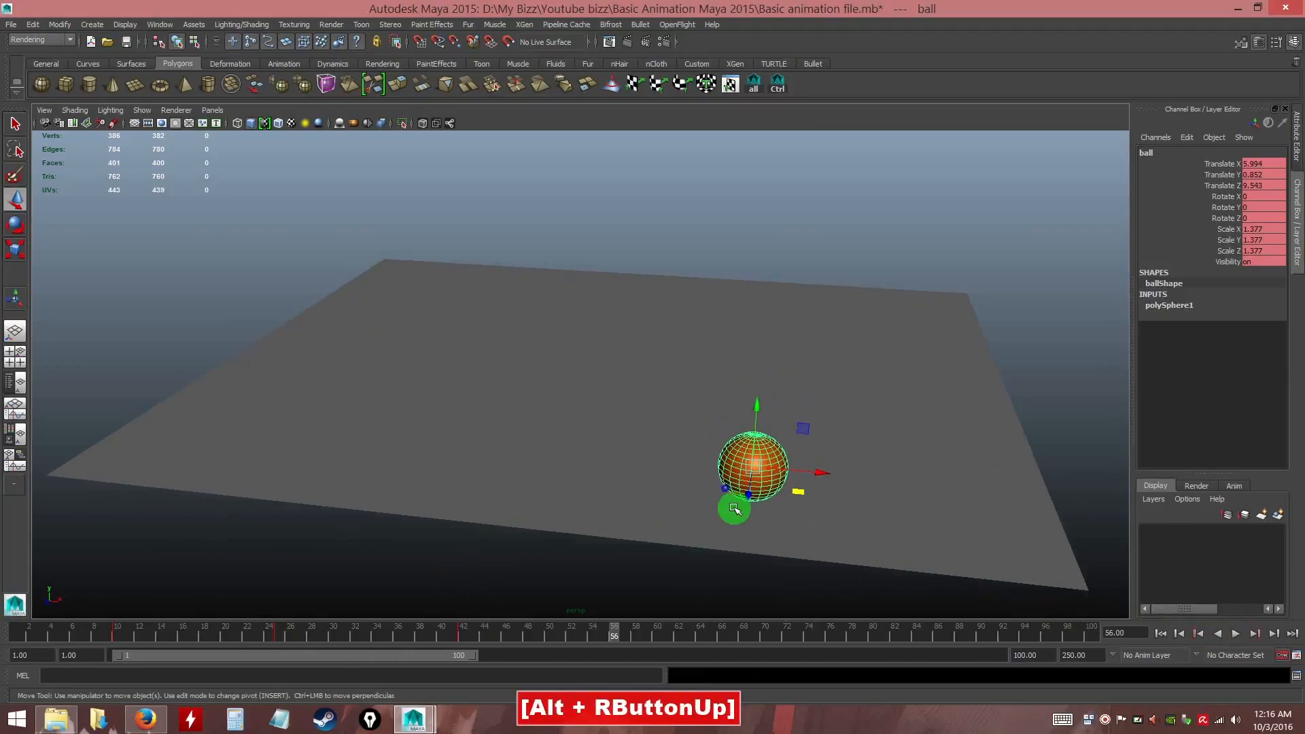
alt+drag(732, 508, 680, 498)
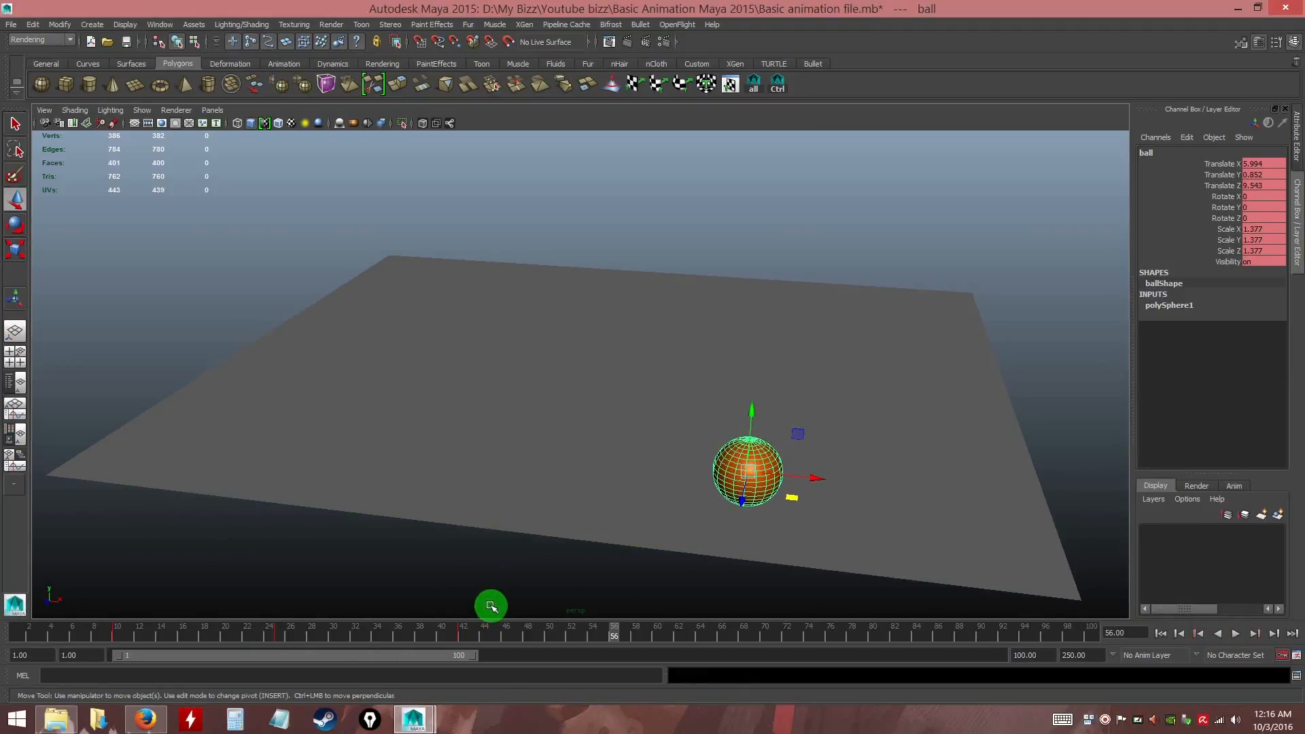
Replay the stepped animation from frame 1, scrub between the keys at frames 10 and 42, and return to the first frame
drag(481, 635, 18, 632)
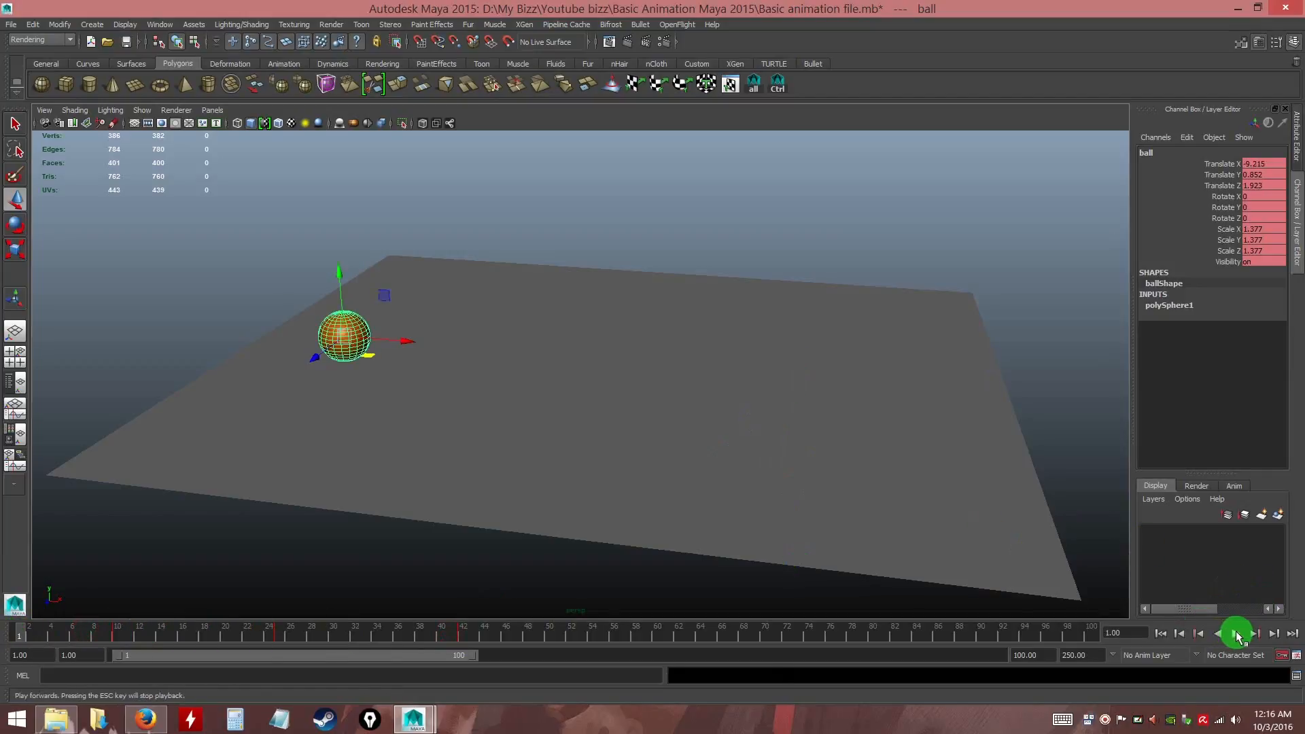
click(1237, 635)
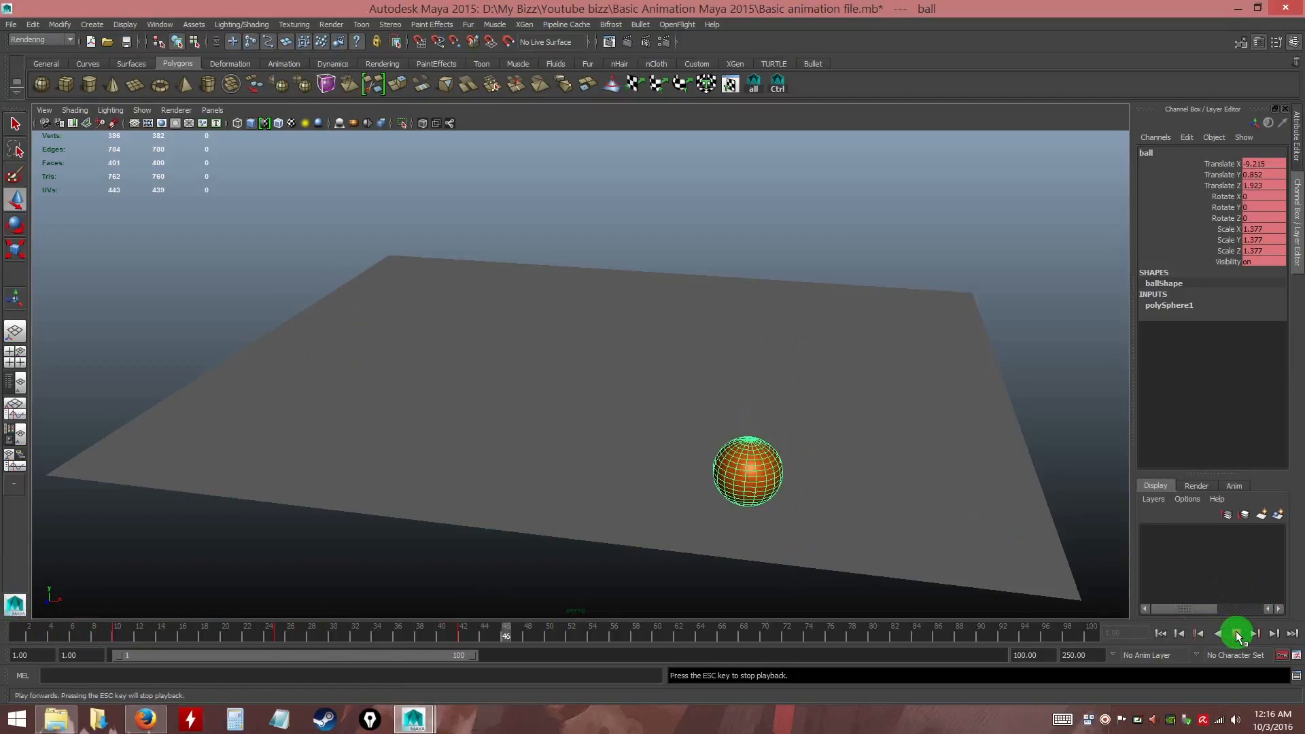
click(1238, 634)
drag(374, 638, 98, 639)
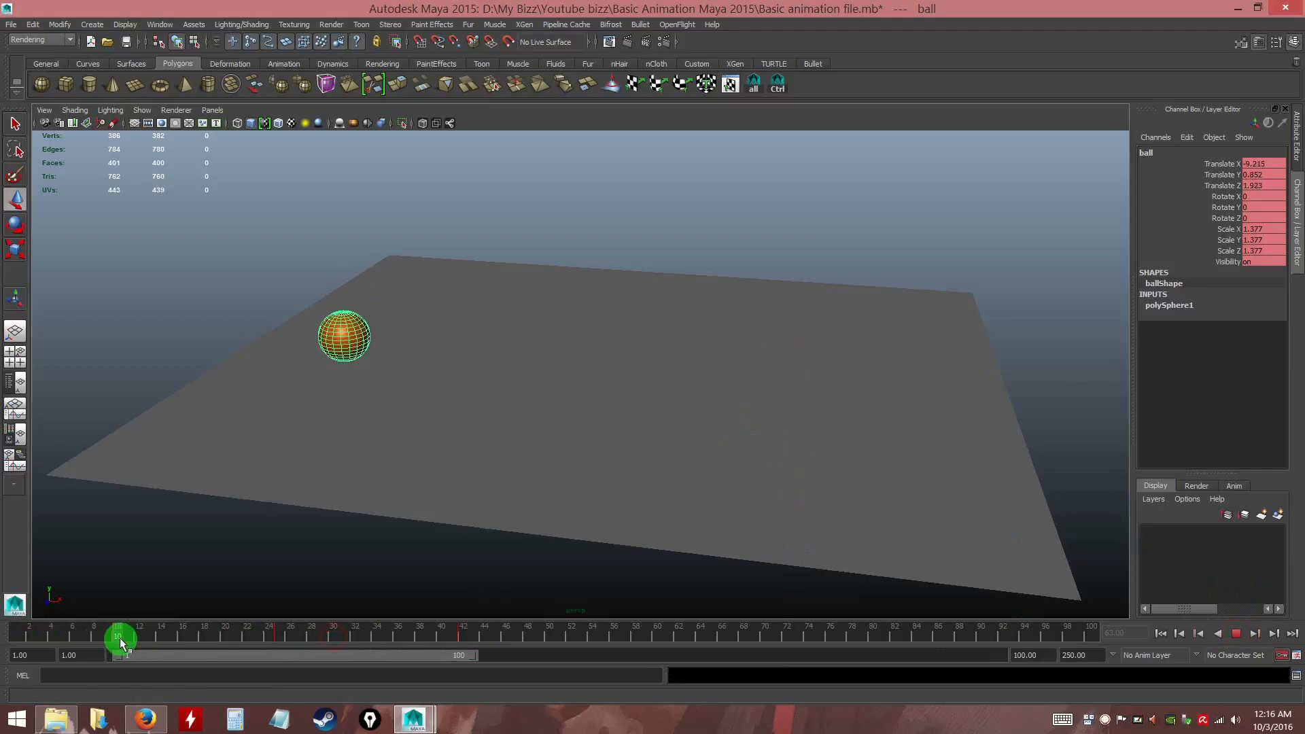
drag(255, 638, 463, 646)
click(1173, 637)
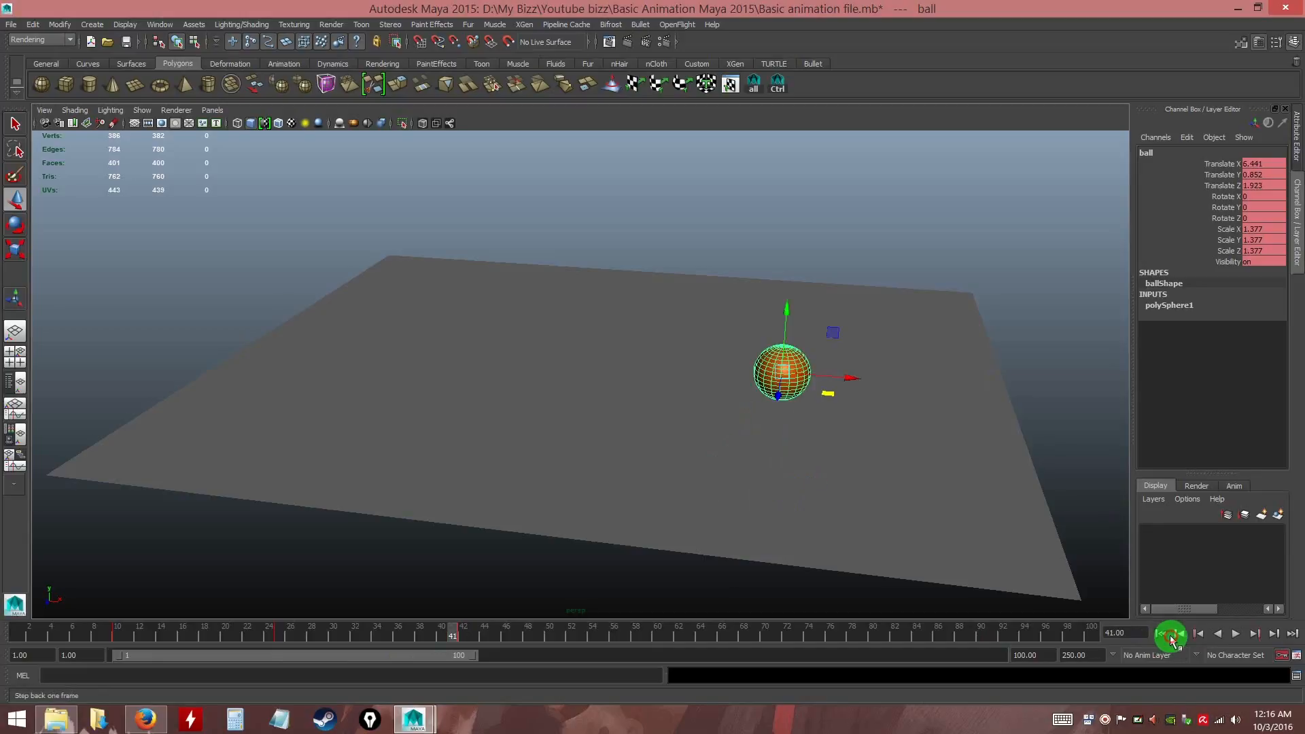
click(1160, 634)
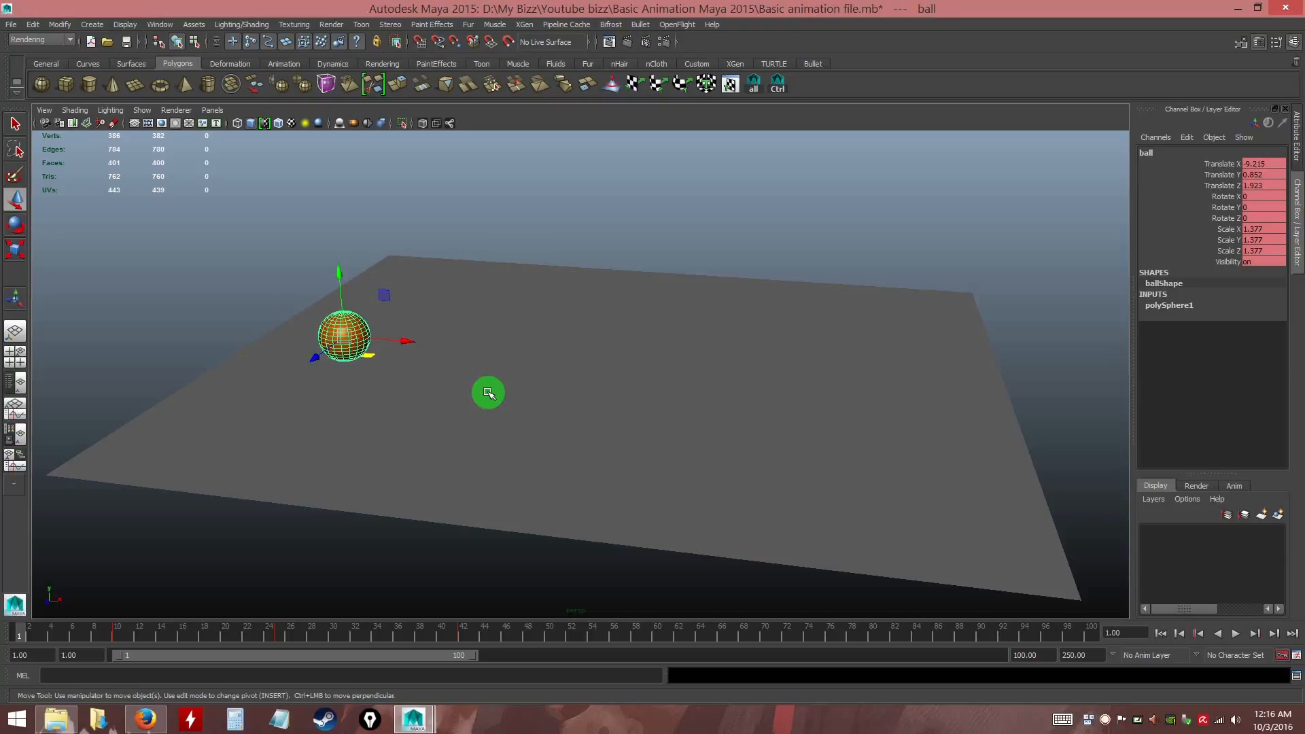
Scrub the stepped motion once more, end on frame 1, and disable Stepped Preview for the timeline
drag(215, 634, 30, 636)
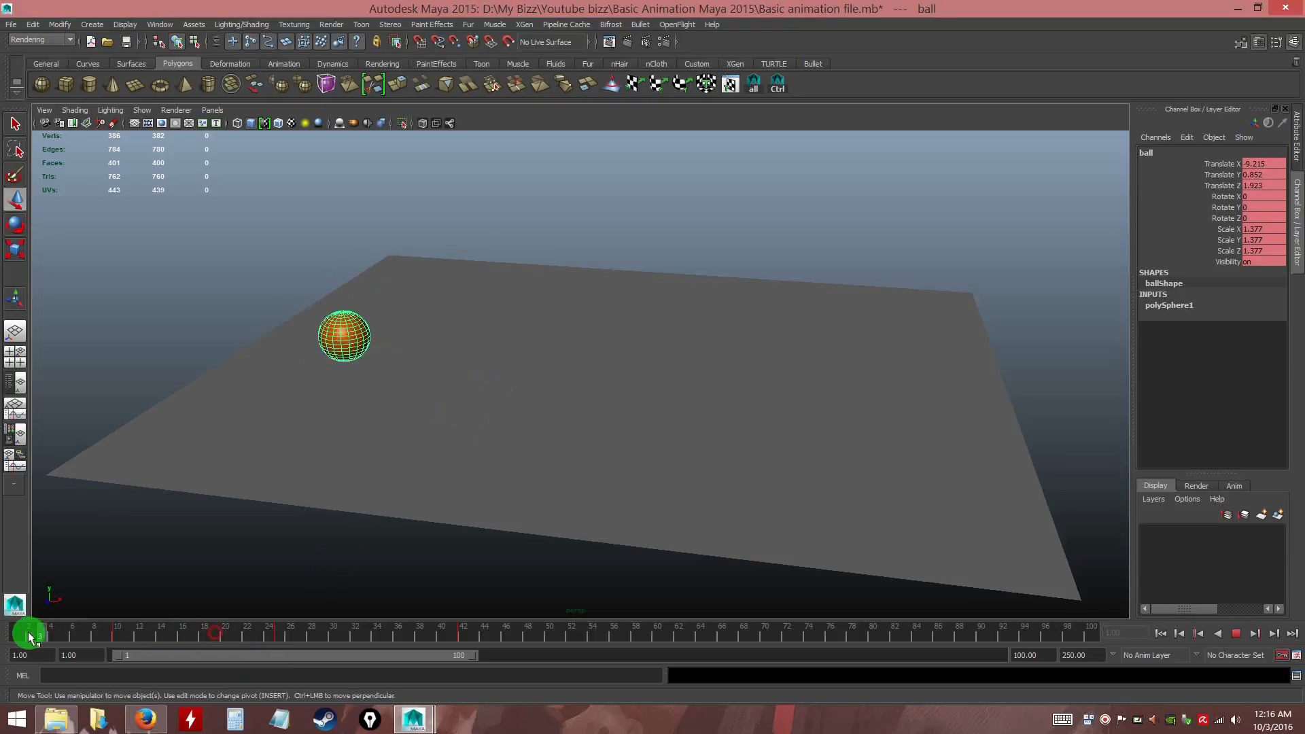
drag(394, 632, 10, 633)
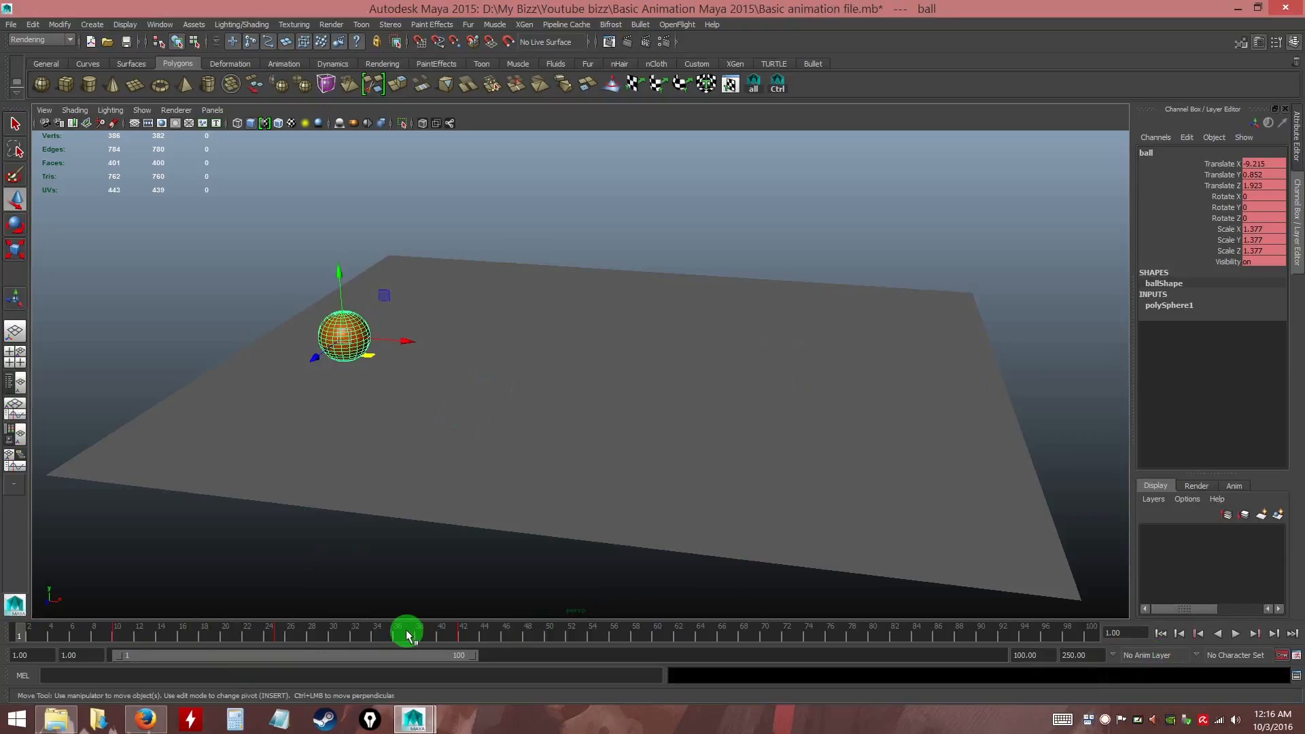
right_click(521, 631)
right_click(510, 633)
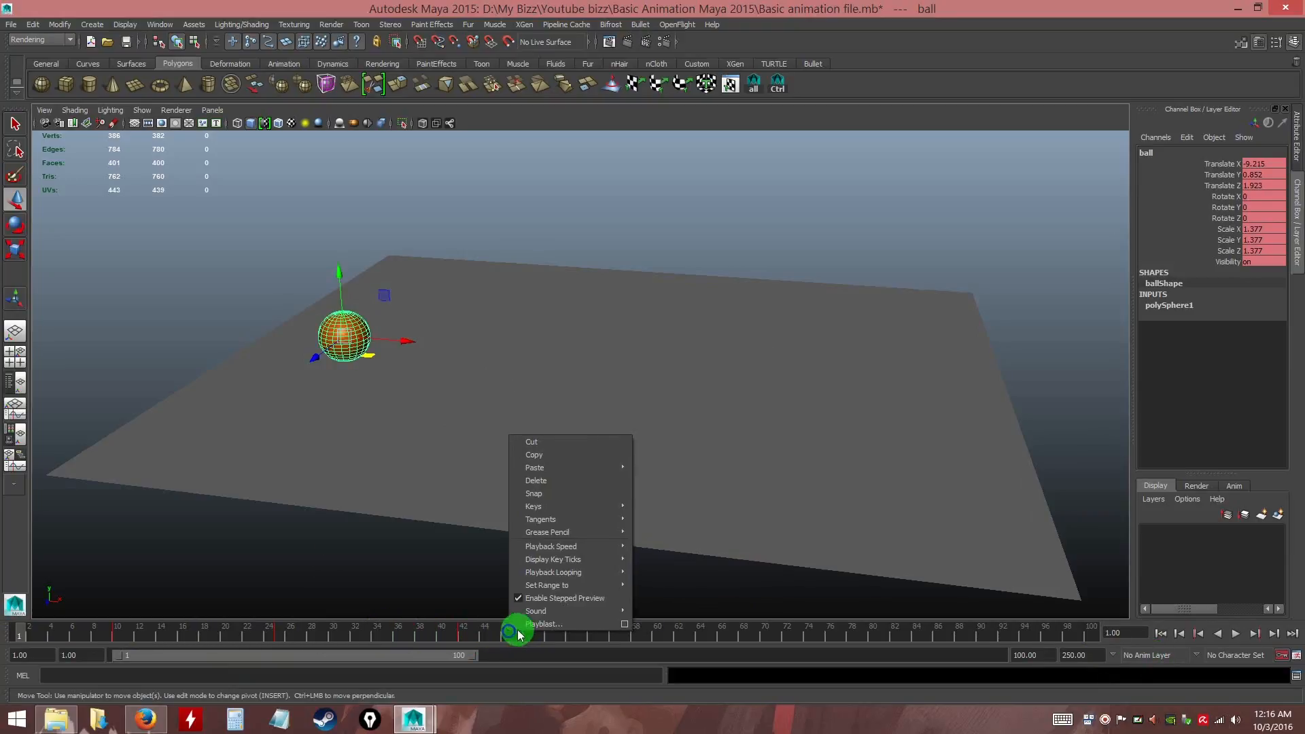
click(538, 600)
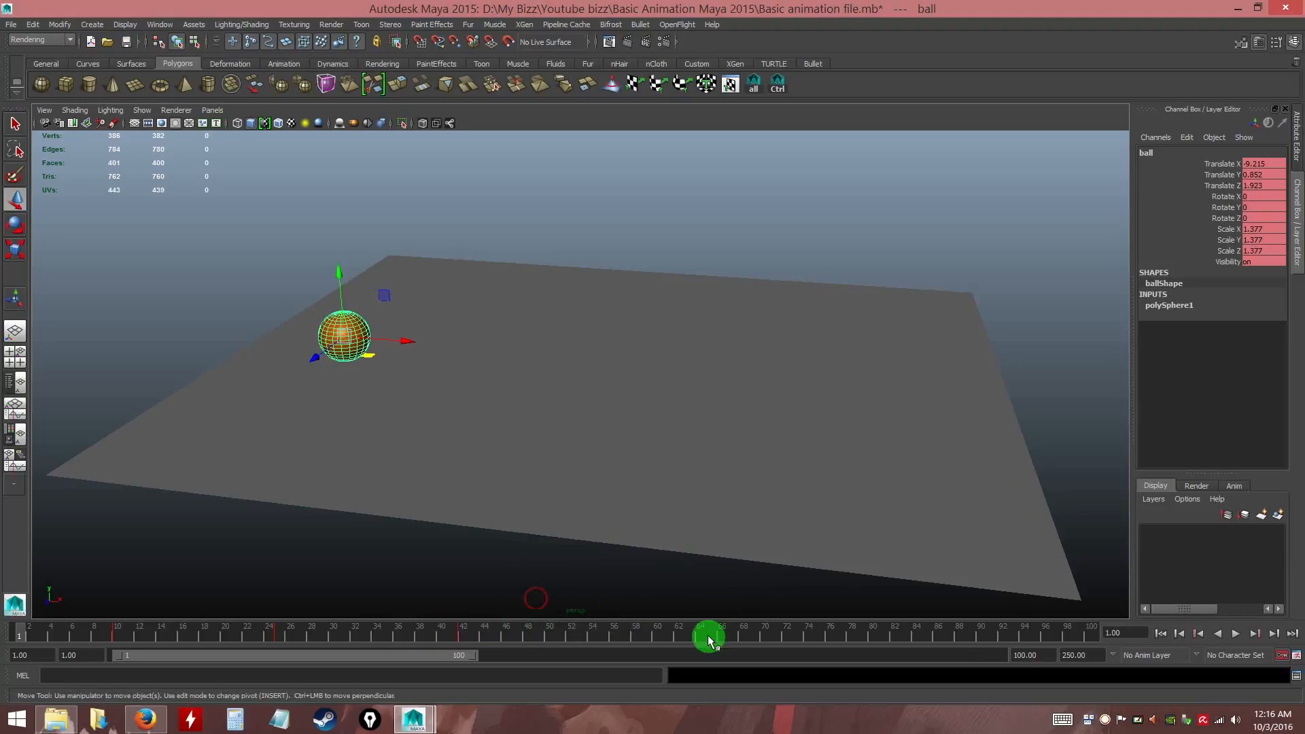
Play the ball's animation from frame 1 with Stepped Preview off
click(1237, 634)
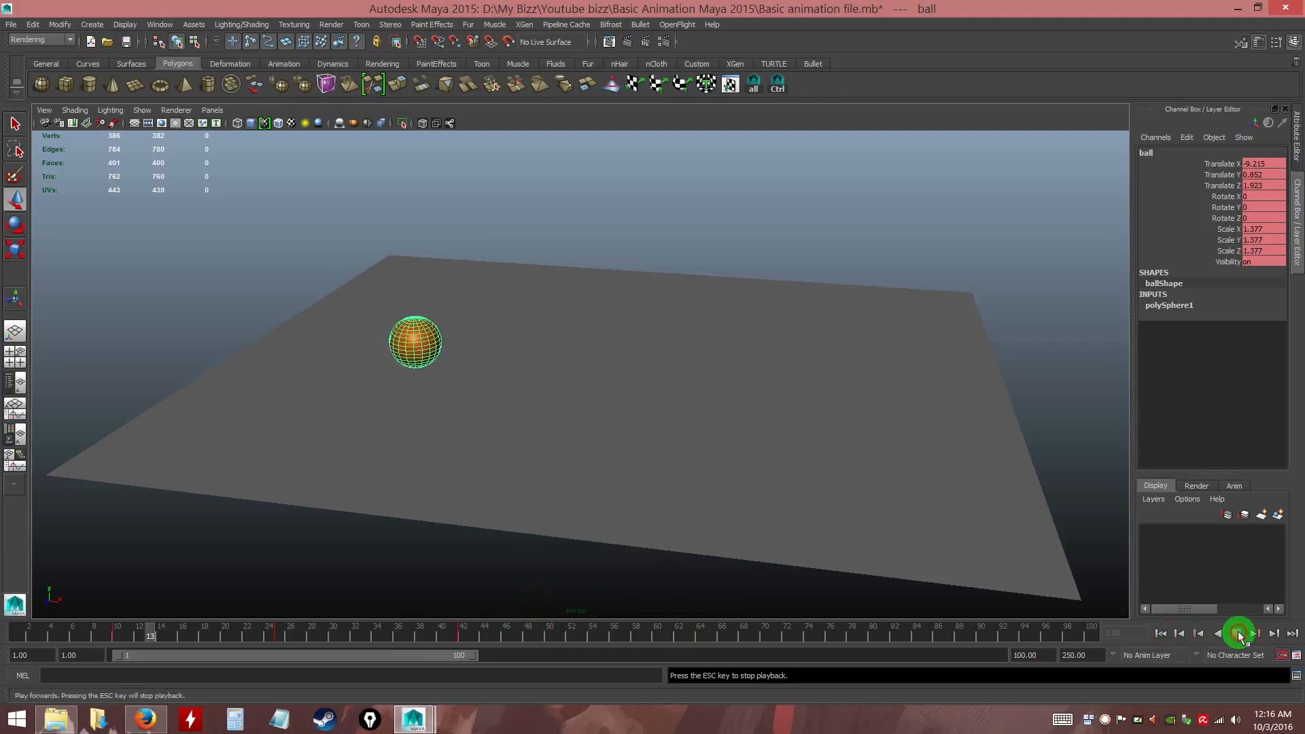
click(1237, 634)
alt+drag(839, 509, 787, 496)
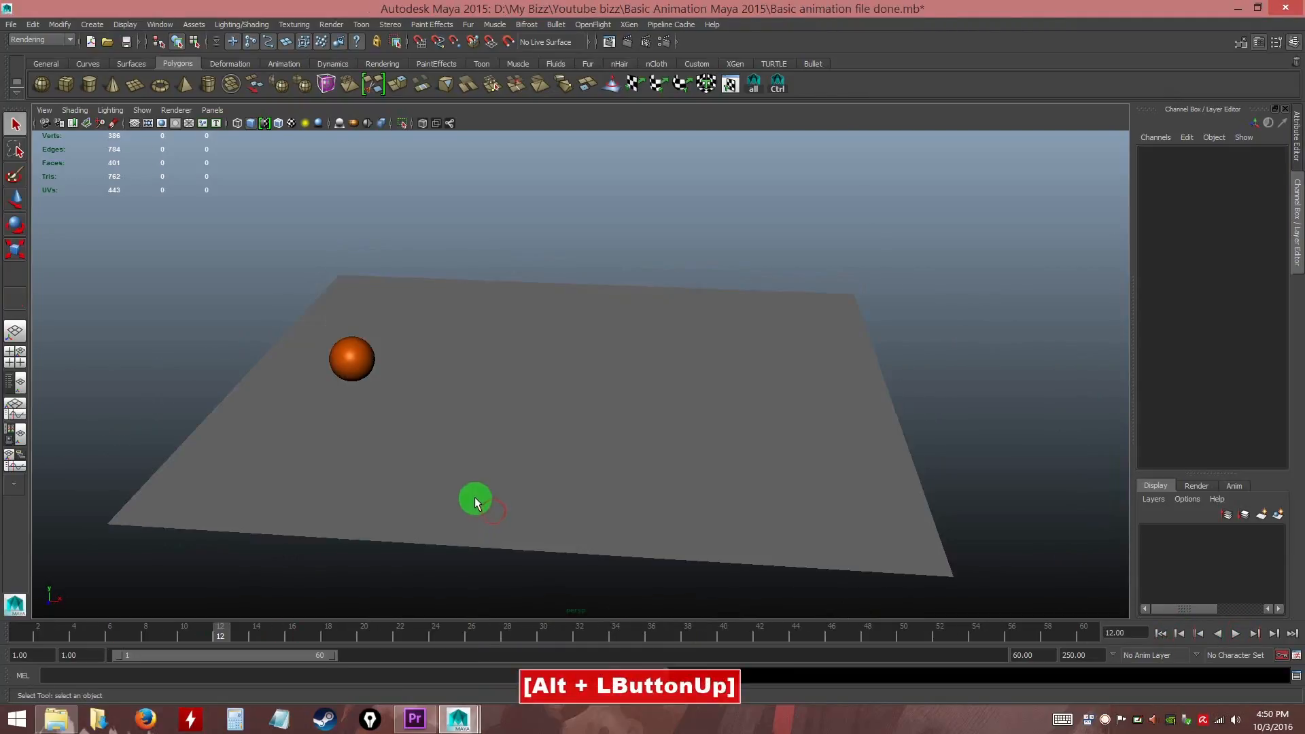
In Basic animation file done.mb, select the ball to inspect its timeline keys, clear the selection, and go to frame 11
alt+drag(475, 501, 418, 503)
mouse_move(250, 633)
mouse_down()
mouse_move(181, 636)
mouse_move(242, 635)
mouse_up()
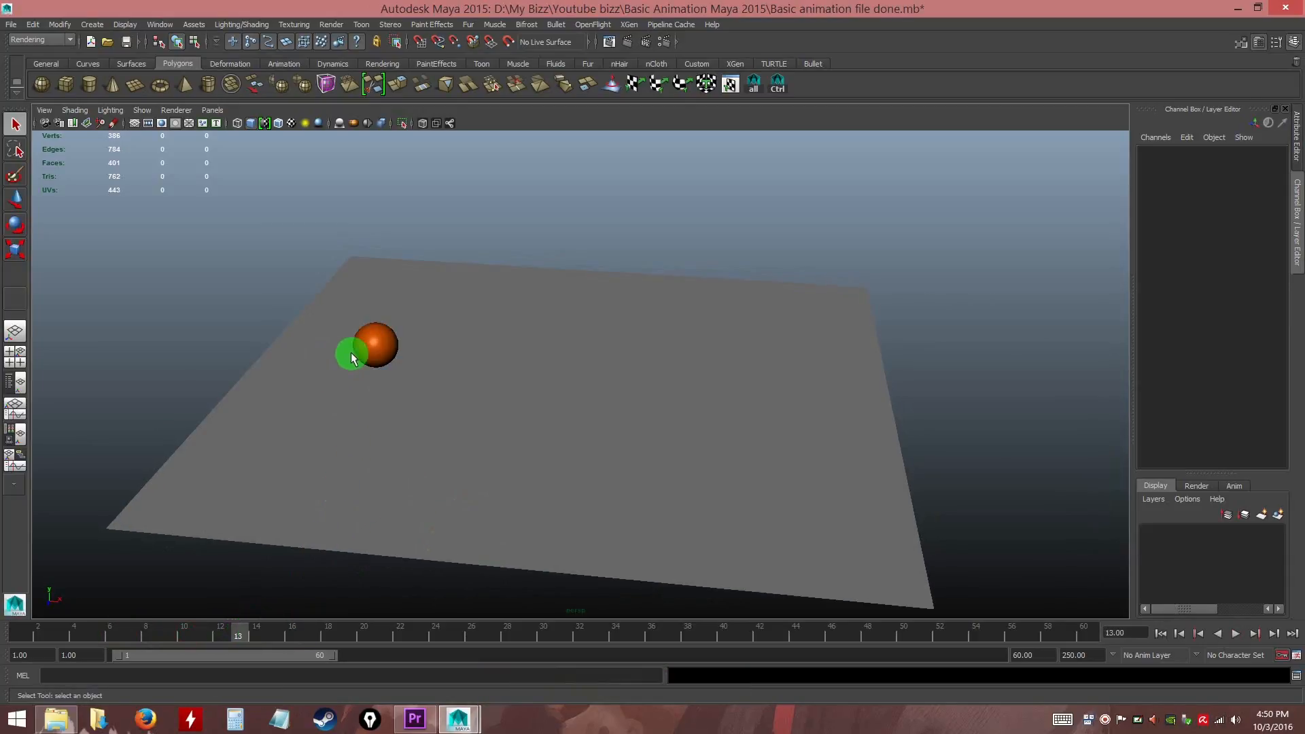
alt+drag(381, 394, 387, 396)
drag(299, 639, 183, 637)
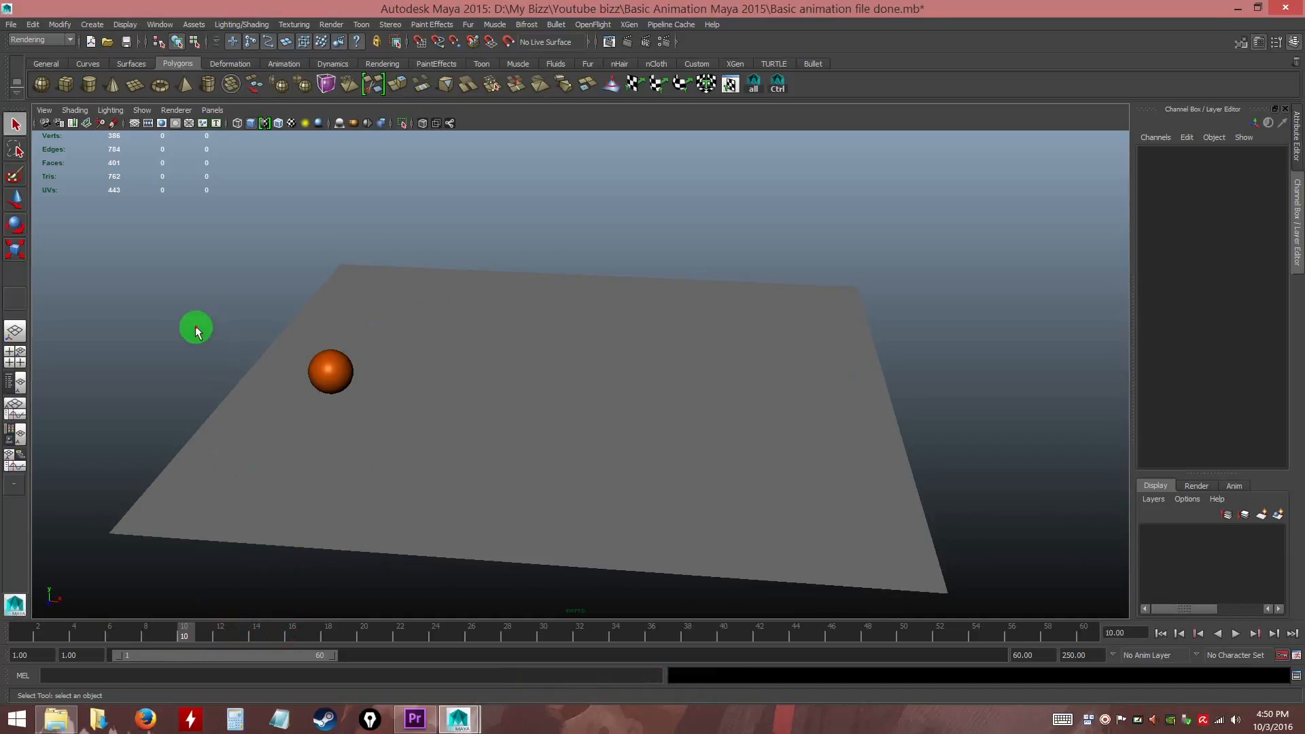
click(332, 373)
mouse_move(246, 630)
mouse_down()
mouse_move(214, 634)
mouse_move(306, 626)
mouse_move(230, 639)
mouse_up()
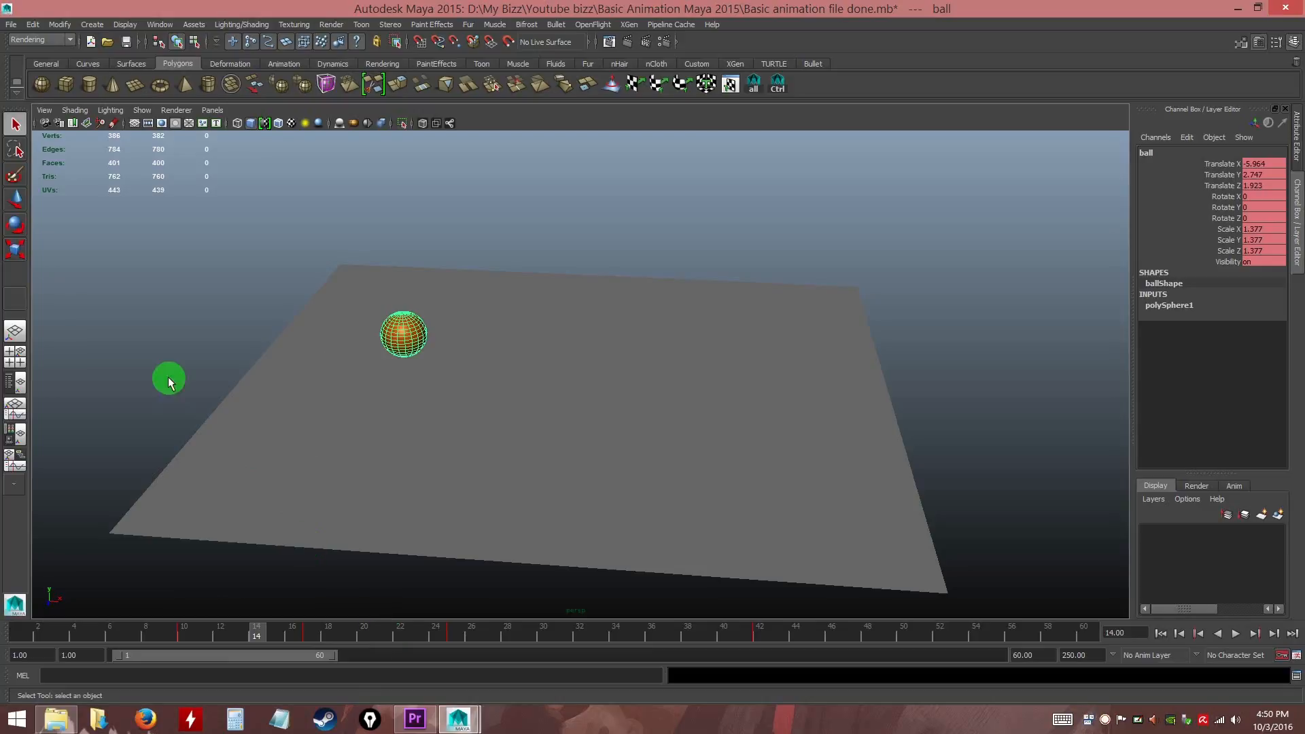
drag(168, 378, 163, 361)
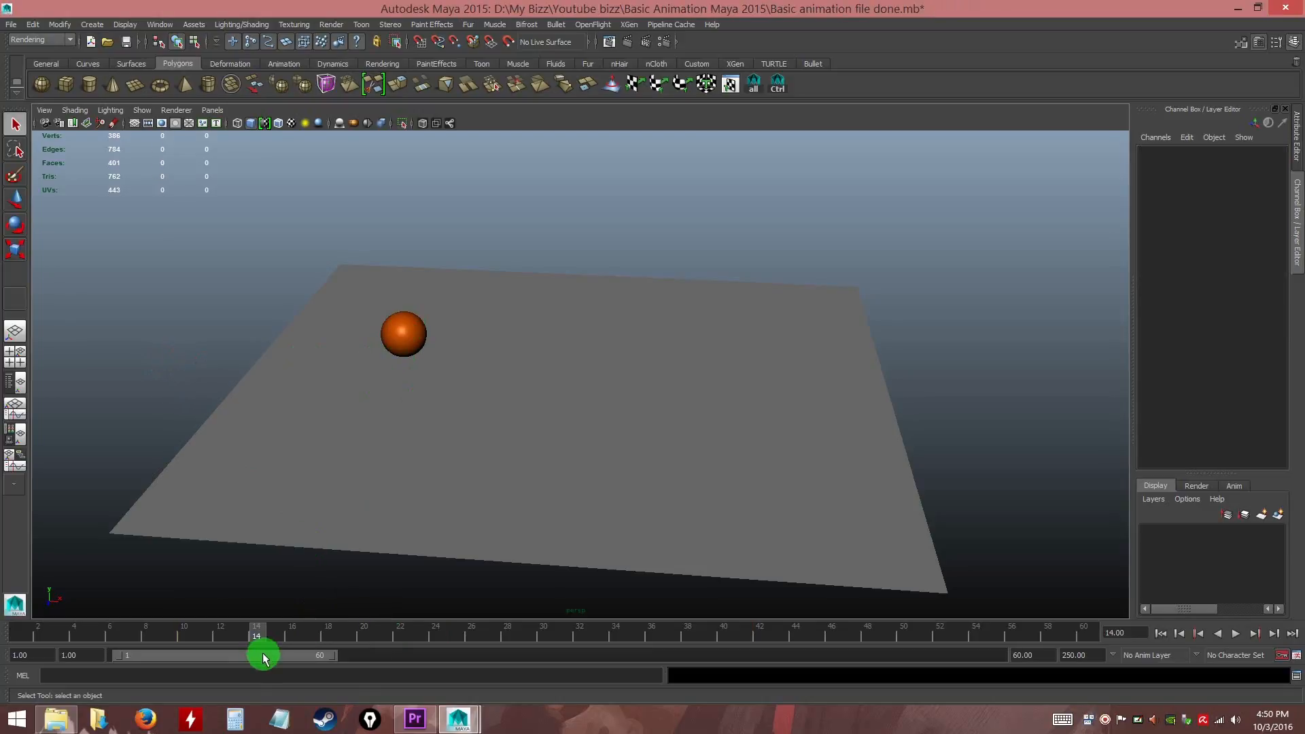
click(199, 631)
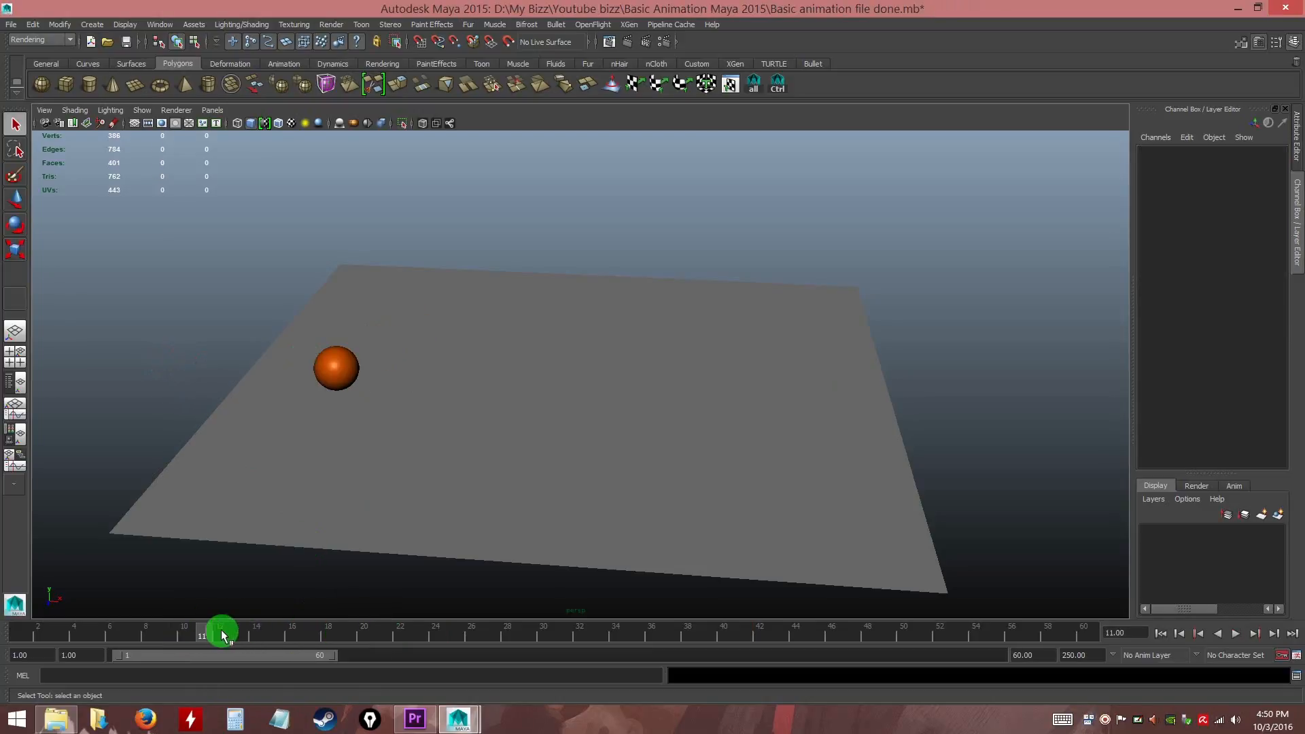
Create a cube on the plane behind the ball at about X -9.09 and Z -4.54, and set its key at frame 17
click(65, 83)
mouse_move(452, 352)
alt+mouse_down()
mouse_move(376, 320)
mouse_move(361, 285)
mouse_move(400, 327)
mouse_move(375, 263)
alt+mouse_up()
mouse_move(470, 341)
alt+mouse_down()
mouse_move(466, 316)
mouse_move(467, 356)
alt+mouse_up()
click(447, 257)
click(359, 322)
drag(213, 631, 487, 637)
key(s)
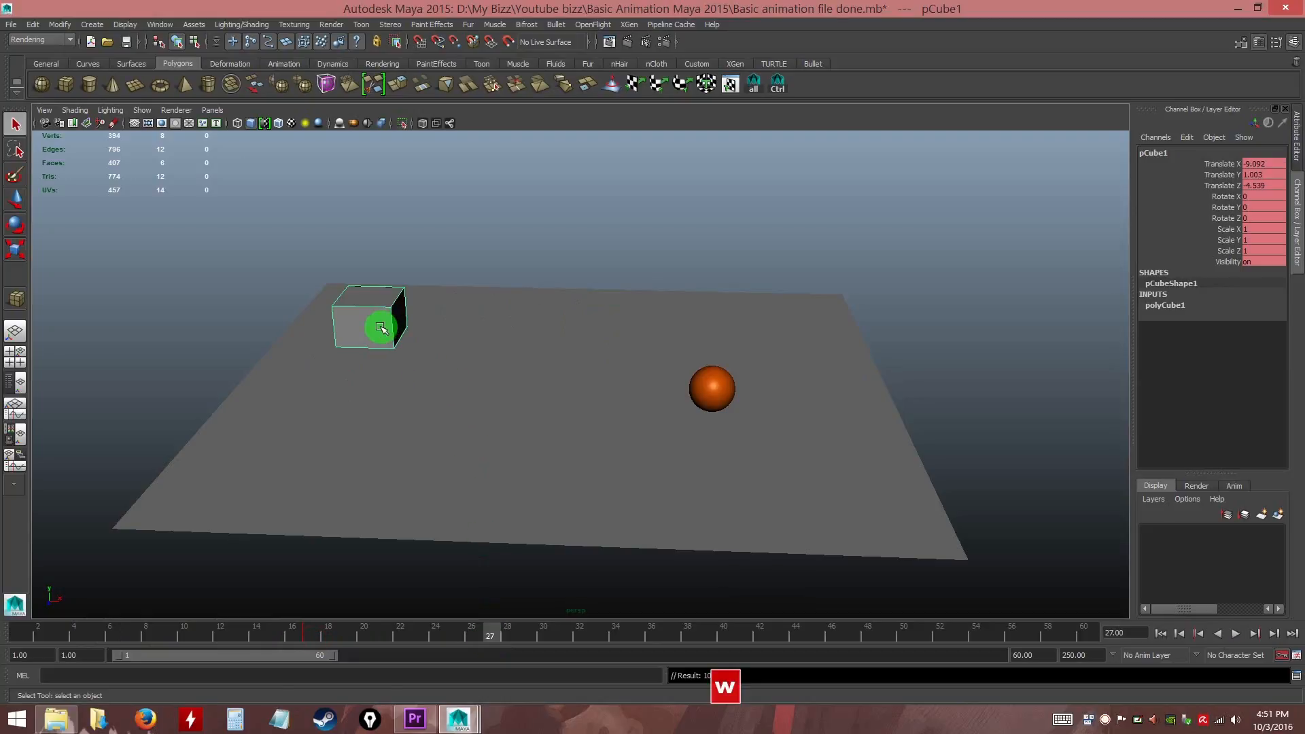
At frame 27, move the cube along X to about 6.91 and set a key
key(w)
drag(434, 317, 788, 322)
key(s)
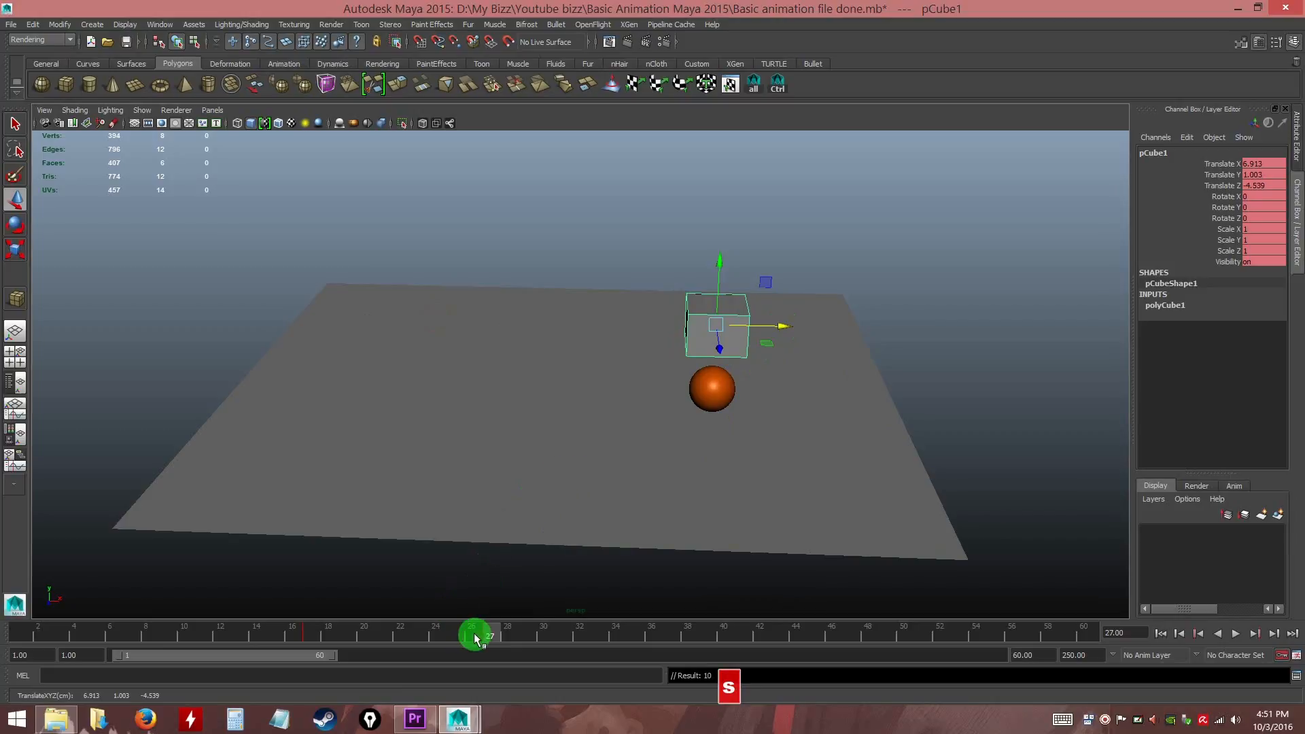
At frame 21, raise the cube above the plane and tilt it about Z, and scrub the result back to frame 10
drag(475, 627, 393, 636)
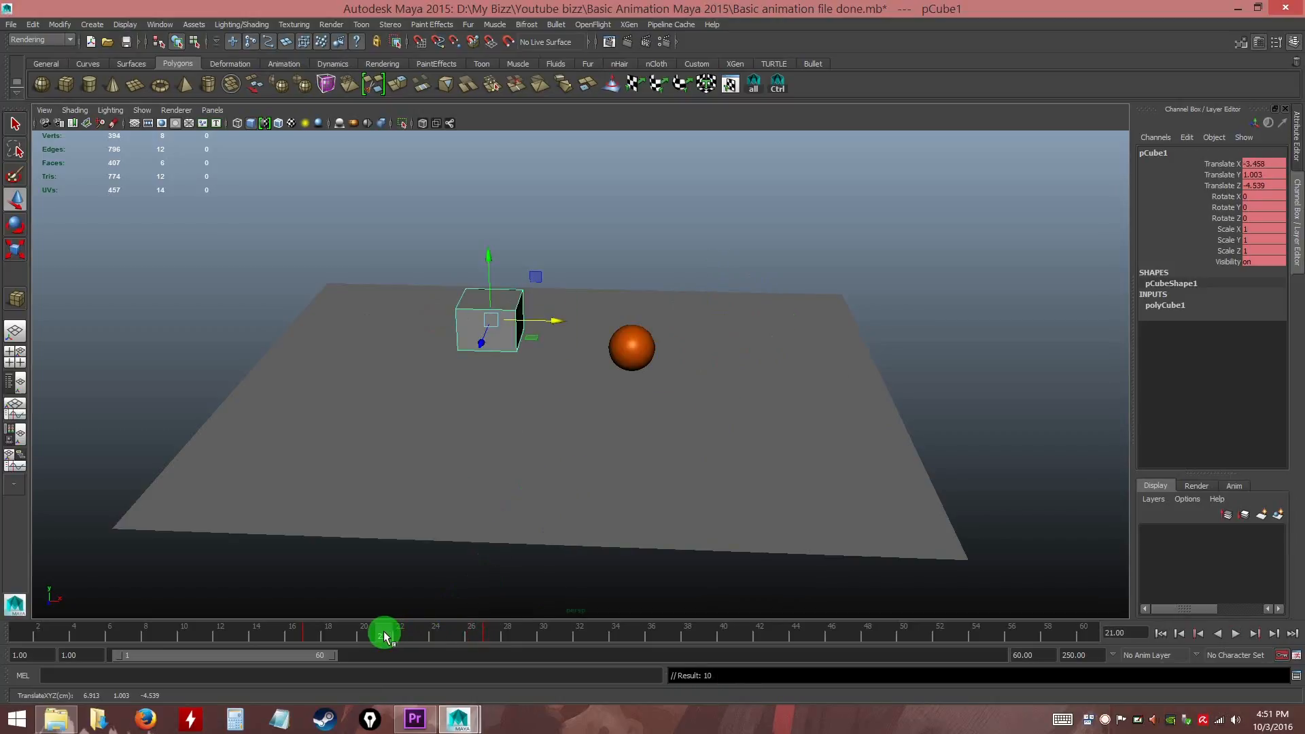
drag(483, 262, 529, 209)
key(e)
drag(372, 633, 556, 612)
drag(344, 635, 183, 633)
Select the cube and the ball together to examine their combined keys, playing and scrubbing the timeline to frame 18
click(158, 333)
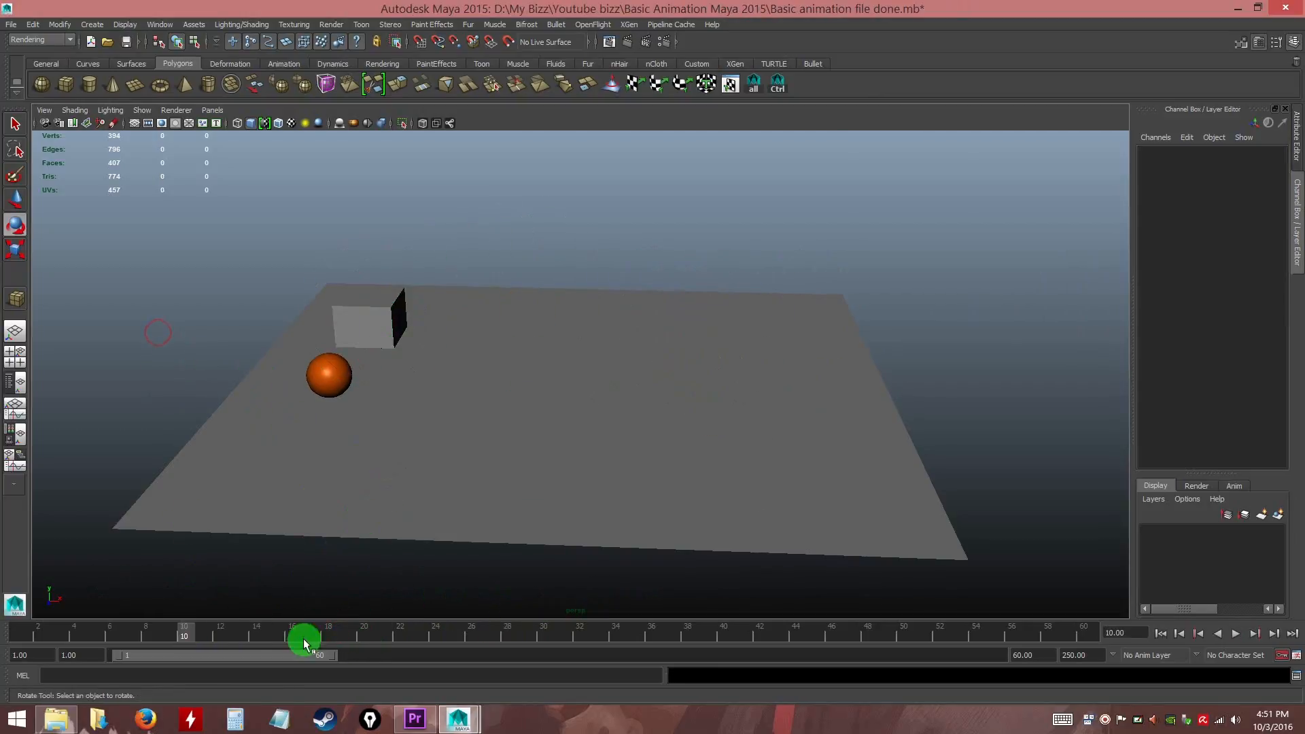
click(342, 636)
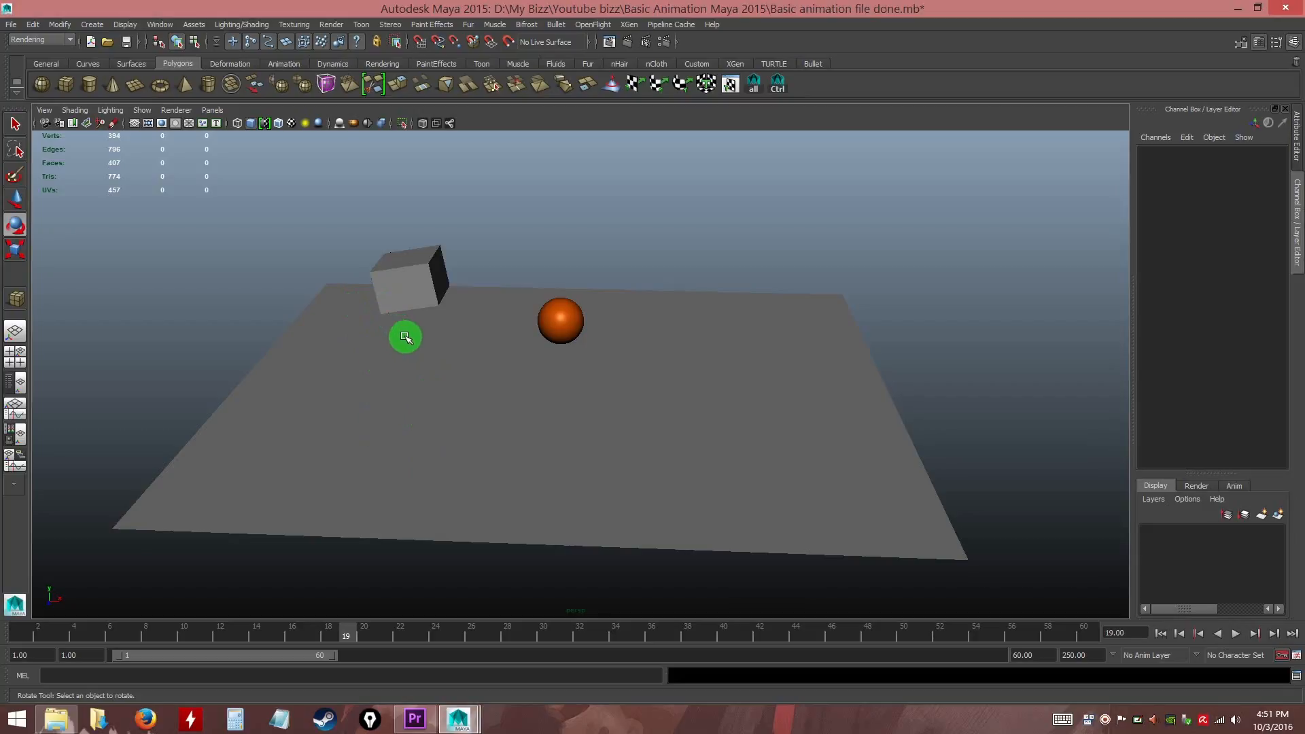
click(411, 276)
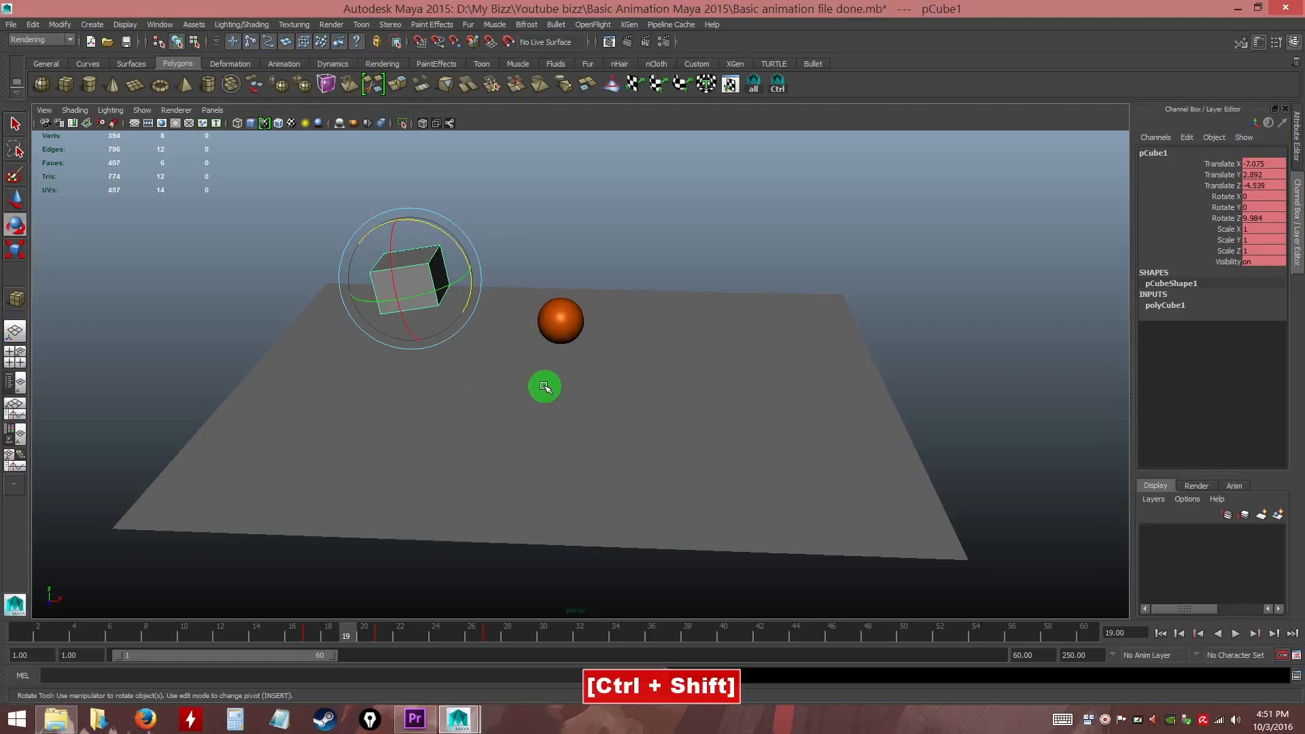
ctrl+shift+click(561, 324)
drag(352, 635, 202, 634)
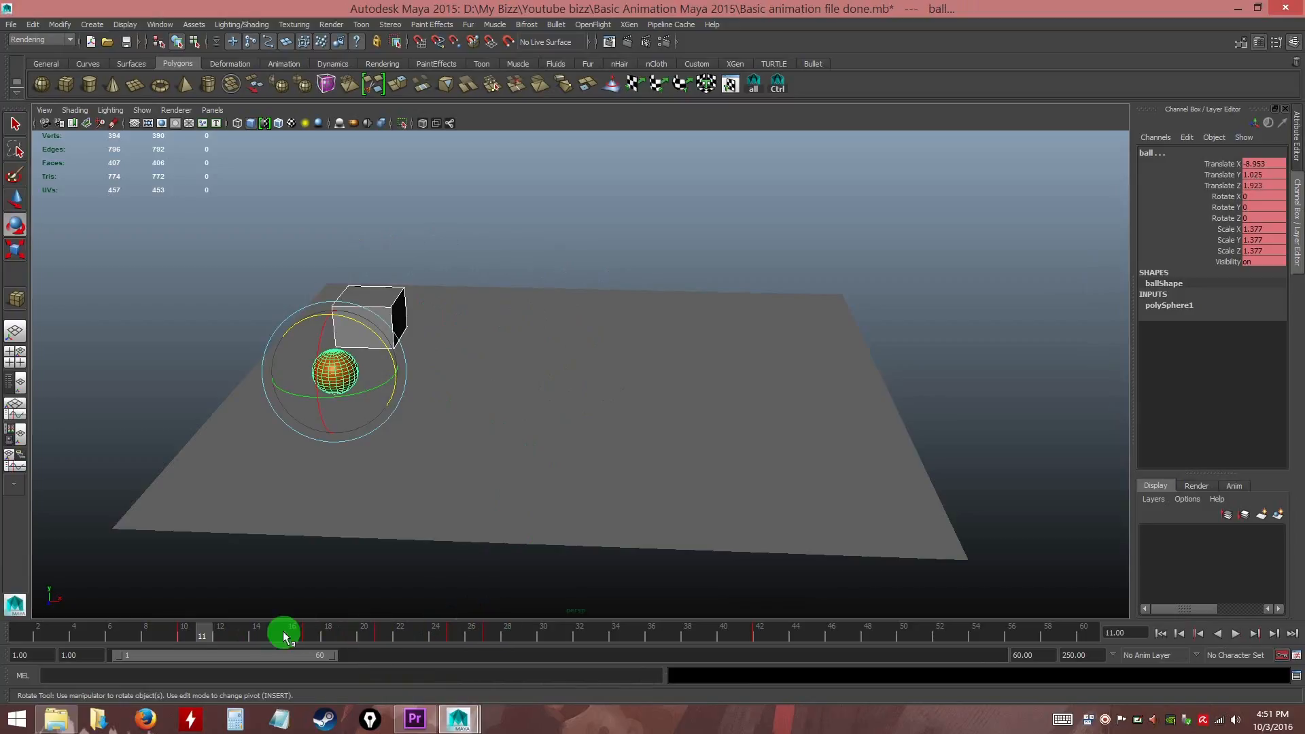
key(alt+v)
mouse_move(343, 641)
mouse_down()
mouse_move(582, 638)
mouse_move(197, 637)
mouse_move(539, 638)
mouse_move(333, 640)
mouse_up()
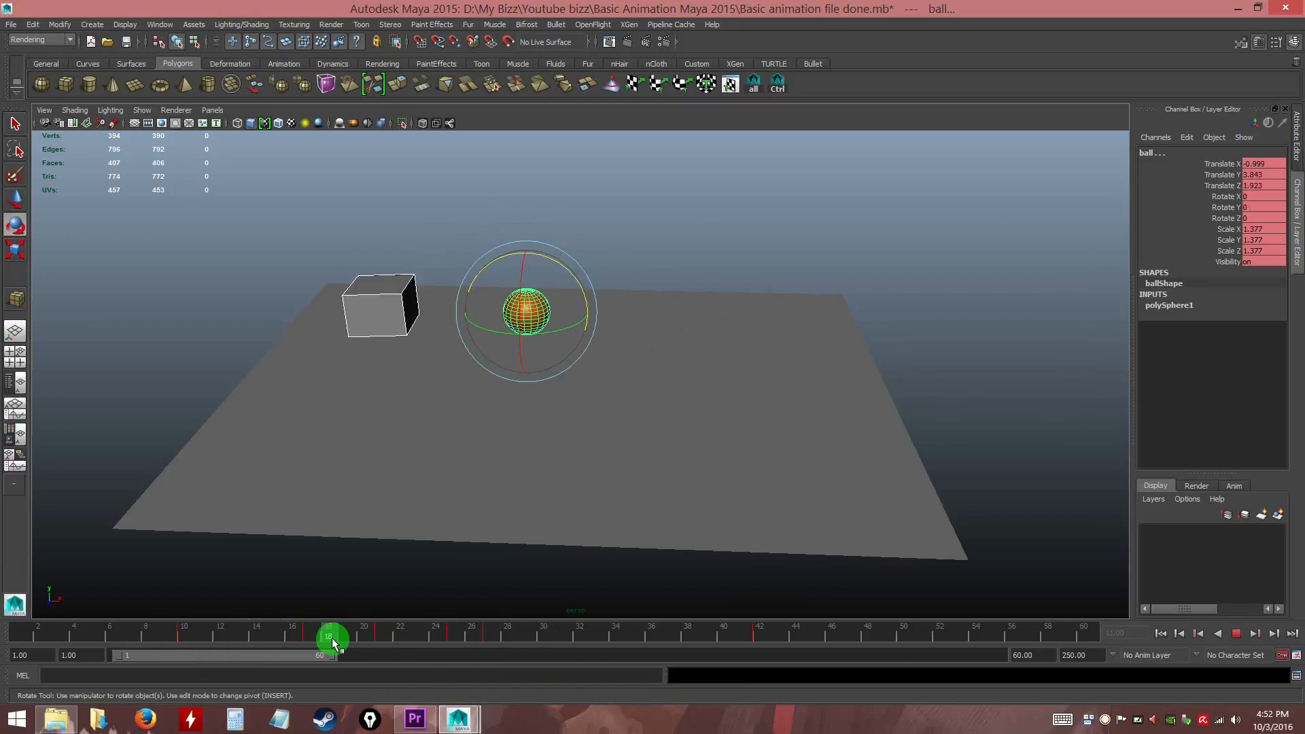
Play and scrub with only the ball selected to frame 37, add the cube to the selection, and go to frame 7
click(184, 347)
click(526, 313)
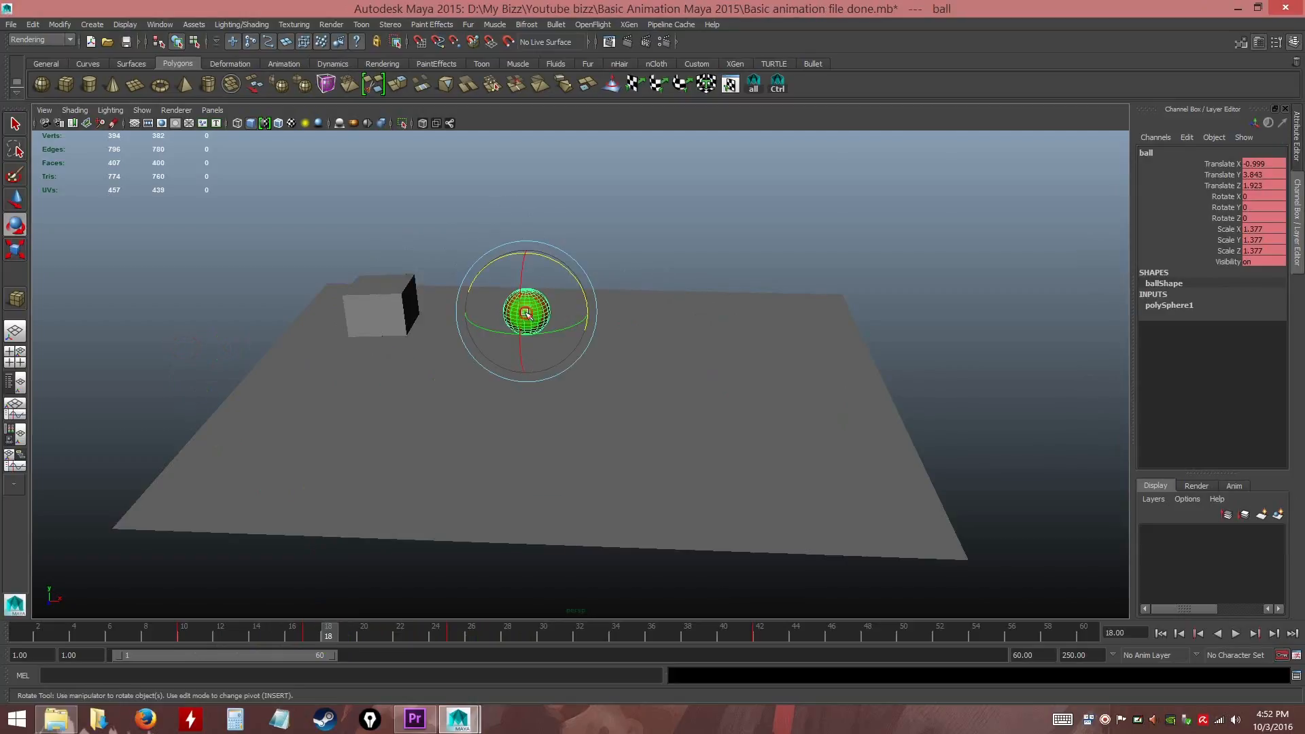
key(alt+v)
drag(182, 639, 672, 637)
shift+click(721, 333)
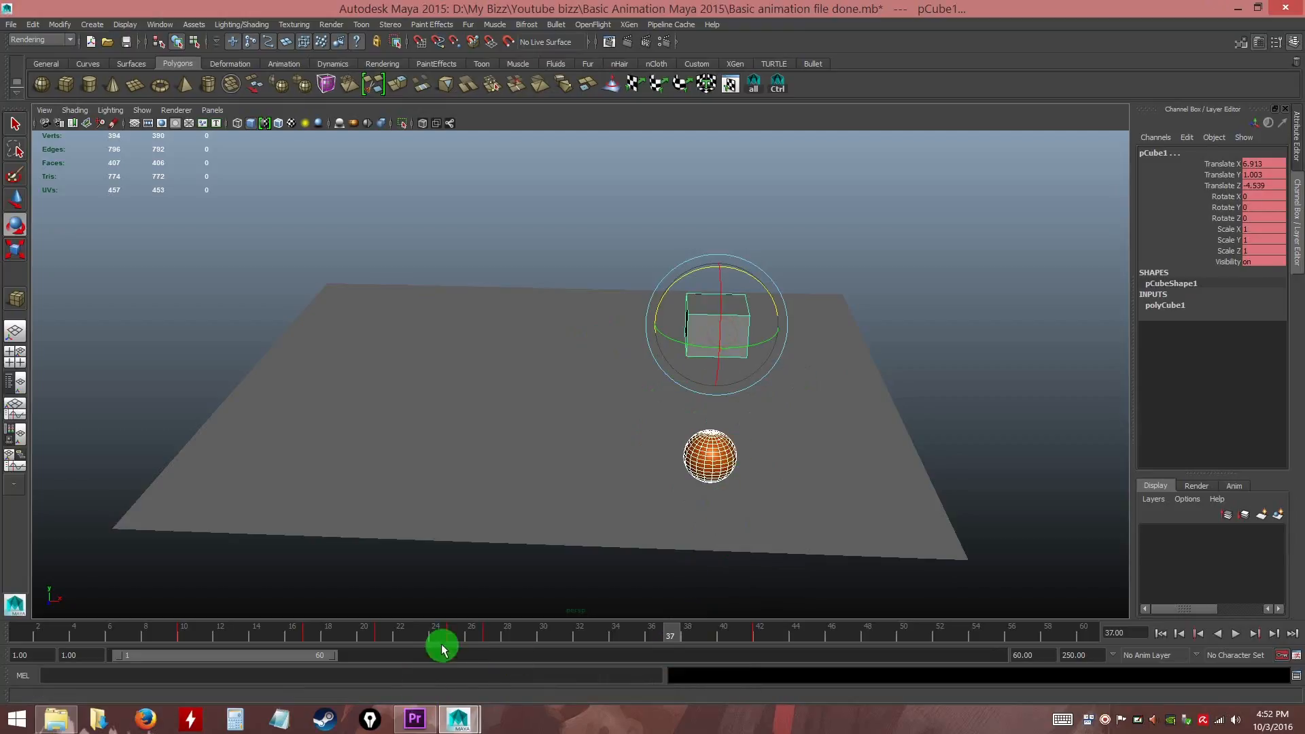
click(165, 639)
drag(165, 640, 128, 639)
Select only the cube and delete it
key(e)
drag(366, 332, 366, 313)
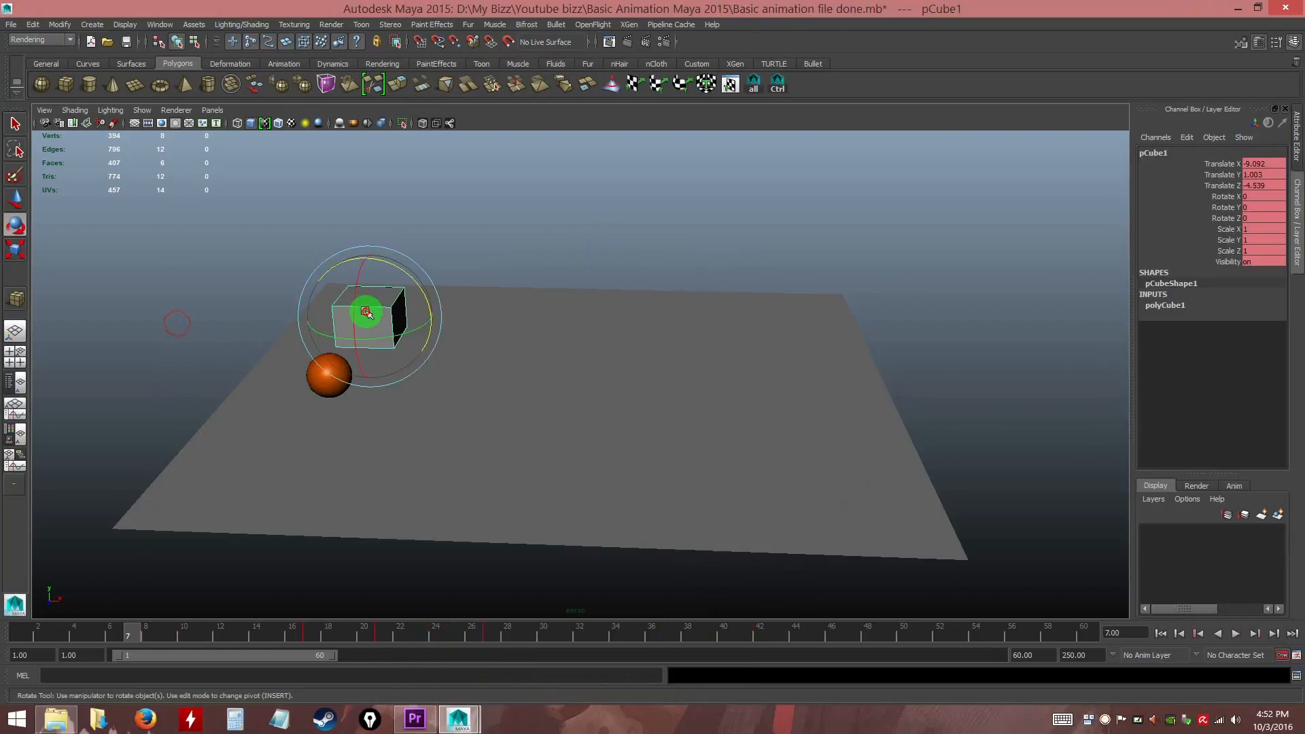
key(Delete)
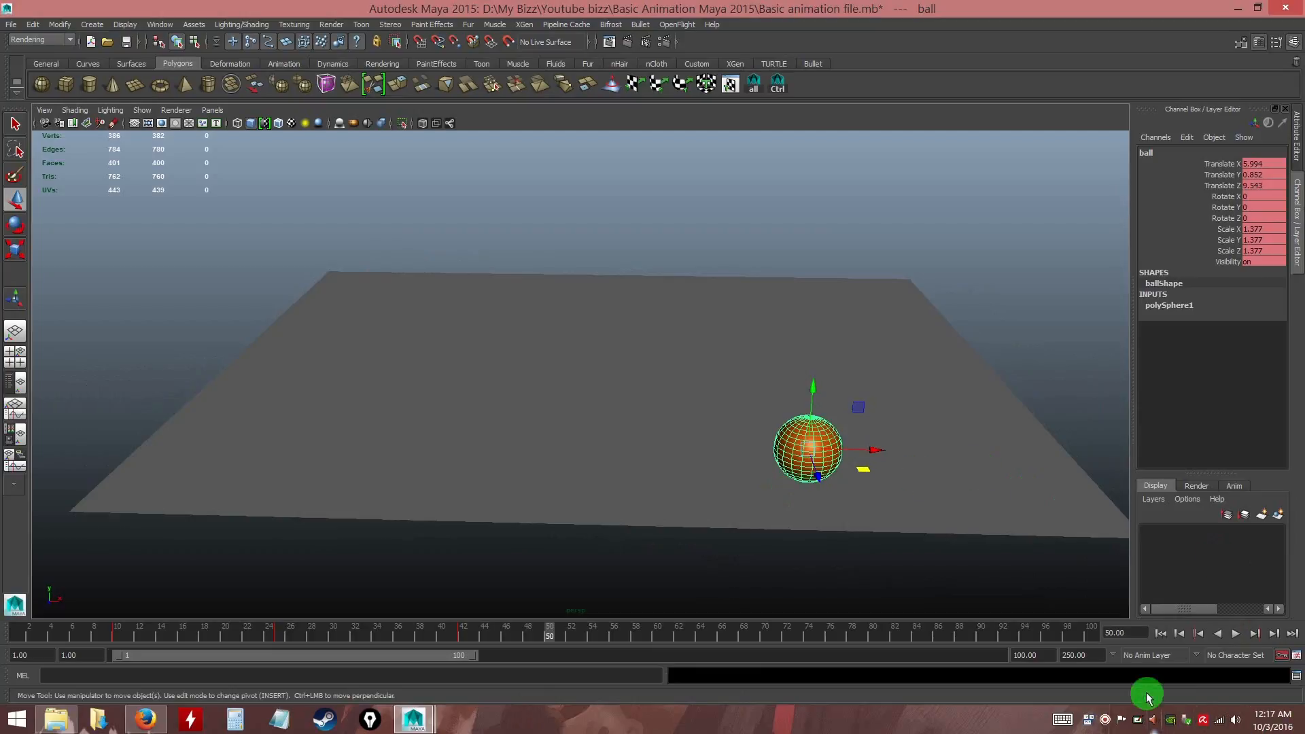
In Basic animation file.mb, replay from frame 1 and, at frame 17, raise the ball to about Y 3.98
click(1161, 633)
click(1237, 633)
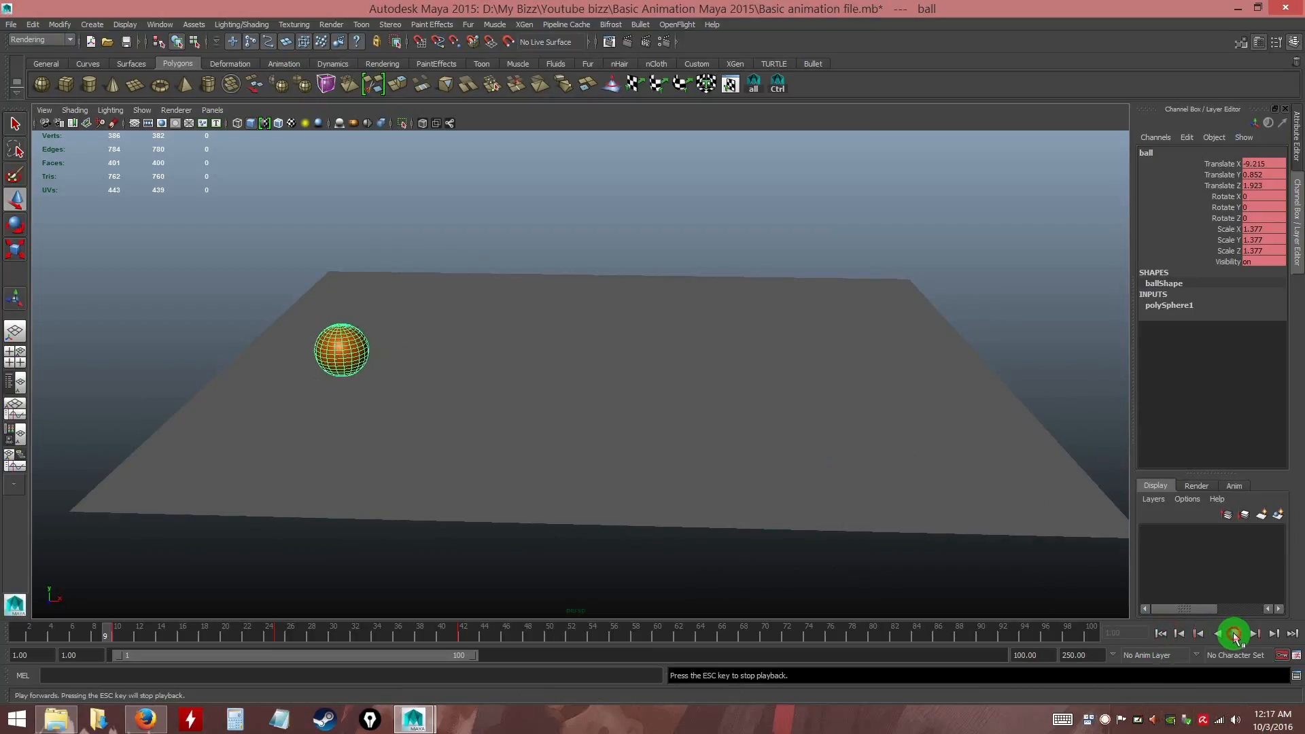
drag(267, 624, 194, 638)
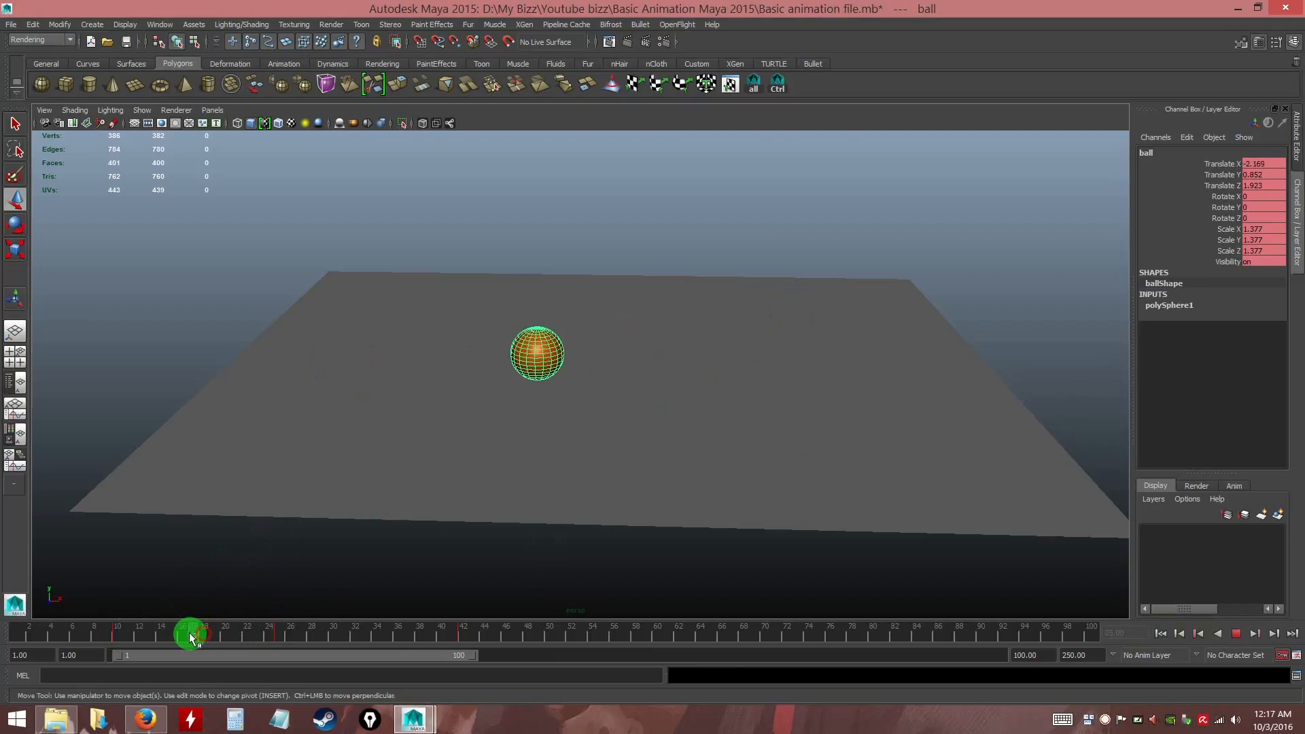
drag(537, 302, 535, 212)
key(e)
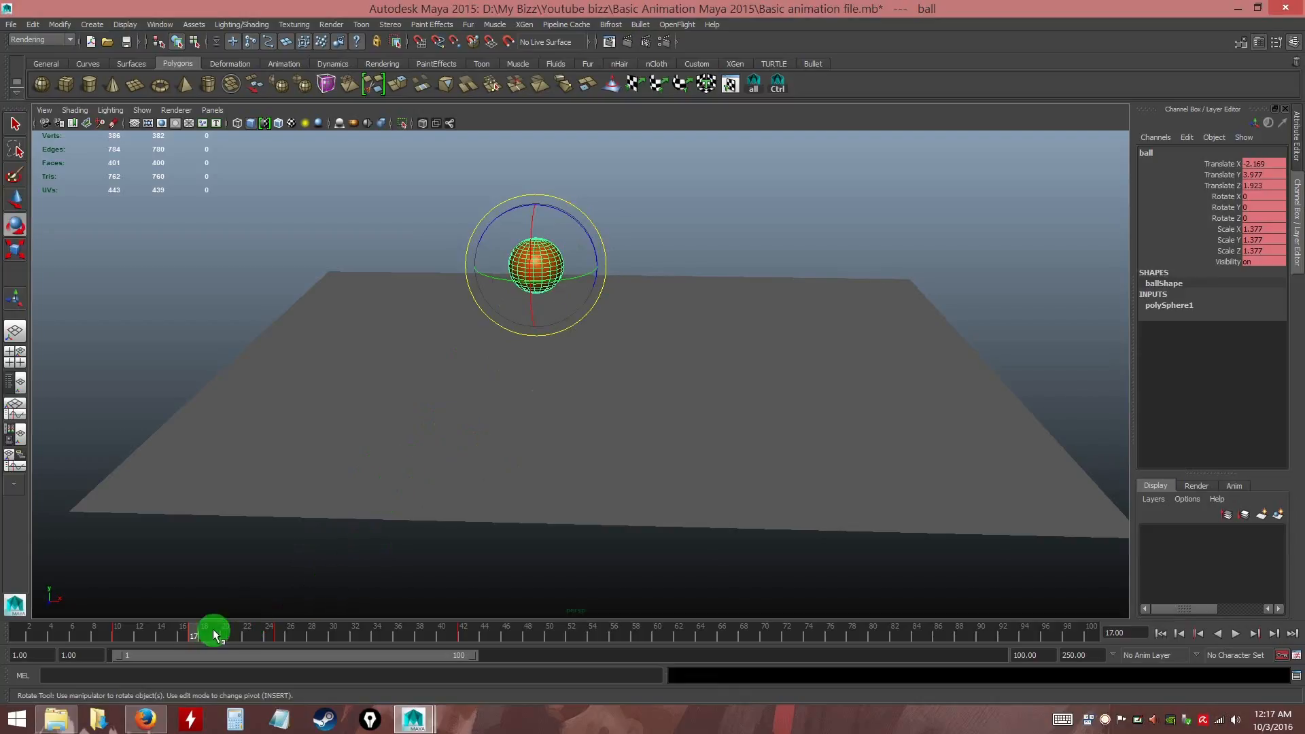
Go to frame 42 and rotate the ball about Y to about -314.7 degrees
drag(177, 635, 465, 635)
key(s)
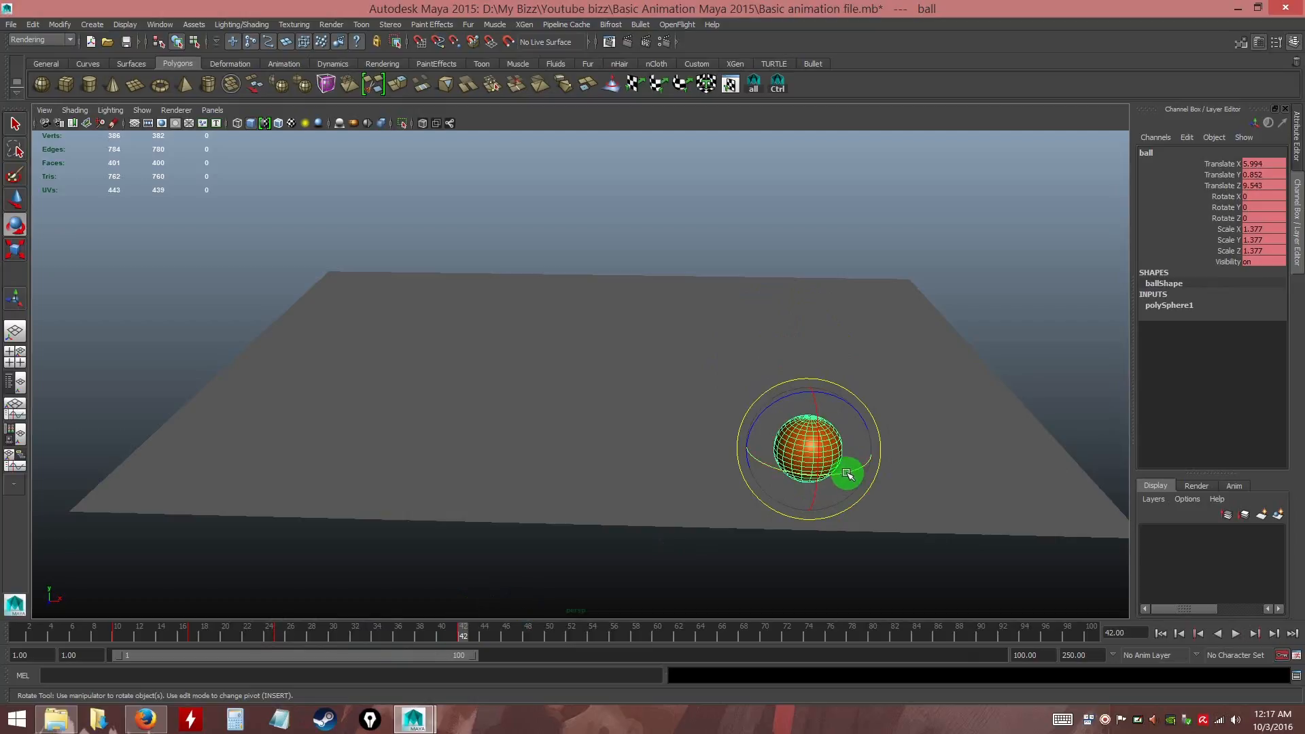
ctrl+click(463, 636)
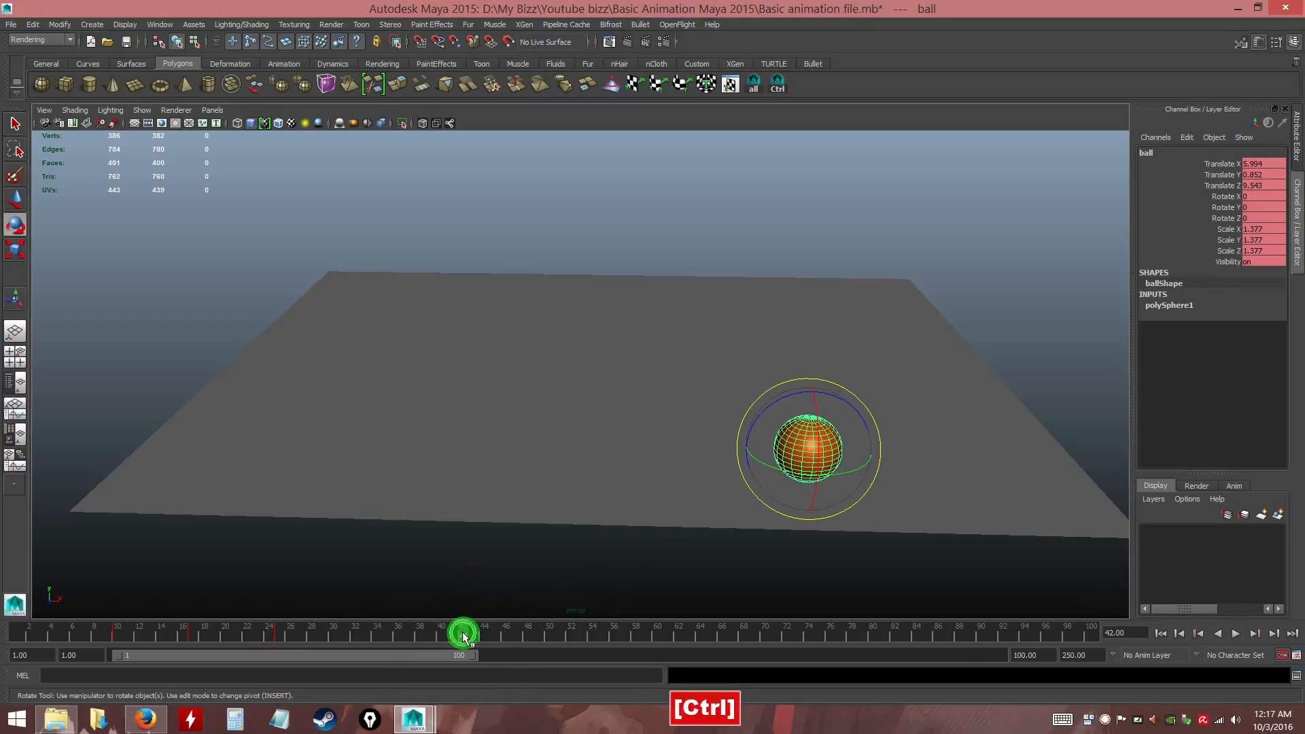
drag(850, 471, 819, 465)
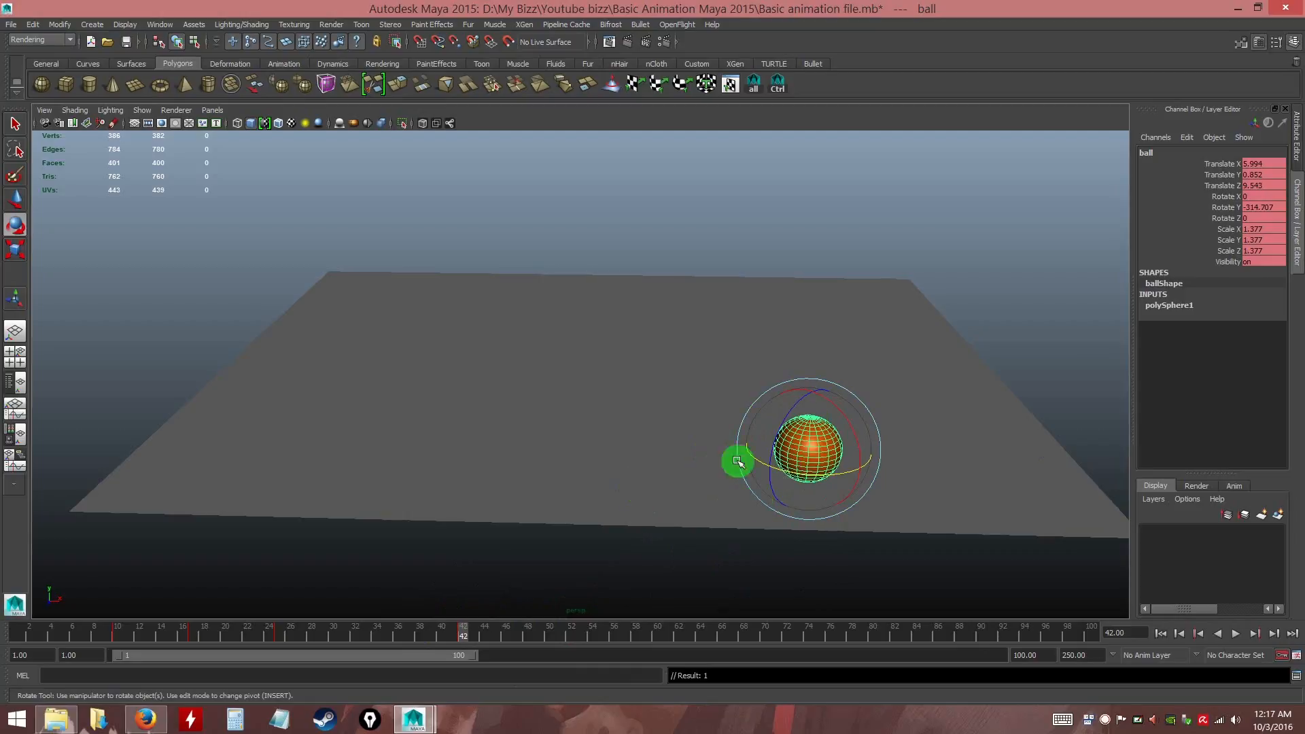
Return to frame 1, reselect the ball, and play its animation through to review the new rotation
drag(451, 637, 41, 632)
drag(288, 637, 2, 630)
click(107, 377)
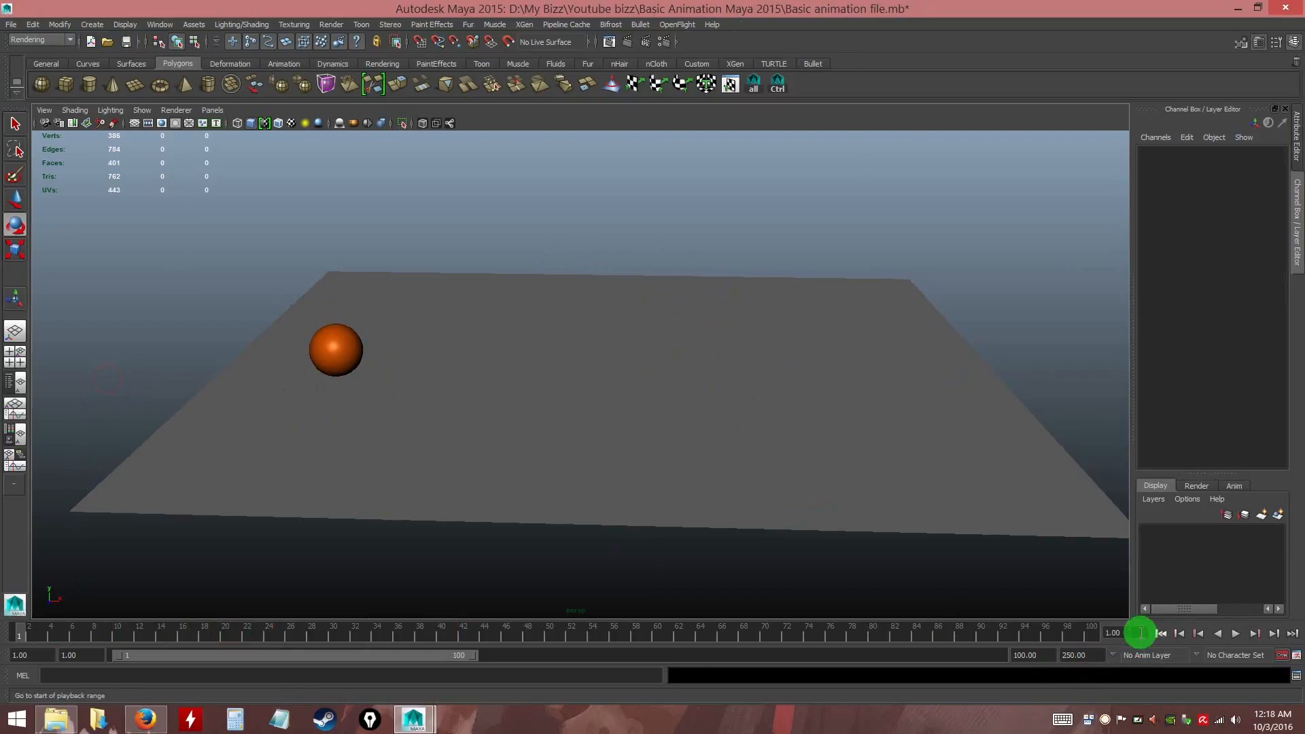
click(345, 338)
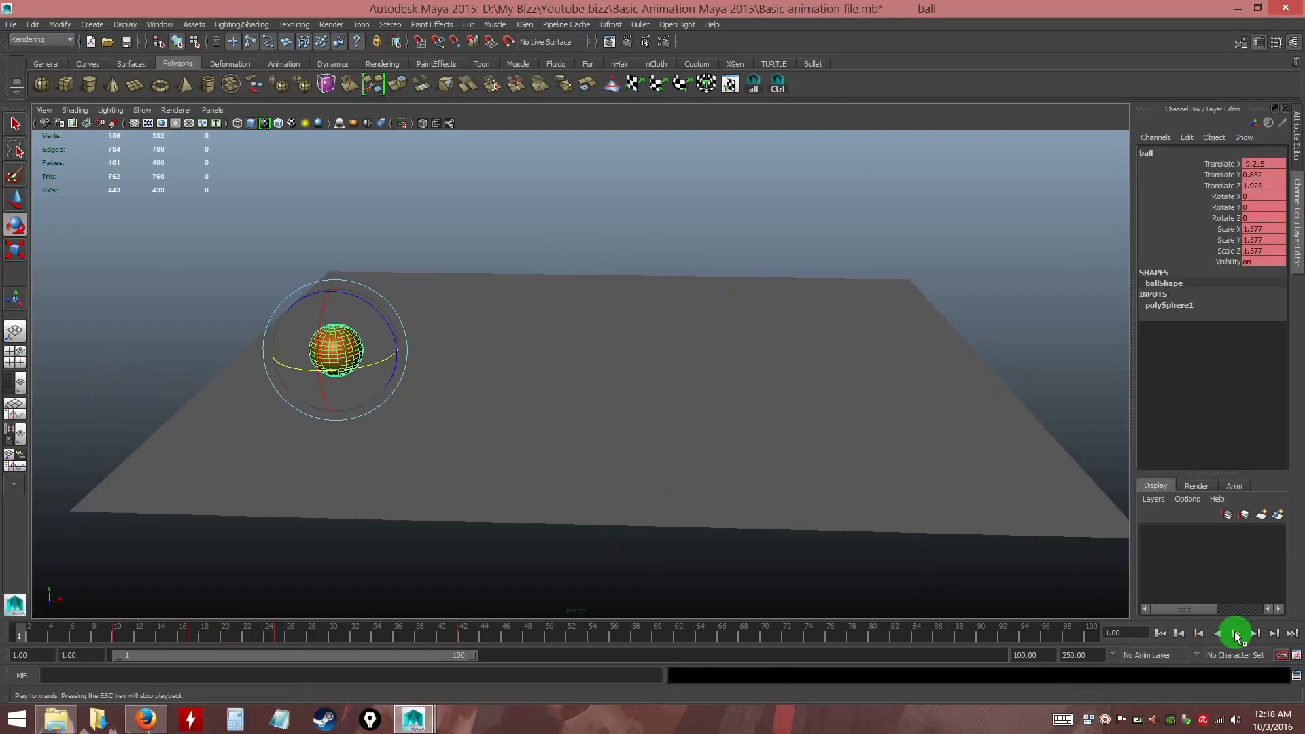
click(1237, 634)
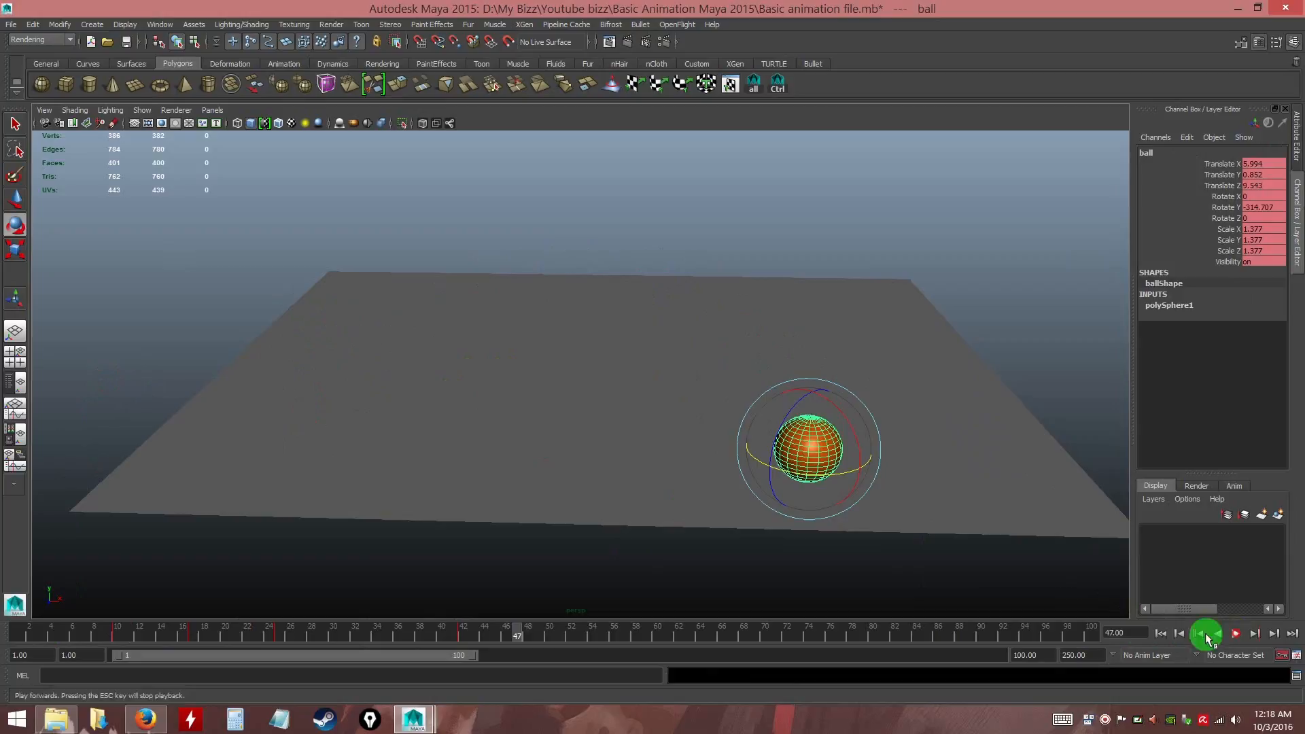
Replay the ball animation from frame 1, scrub around frame 32, and scrub ahead to frame 74
alt+drag(686, 455, 731, 481)
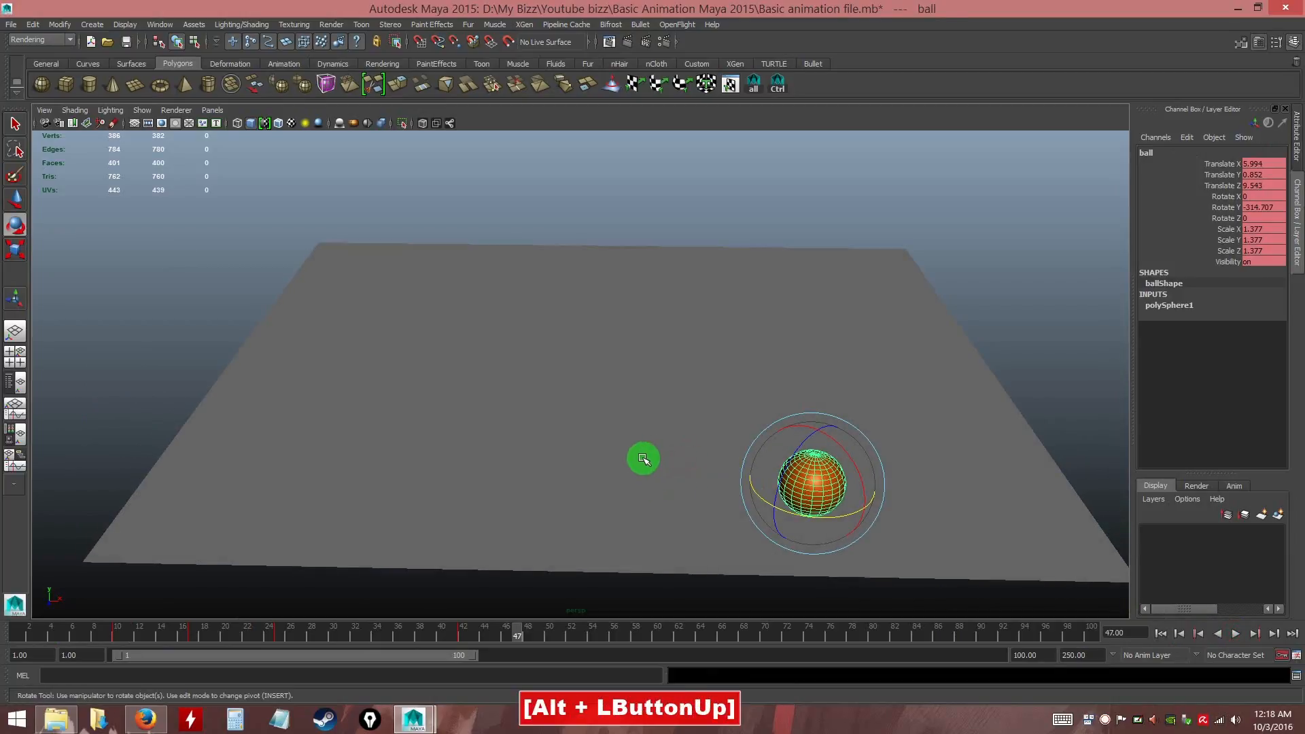
mouse_move(516, 631)
mouse_down()
mouse_move(292, 601)
mouse_move(84, 598)
mouse_move(492, 632)
mouse_up()
mouse_move(469, 506)
alt+mouse_down()
mouse_move(458, 478)
mouse_move(462, 488)
alt+mouse_up()
alt+right_drag(462, 488, 467, 481)
alt+middle_drag(467, 480, 443, 490)
alt+right_drag(443, 489, 449, 516)
alt+middle_drag(448, 516, 450, 521)
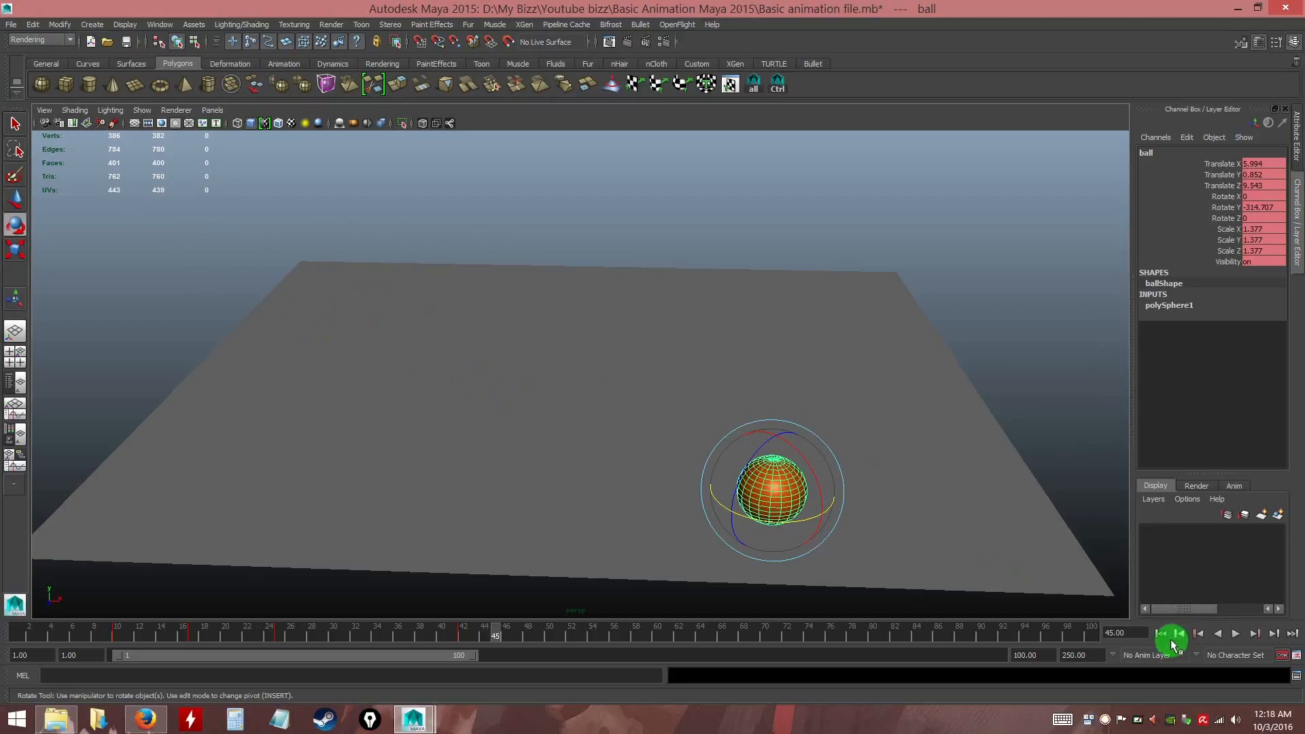
click(1161, 633)
click(1236, 633)
click(1236, 634)
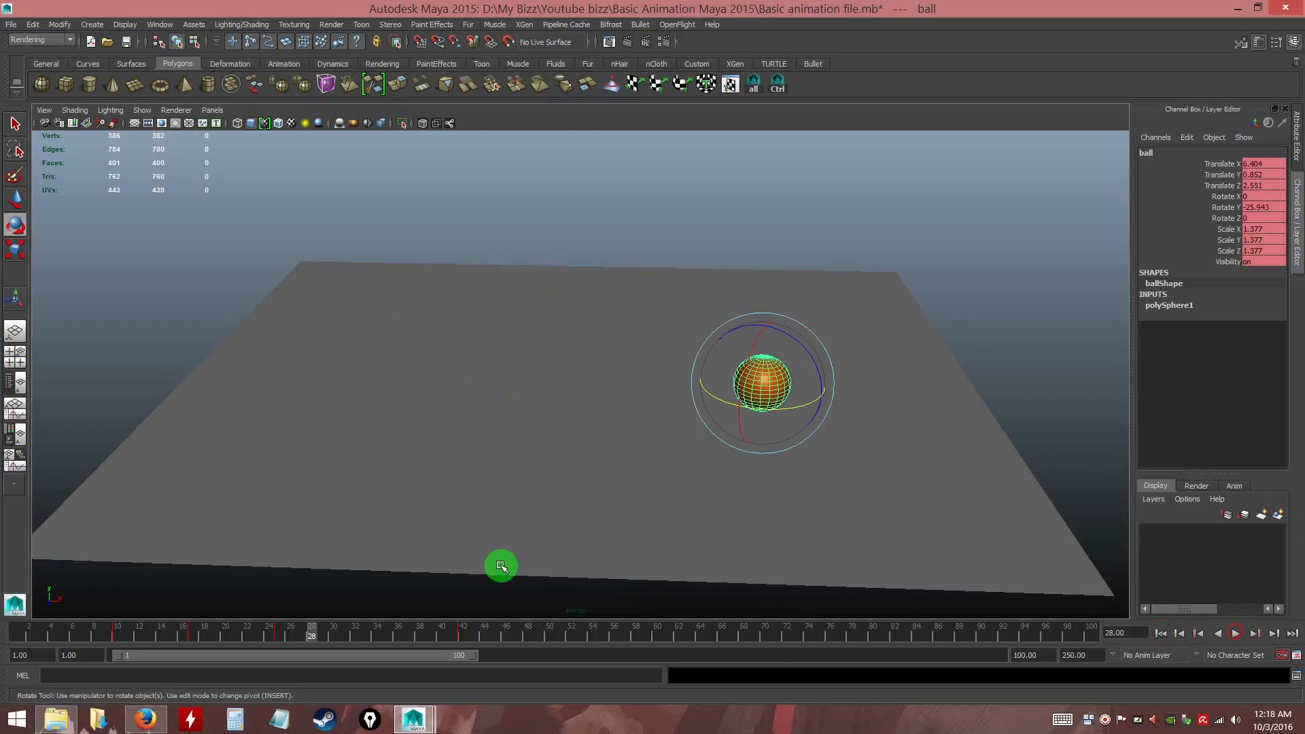
drag(400, 636, 360, 636)
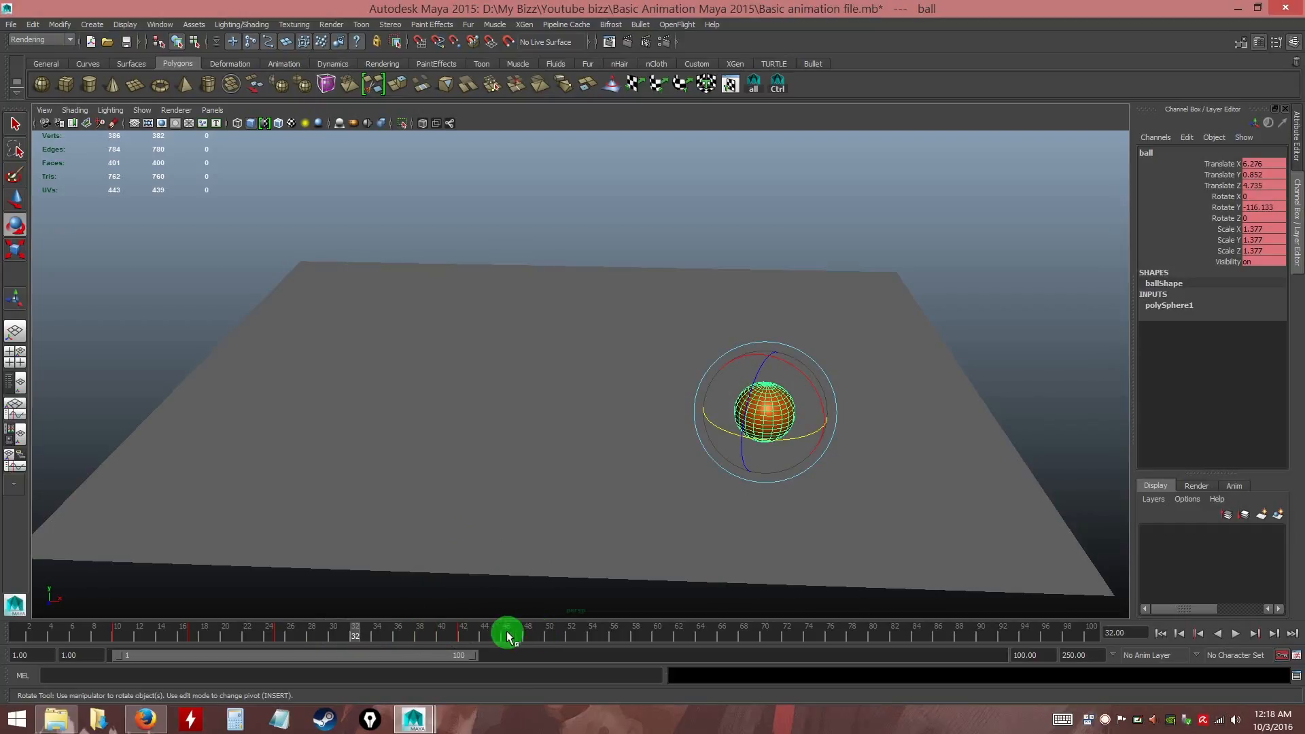
drag(542, 639, 808, 628)
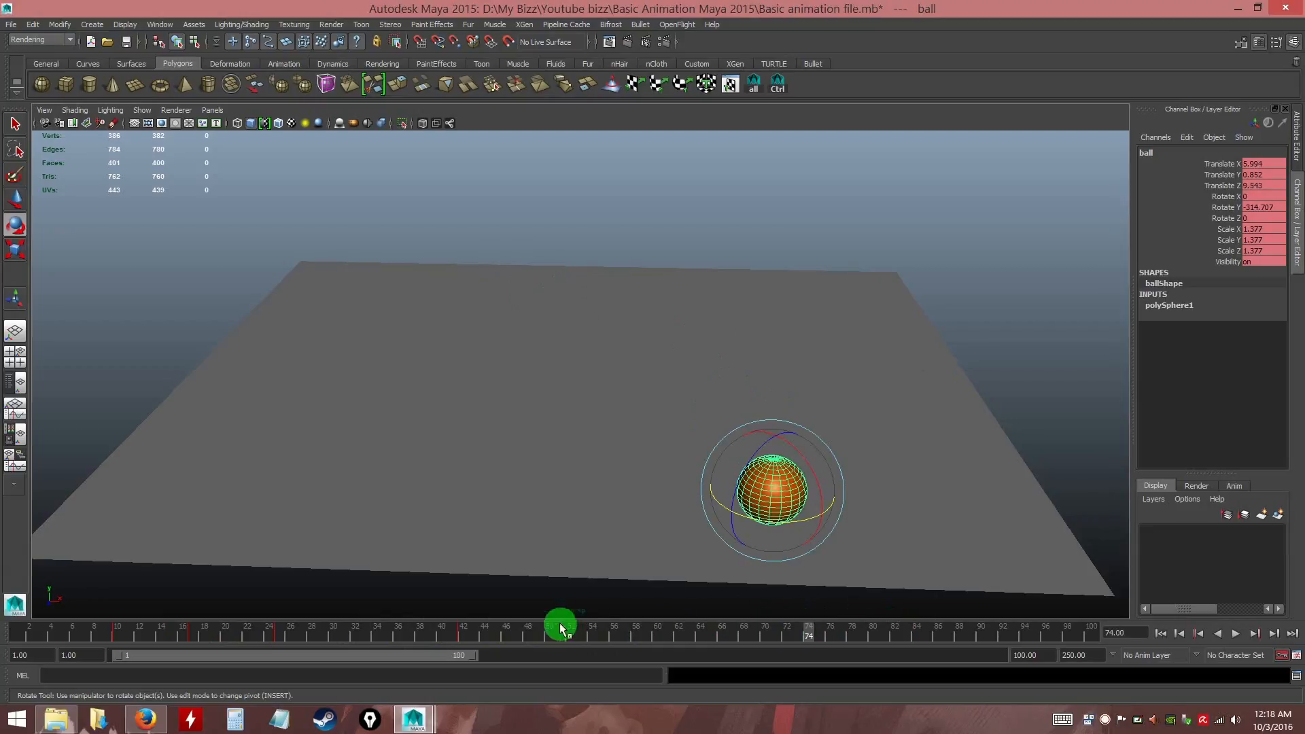
Shorten the playback range to end at frame 60 and play it
drag(470, 663, 351, 659)
drag(1029, 656, 934, 653)
text(6)
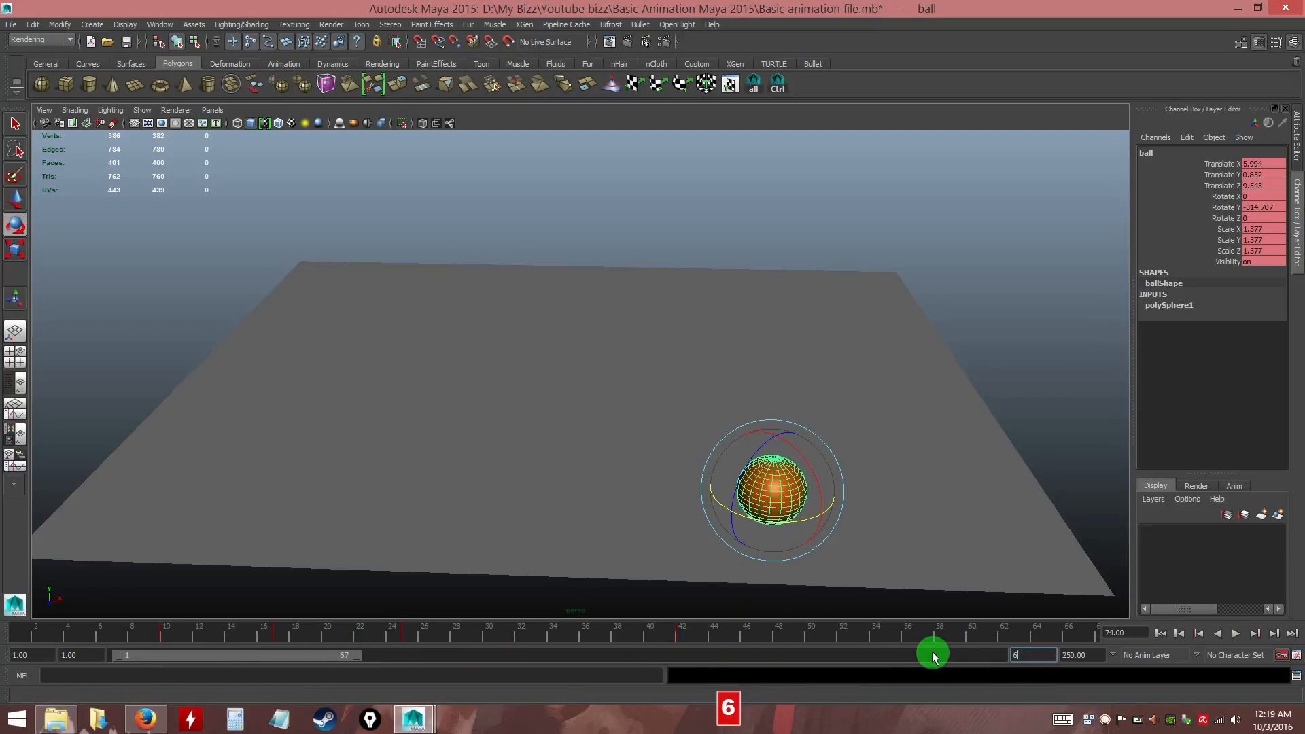
text(0)
key(Return)
key(alt+v)
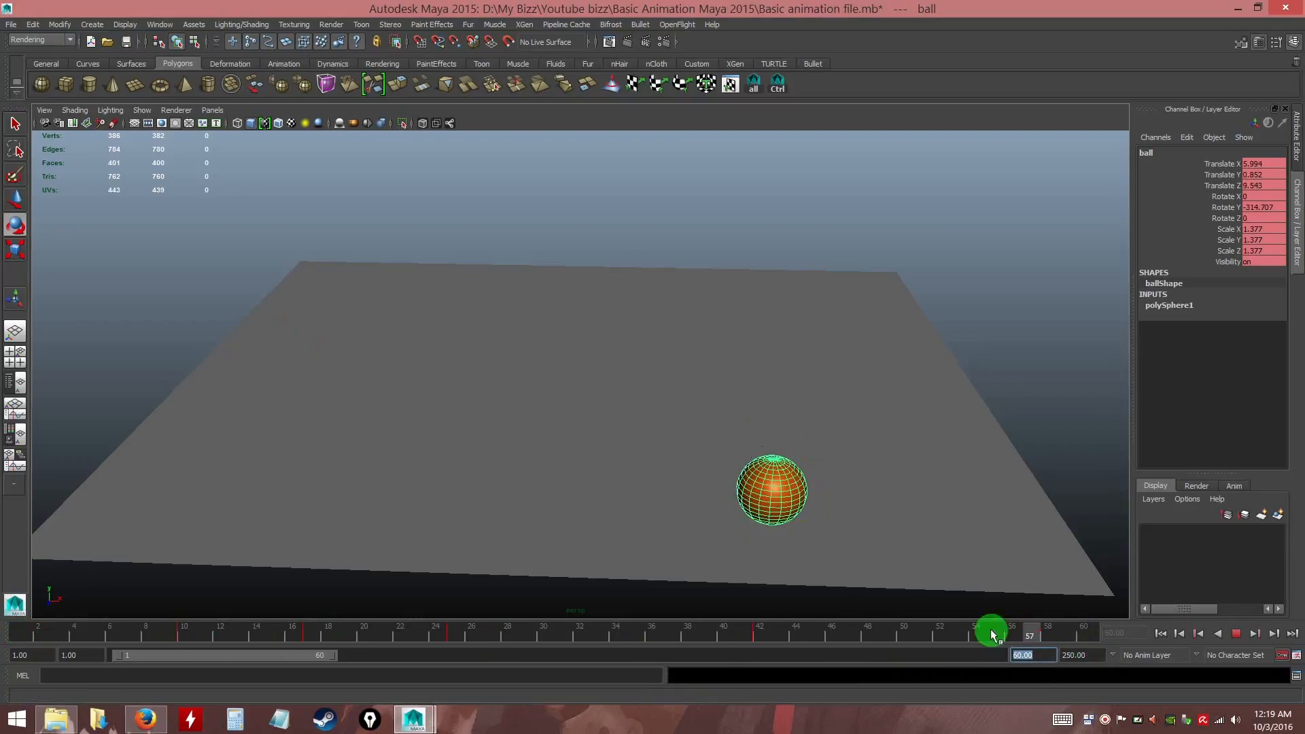
Stop playback, move to frame 31, and open the Playblast options
click(346, 632)
key(e)
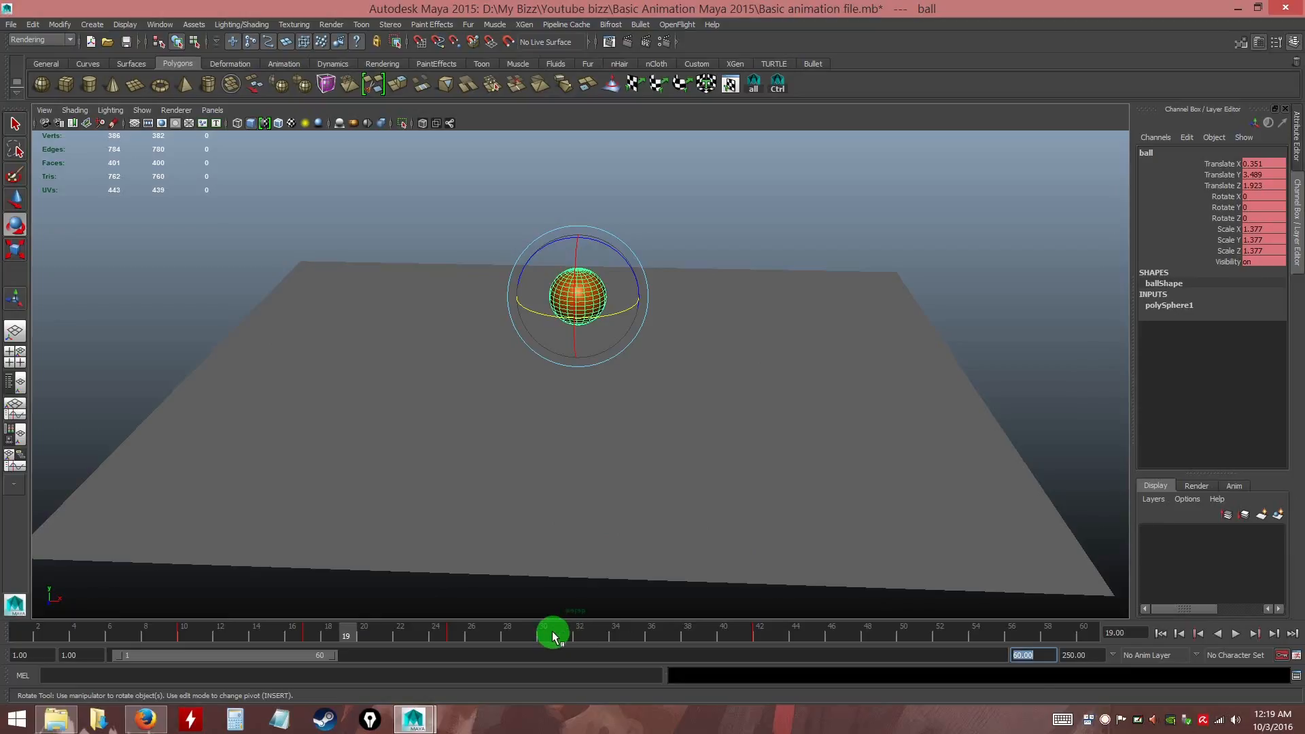
drag(565, 635, 593, 639)
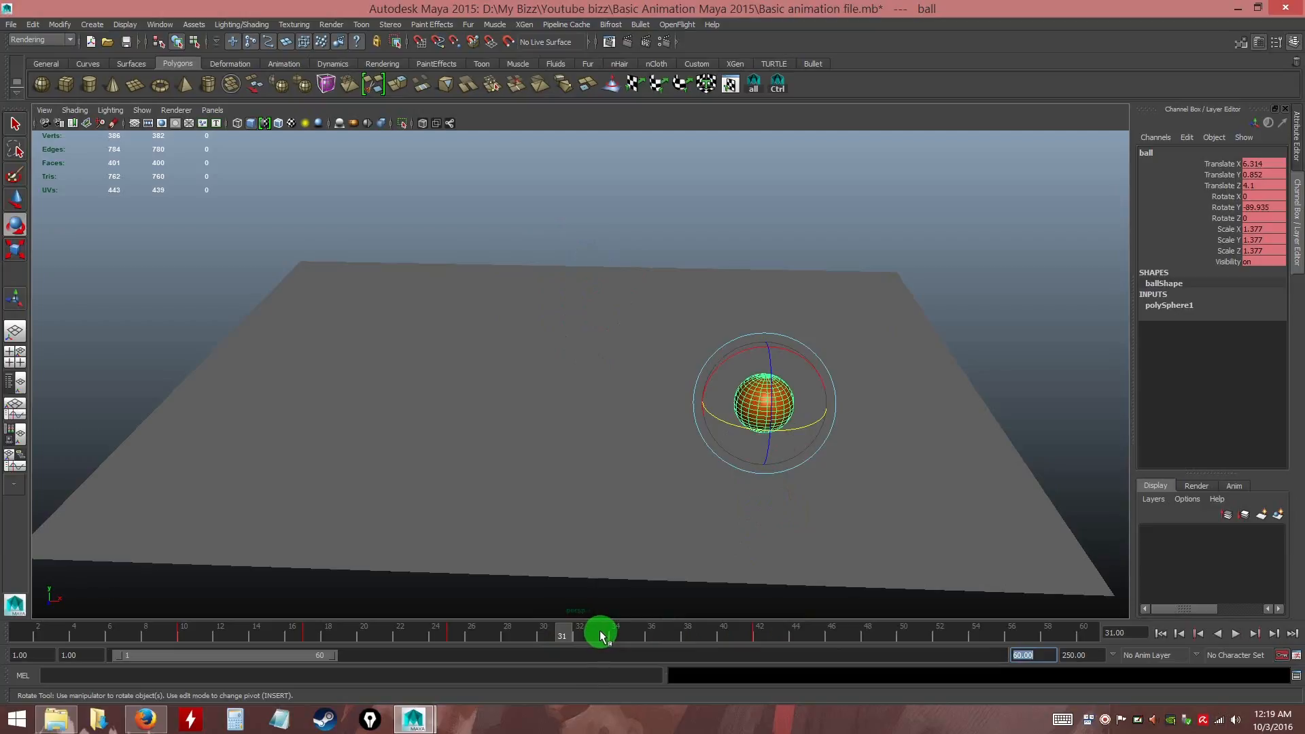
right_click(600, 630)
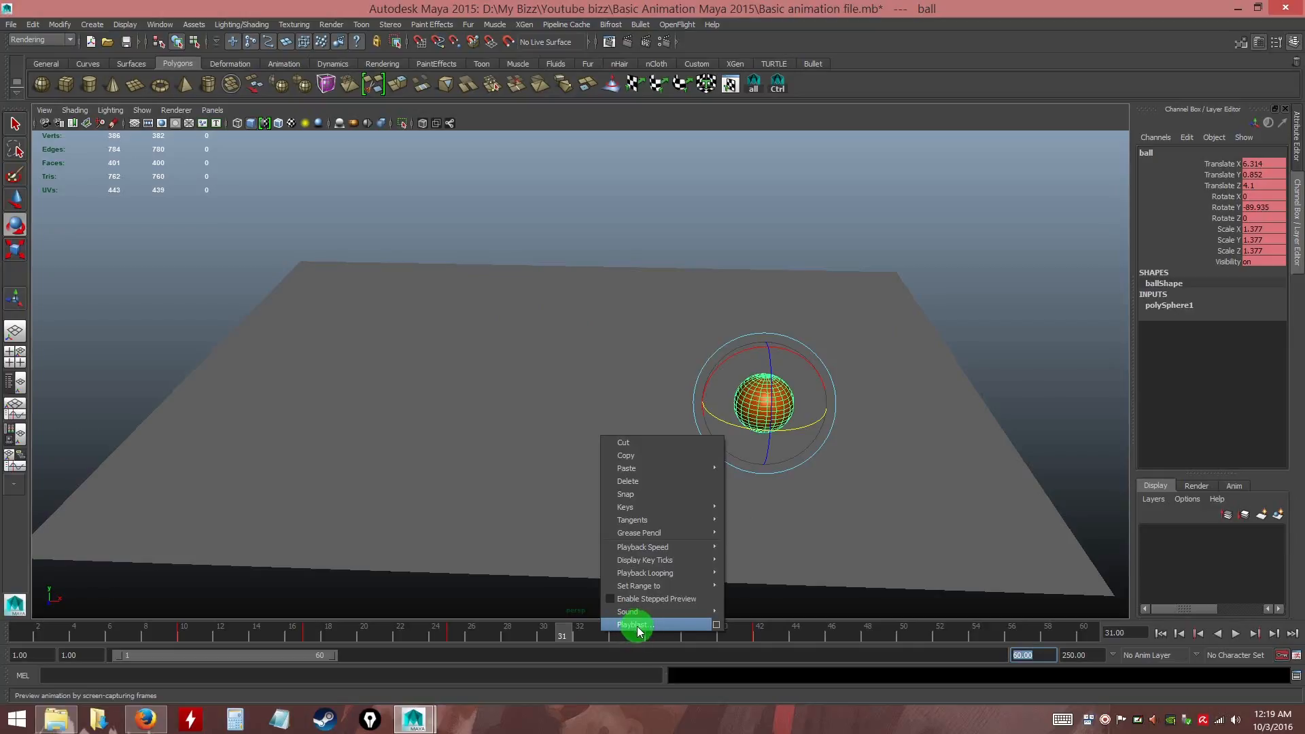
key(ctrl)
click(716, 624)
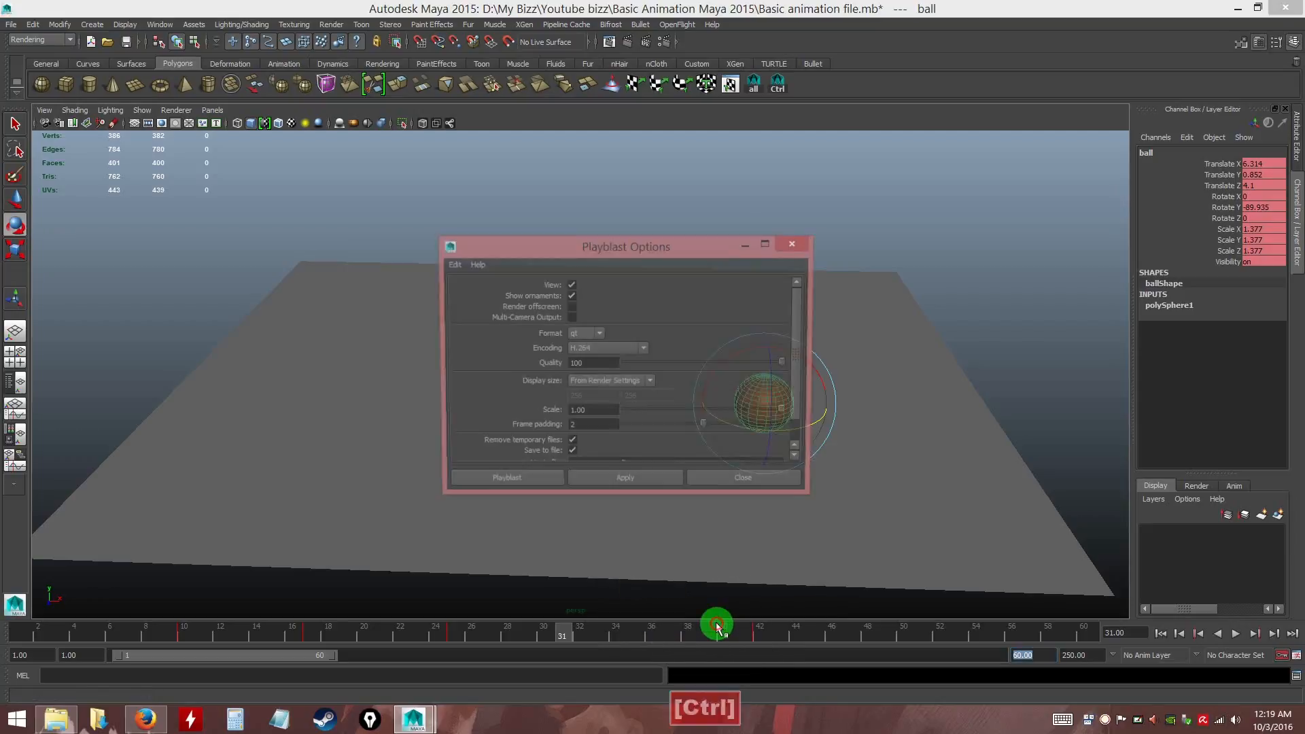
Choose qt as the Playblast output format
drag(600, 255, 530, 226)
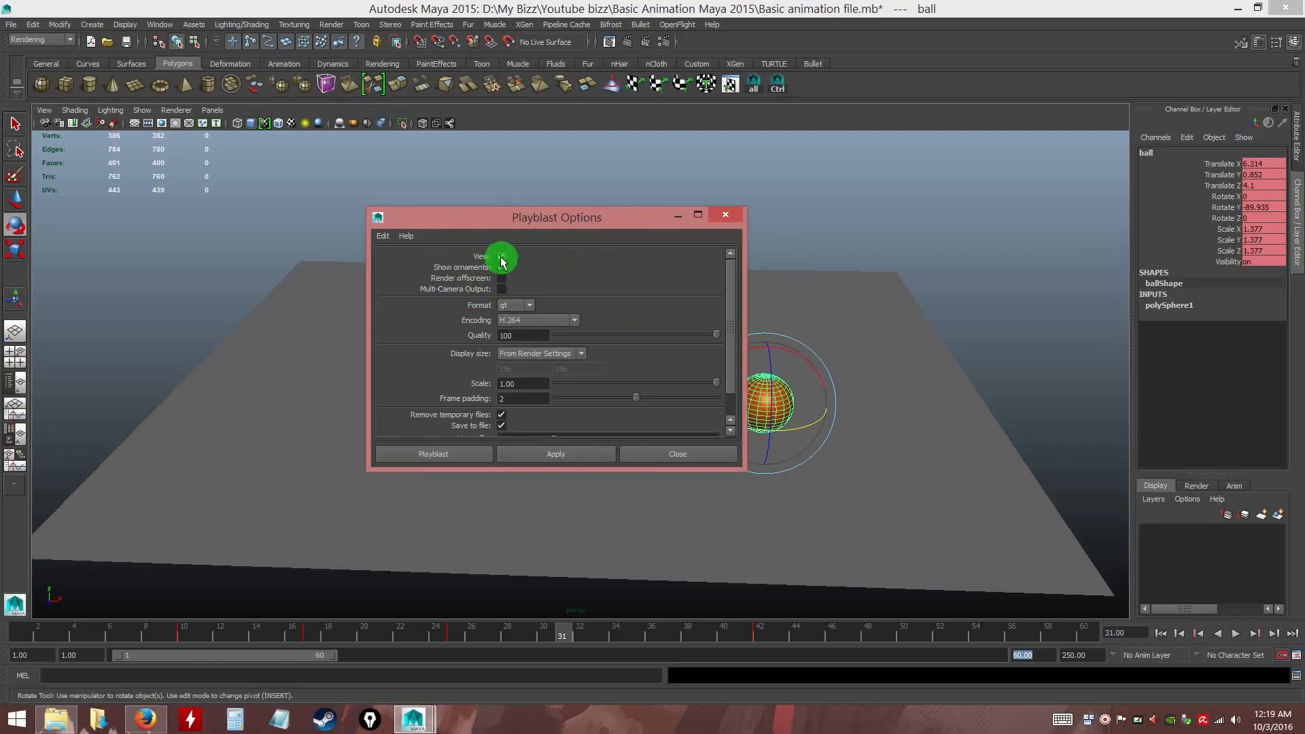
key(ctrl)
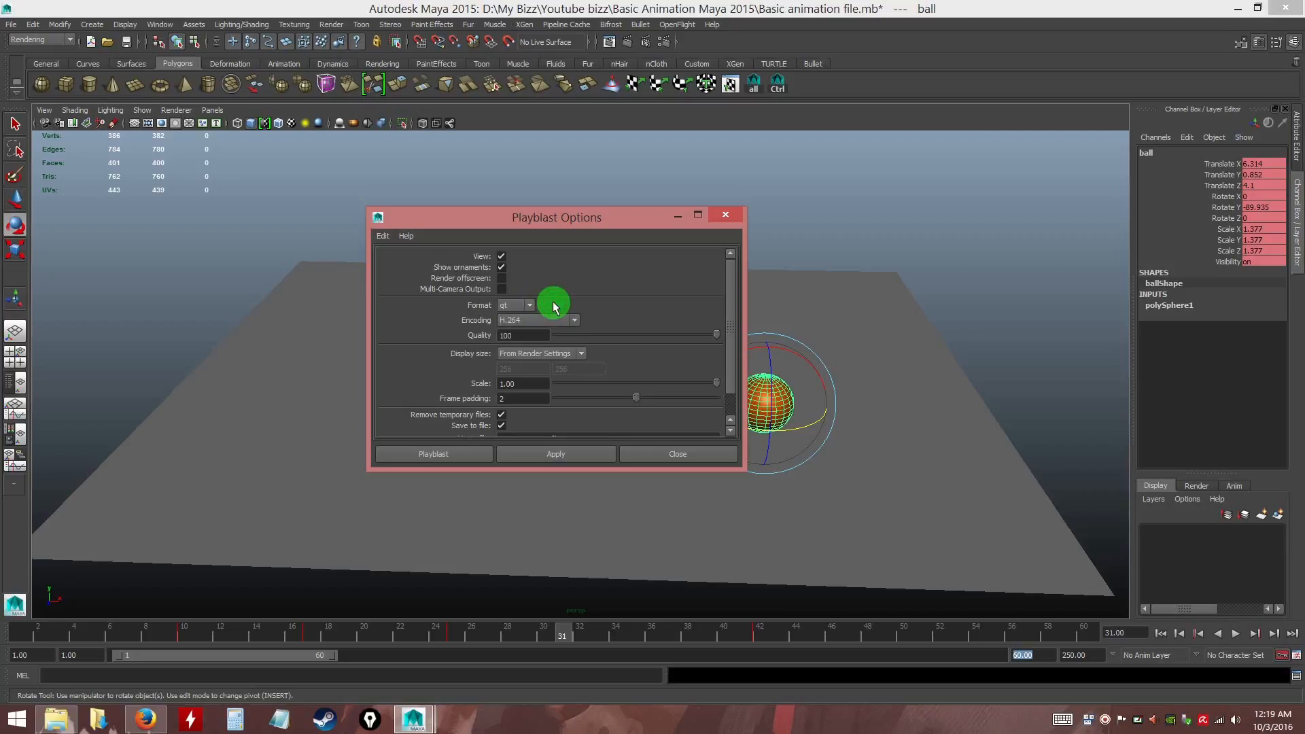
click(530, 305)
click(508, 320)
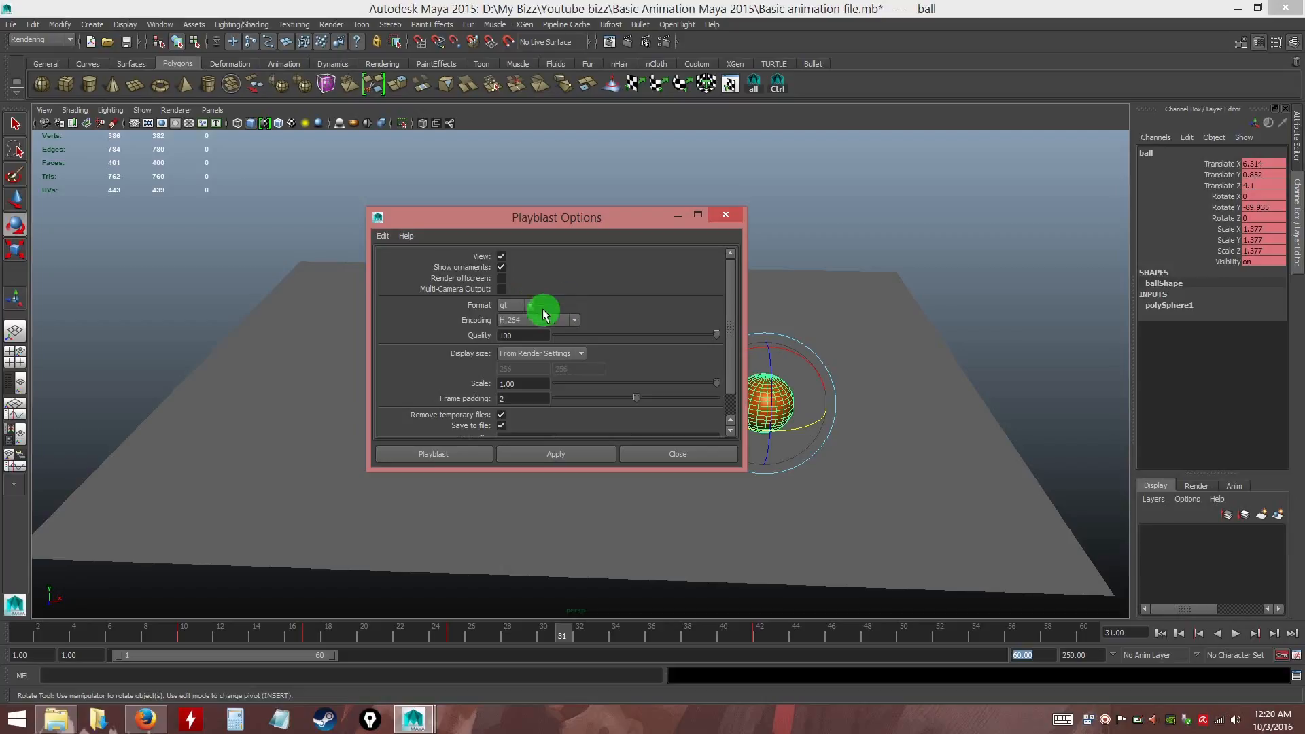
Switch to Notepad, write "Quicktime Player" as a note, and close the file without saving
click(289, 714)
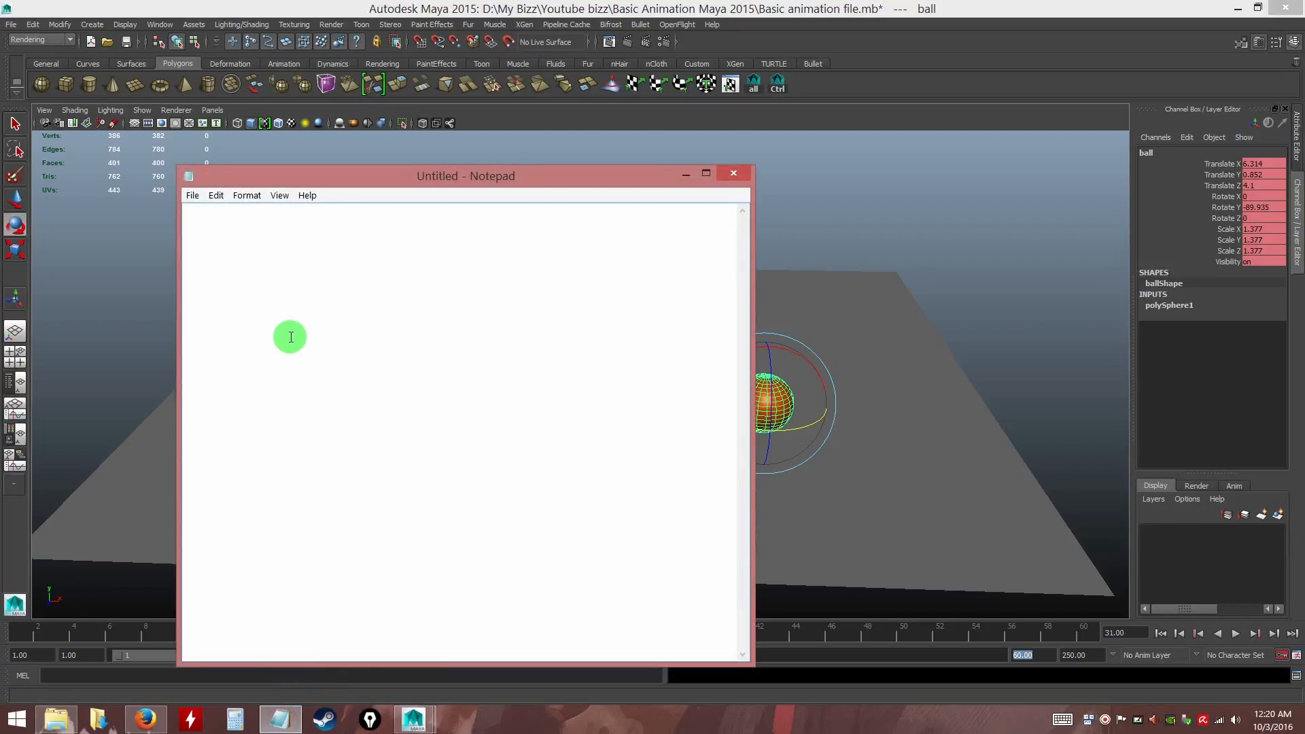
text(Quic)
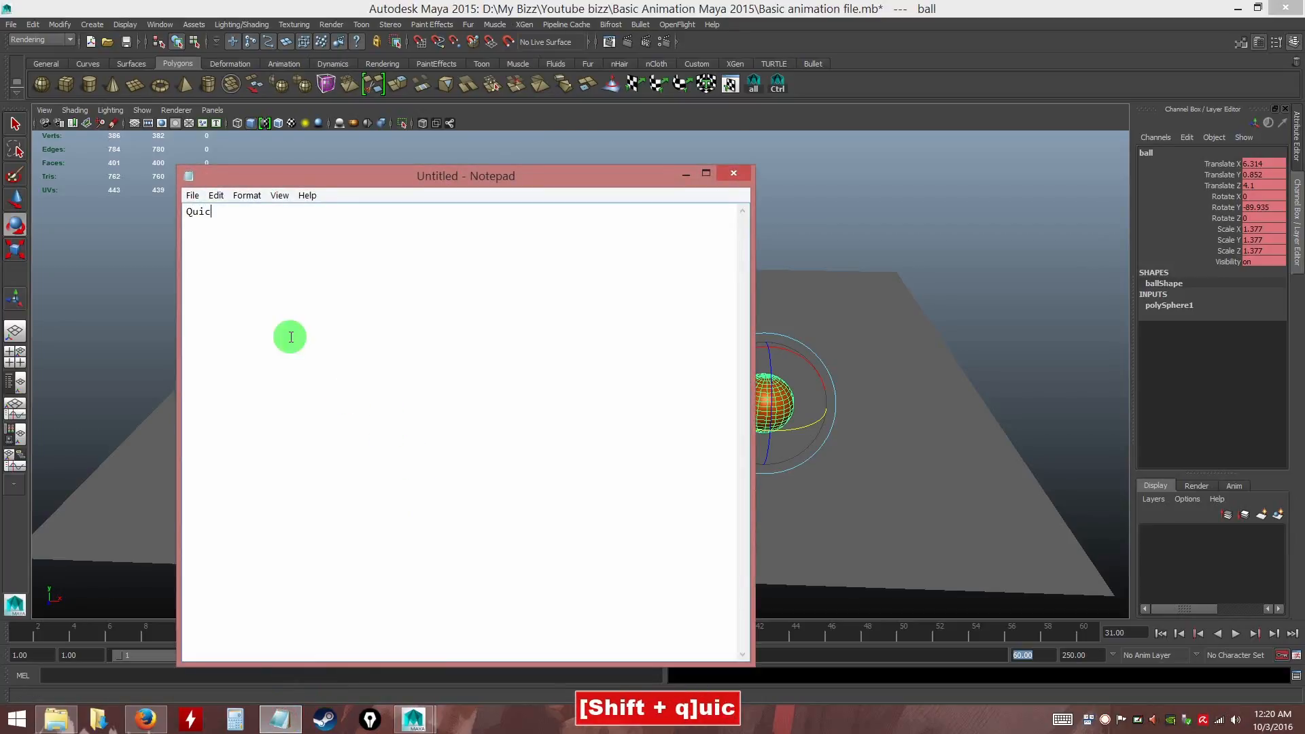
text(ktime Player)
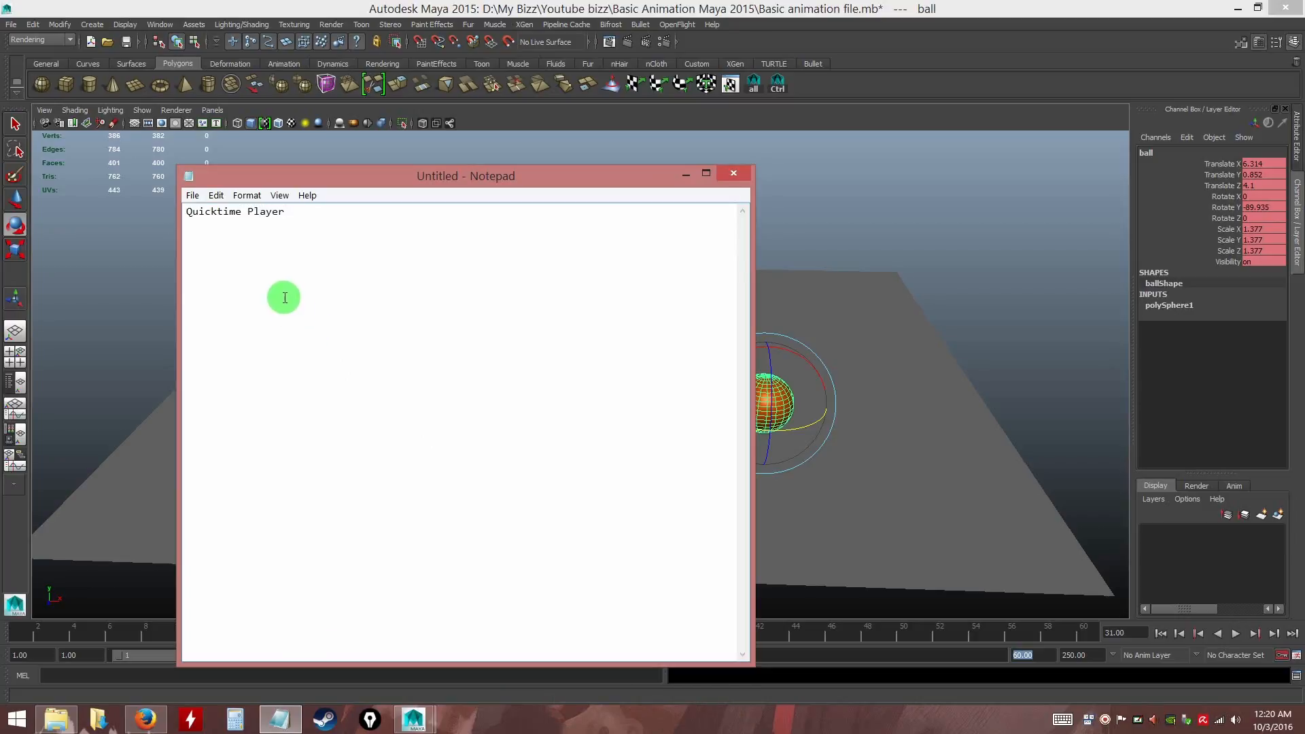
click(734, 175)
click(697, 360)
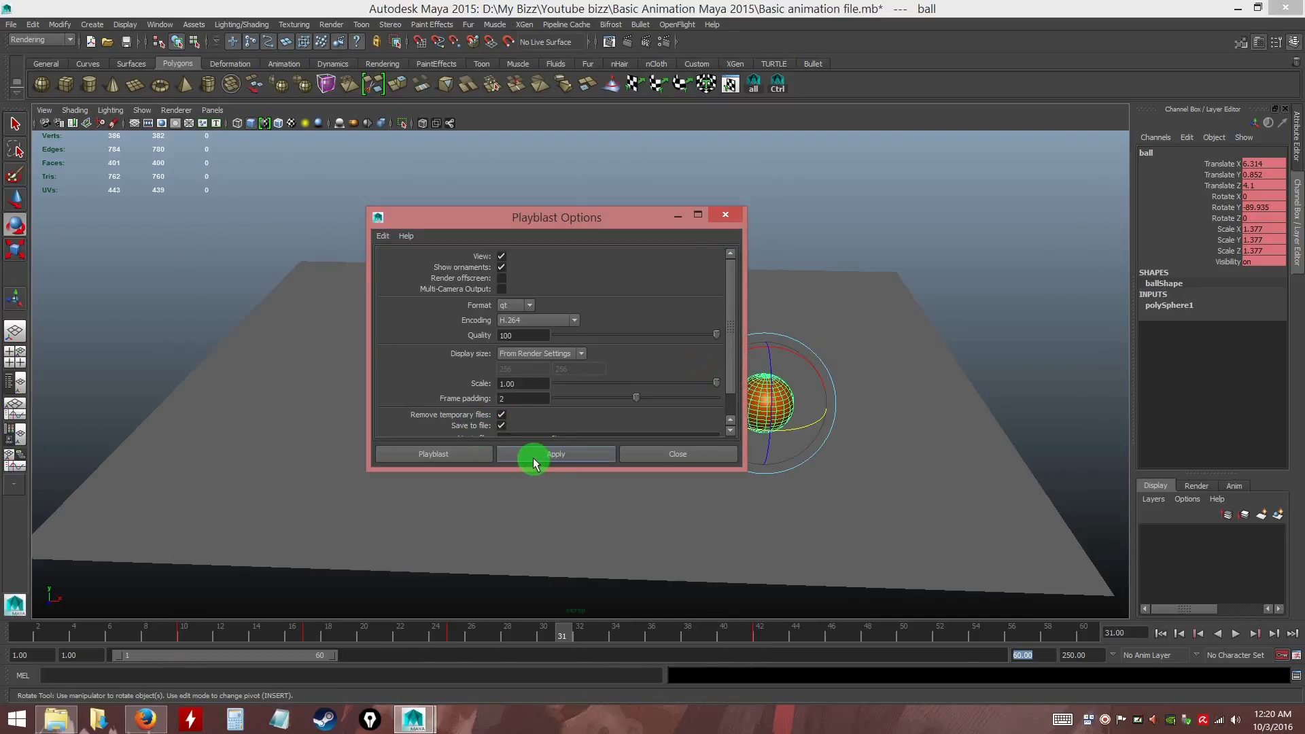
Choose H.264 as the Playblast encoding and keep the quality at 100
click(509, 319)
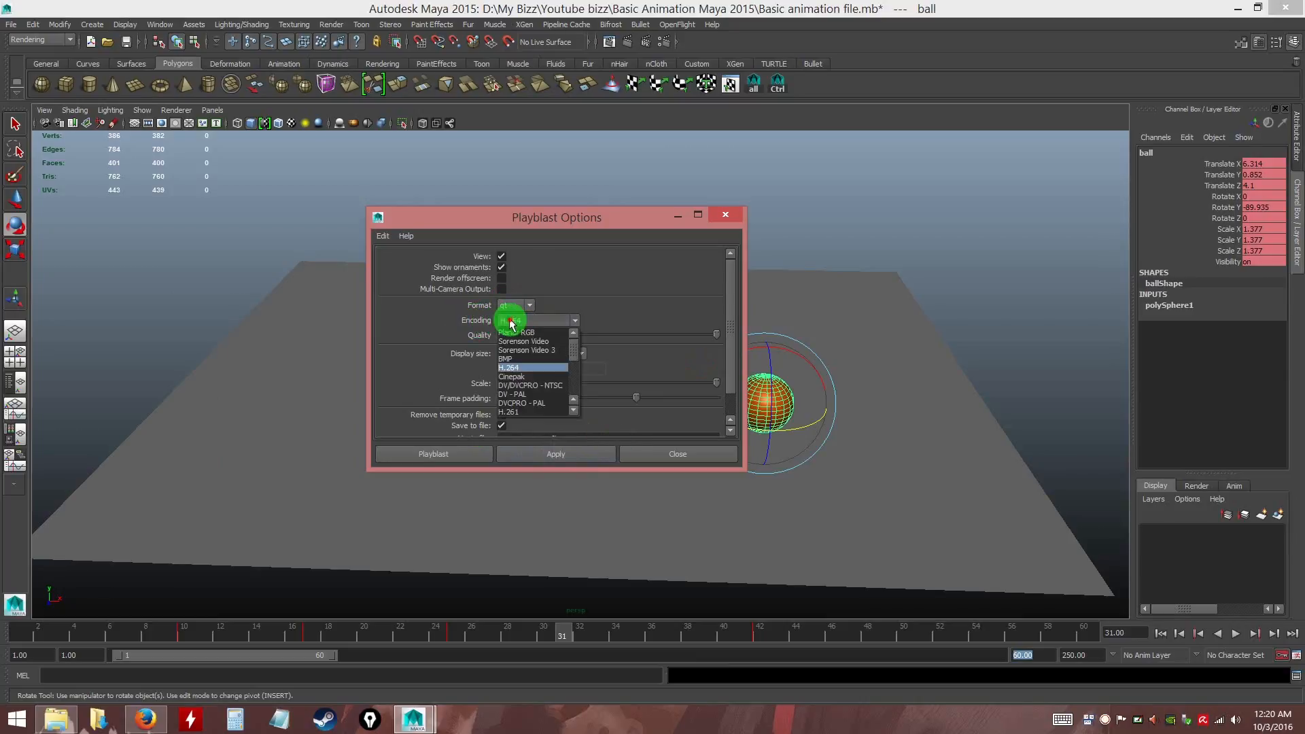
click(508, 368)
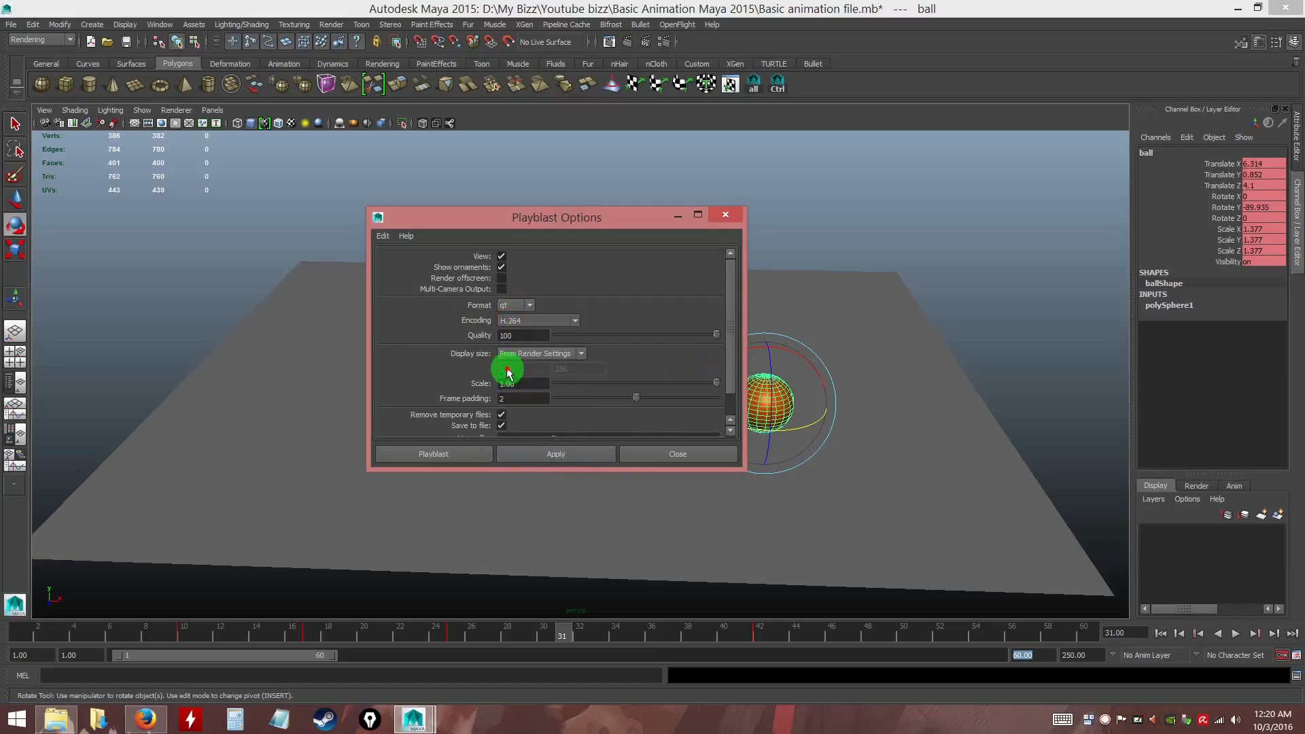
click(716, 336)
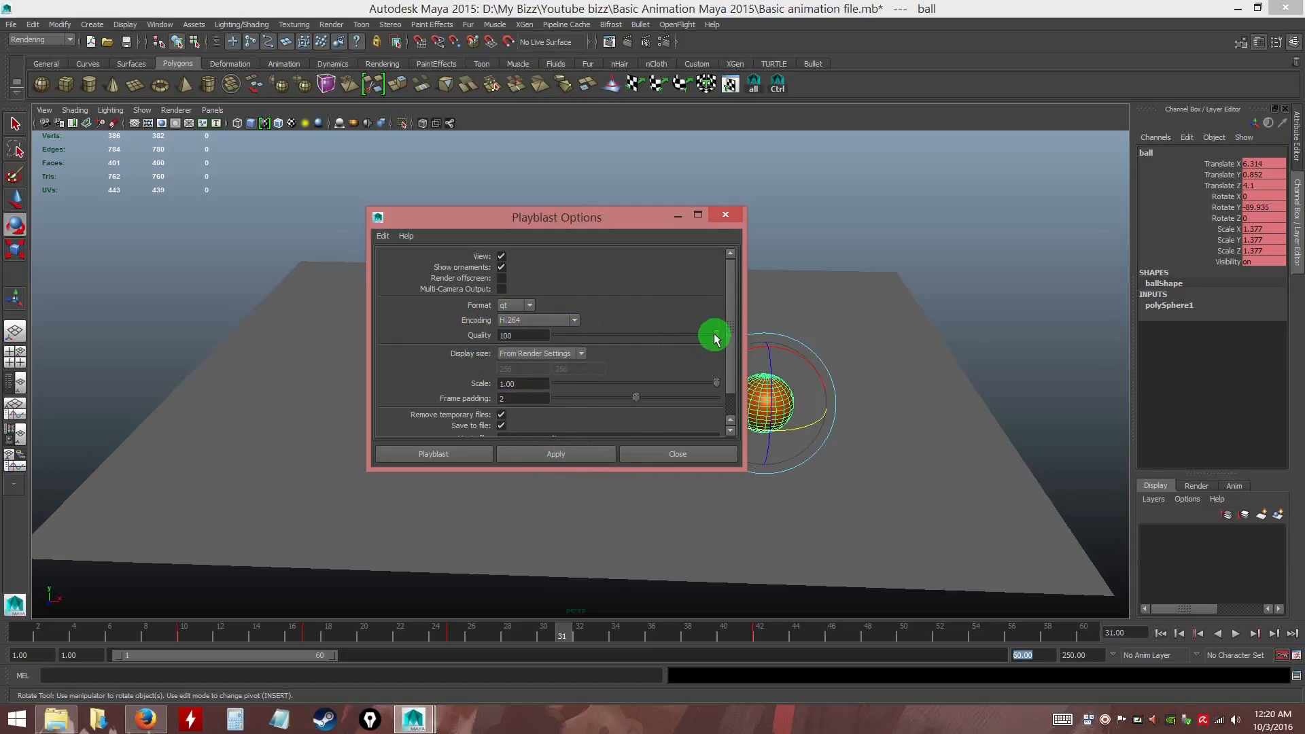
drag(637, 342, 728, 356)
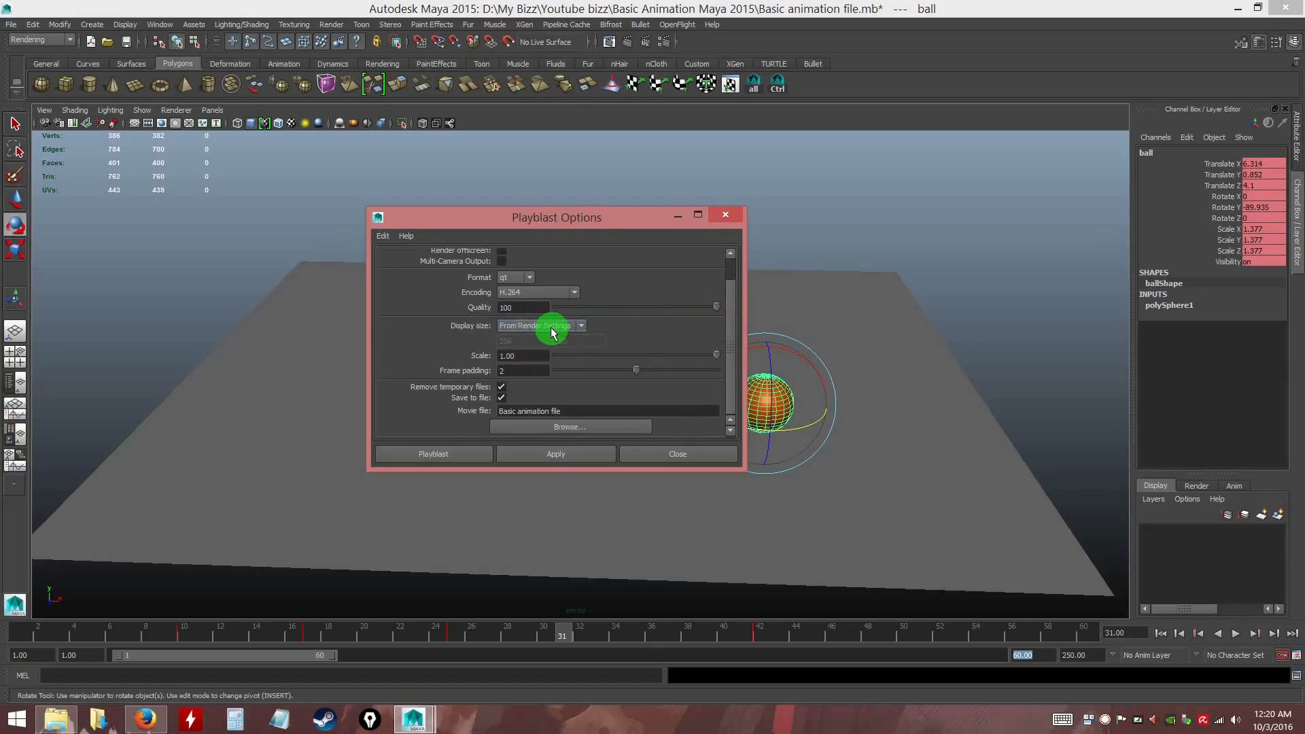
Open the Render Settings and place the window beside the Playblast options
drag(544, 216, 842, 219)
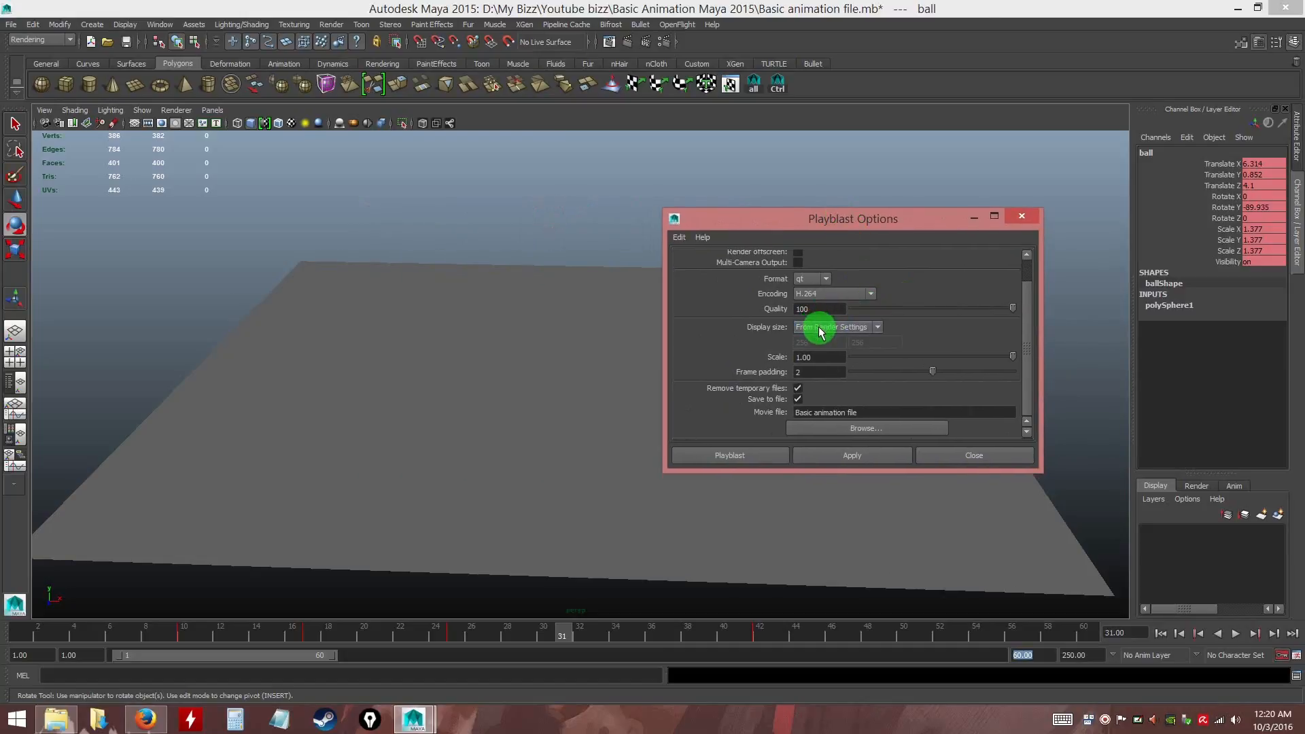
key(ctrl)
key(ctrl)
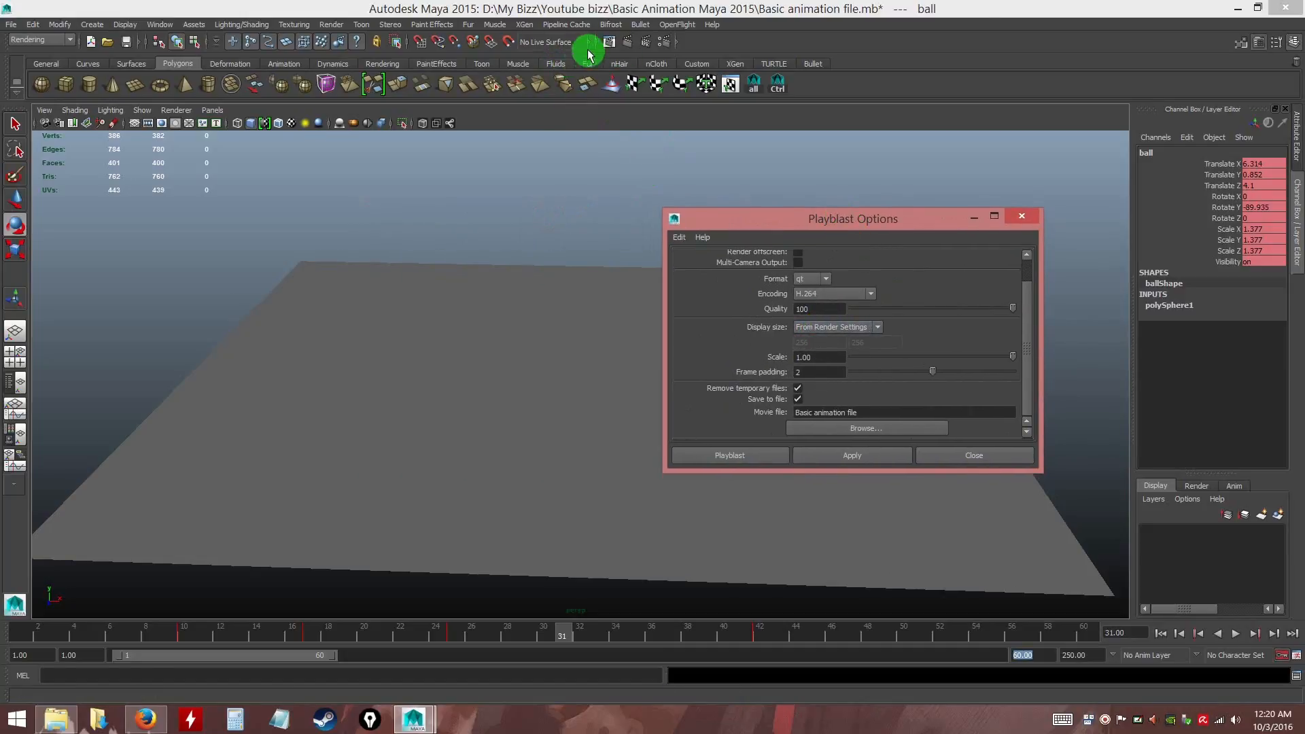
key(ctrl)
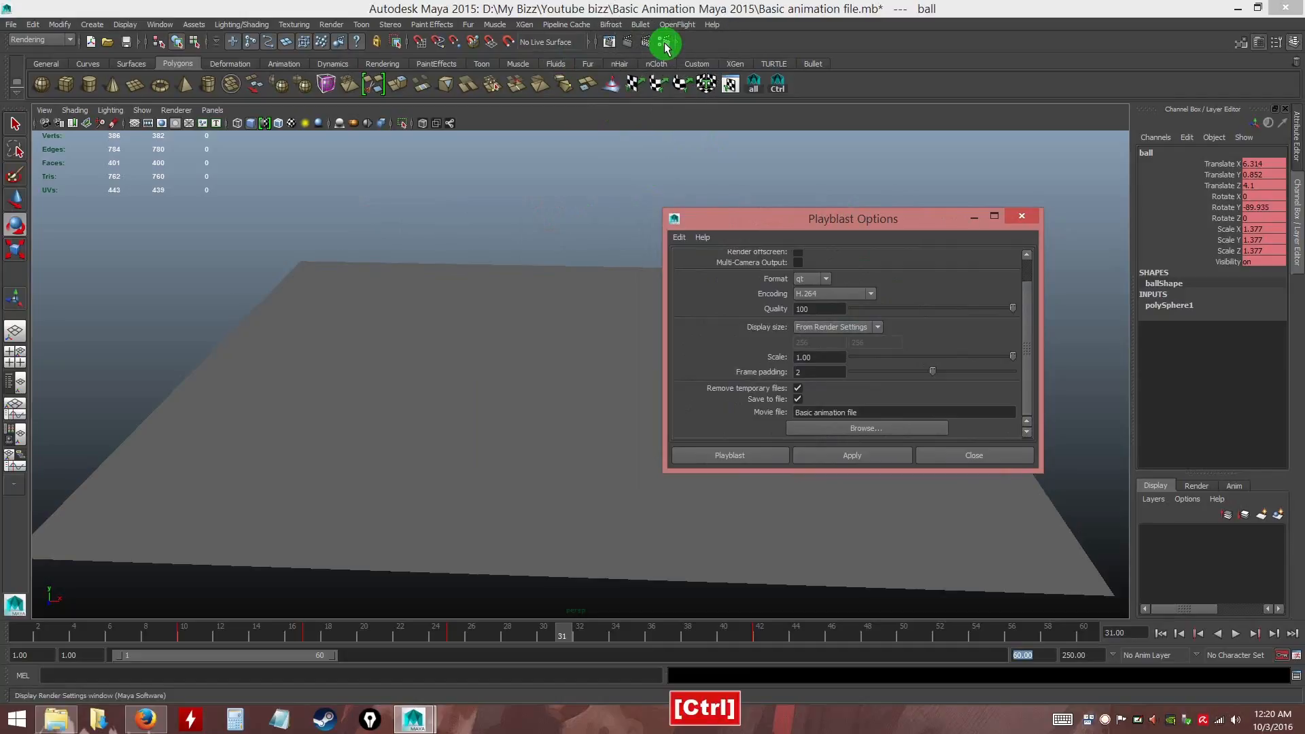
click(664, 43)
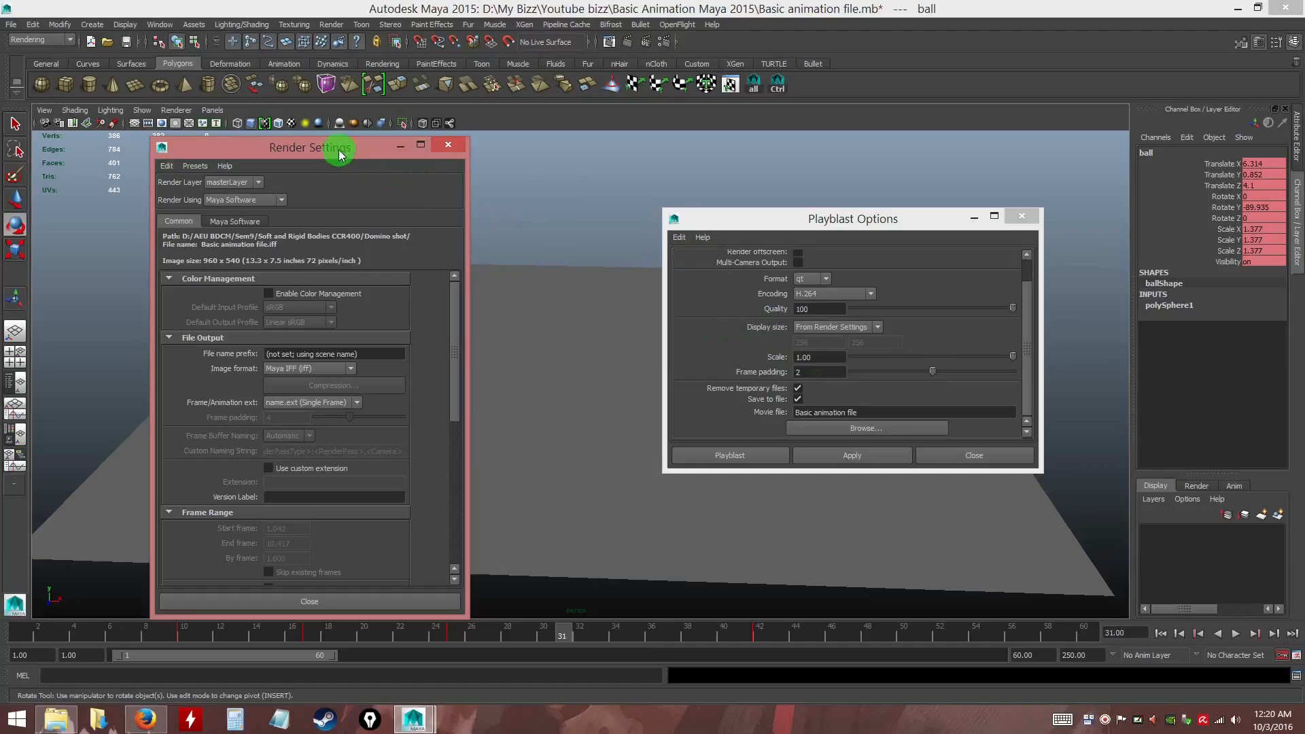
drag(340, 151, 385, 50)
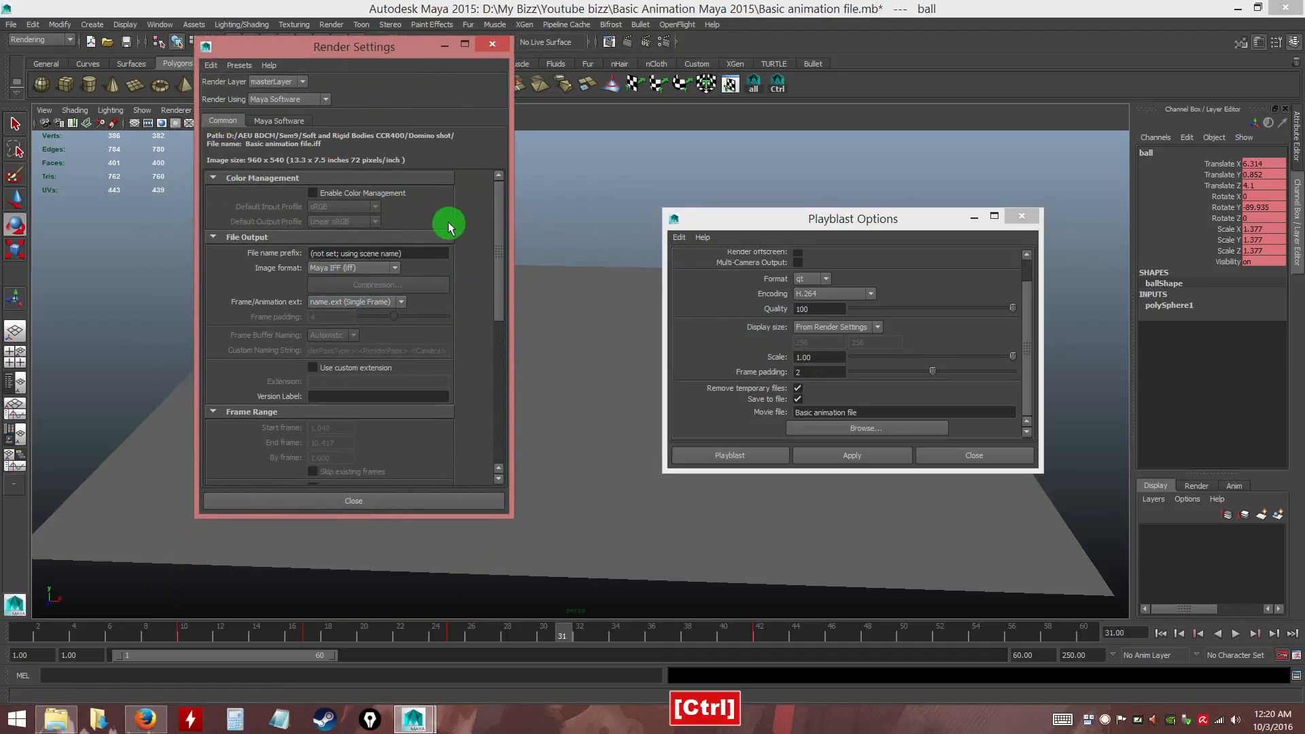
Set the render image size preset to HD 720 and close the Render Settings
drag(499, 218, 500, 327)
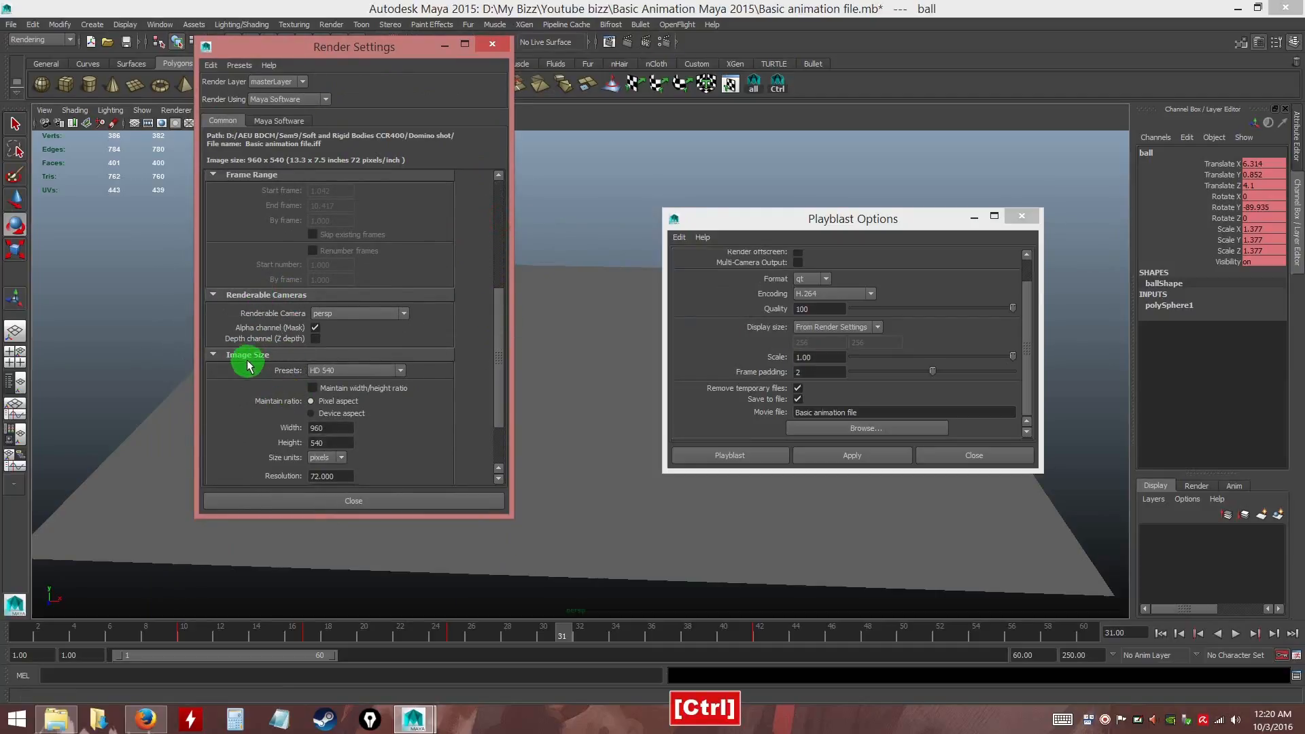
drag(499, 371, 497, 412)
key(ctrl)
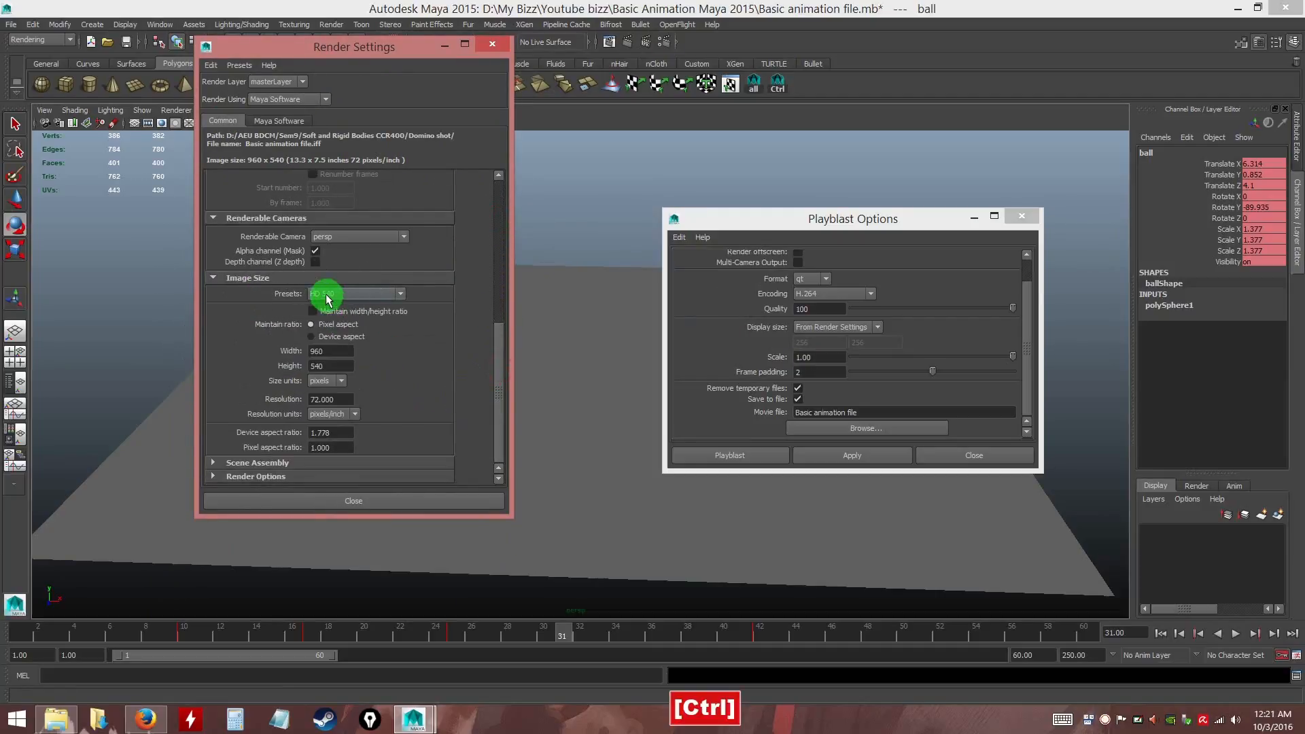
key(ctrl)
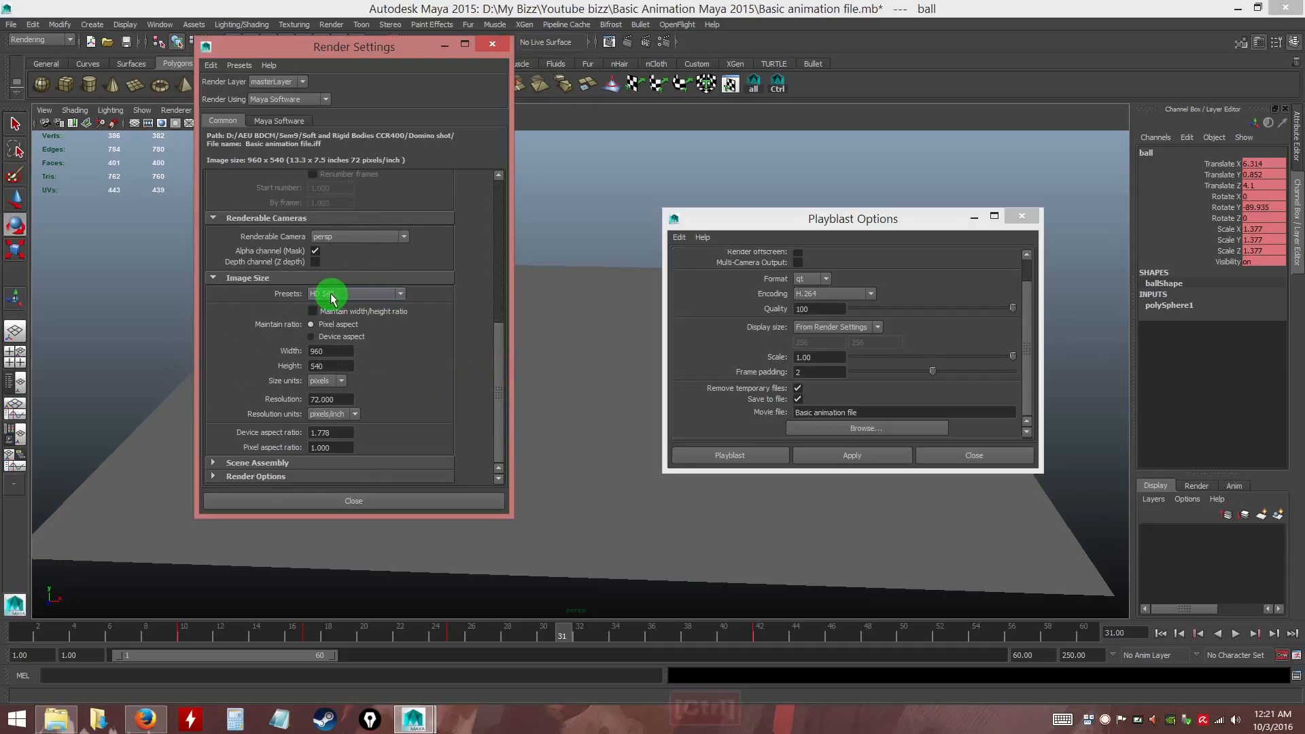
key(ctrl)
click(333, 294)
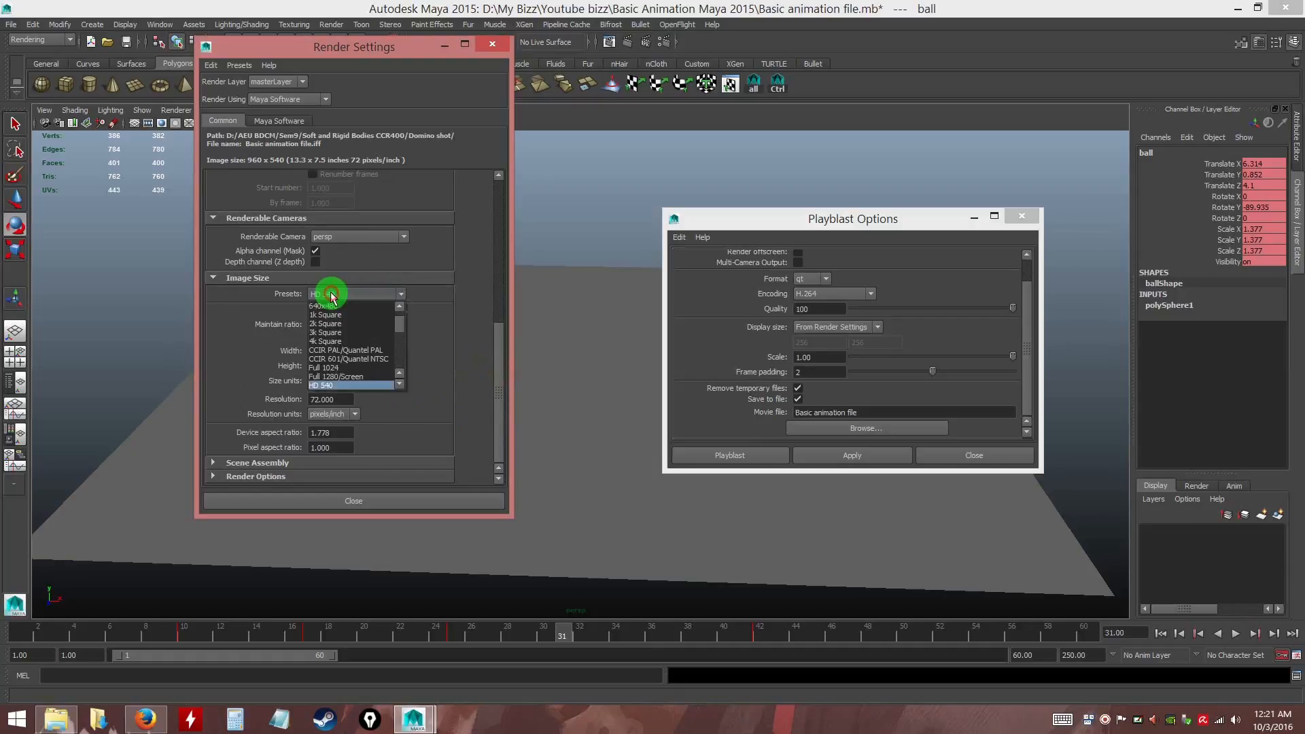
scroll(398, 331, down, 2)
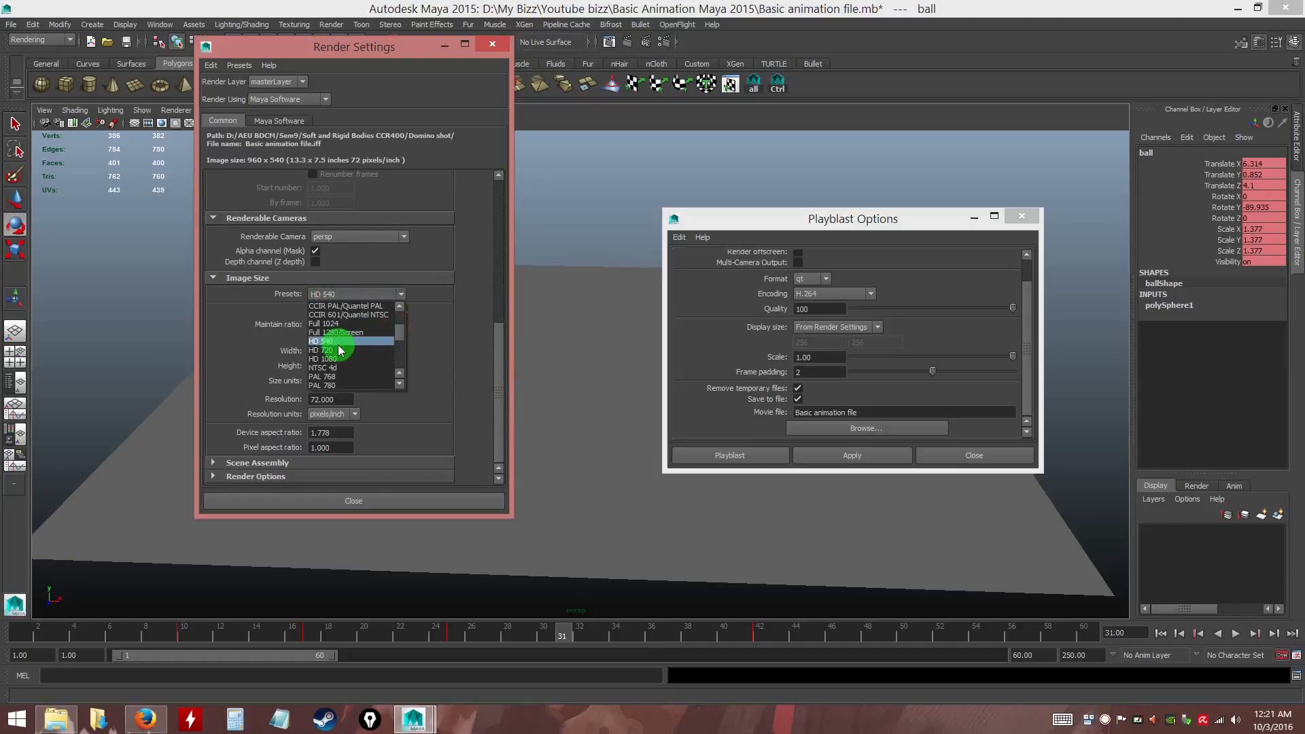
click(331, 351)
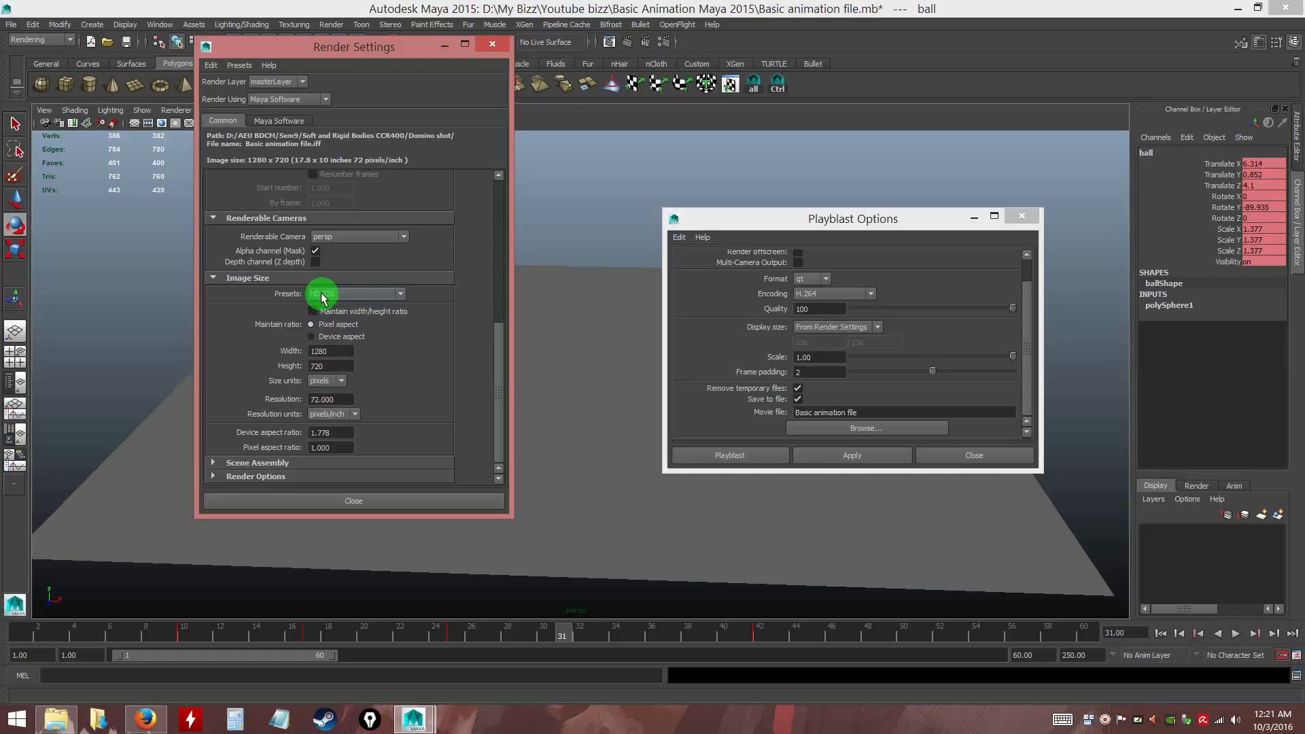
double_click(324, 364)
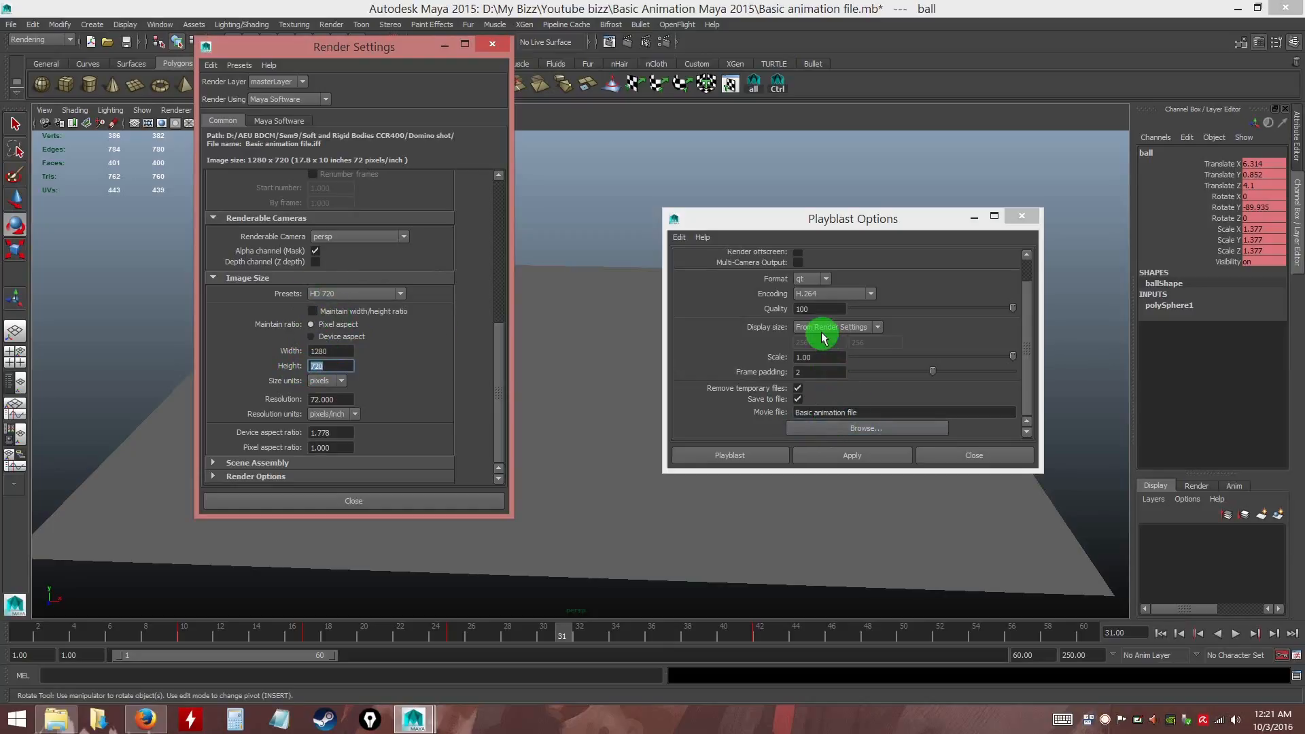
key(ctrl)
key(ctrl)
key(ctrl)
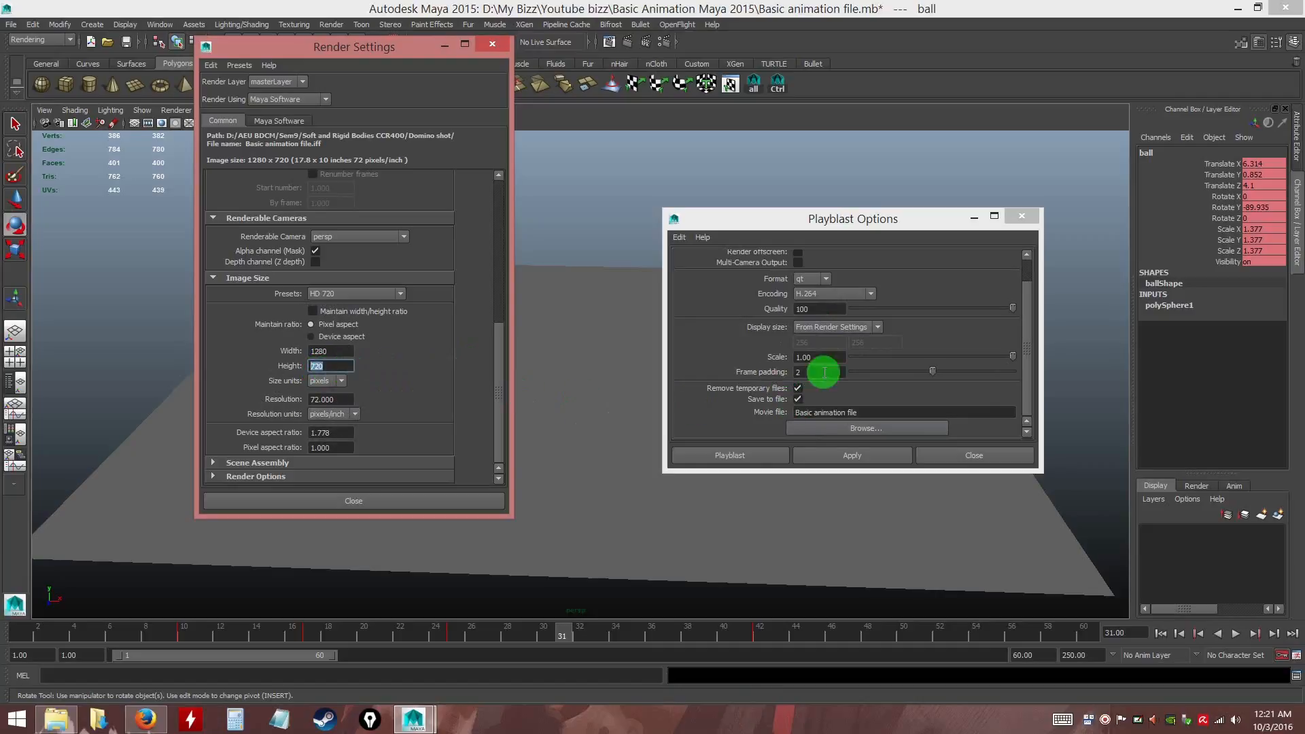
click(353, 501)
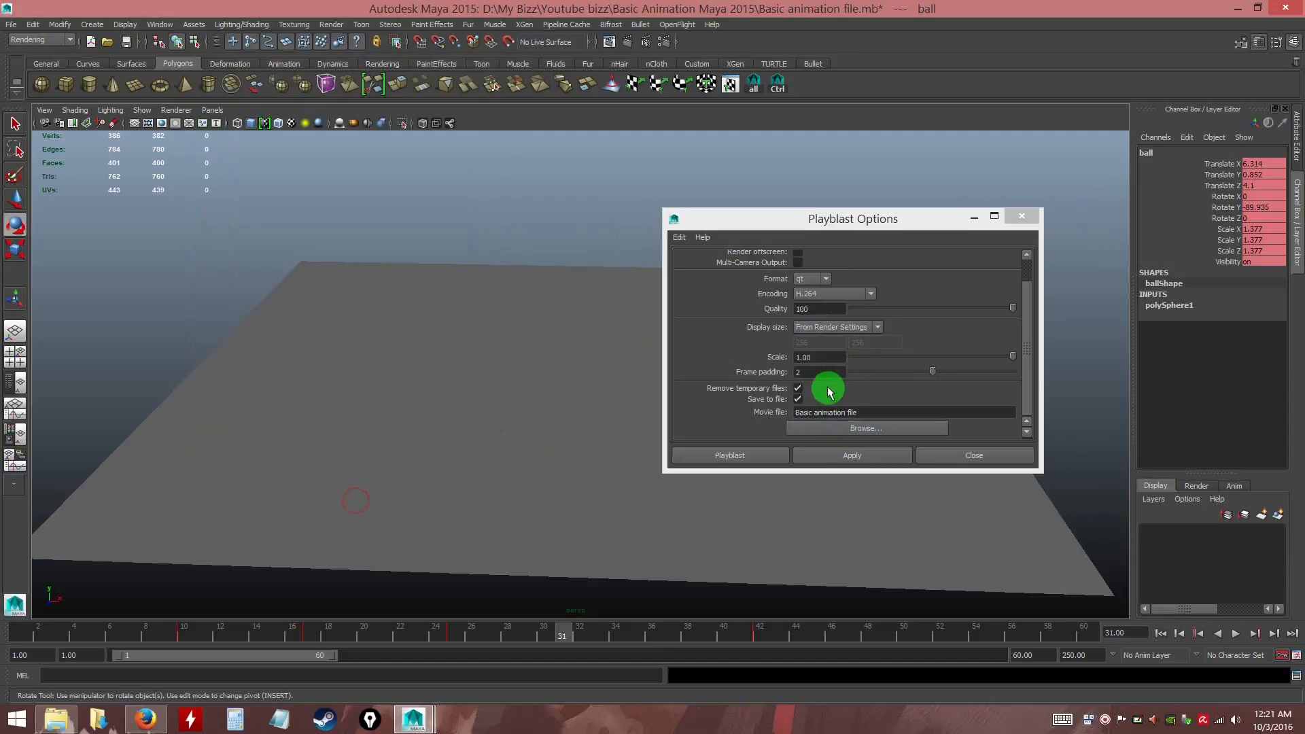
Display the resolution gate in the perspective view and move the Playblast options clear of the ball
alt+drag(457, 439, 479, 449)
alt+middle_drag(478, 449, 426, 420)
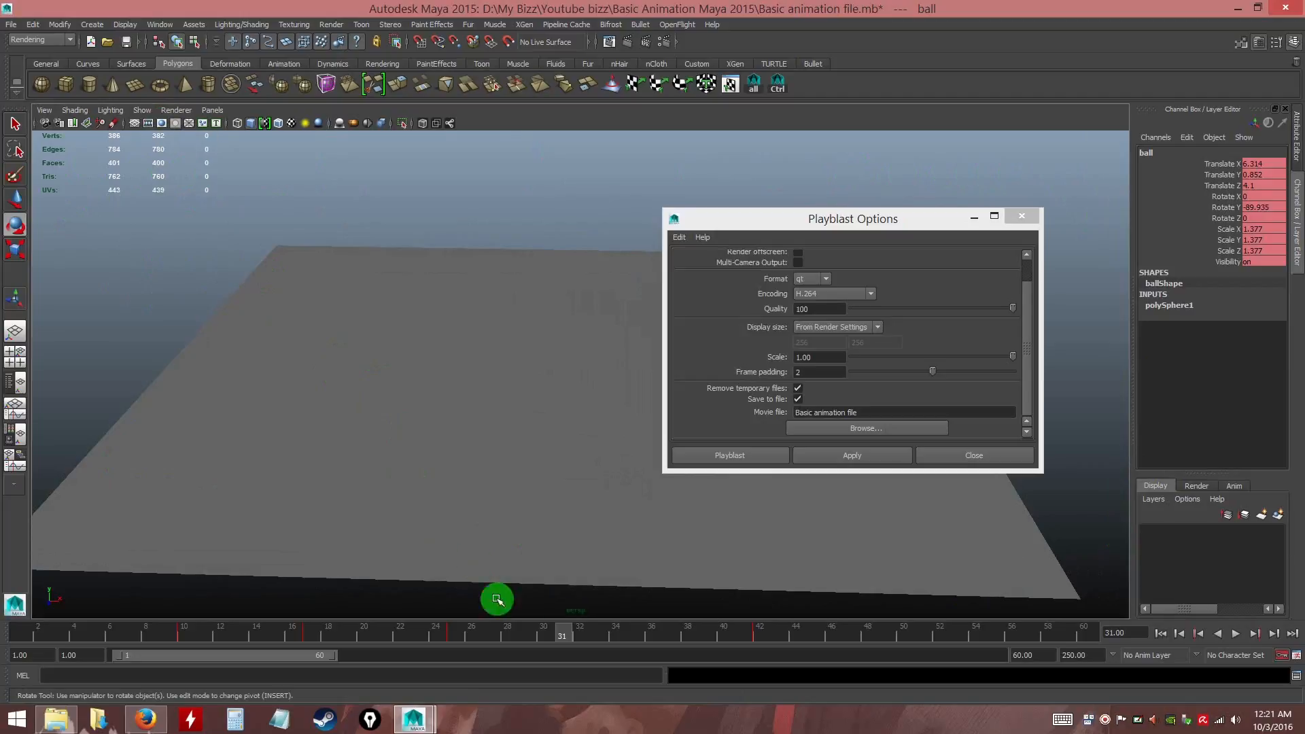
ctrl+click(576, 612)
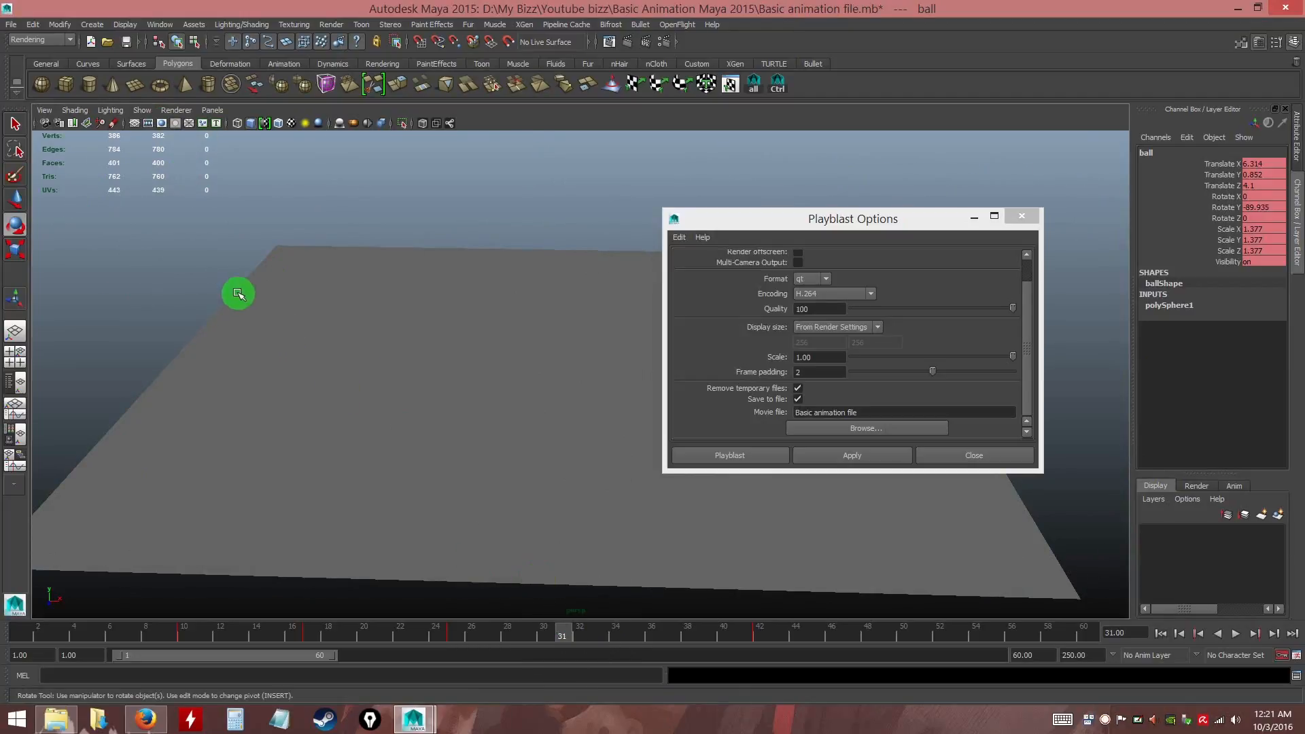
click(163, 124)
drag(763, 218, 964, 219)
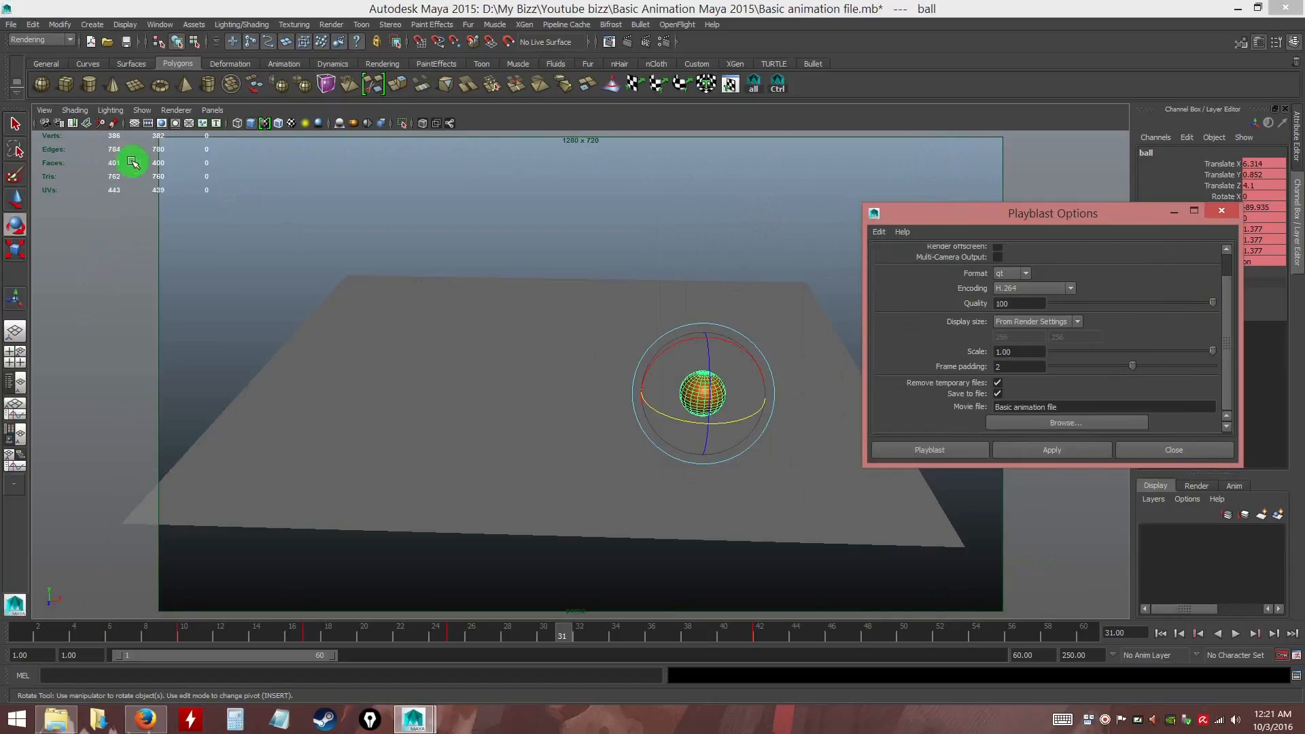
Reframe the perspective camera so the ball and plane fill the resolution gate, and deselect the ball
alt+drag(653, 453, 443, 295)
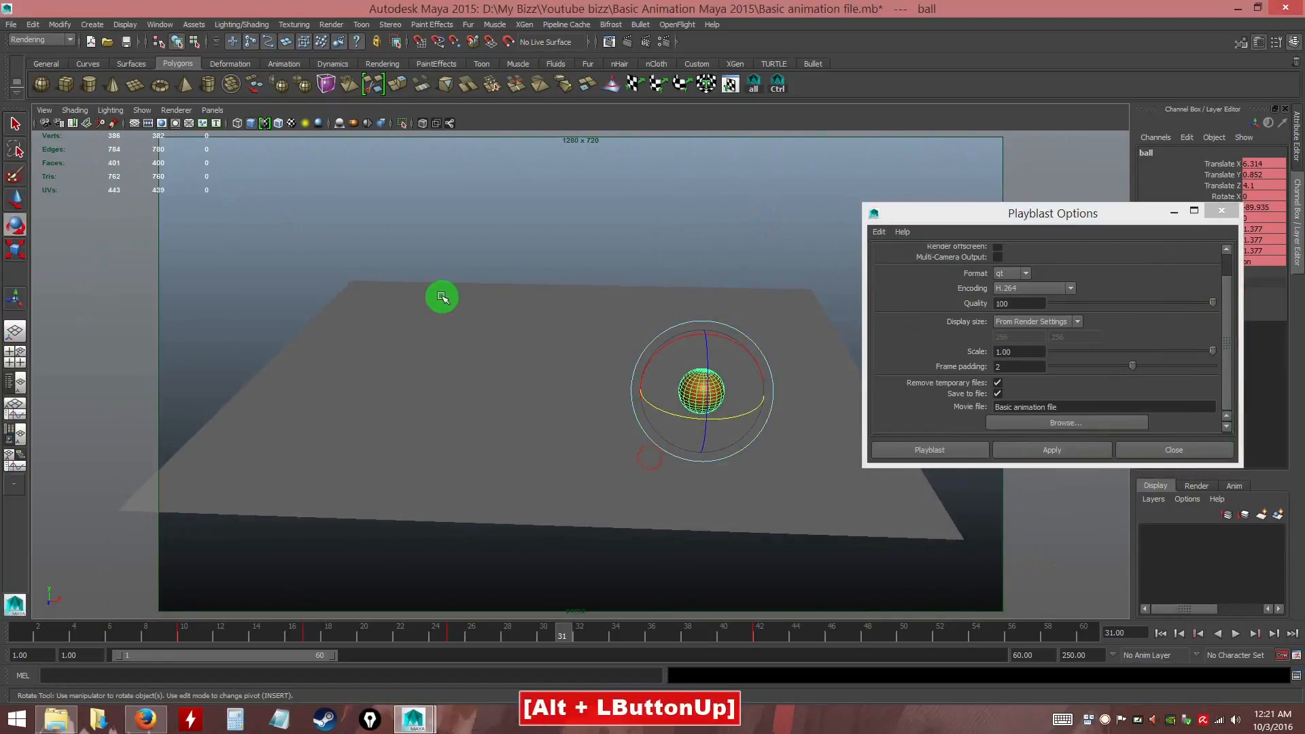
alt+right_drag(618, 388, 597, 423)
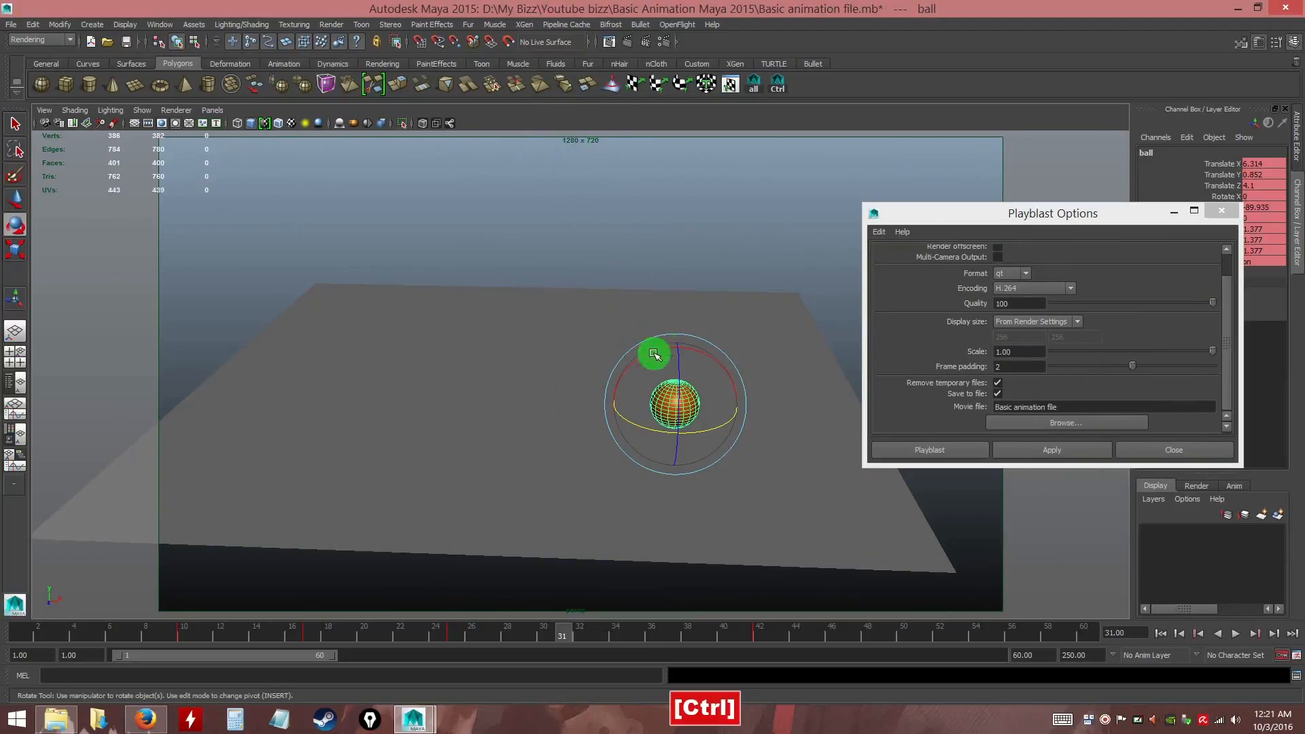
alt+middle_drag(656, 356, 565, 388)
alt+right_drag(565, 388, 620, 398)
alt+middle_drag(620, 398, 658, 426)
click(808, 303)
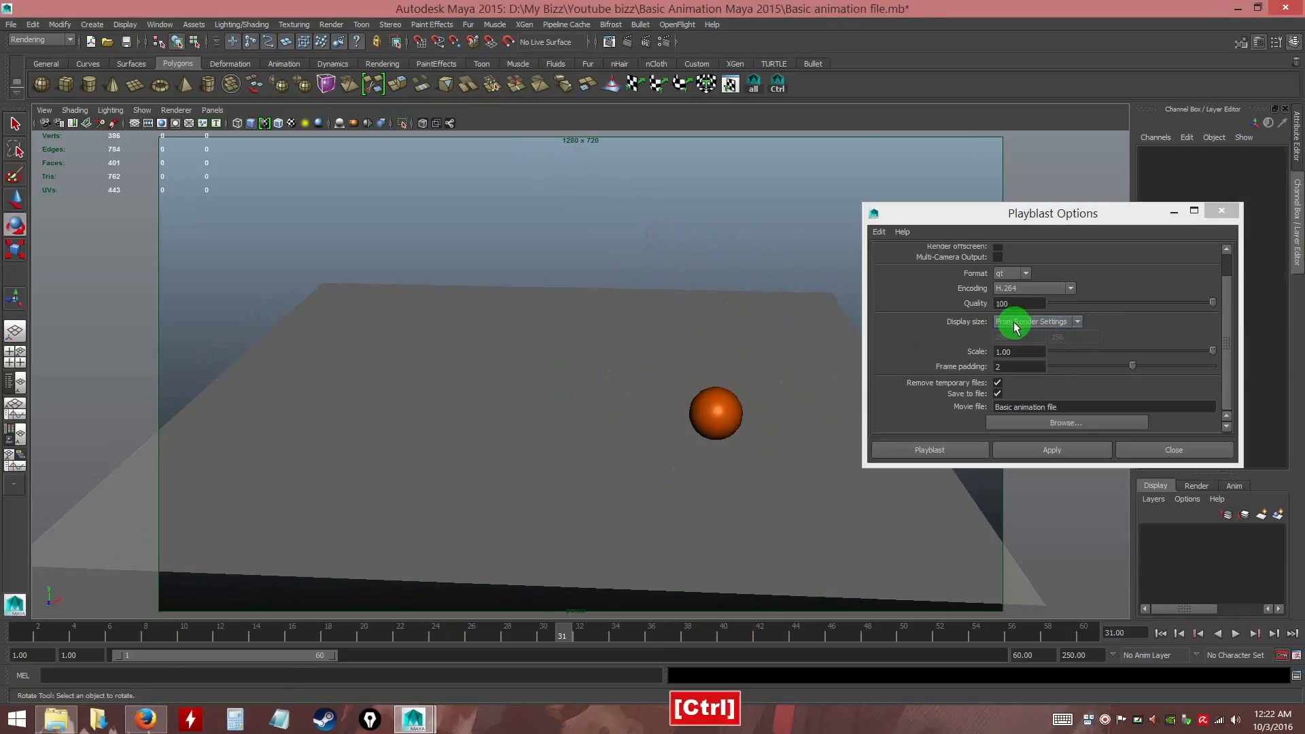
Select the Playblast scale value and turn off saving to file
drag(1019, 215, 730, 225)
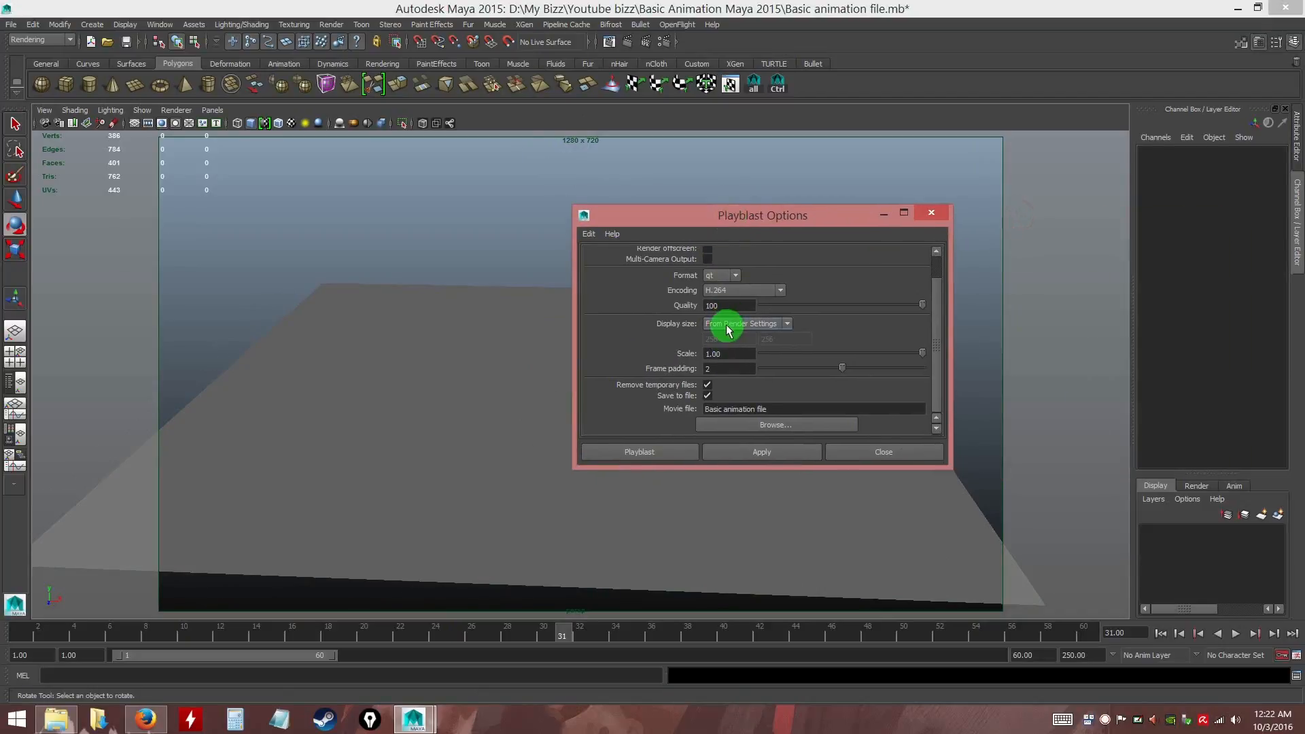
click(731, 354)
drag(726, 355, 685, 355)
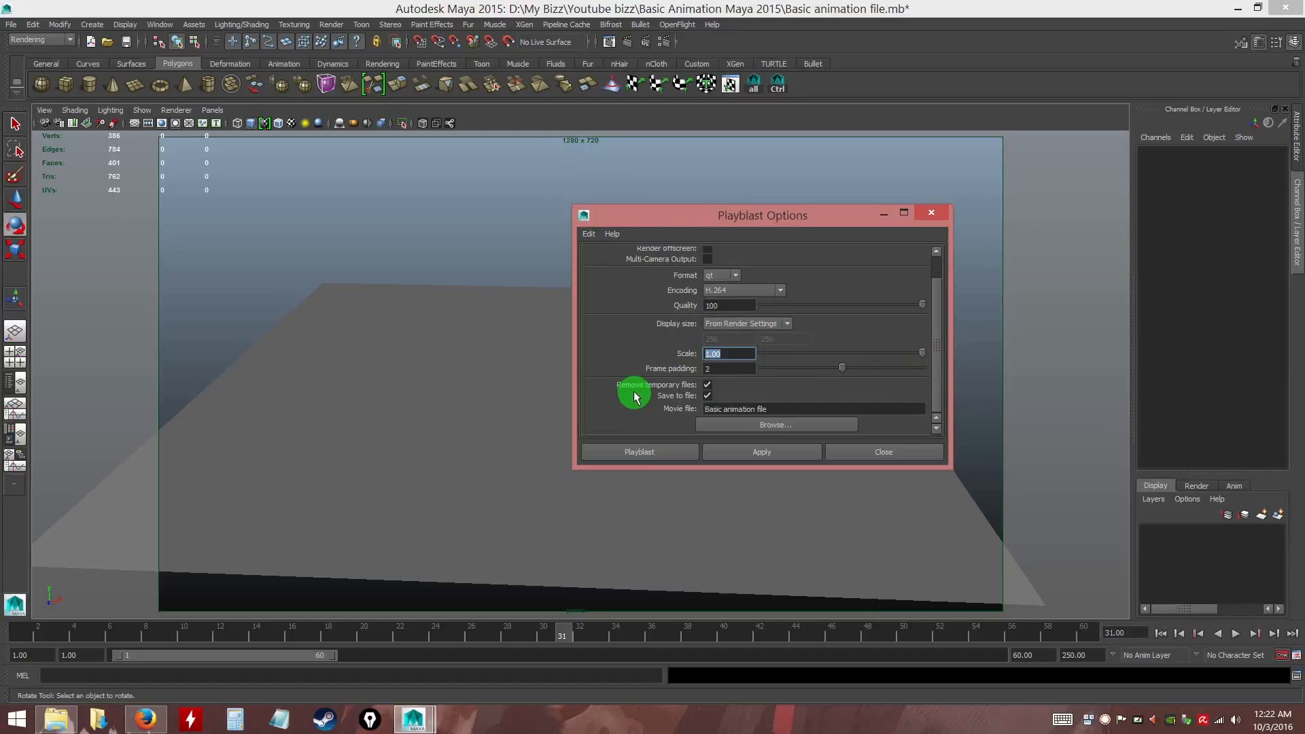
drag(936, 394, 941, 401)
click(708, 397)
Reset the Playblast options to their default settings
click(589, 234)
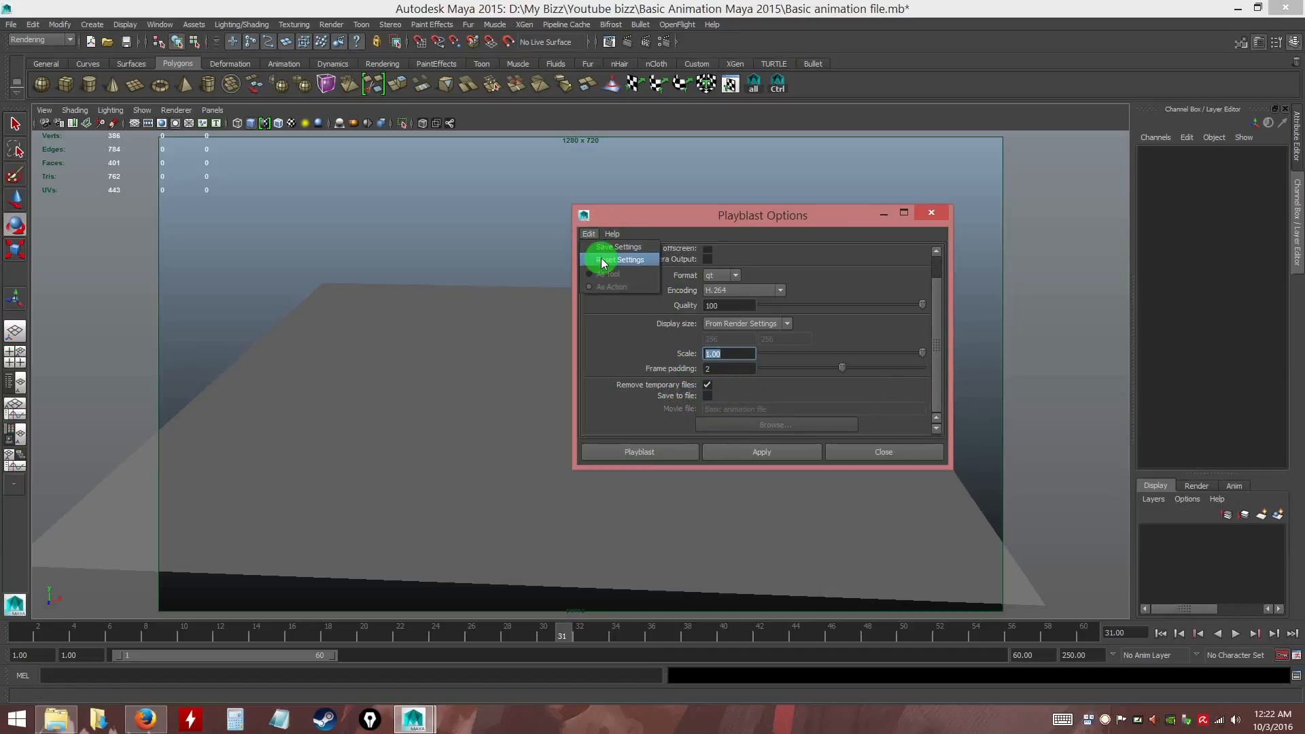
click(611, 260)
drag(937, 376, 938, 329)
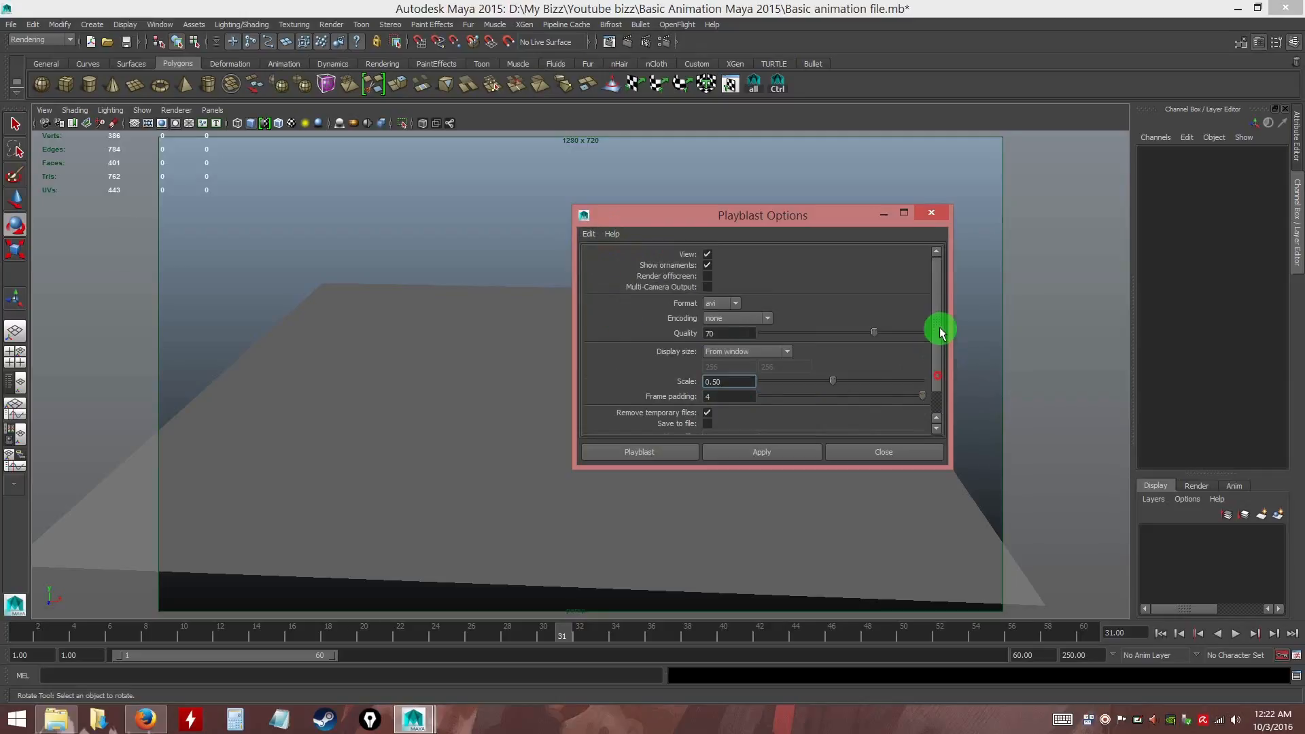
click(595, 234)
click(611, 260)
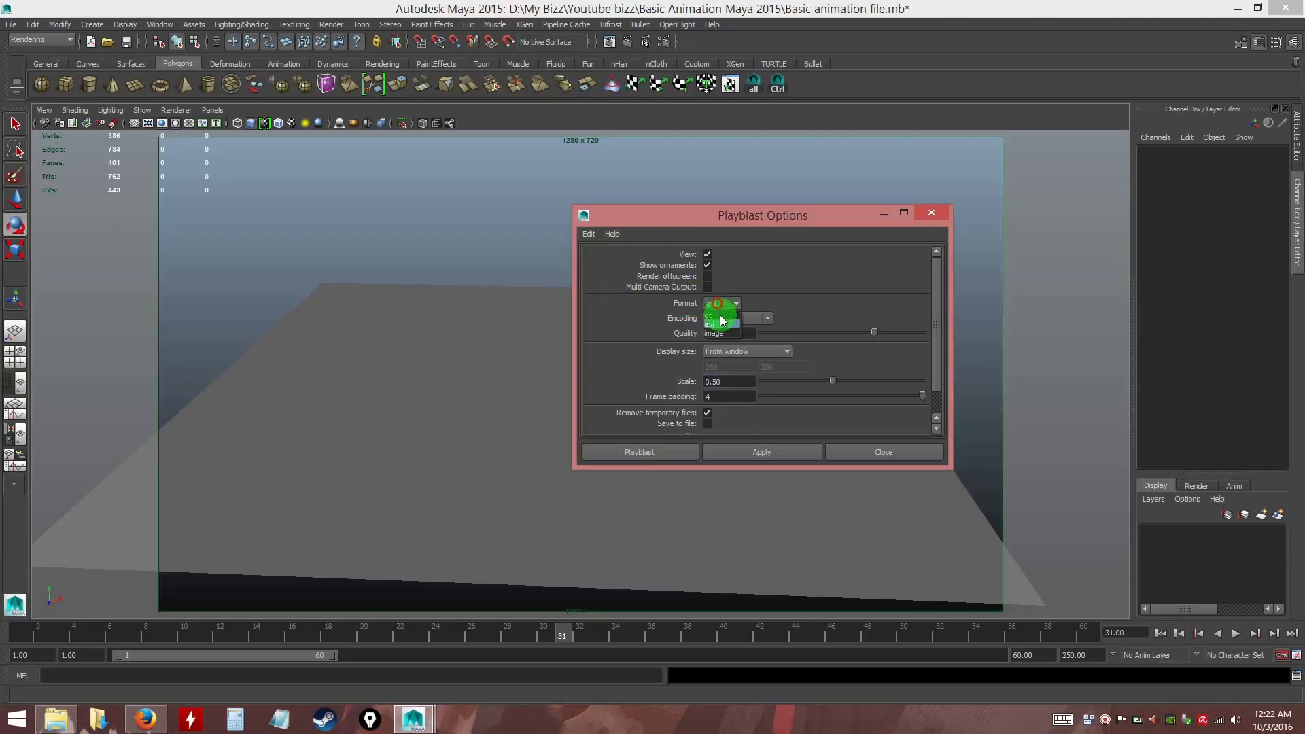
Set the Playblast format to qt with H.264 encoding and a quality of 100
click(724, 320)
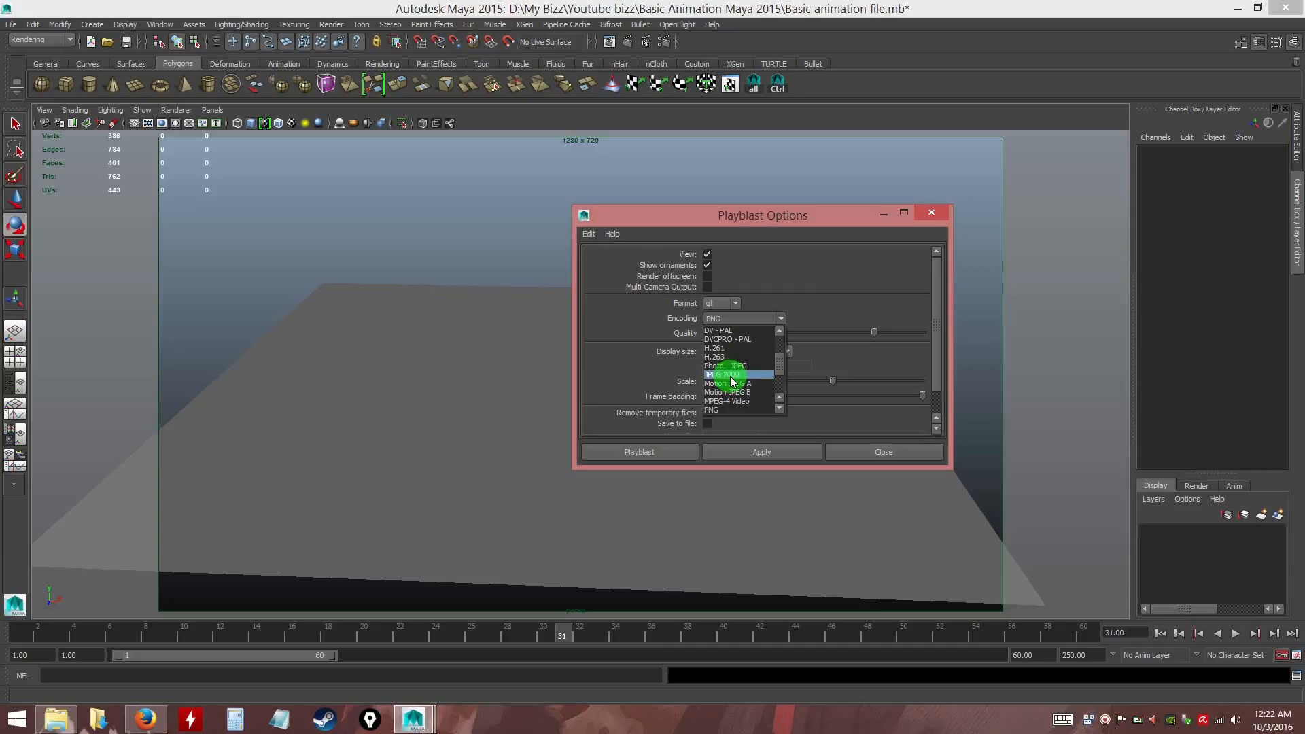
drag(781, 361, 782, 347)
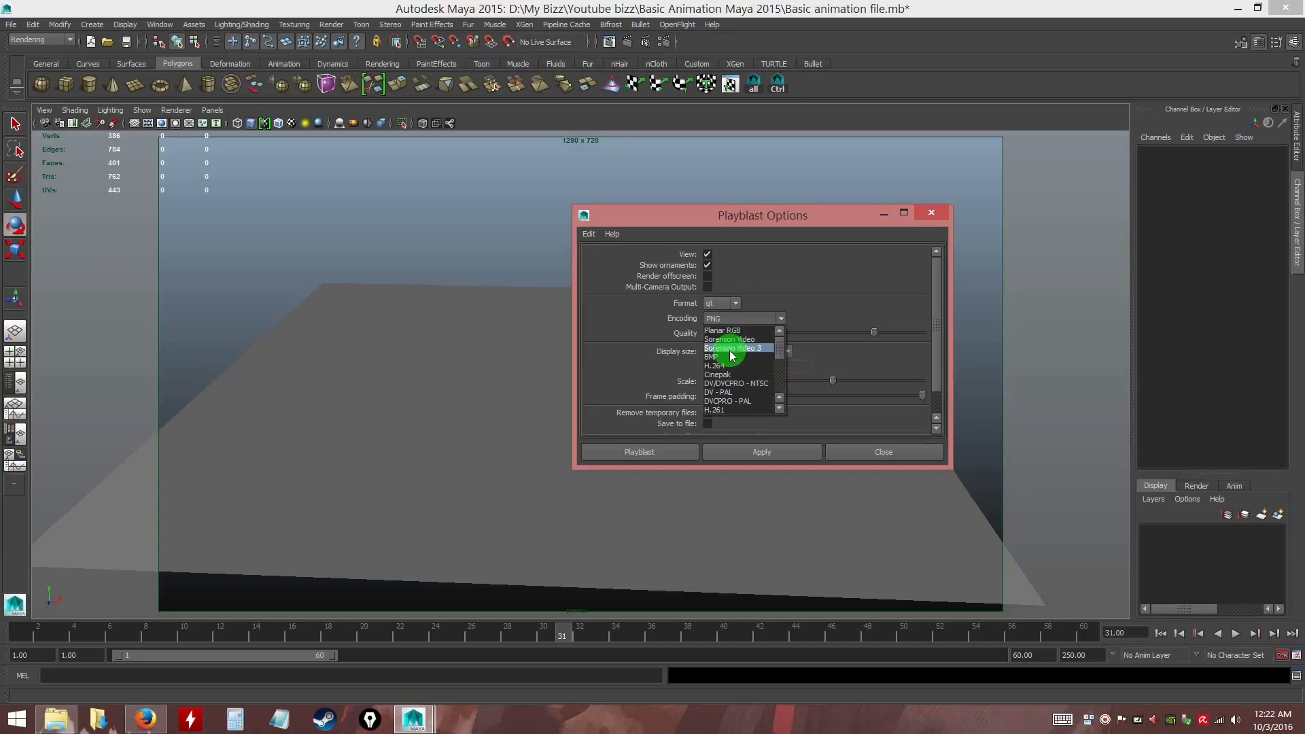
click(716, 366)
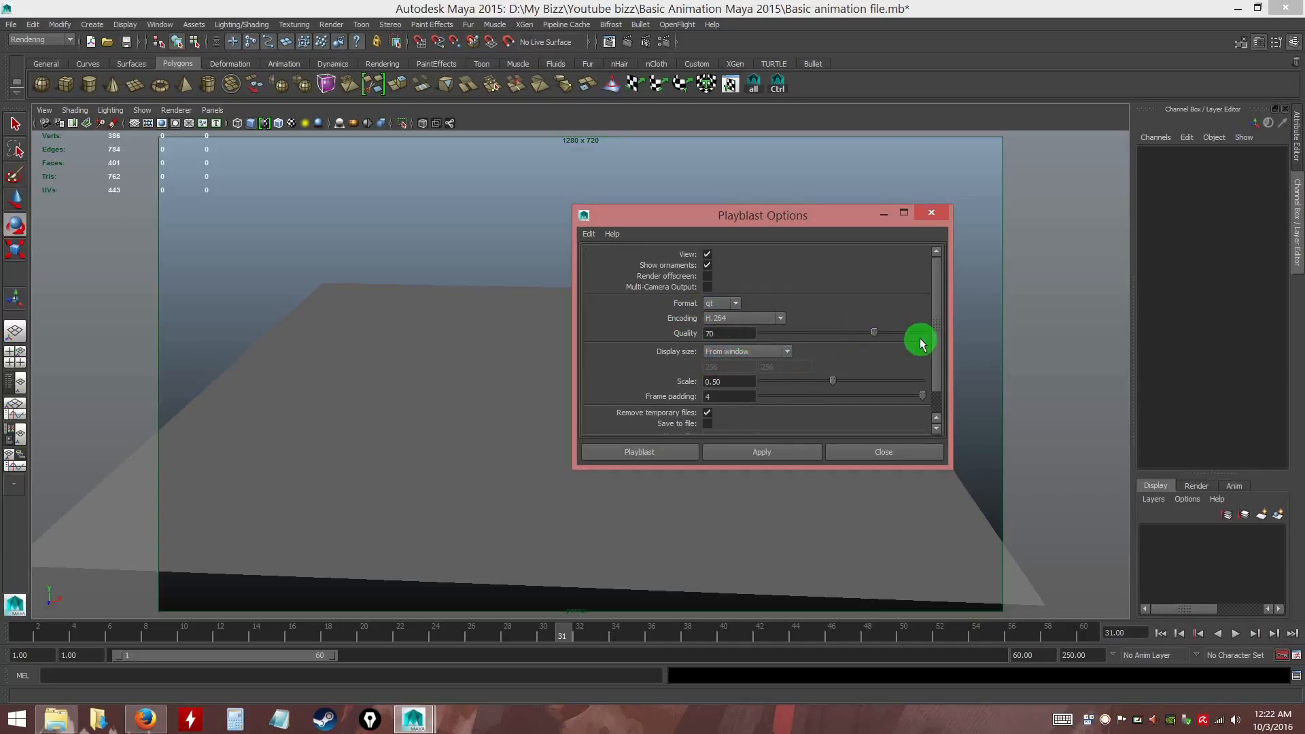
drag(875, 331, 937, 334)
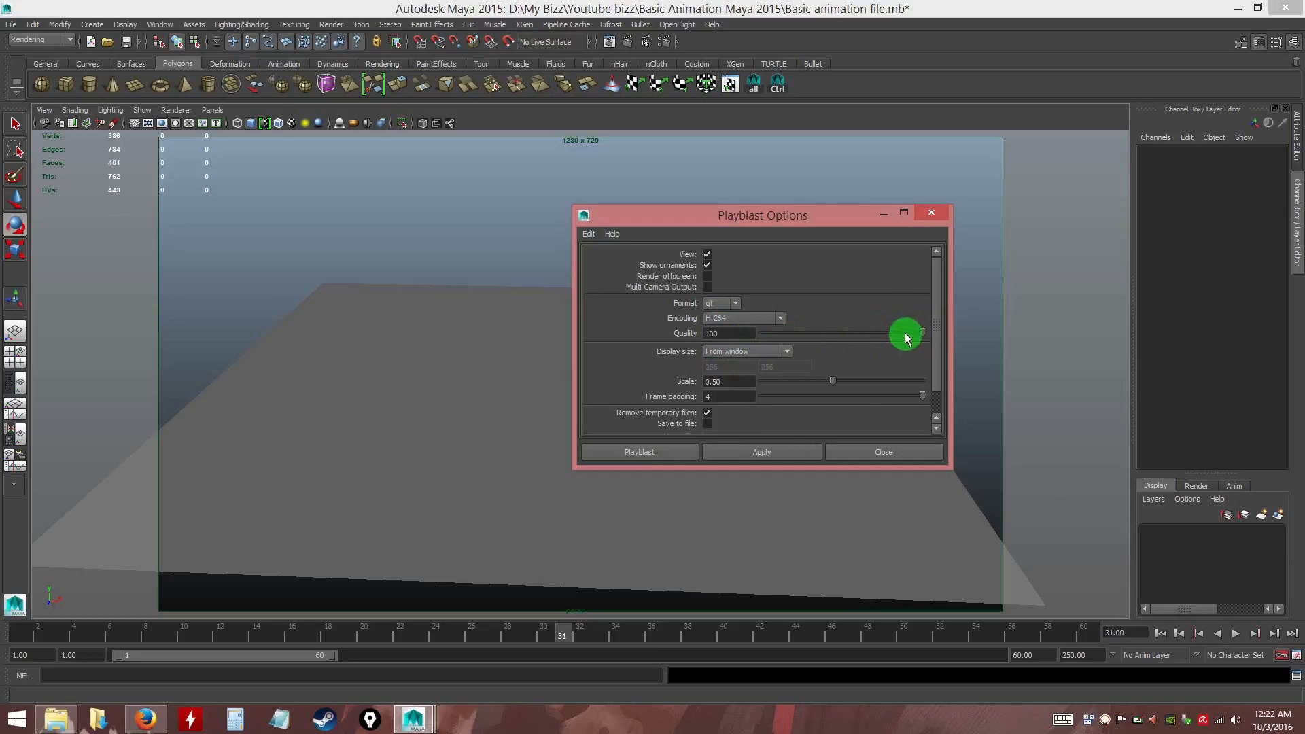
Take the Playblast display size from the render settings and set the scale to 1.00
scroll(933, 337, down, 1)
click(731, 324)
click(747, 337)
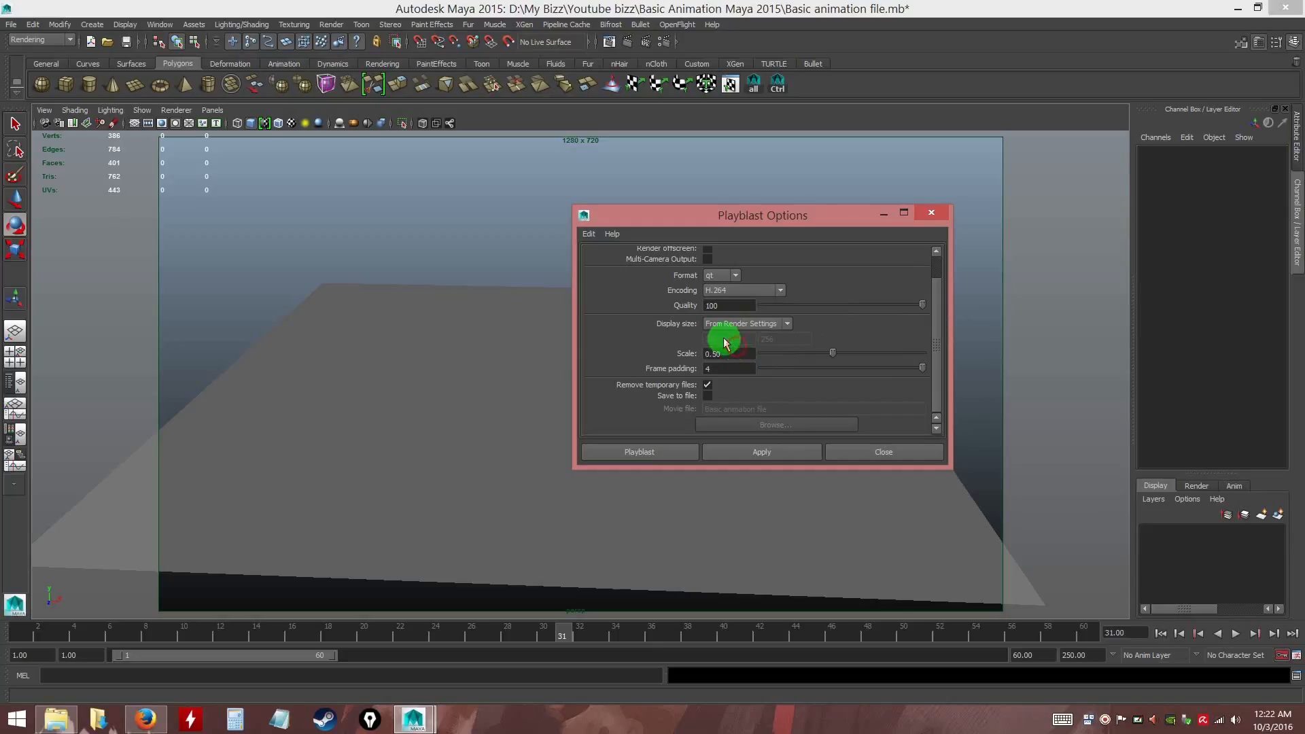
drag(833, 353, 931, 358)
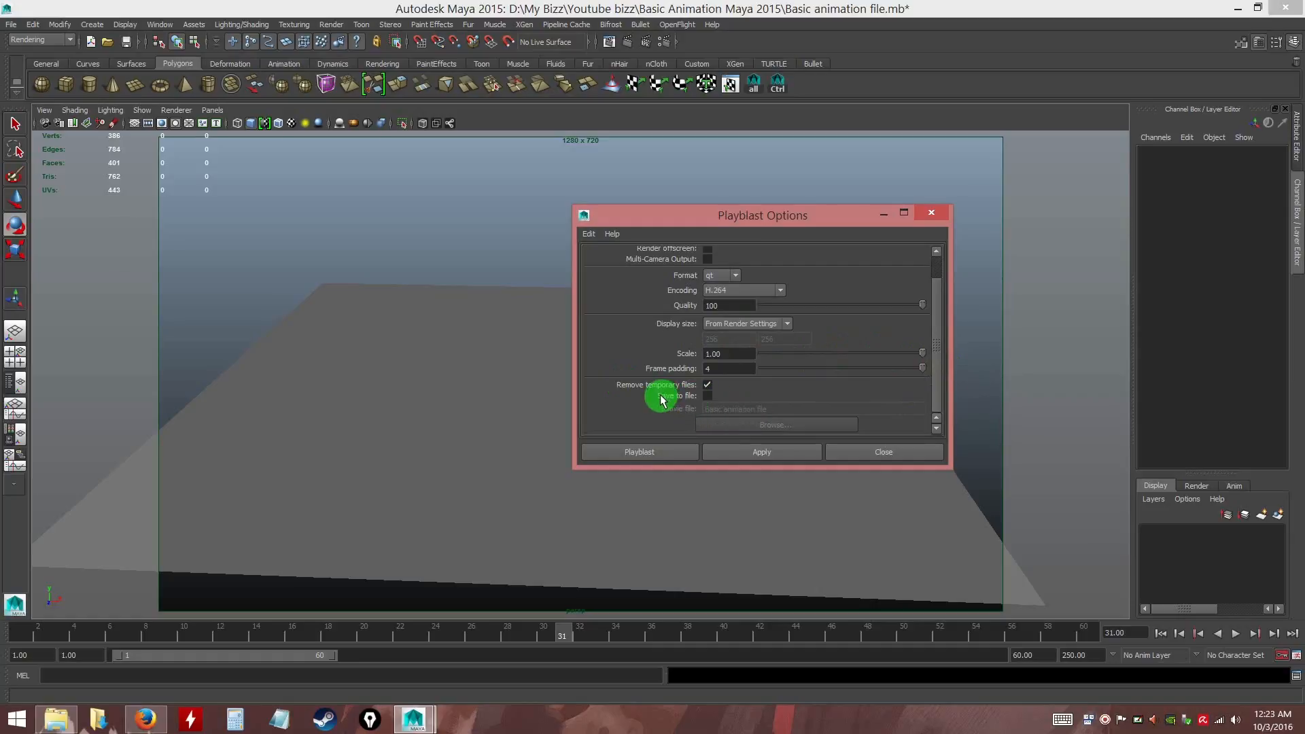
Turn on saving the Playblast to file and choose the Desktop as the movie file's destination folder
click(708, 397)
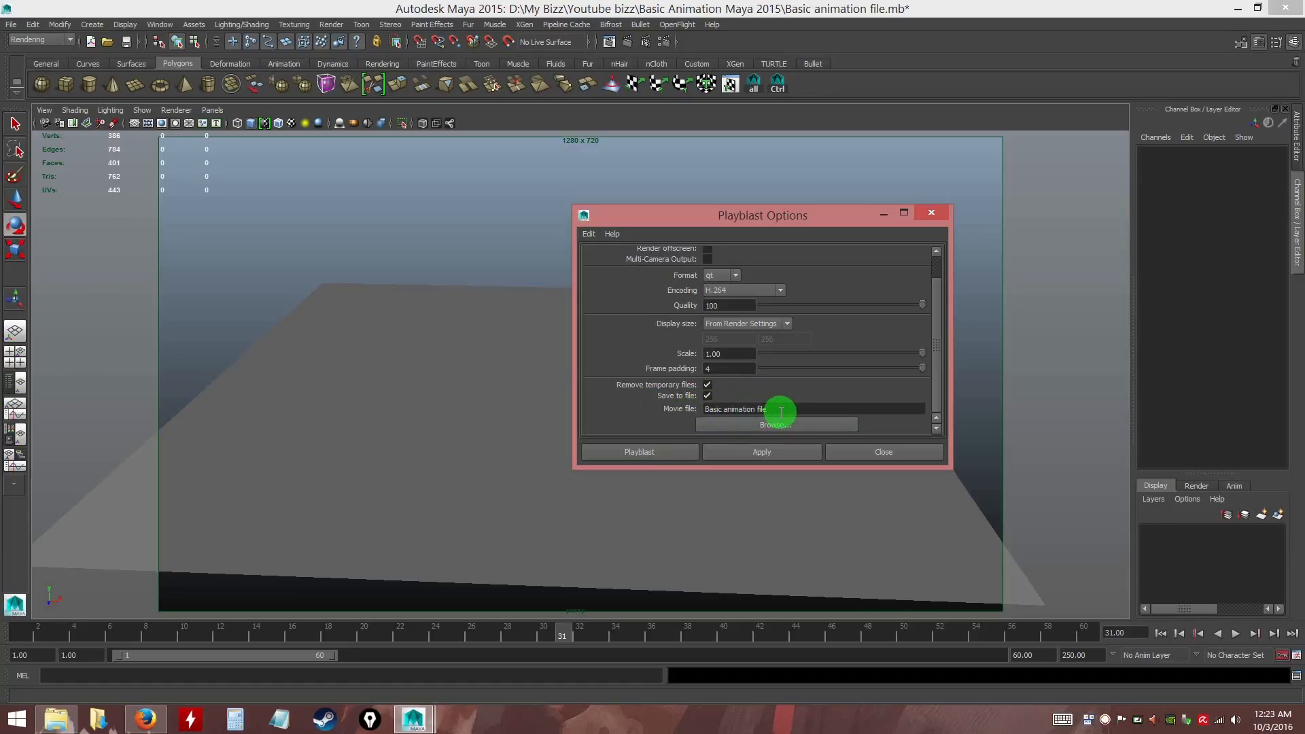
drag(780, 411, 686, 412)
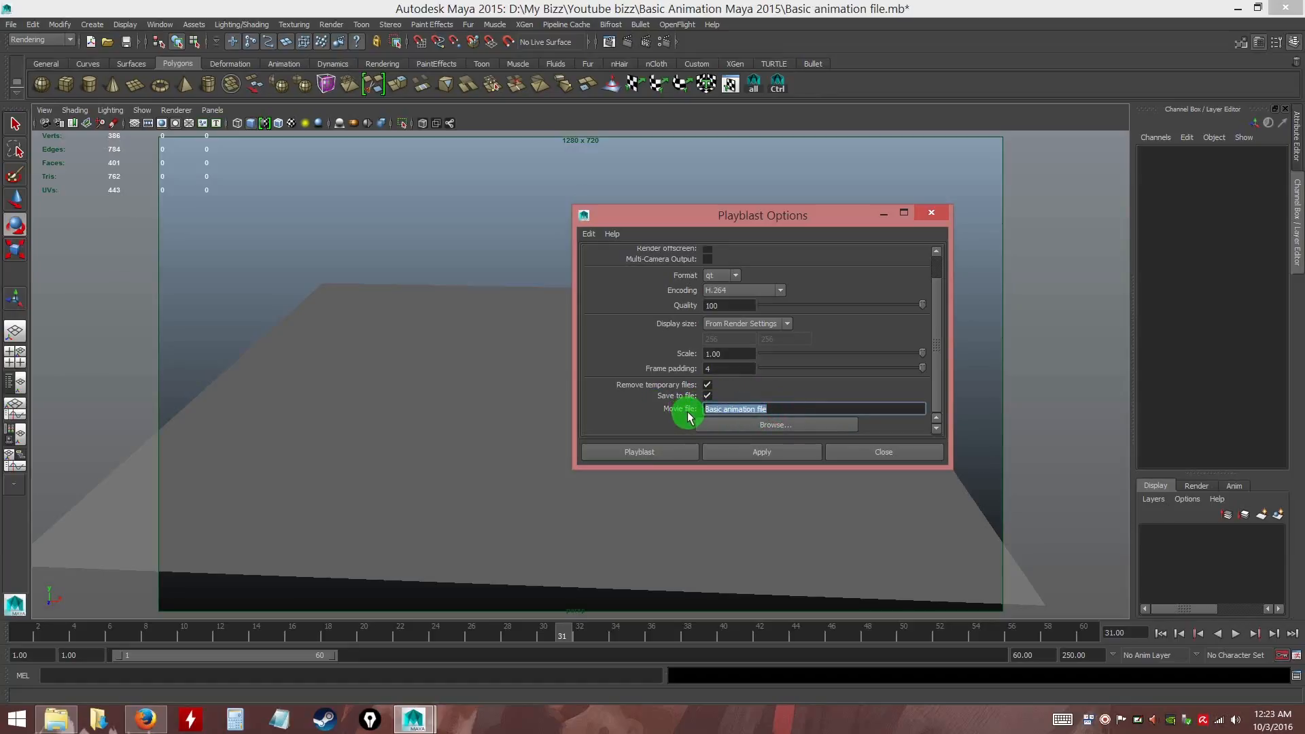
click(772, 427)
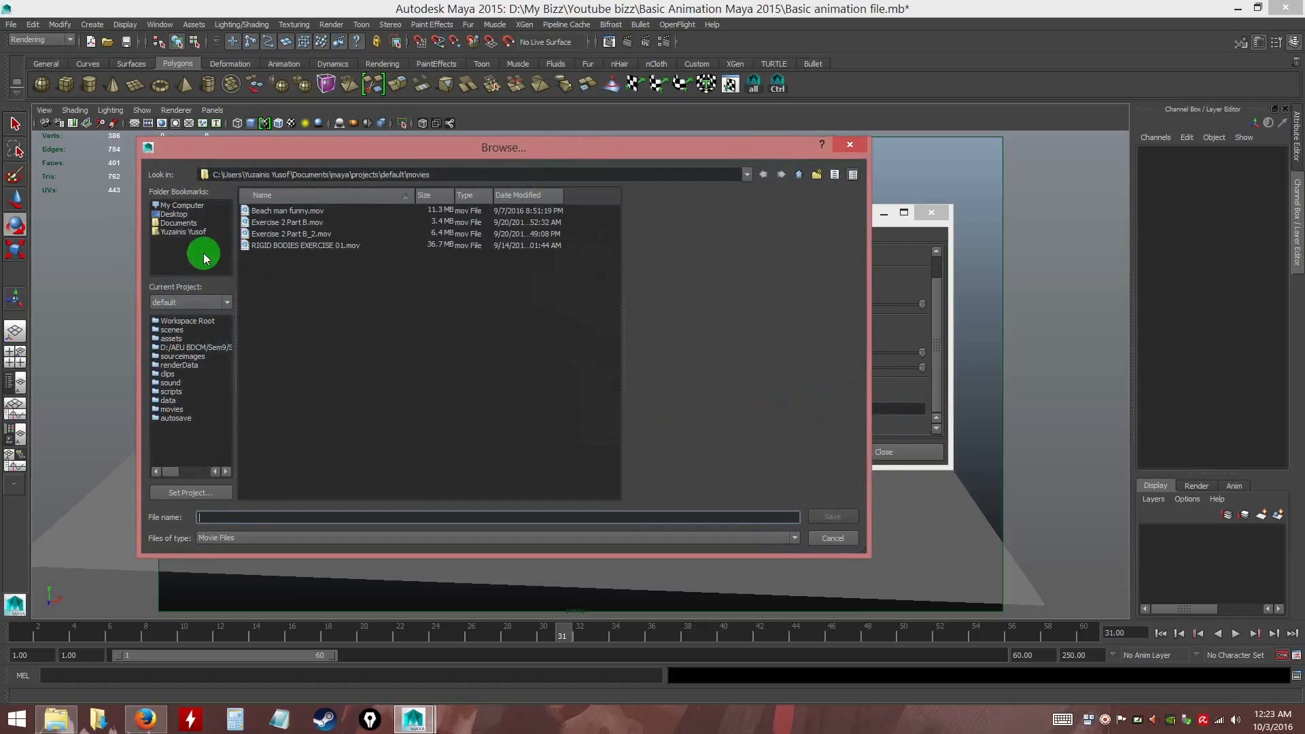
click(175, 204)
click(174, 215)
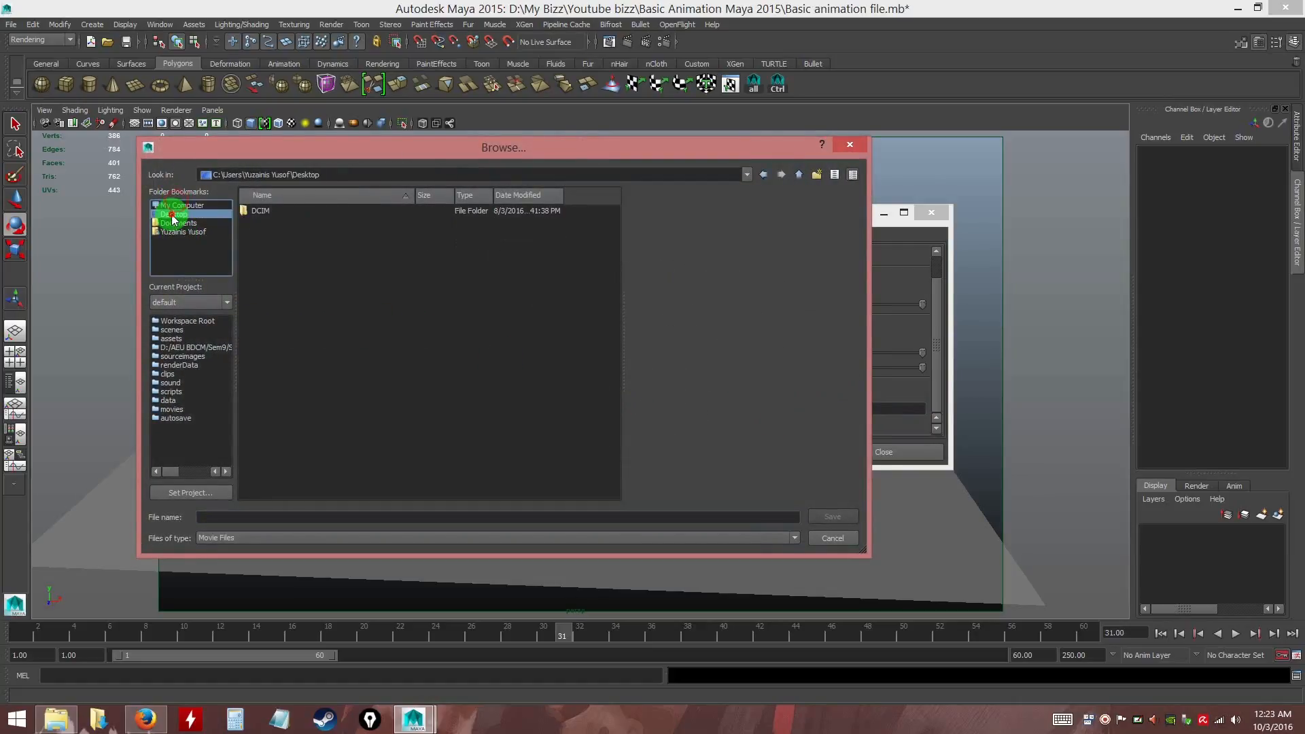
Name the movie file "Ball animation preview" and save it as the Playblast output path
click(210, 518)
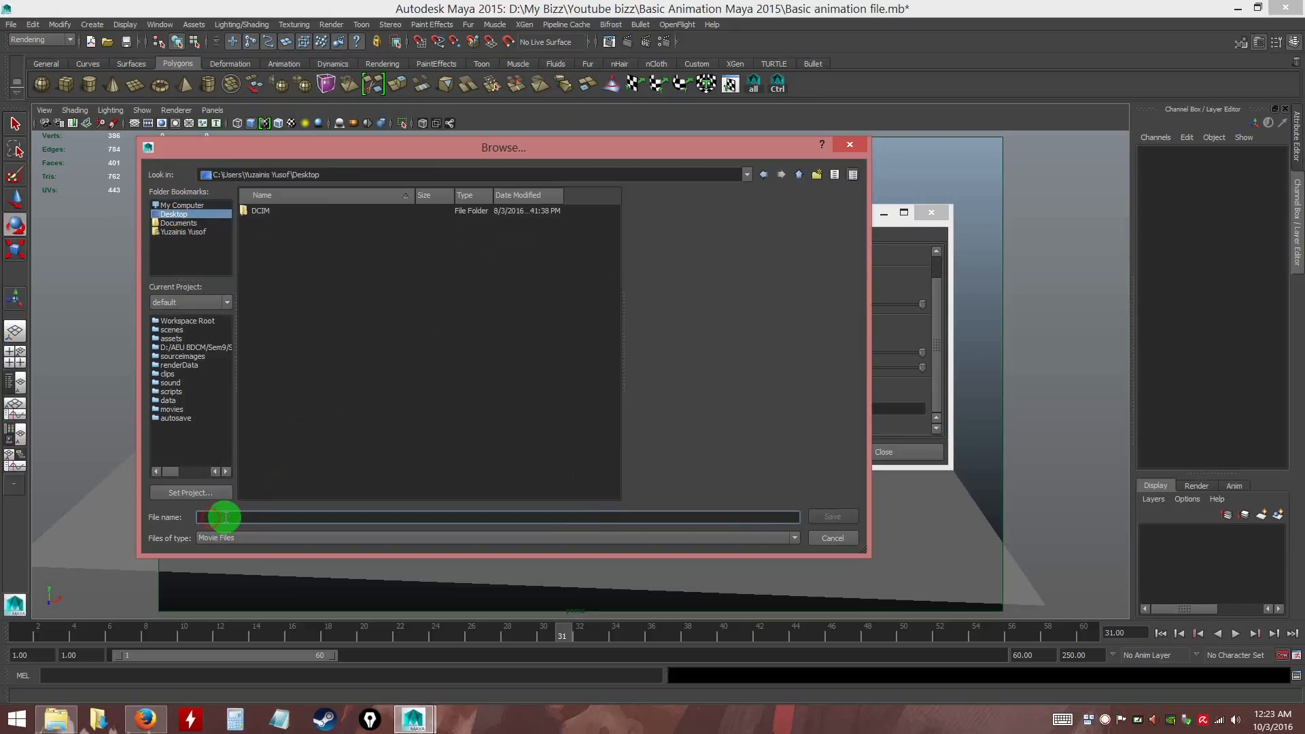
key(shift)
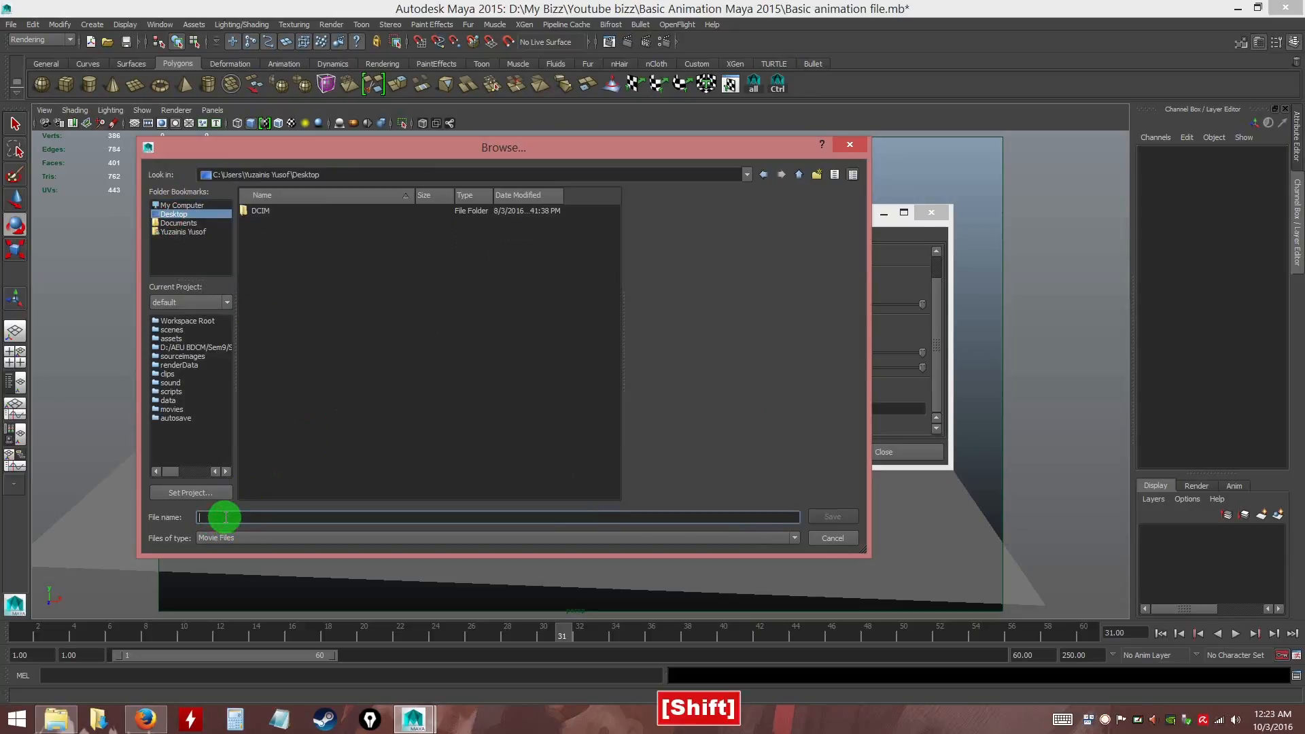
text(Ball an)
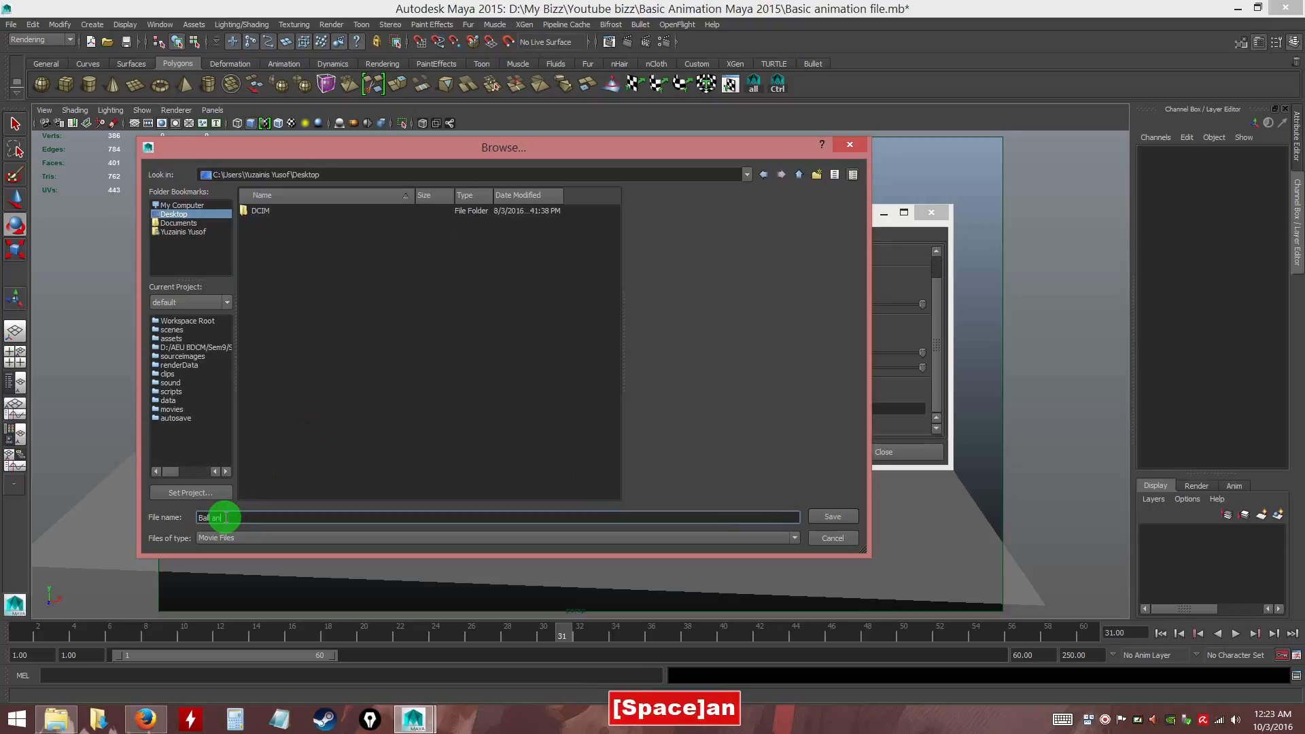
text(imation )
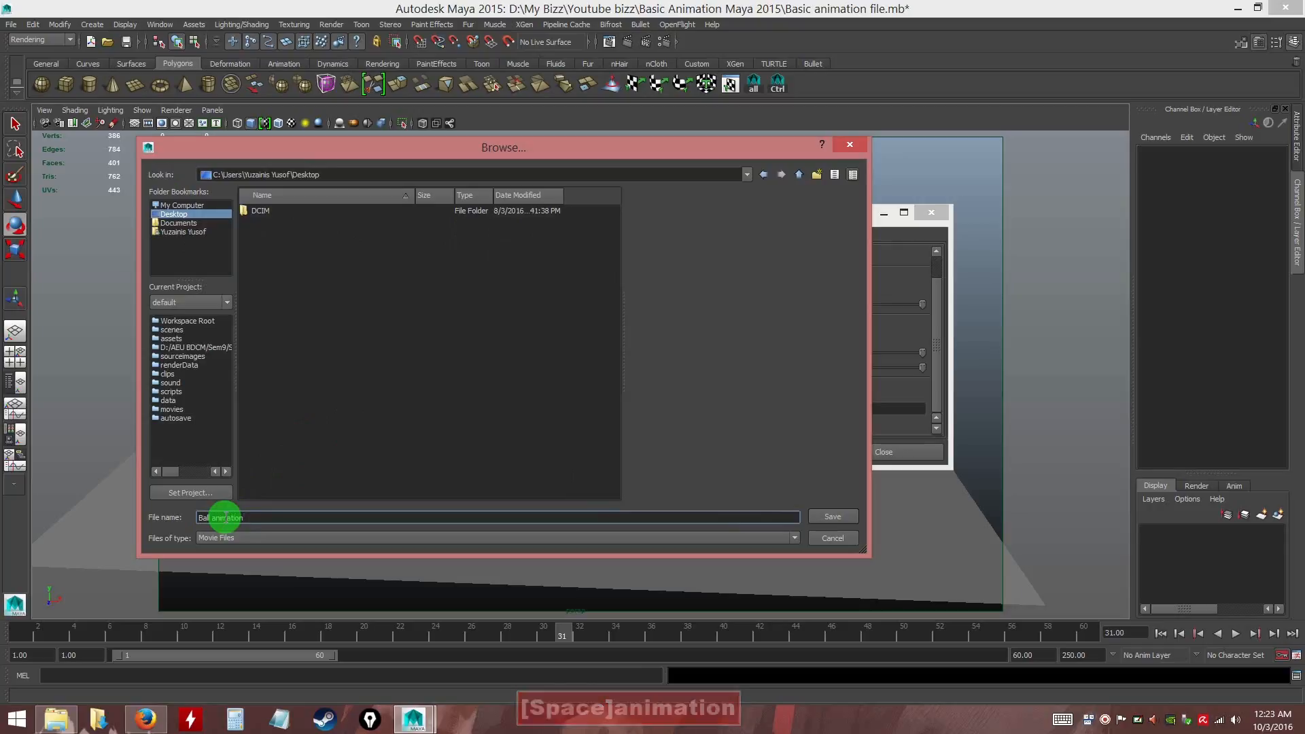
text(previ)
text(ew)
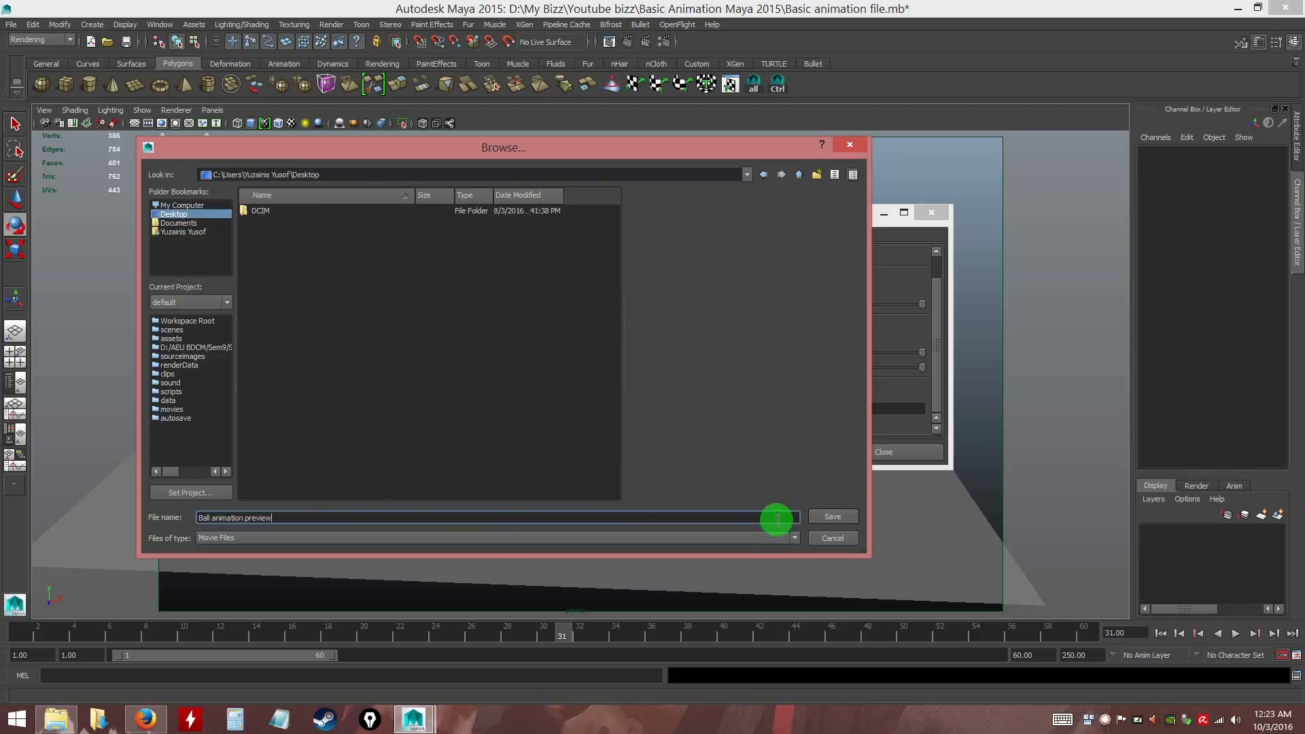
click(834, 515)
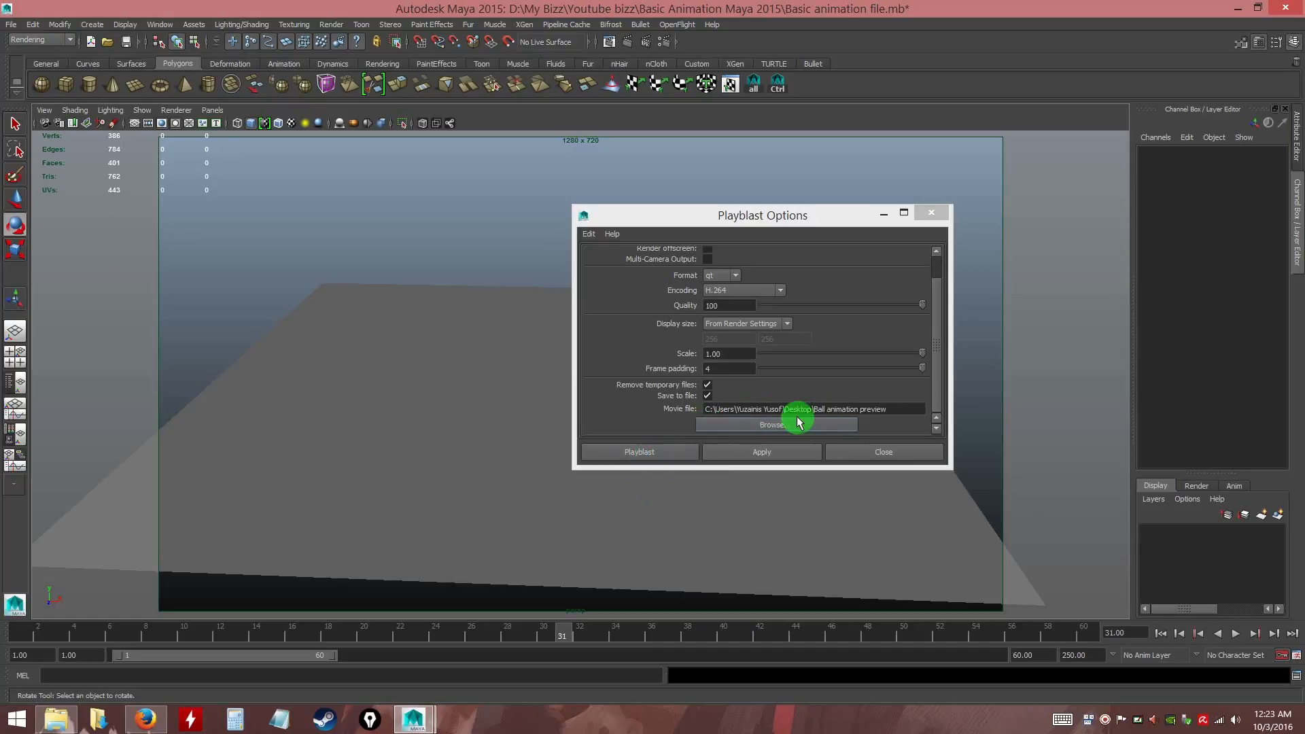
Generate the Playblast movie, reposition its preview window and close it
click(631, 457)
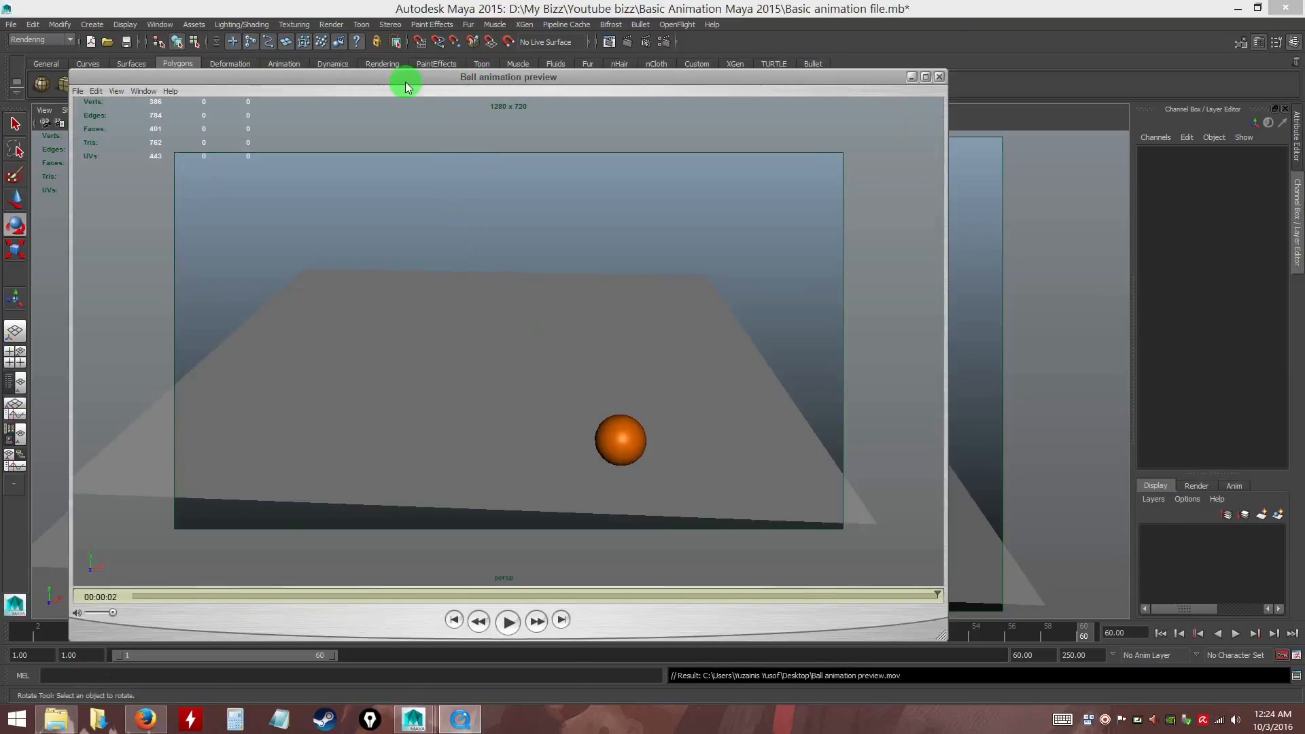
drag(478, 80, 519, 67)
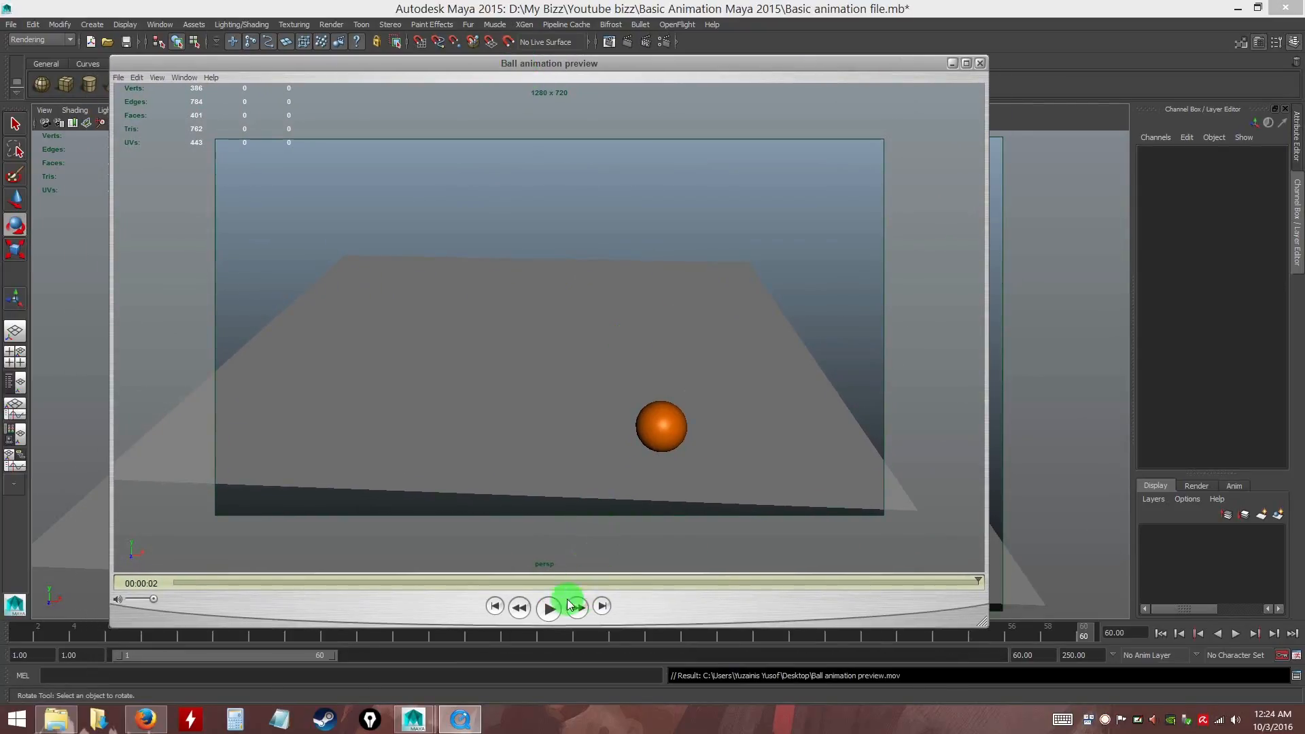
click(981, 64)
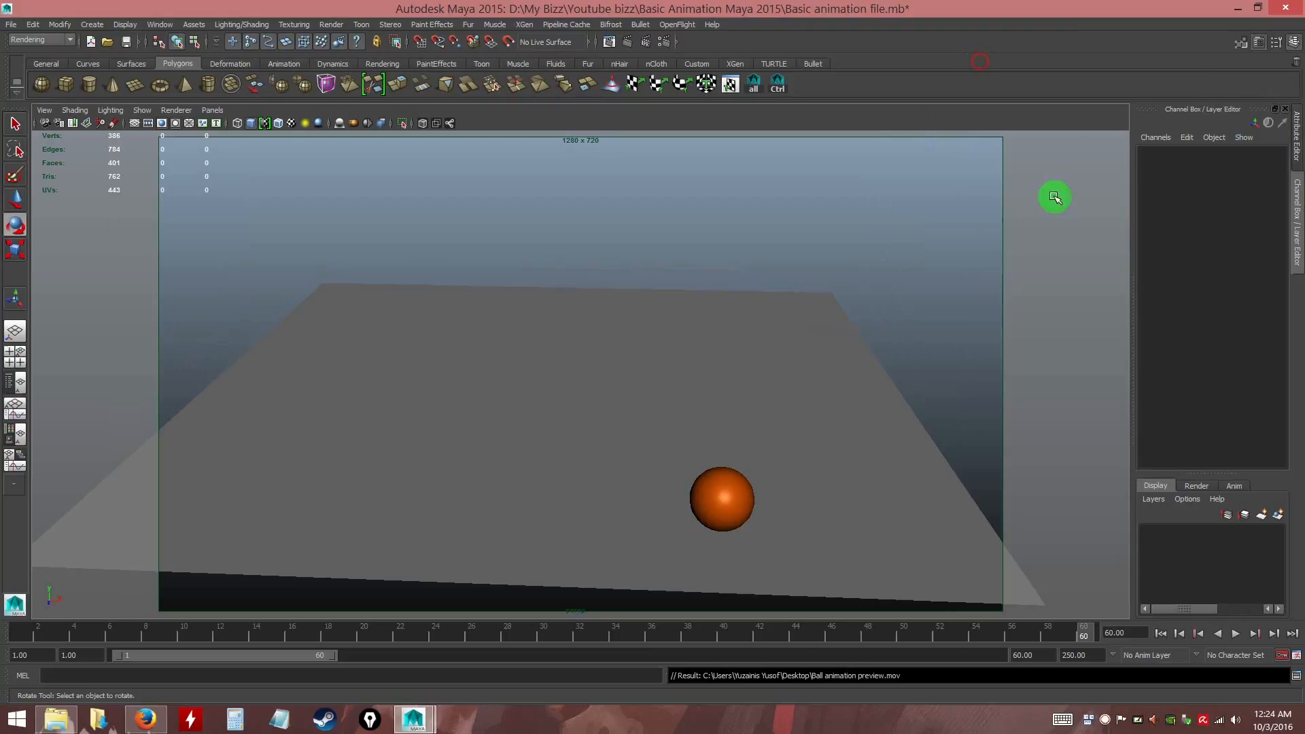
Minimize all open windows to reach the desktop and move the Ball animation preview file away from the other icons
click(1236, 8)
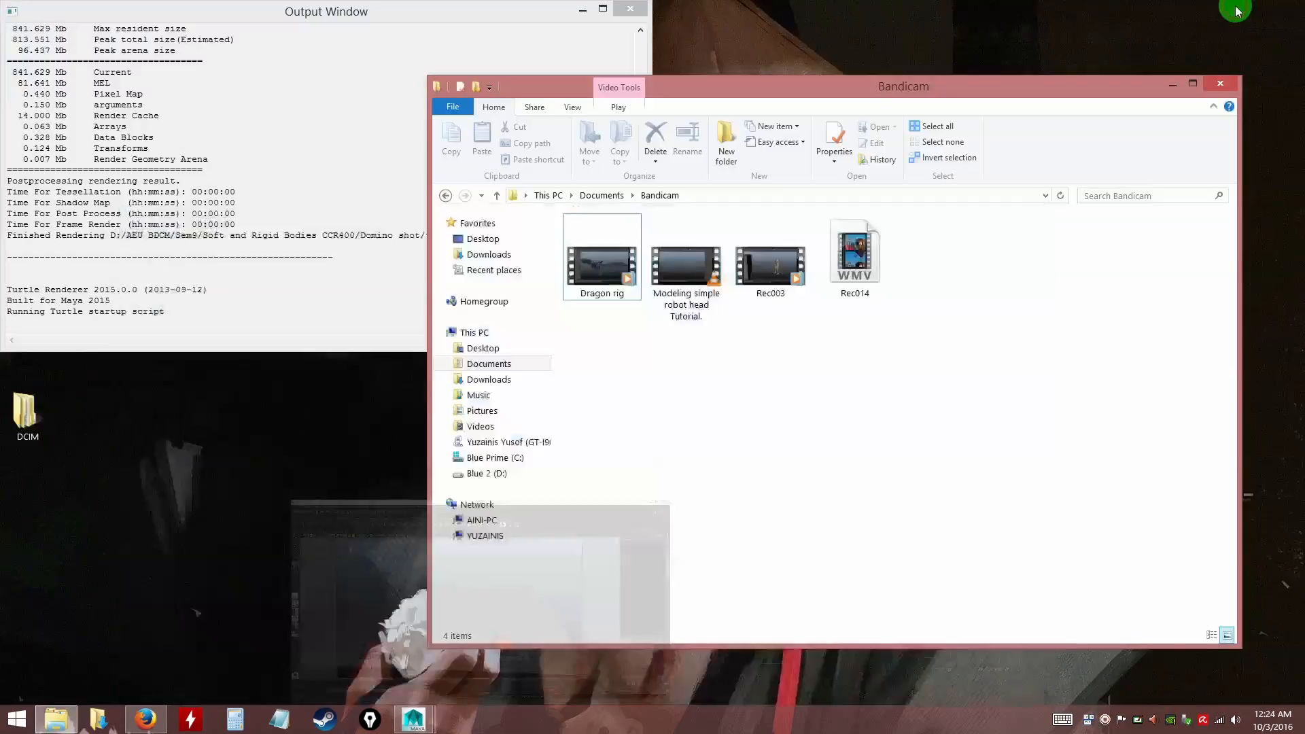
click(1170, 84)
click(582, 10)
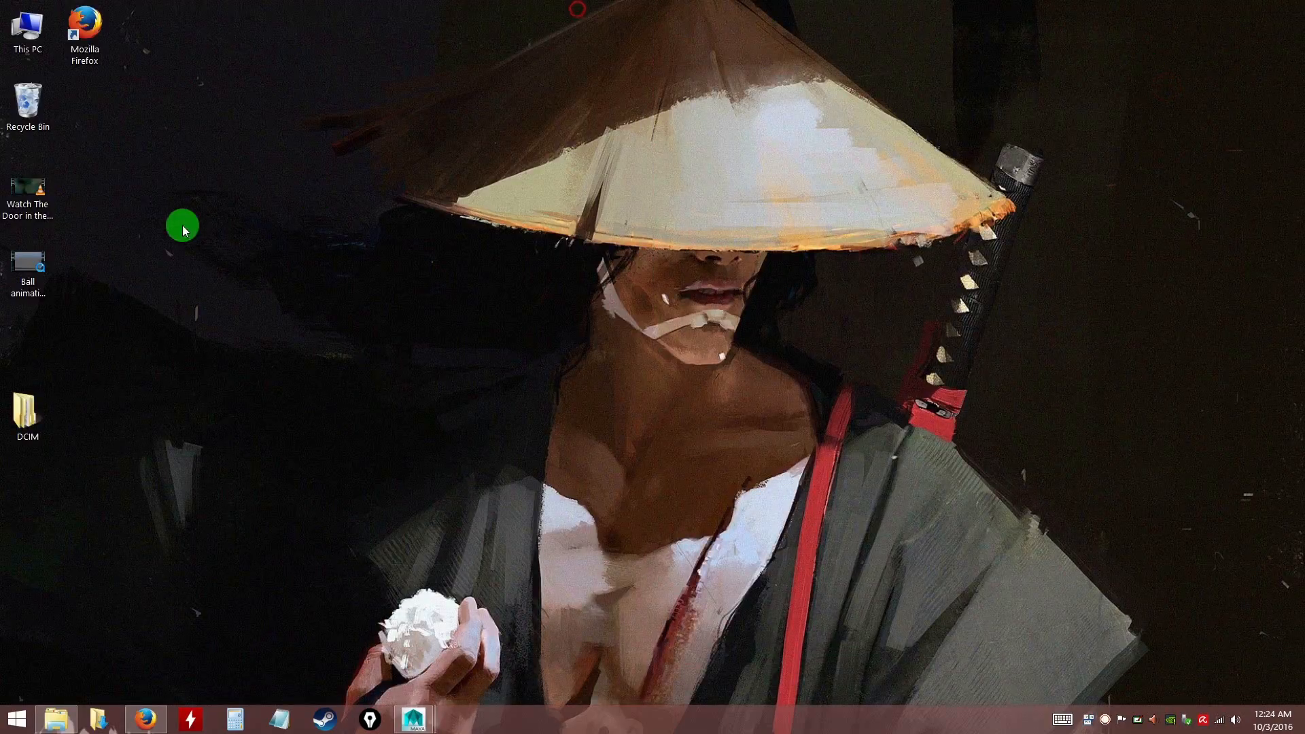
drag(32, 278, 316, 279)
Open the Ball animation preview movie from the desktop, play it through and close the player
click(316, 279)
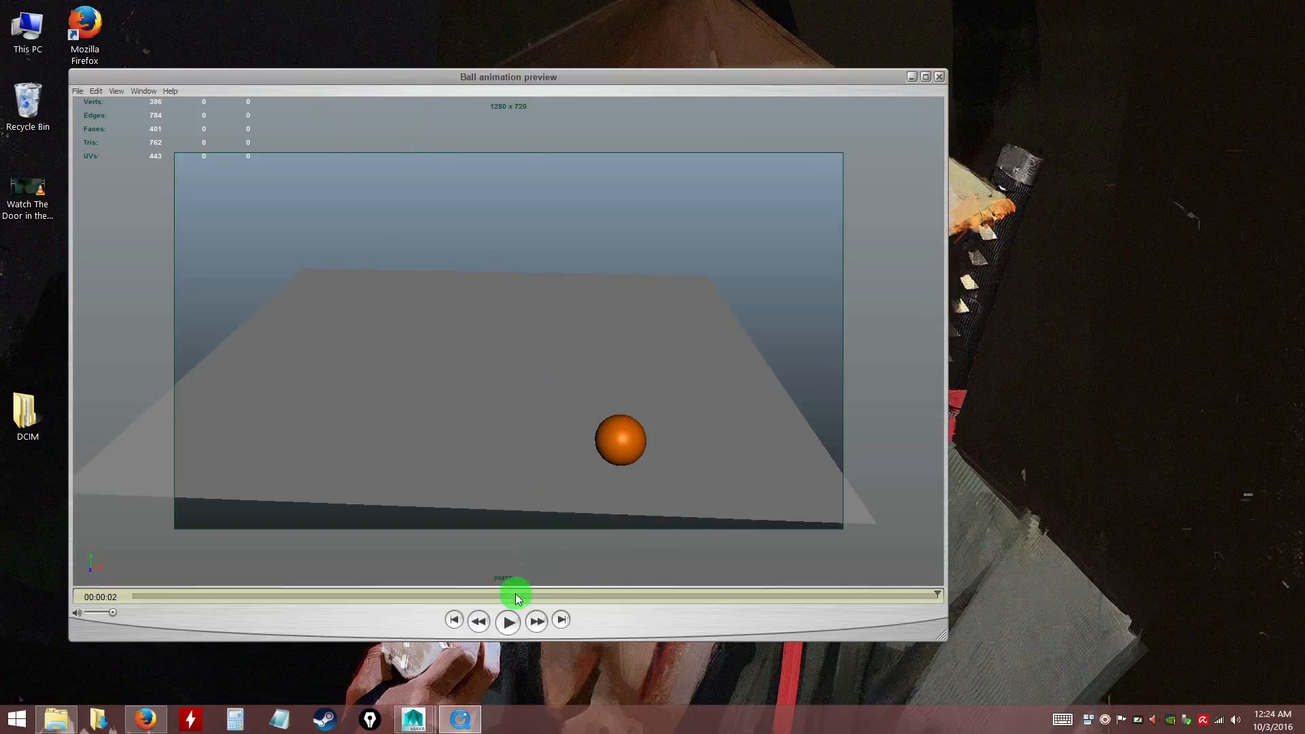
click(510, 621)
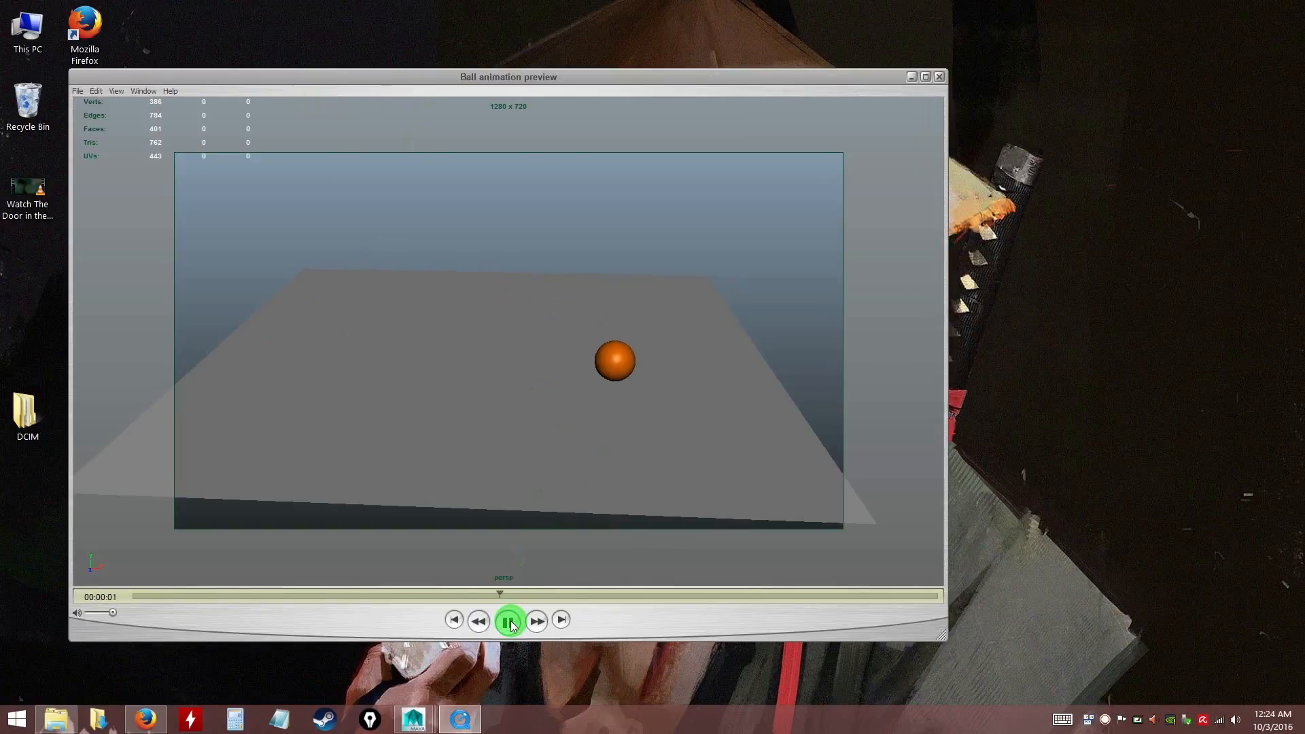
click(510, 621)
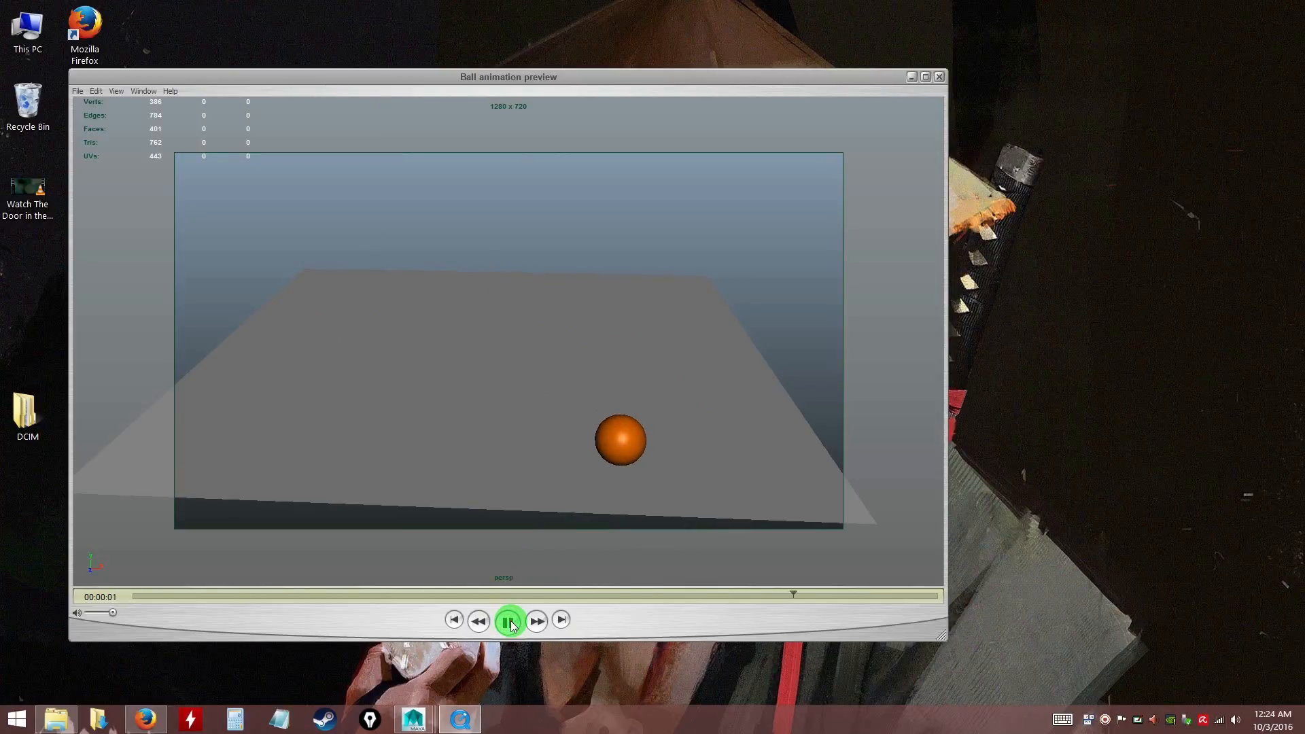
click(940, 78)
Inspect the frame height and frame rate in the Ball animation preview file's detailed properties, then dismiss them
click(322, 276)
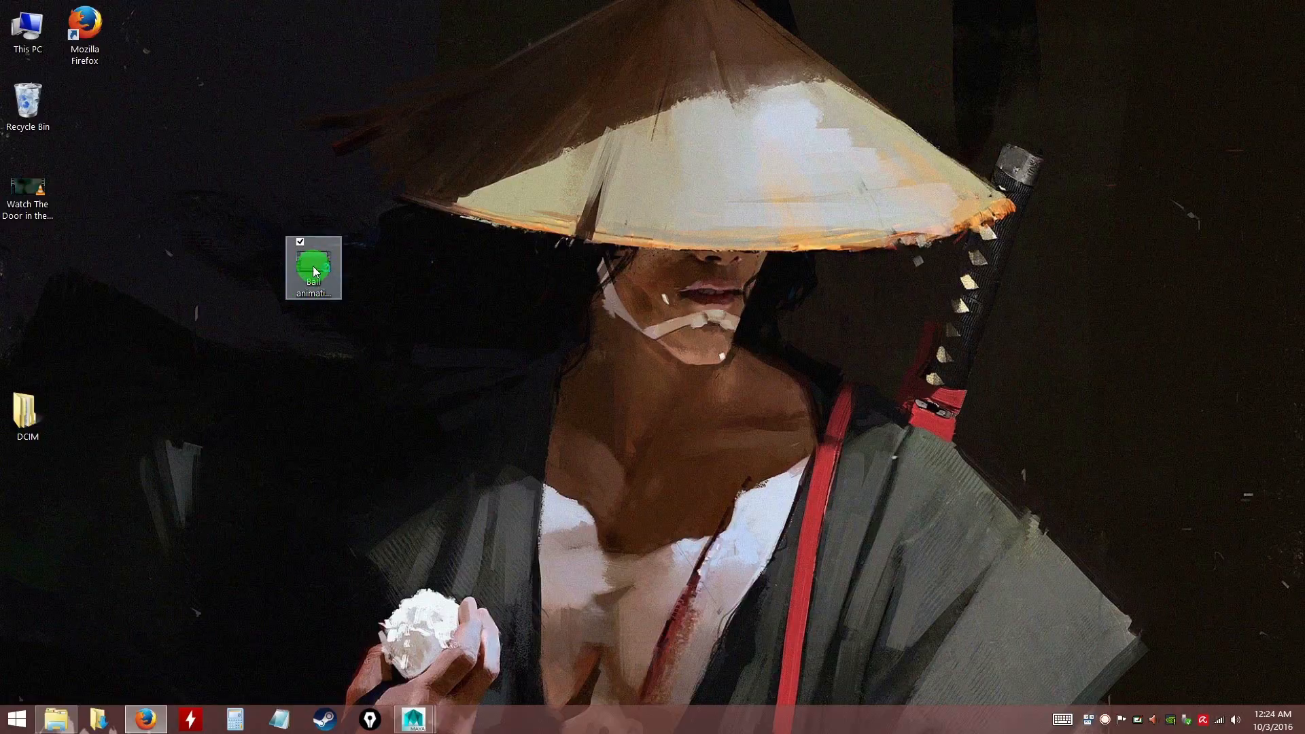
right_click(312, 268)
click(103, 508)
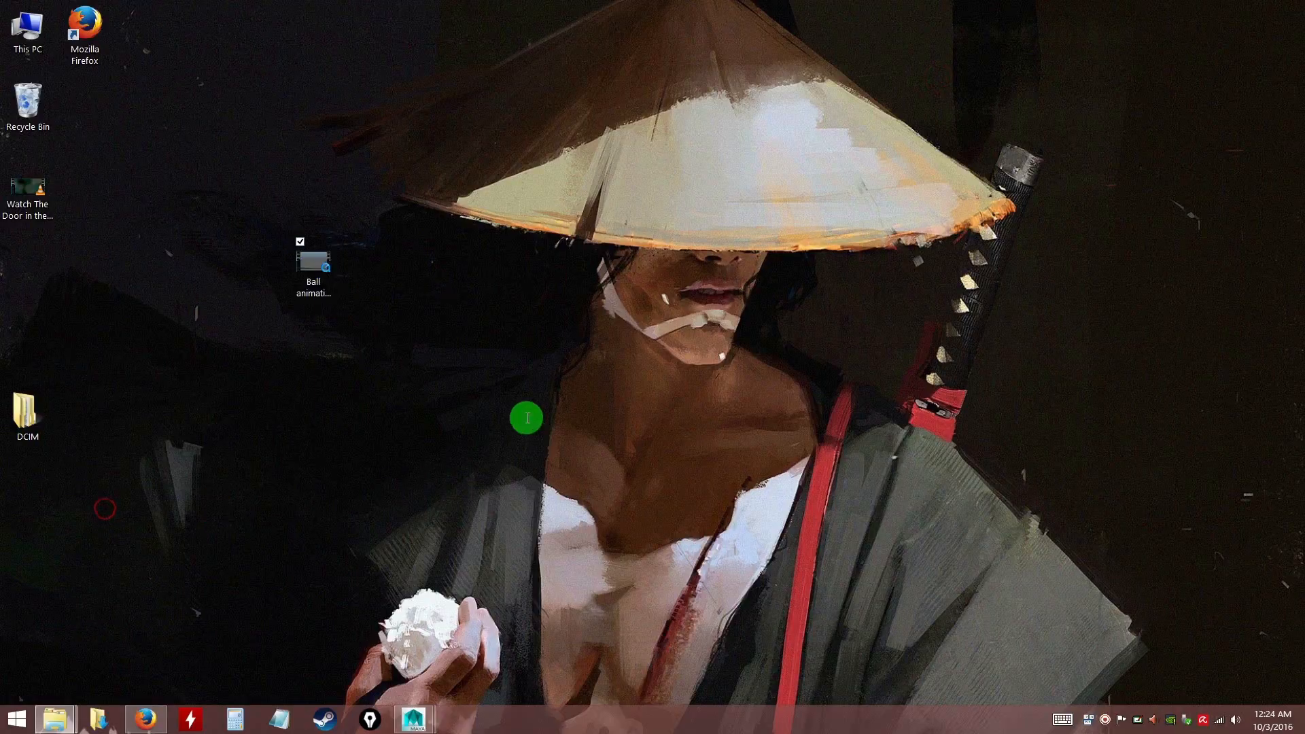
click(406, 301)
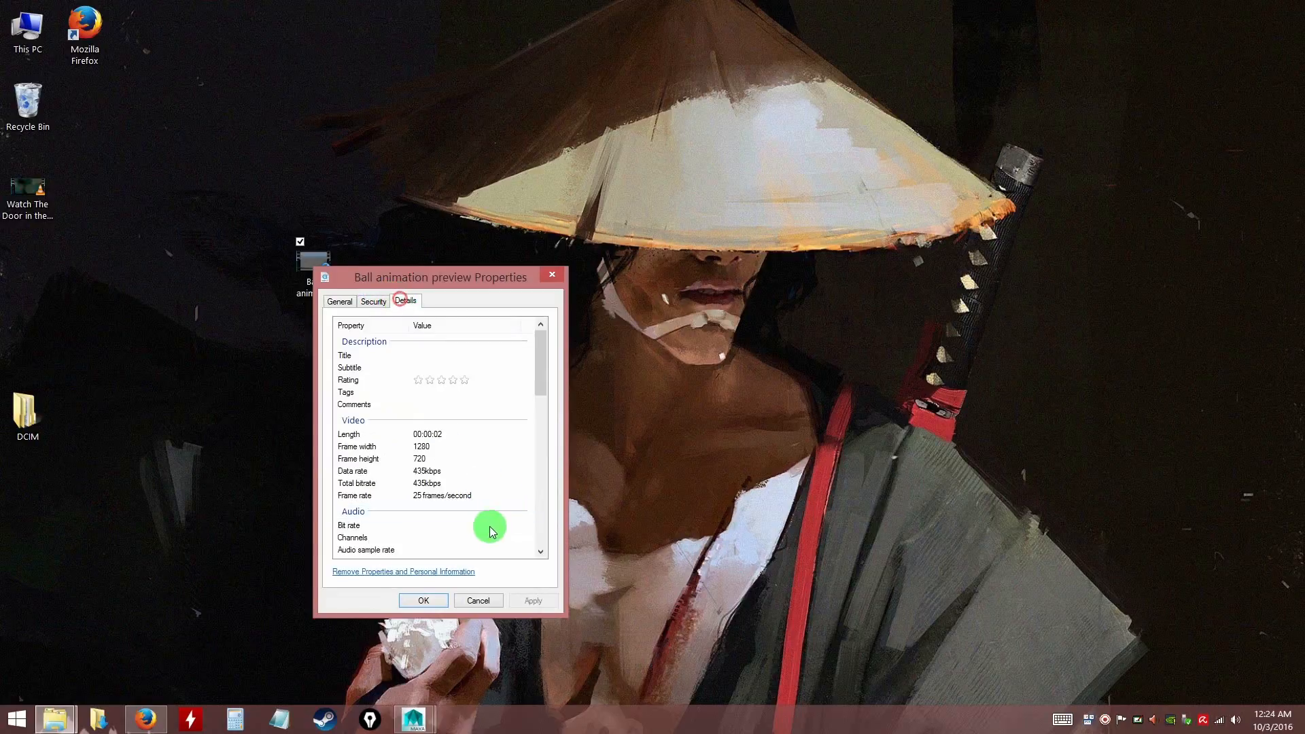
click(419, 463)
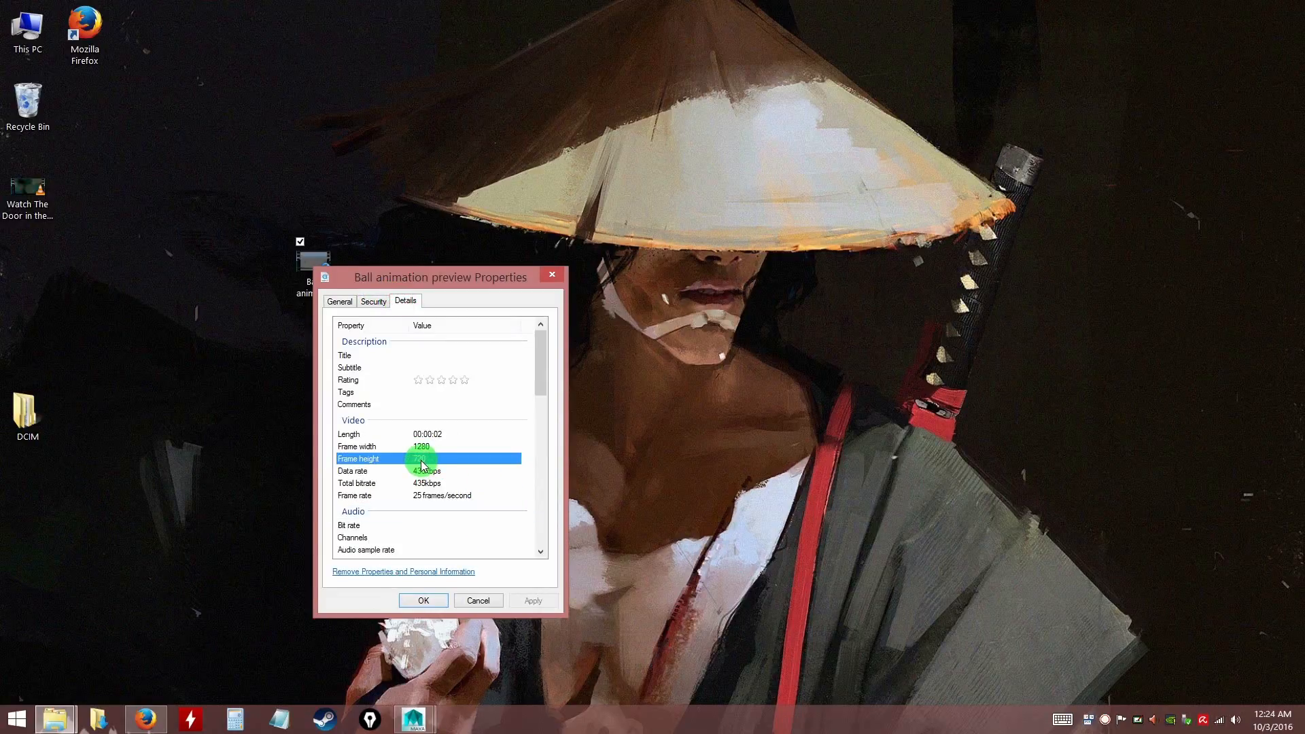
click(422, 495)
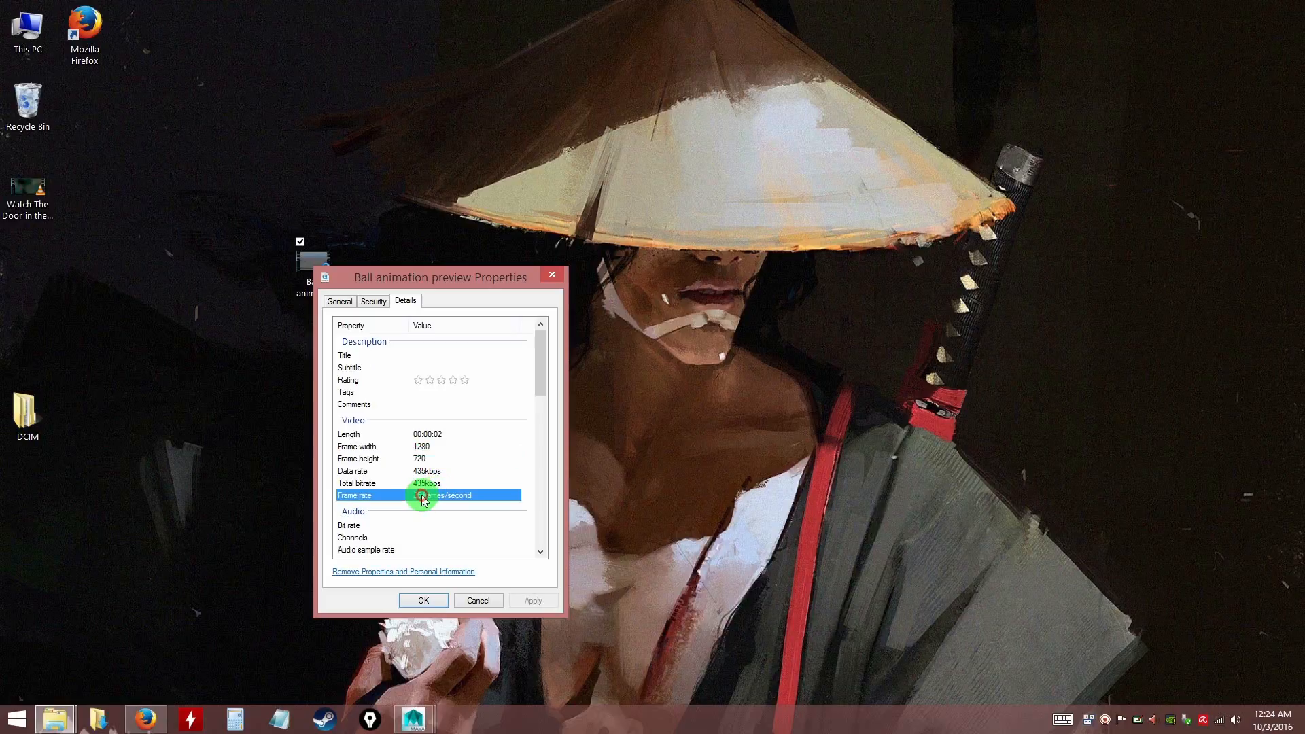
click(478, 600)
Switch back to Maya, play the ball animation from the first frame and return the timeline to frame 1
click(517, 650)
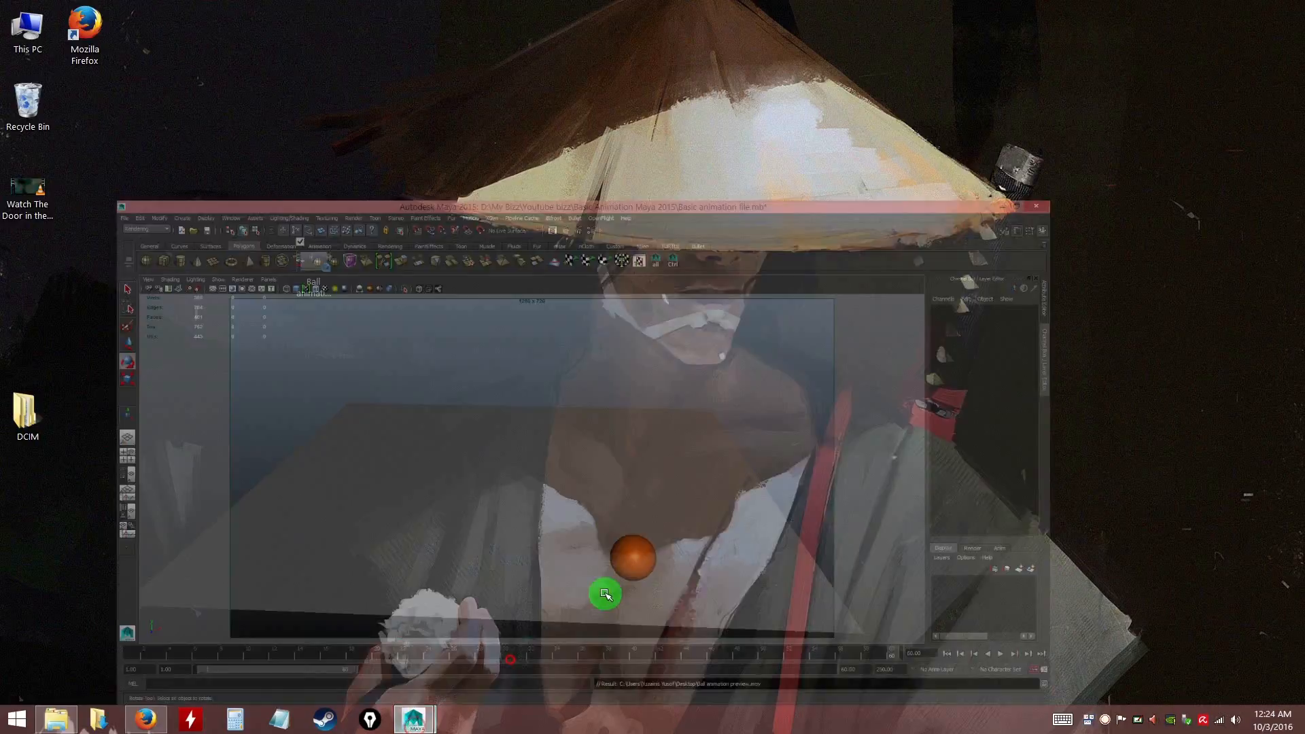
click(1161, 634)
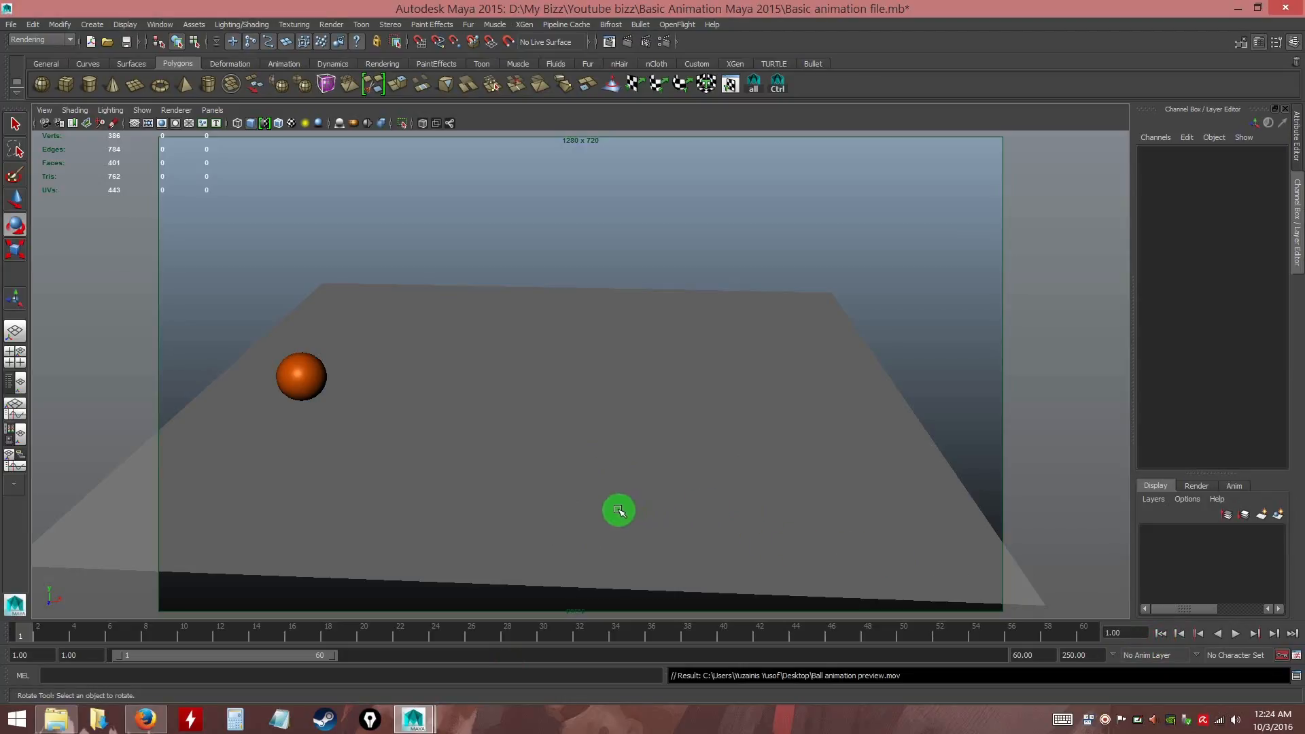
key(alt+v)
drag(101, 637, 20, 634)
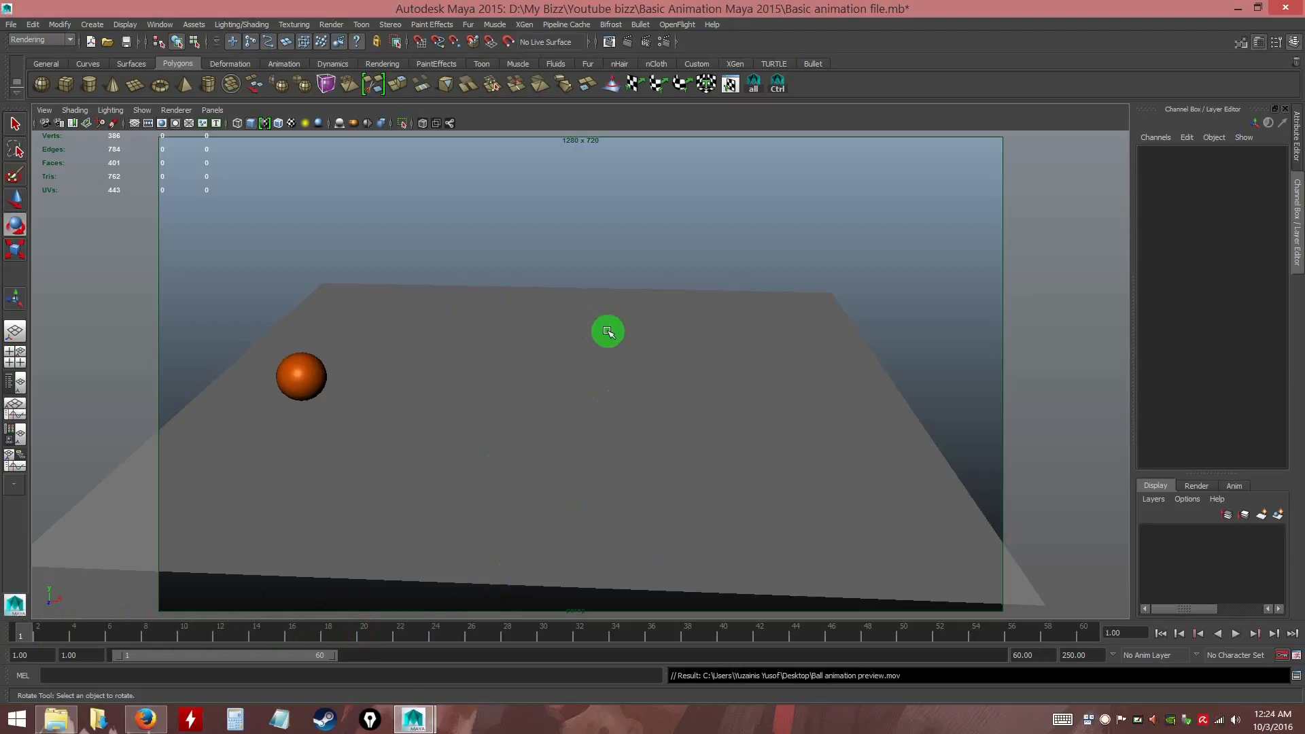